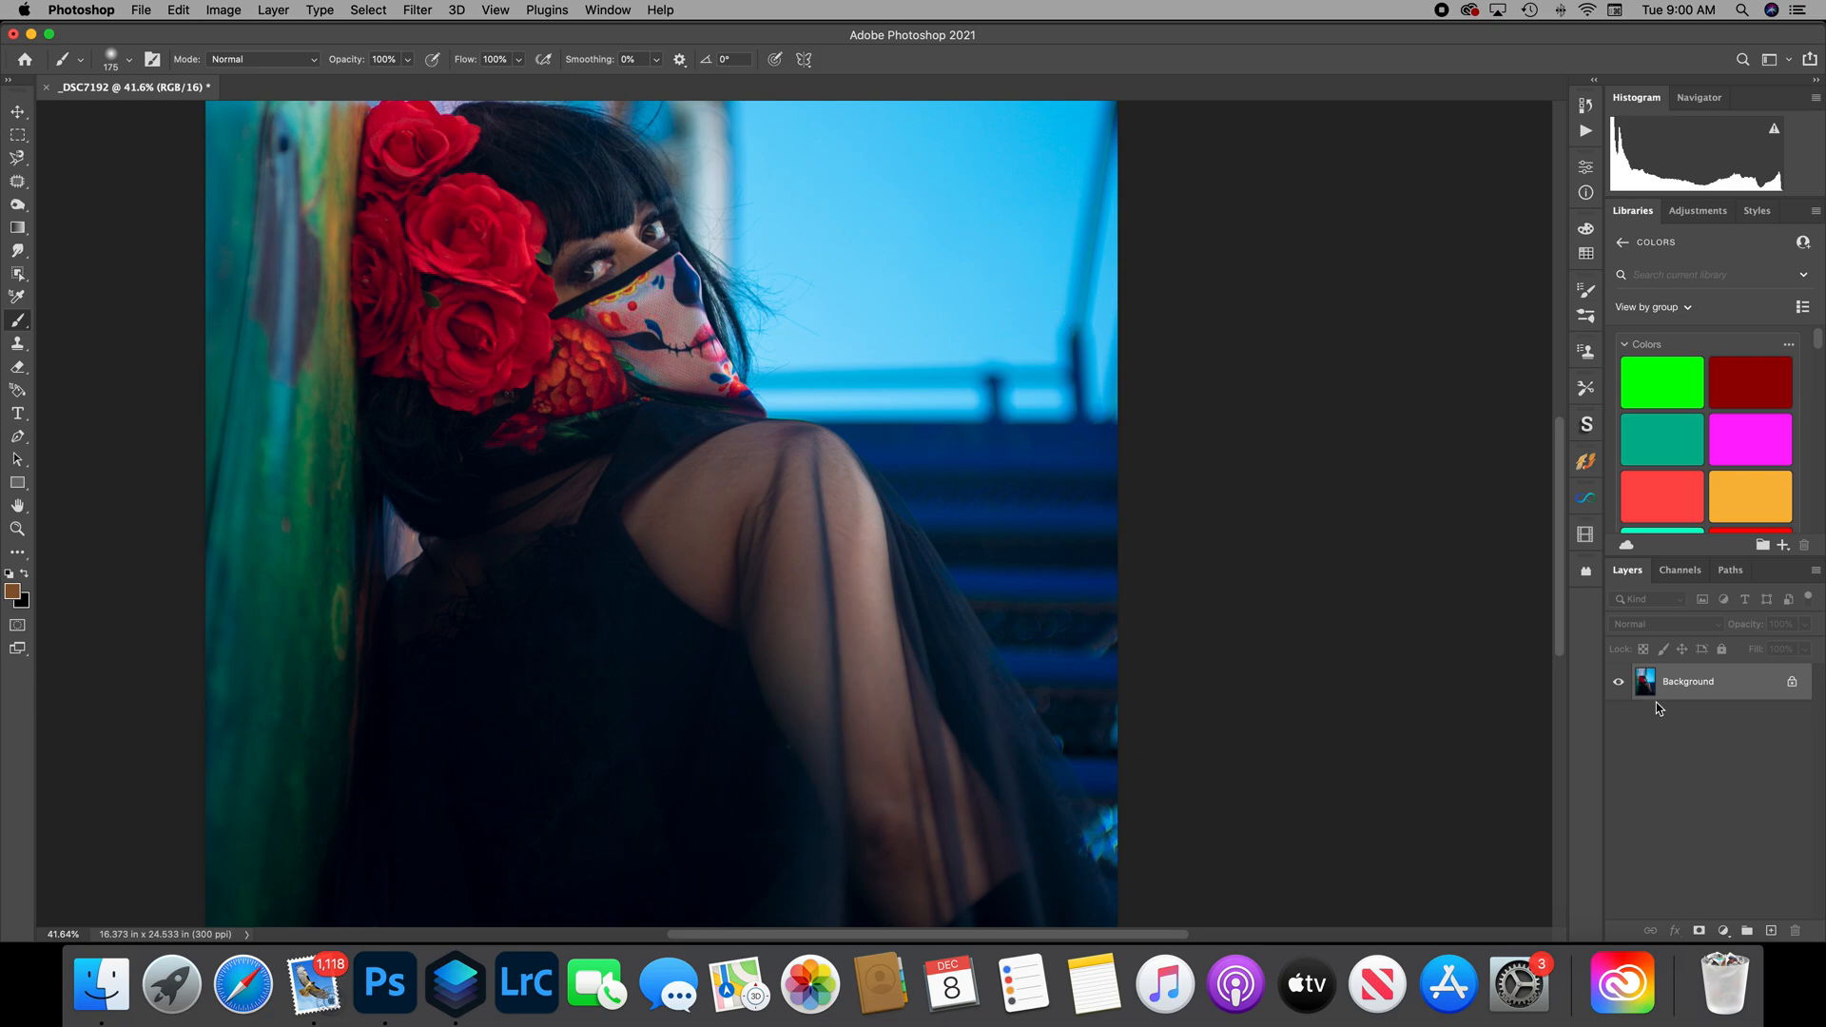
Duplicate the Background layer of the portrait.
{"action": "left_click_drag", "start_coordinate": [1680, 689], "coordinate": [1771, 934]}
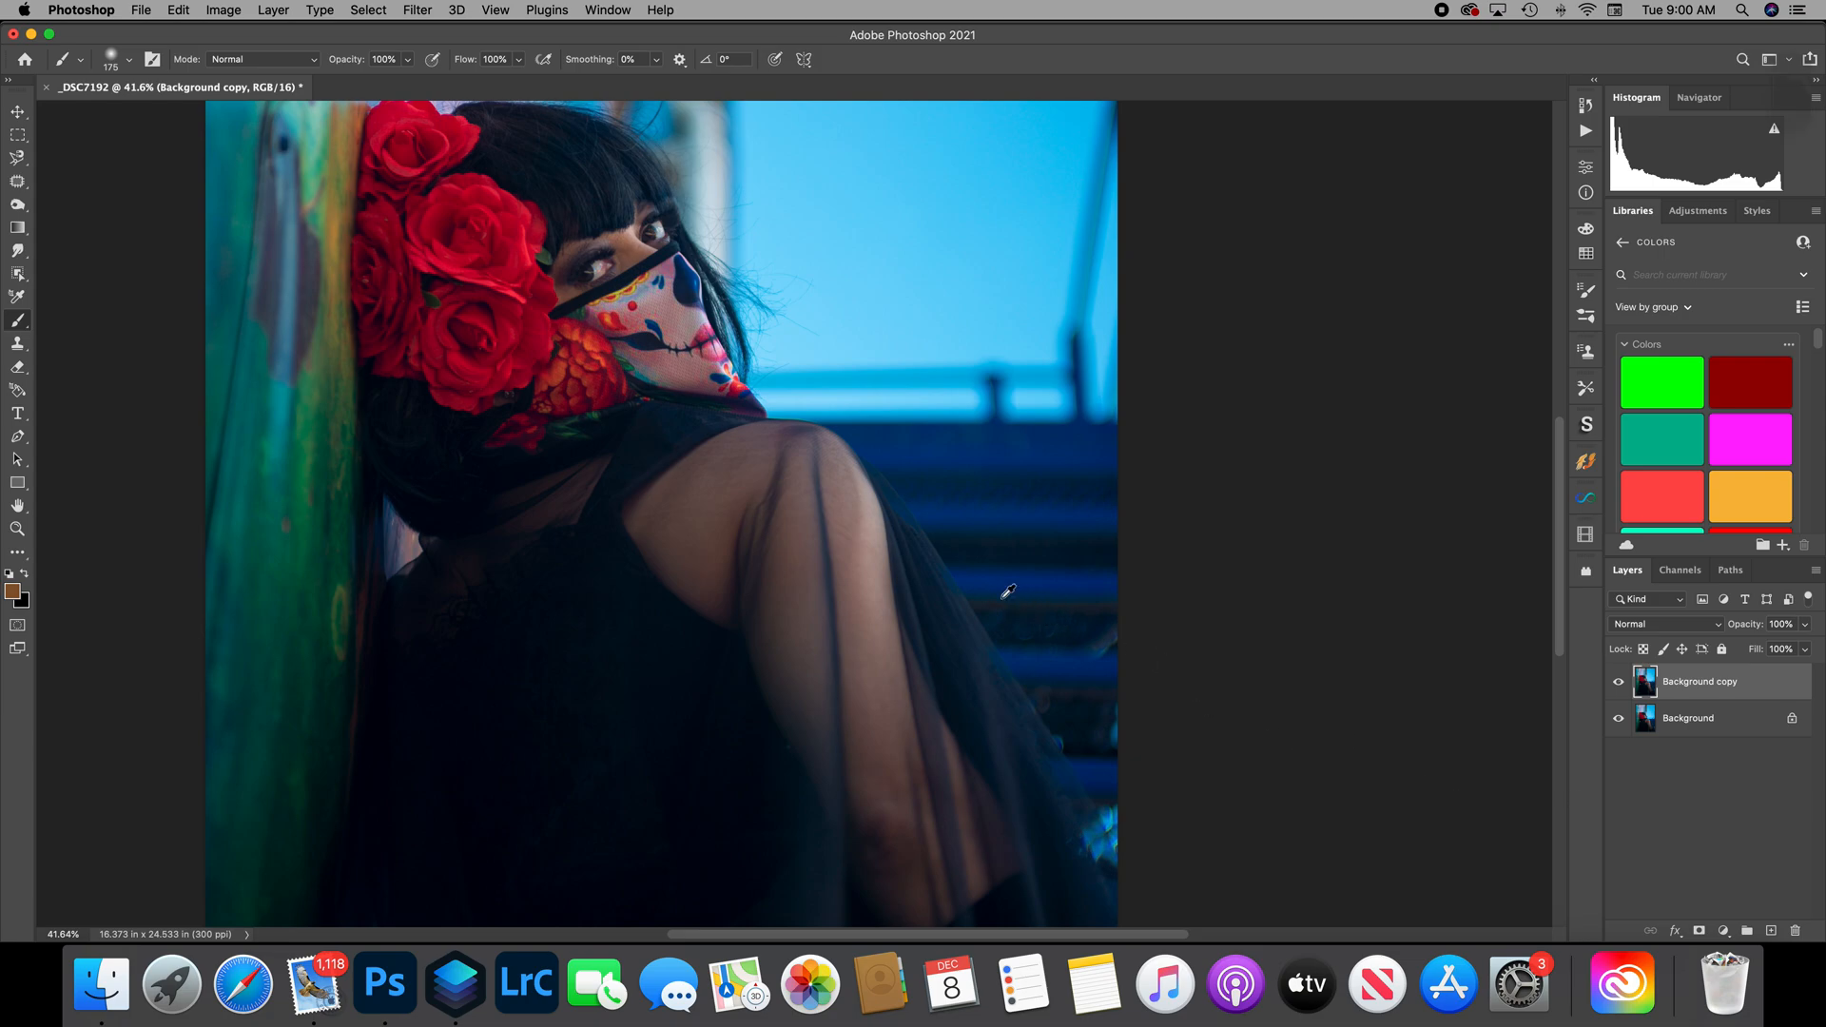
{"action": "scroll", "coordinate": [914, 563], "scroll_direction": "down", "scroll_amount": 3}
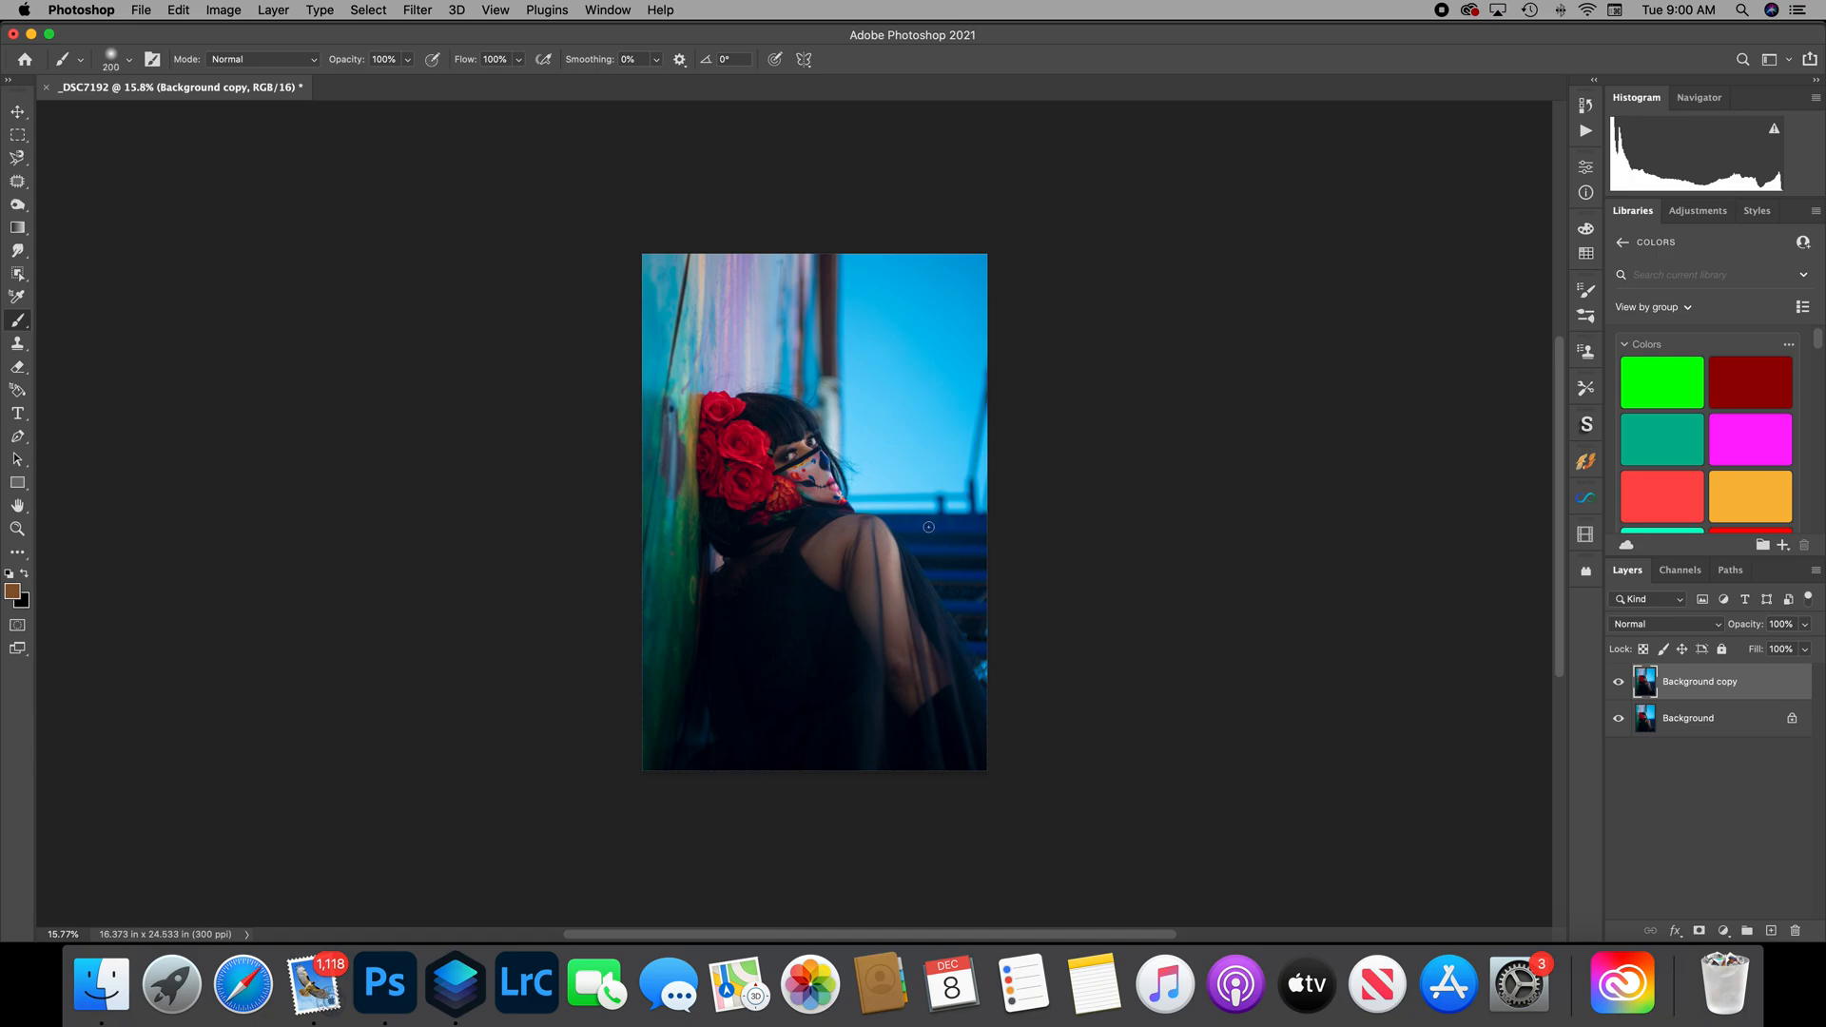
Enlarge the soft brush to a size of 5000.
{"action": "key", "text": "bracketright"}
{"action": "key", "text": "bracketright"}
{"action": "key", "text": "bracketright"}
{"action": "key", "text": "bracketright"}
{"action": "key", "text": "bracketright"}
{"action": "key", "text": "bracketright"}
{"action": "key", "text": "bracketright"}
{"action": "key", "text": "bracketright"}
{"action": "key", "text": "bracketright"}
{"action": "key", "text": "bracketright"}
{"action": "key", "text": "bracketright"}
{"action": "key", "text": "bracketright"}
{"action": "key", "text": "bracketright"}
{"action": "key", "text": "bracketright"}
{"action": "key", "text": "bracketright"}
{"action": "key", "text": "bracketright"}
{"action": "key", "text": "bracketright"}
{"action": "key", "text": "bracketright"}
{"action": "key", "text": "bracketright"}
{"action": "key", "text": "bracketright"}
{"action": "key", "text": "bracketright"}
{"action": "key", "text": "bracketright"}
{"action": "key", "text": "bracketright"}
{"action": "key", "text": "bracketright"}
{"action": "key", "text": "bracketright"}
{"action": "key", "text": "bracketright"}
{"action": "key", "text": "bracketright"}
{"action": "key", "text": "bracketright"}
{"action": "key", "text": "bracketright"}
{"action": "key", "text": "bracketright"}
{"action": "key", "text": "bracketright"}
{"action": "key", "text": "bracketright"}
{"action": "key", "text": "bracketright"}
{"action": "key", "text": "bracketright"}
{"action": "key", "text": "bracketright"}
{"action": "key", "text": "bracketright"}
{"action": "key", "text": "bracketright"}
{"action": "key", "text": "bracketright"}
{"action": "key", "text": "bracketright"}
{"action": "key", "text": "bracketright"}
{"action": "key", "text": "bracketright"}
{"action": "key", "text": "bracketright"}
{"action": "key", "text": "bracketright"}
{"action": "key", "text": "bracketright"}
{"action": "key", "text": "bracketright"}
{"action": "key", "text": "bracketright"}
{"action": "key", "text": "bracketright"}
{"action": "key", "text": "bracketright"}
Add a new empty layer above the background copy and set the foreground colour to orange #efa516.
{"action": "left_click", "coordinate": [1772, 933]}
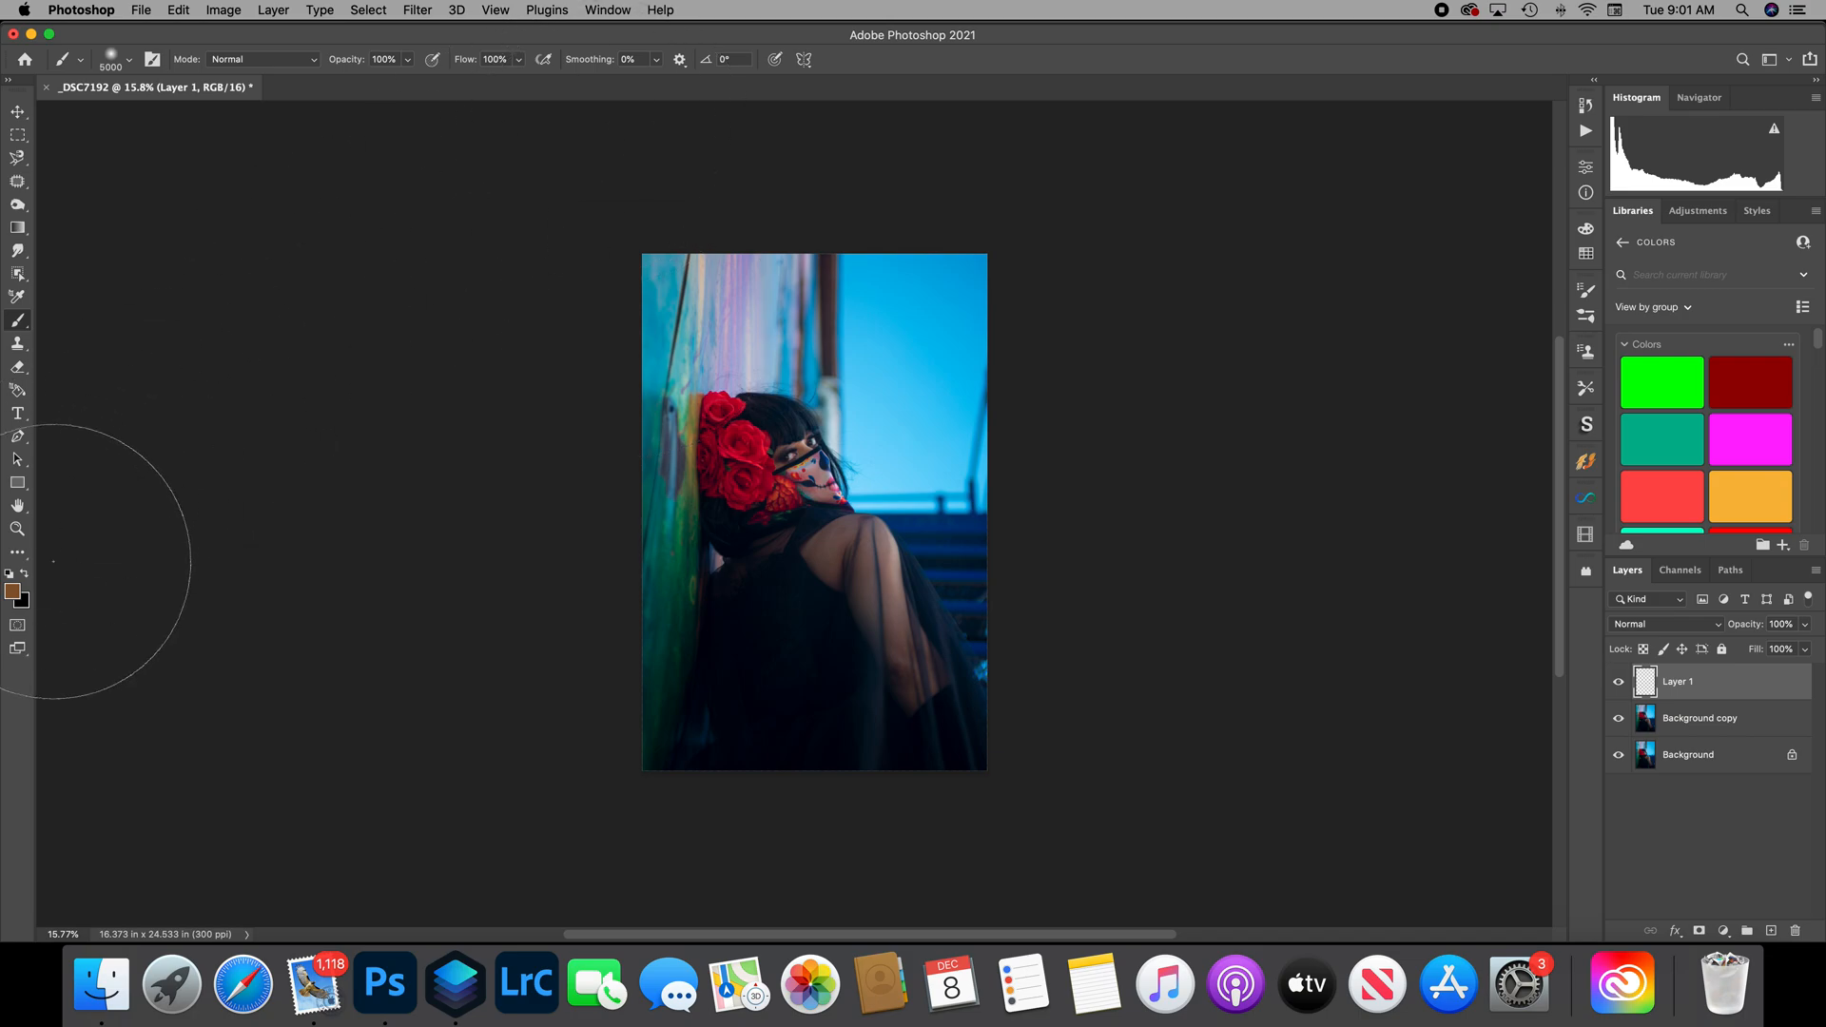
{"action": "left_click", "coordinate": [12, 593]}
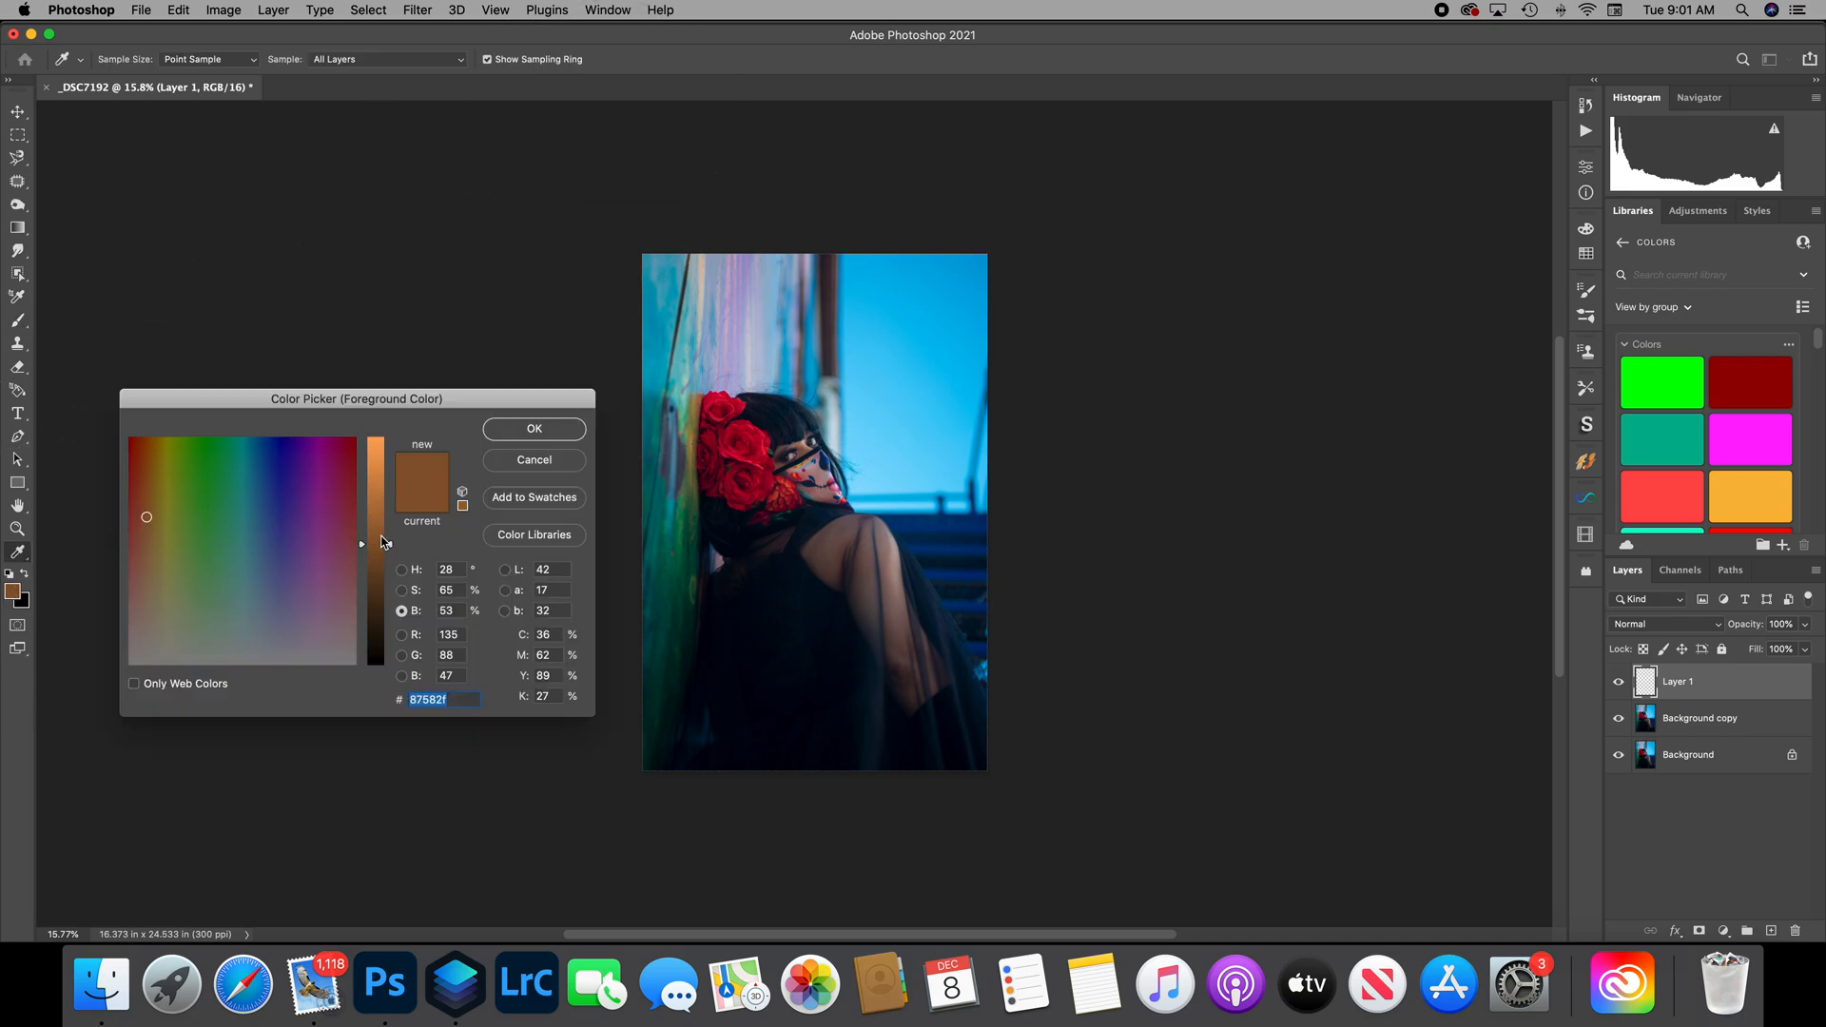
{"action": "left_click", "coordinate": [163, 493]}
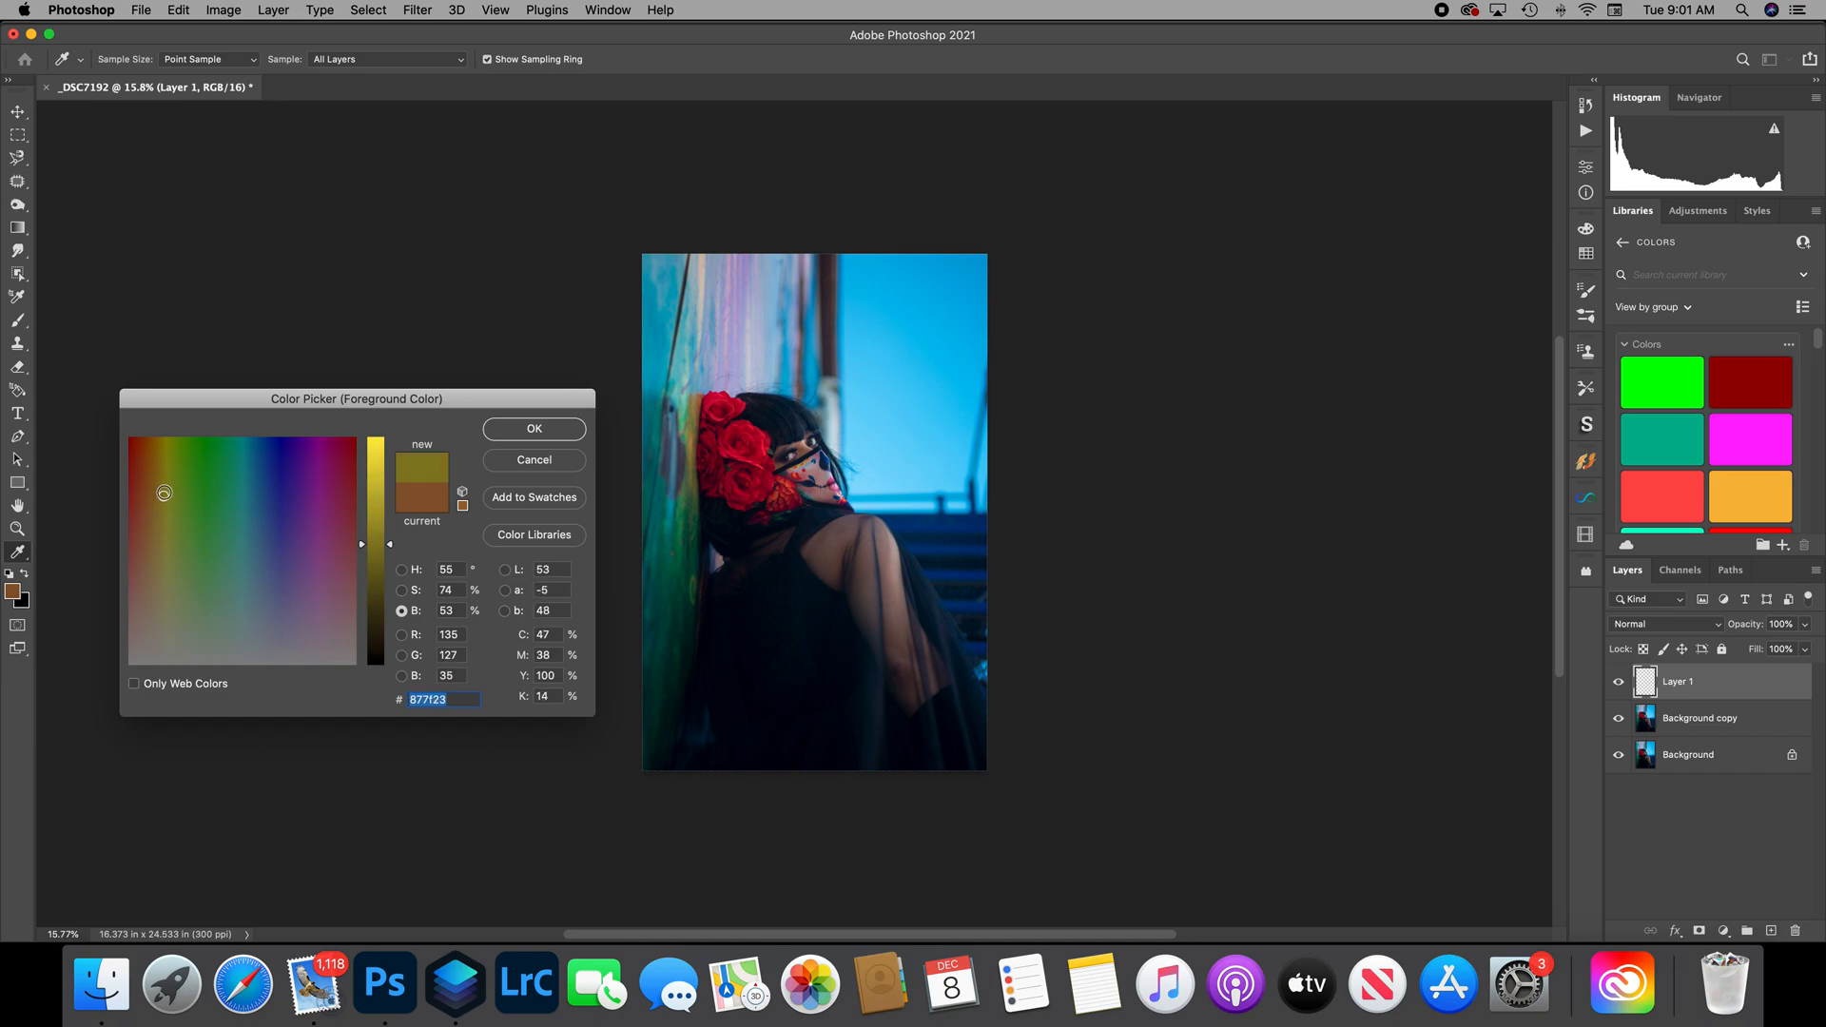
{"action": "left_click", "coordinate": [163, 471]}
{"action": "left_click_drag", "start_coordinate": [391, 544], "coordinate": [392, 439]}
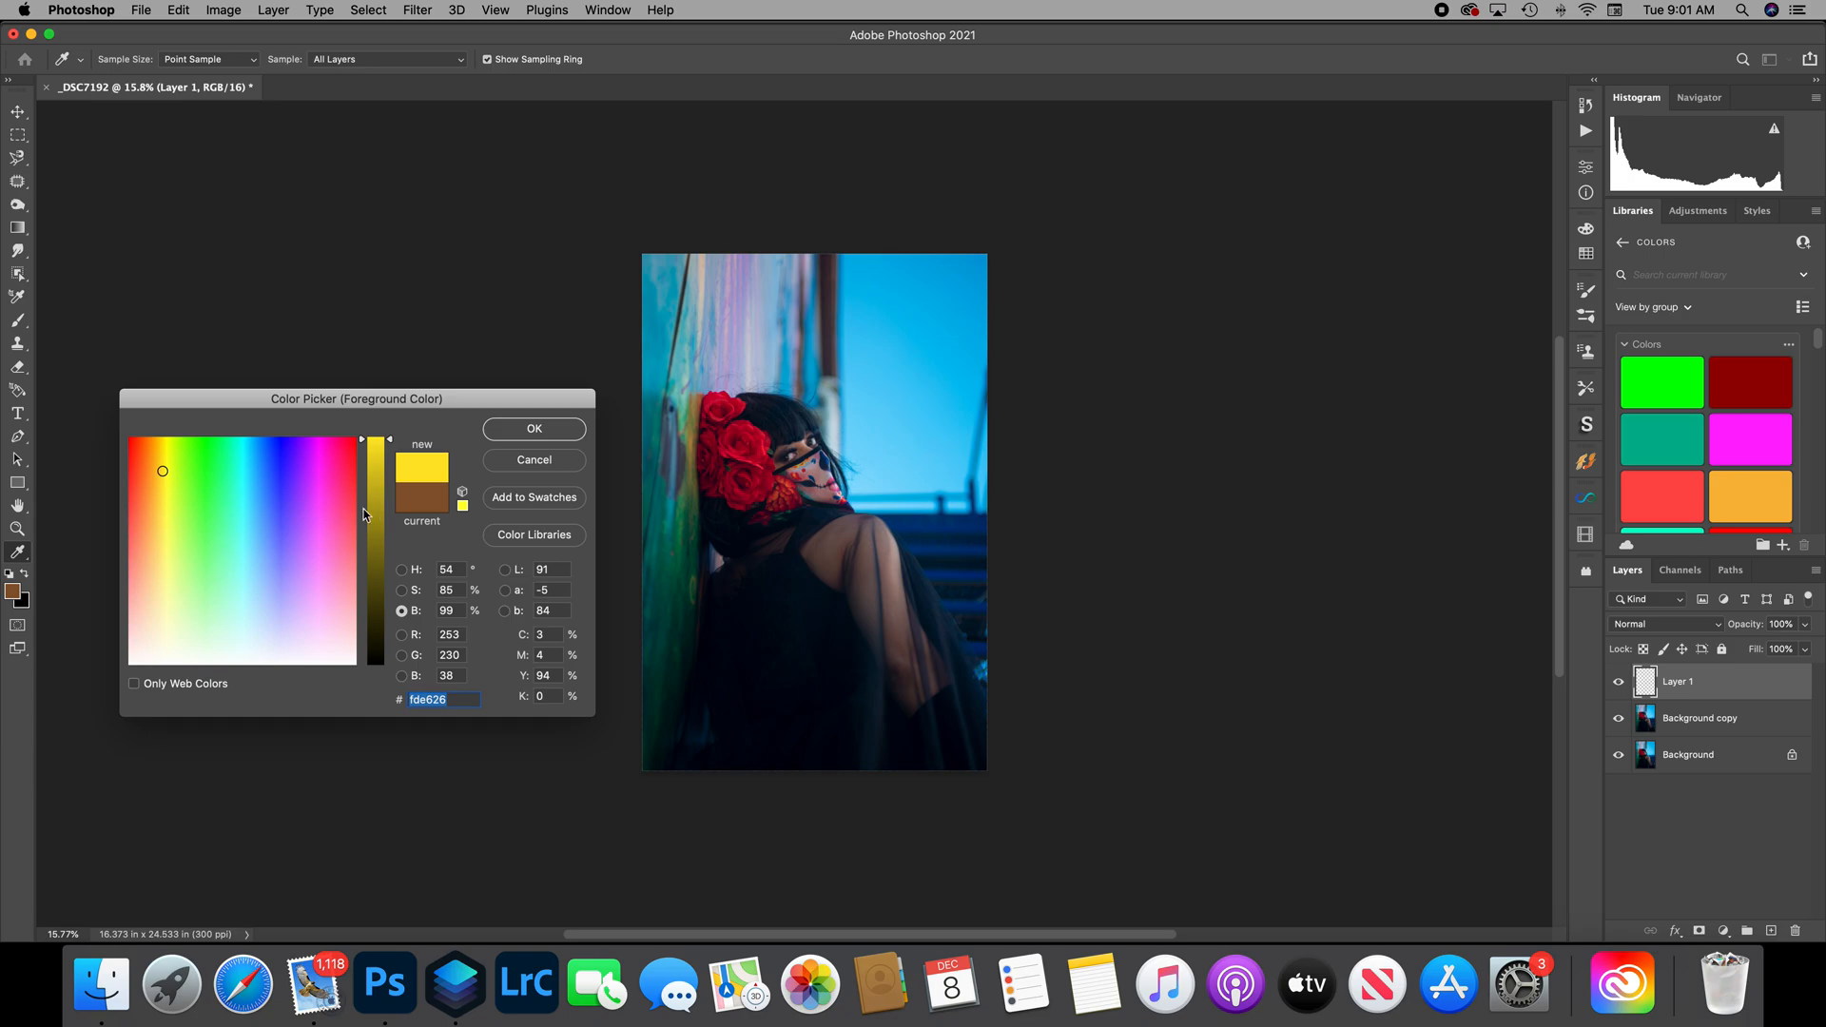
{"action": "left_click", "coordinate": [400, 573]}
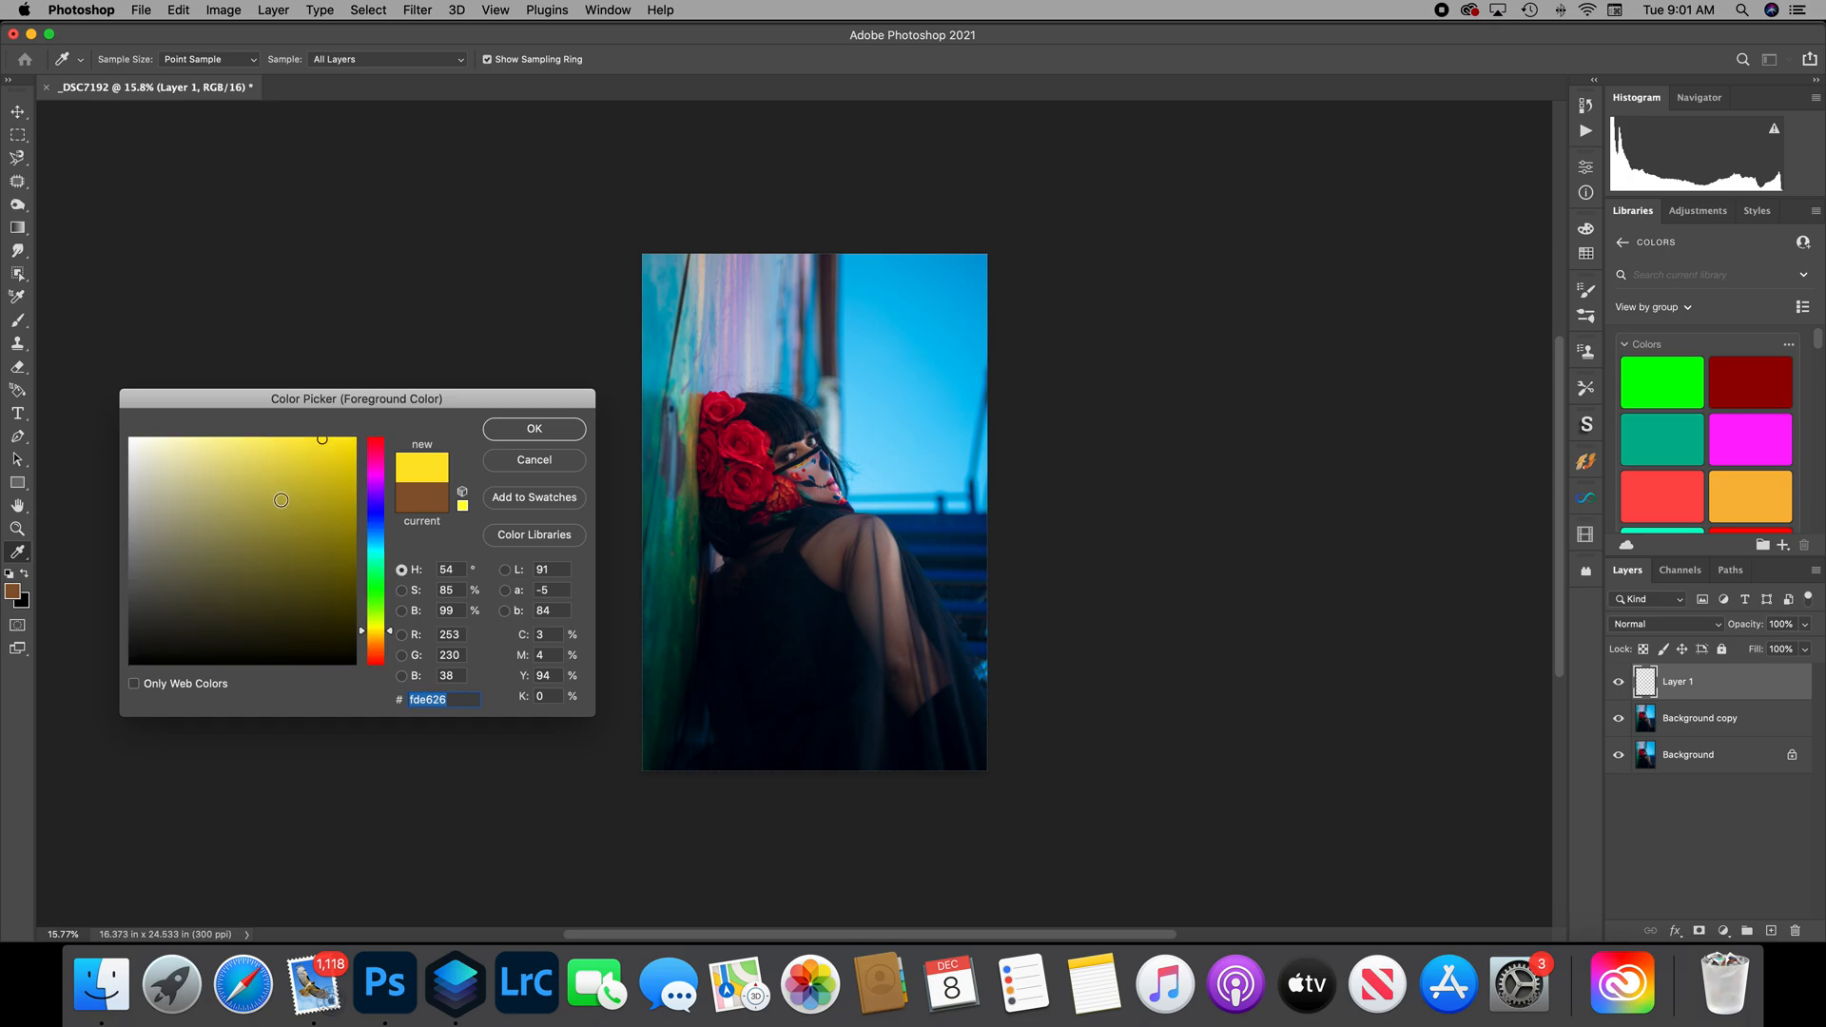
{"action": "left_click_drag", "start_coordinate": [363, 637], "coordinate": [364, 645]}
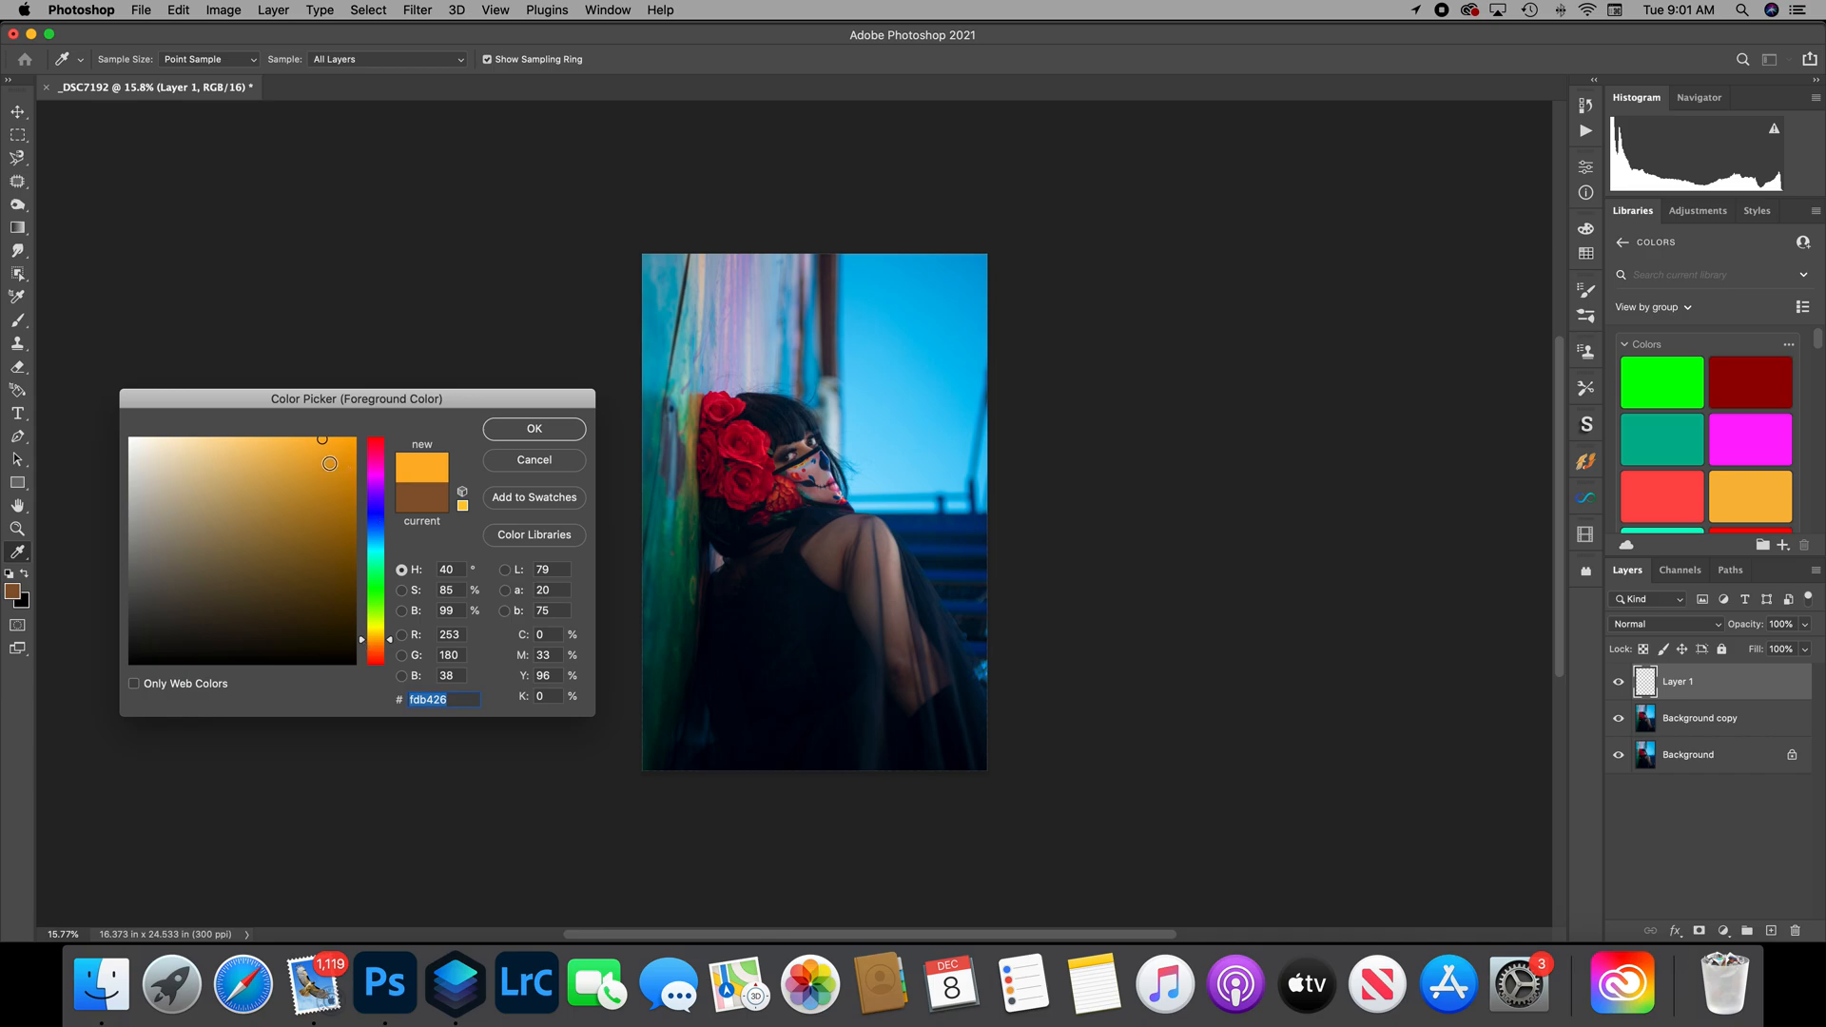
{"action": "left_click", "coordinate": [330, 463]}
{"action": "left_click", "coordinate": [335, 451]}
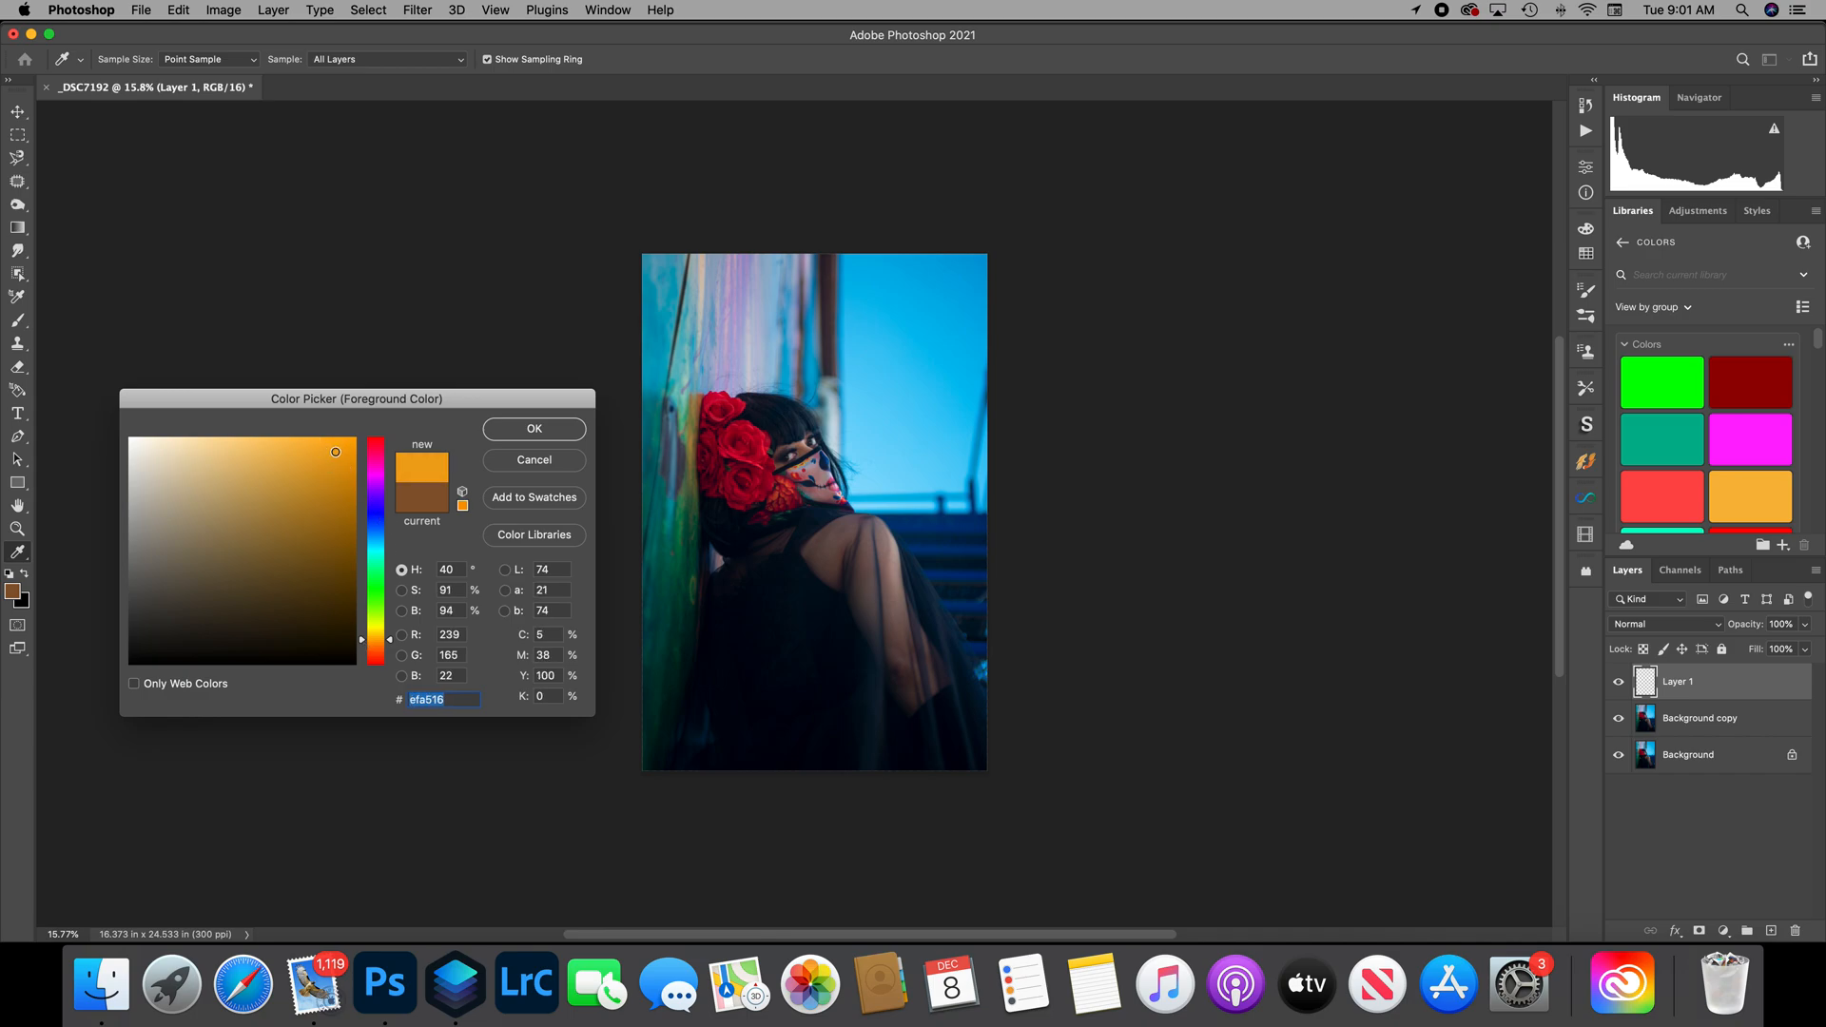
{"action": "left_click", "coordinate": [533, 428]}
Paint one orange brush dab in the photo's upper-right sky and scale it to about 158% width and 153% height.
{"action": "key", "text": "b"}
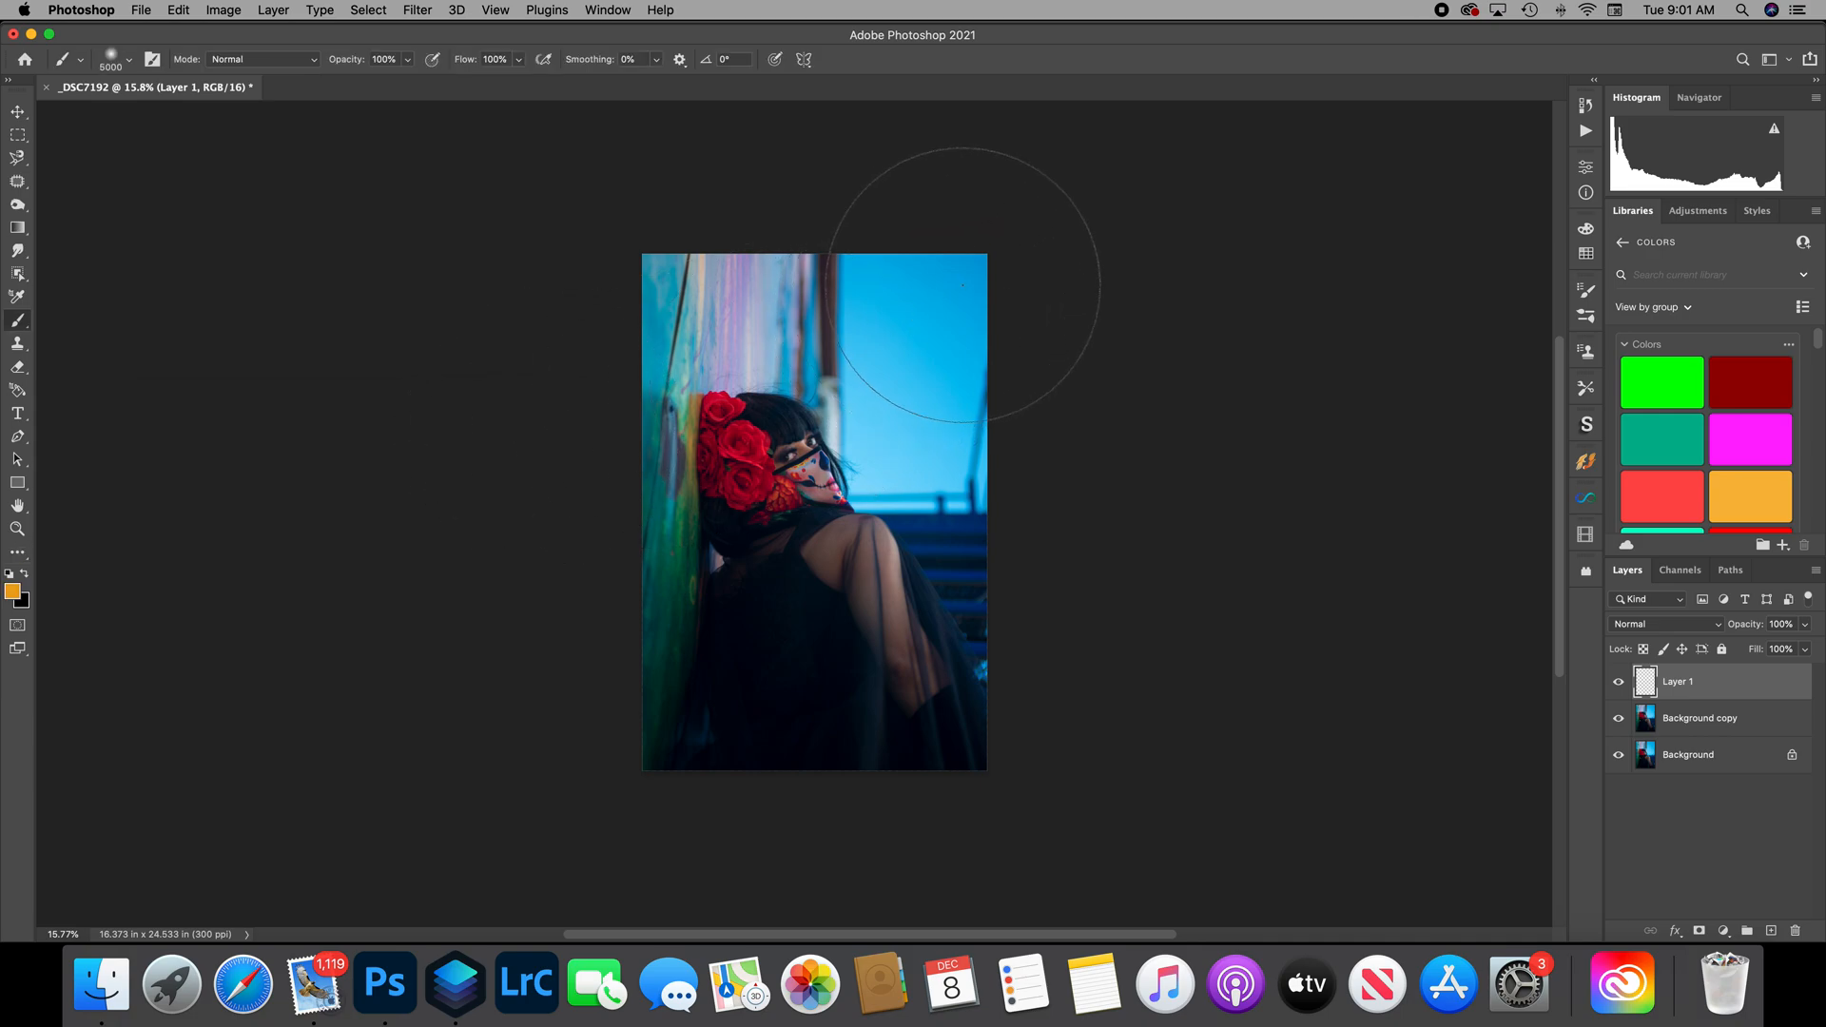
{"action": "left_click", "coordinate": [963, 284]}
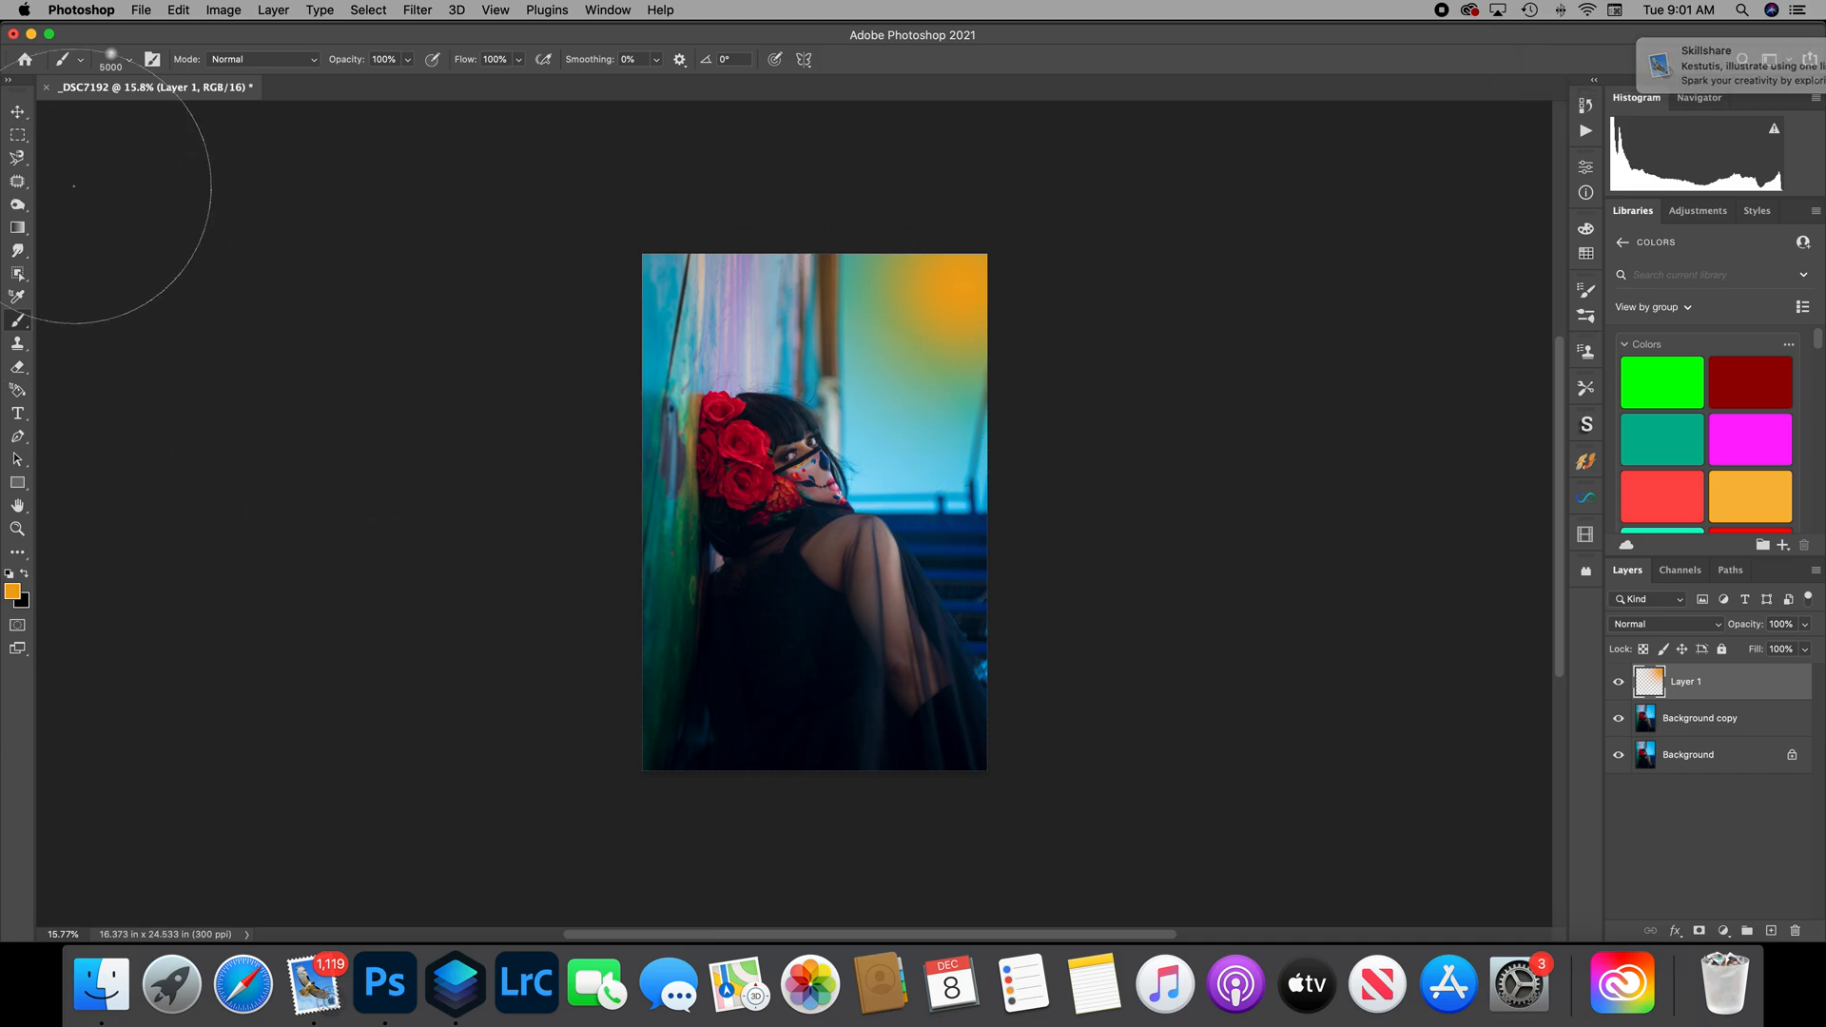
{"action": "left_click", "coordinate": [17, 112]}
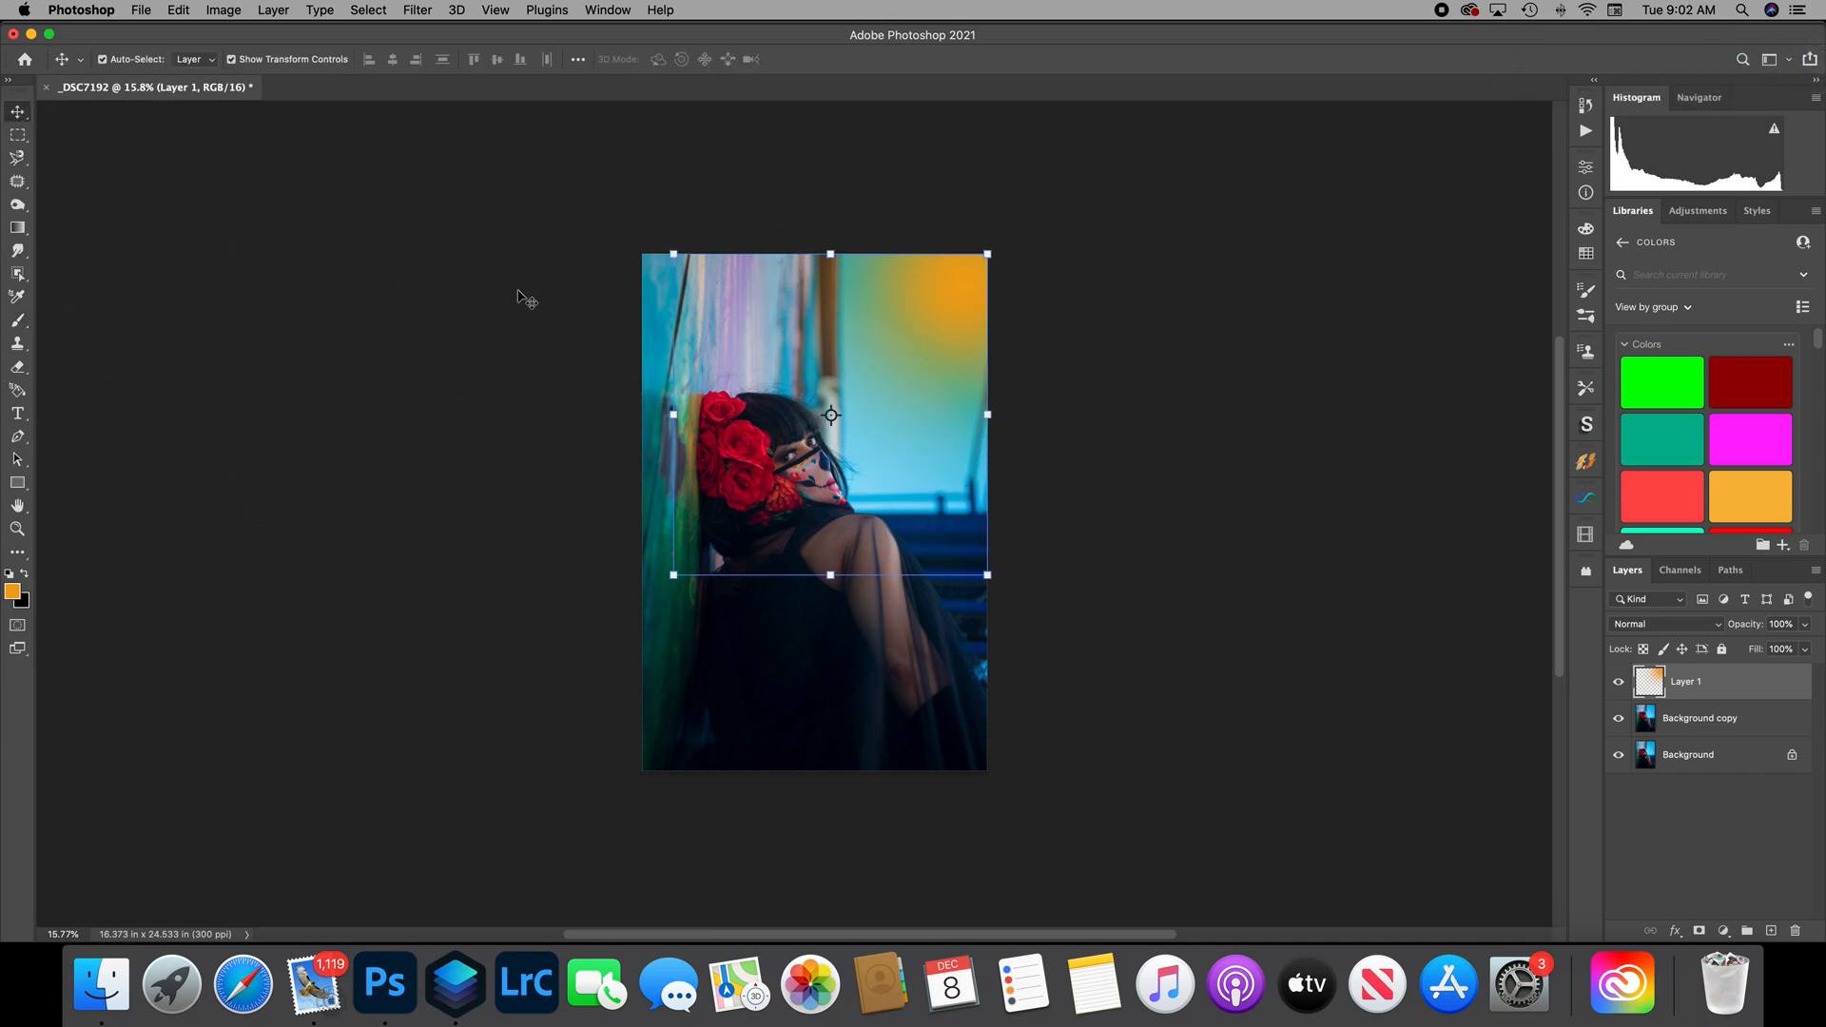
{"action": "left_click_drag", "start_coordinate": [674, 575], "coordinate": [492, 746]}
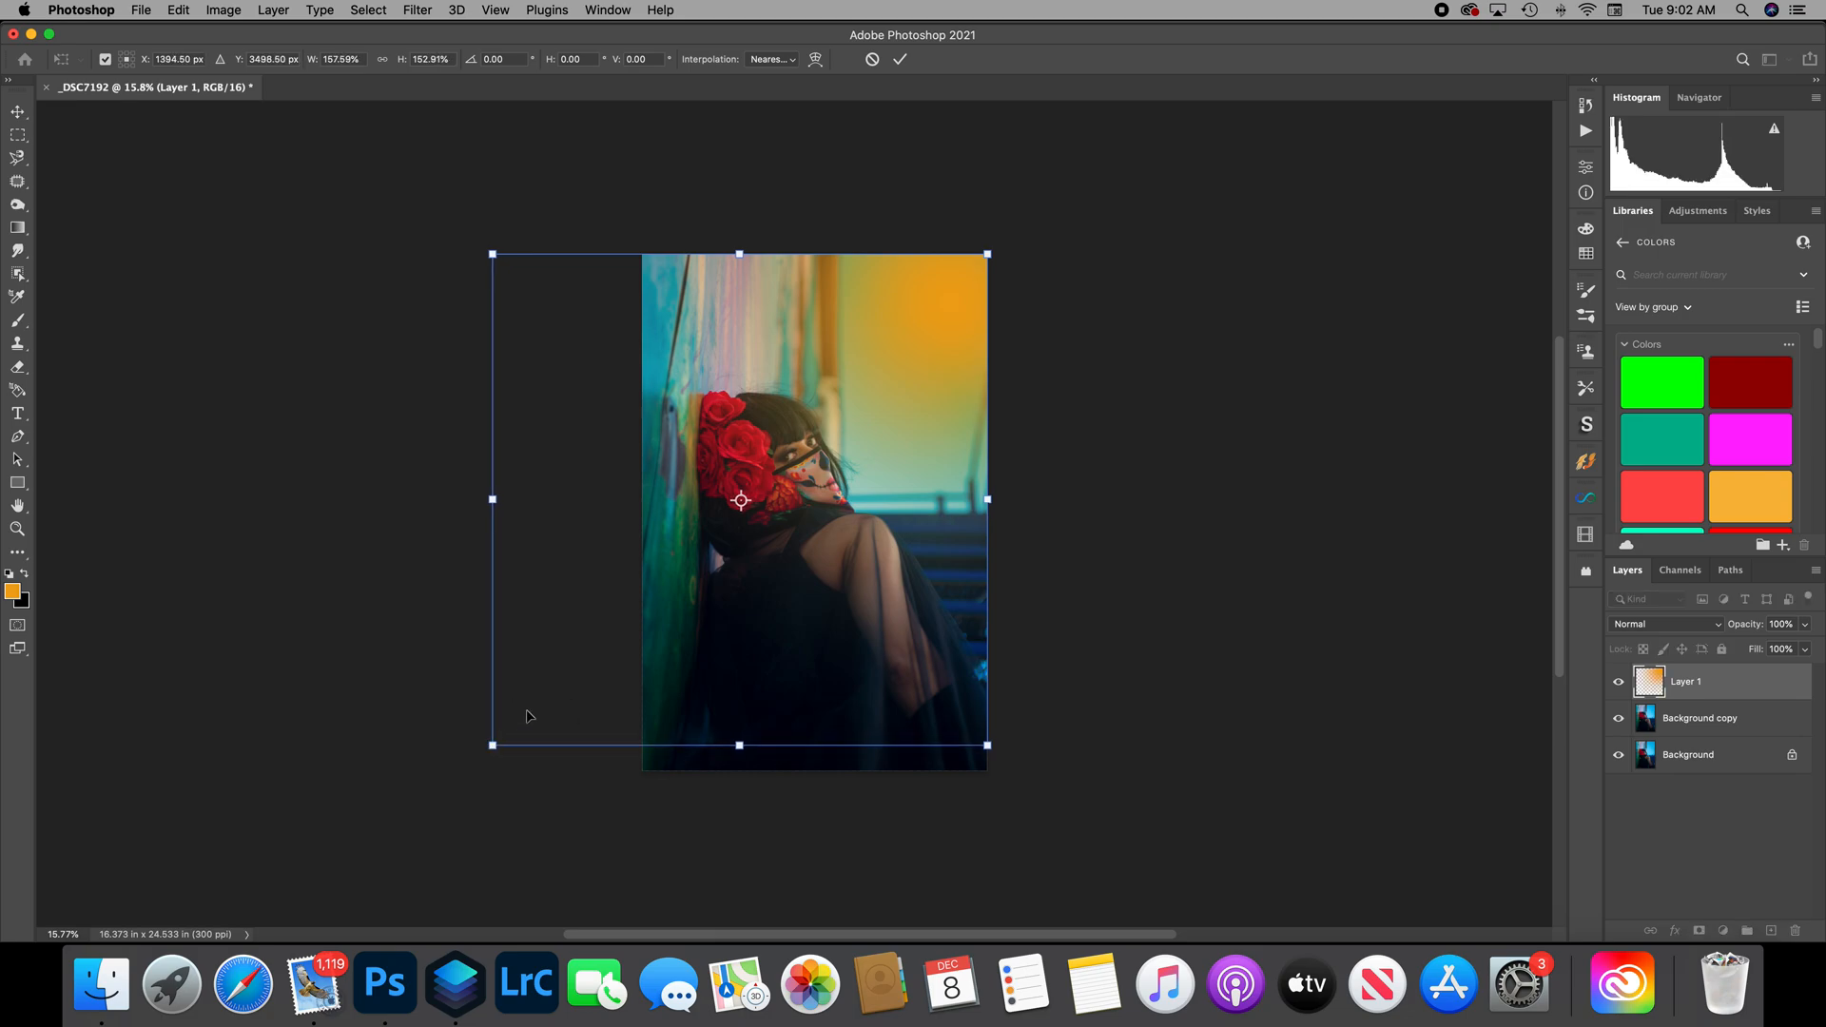
{"action": "left_click", "coordinate": [900, 59]}
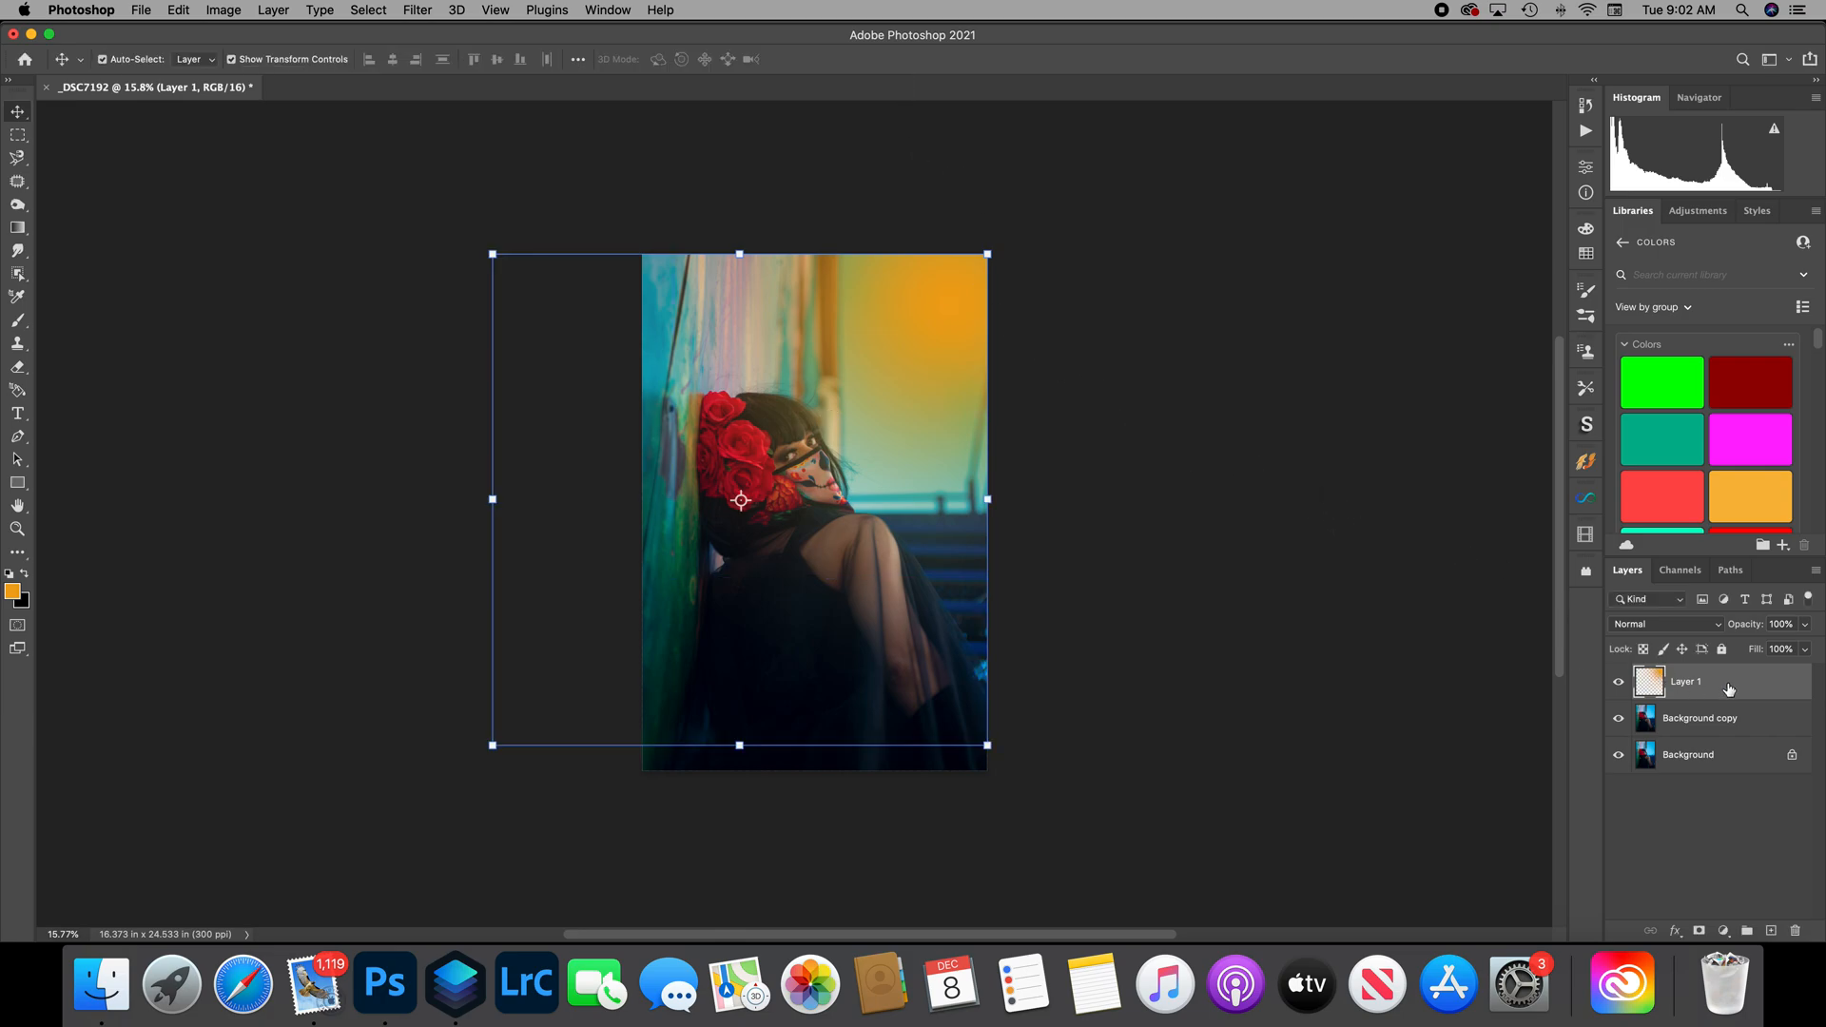
In the orange layer's blending options, split the Blend If black point of the underlying layer to 0 / 80.
{"action": "left_click", "coordinate": [1804, 649]}
{"action": "left_click_drag", "start_coordinate": [1783, 651], "coordinate": [1809, 652]}
{"action": "left_click", "coordinate": [1748, 684]}
{"action": "double_click", "coordinate": [1750, 685]}
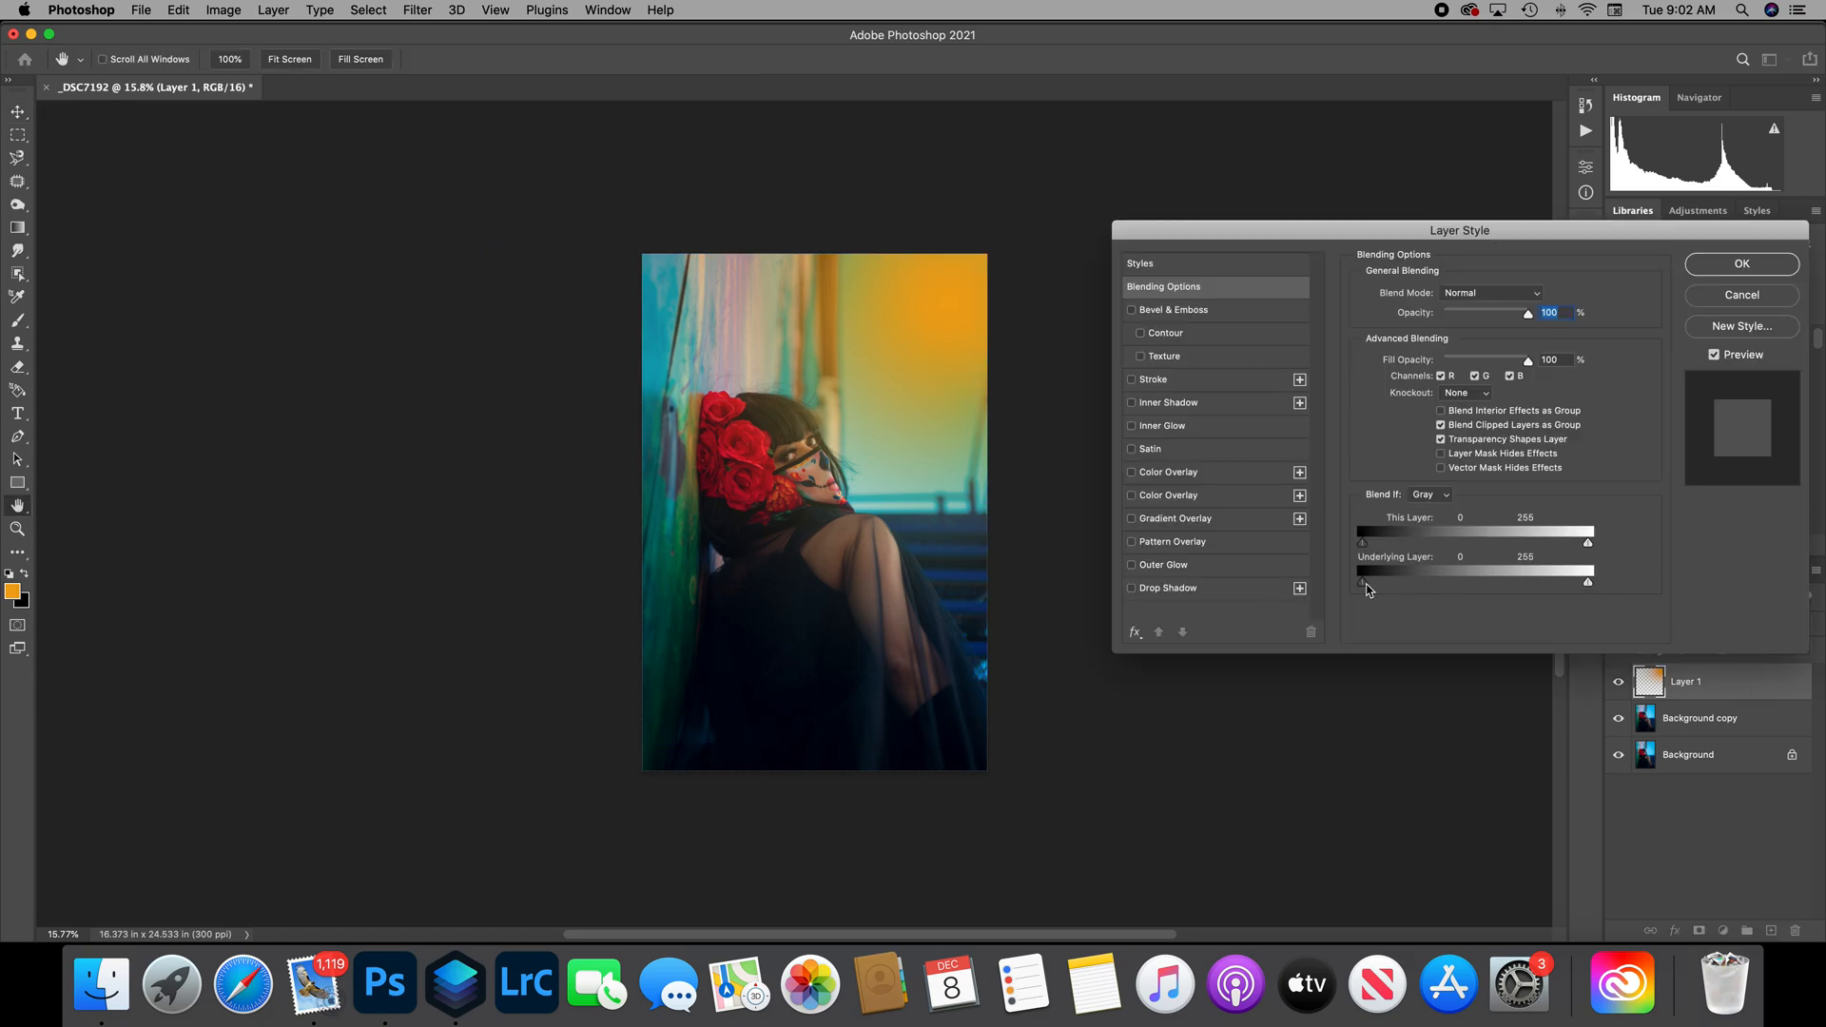
{"action": "mouse_move", "coordinate": [1364, 584]}
{"action": "left_mouse_down"}
{"action": "mouse_move", "coordinate": [1403, 584]}
{"action": "mouse_move", "coordinate": [1385, 584]}
{"action": "left_mouse_up"}
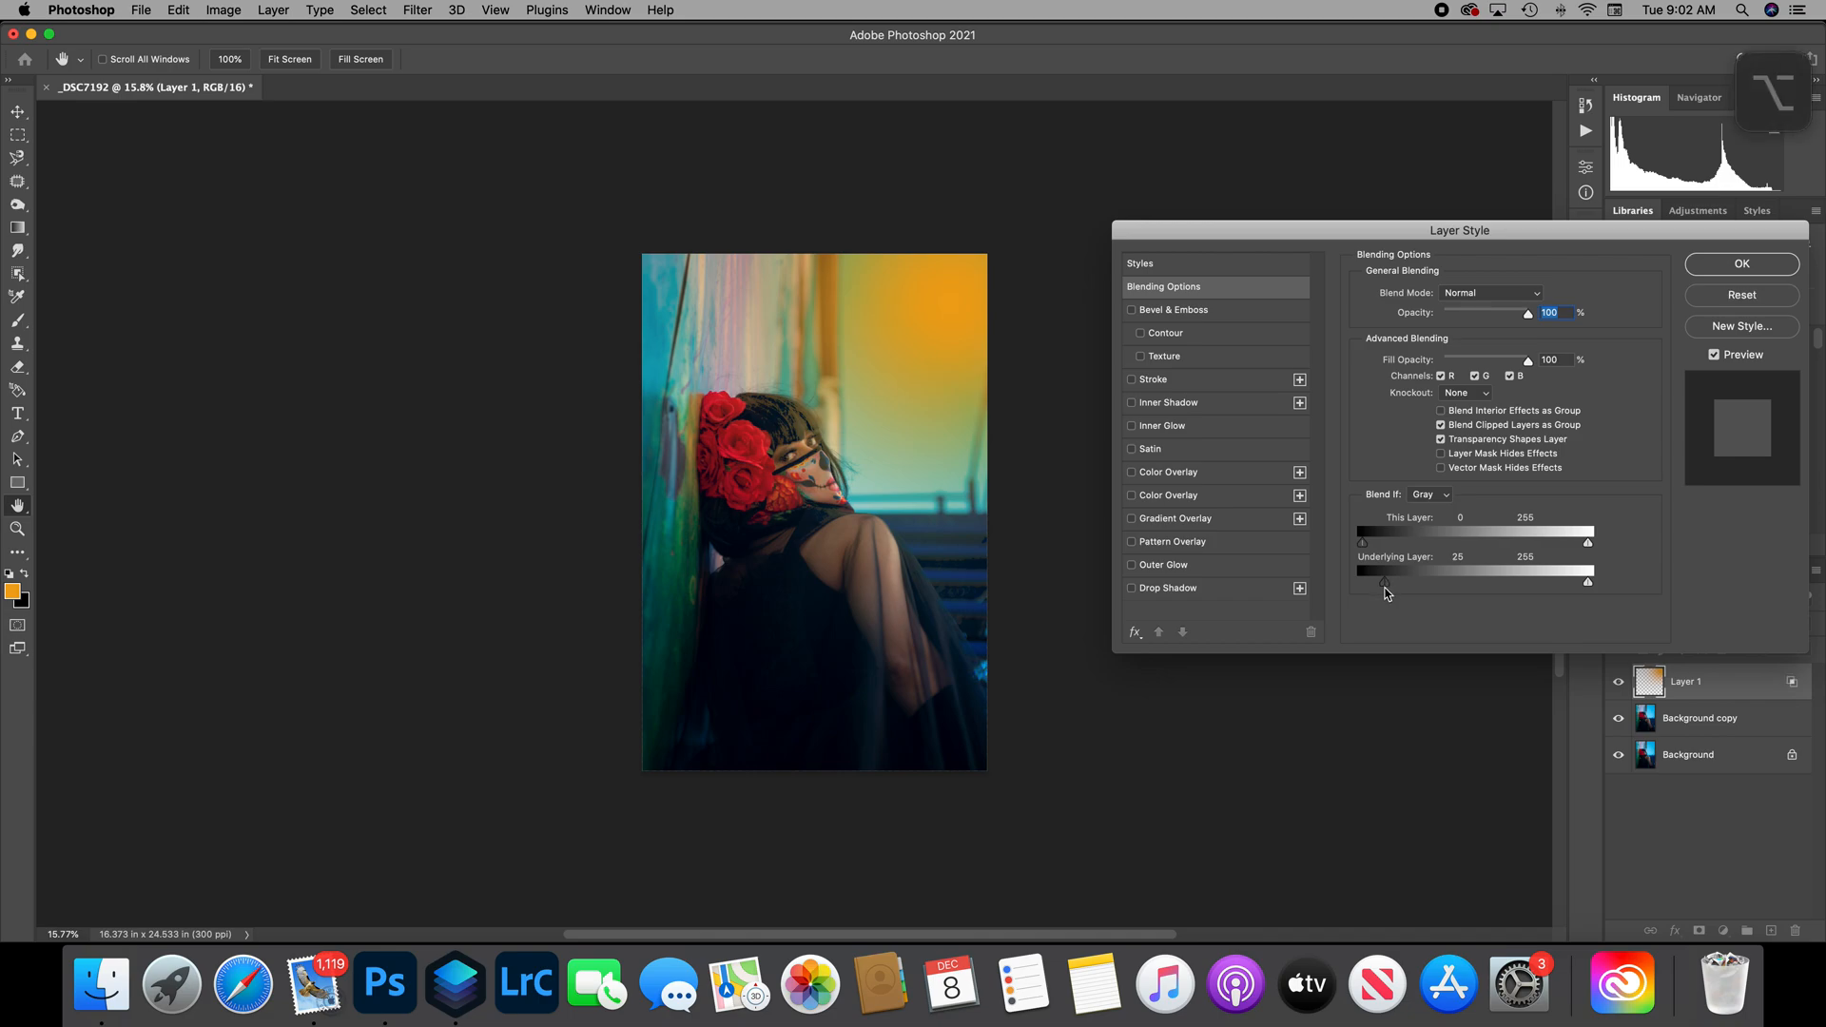
{"action": "mouse_move", "coordinate": [1385, 584]}
{"action": "left_mouse_down"}
{"action": "mouse_move", "coordinate": [1348, 590]}
{"action": "mouse_move", "coordinate": [1404, 585]}
{"action": "left_mouse_up"}
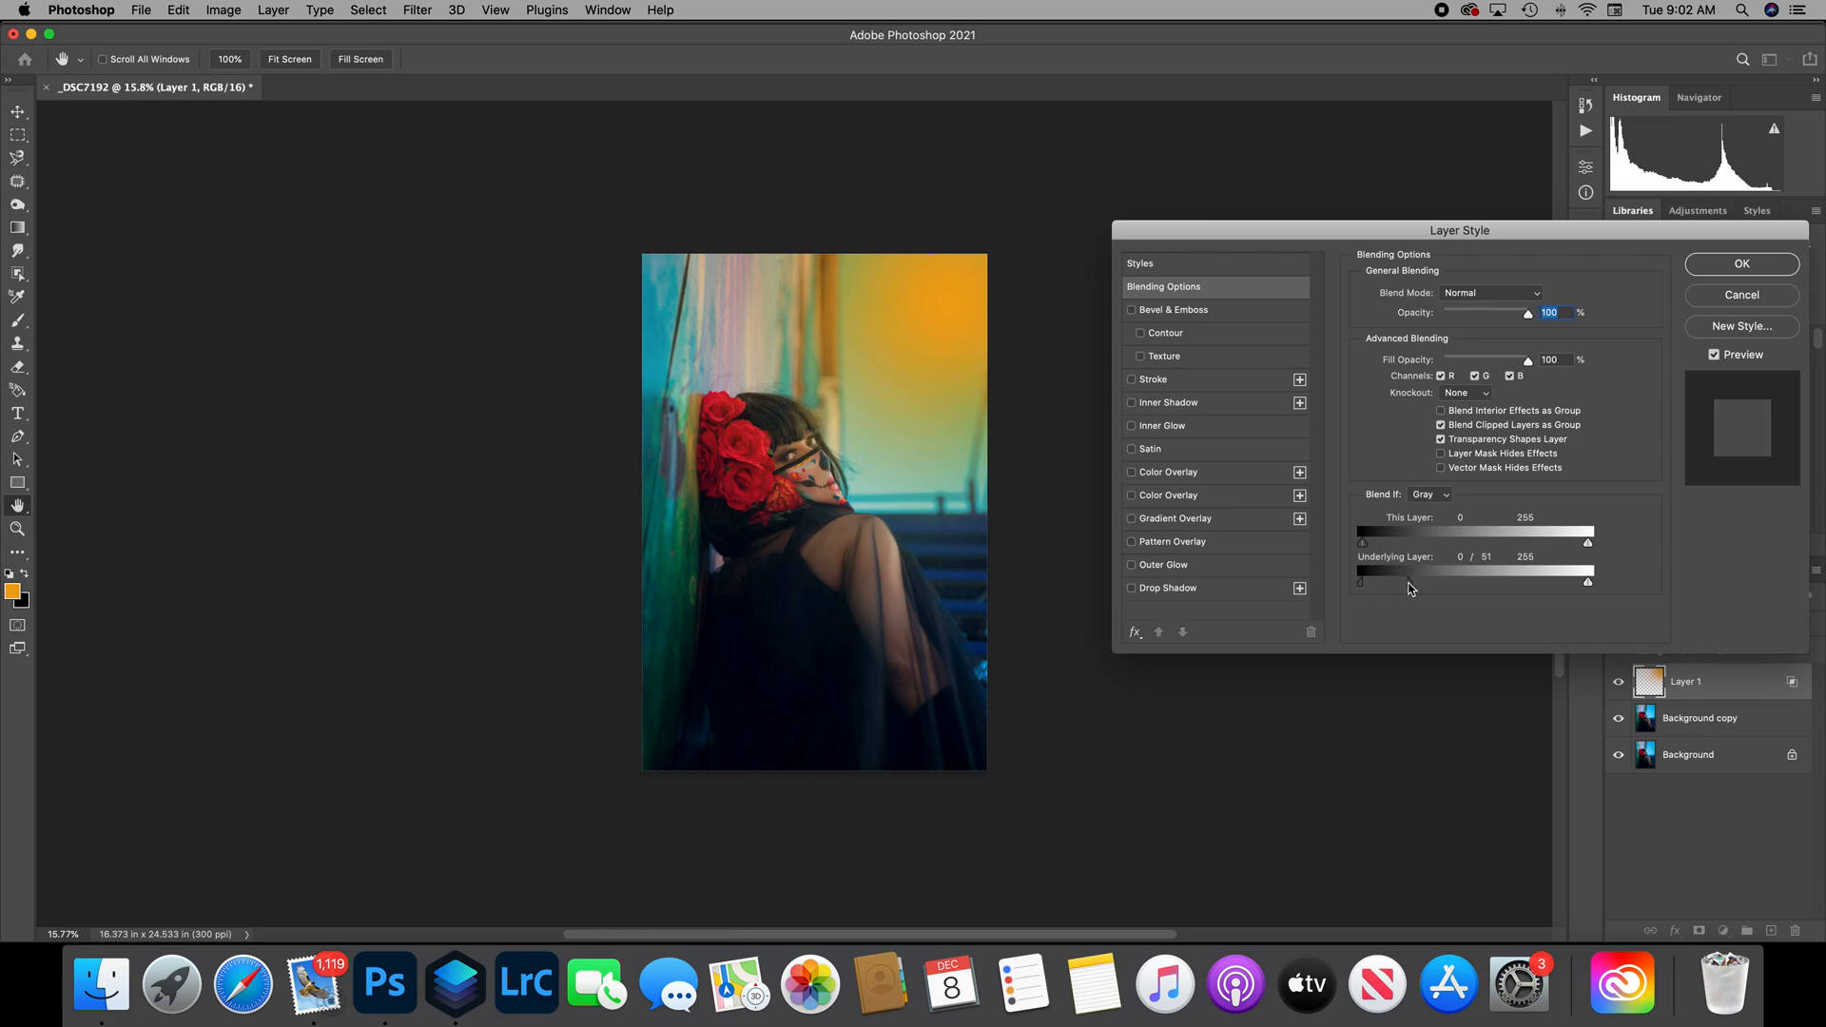
{"action": "left_click_drag", "start_coordinate": [1414, 587], "coordinate": [1429, 584]}
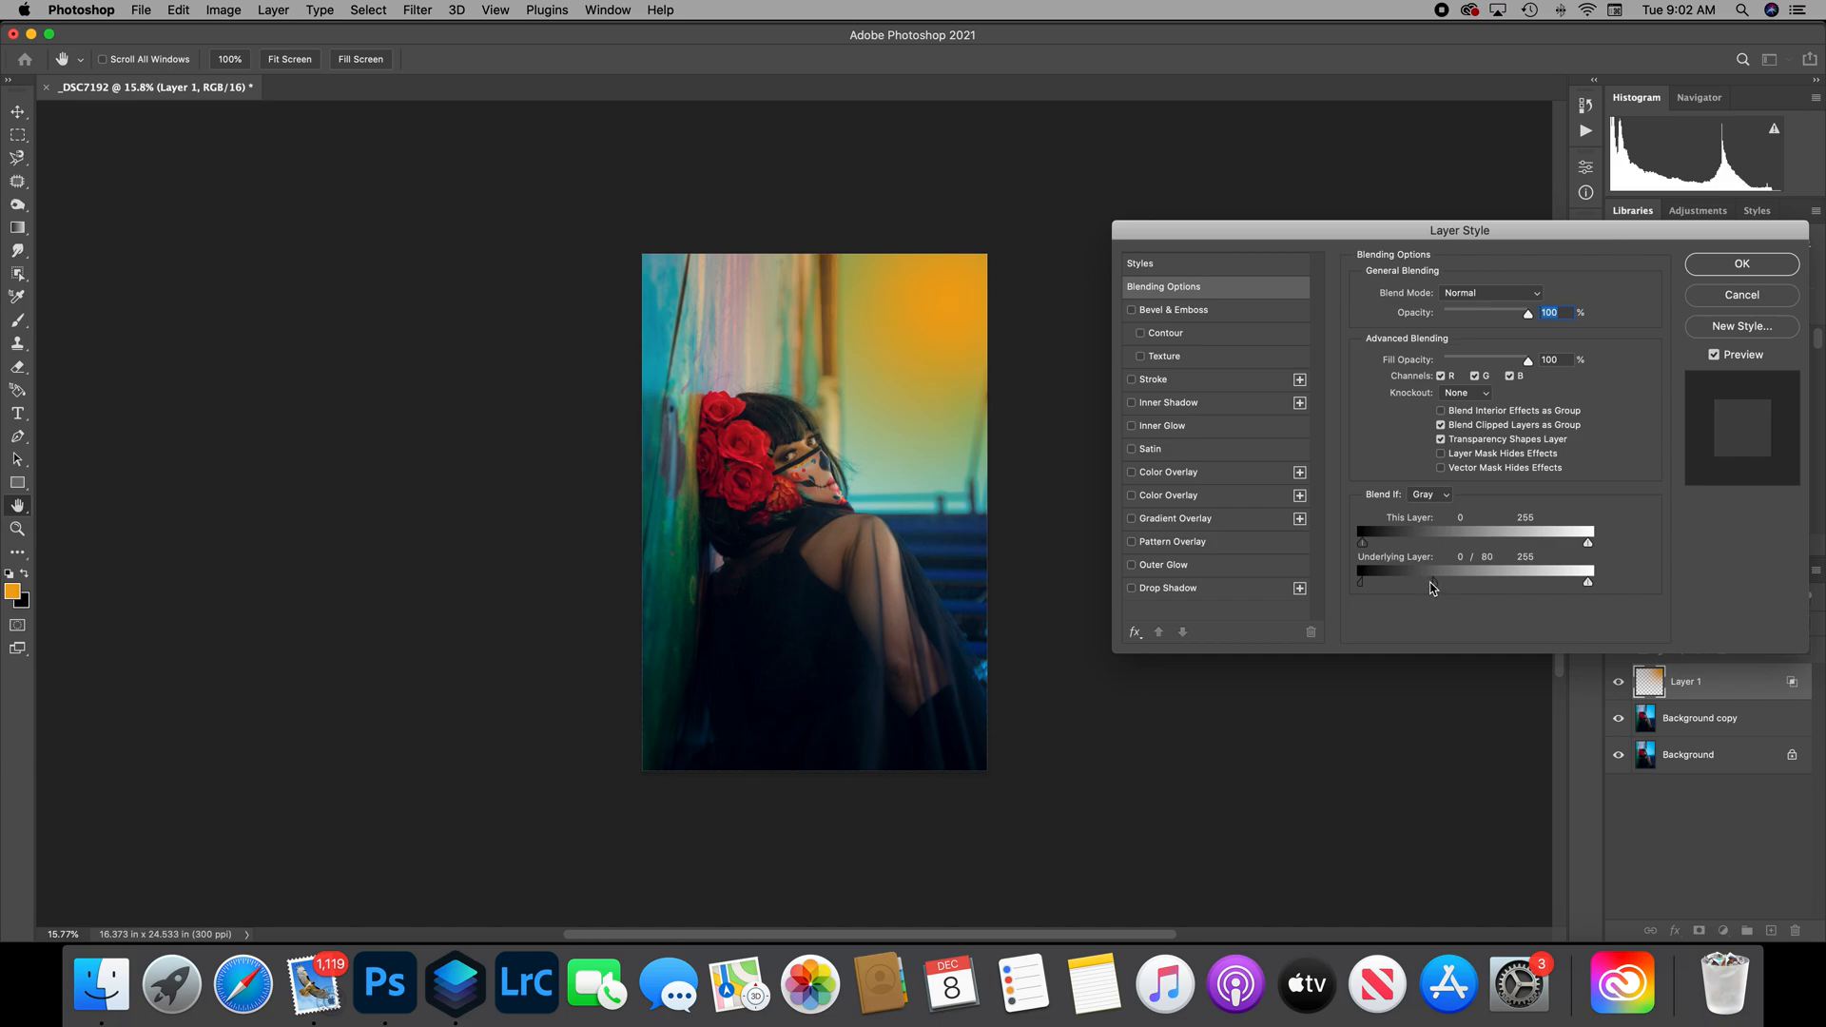
{"action": "scroll", "coordinate": [811, 461], "scroll_direction": "up", "scroll_amount": 5}
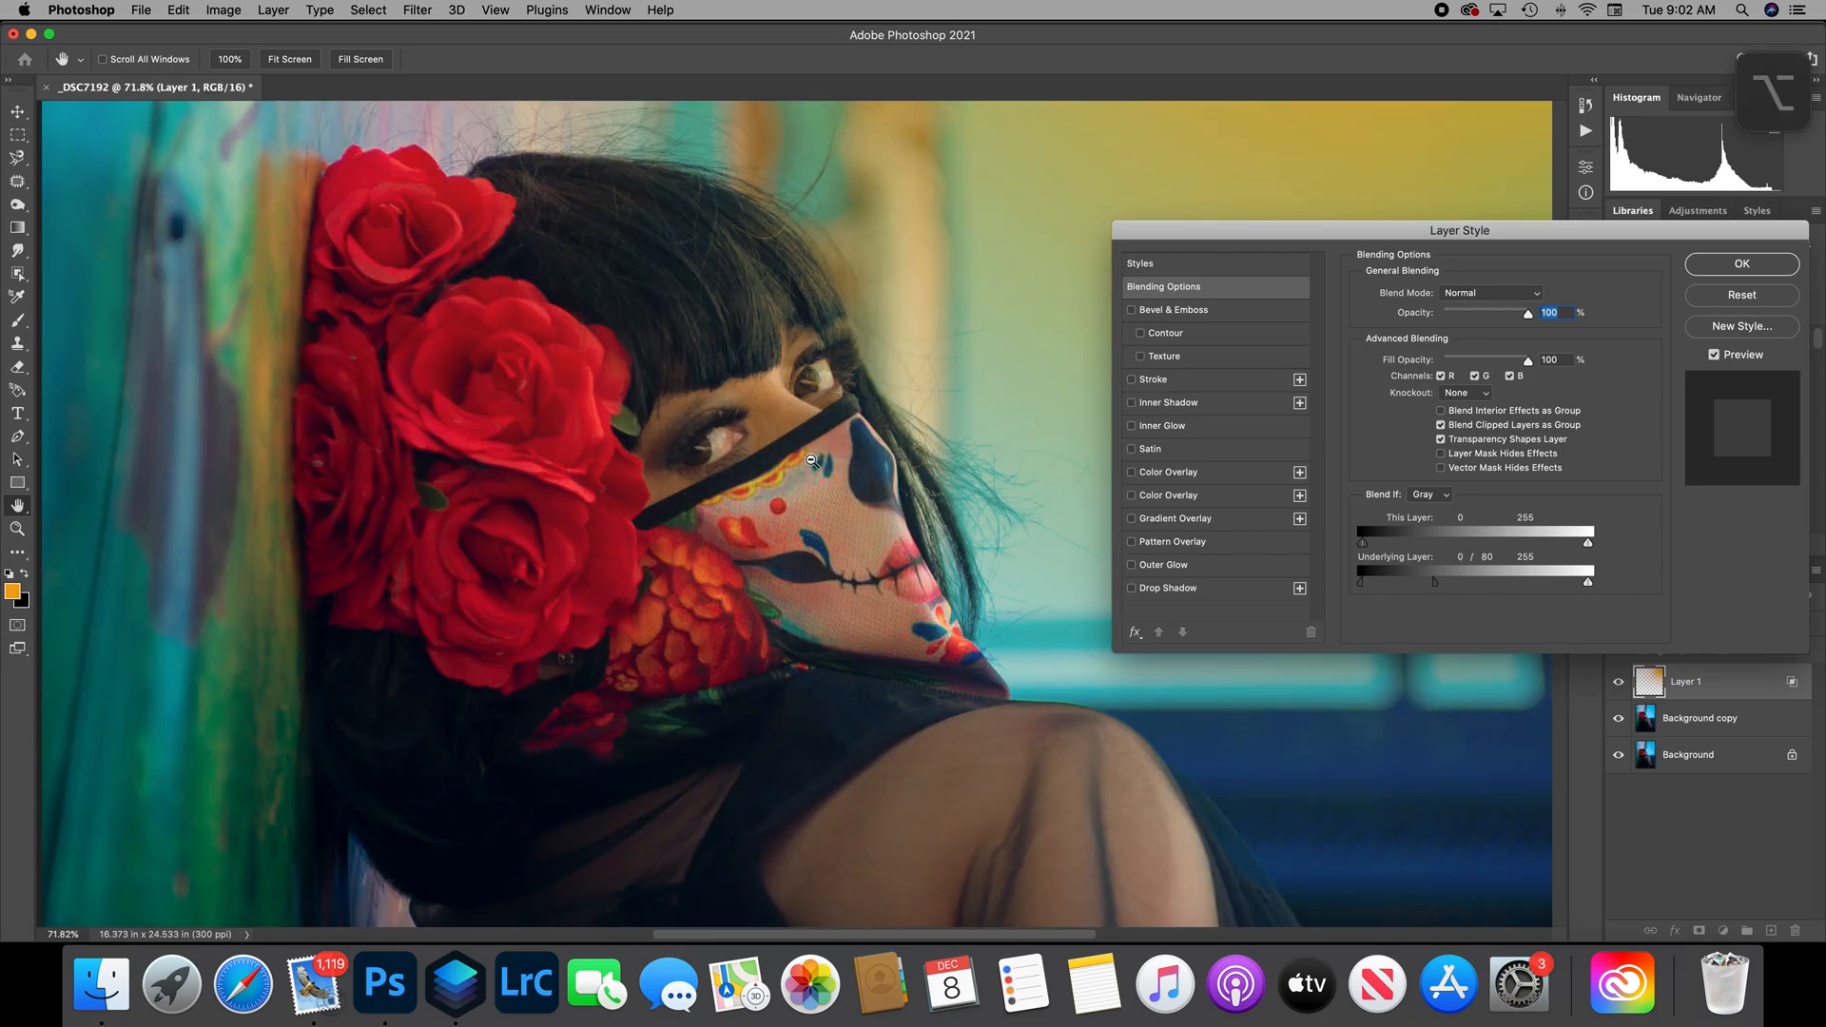
{"action": "scroll", "coordinate": [811, 462], "scroll_direction": "down", "scroll_amount": 2}
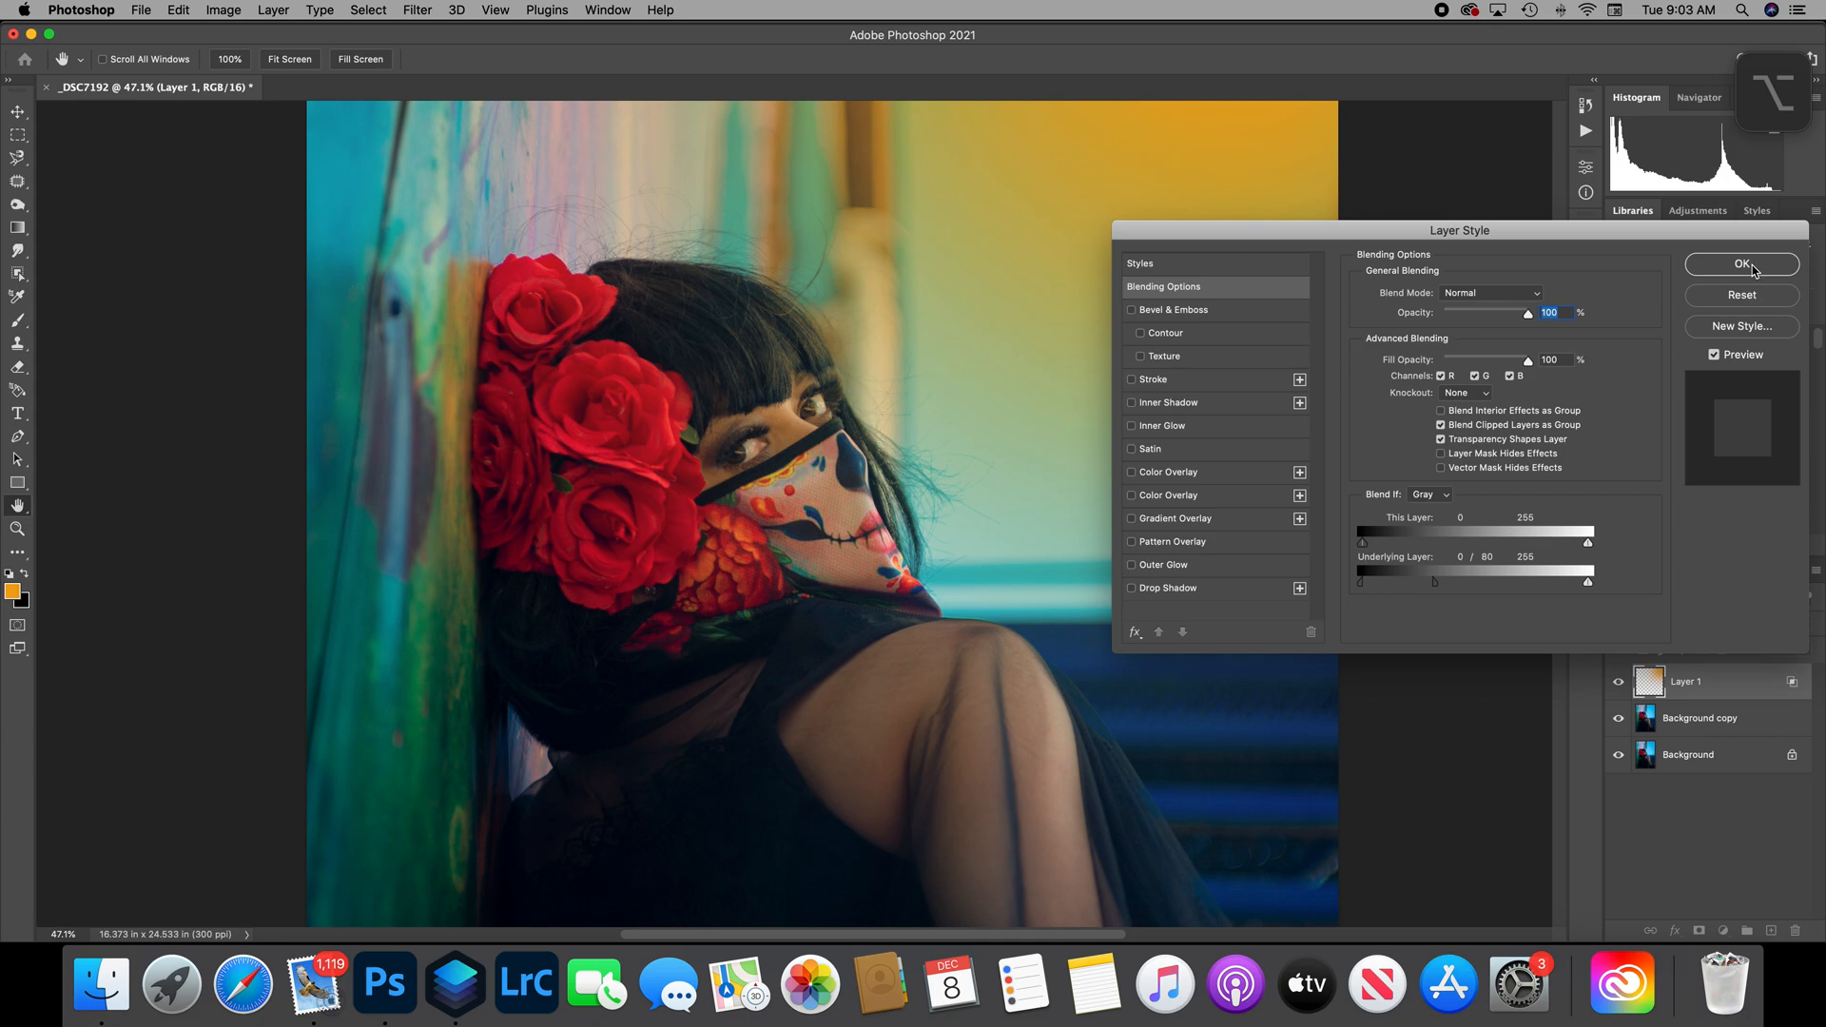
Apply the layer style with the Screen blend mode and return the orange layer's blend mode to Normal.
{"action": "left_click", "coordinate": [1489, 295]}
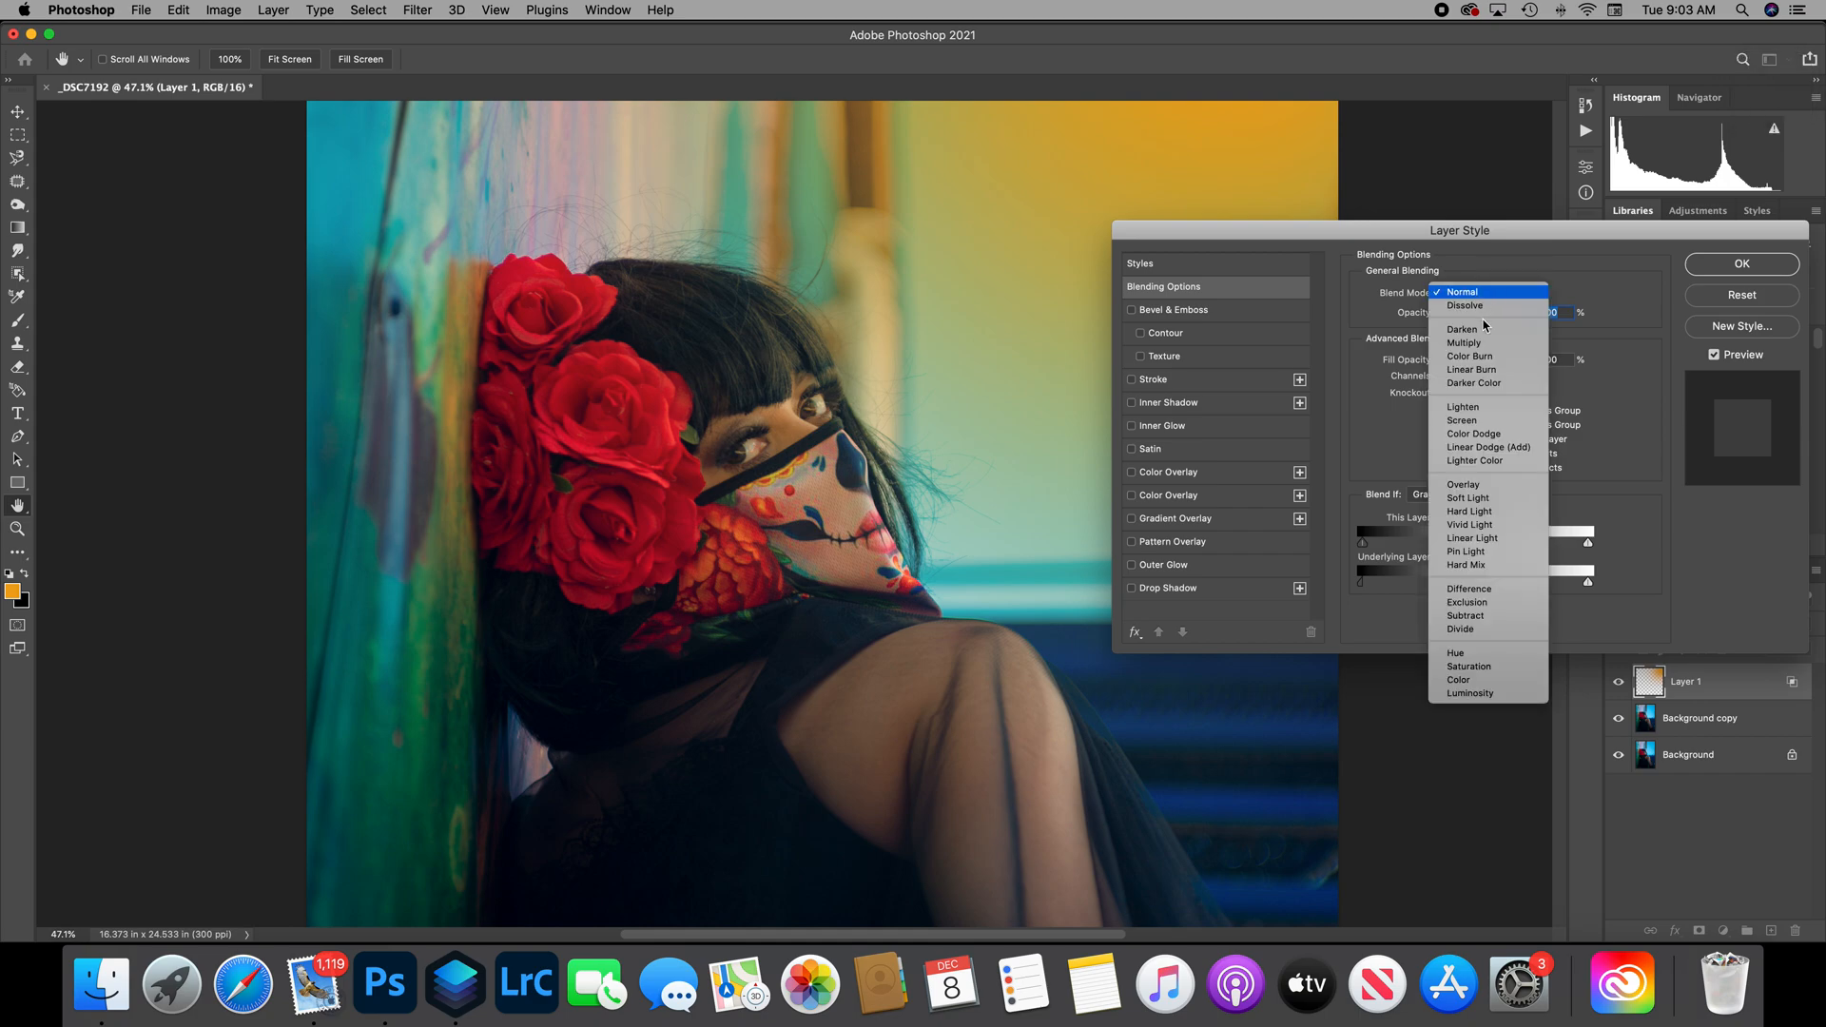
{"action": "left_click", "coordinate": [1471, 425]}
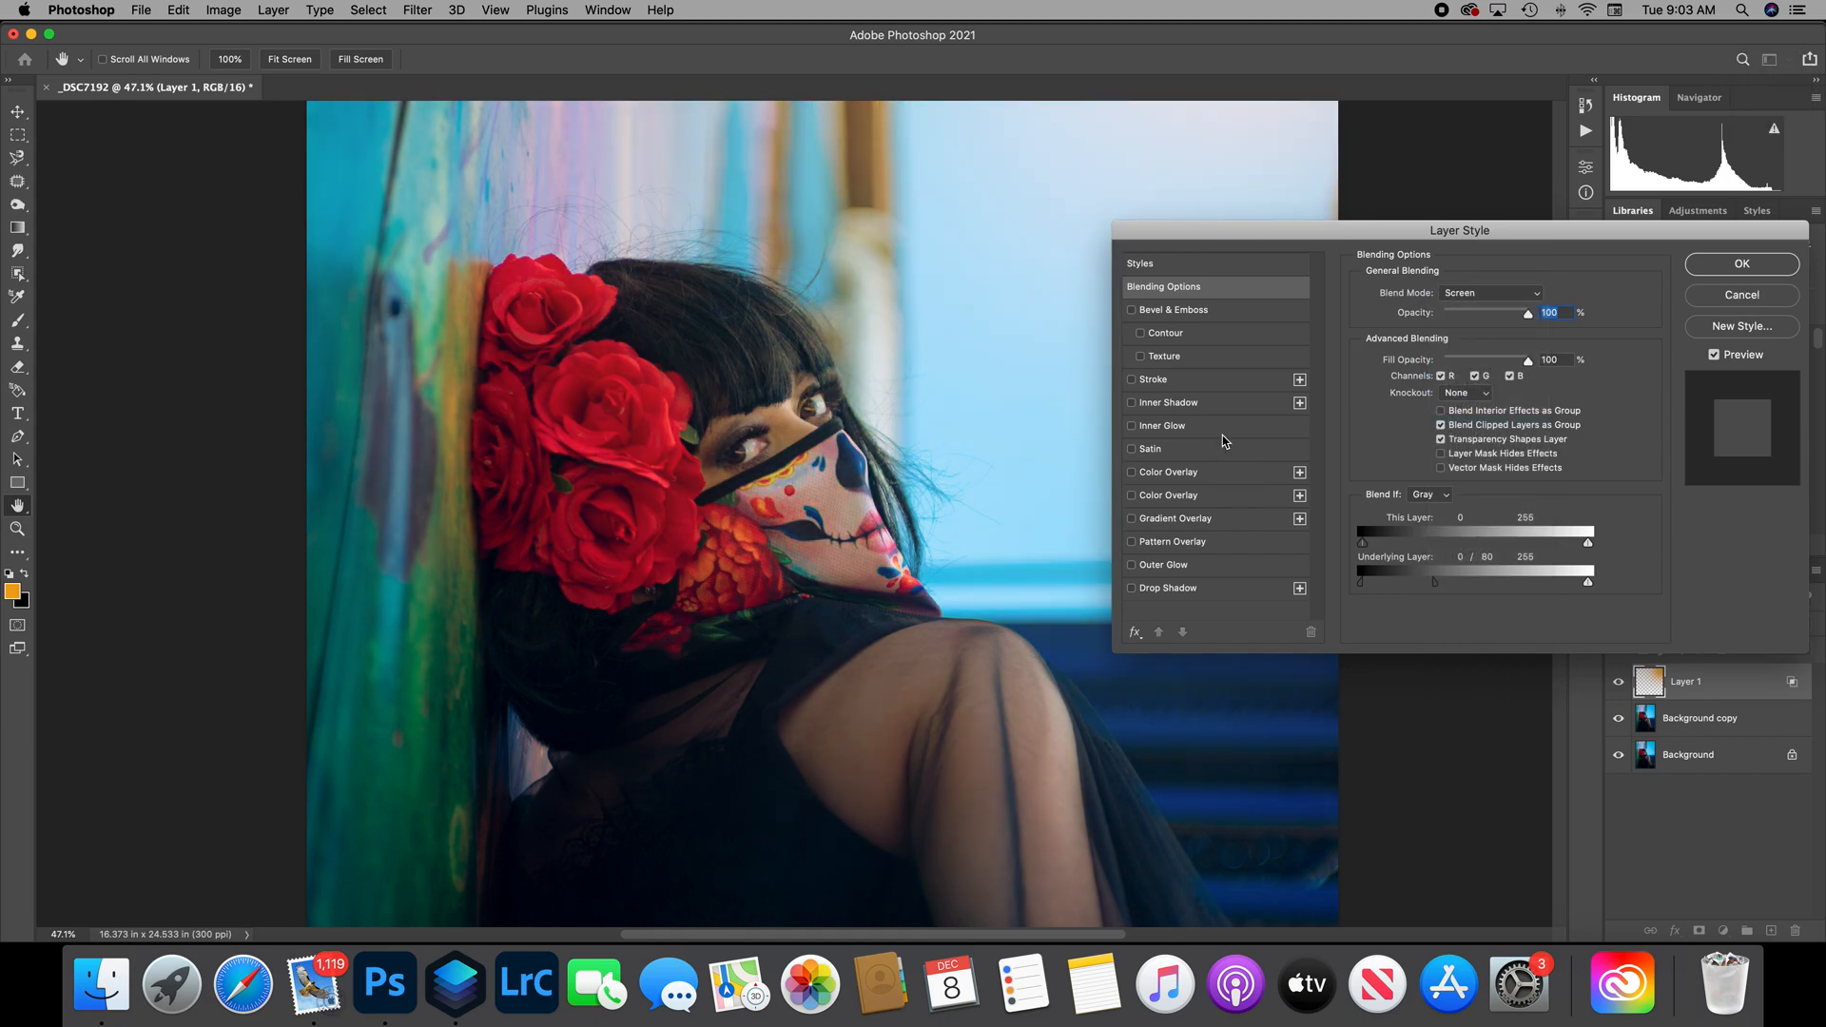
{"action": "left_click", "coordinate": [1734, 269]}
{"action": "scroll", "coordinate": [1212, 324], "scroll_direction": "down", "scroll_amount": 3, "text": "alt"}
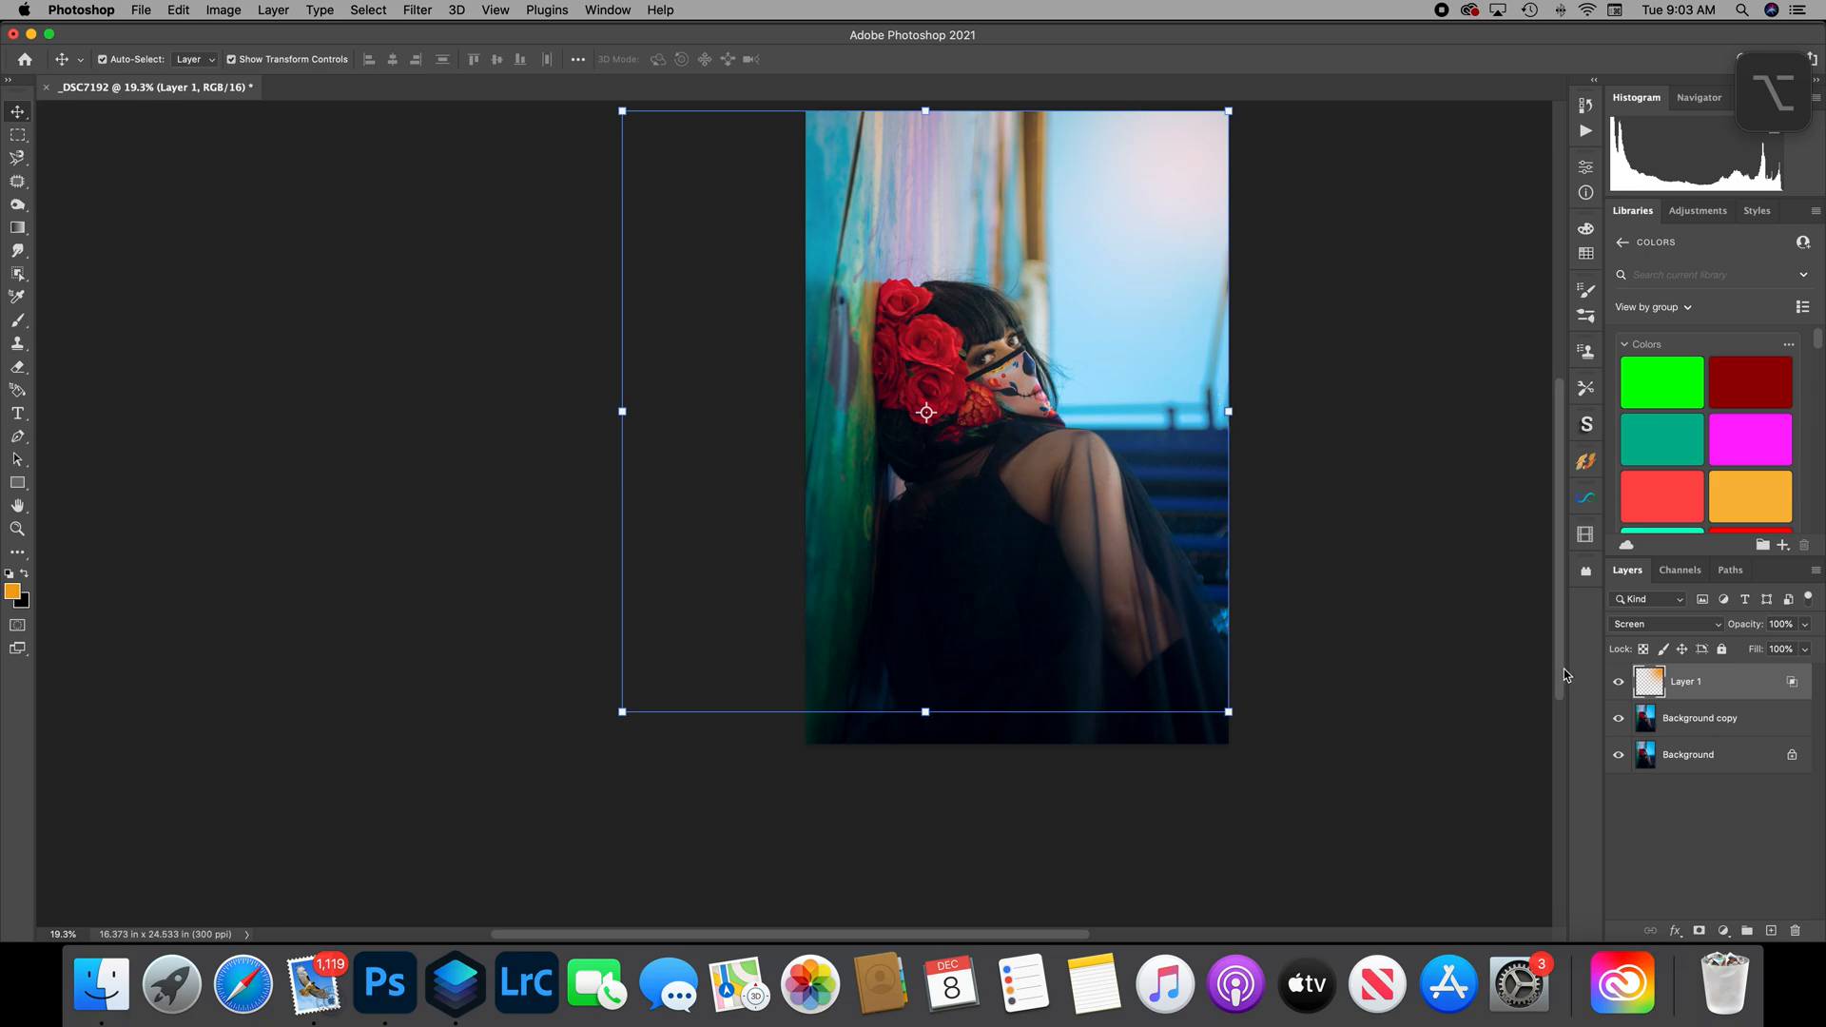
{"action": "left_click", "coordinate": [1645, 625]}
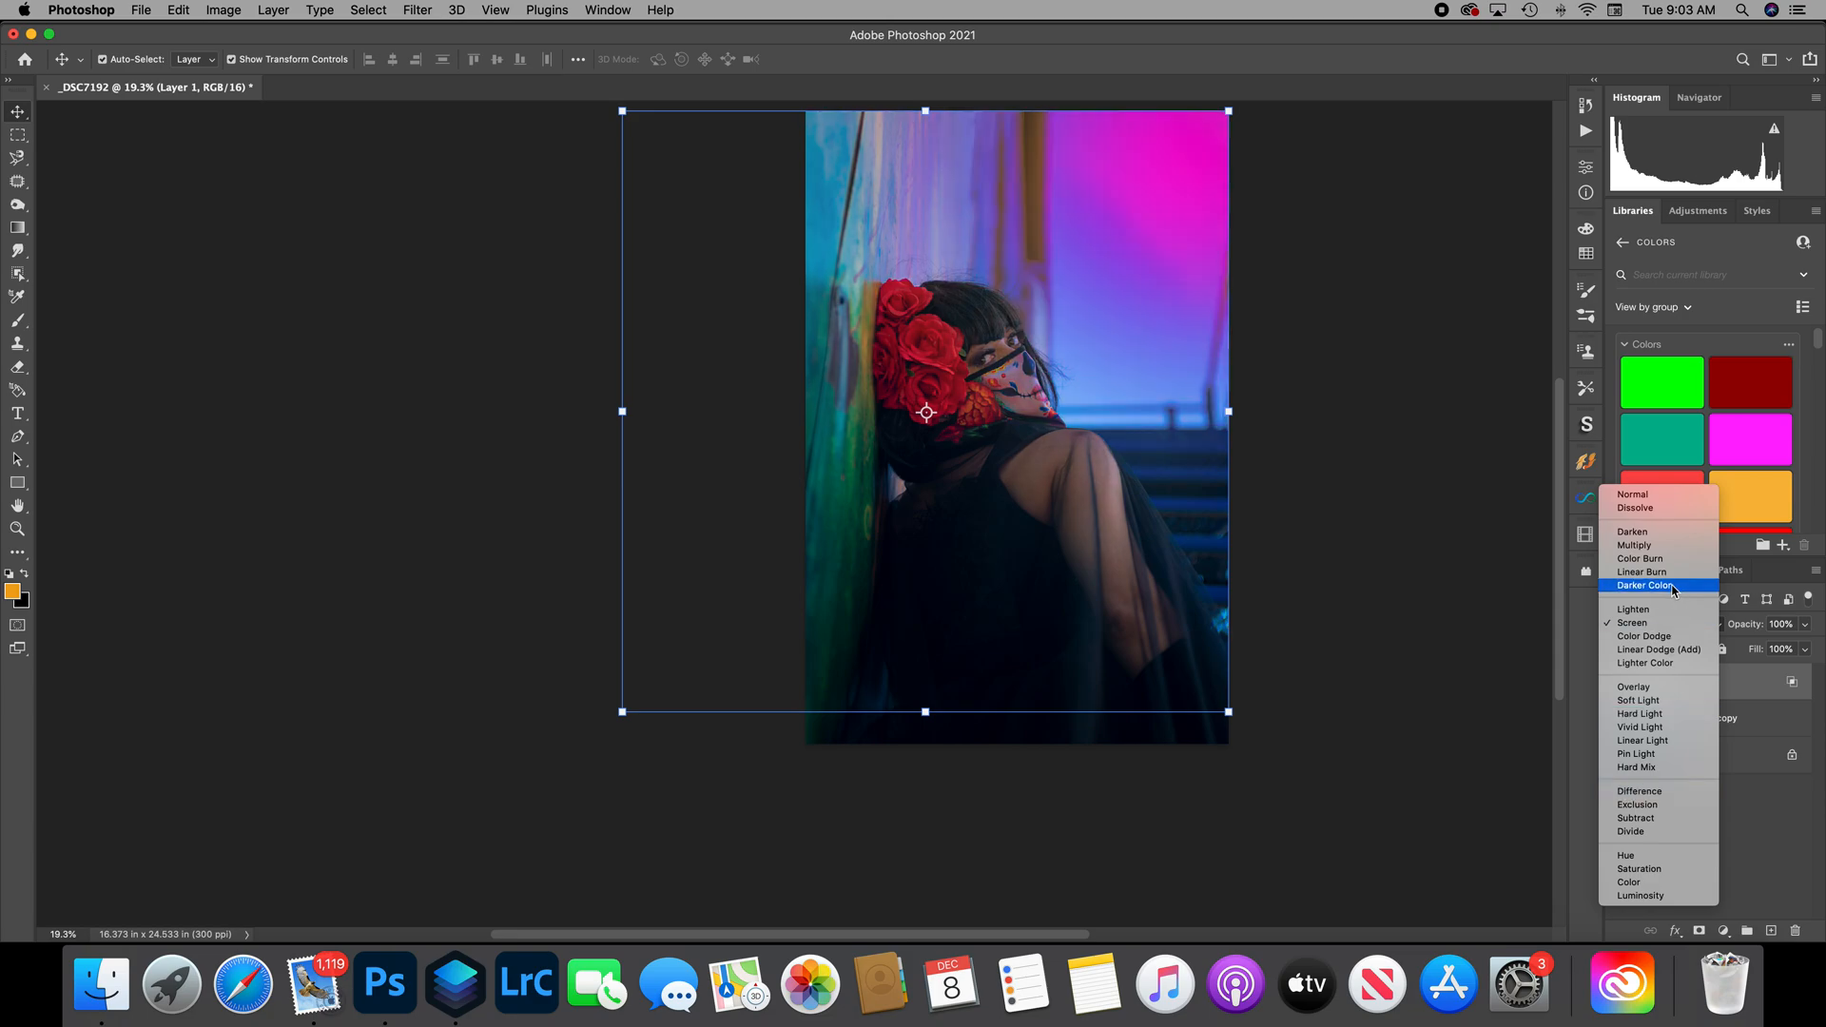
{"action": "left_click", "coordinate": [1646, 497]}
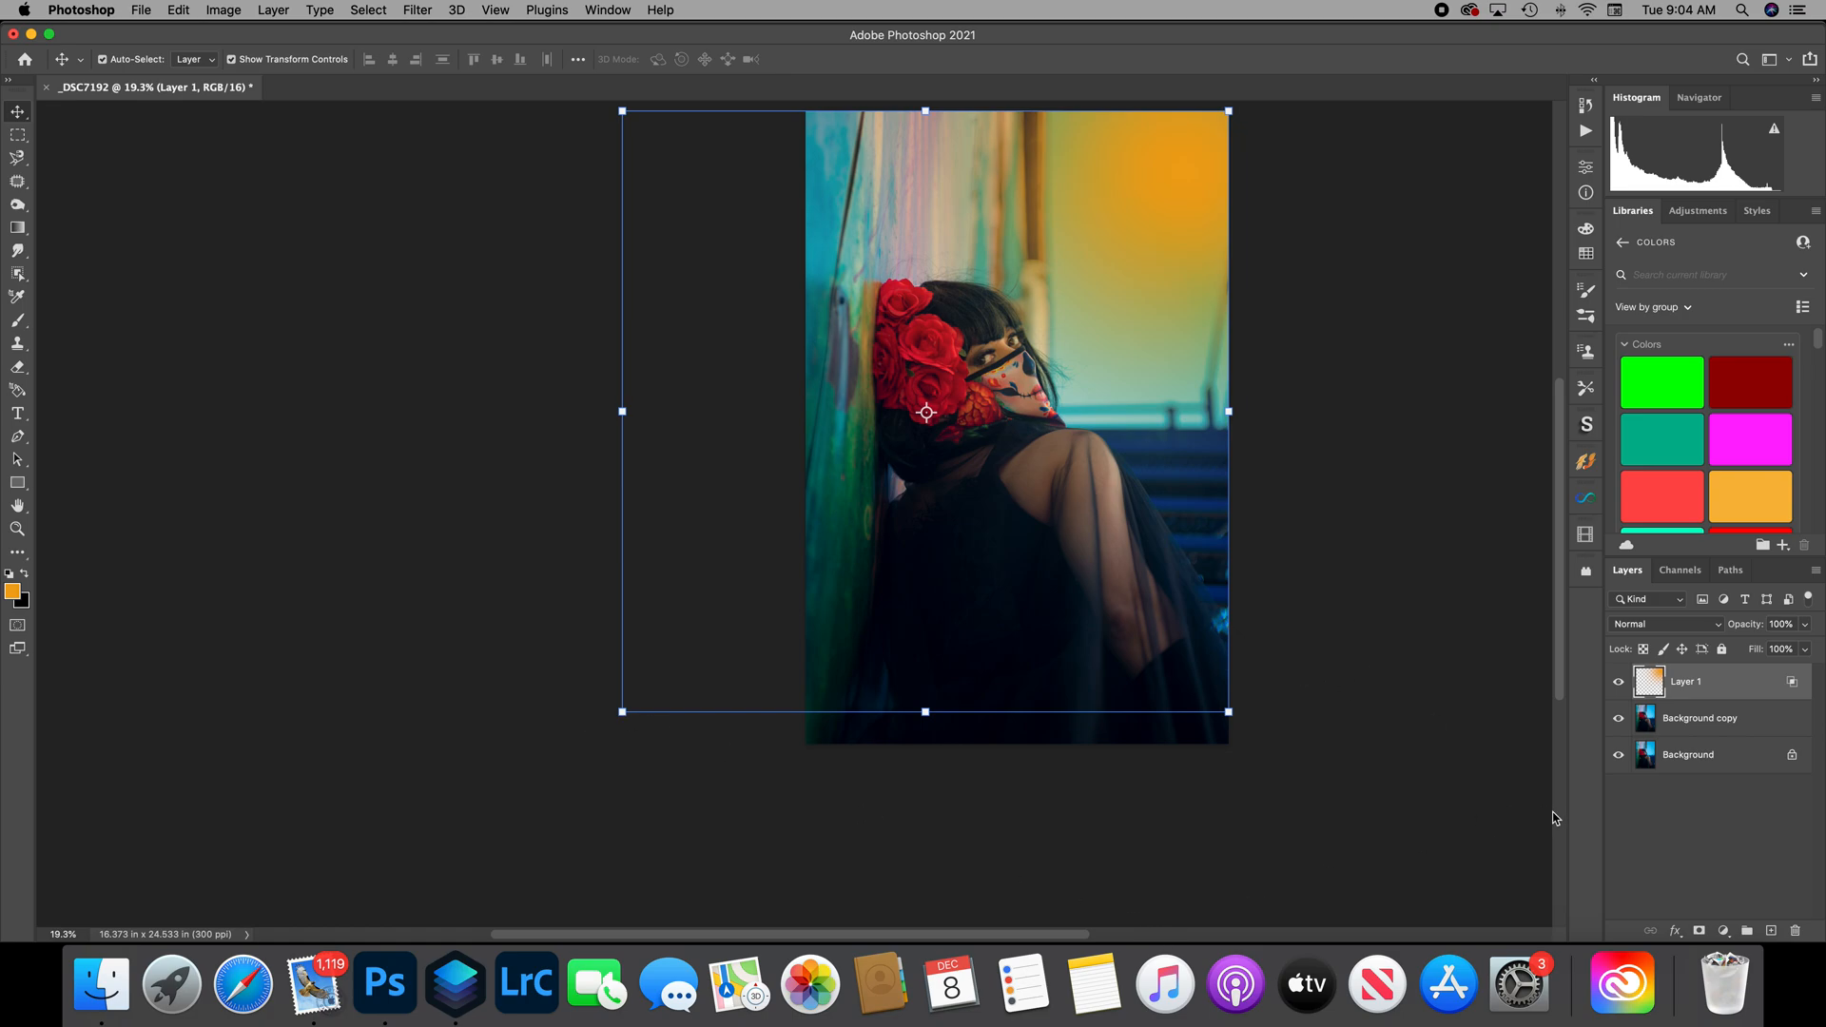
Add another empty layer and set the foreground colour to blue #04b4de, sampled from the photo's lower right edge.
{"action": "left_click", "coordinate": [1771, 931]}
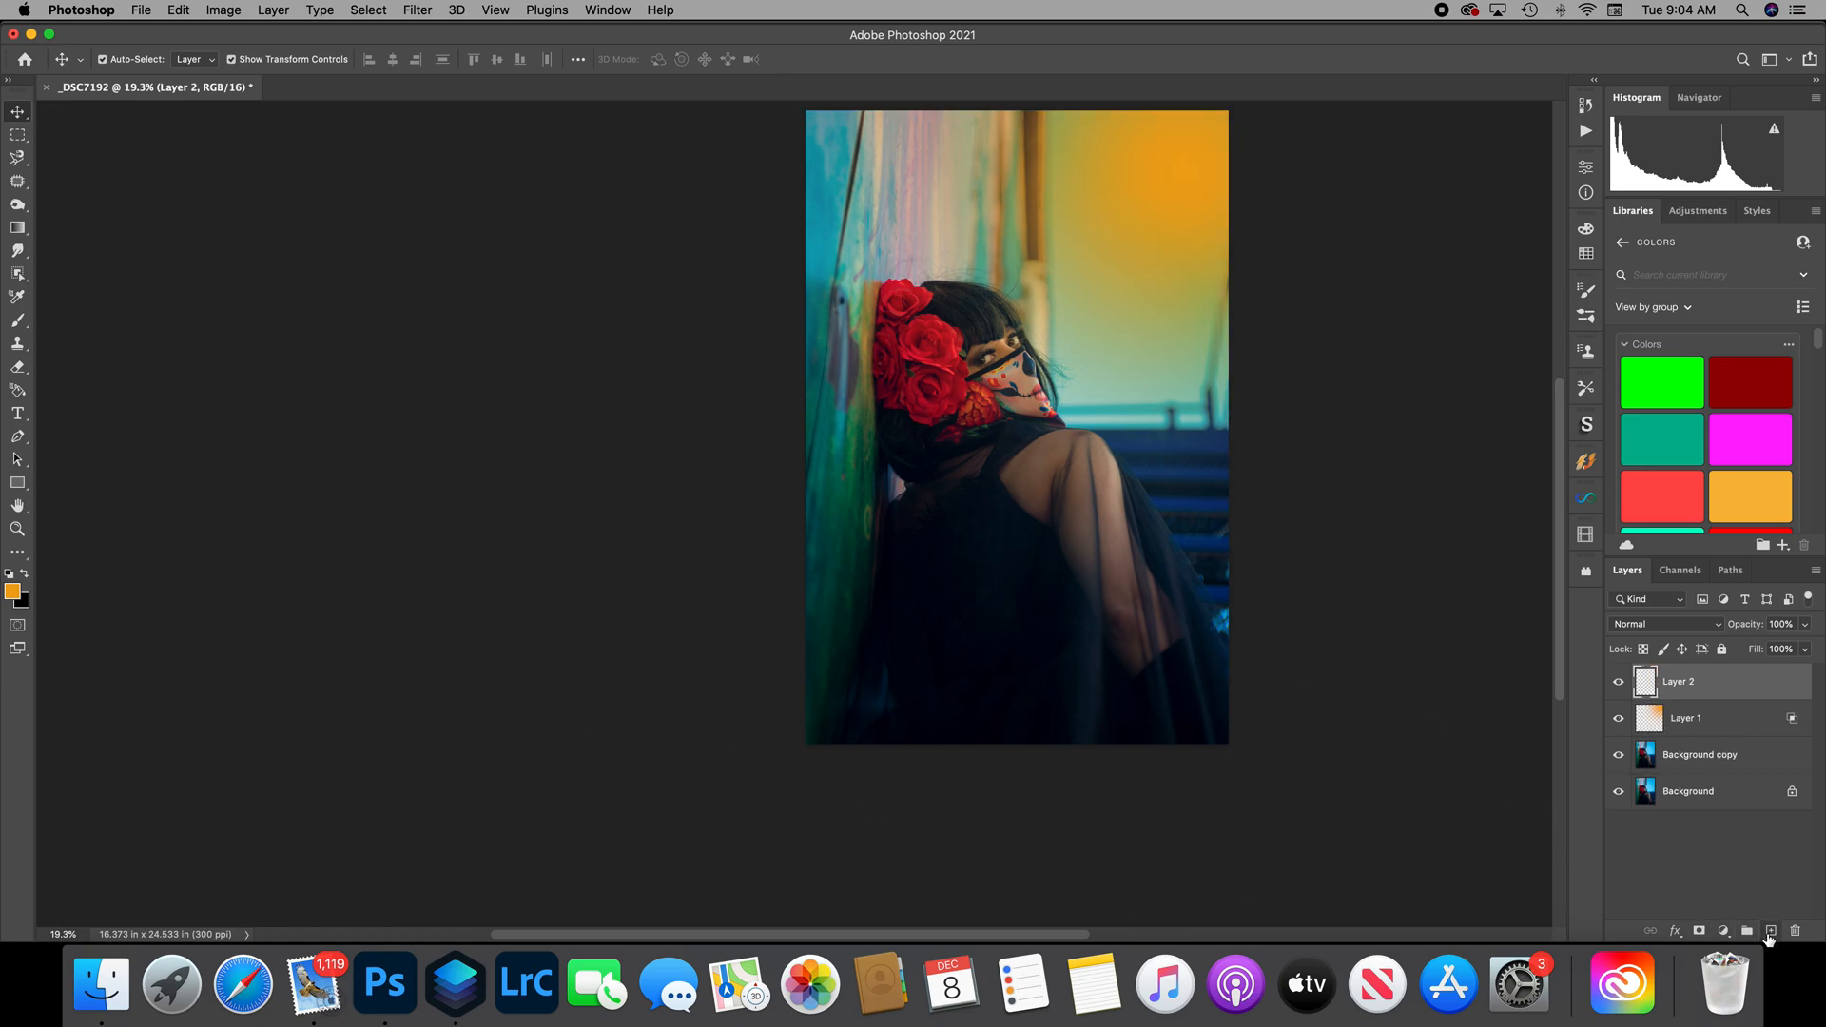
{"action": "left_click", "coordinate": [19, 598]}
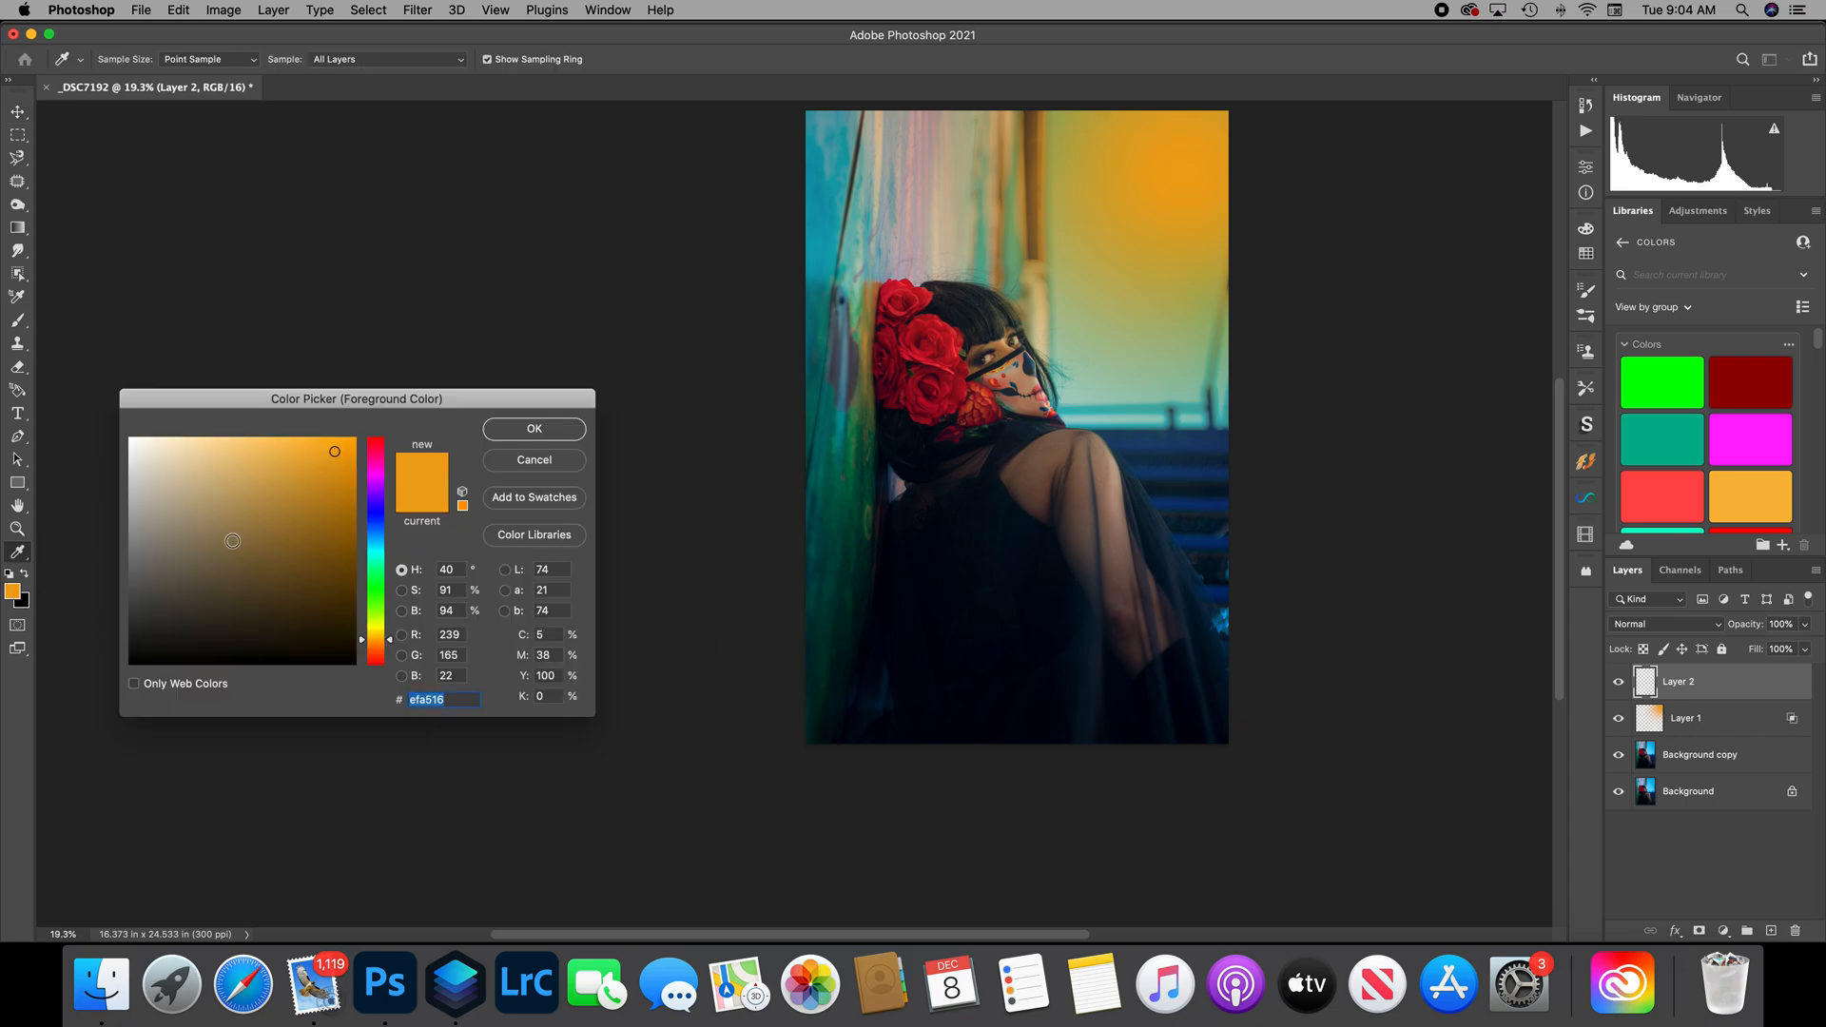
{"action": "left_click", "coordinate": [381, 538]}
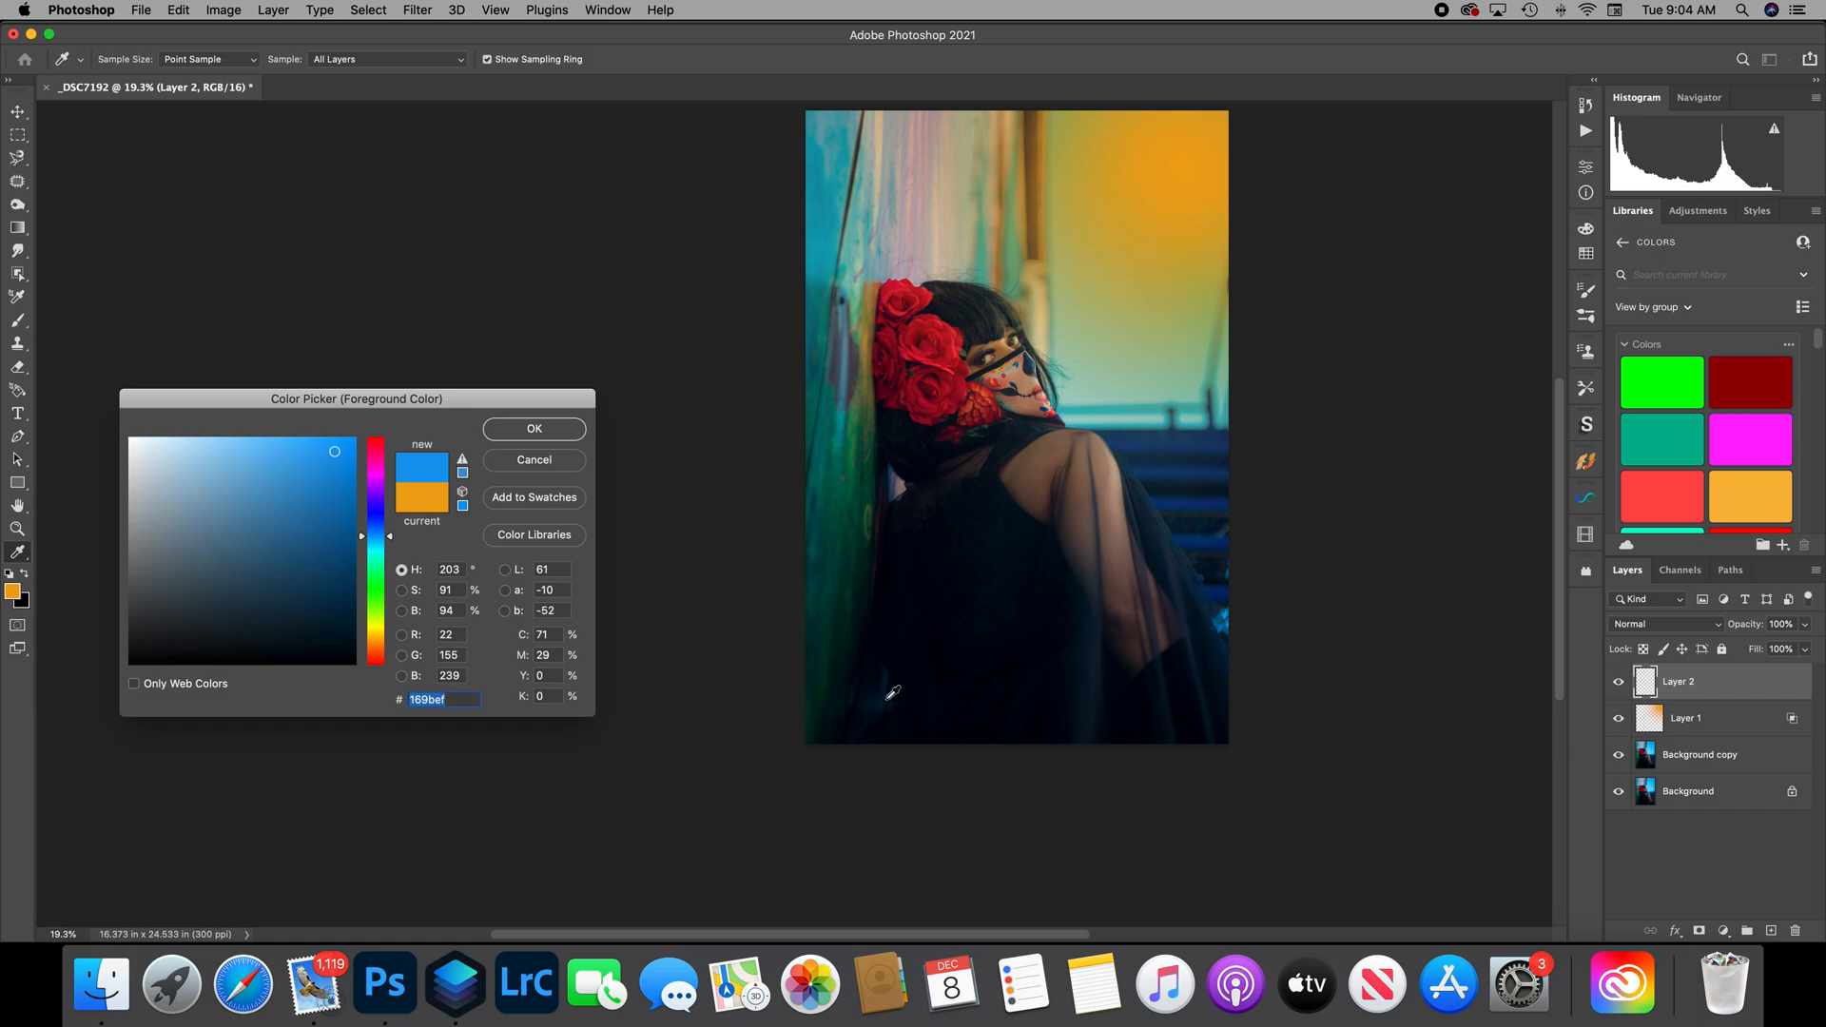
{"action": "left_click", "coordinate": [889, 698]}
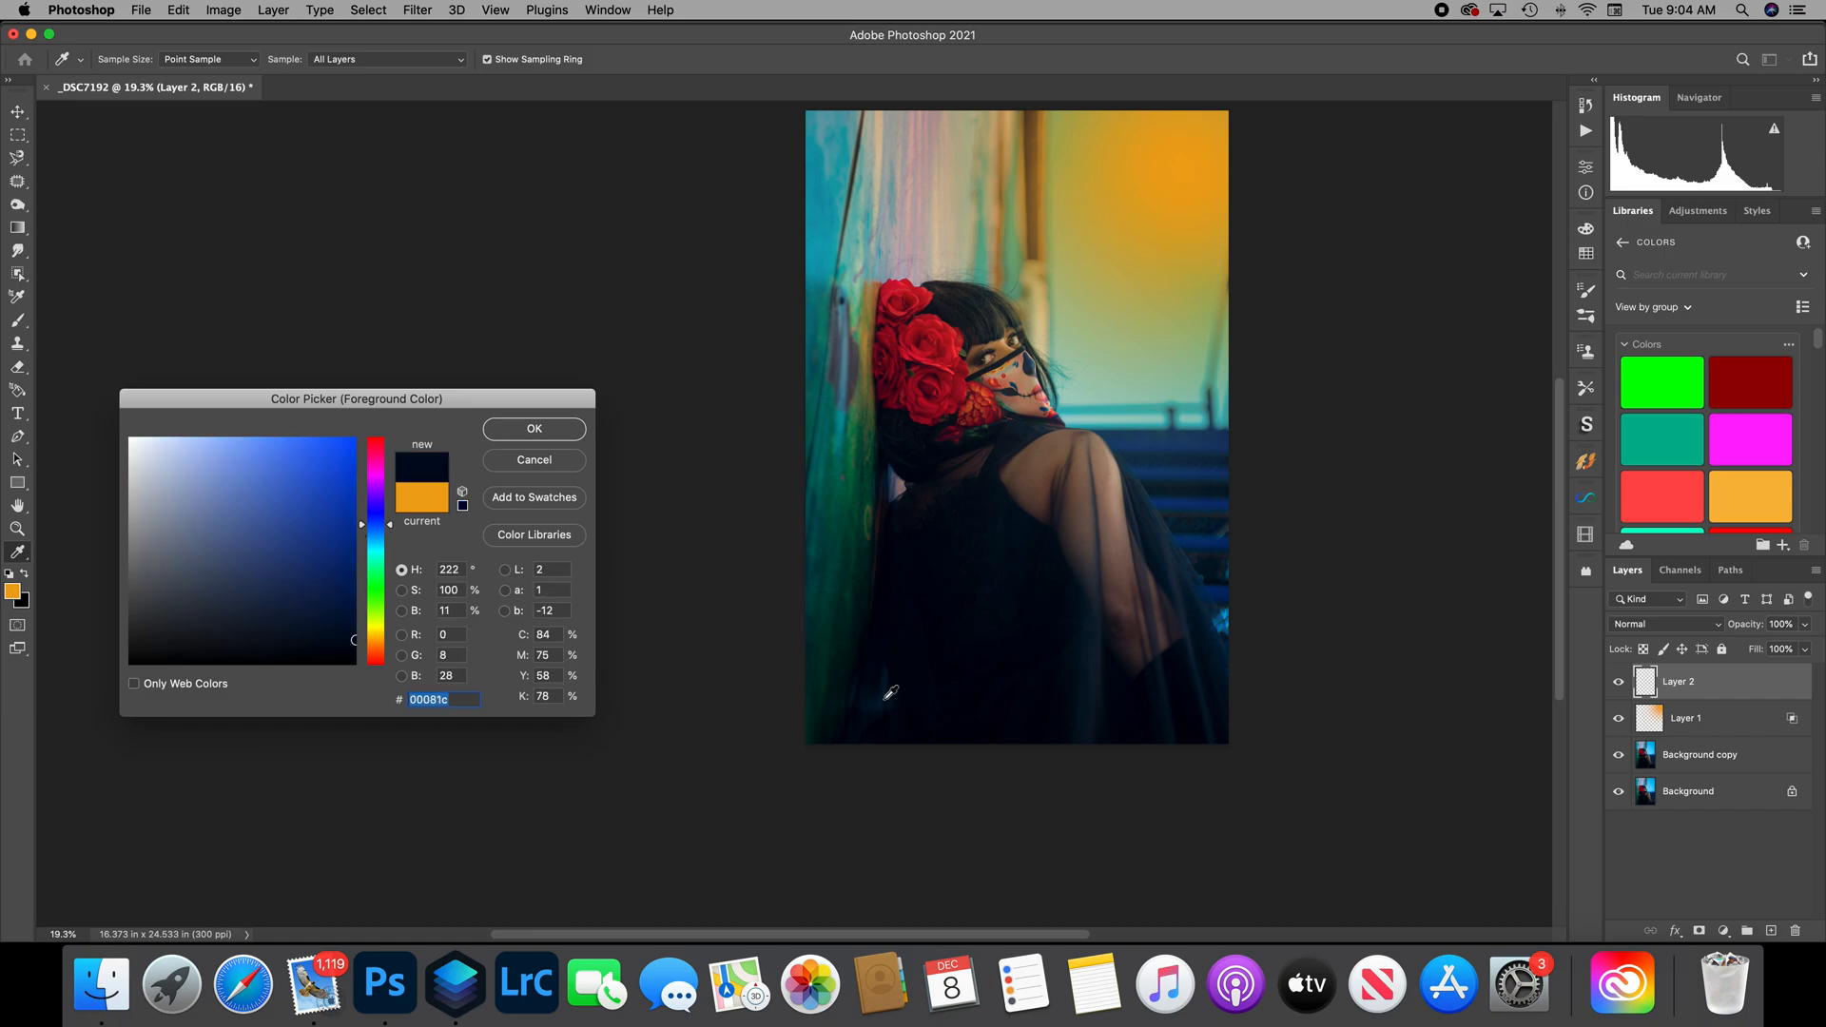
{"action": "scroll", "coordinate": [889, 694], "scroll_direction": "up", "scroll_amount": 3}
{"action": "scroll", "coordinate": [890, 694], "scroll_direction": "right", "scroll_amount": 2}
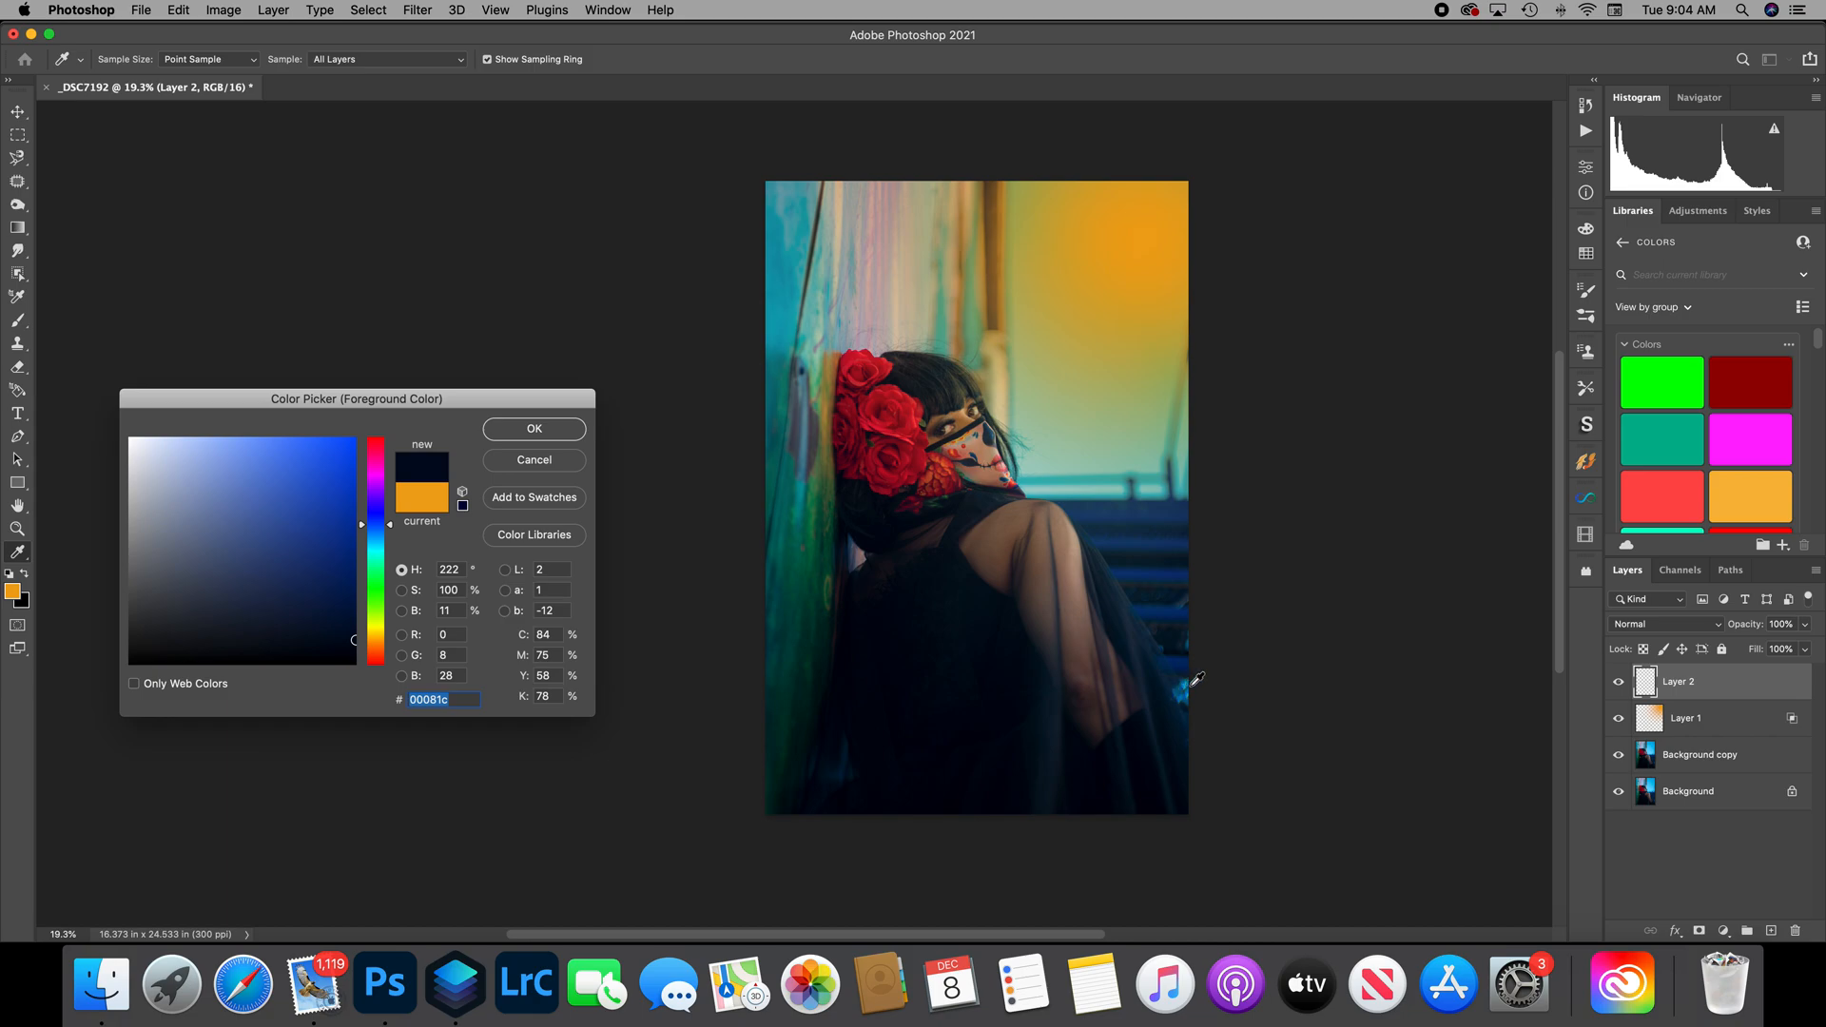
{"action": "left_click", "coordinate": [1187, 684]}
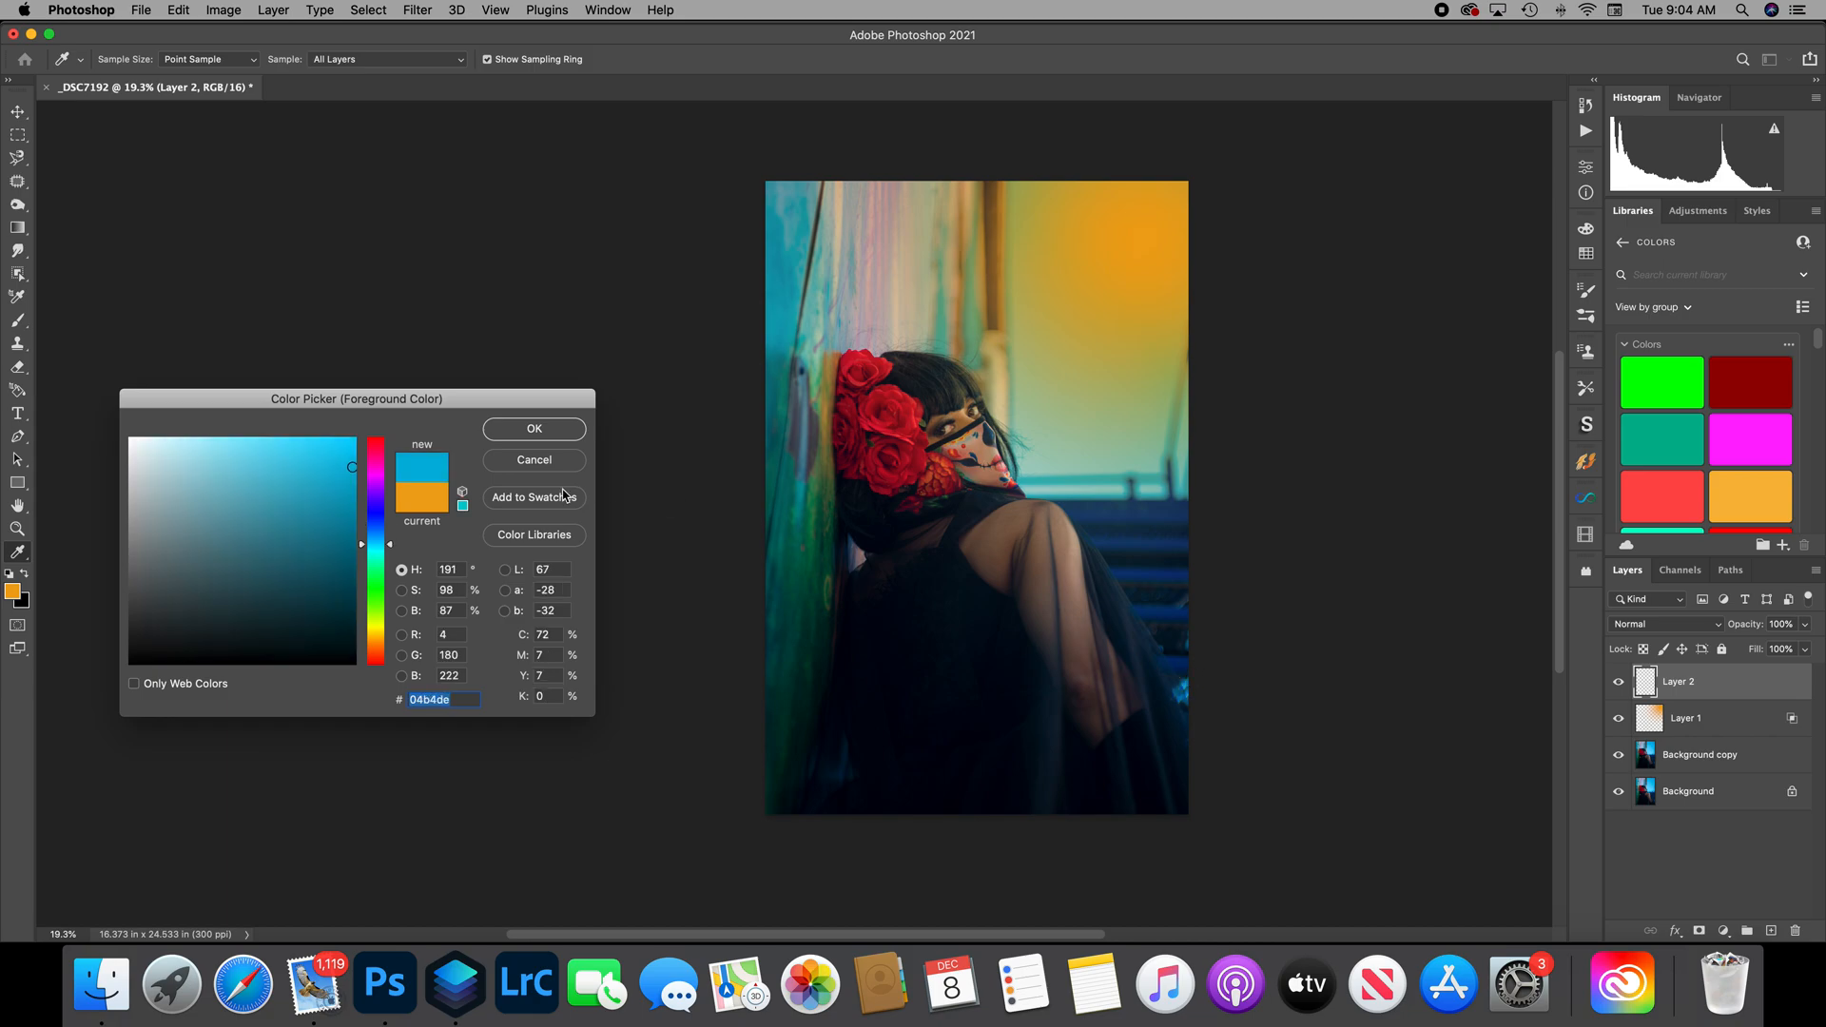
{"action": "left_click", "coordinate": [562, 428]}
Paint one blue brush dab in the photo's lower-left corner and scale it to about 129% width and 105% height.
{"action": "key", "text": "v"}
{"action": "left_click", "coordinate": [18, 320]}
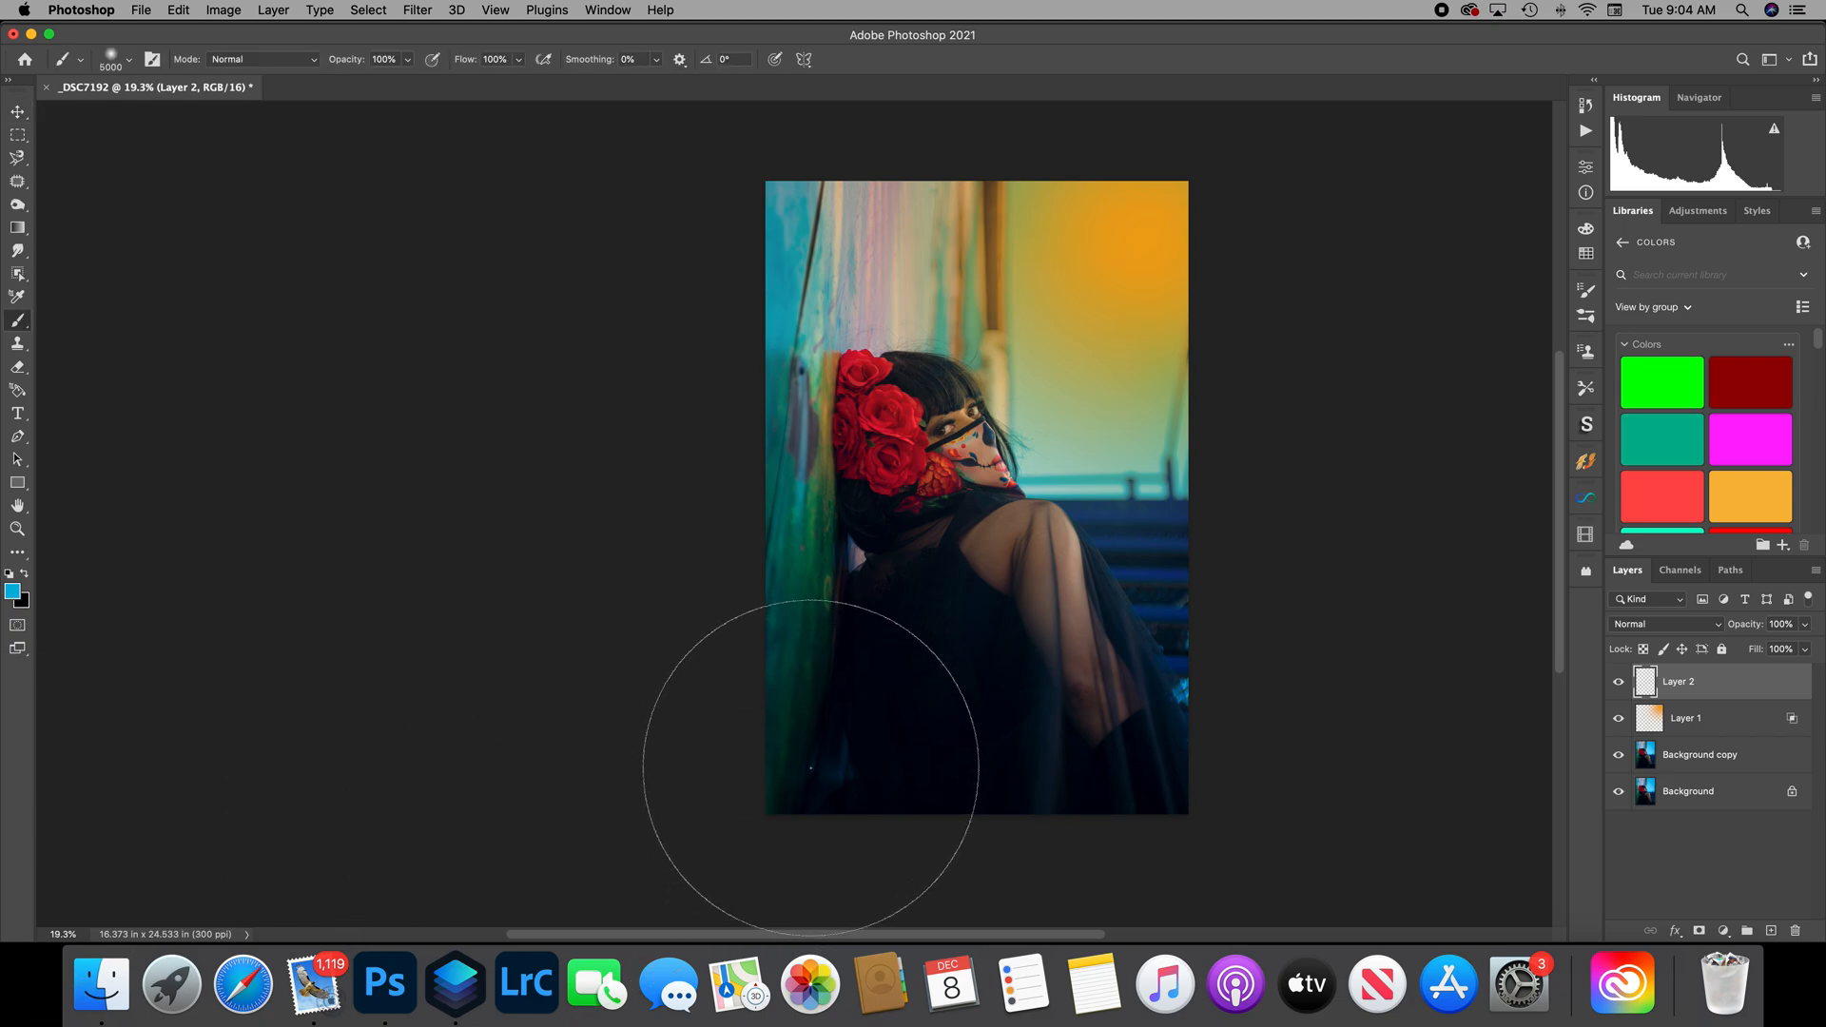
{"action": "left_click", "coordinate": [812, 767]}
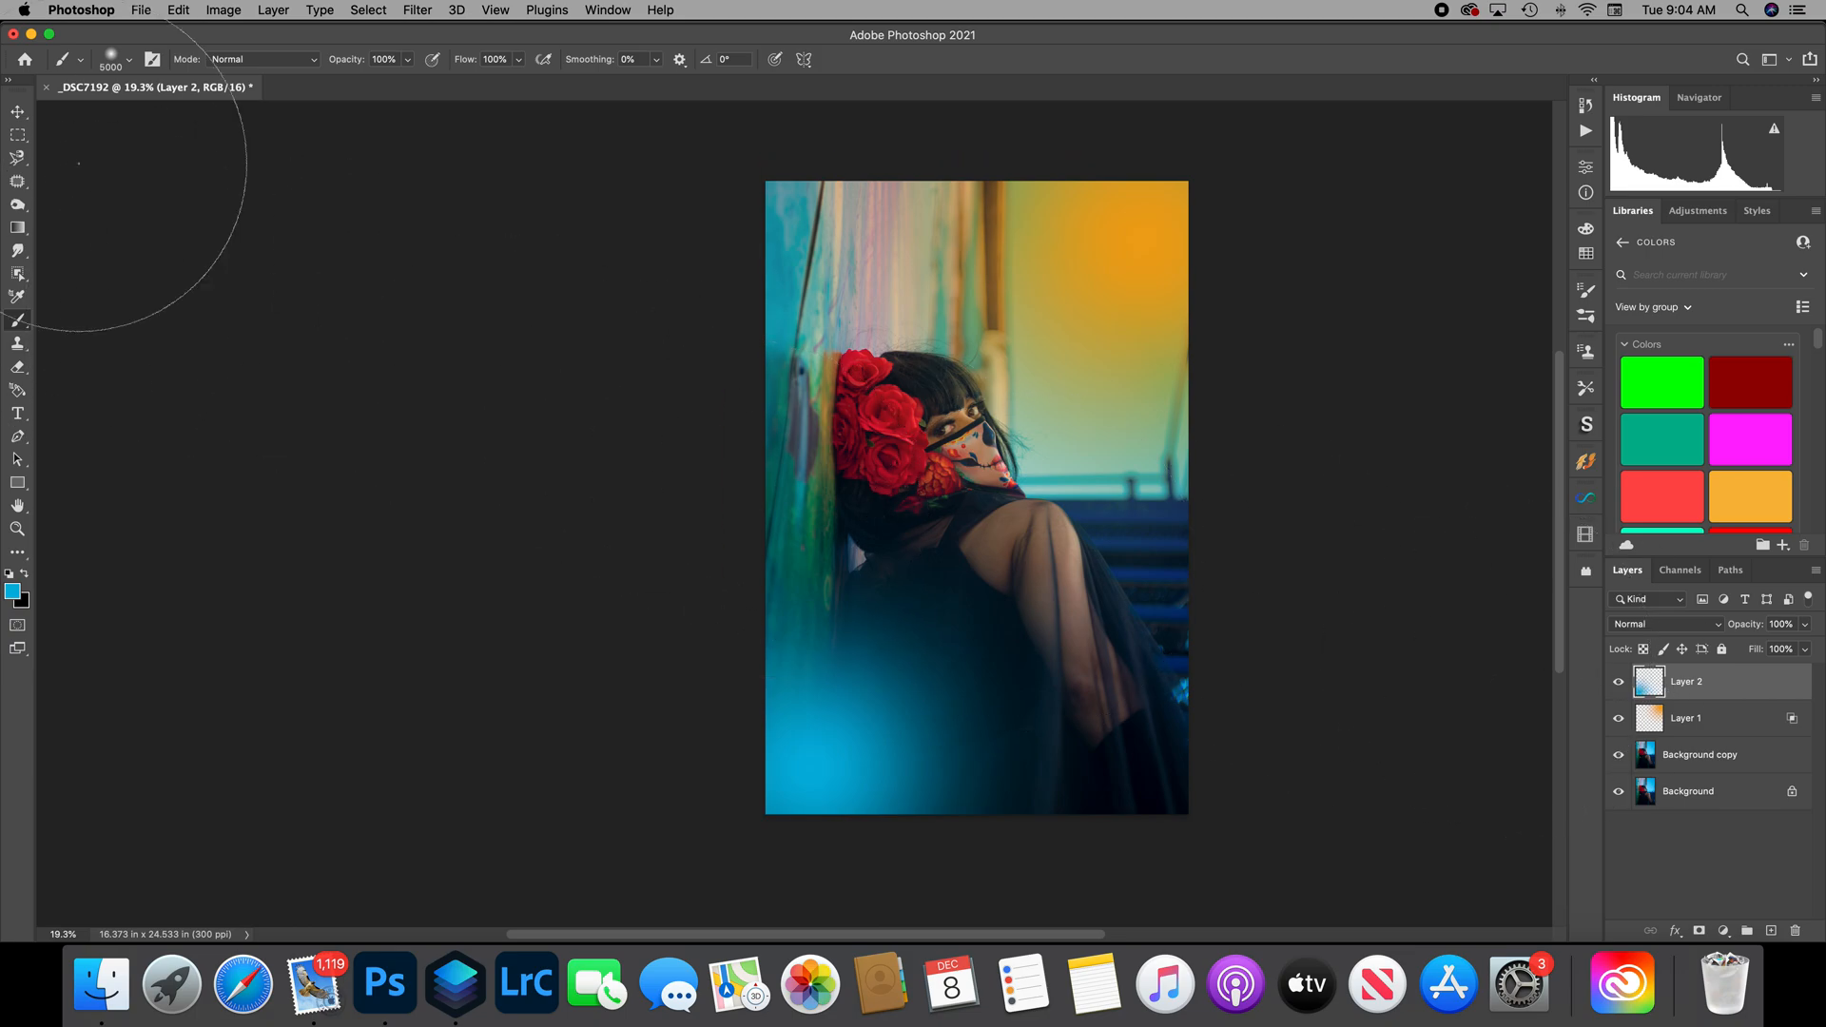
{"action": "left_click", "coordinate": [16, 115]}
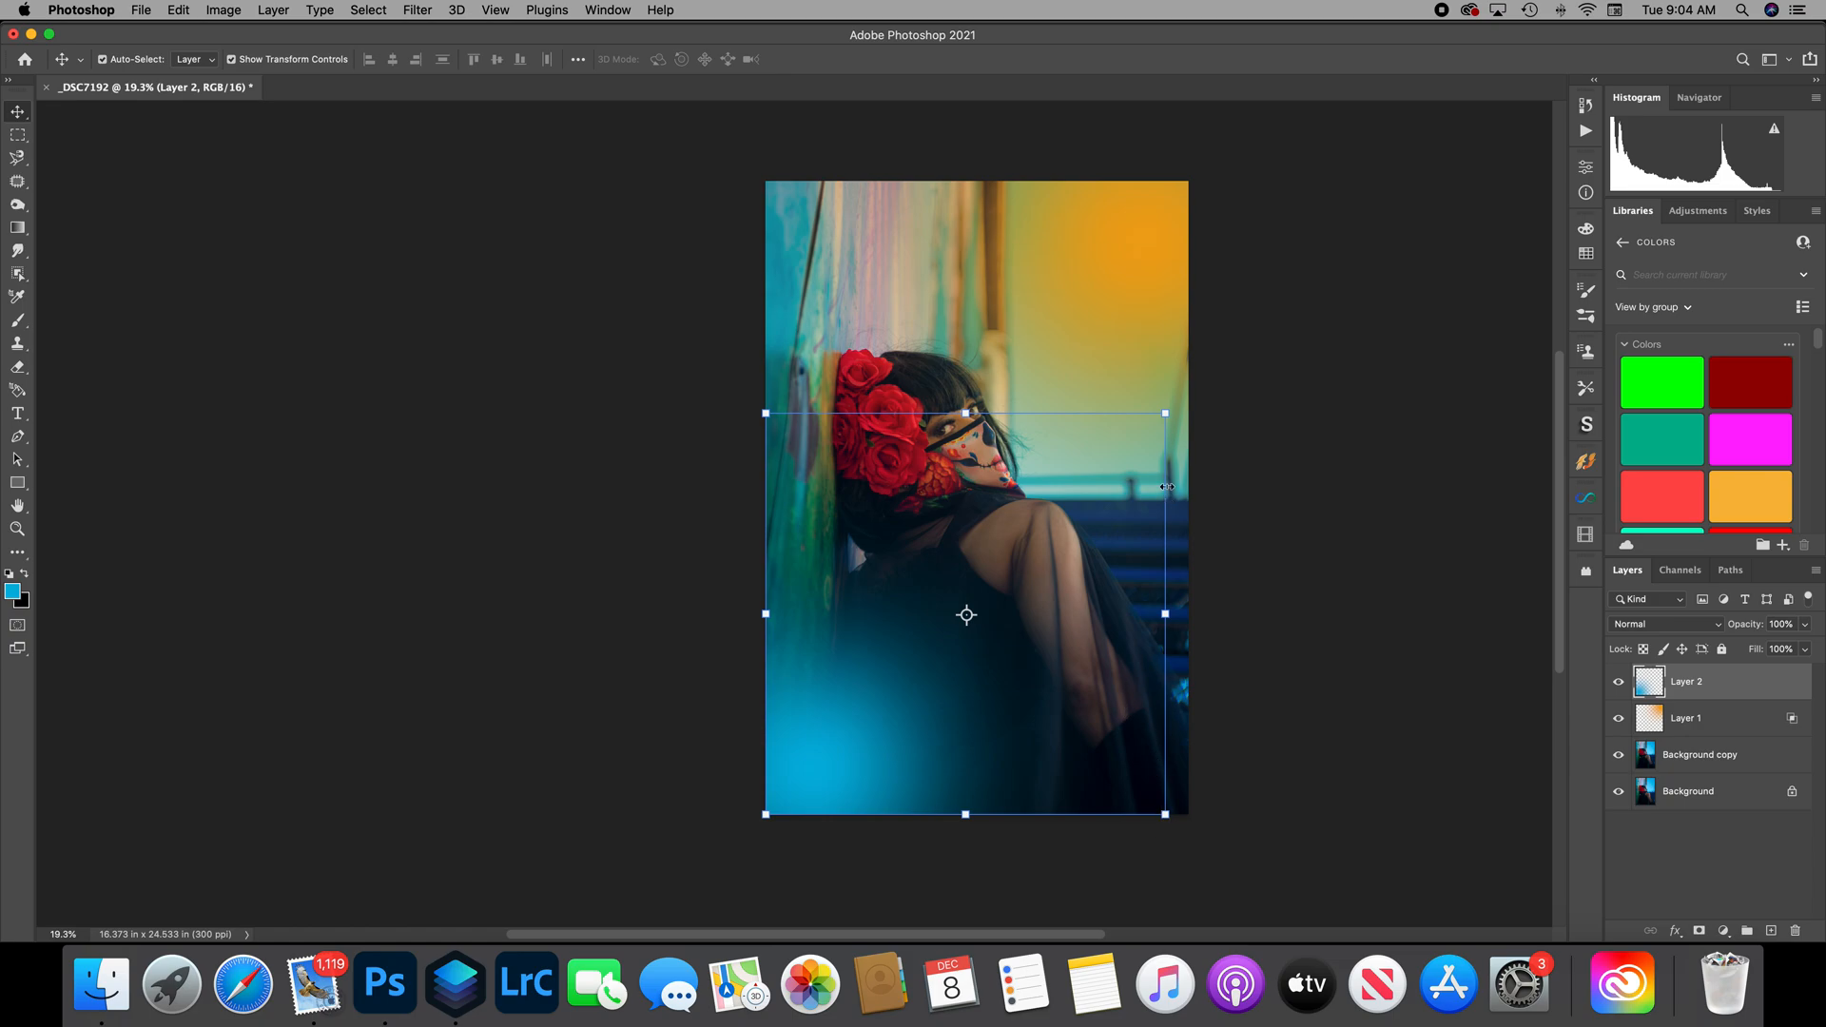
{"action": "left_click_drag", "start_coordinate": [1166, 411], "coordinate": [1283, 391]}
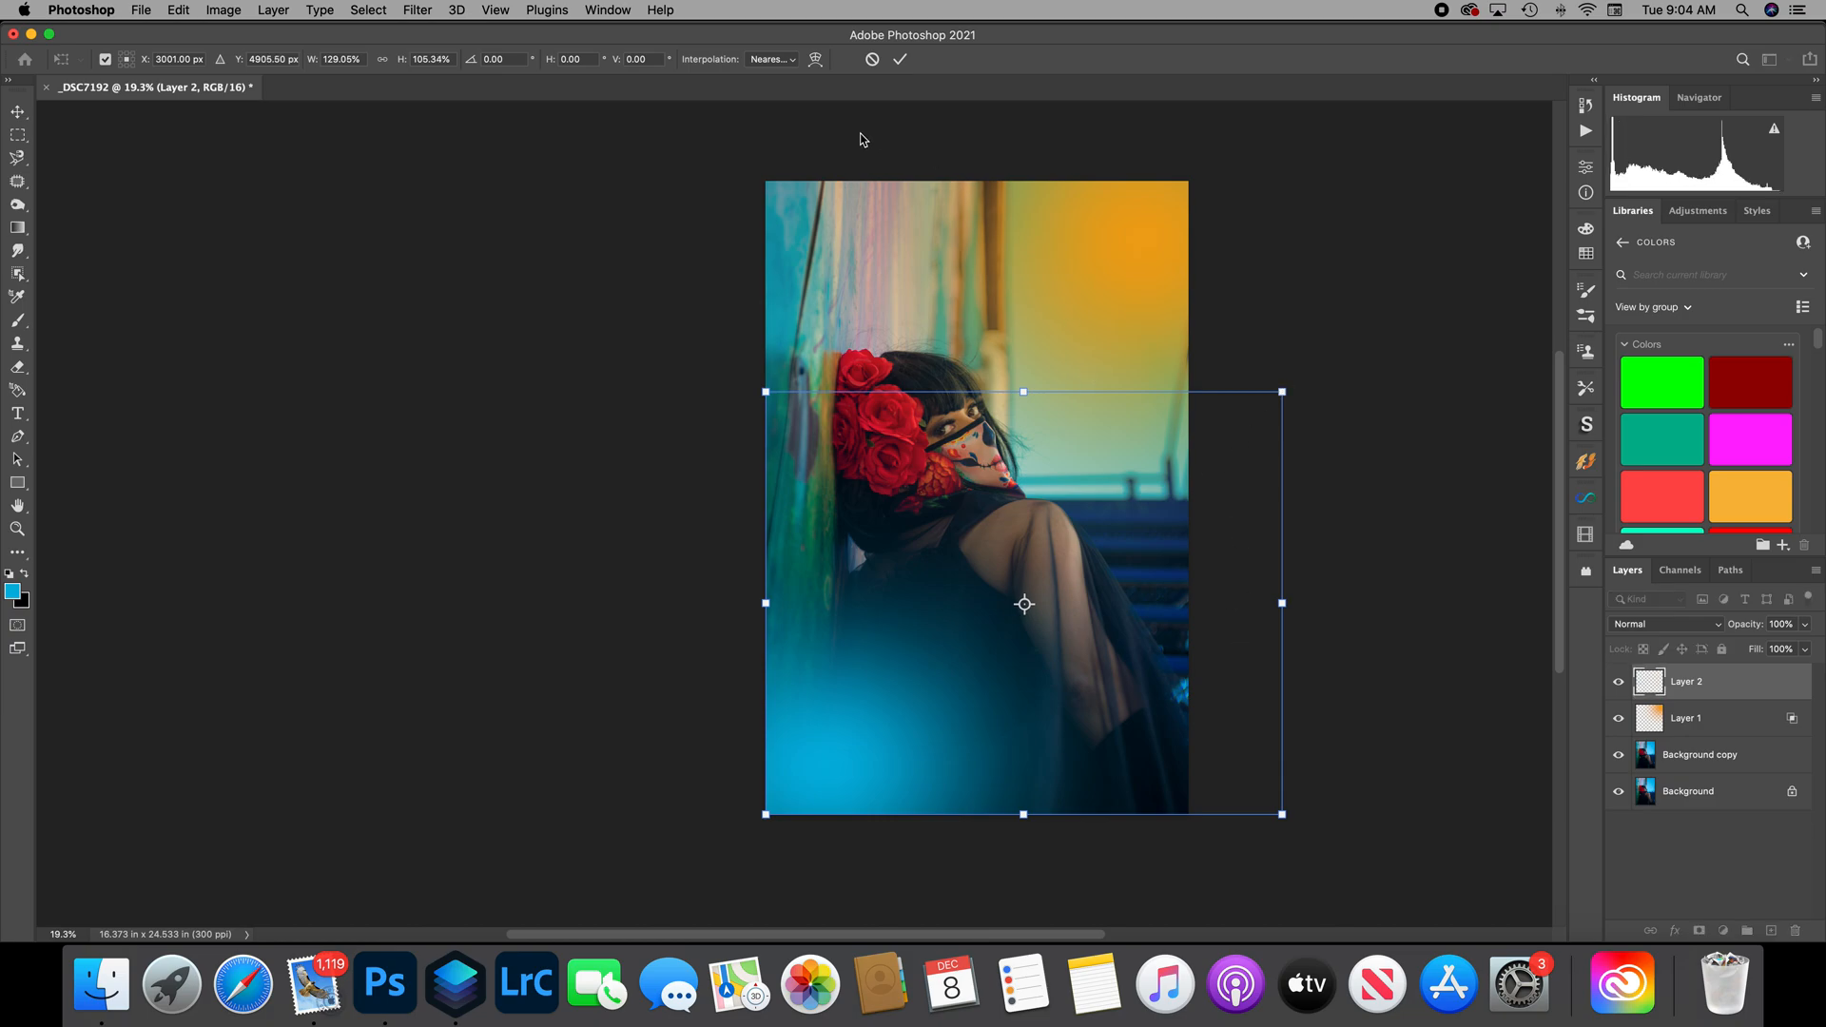
{"action": "left_click", "coordinate": [900, 59]}
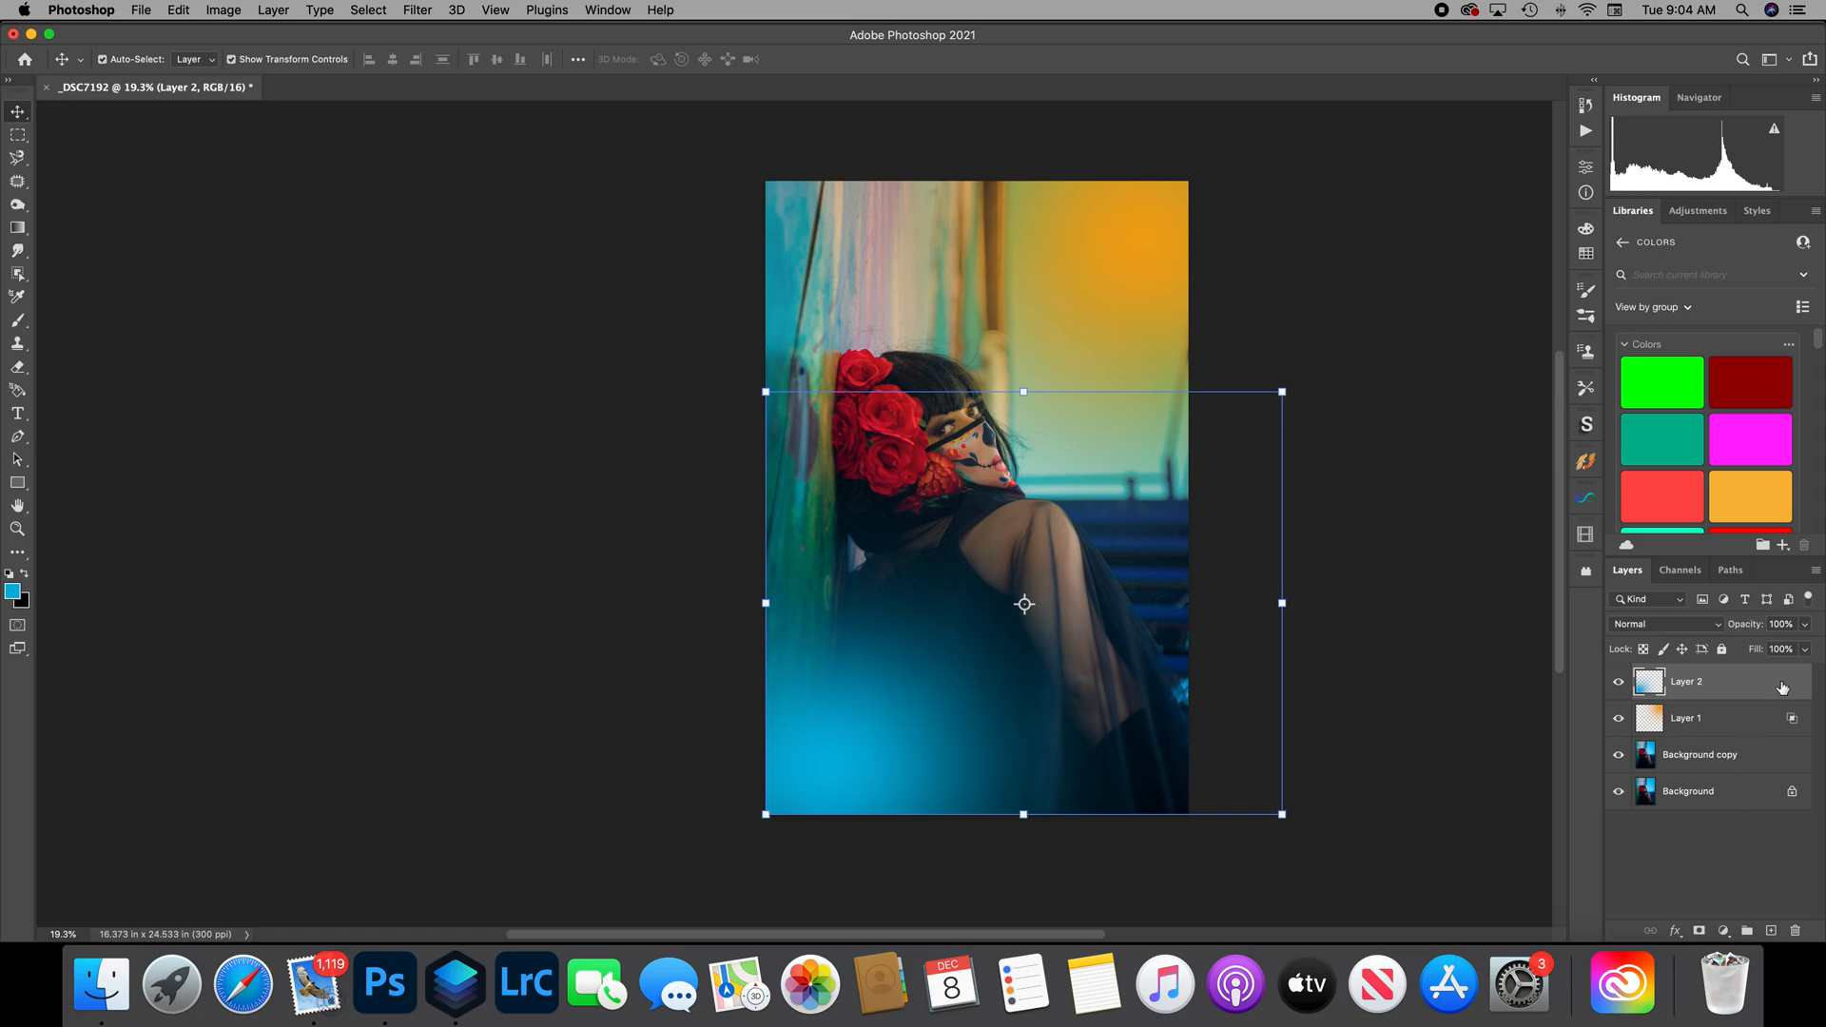
Try splitting the blue layer's Blend If black point for the underlying layer up to 0 / 100, and return it to 0.
{"action": "double_click", "coordinate": [1794, 679]}
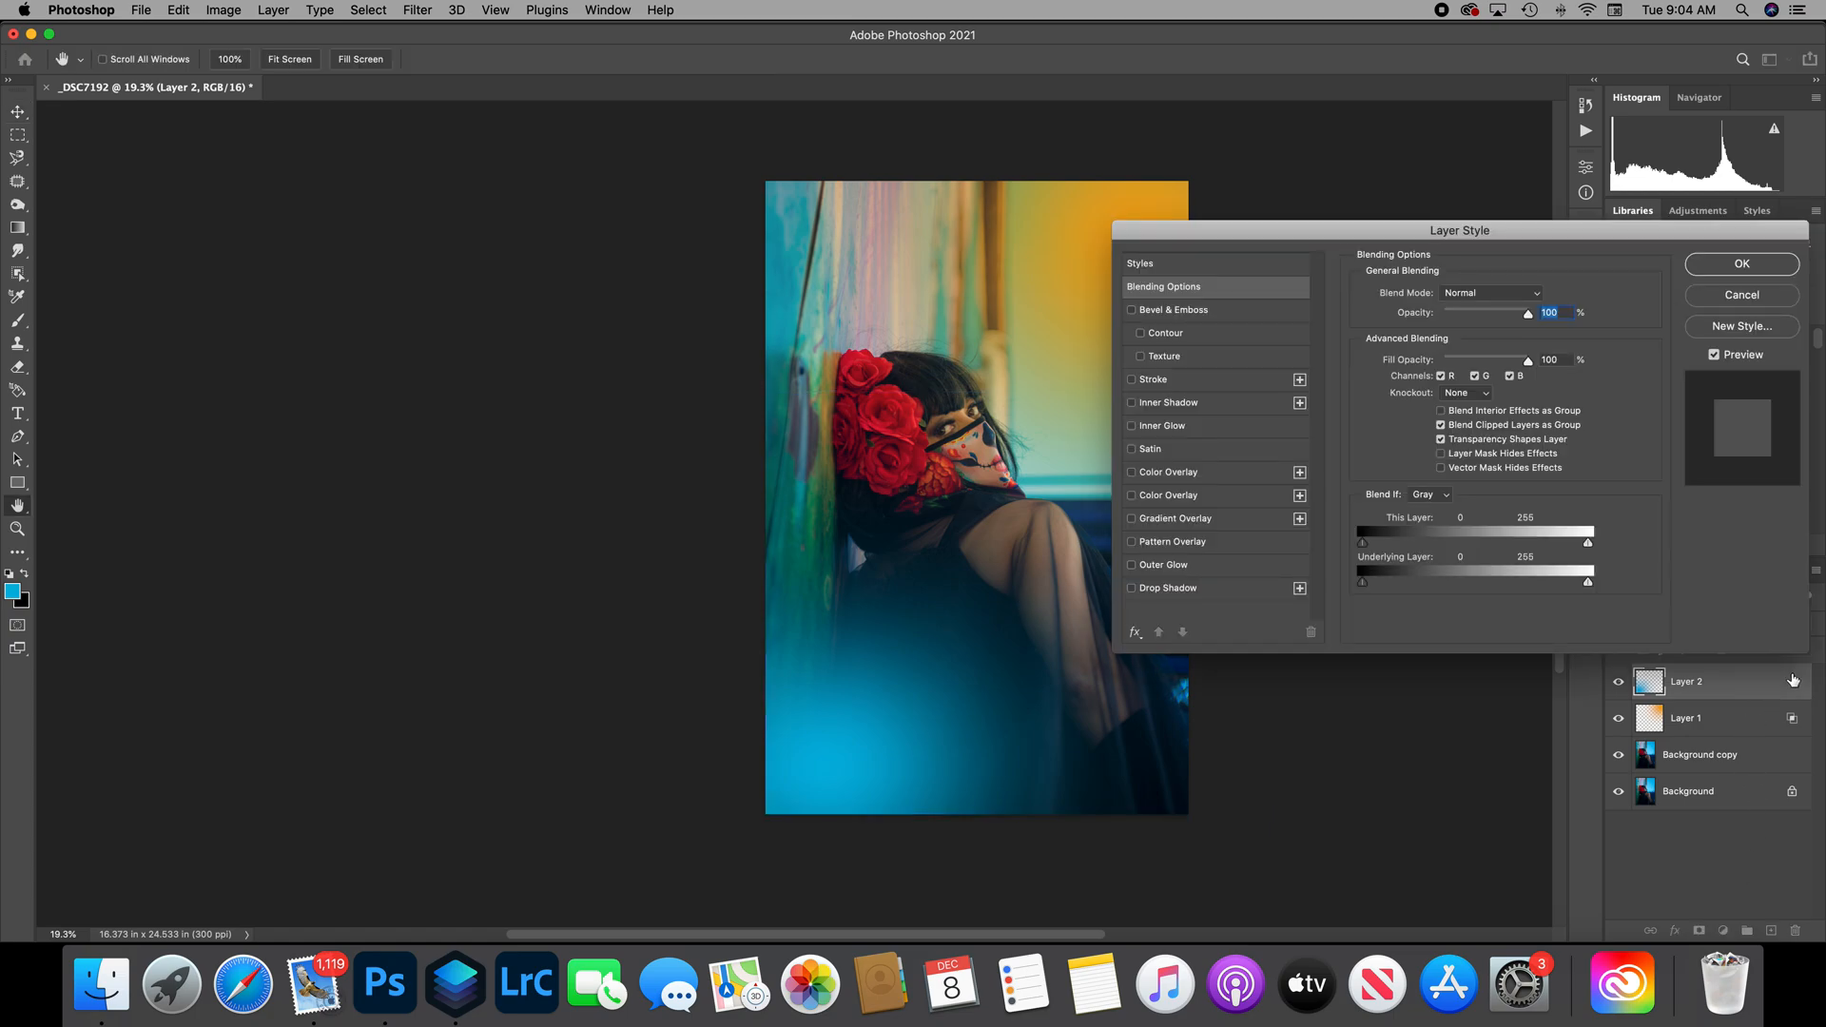
{"action": "left_click_drag", "start_coordinate": [1366, 590], "coordinate": [1369, 589]}
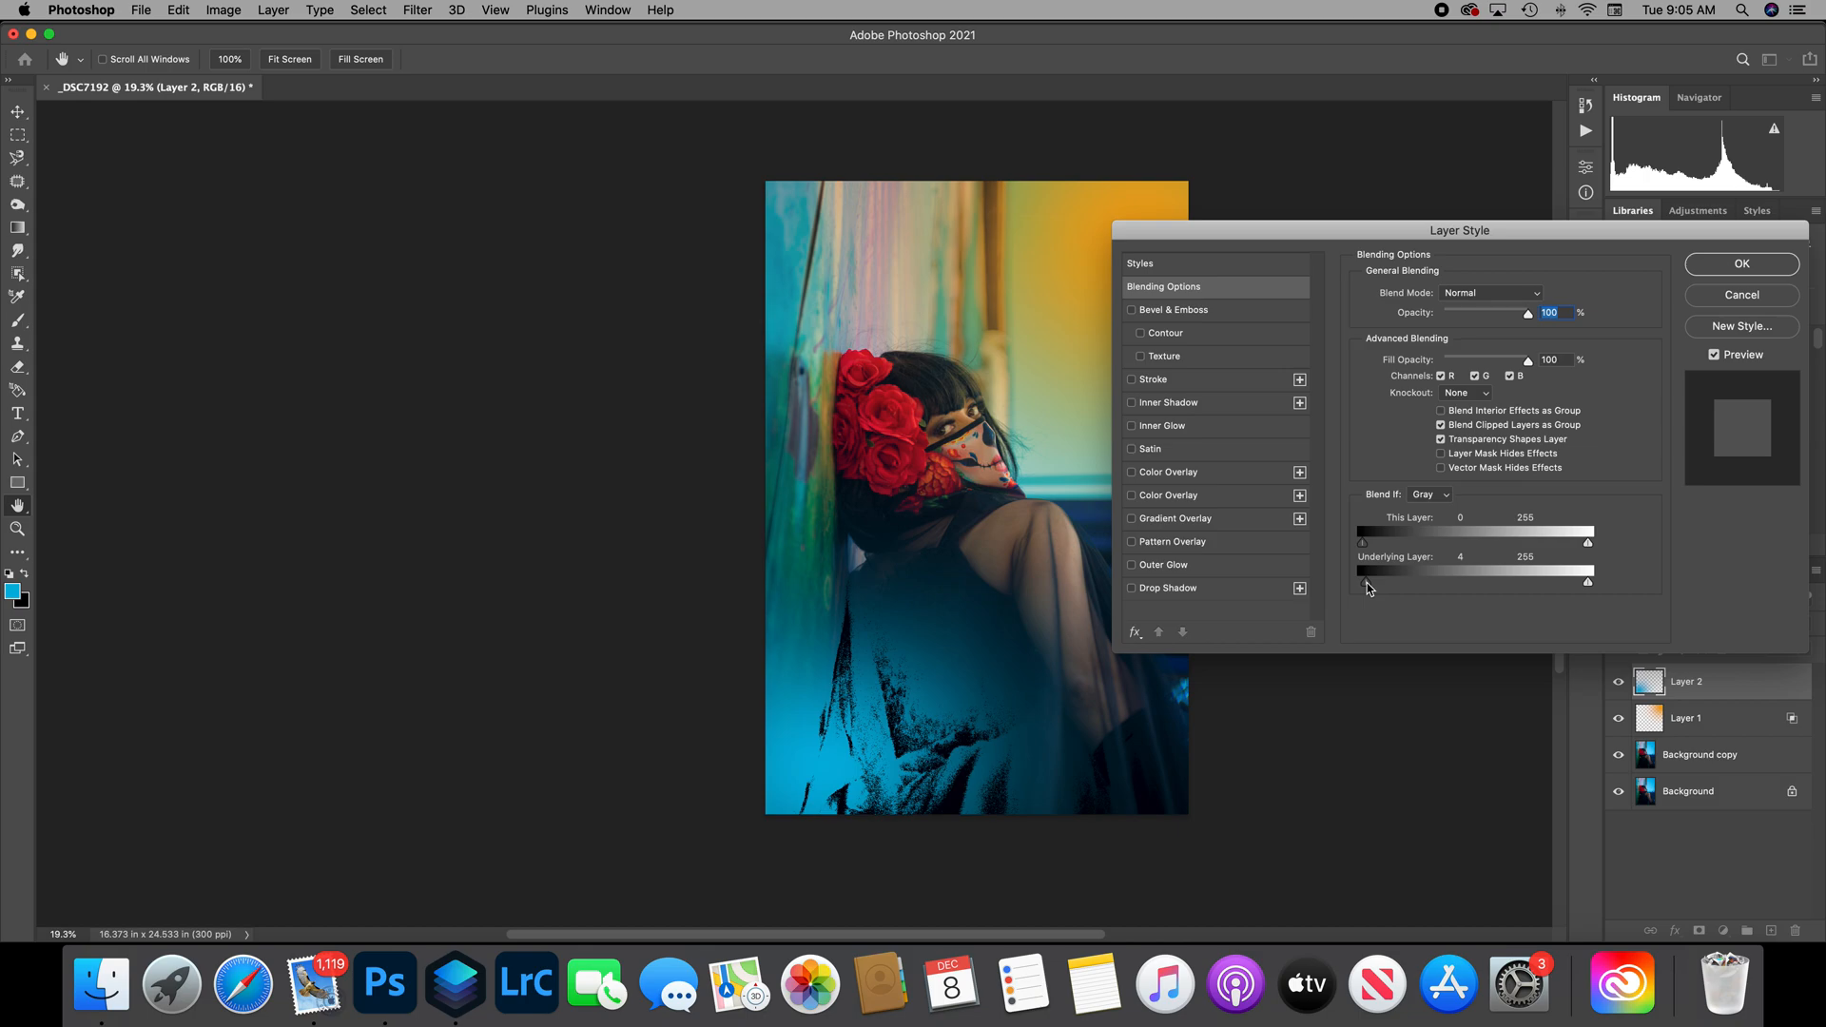
{"action": "key", "text": "alt"}
{"action": "left_click_drag", "start_coordinate": [1368, 588], "coordinate": [1396, 589]}
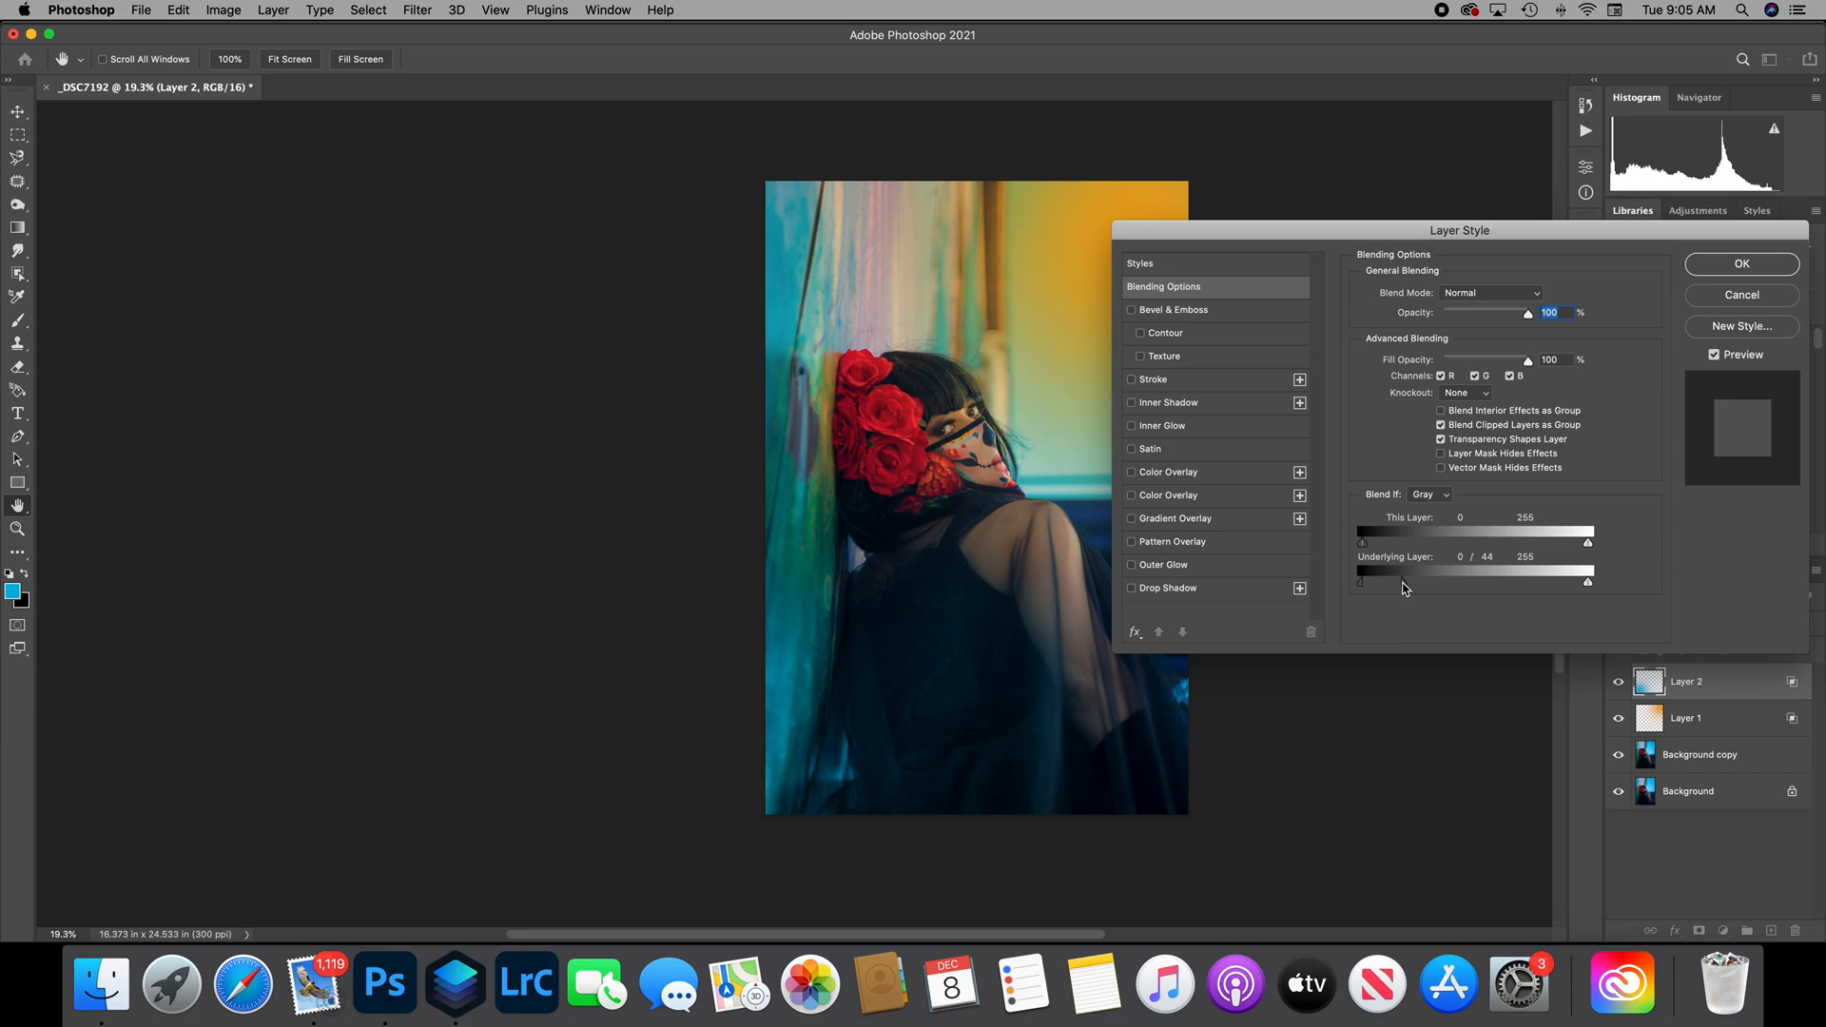
{"action": "left_click_drag", "start_coordinate": [1415, 588], "coordinate": [1452, 591]}
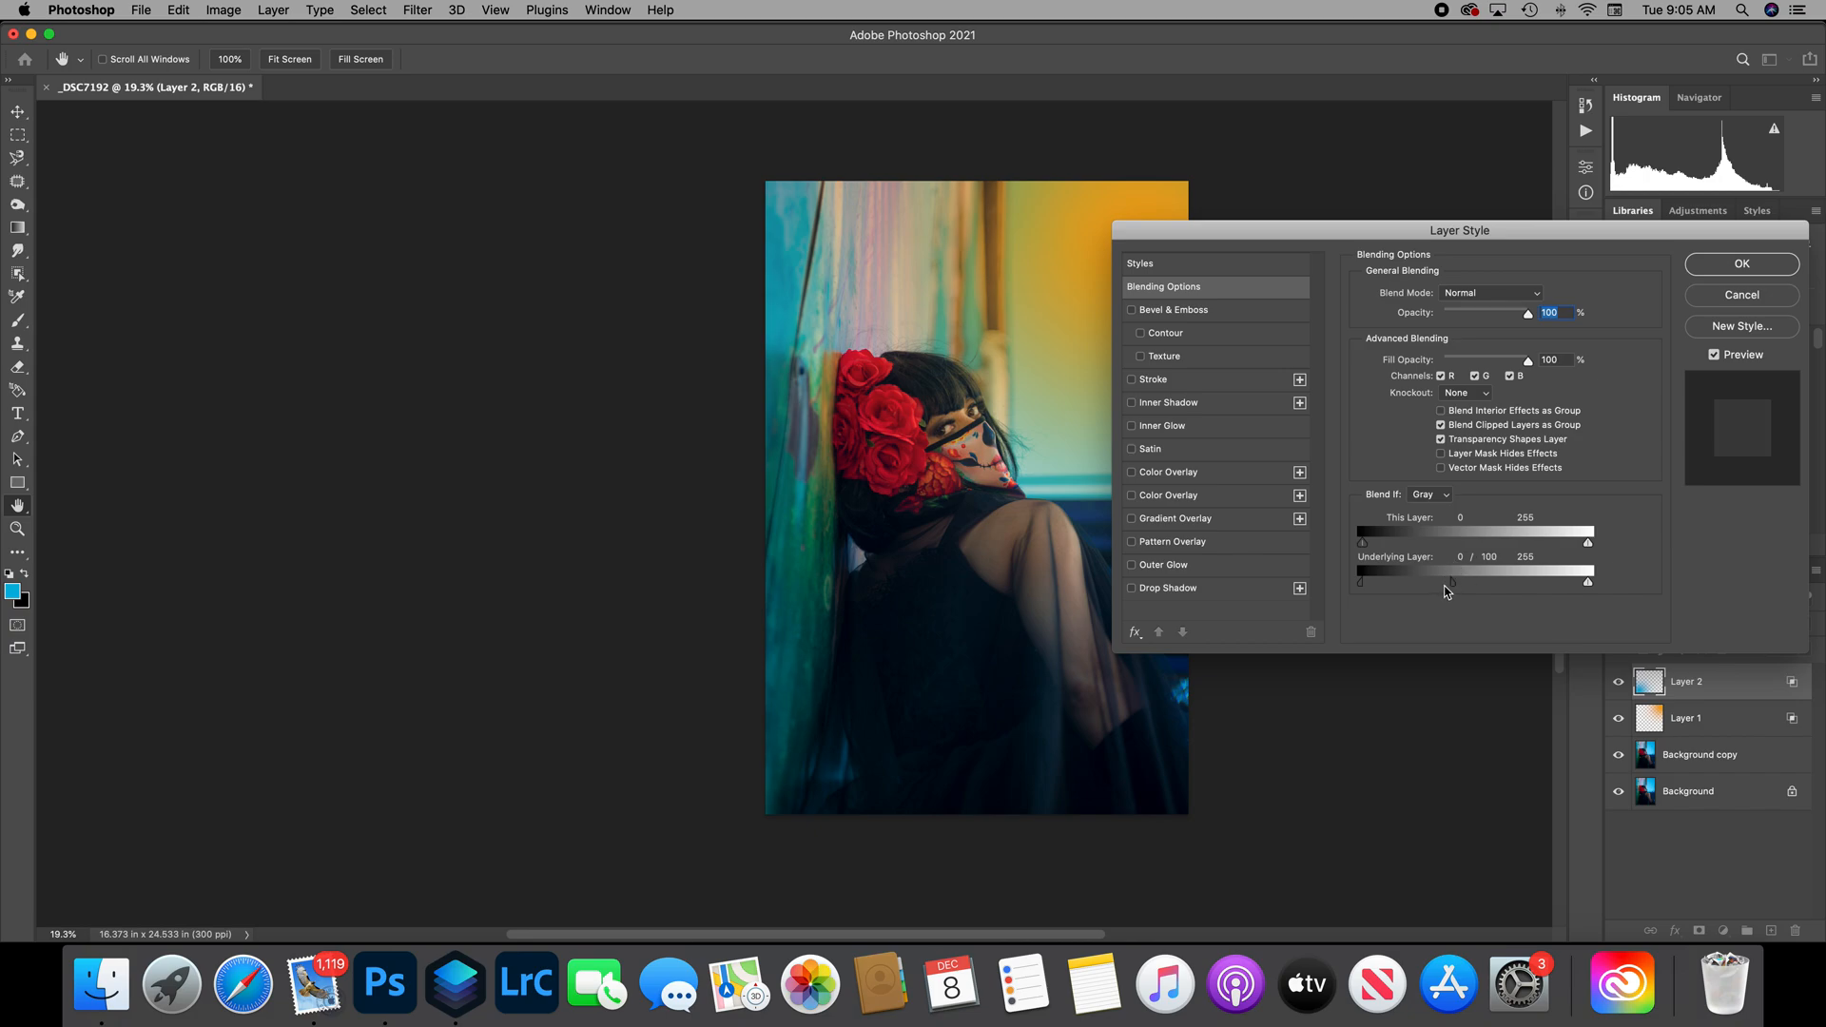
{"action": "left_click_drag", "start_coordinate": [1453, 587], "coordinate": [1311, 582]}
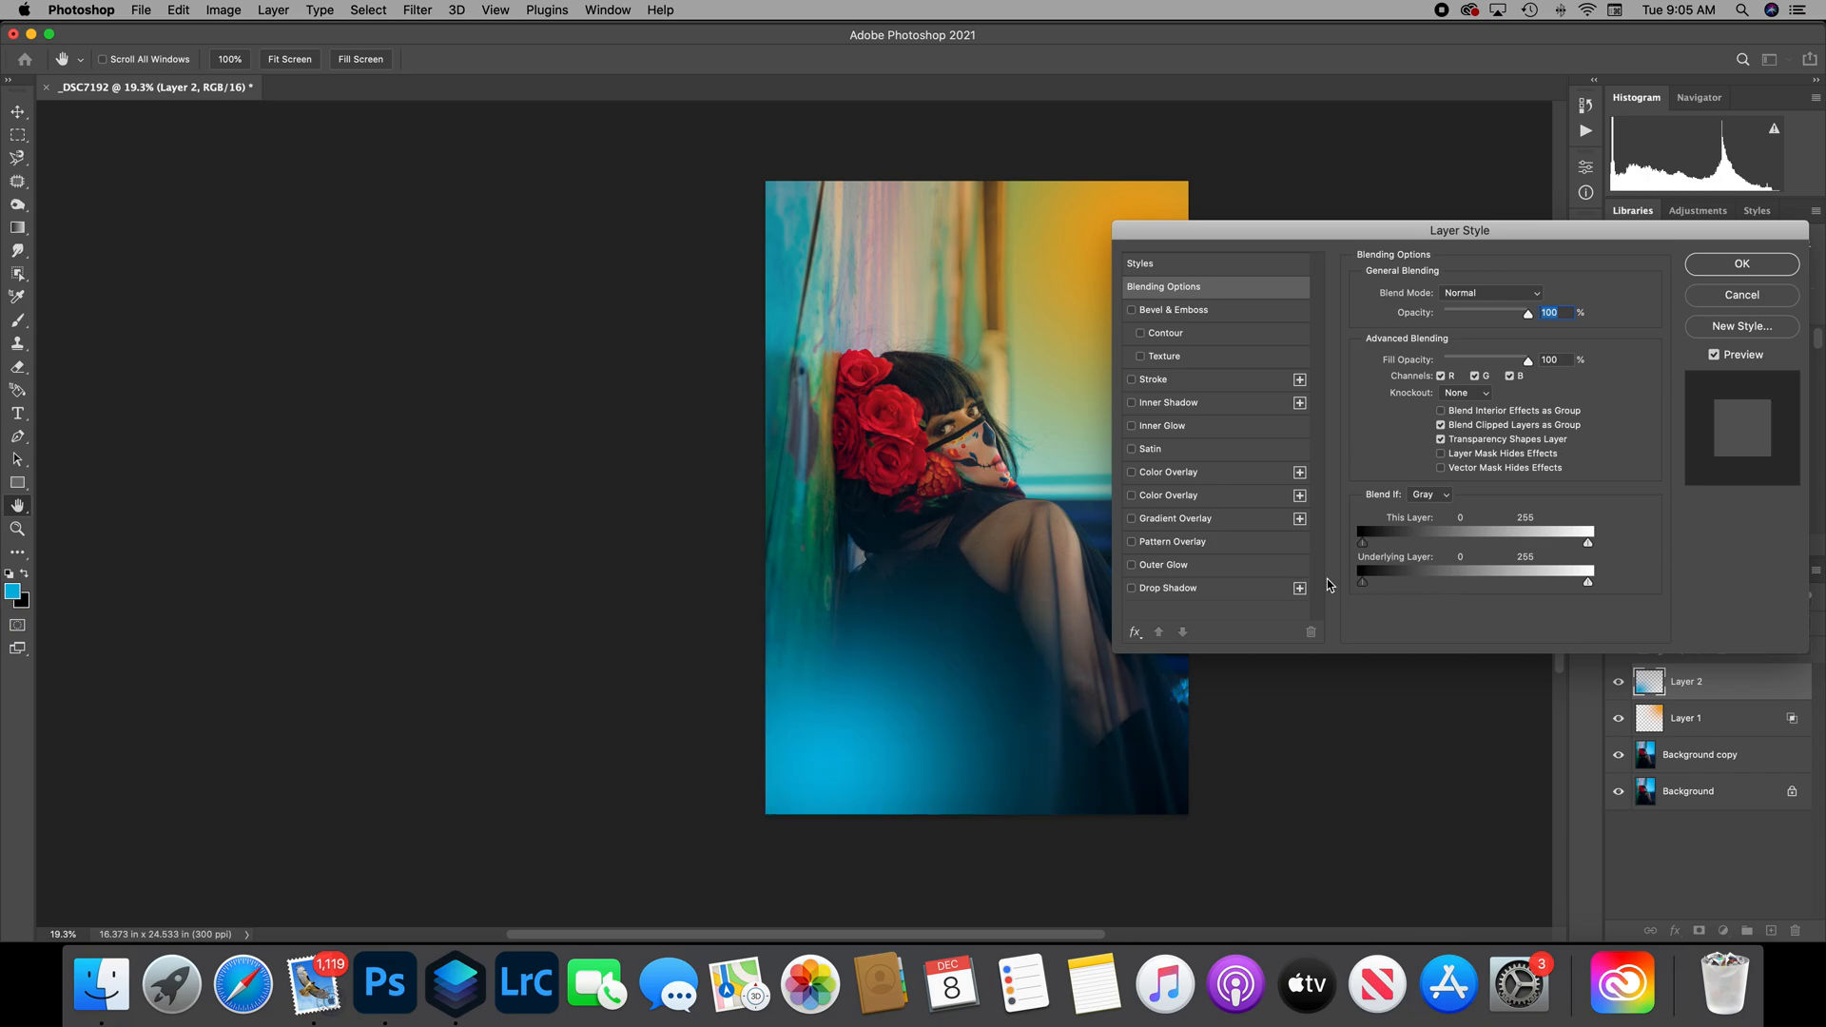
{"action": "left_click", "coordinate": [1742, 264]}
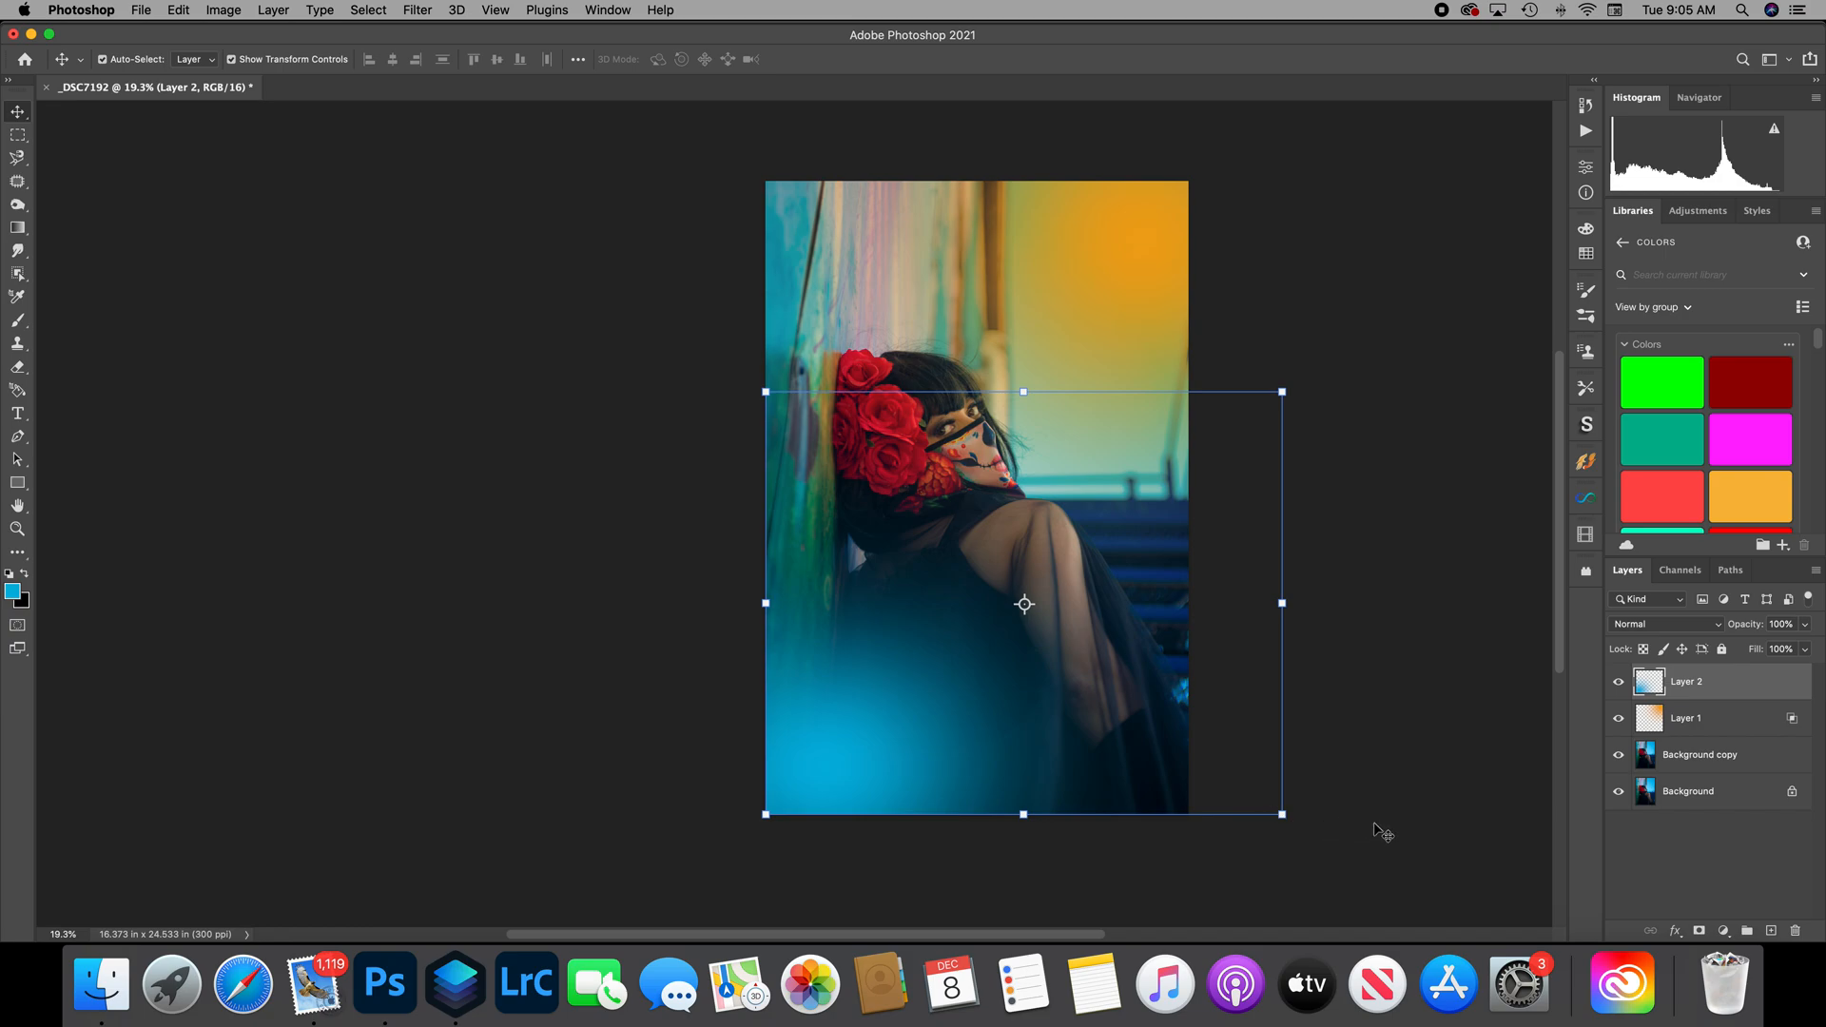
Scale the orange glow on Layer 1 to about 108% width and 103% height.
{"action": "left_click", "coordinate": [1698, 721]}
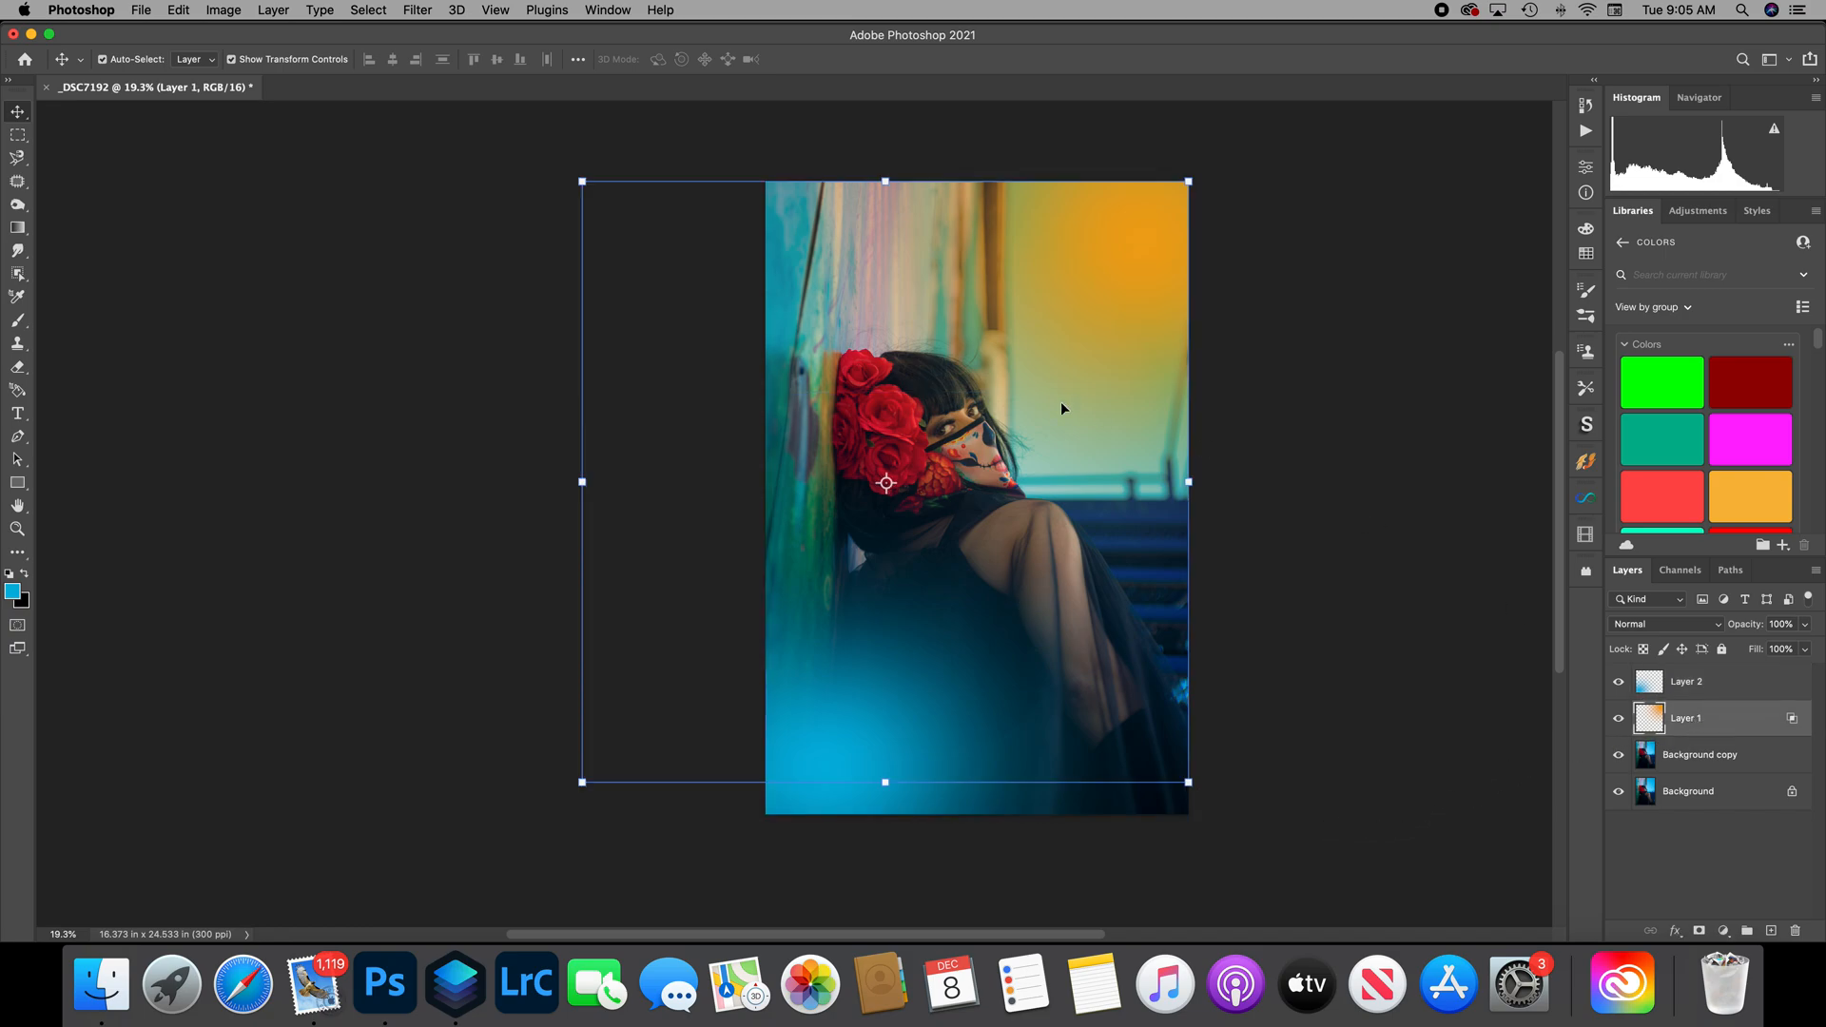
{"action": "left_click_drag", "start_coordinate": [581, 785], "coordinate": [531, 802]}
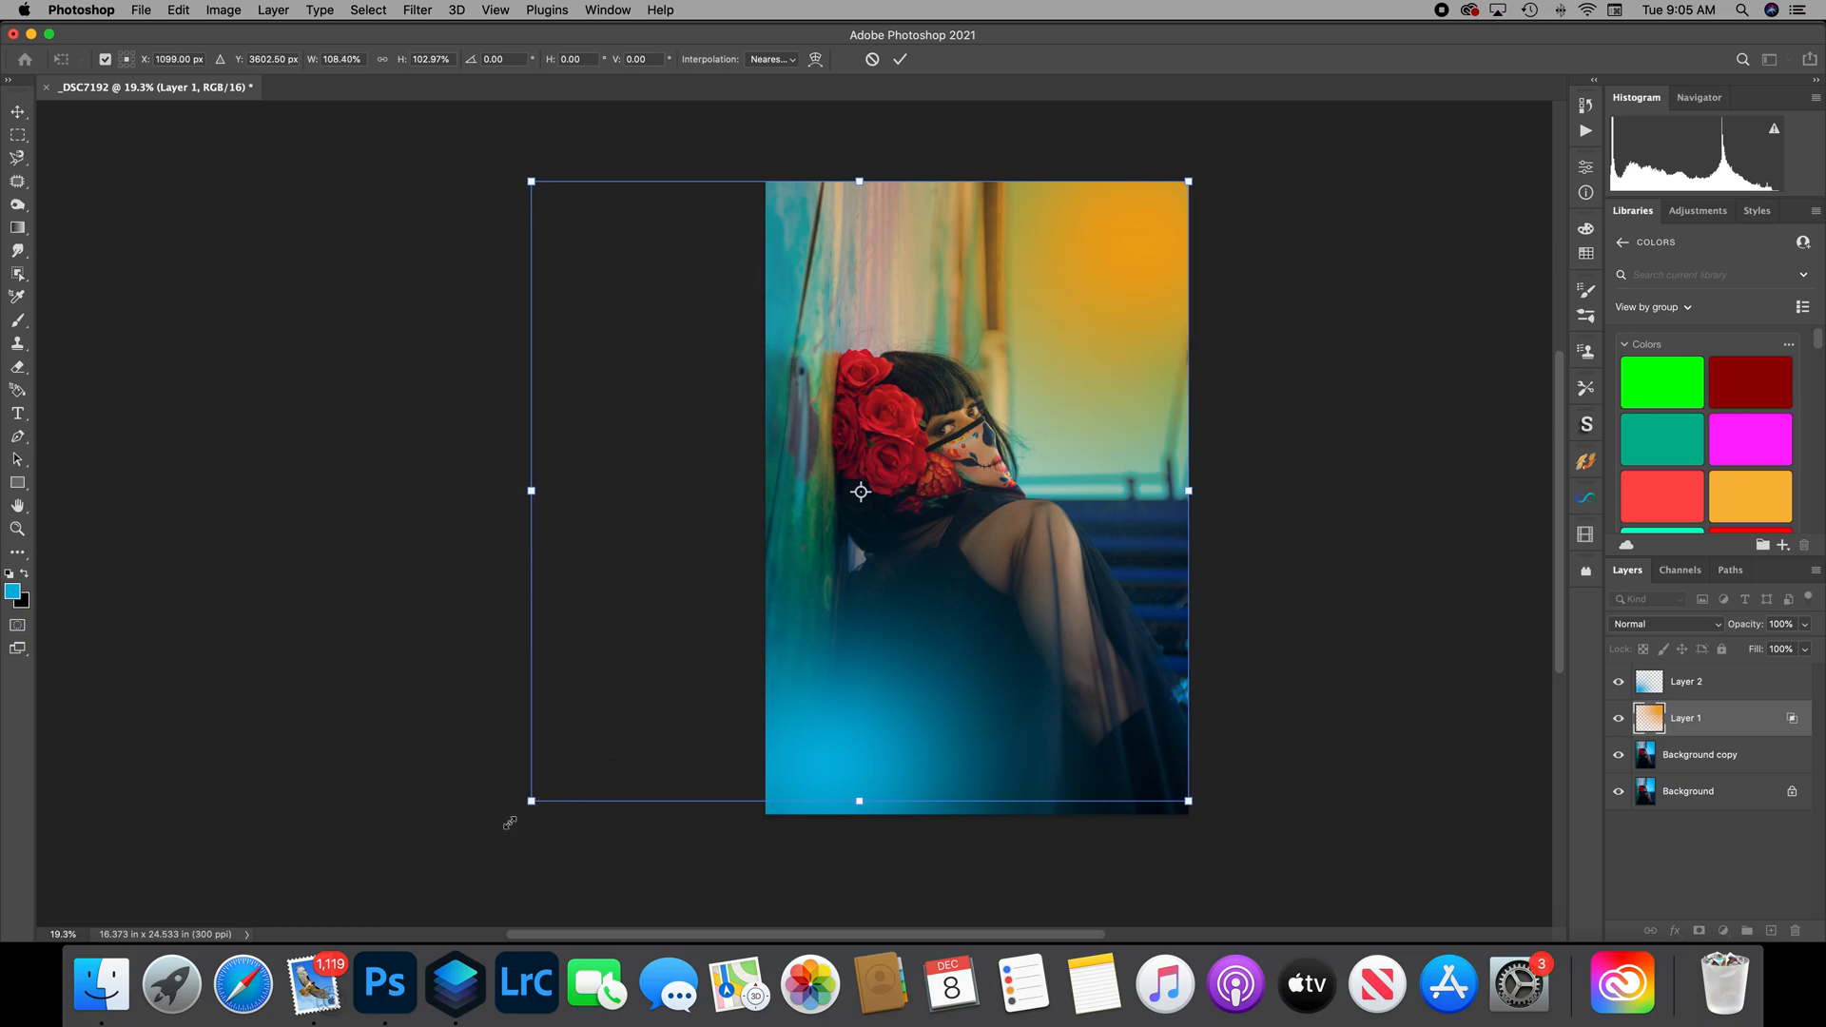
{"action": "left_click", "coordinate": [900, 65]}
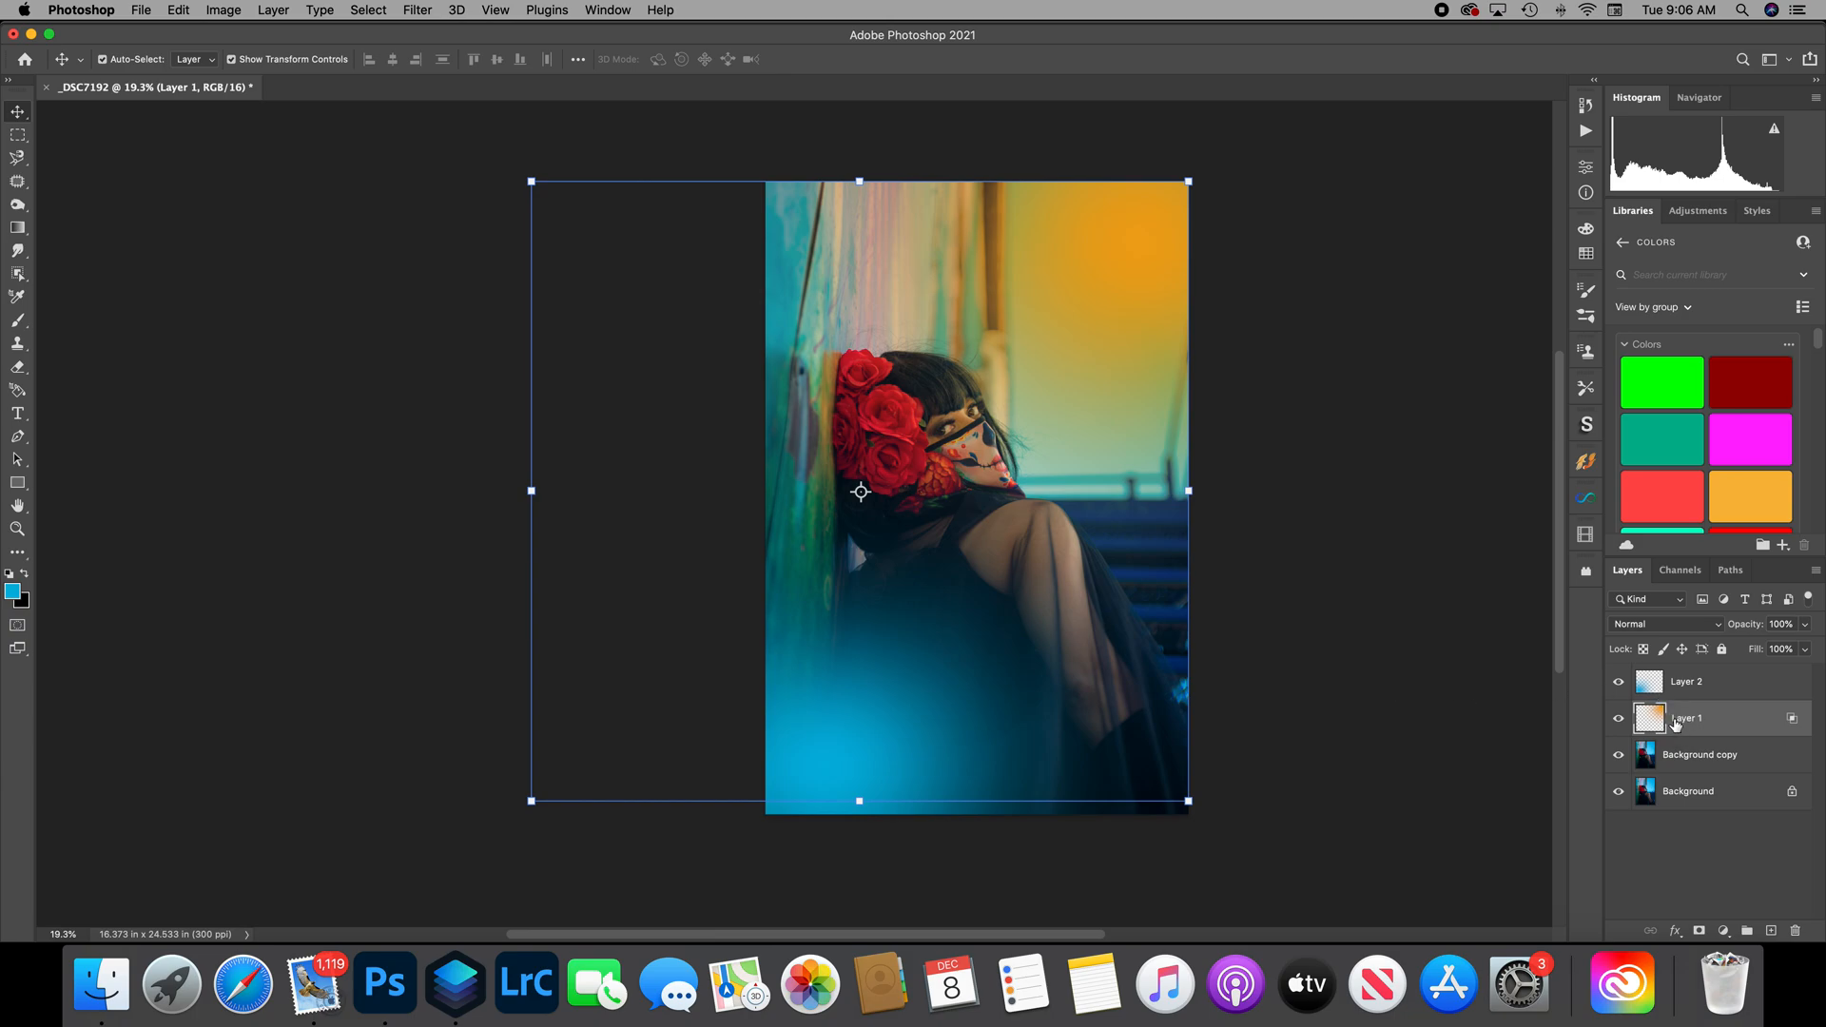
Add an empty layer above the orange glow and browse the Visualizer textures through sparks, splashes, flames and glitter shapes to the fractal lights.
{"action": "left_click", "coordinate": [1775, 934]}
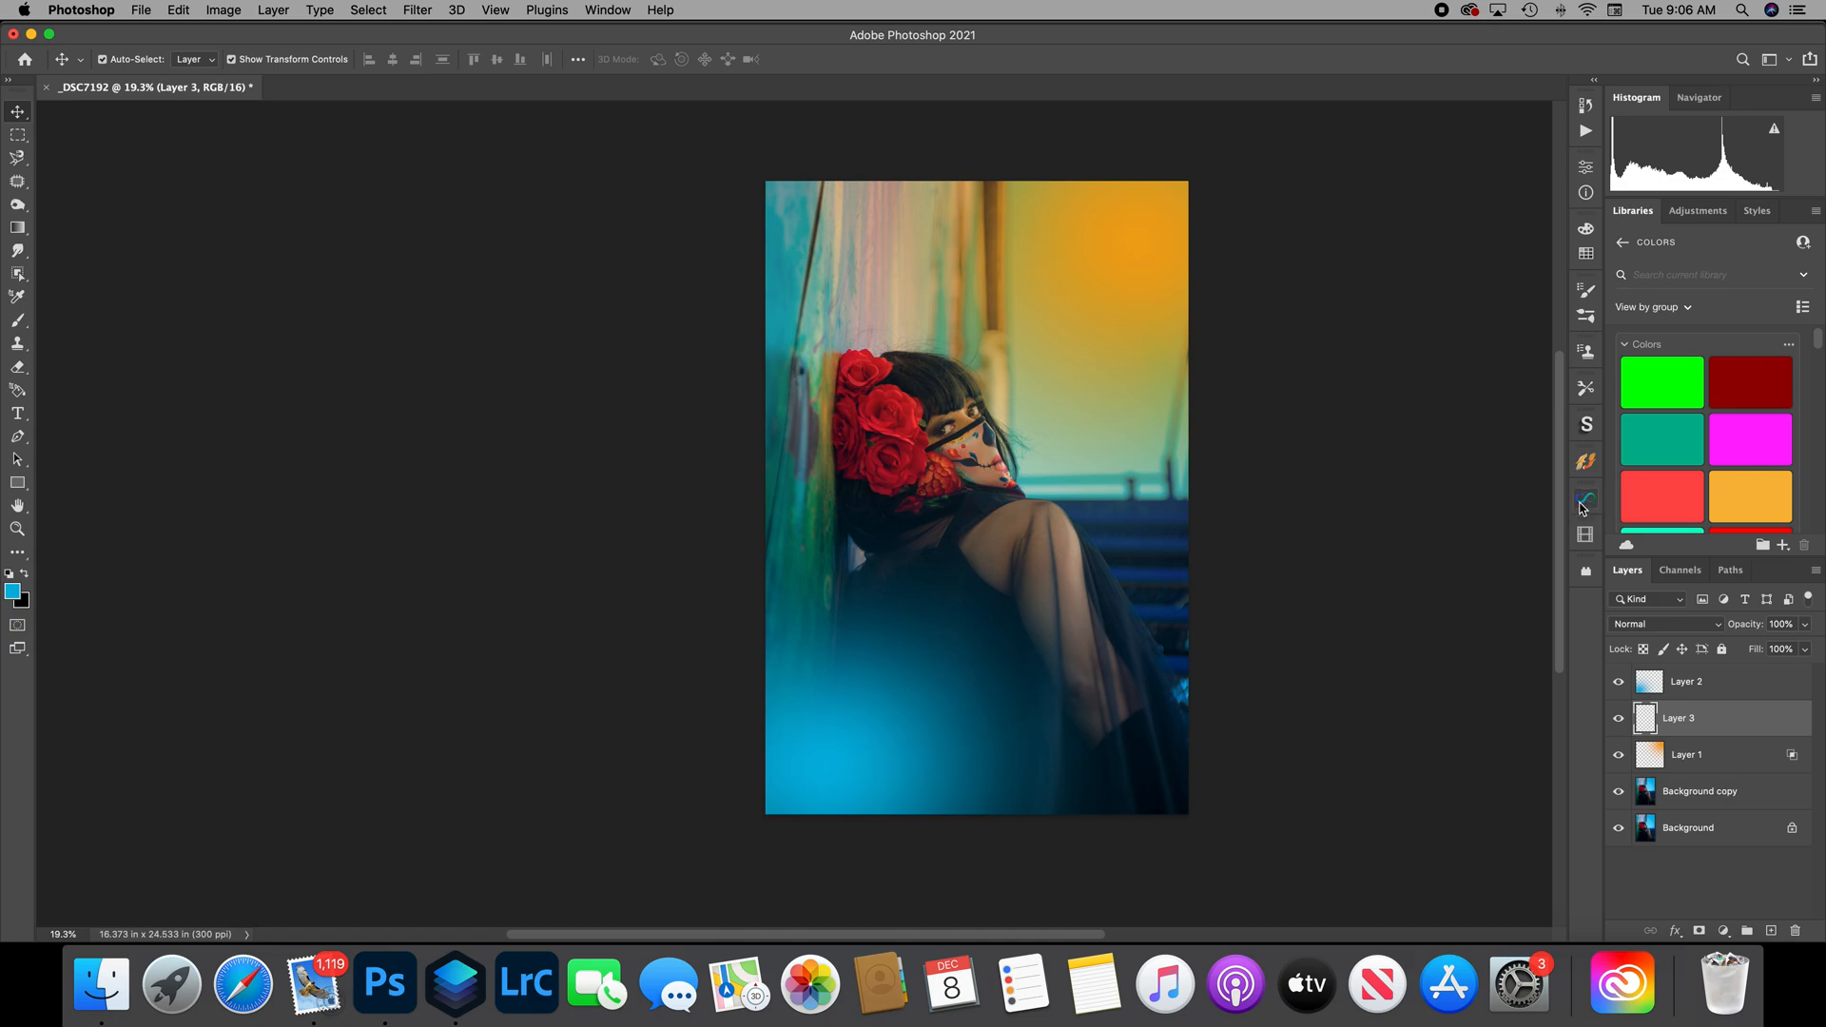
{"action": "left_click", "coordinate": [1583, 506]}
{"action": "mouse_move", "coordinate": [1118, 678]}
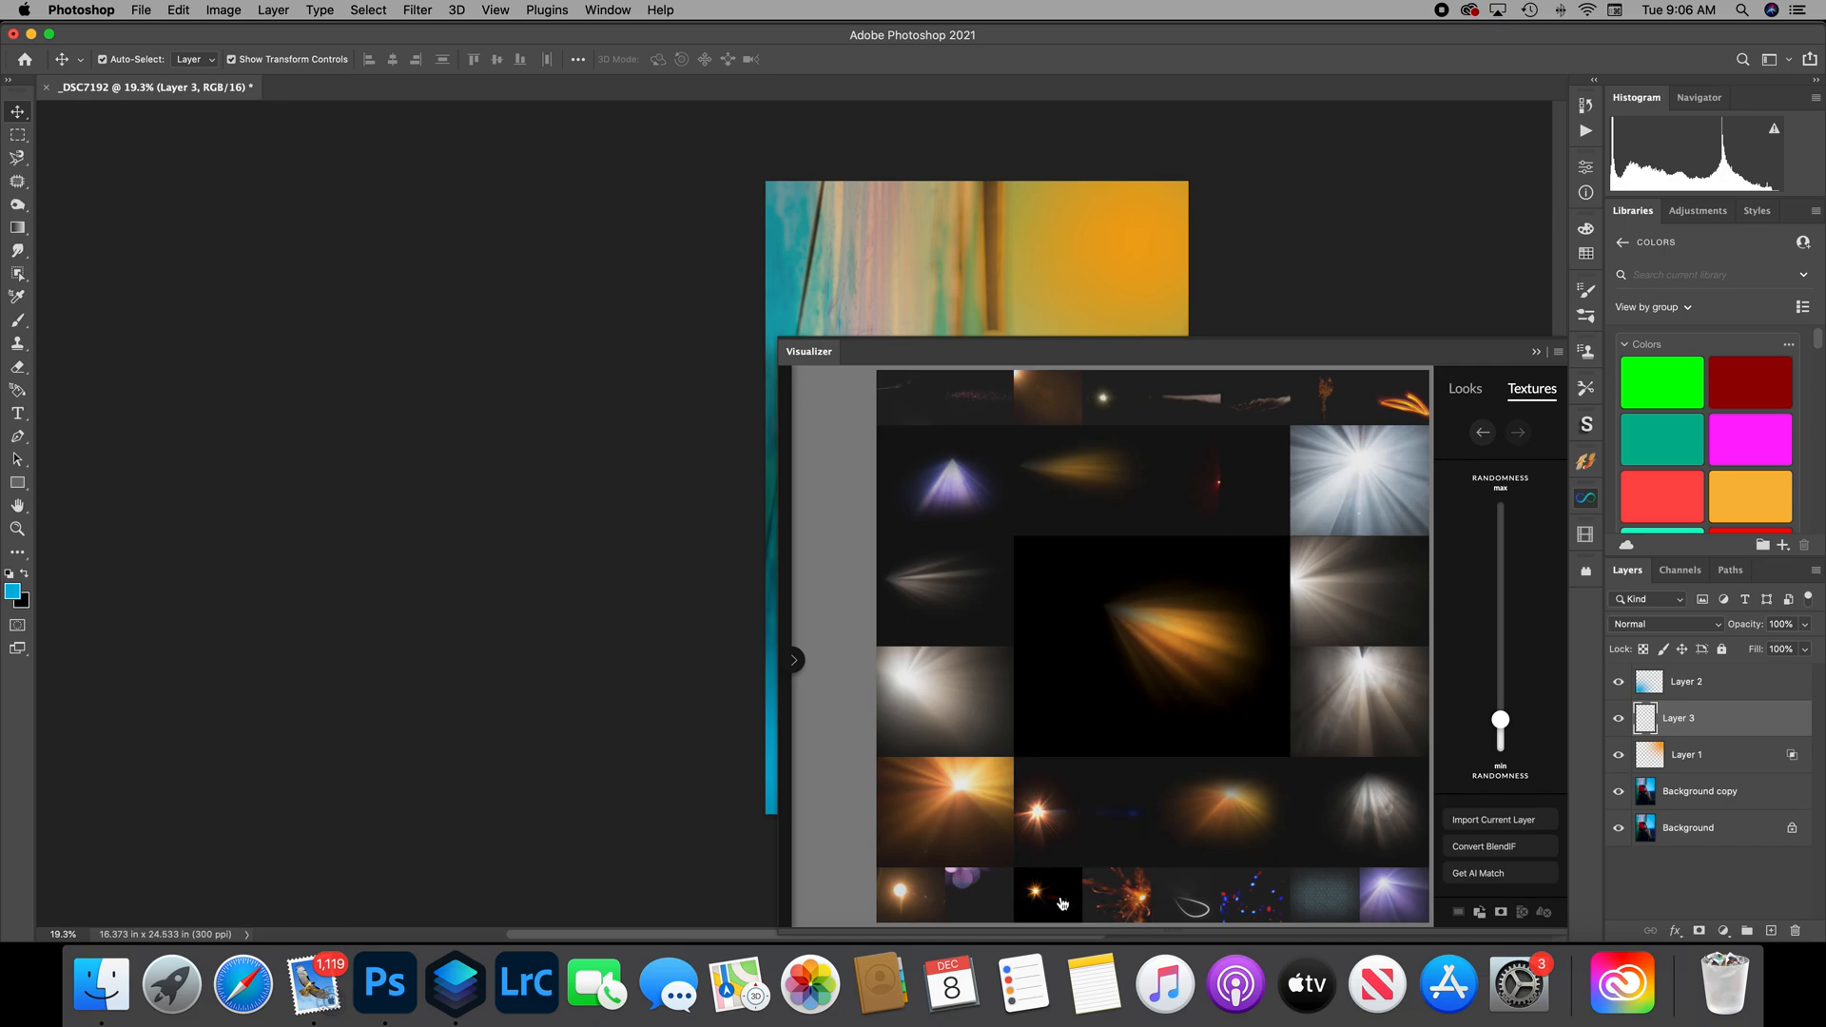
{"action": "left_click", "coordinate": [1124, 901]}
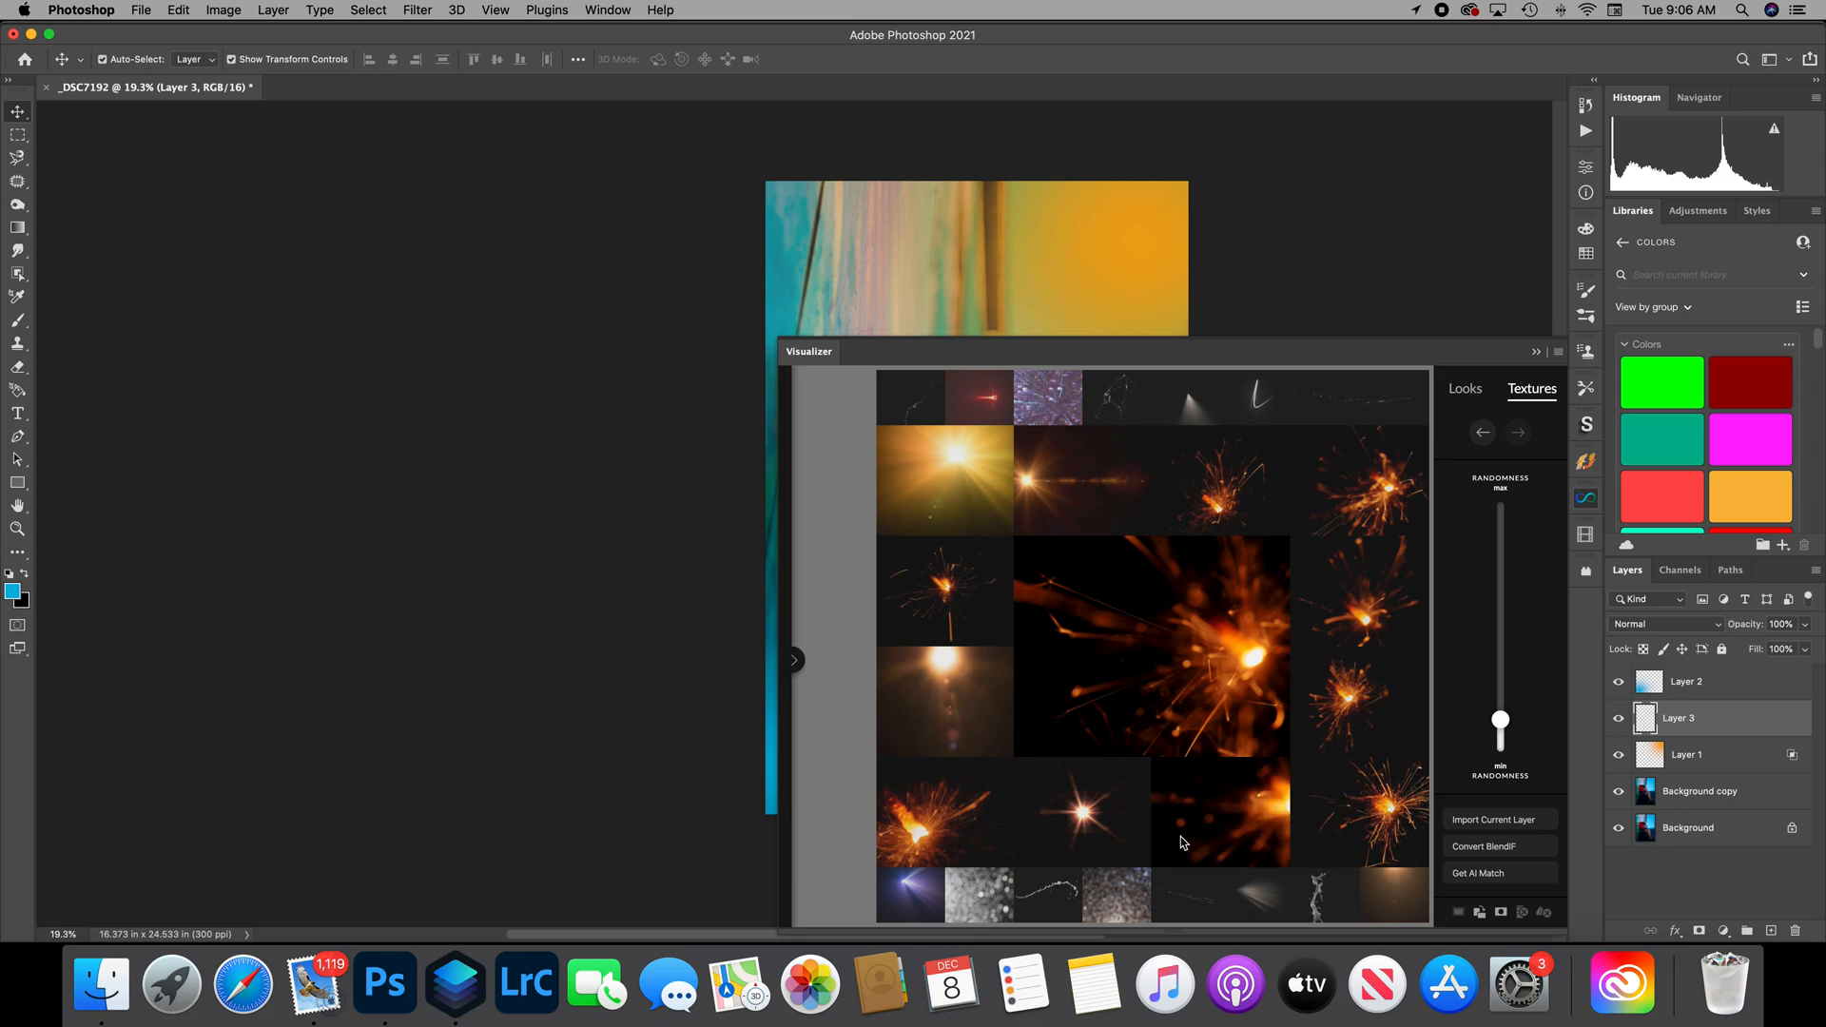
{"action": "left_click", "coordinate": [1066, 898]}
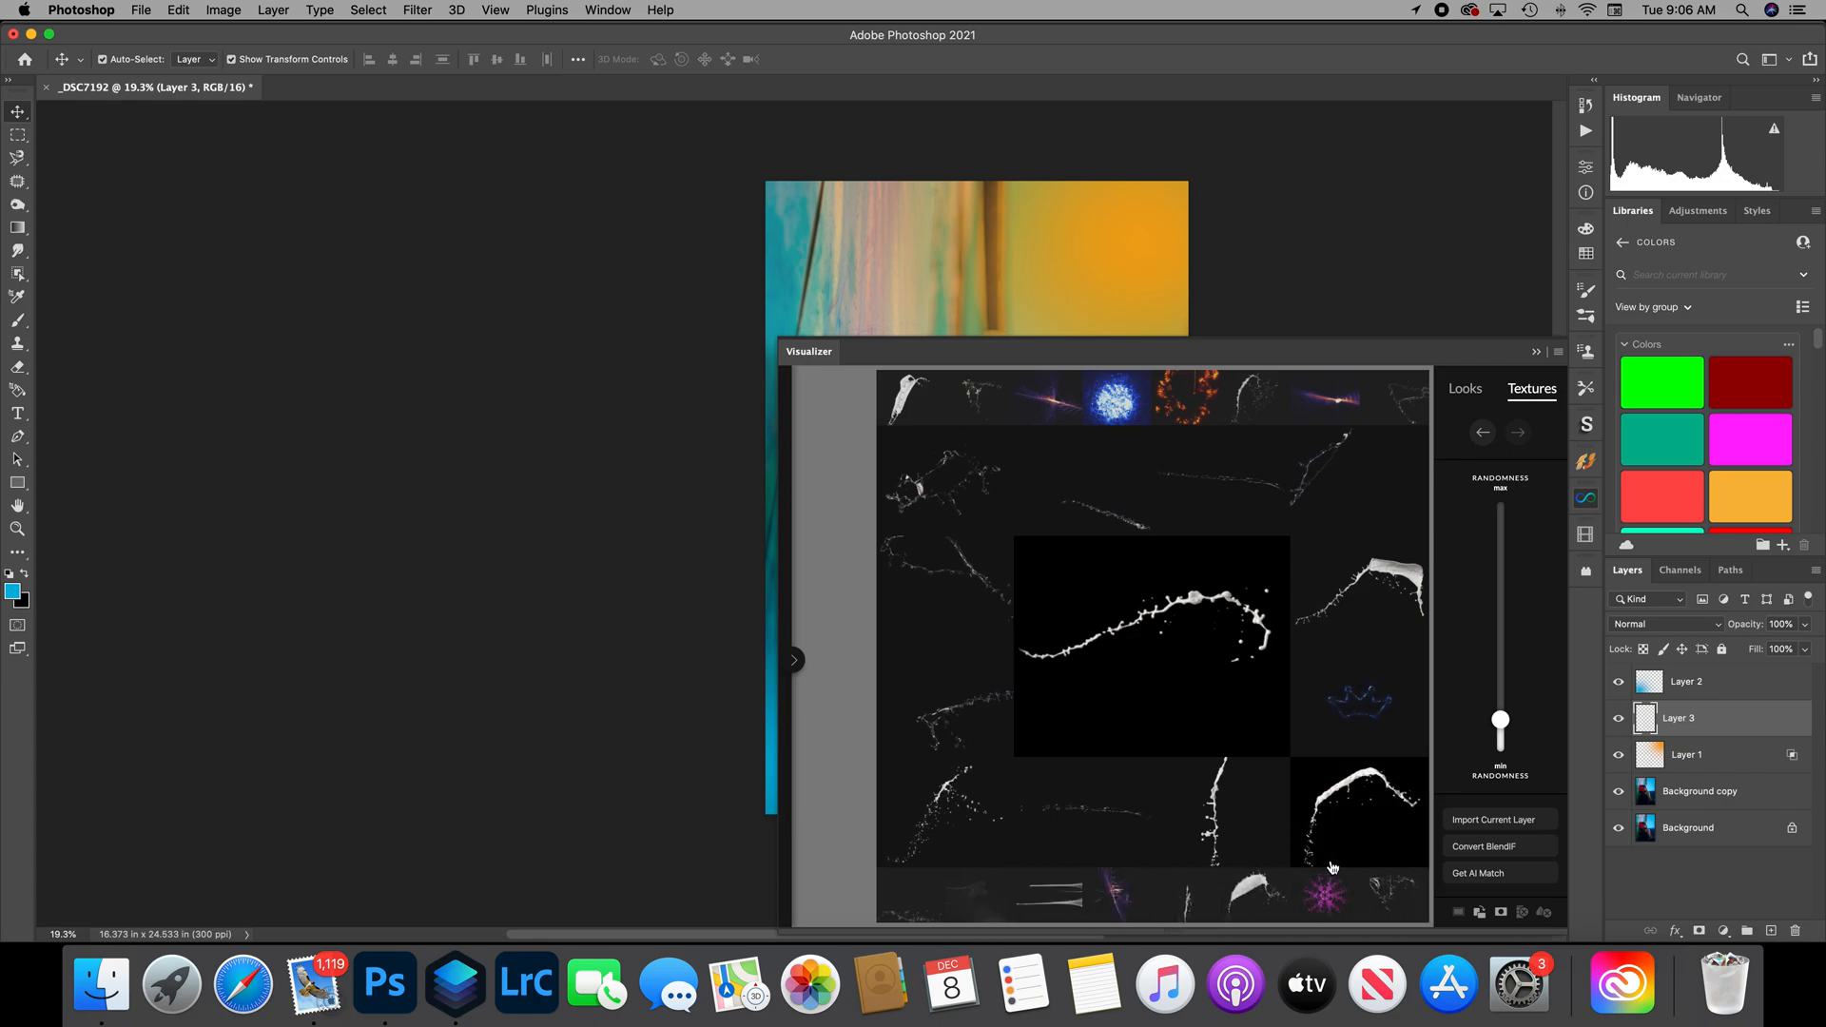
{"action": "left_click", "coordinate": [1205, 405]}
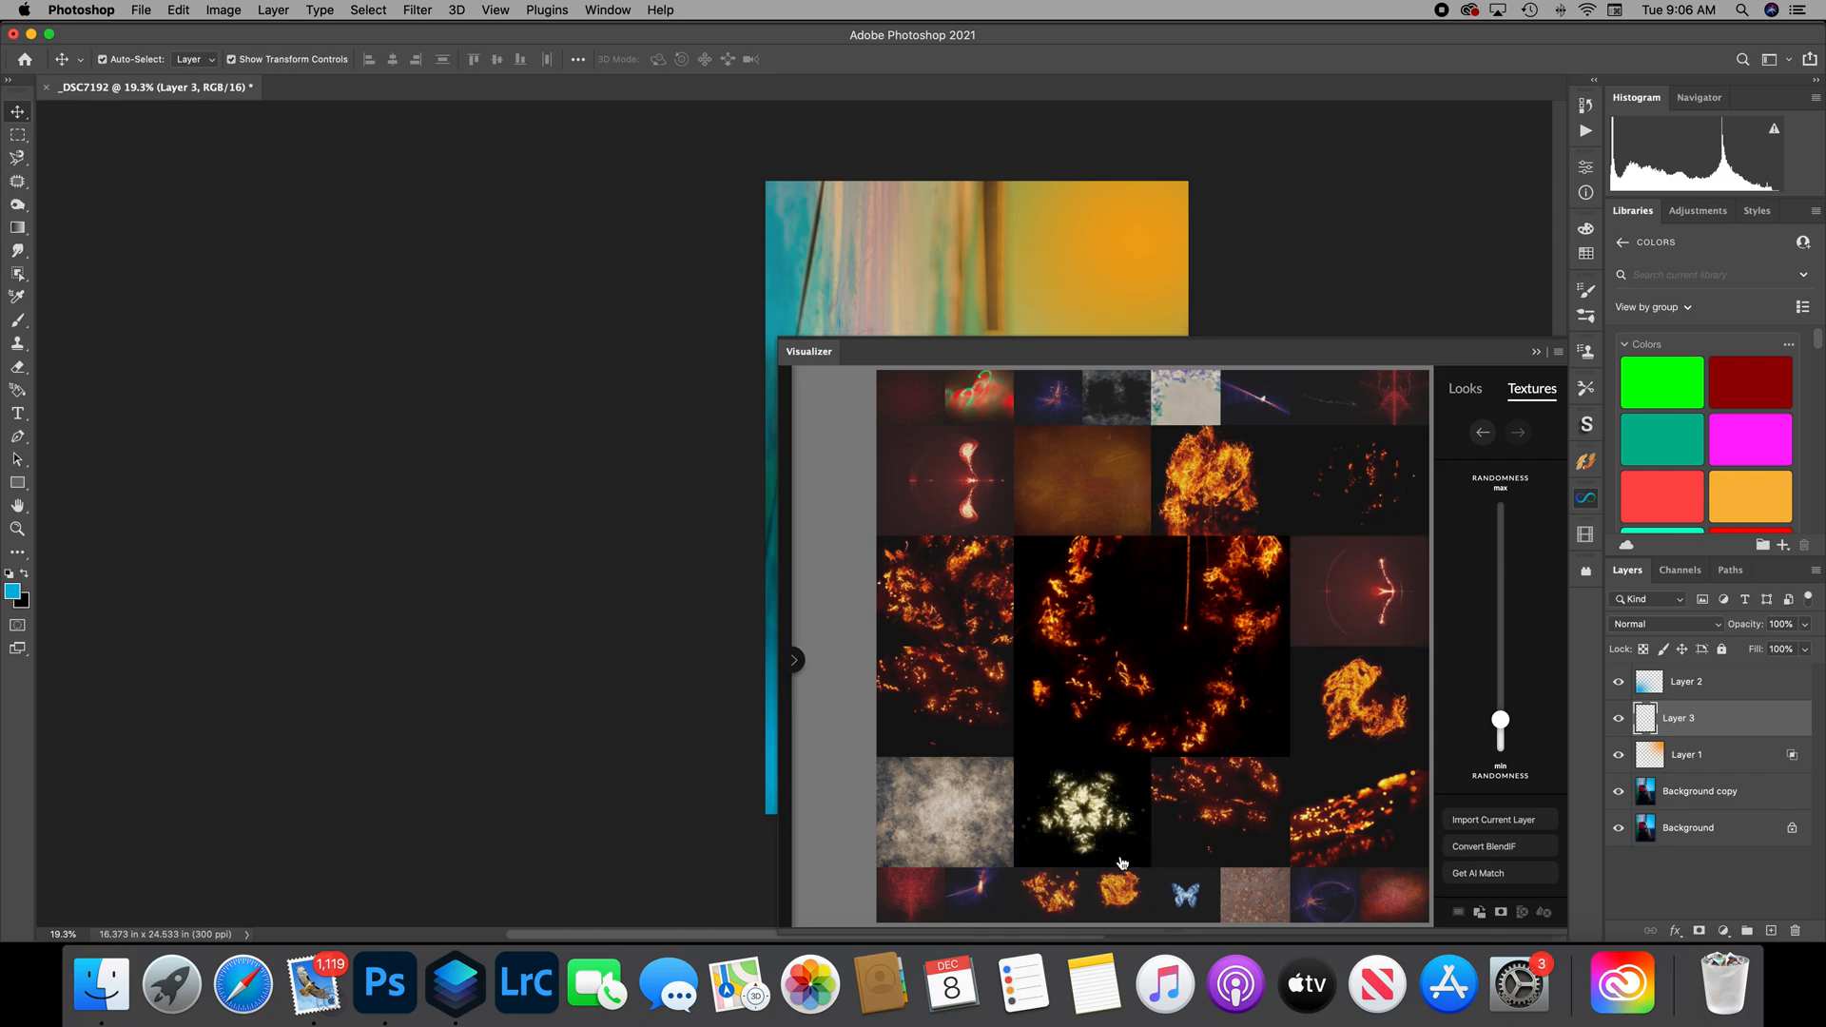
{"action": "left_click", "coordinate": [1185, 899]}
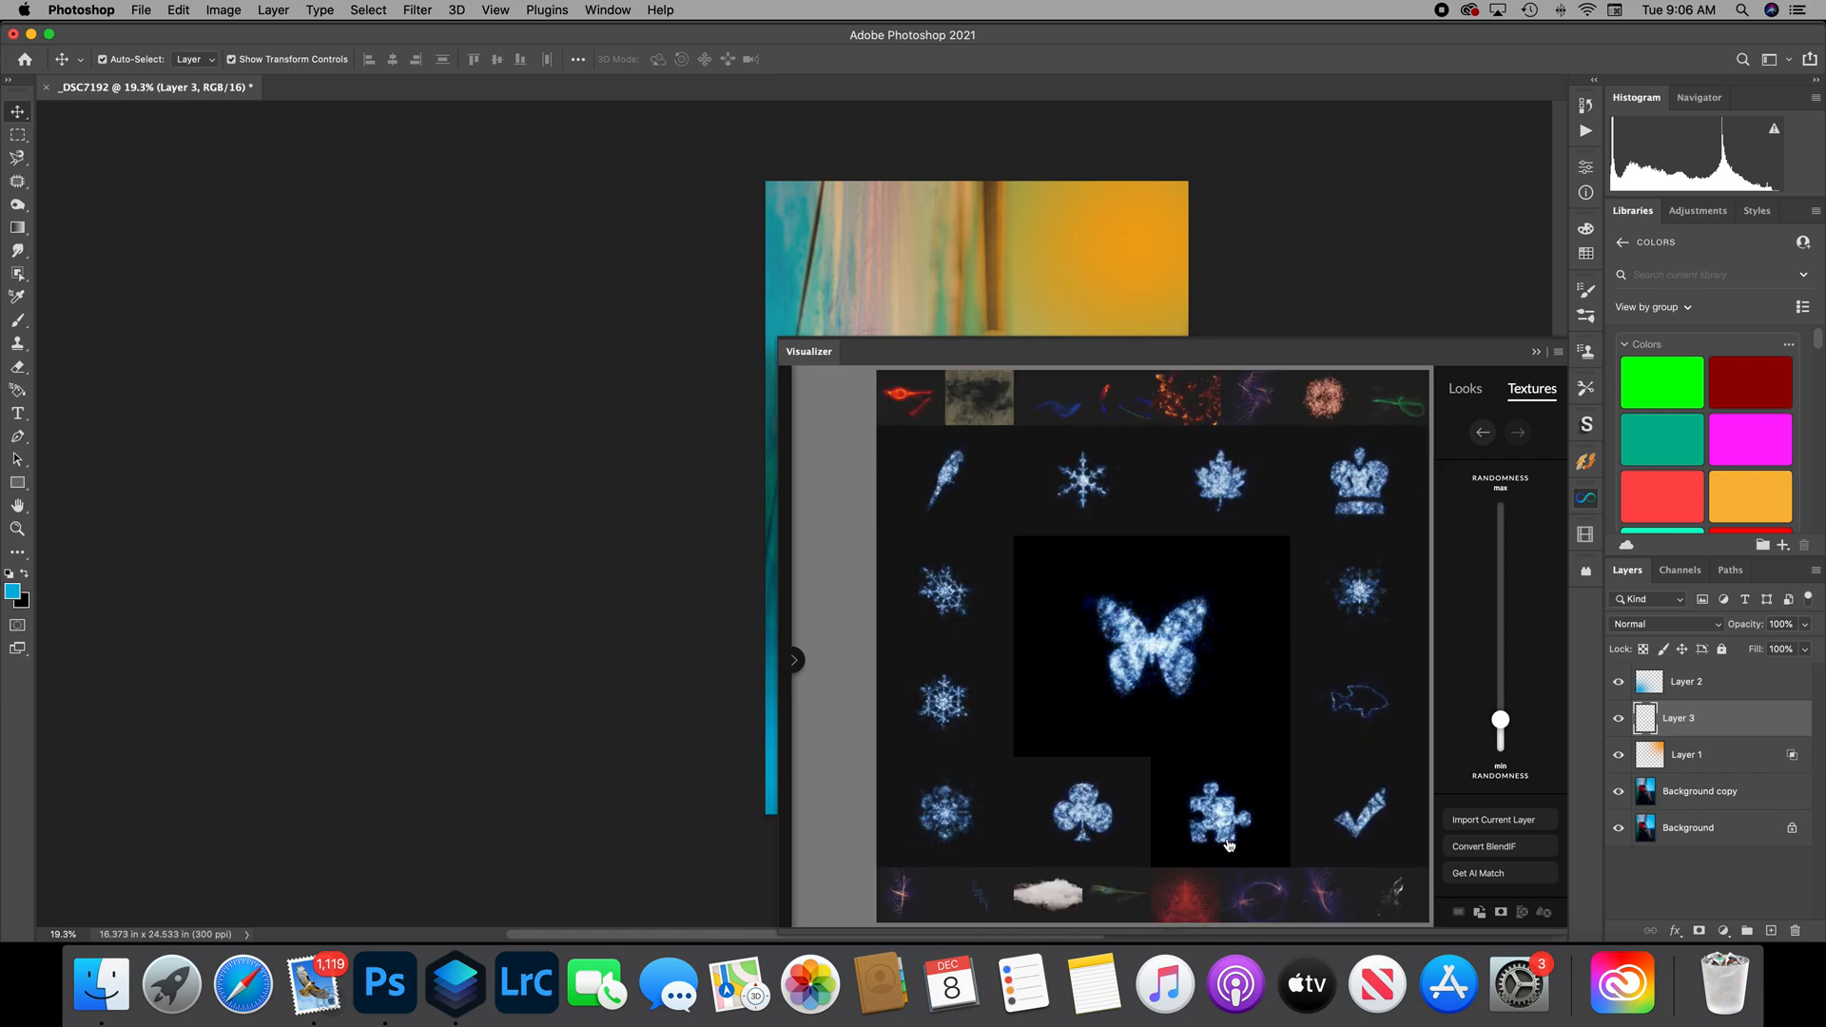
{"action": "left_click", "coordinate": [1262, 919]}
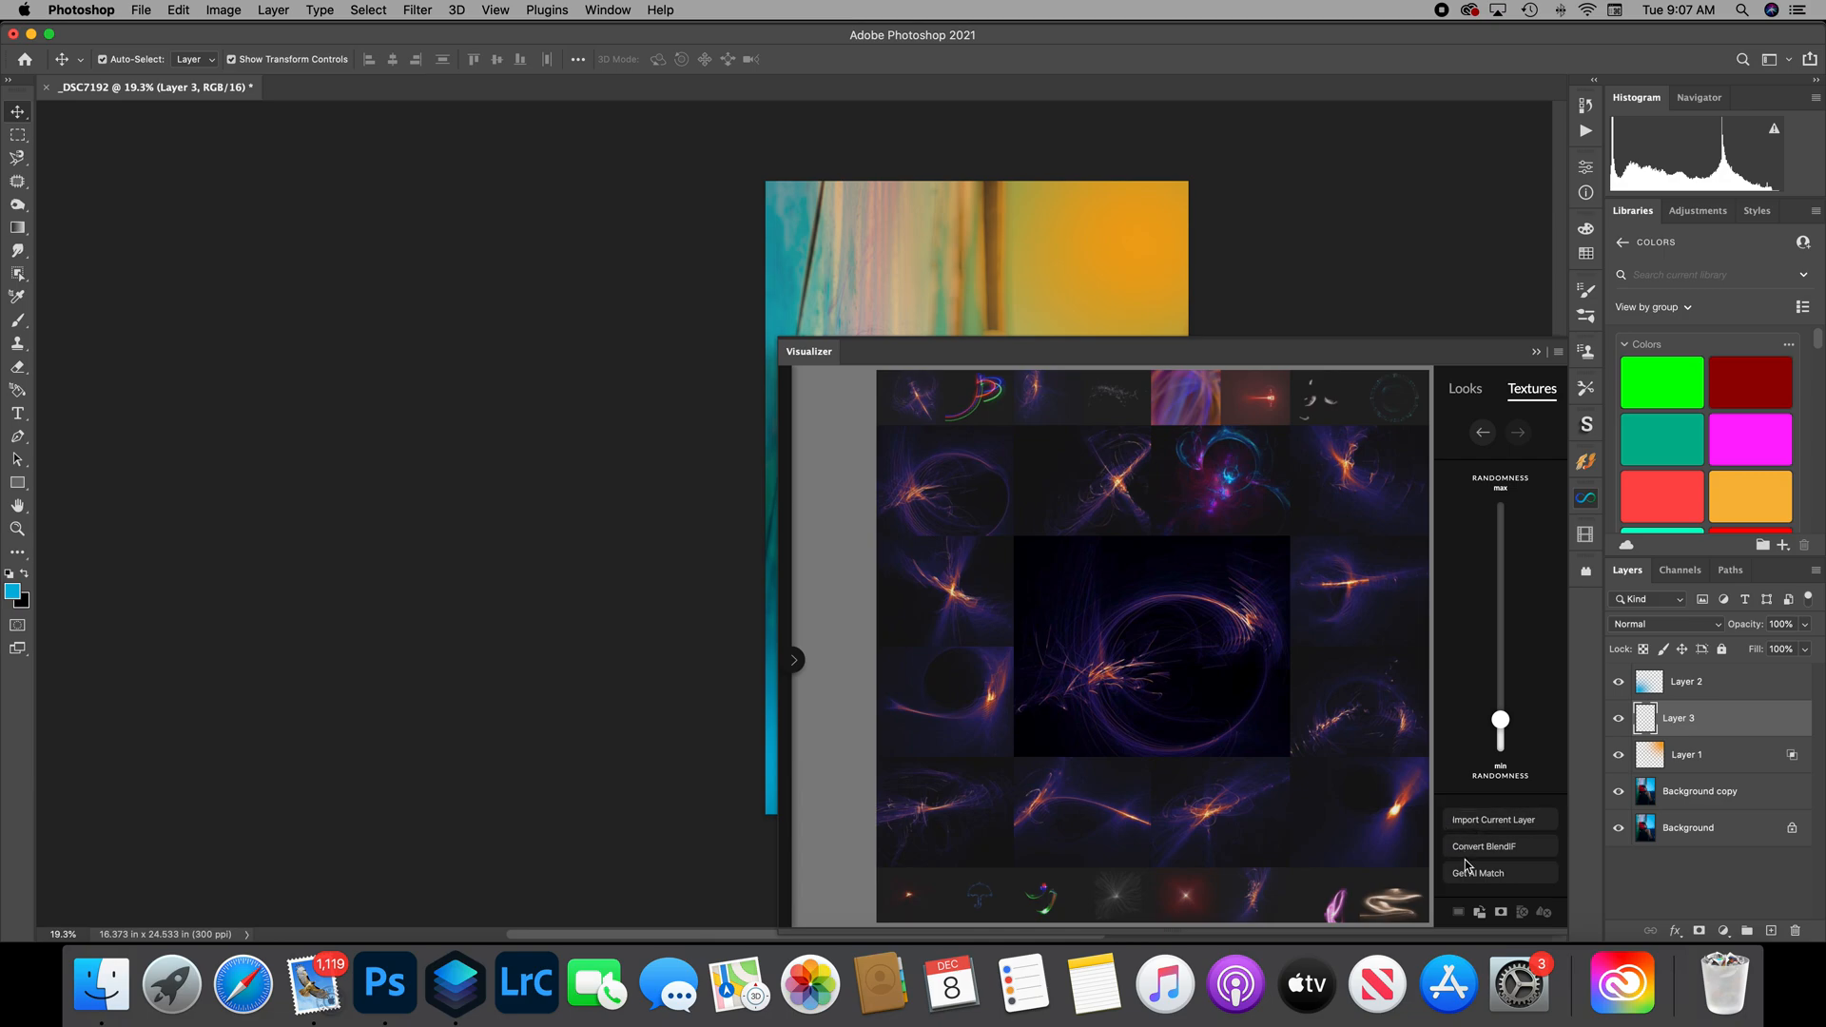
Choose the yellow fractal light texture with the randomness lowered towards minimum, and add it to the photo as a layer.
{"action": "mouse_move", "coordinate": [1049, 749]}
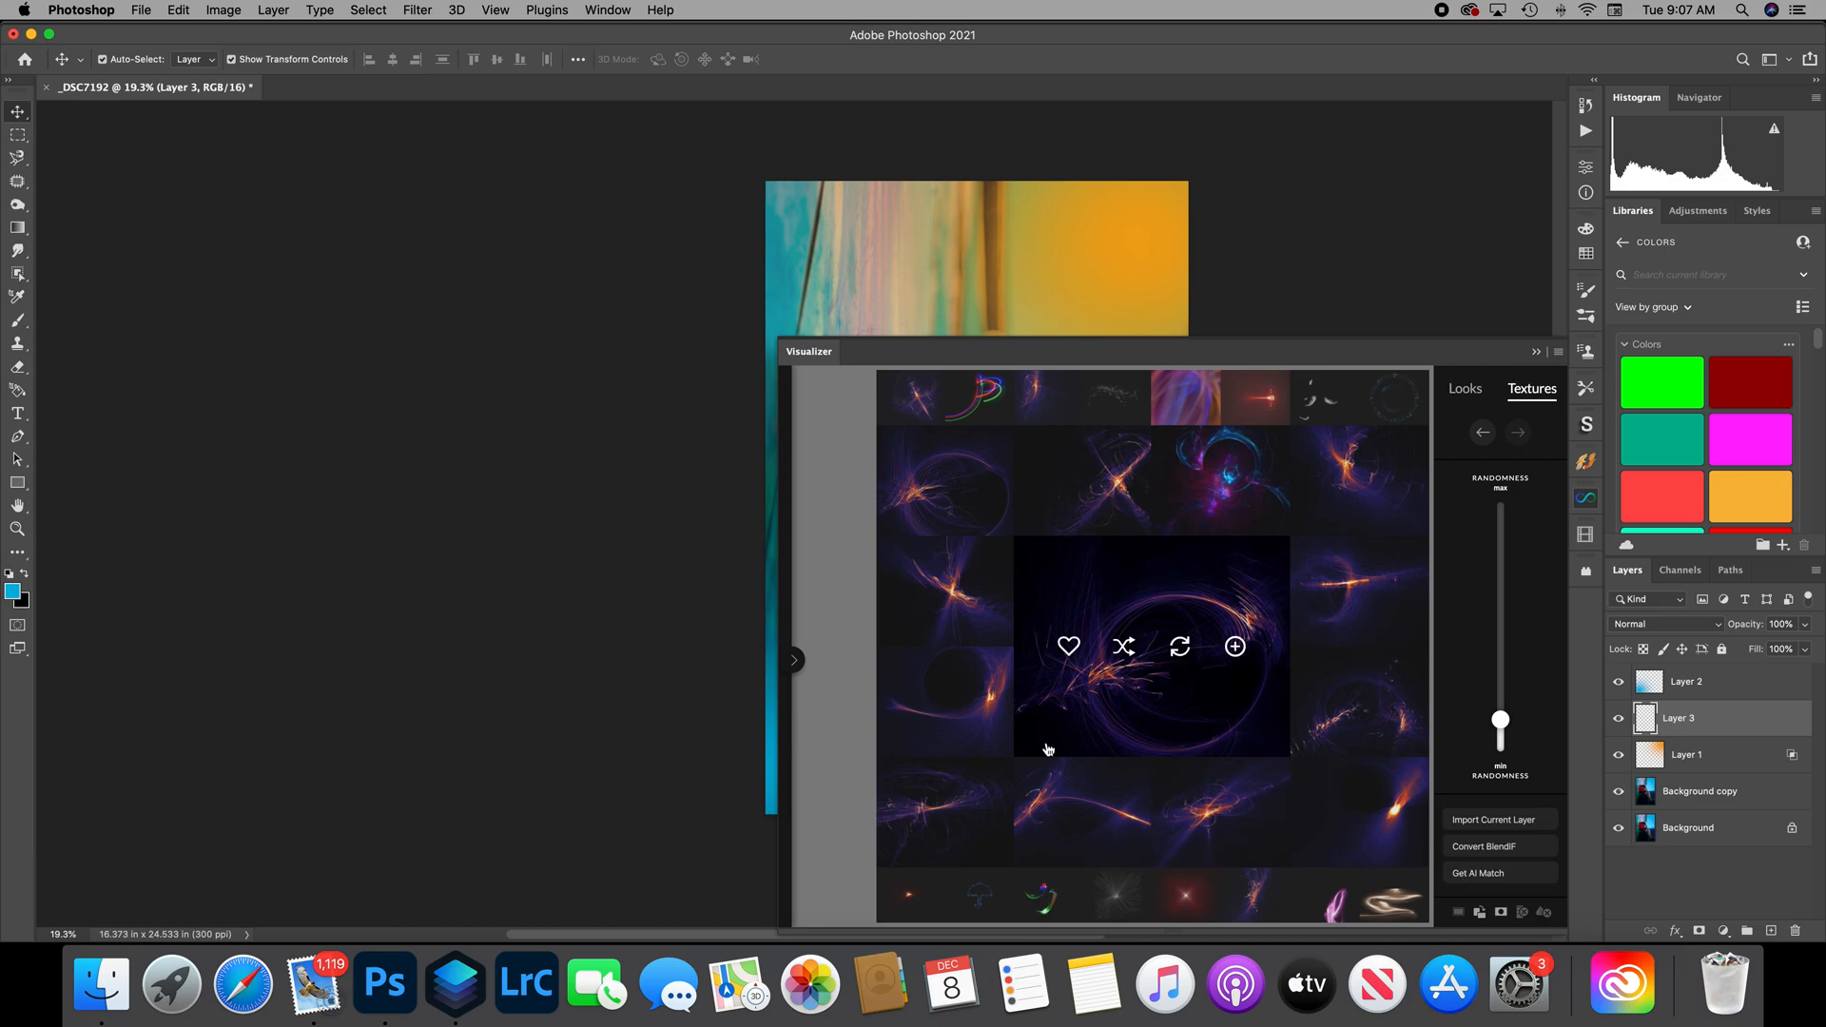
{"action": "left_click", "coordinate": [968, 700]}
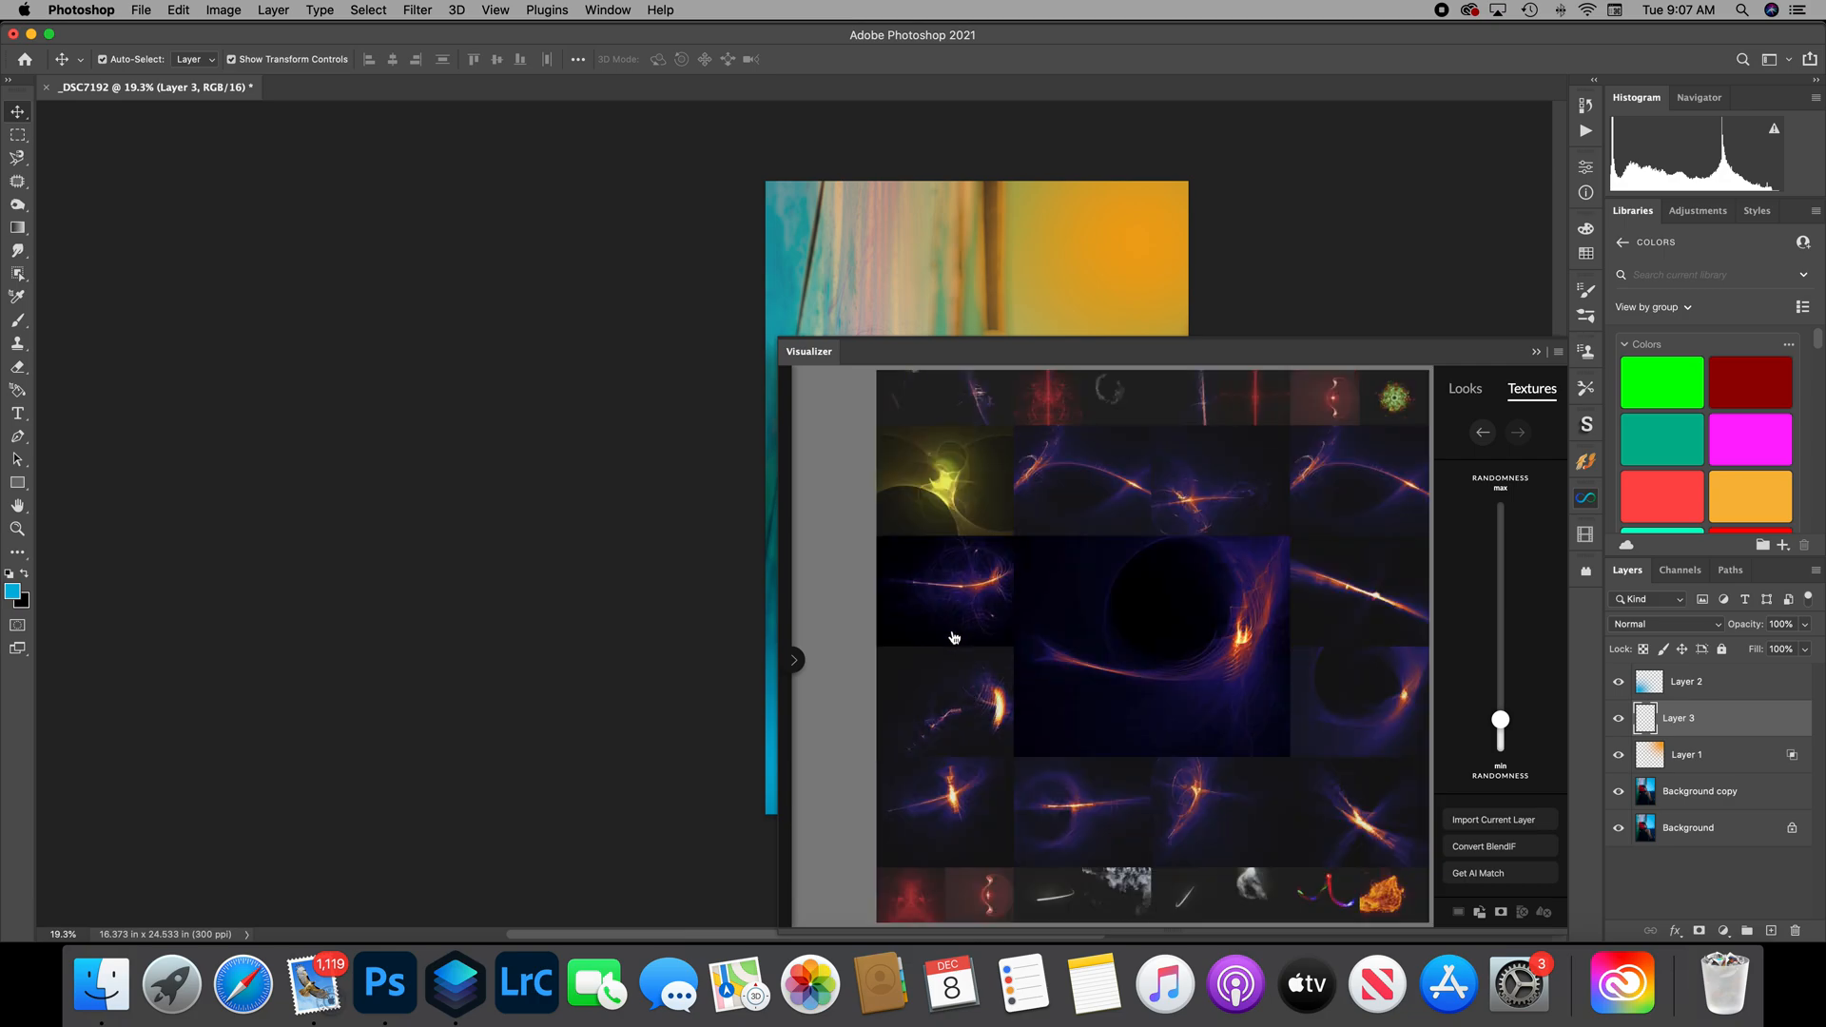
{"action": "left_click", "coordinate": [932, 479]}
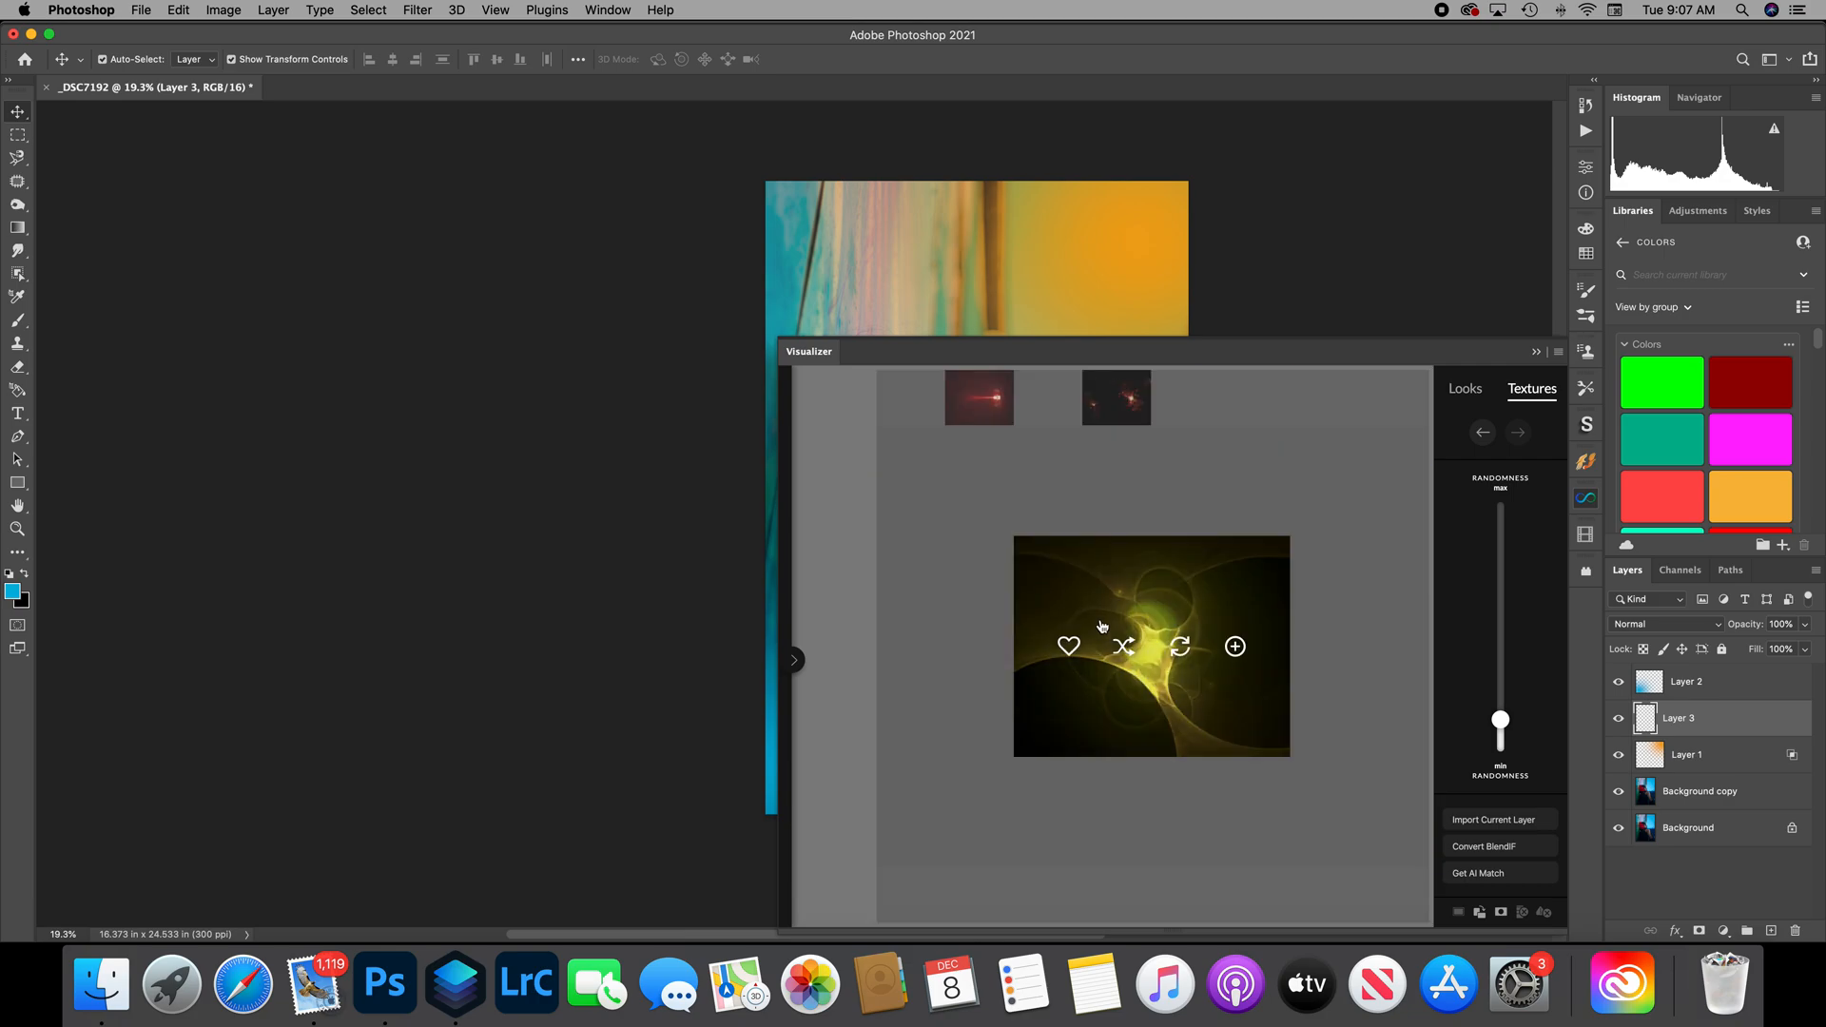
{"action": "left_click_drag", "start_coordinate": [1520, 732], "coordinate": [1521, 742]}
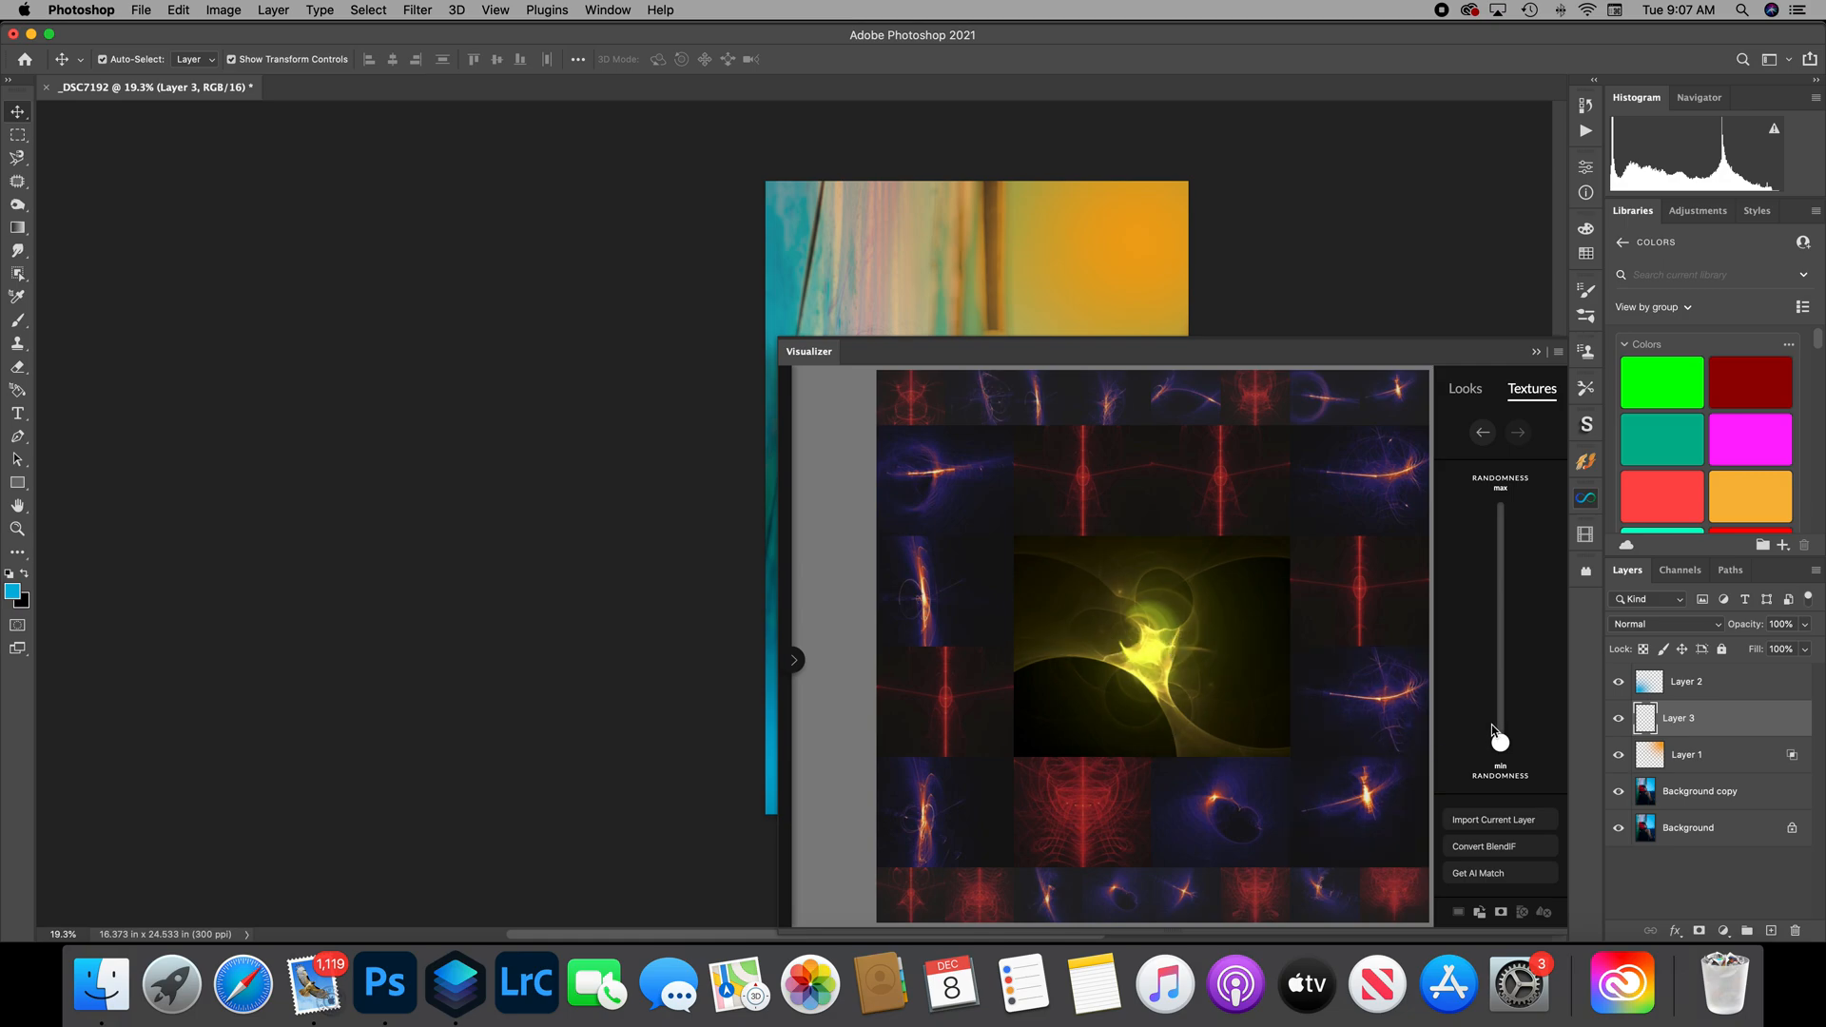
{"action": "mouse_move", "coordinate": [1259, 701]}
{"action": "left_click", "coordinate": [1238, 651]}
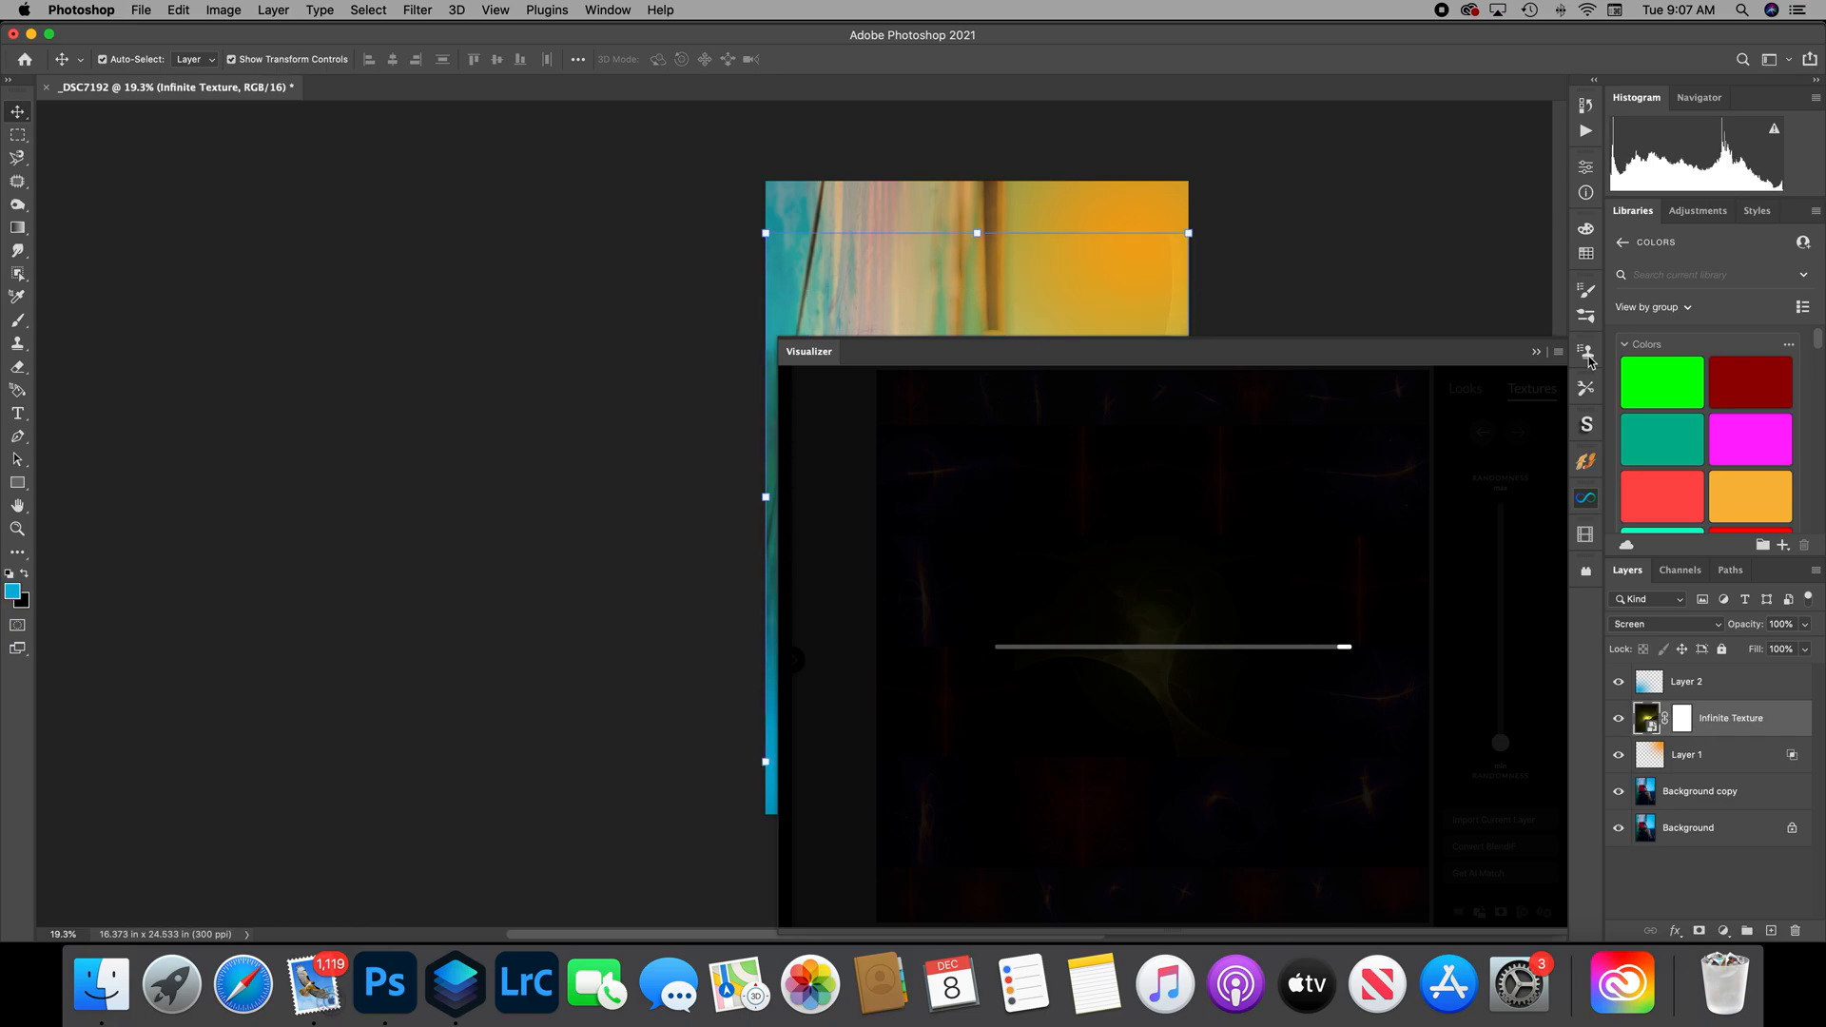
{"action": "left_click", "coordinate": [1533, 353]}
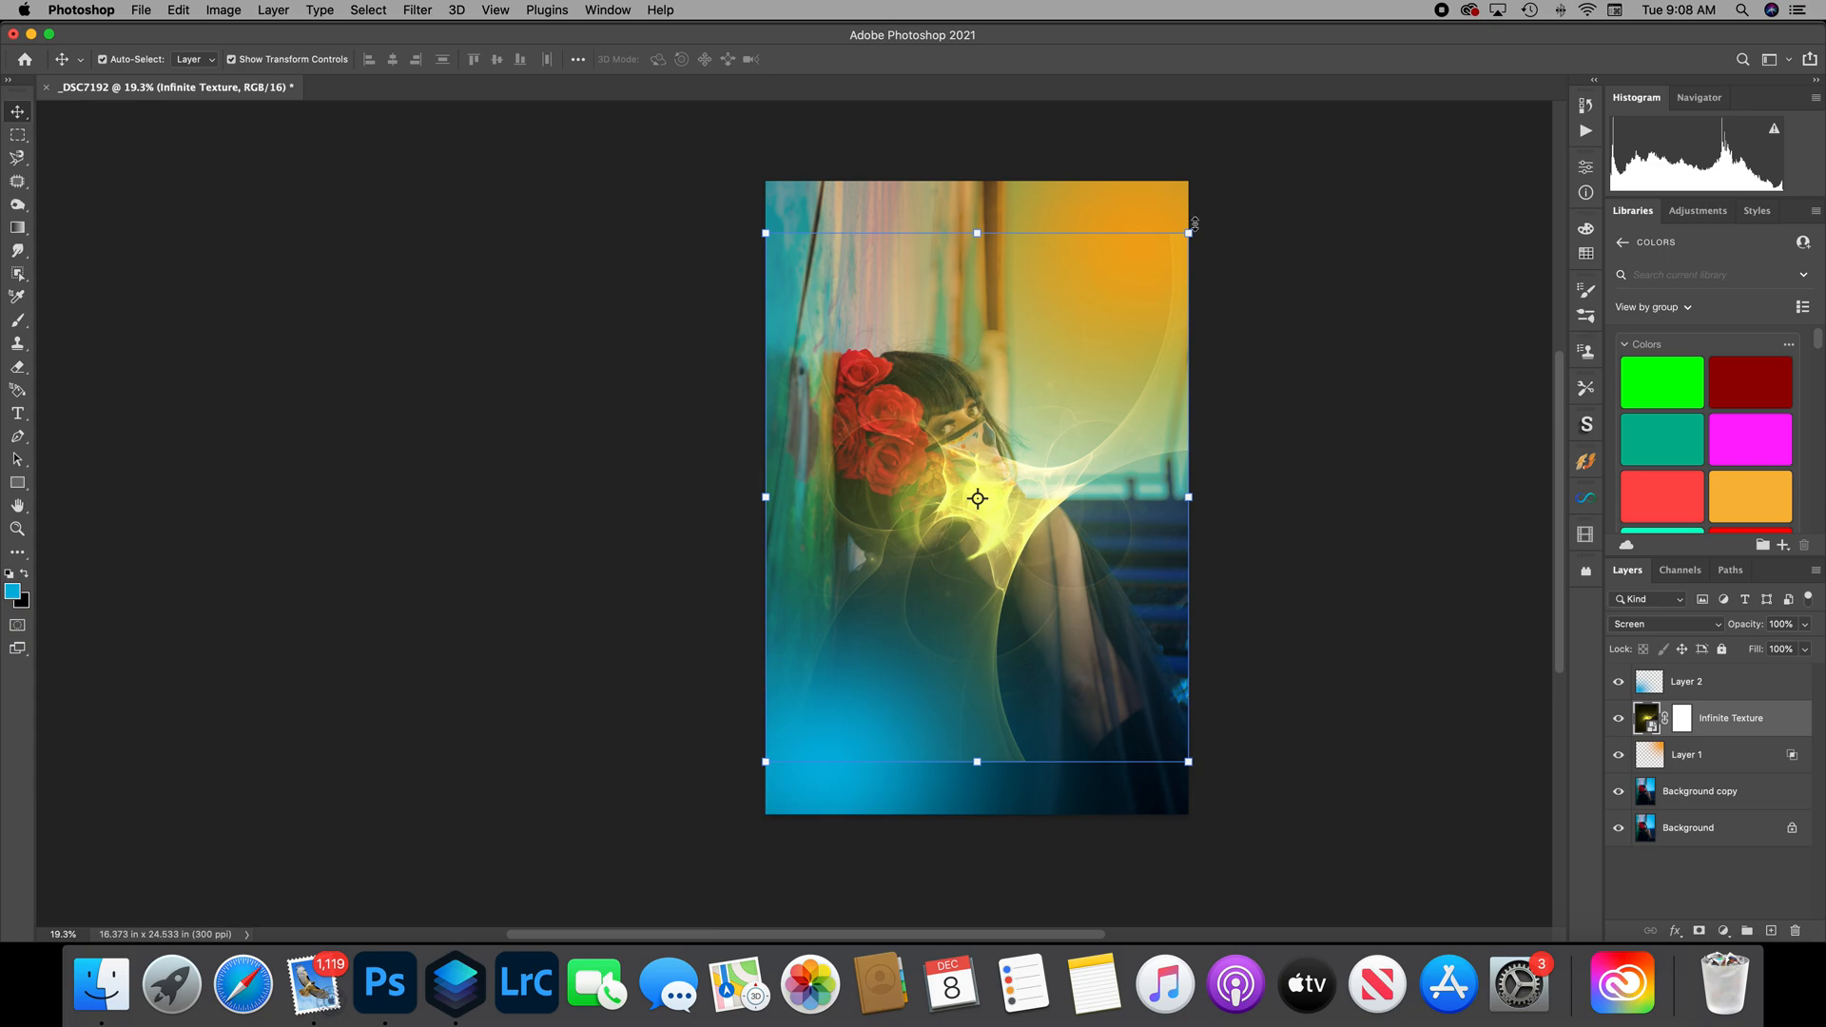
Rotate the yellow texture to about -80° and move its bright centre up into the sky beside the woman's head.
{"action": "left_click_drag", "start_coordinate": [1207, 232], "coordinate": [847, 360]}
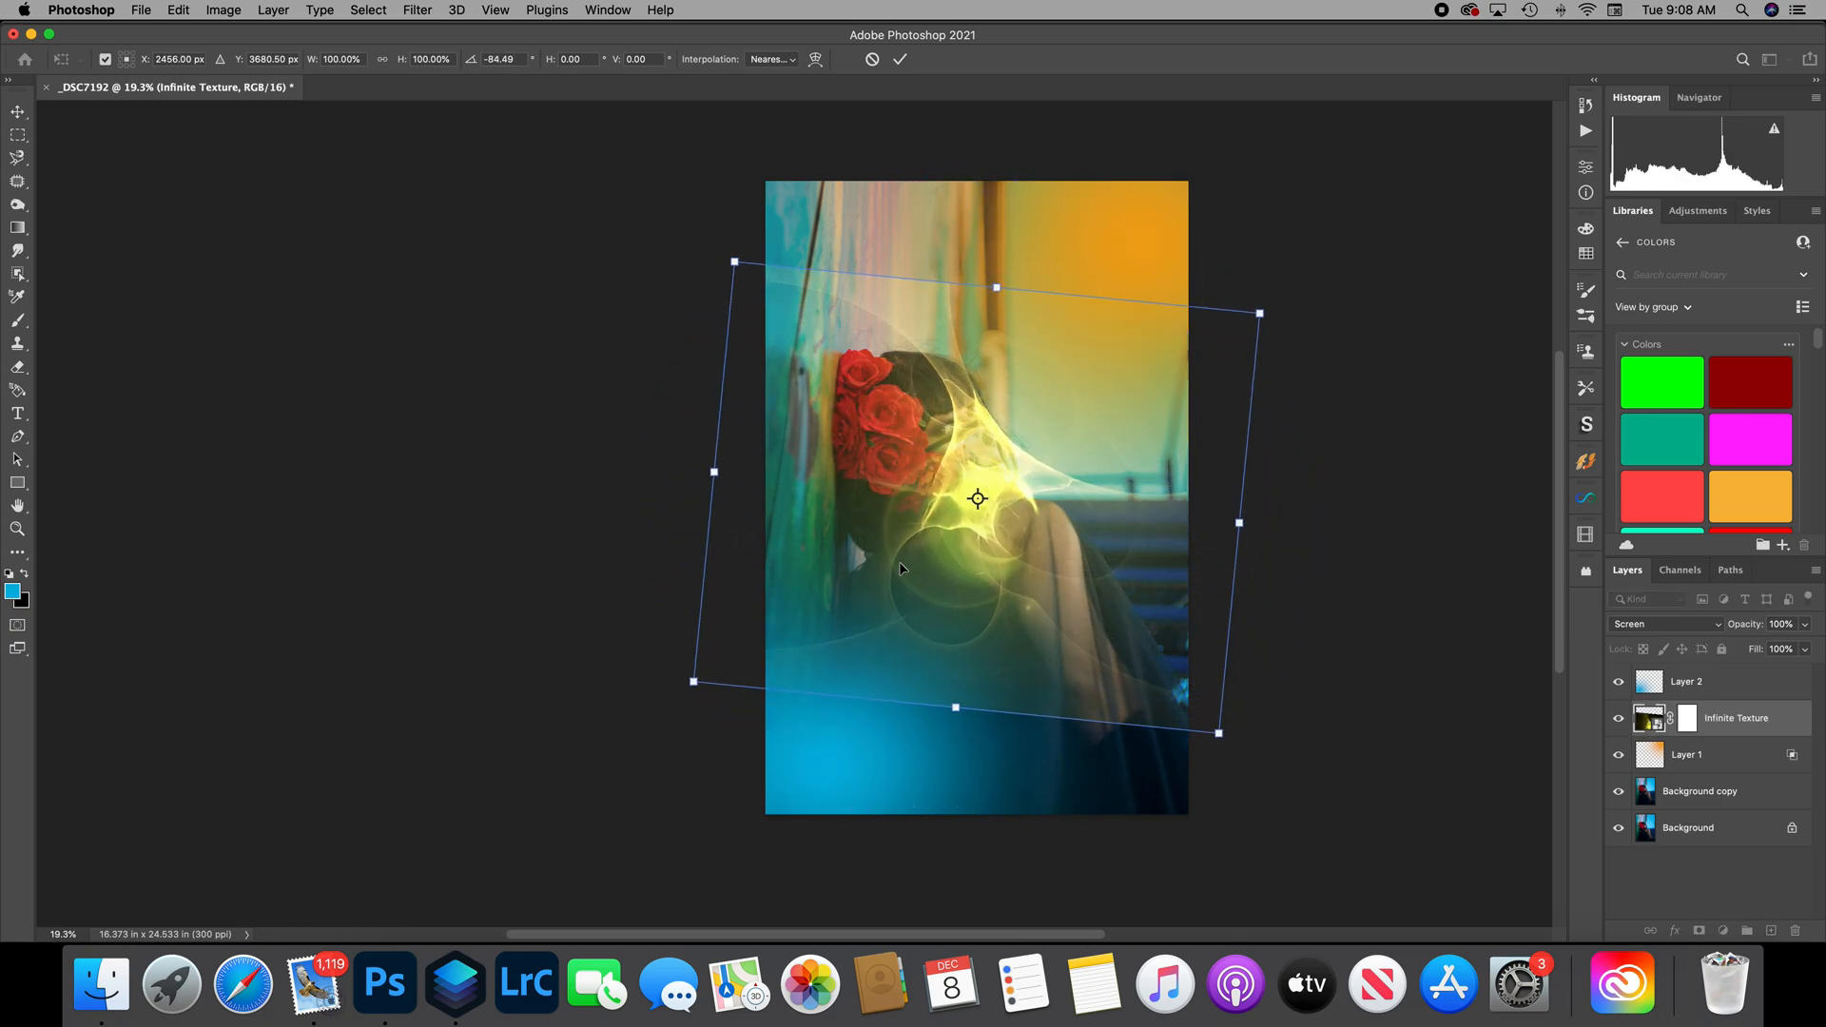
{"action": "left_click_drag", "start_coordinate": [978, 500], "coordinate": [1066, 344]}
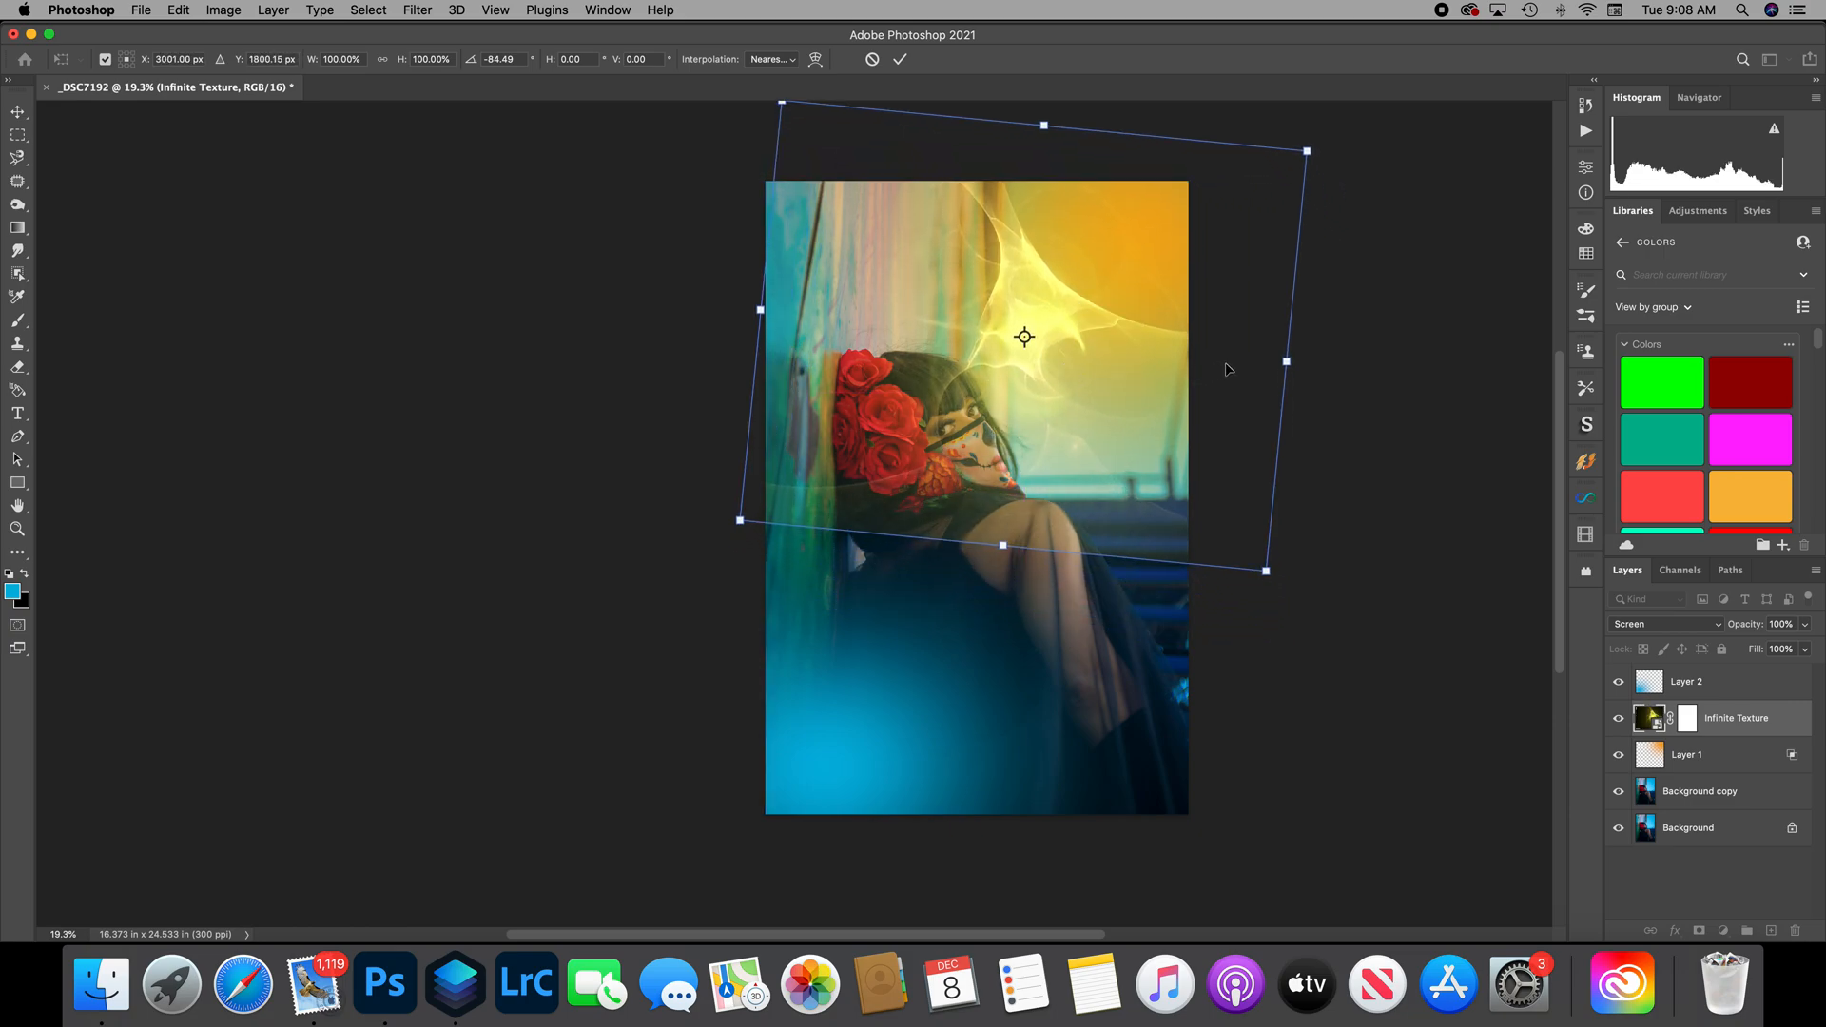
{"action": "left_click_drag", "start_coordinate": [1323, 143], "coordinate": [1183, 257]}
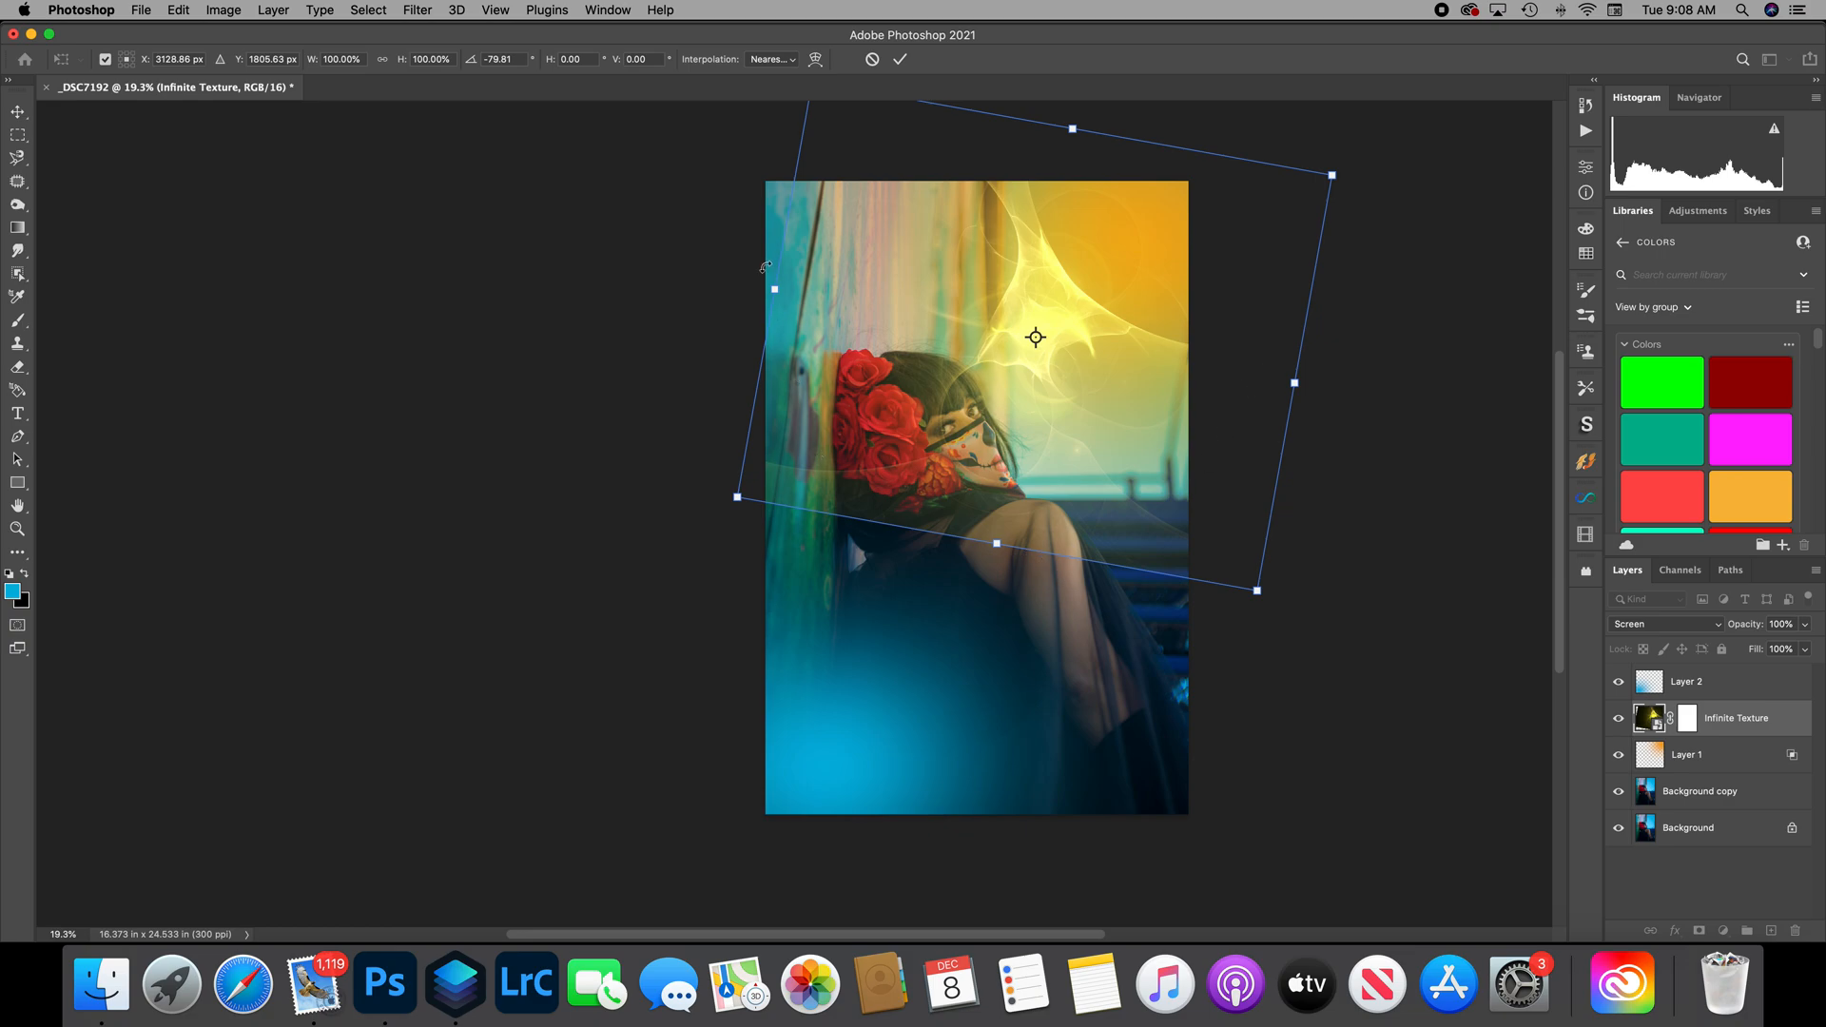
Stretch the yellow texture to about 115% width and 110% height and nudge it slightly down and to the right.
{"action": "left_click_drag", "start_coordinate": [776, 290], "coordinate": [721, 279]}
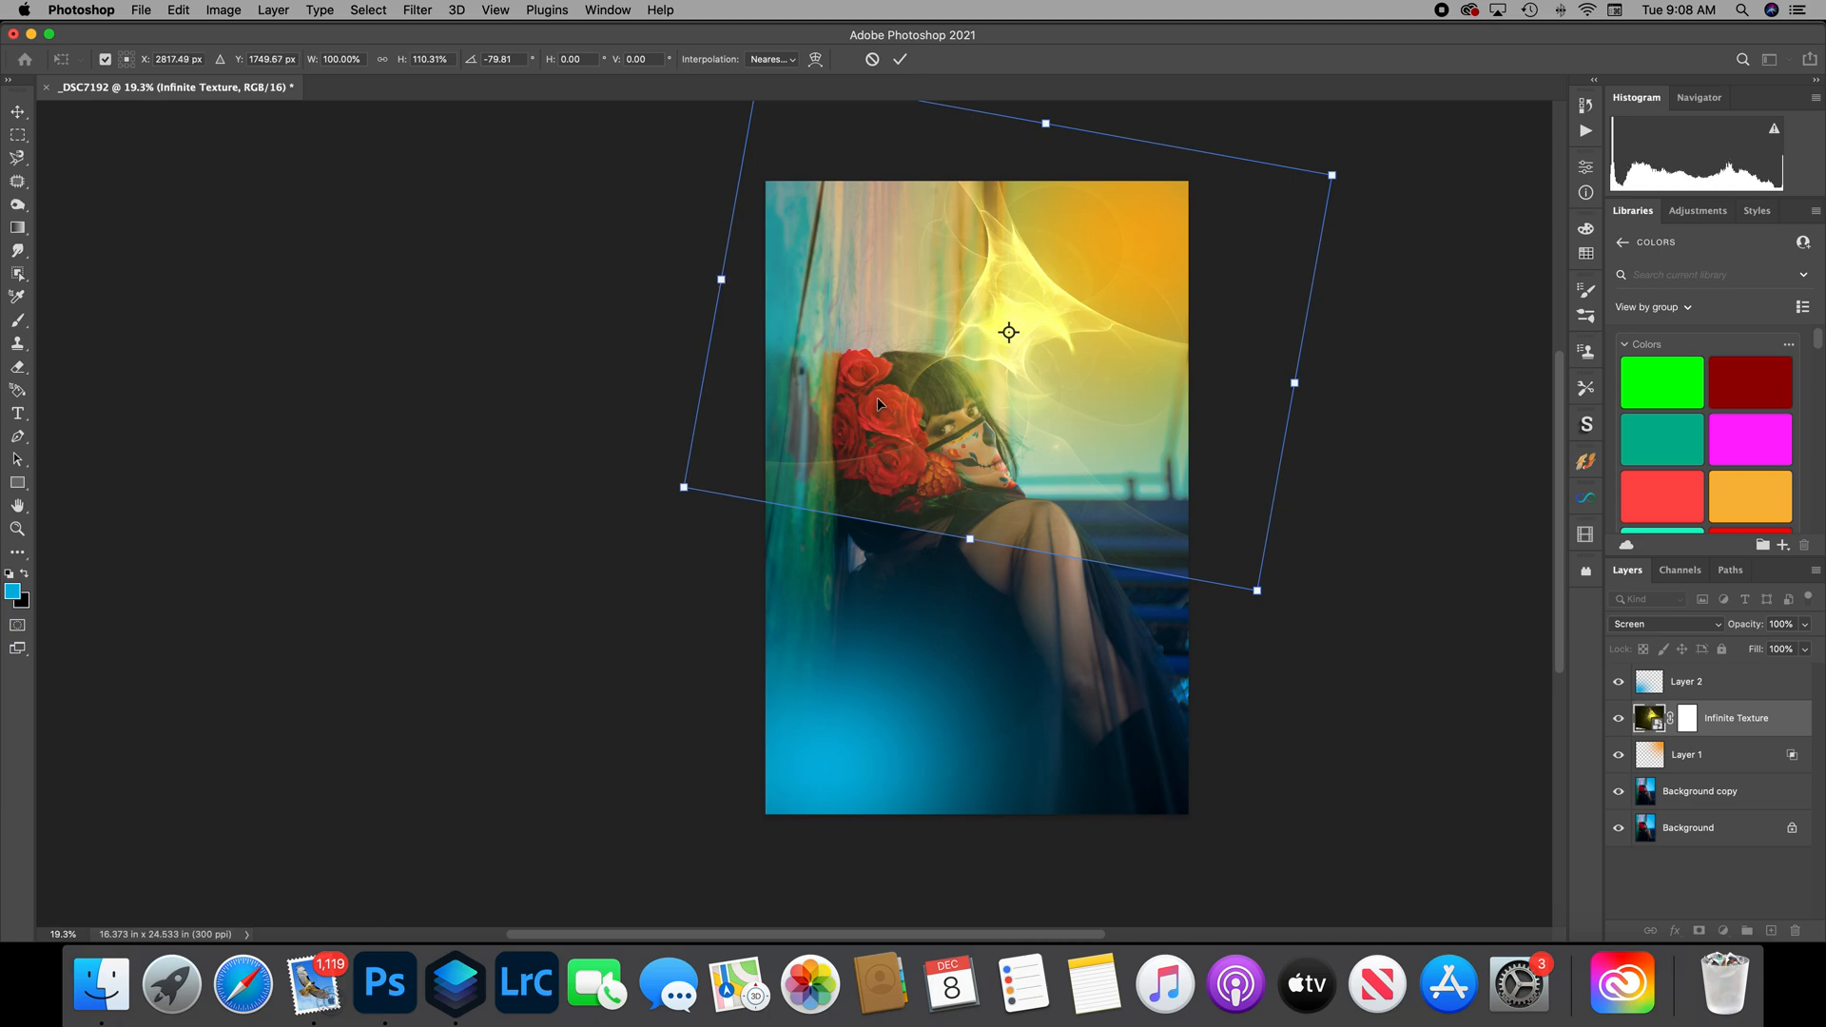
{"action": "left_click_drag", "start_coordinate": [969, 540], "coordinate": [958, 603]}
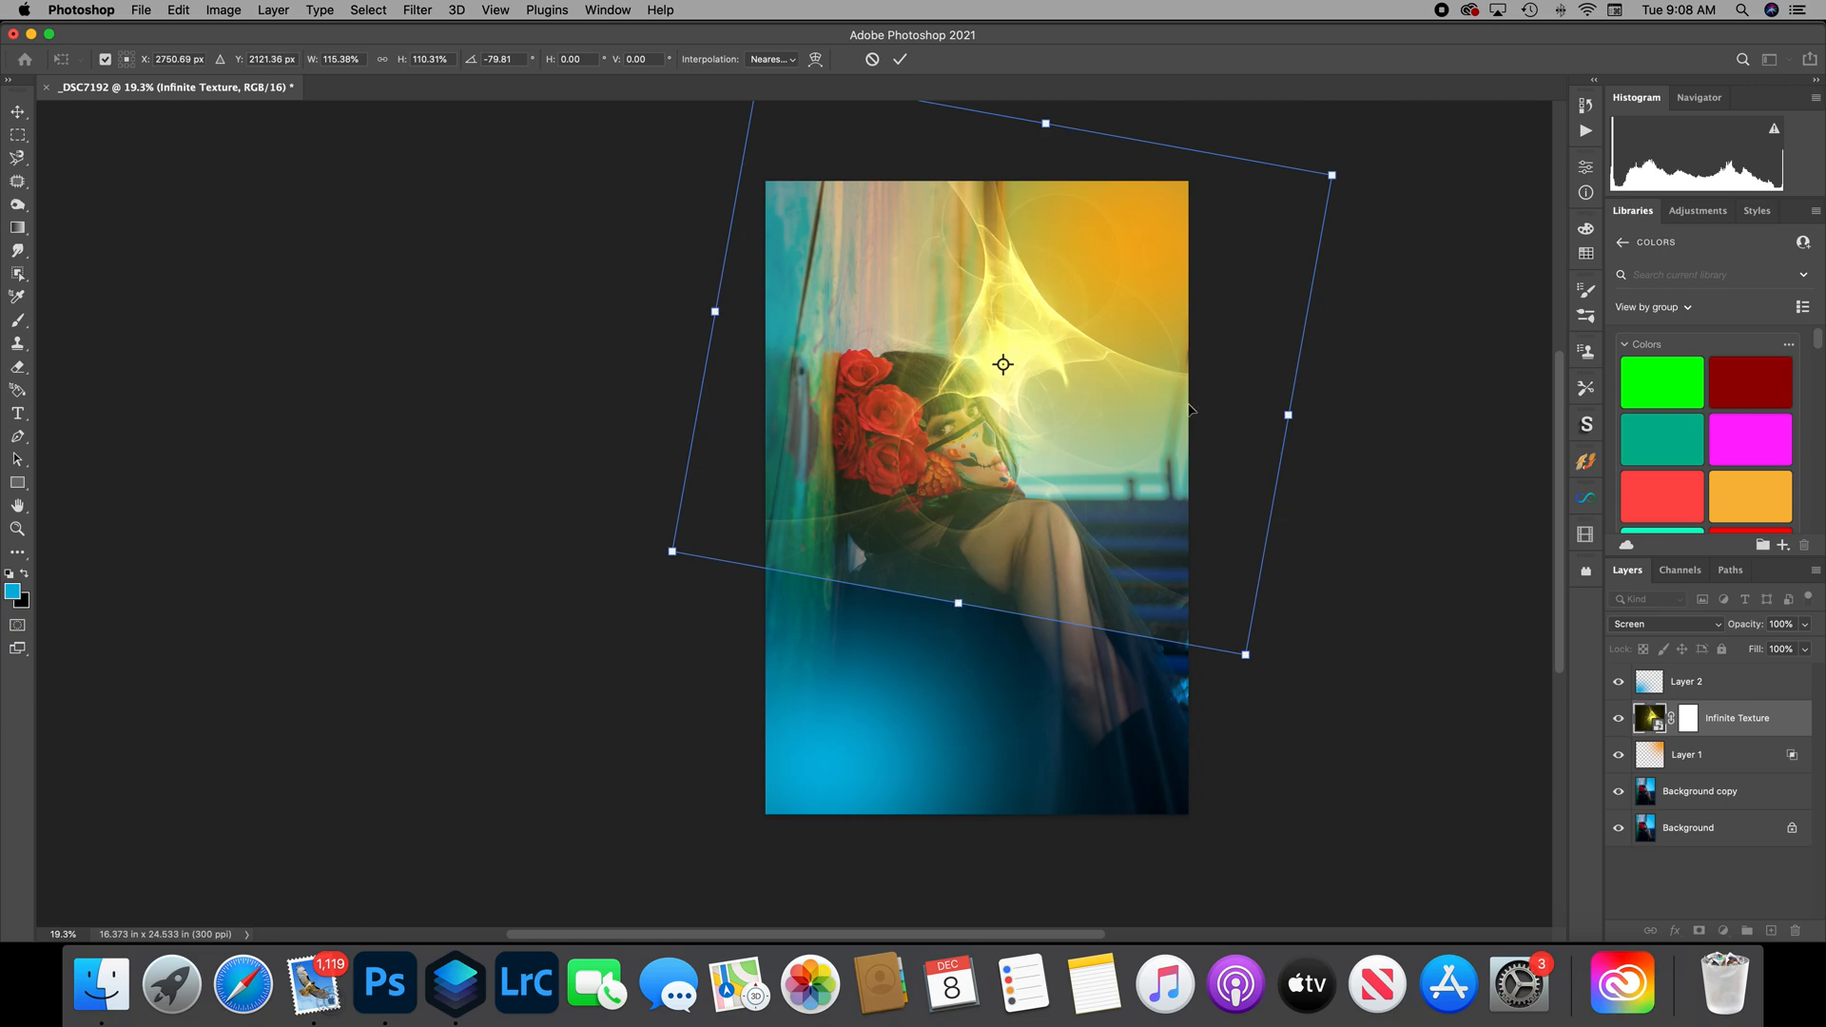
{"action": "scroll", "coordinate": [1055, 361], "scroll_direction": "up", "scroll_amount": 2}
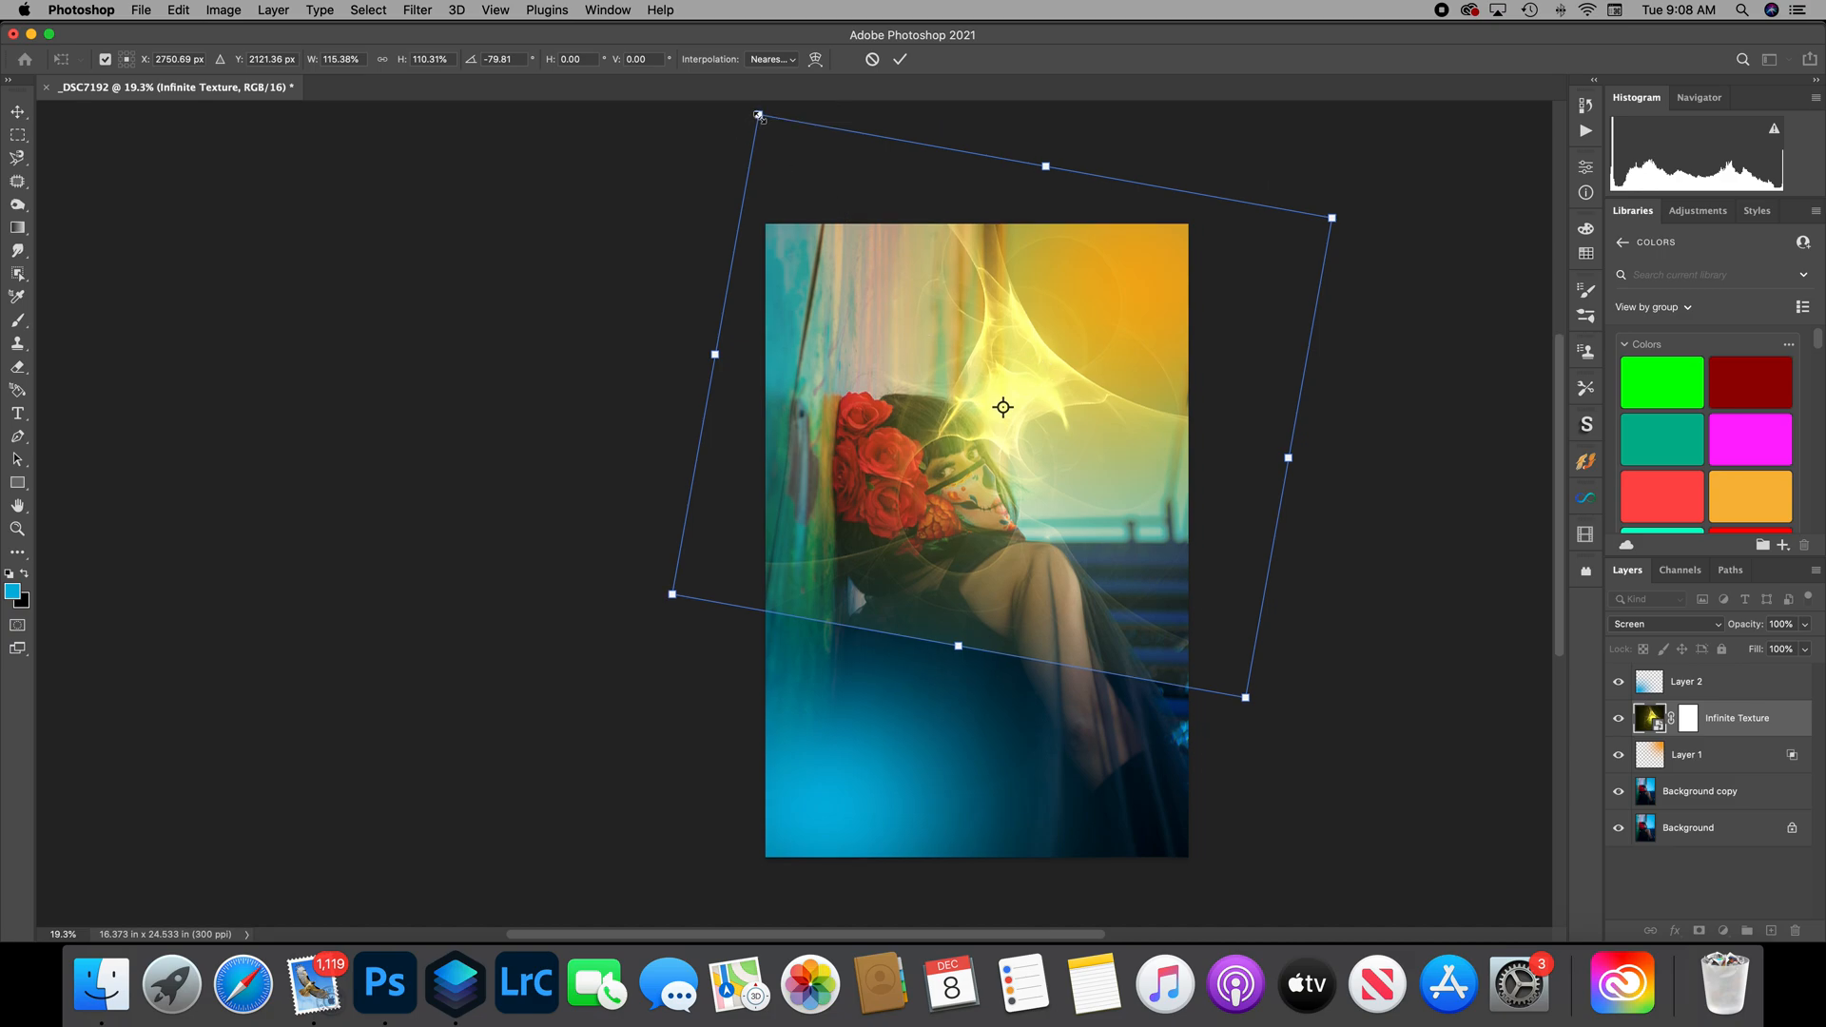
{"action": "left_click_drag", "start_coordinate": [817, 202], "coordinate": [824, 208]}
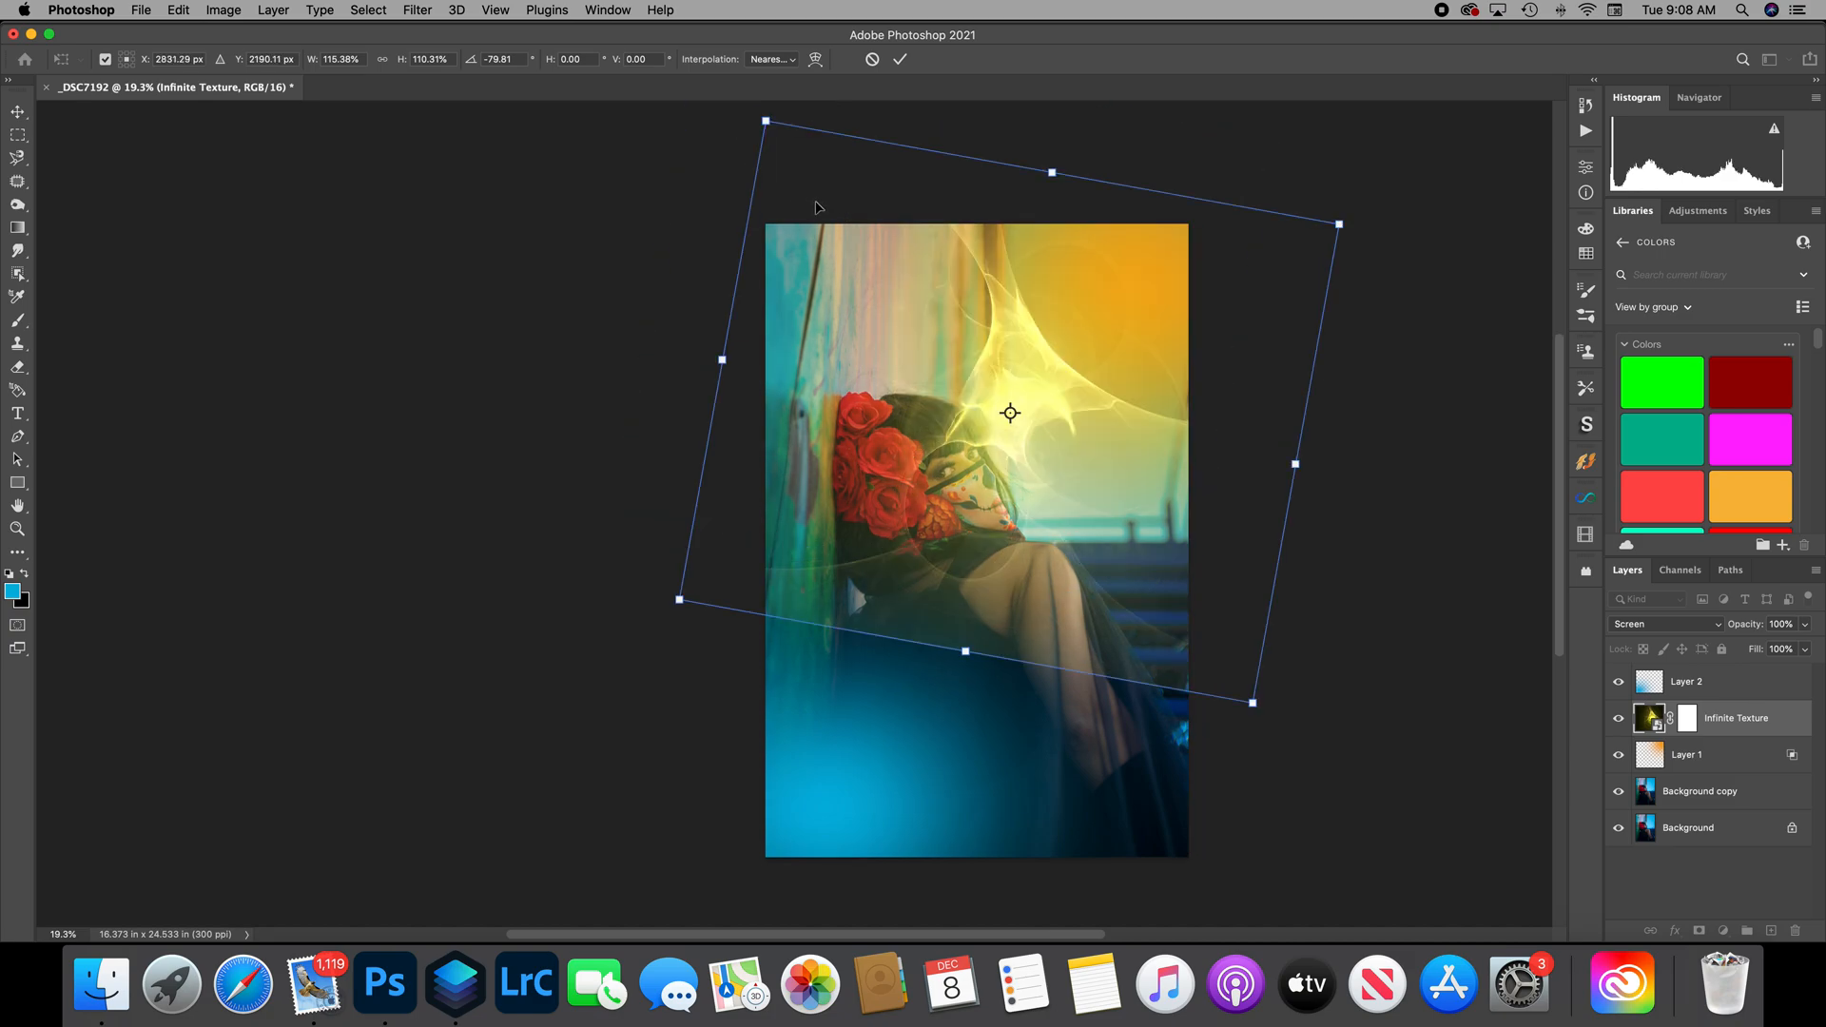
Try to warp the yellow texture while its layer mask is still linked.
{"action": "right_click", "coordinate": [851, 249]}
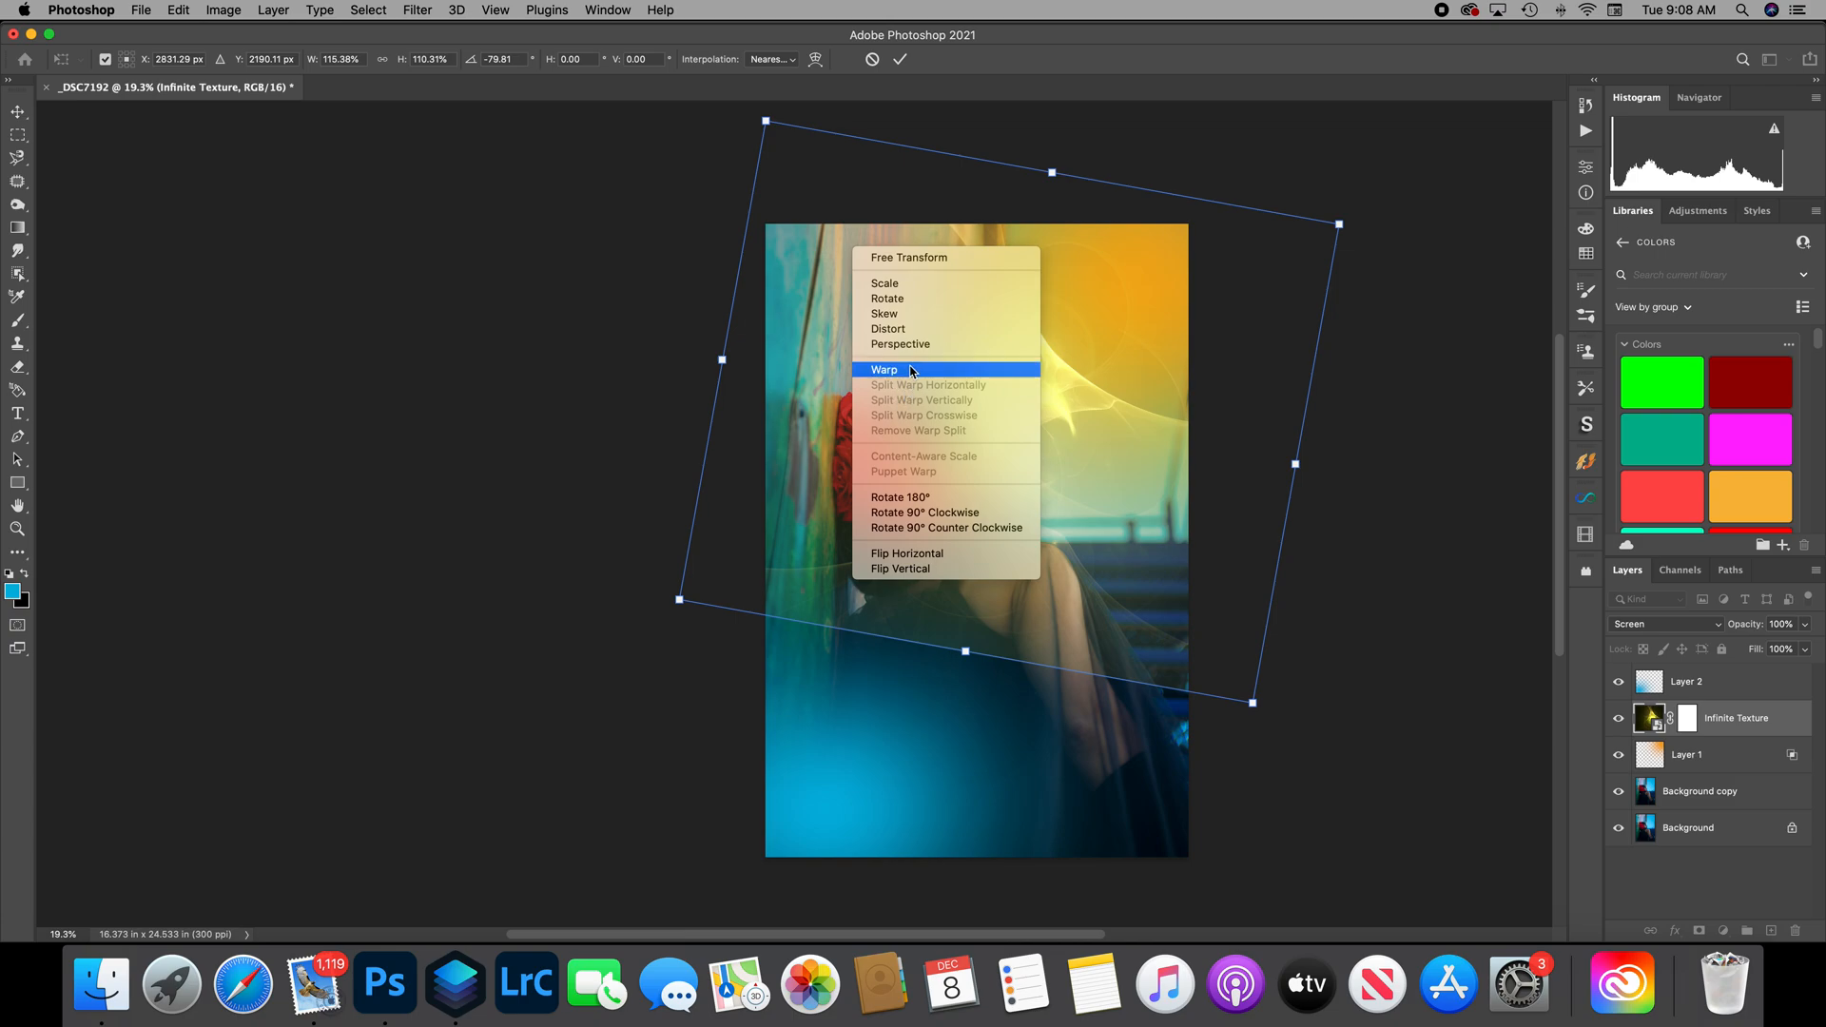
{"action": "left_click", "coordinate": [911, 370]}
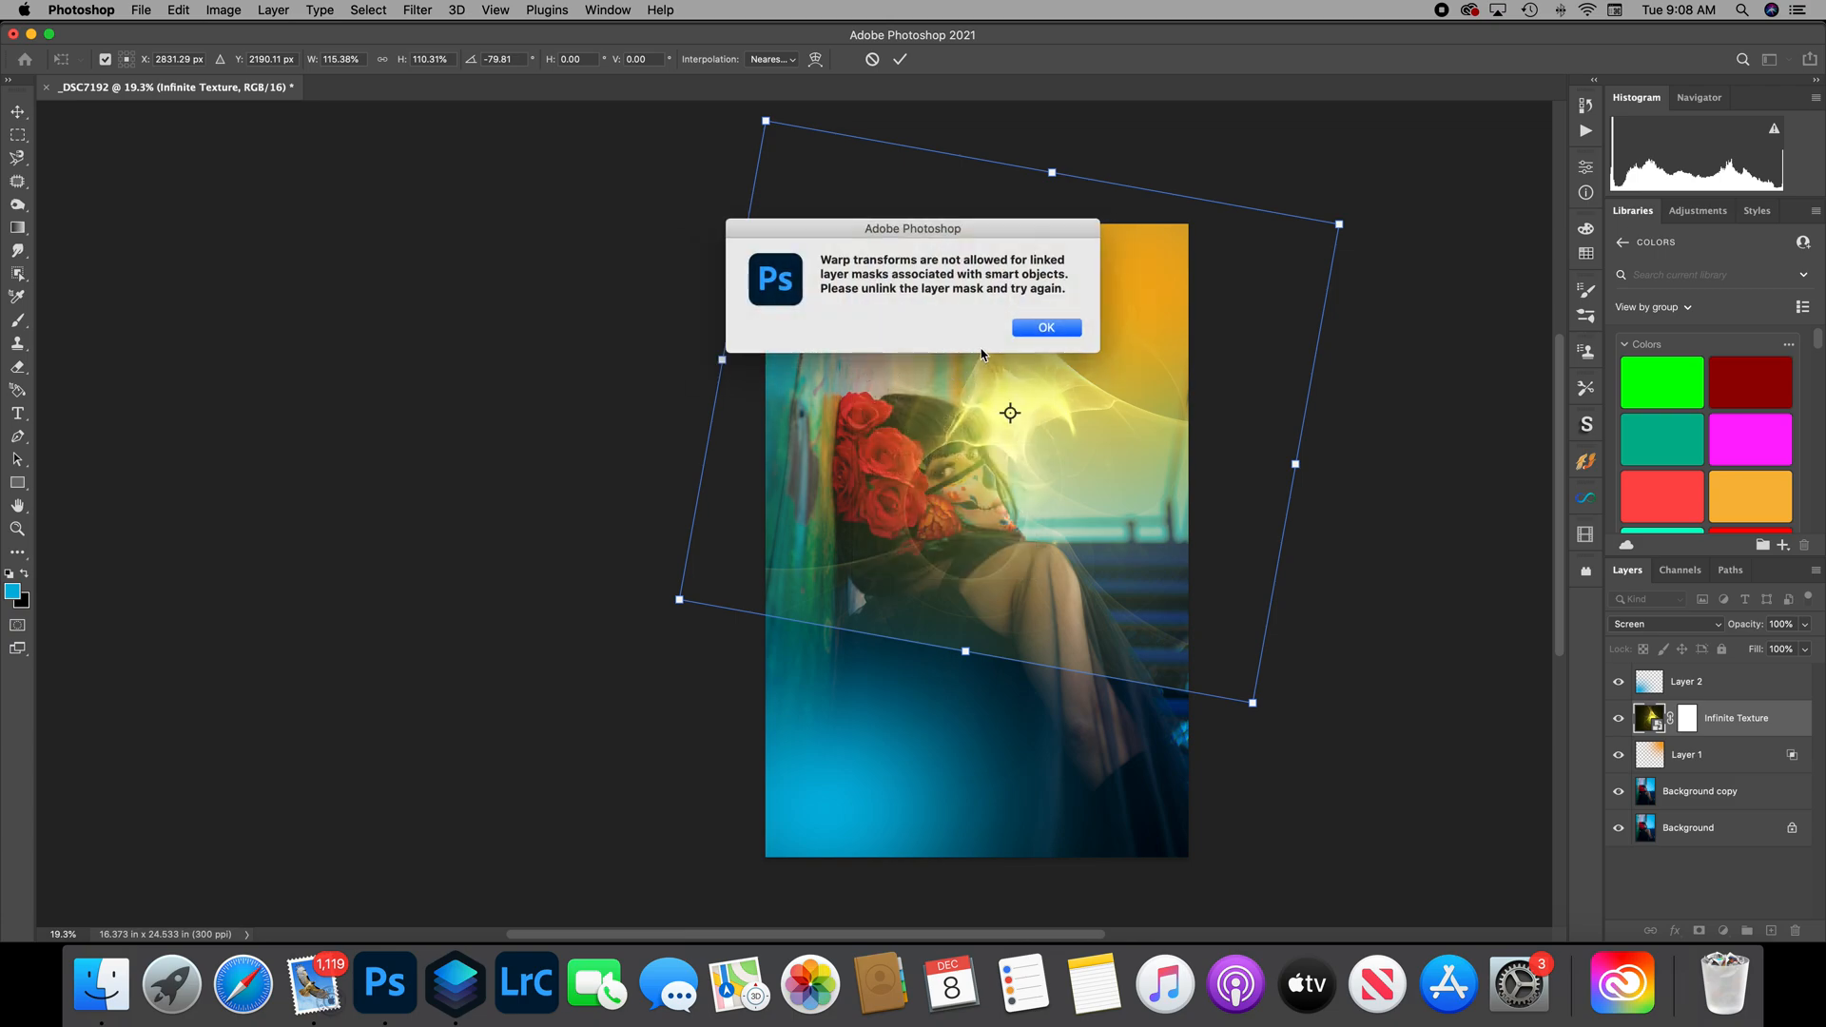
{"action": "left_click", "coordinate": [1050, 330]}
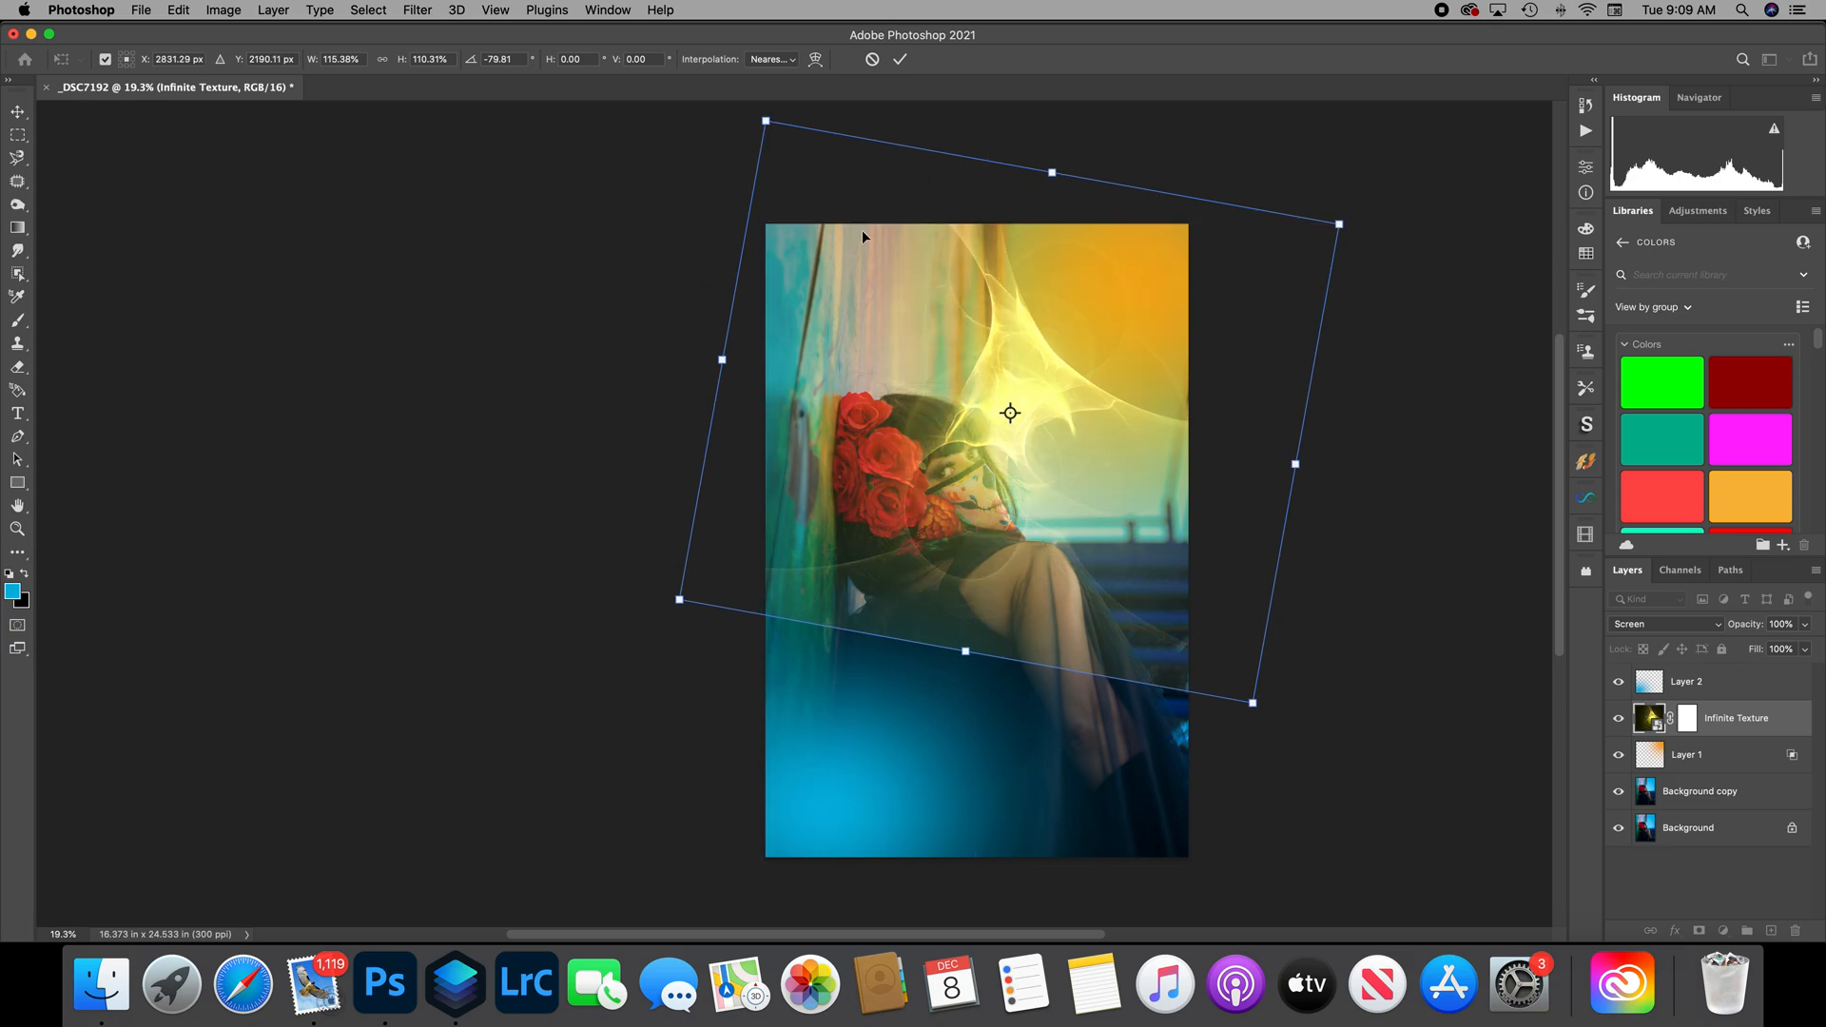
{"action": "right_click", "coordinate": [921, 284]}
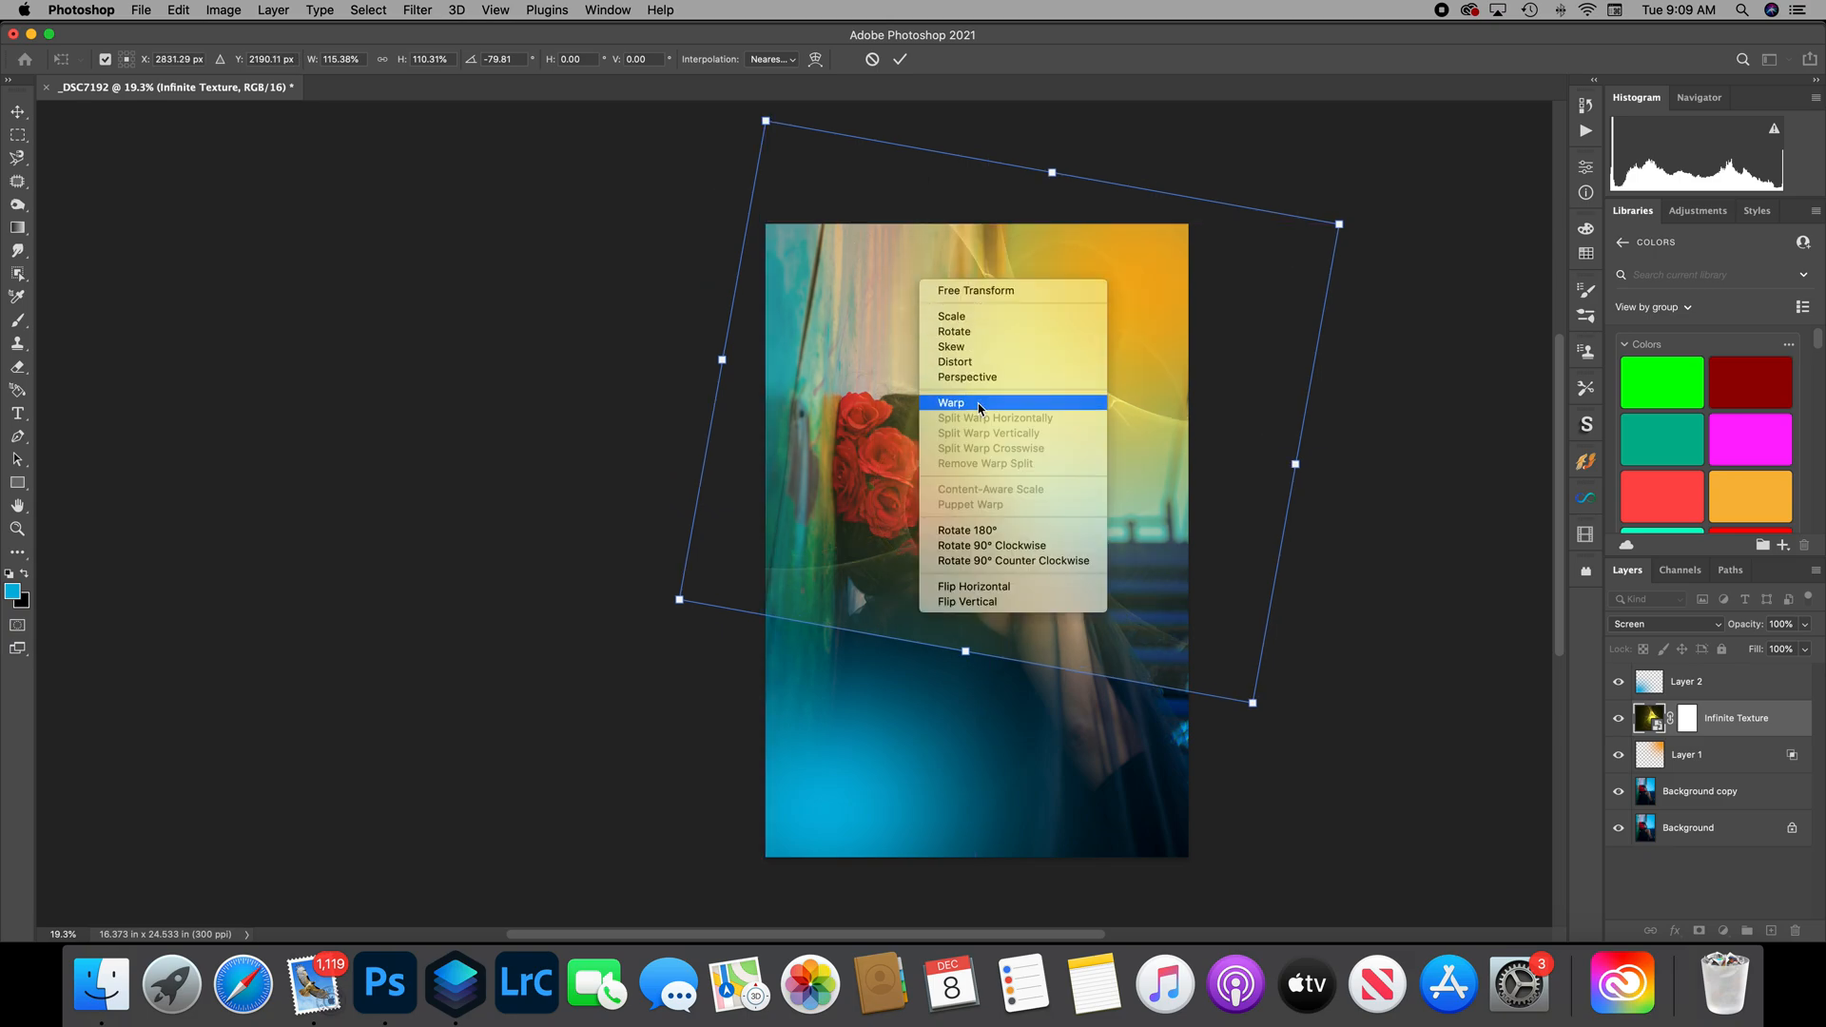
{"action": "left_click", "coordinate": [980, 408]}
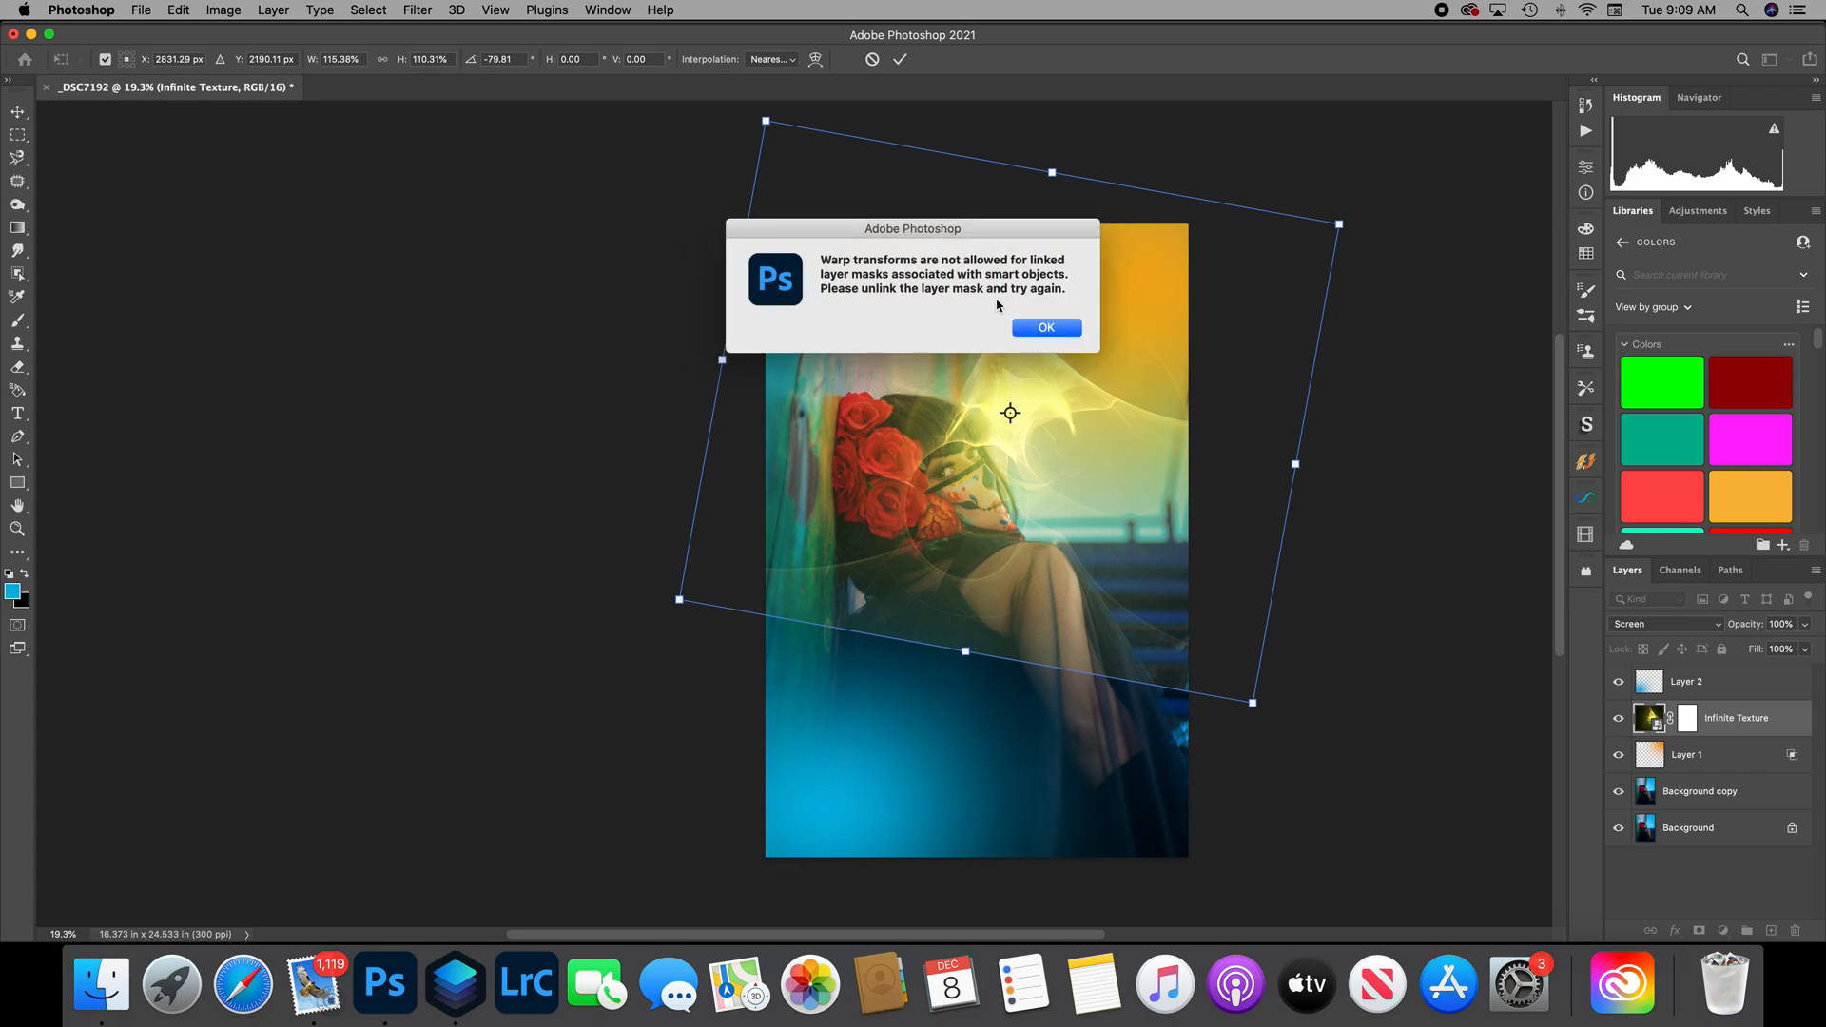
{"action": "left_click", "coordinate": [1037, 330]}
{"action": "left_click_drag", "start_coordinate": [766, 121], "coordinate": [766, 121]}
{"action": "left_click_drag", "start_coordinate": [820, 202], "coordinate": [820, 201]}
Apply a Perspective transform to the yellow texture, narrowing its upper edge and shifting that edge right over the sky.
{"action": "right_click", "coordinate": [858, 264]}
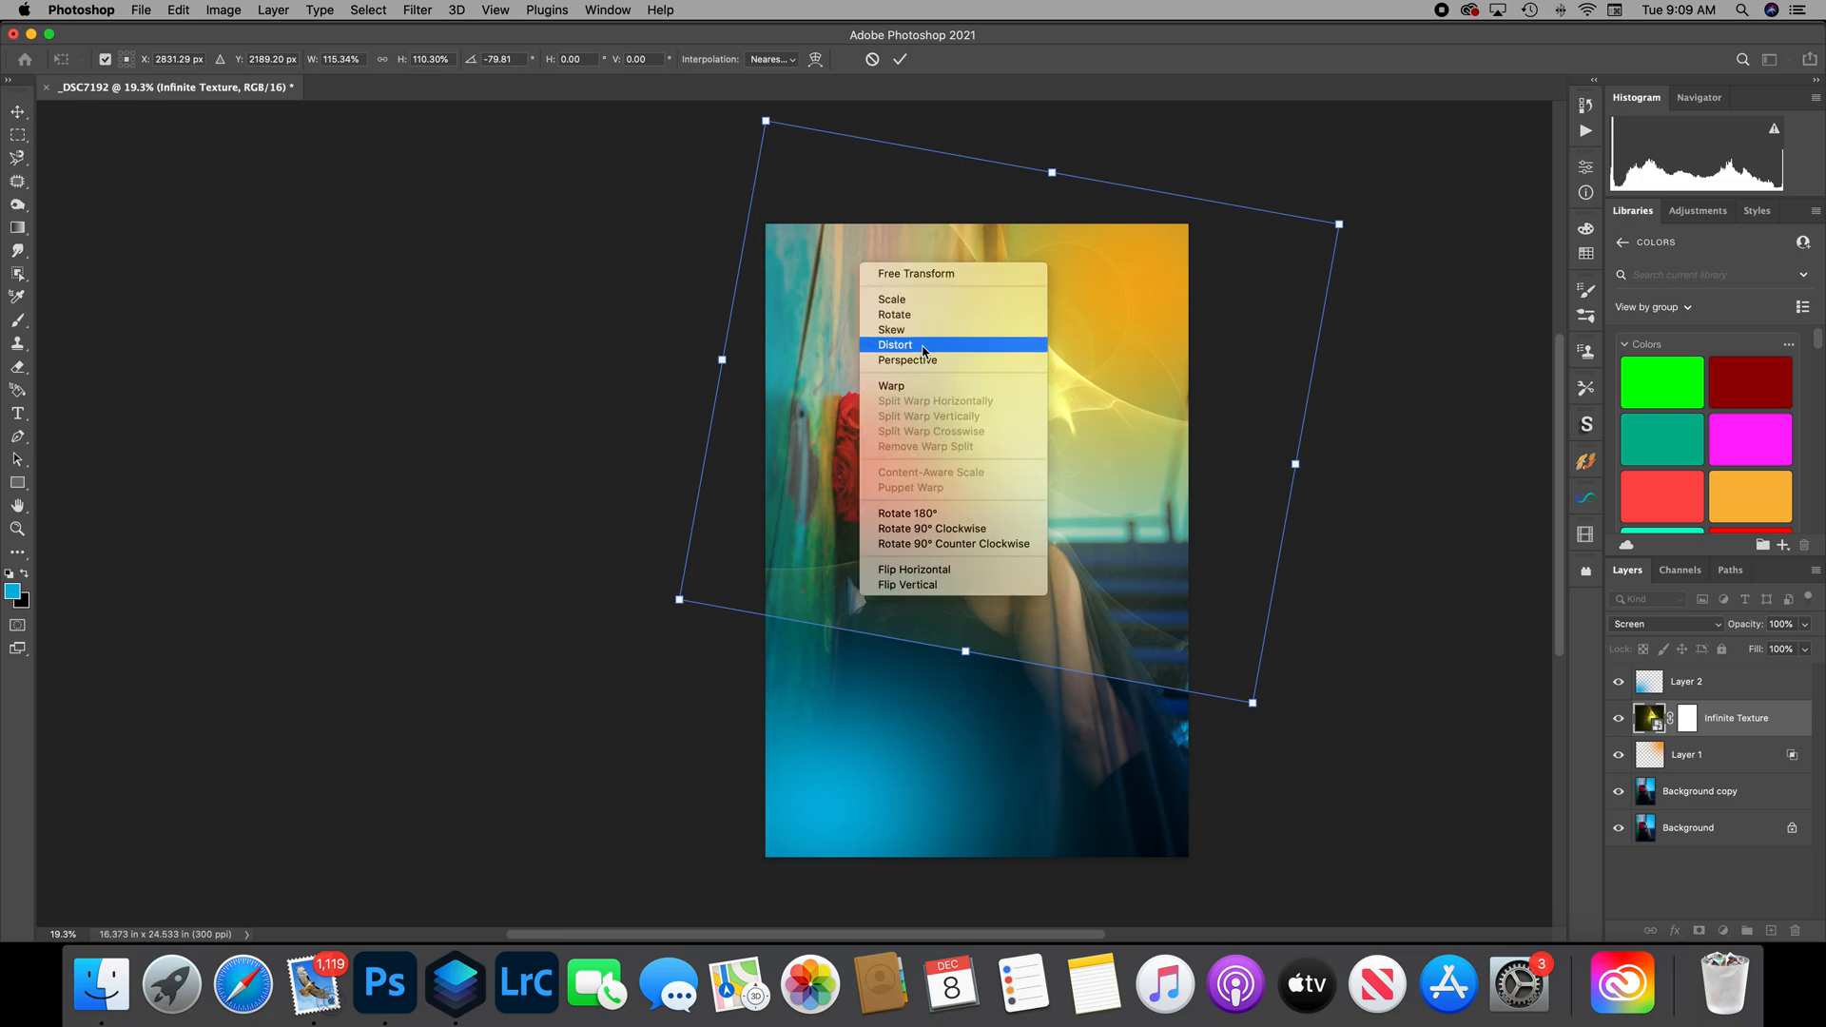
{"action": "left_click", "coordinate": [908, 360]}
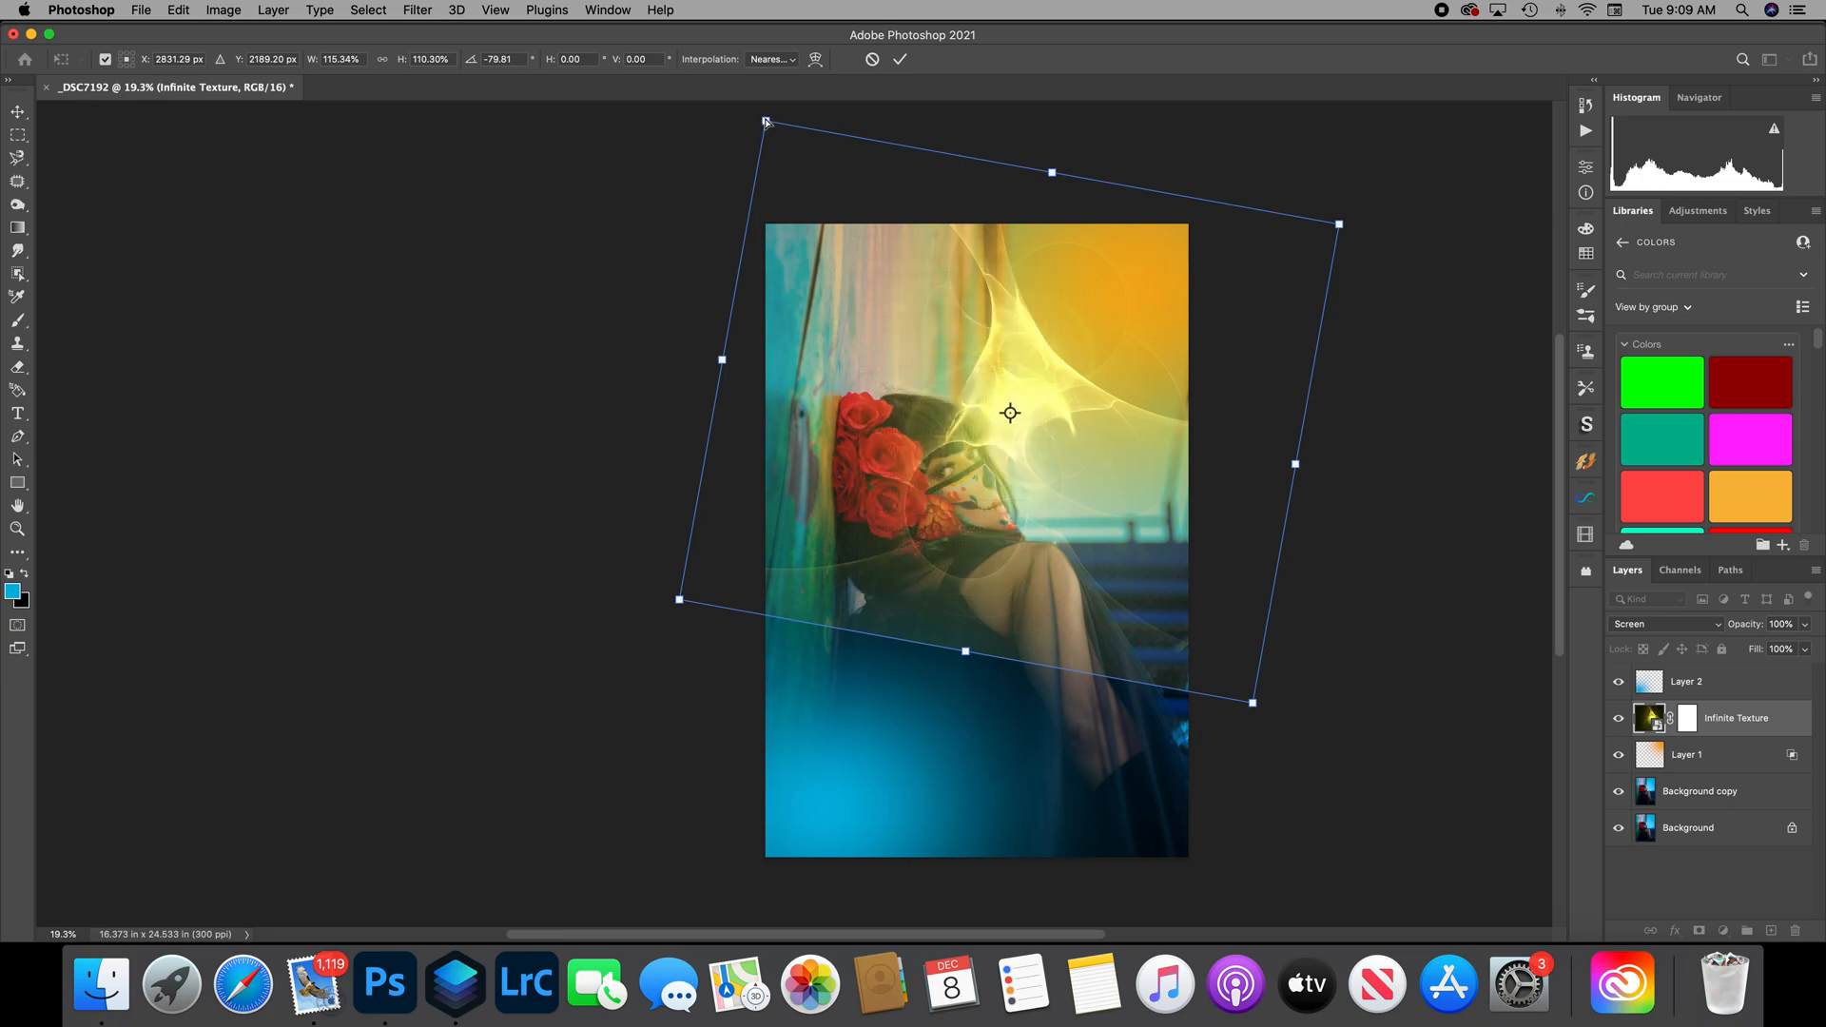
{"action": "left_click_drag", "start_coordinate": [769, 143], "coordinate": [886, 172]}
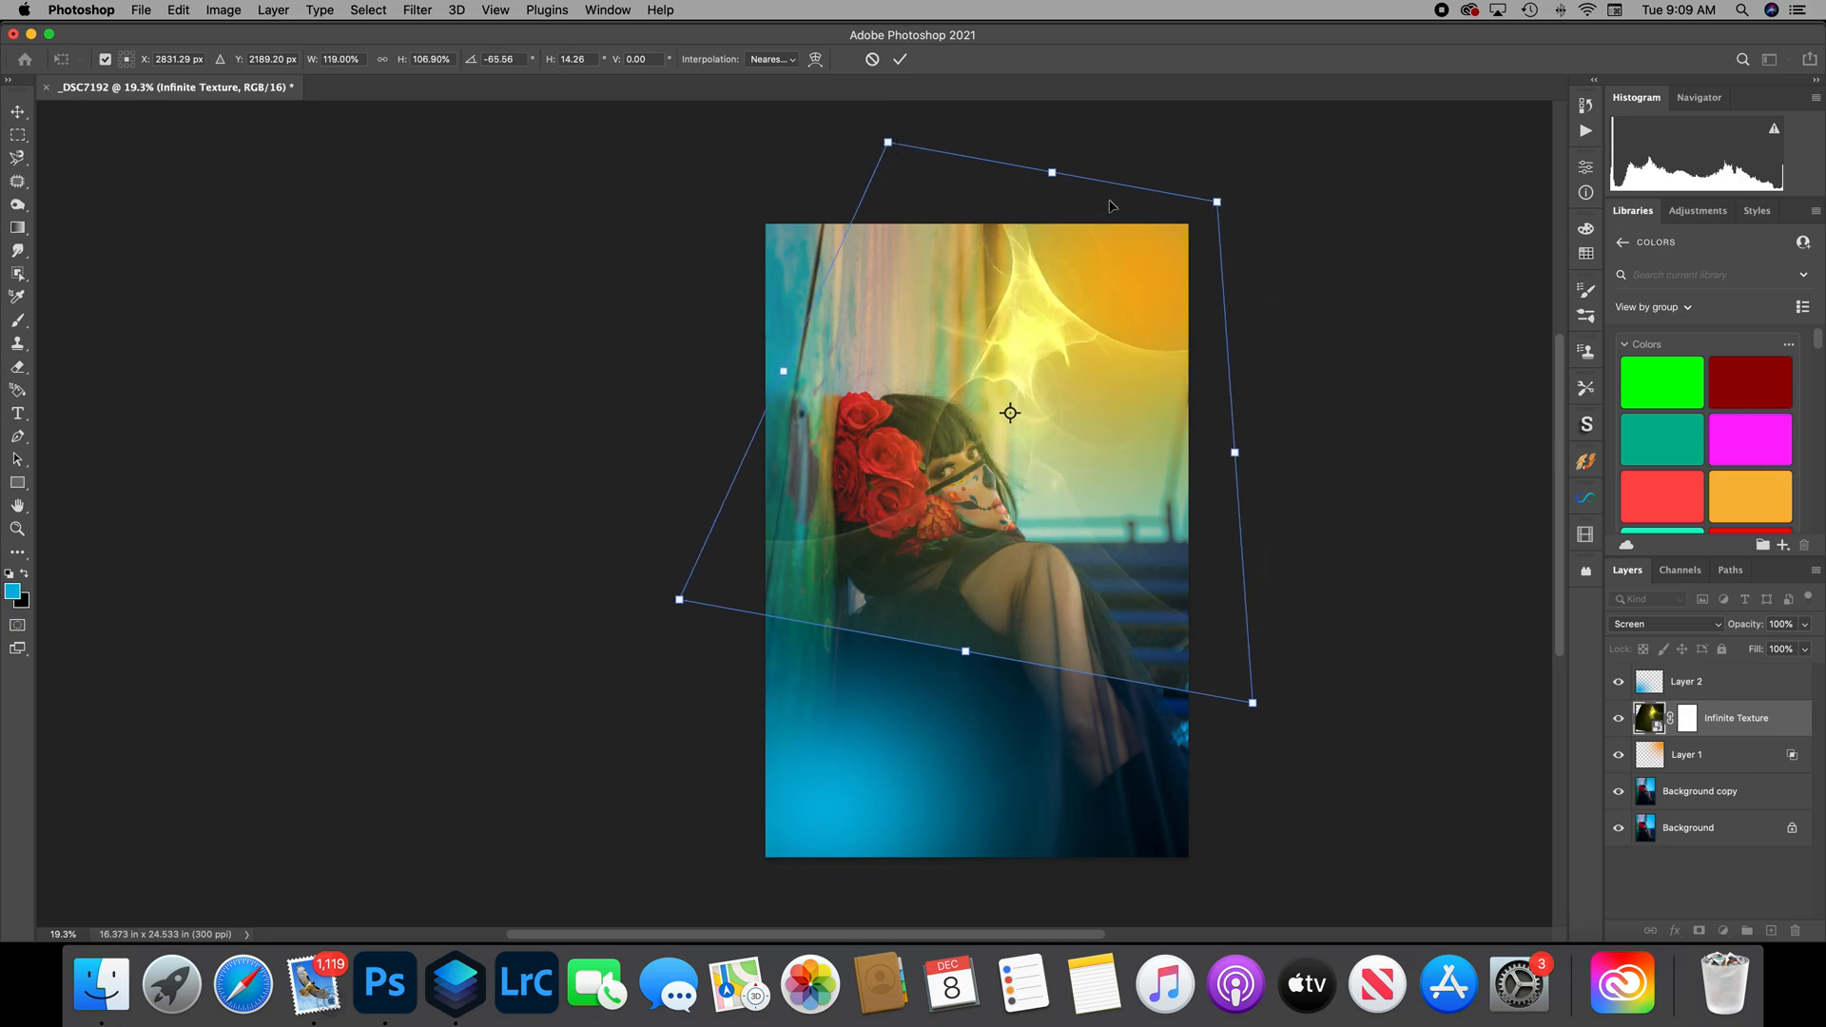
{"action": "left_click_drag", "start_coordinate": [1052, 174], "coordinate": [1161, 198]}
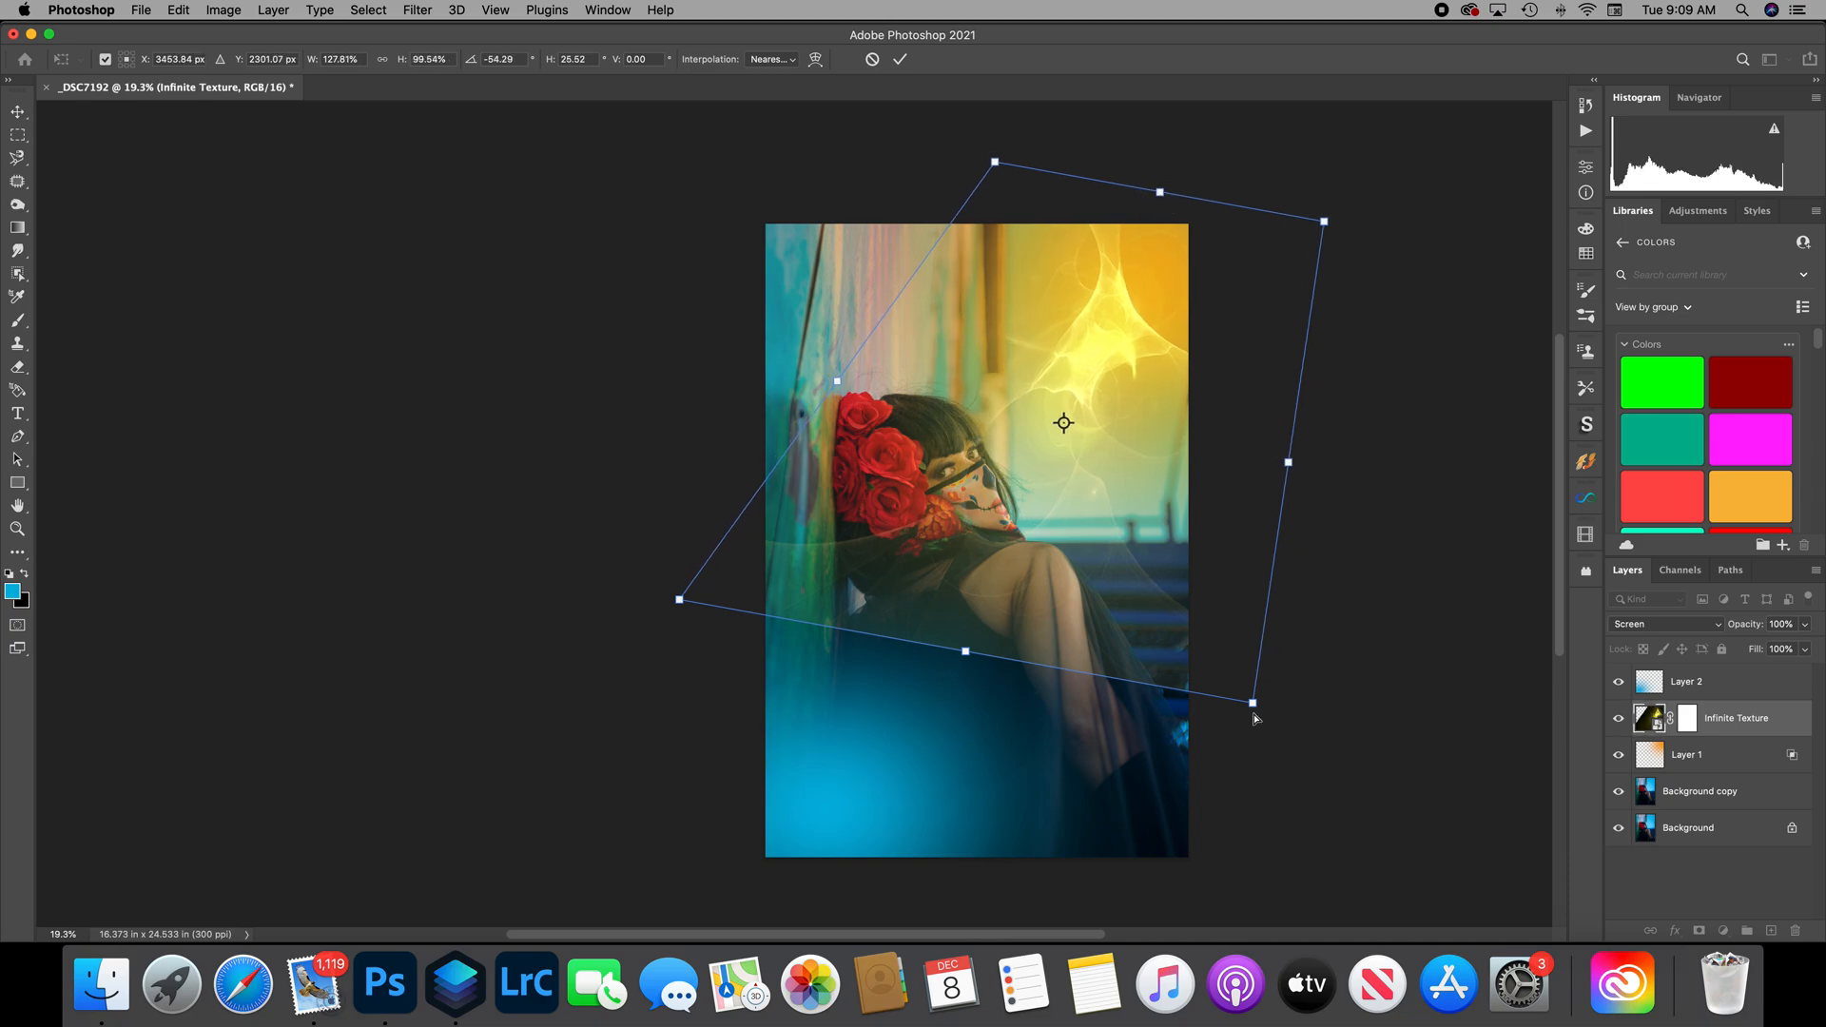
Widen the texture's lower edge in perspective well beyond both sides of the photo, lower its side edges slightly and commit the transform.
{"action": "left_click_drag", "start_coordinate": [1258, 708], "coordinate": [1289, 741]}
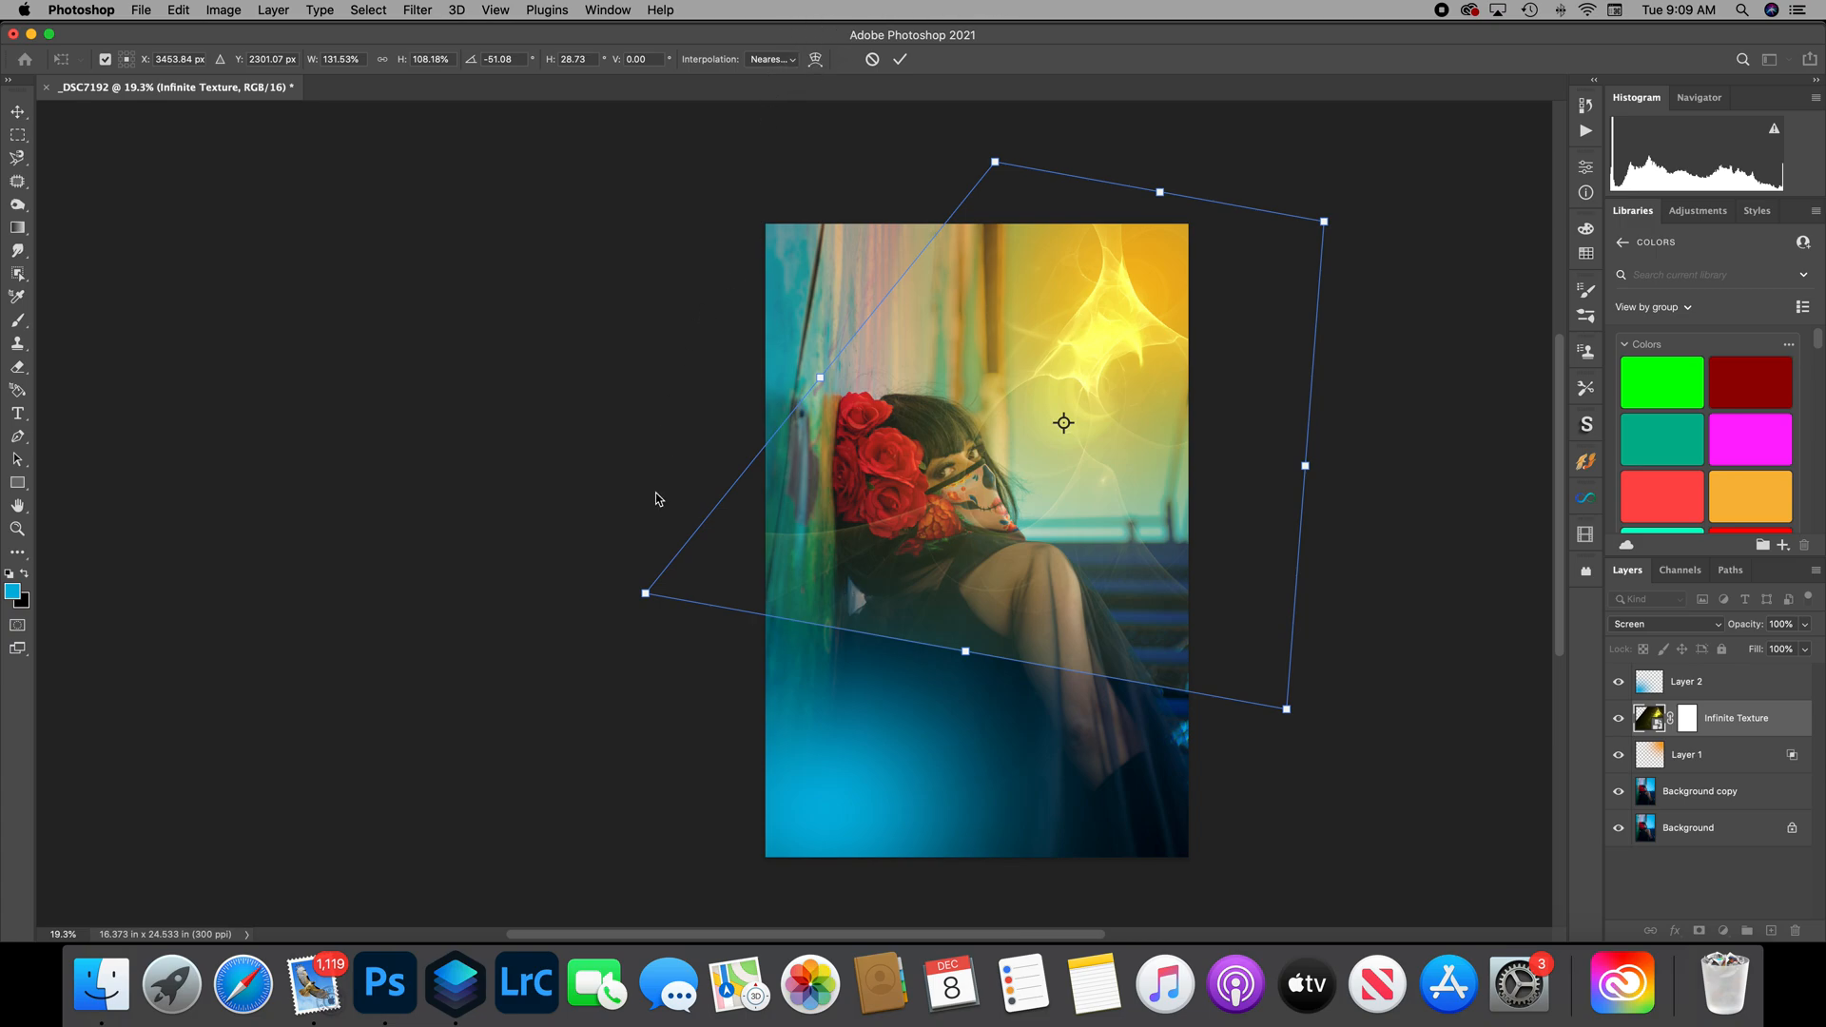
{"action": "left_click_drag", "start_coordinate": [645, 595], "coordinate": [479, 564]}
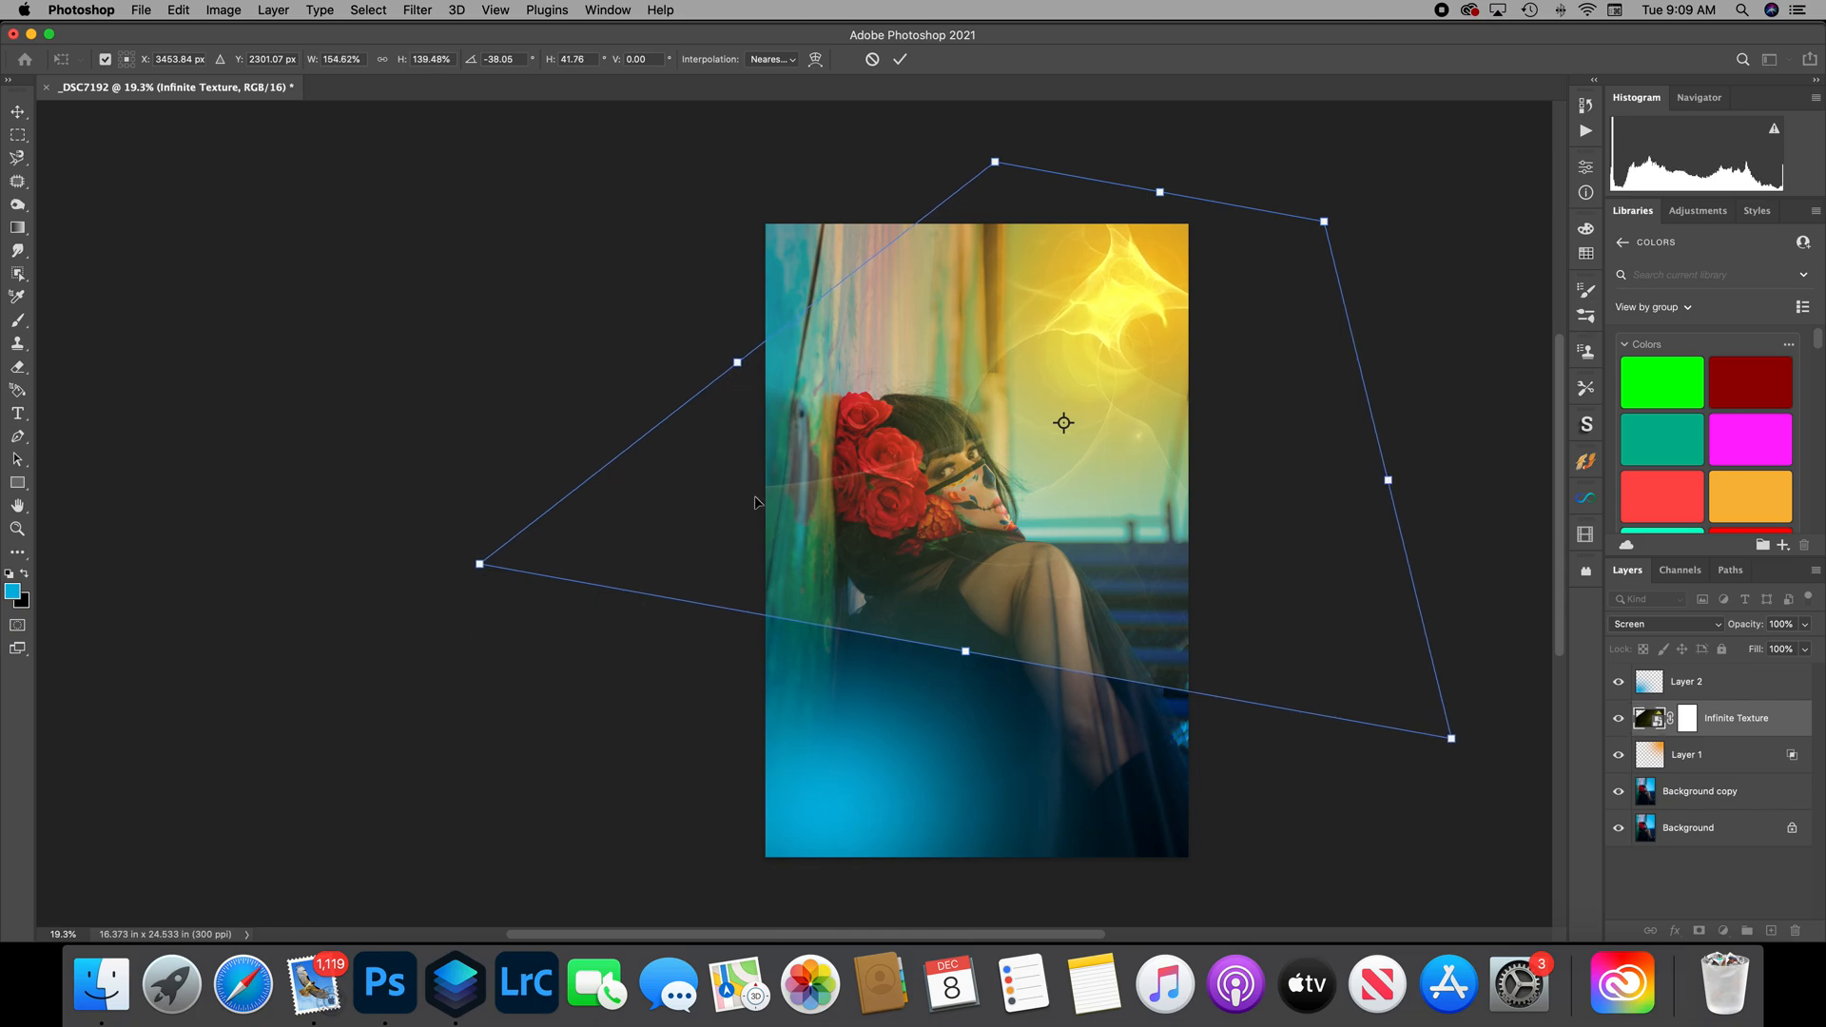
{"action": "left_click_drag", "start_coordinate": [740, 369], "coordinate": [714, 390]}
{"action": "left_click_drag", "start_coordinate": [1389, 481], "coordinate": [1407, 560]}
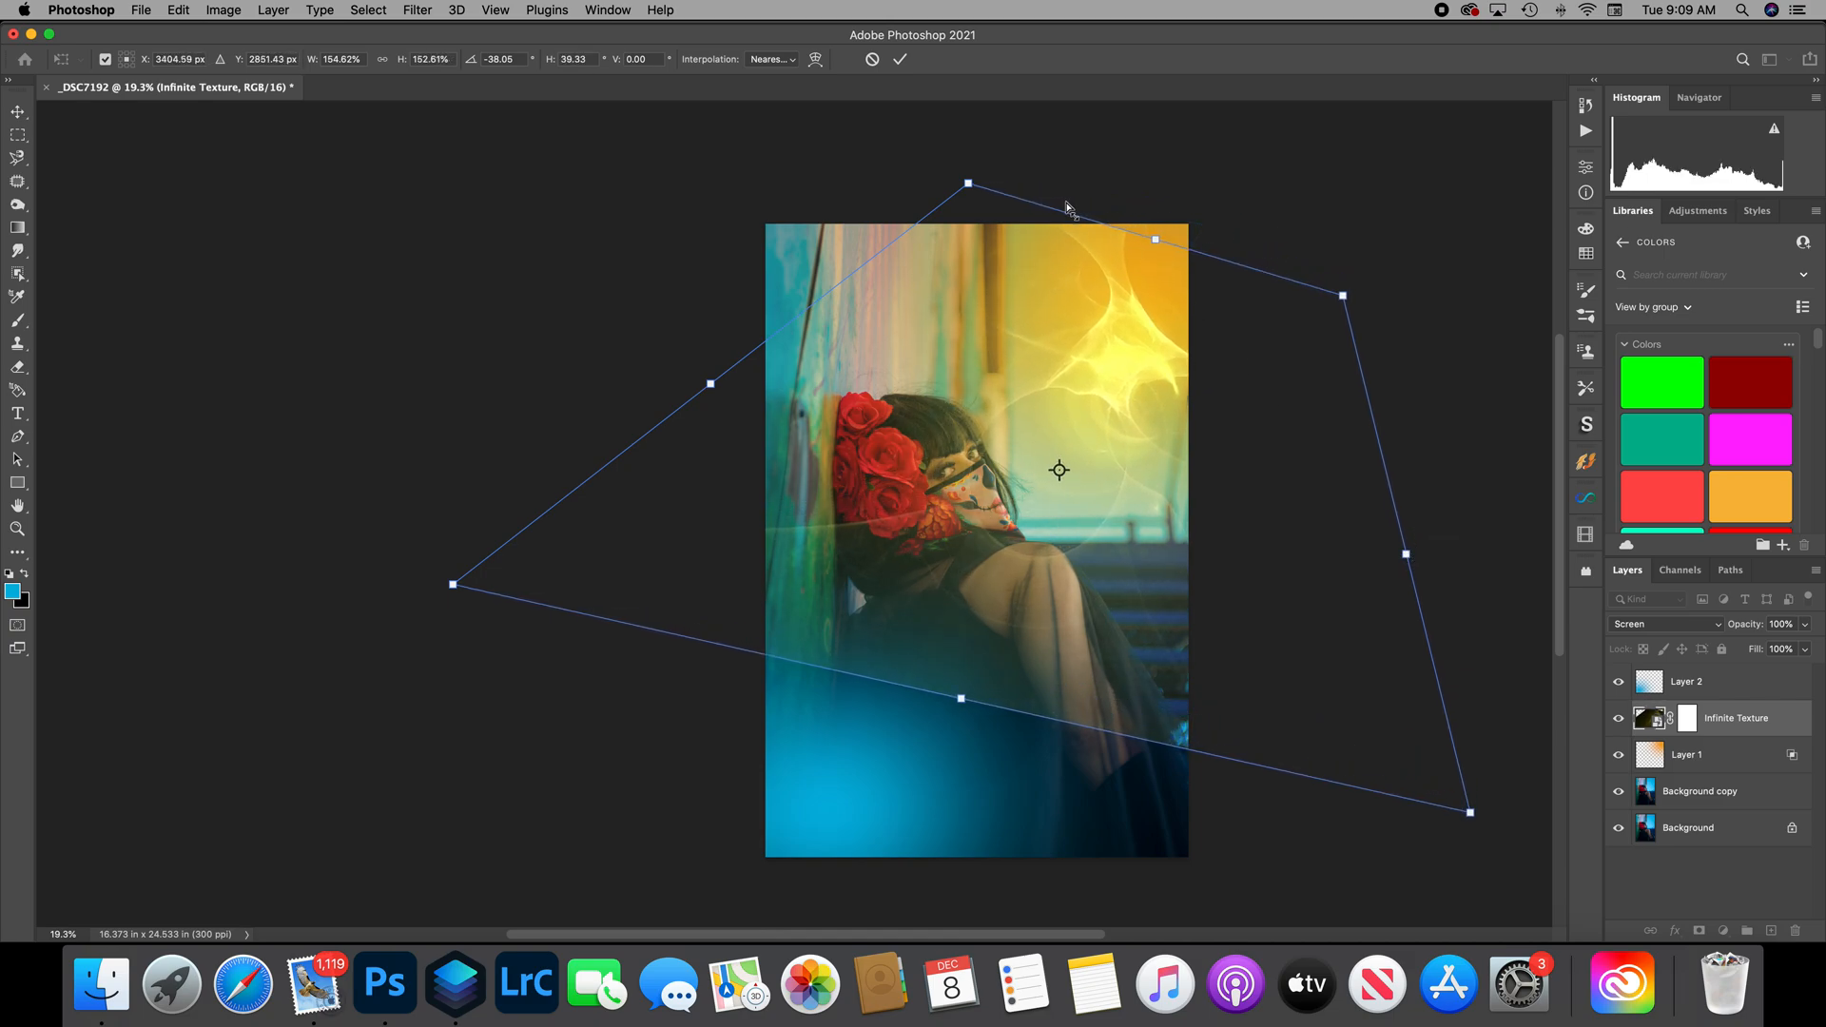
{"action": "left_click", "coordinate": [901, 60]}
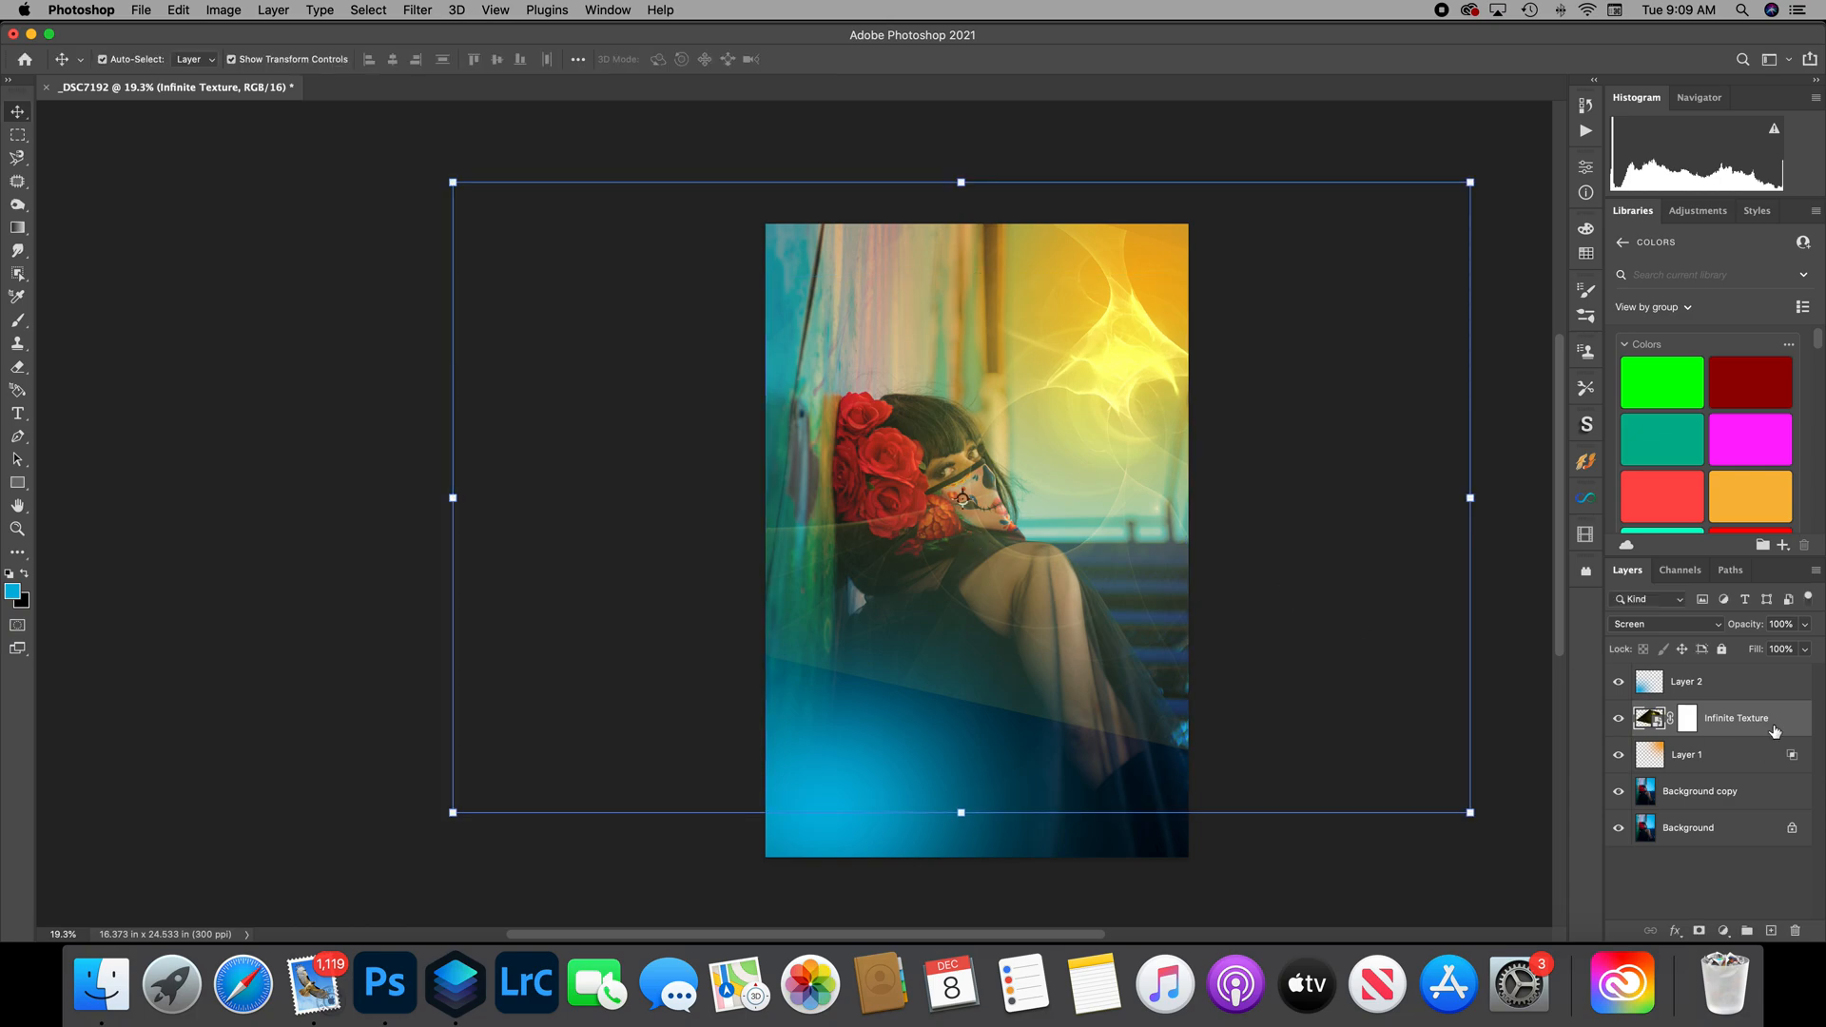
Set the yellow texture's Blend If Gray black point for This Layer to a split of 0 / 129.
{"action": "double_click", "coordinate": [1780, 727]}
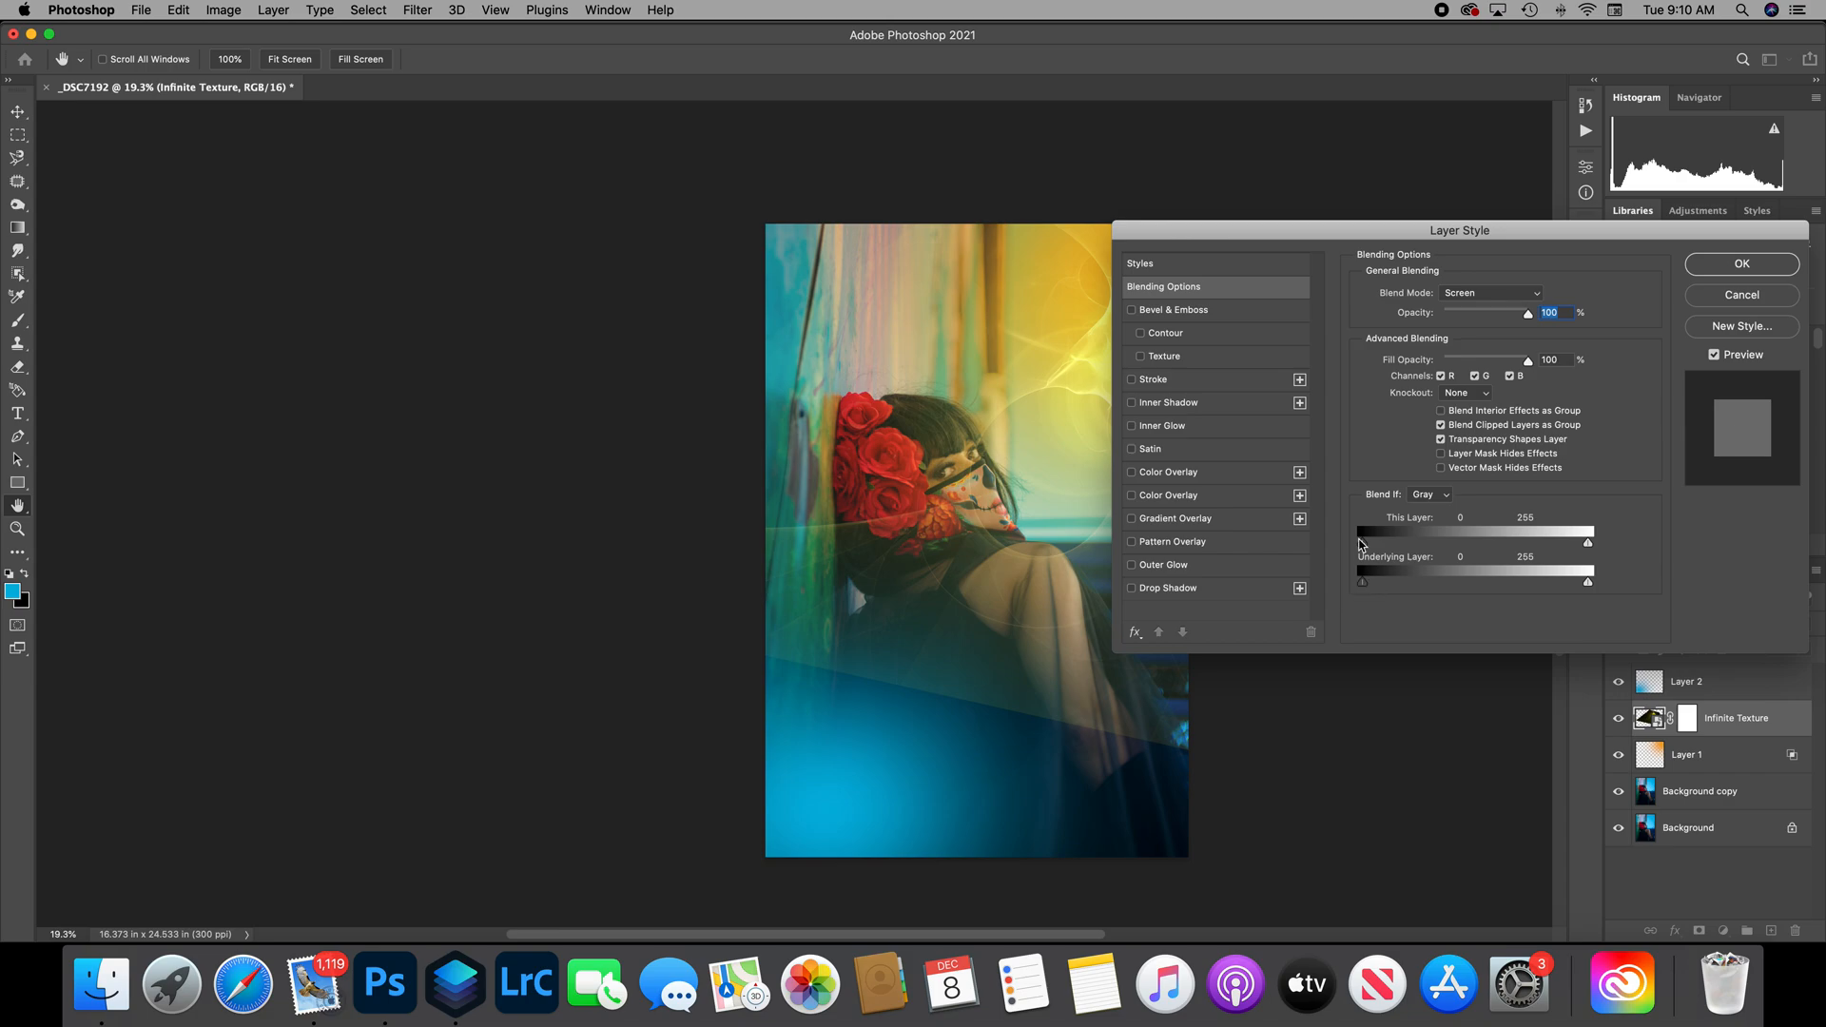
{"action": "left_click_drag", "start_coordinate": [1365, 549], "coordinate": [1387, 550]}
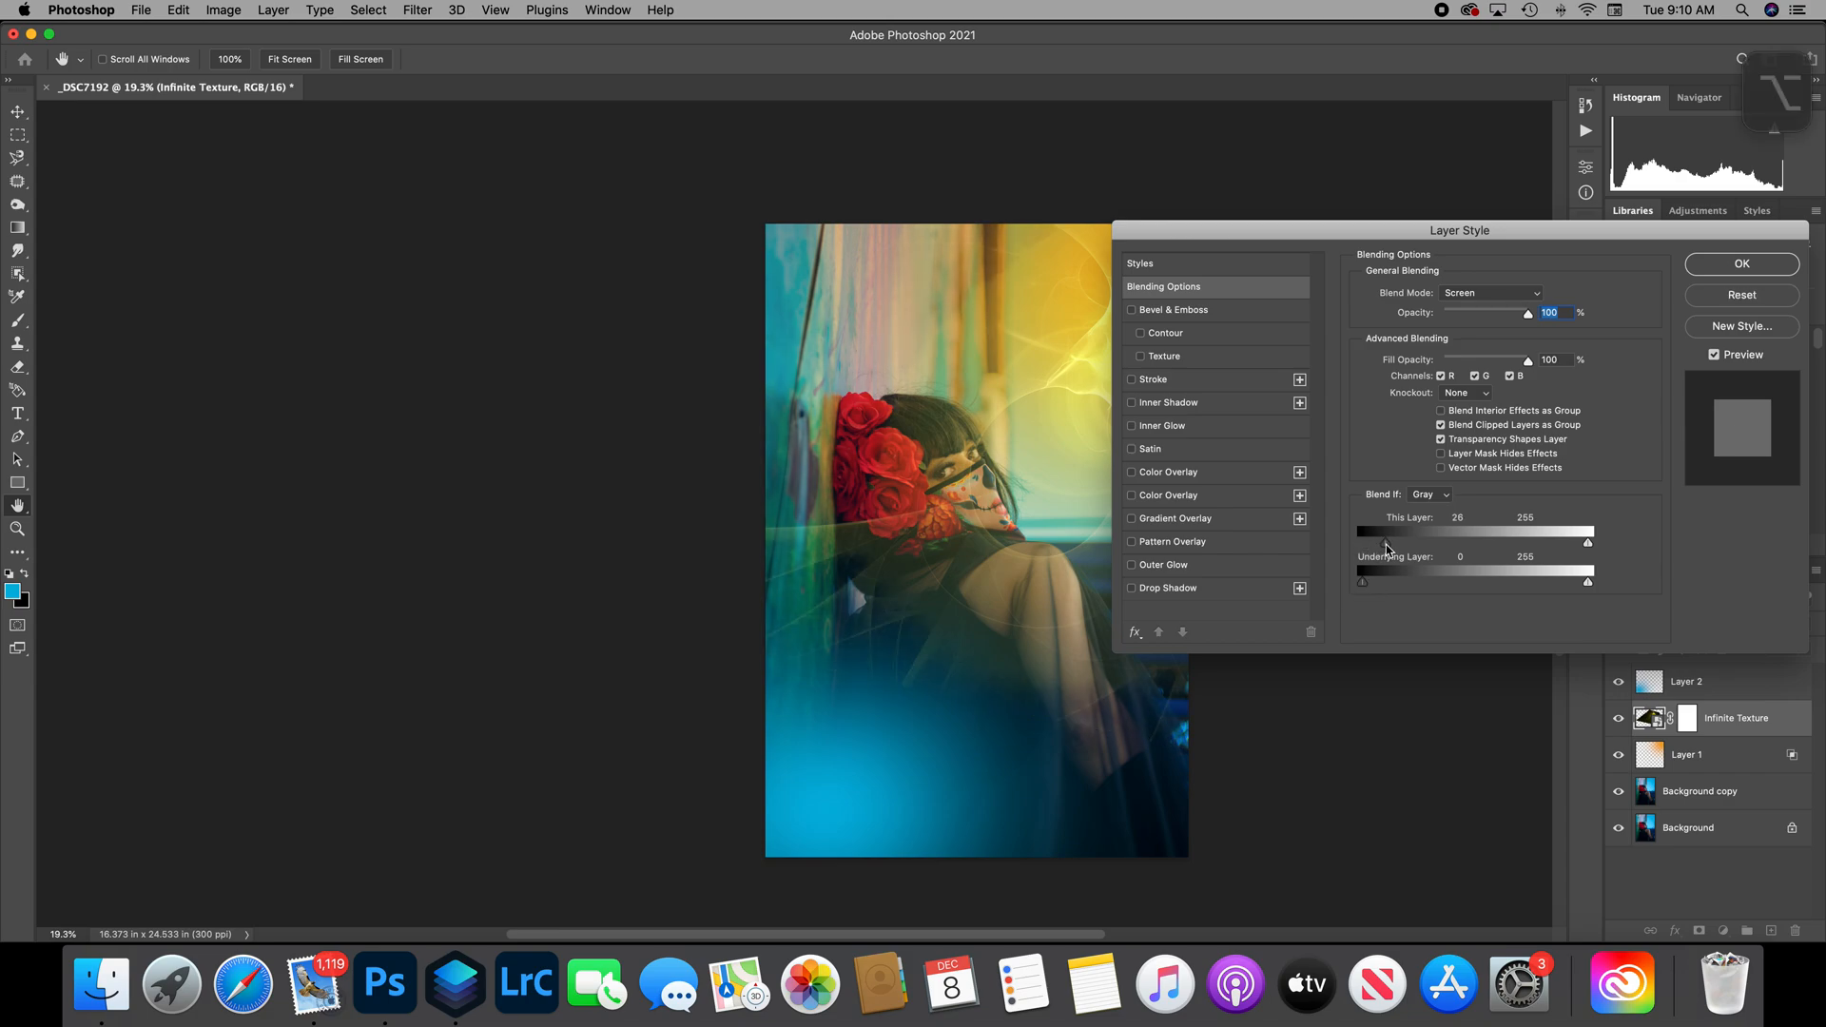
{"action": "left_click_drag", "start_coordinate": [1385, 545], "coordinate": [1478, 554], "text": "alt"}
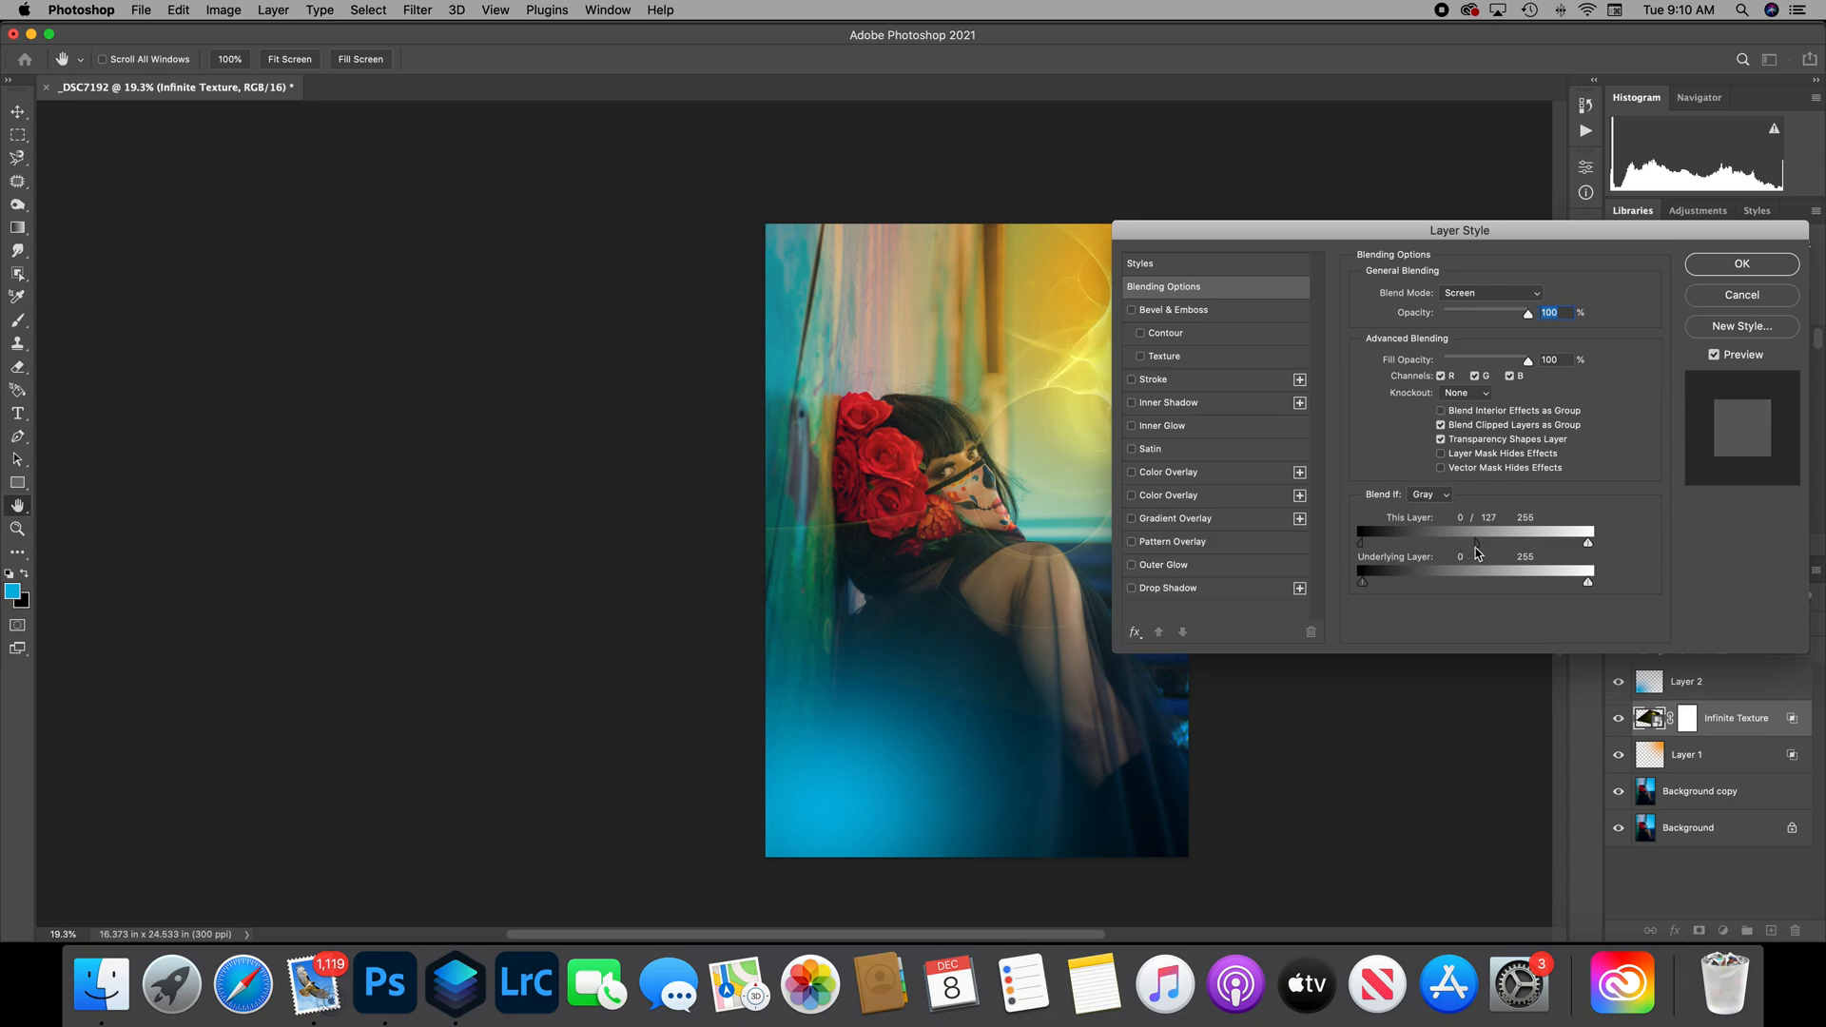
Set the texture's Blend If Blue black point for the Underlying Layer to a split of 0 / 80 and apply the layer style.
{"action": "left_click", "coordinate": [1446, 496]}
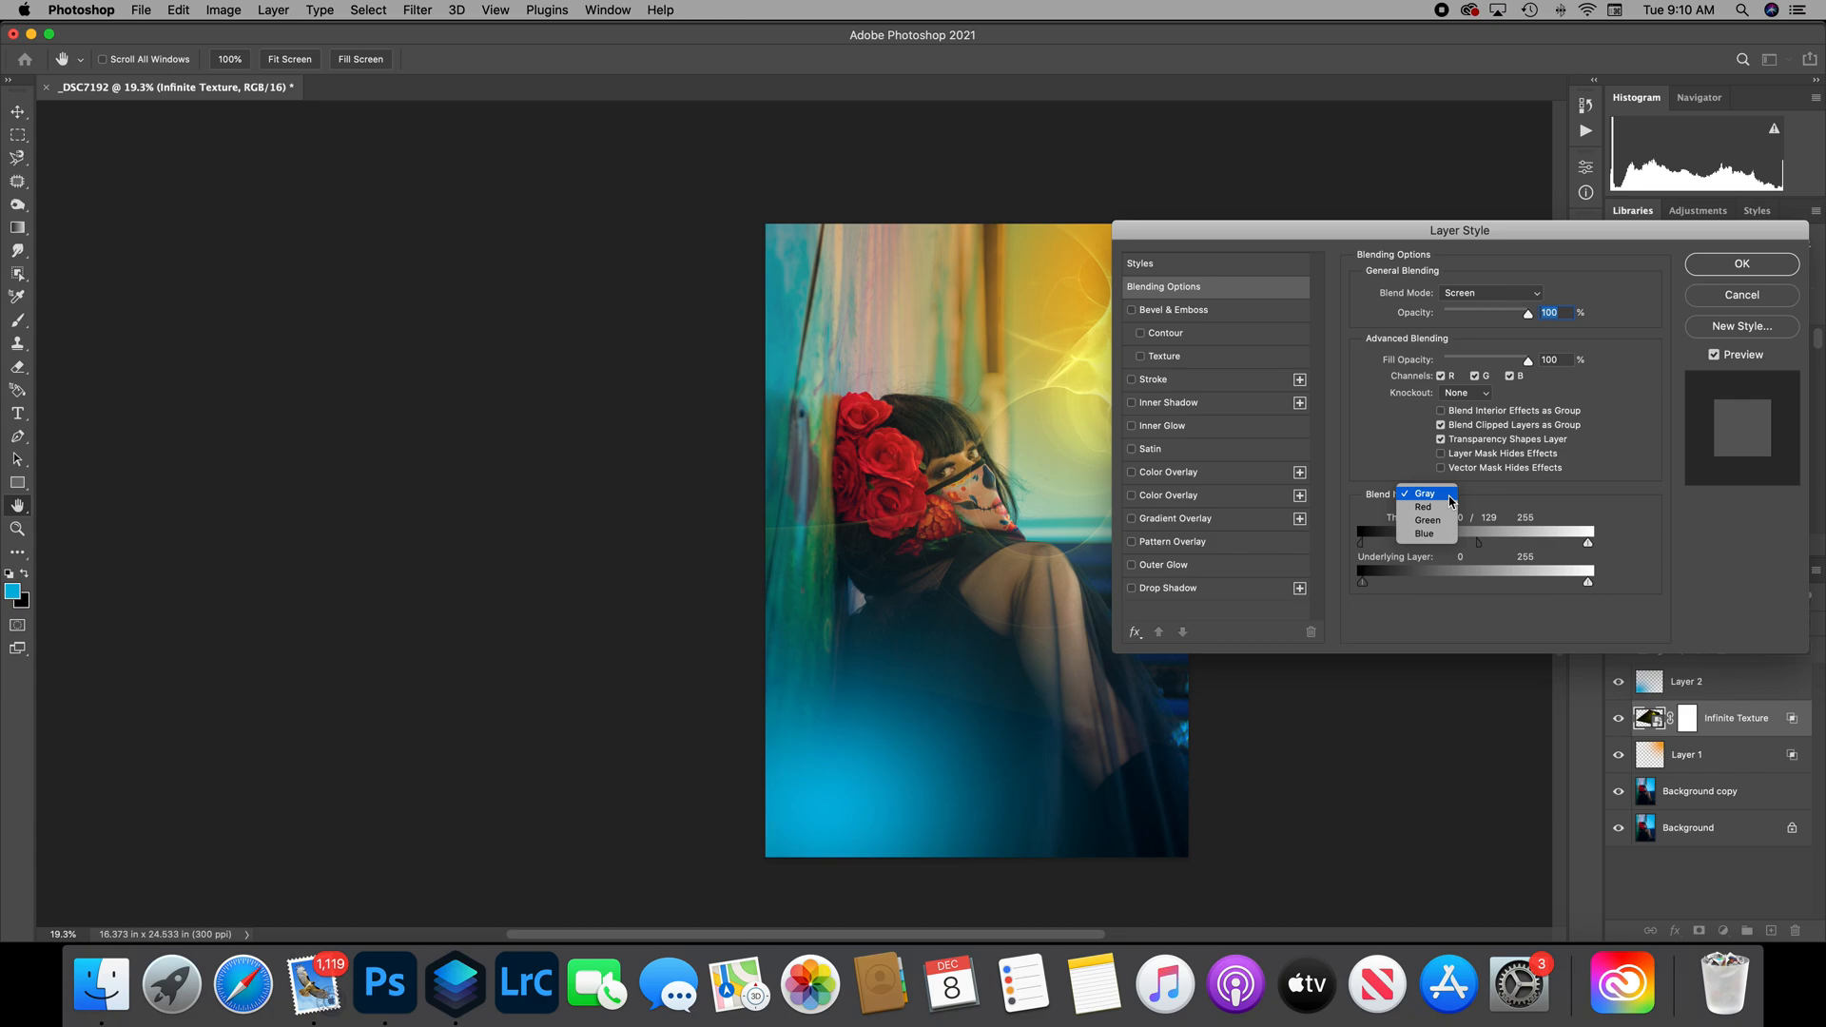
{"action": "left_click", "coordinate": [1442, 537]}
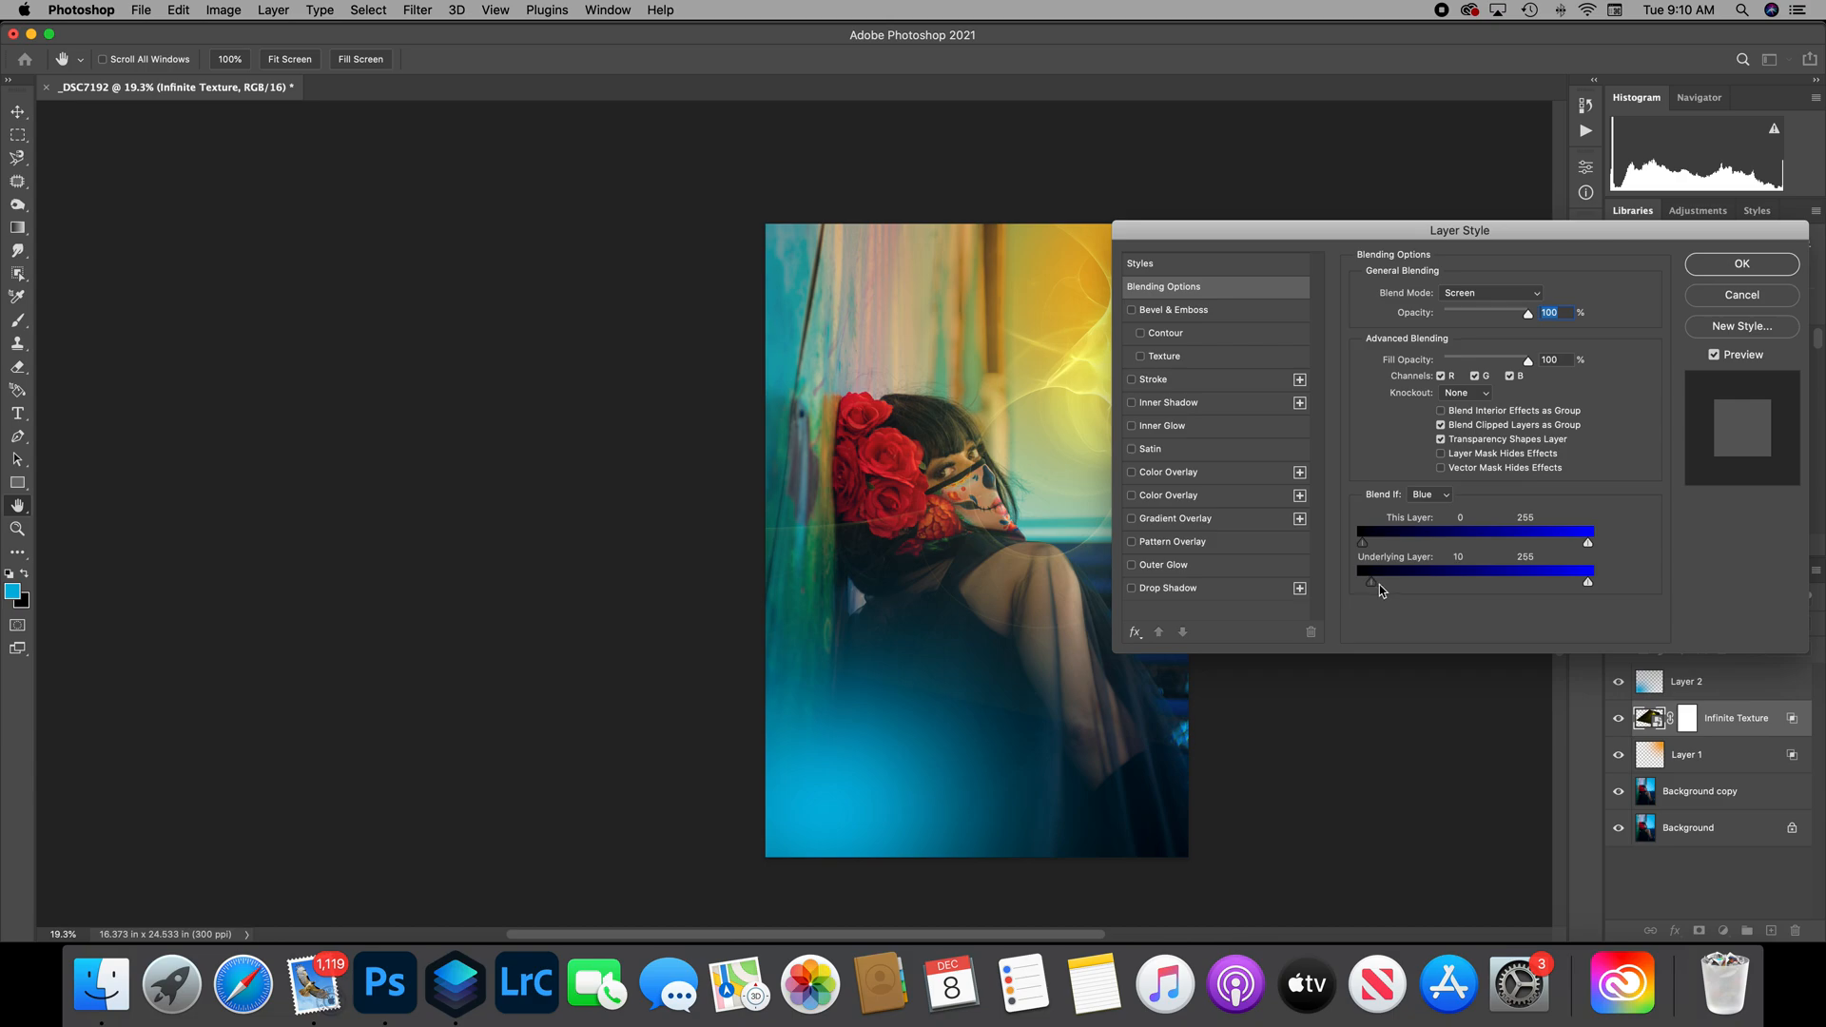
{"action": "left_click_drag", "start_coordinate": [1403, 586], "coordinate": [1413, 588]}
{"action": "left_click_drag", "start_coordinate": [1292, 234], "coordinate": [1459, 250]}
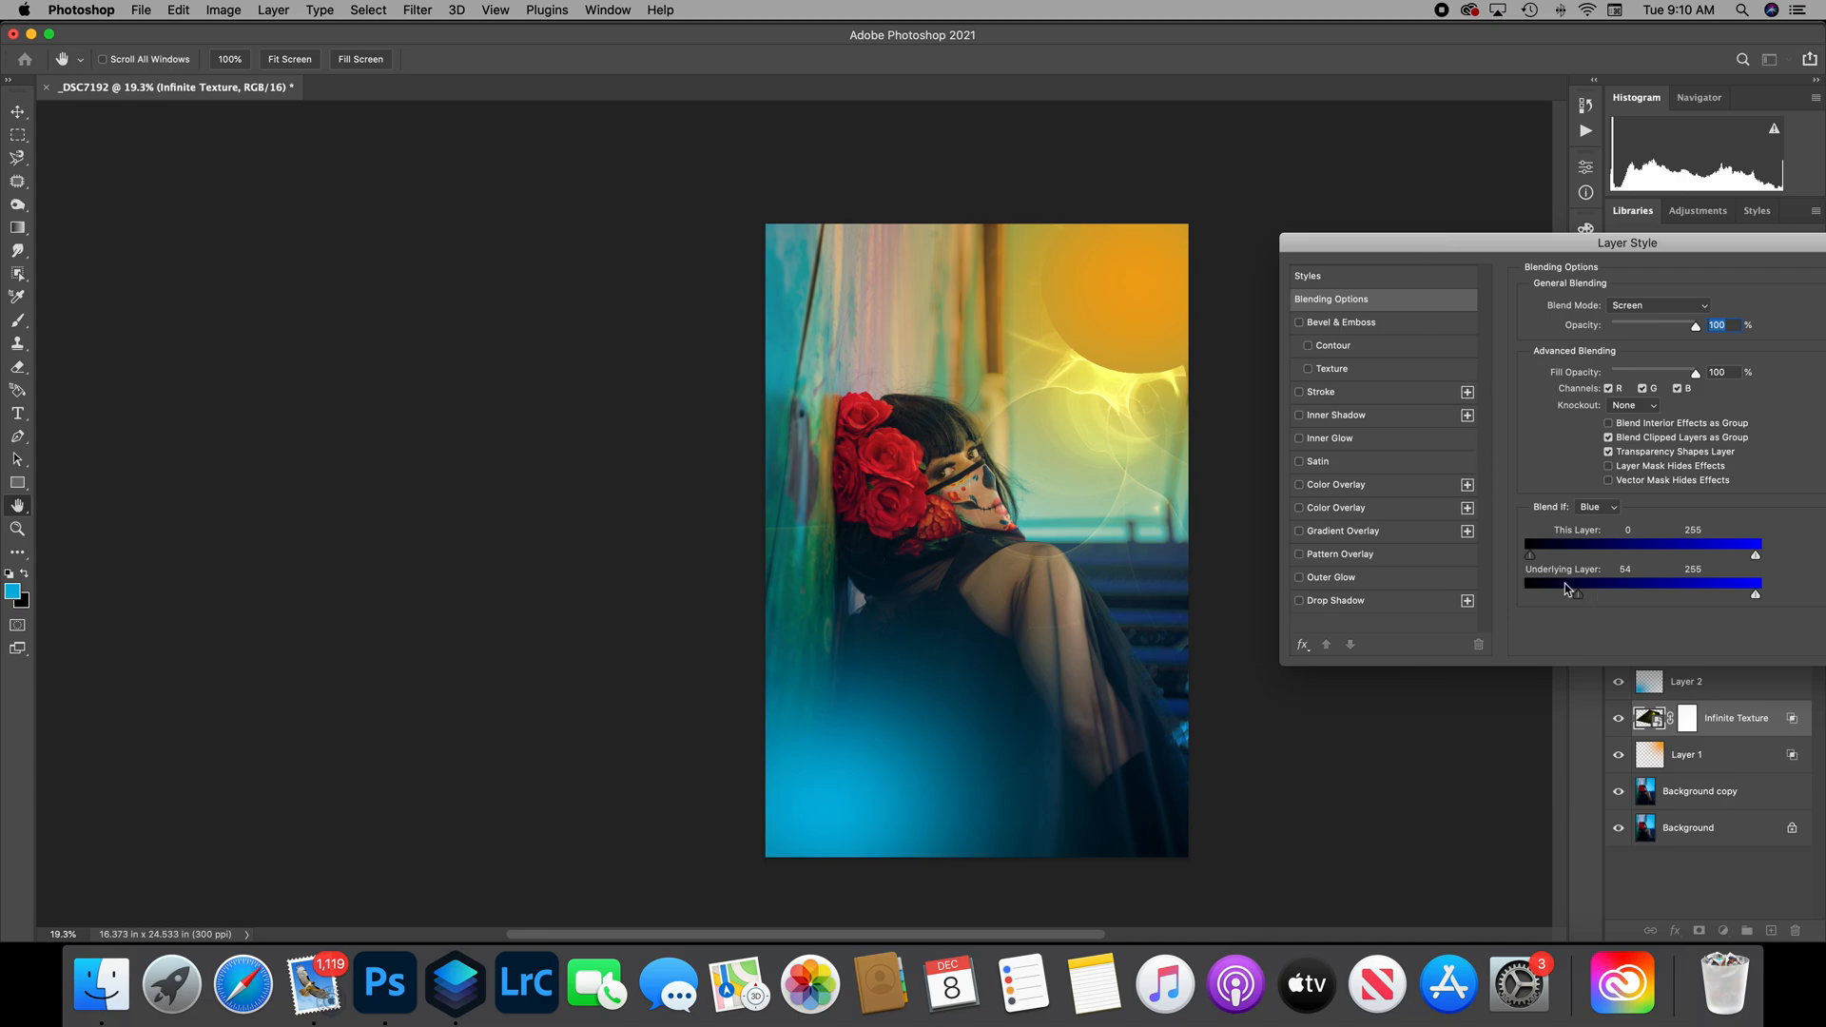
{"action": "left_click_drag", "start_coordinate": [1575, 597], "coordinate": [1516, 596]}
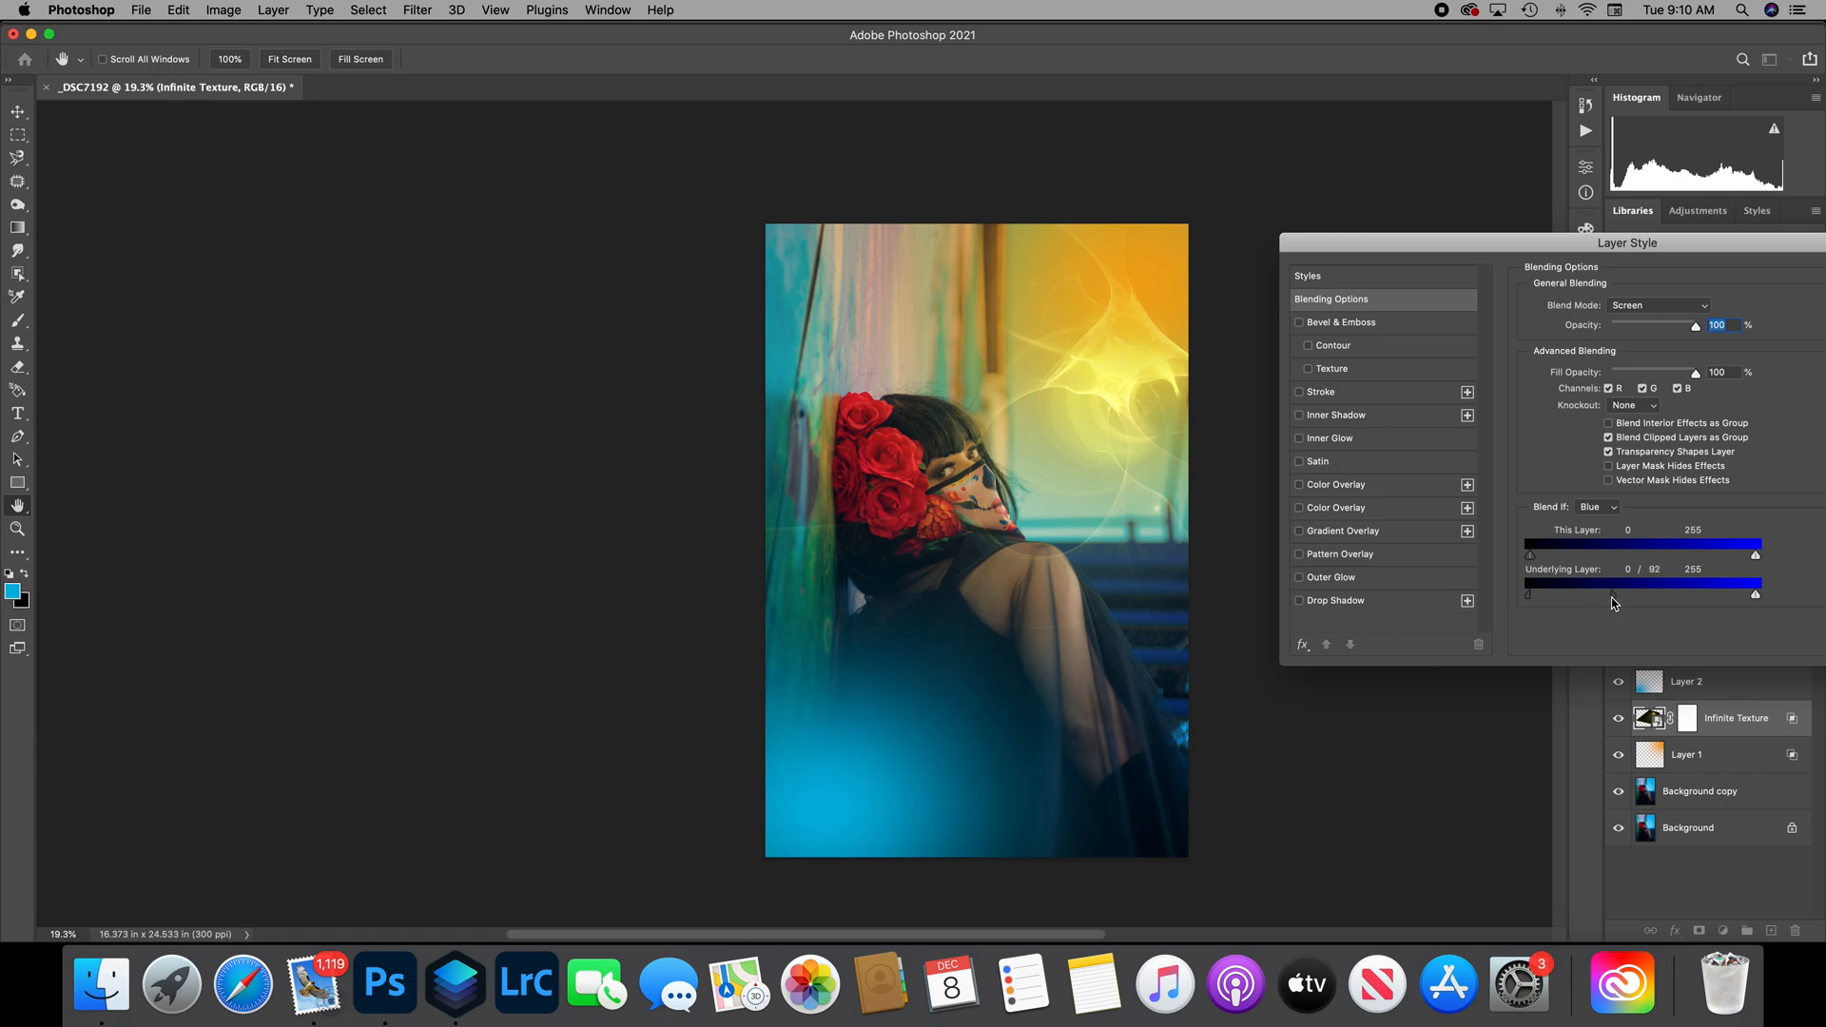
{"action": "left_click_drag", "start_coordinate": [1612, 597], "coordinate": [1602, 598]}
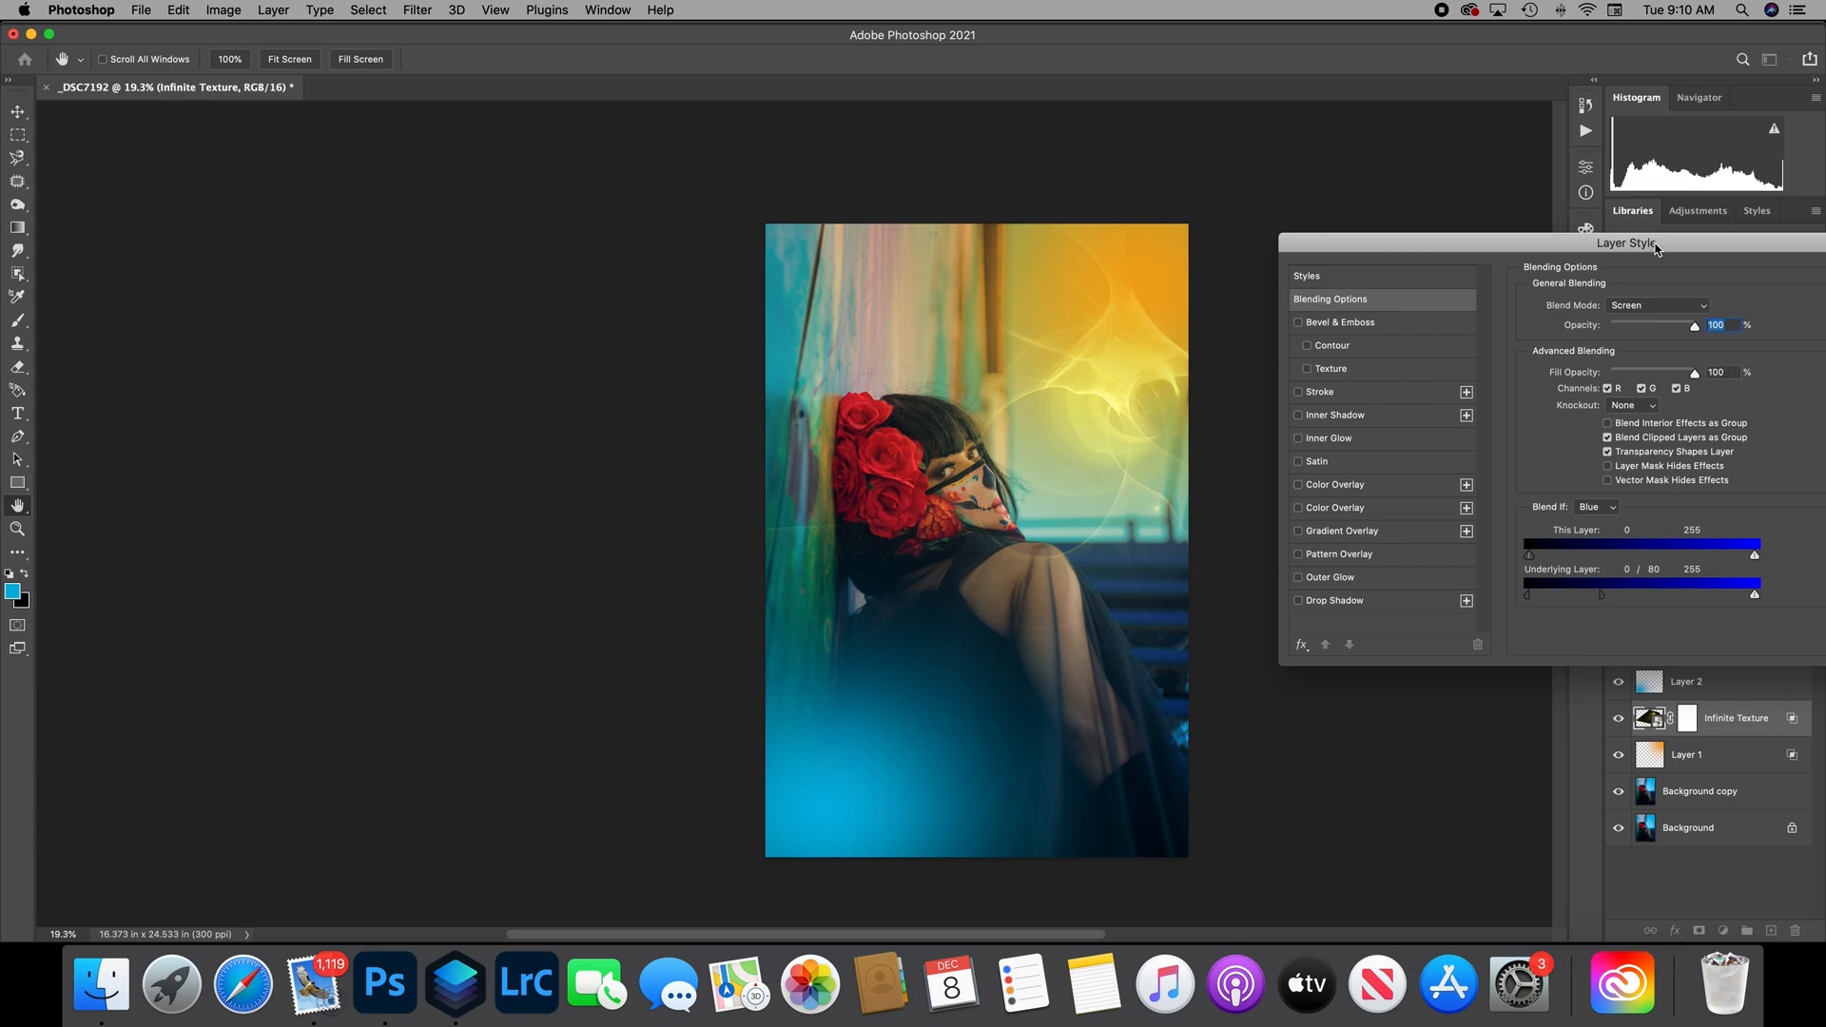
{"action": "left_click_drag", "start_coordinate": [1657, 245], "coordinate": [1506, 234]}
{"action": "left_click", "coordinate": [1750, 266]}
Duplicate the yellow texture layer and flip the copy vertically.
{"action": "key", "text": "v"}
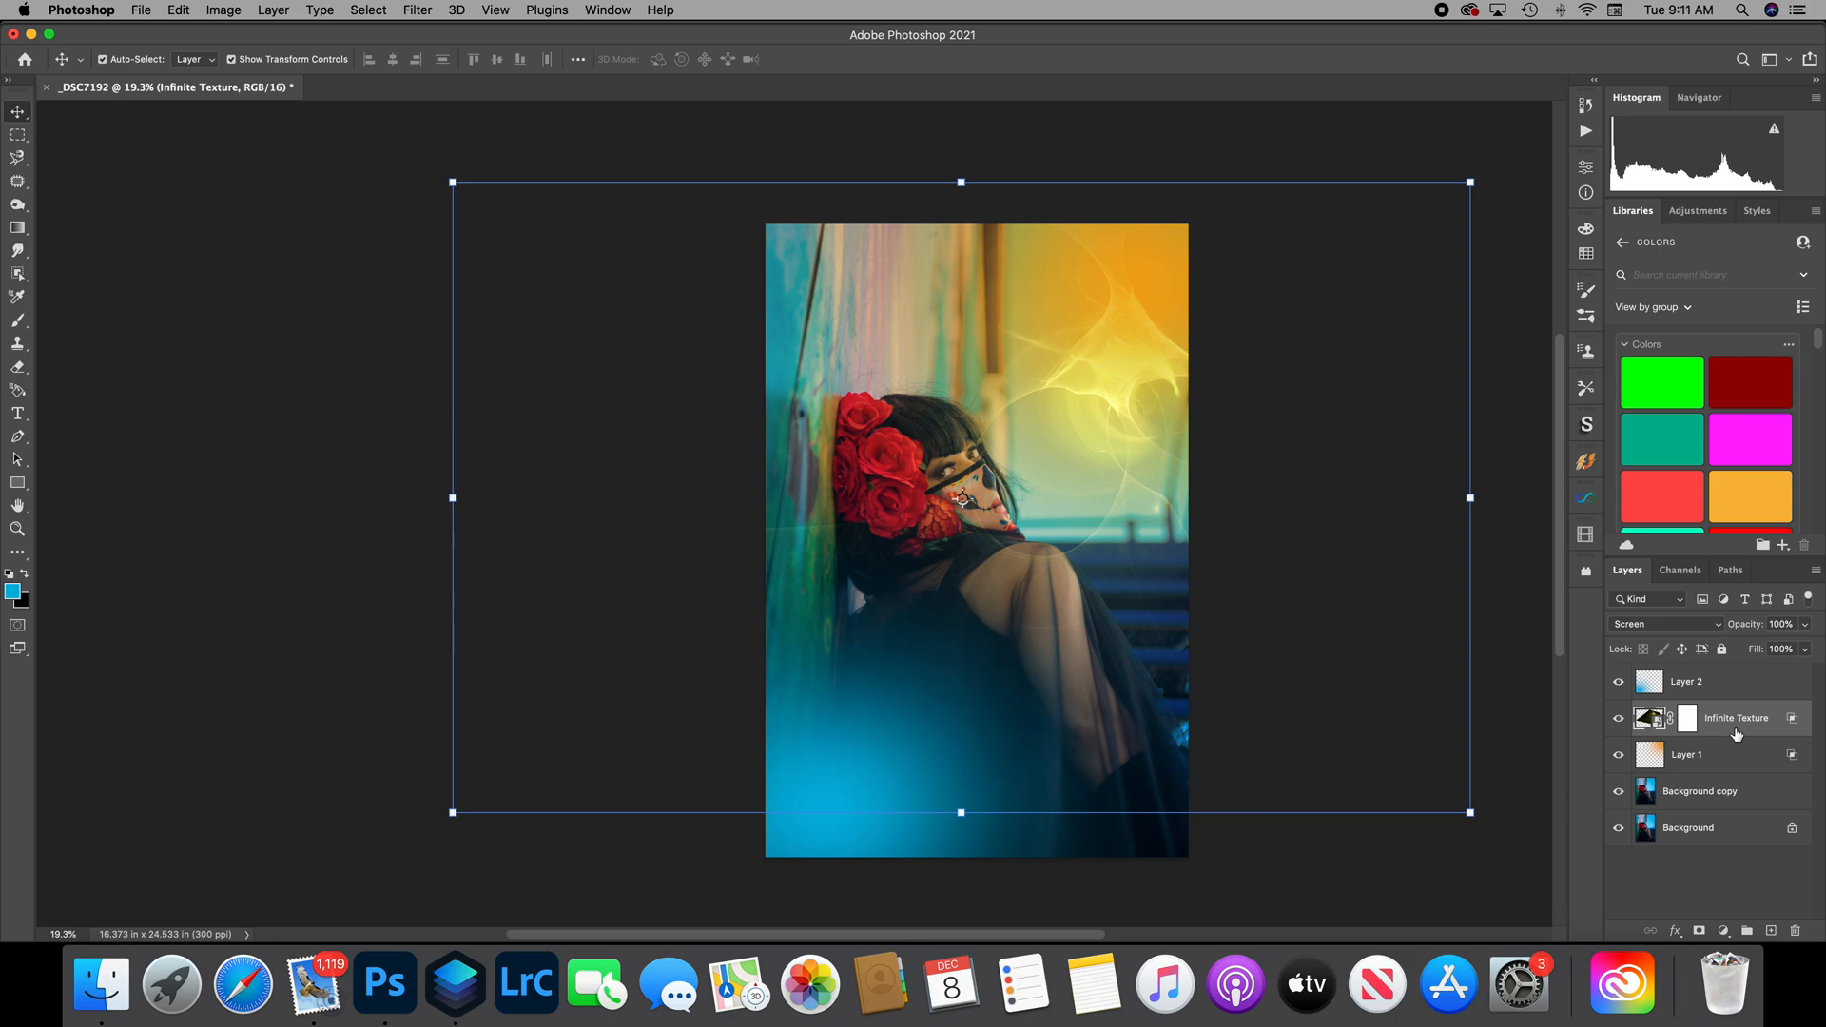
{"action": "left_click_drag", "start_coordinate": [1736, 735], "coordinate": [1771, 932]}
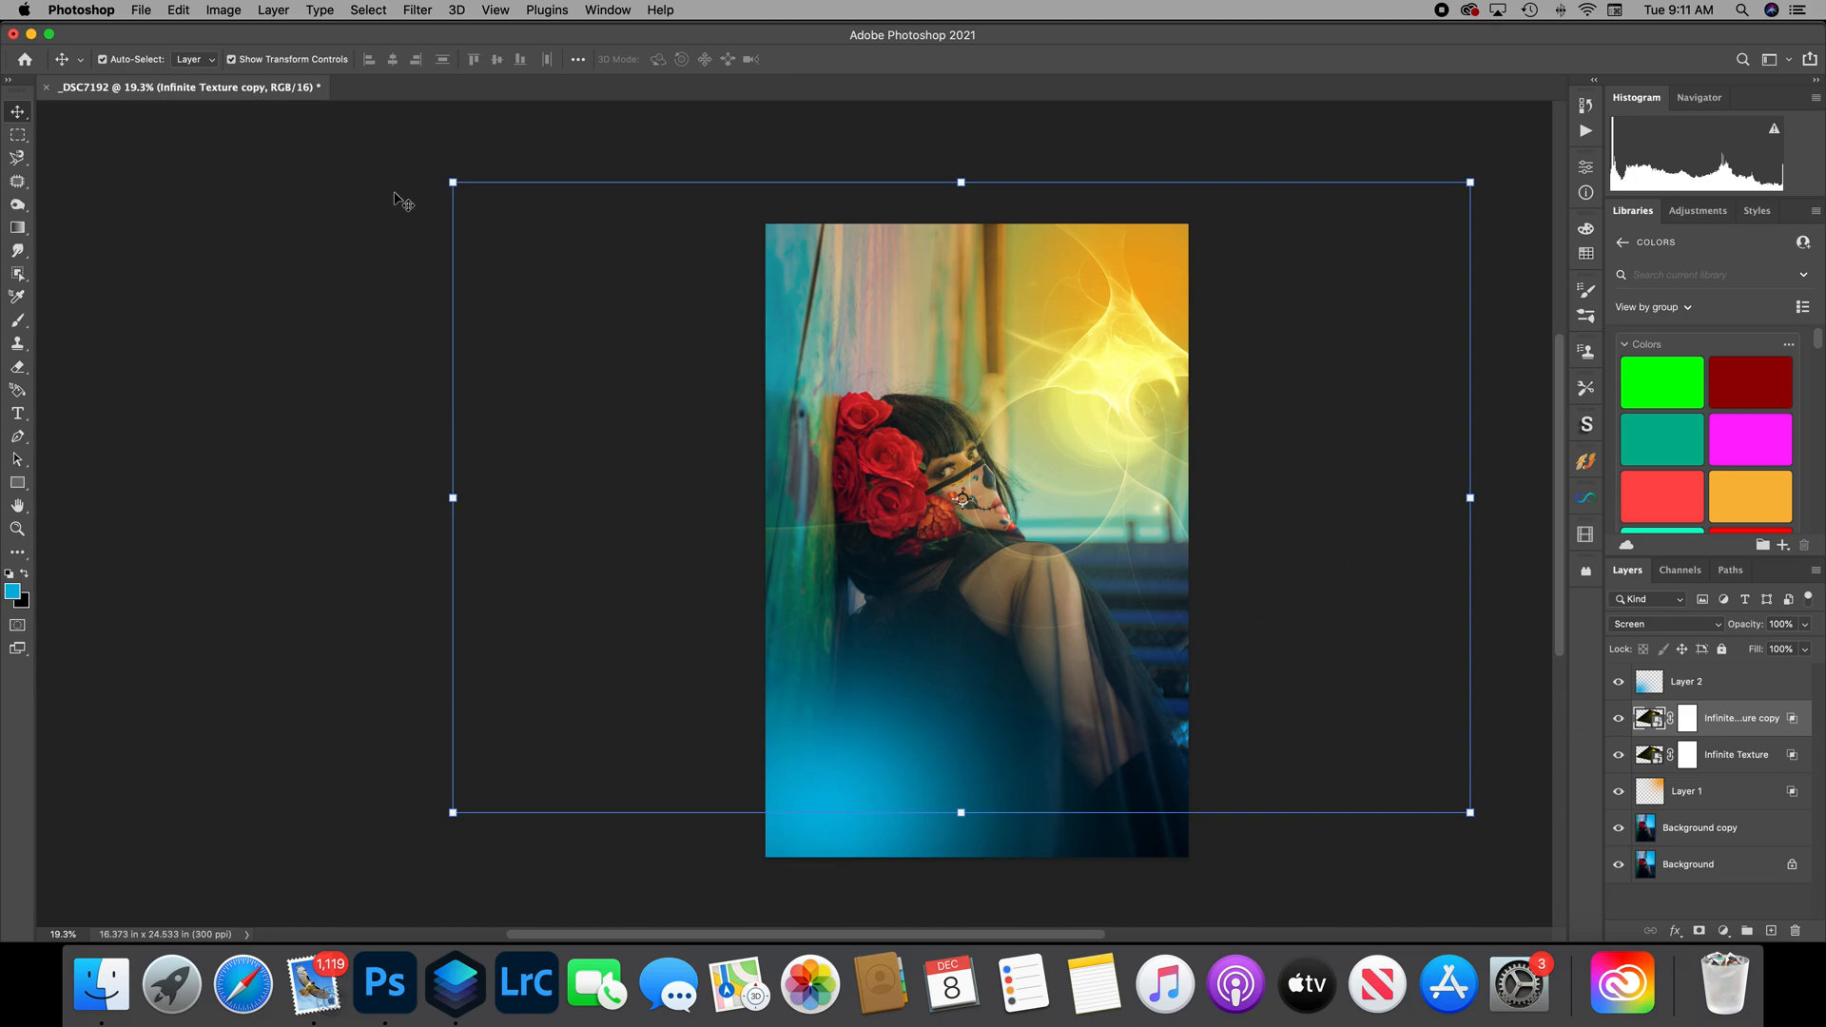
{"action": "left_click", "coordinate": [453, 182]}
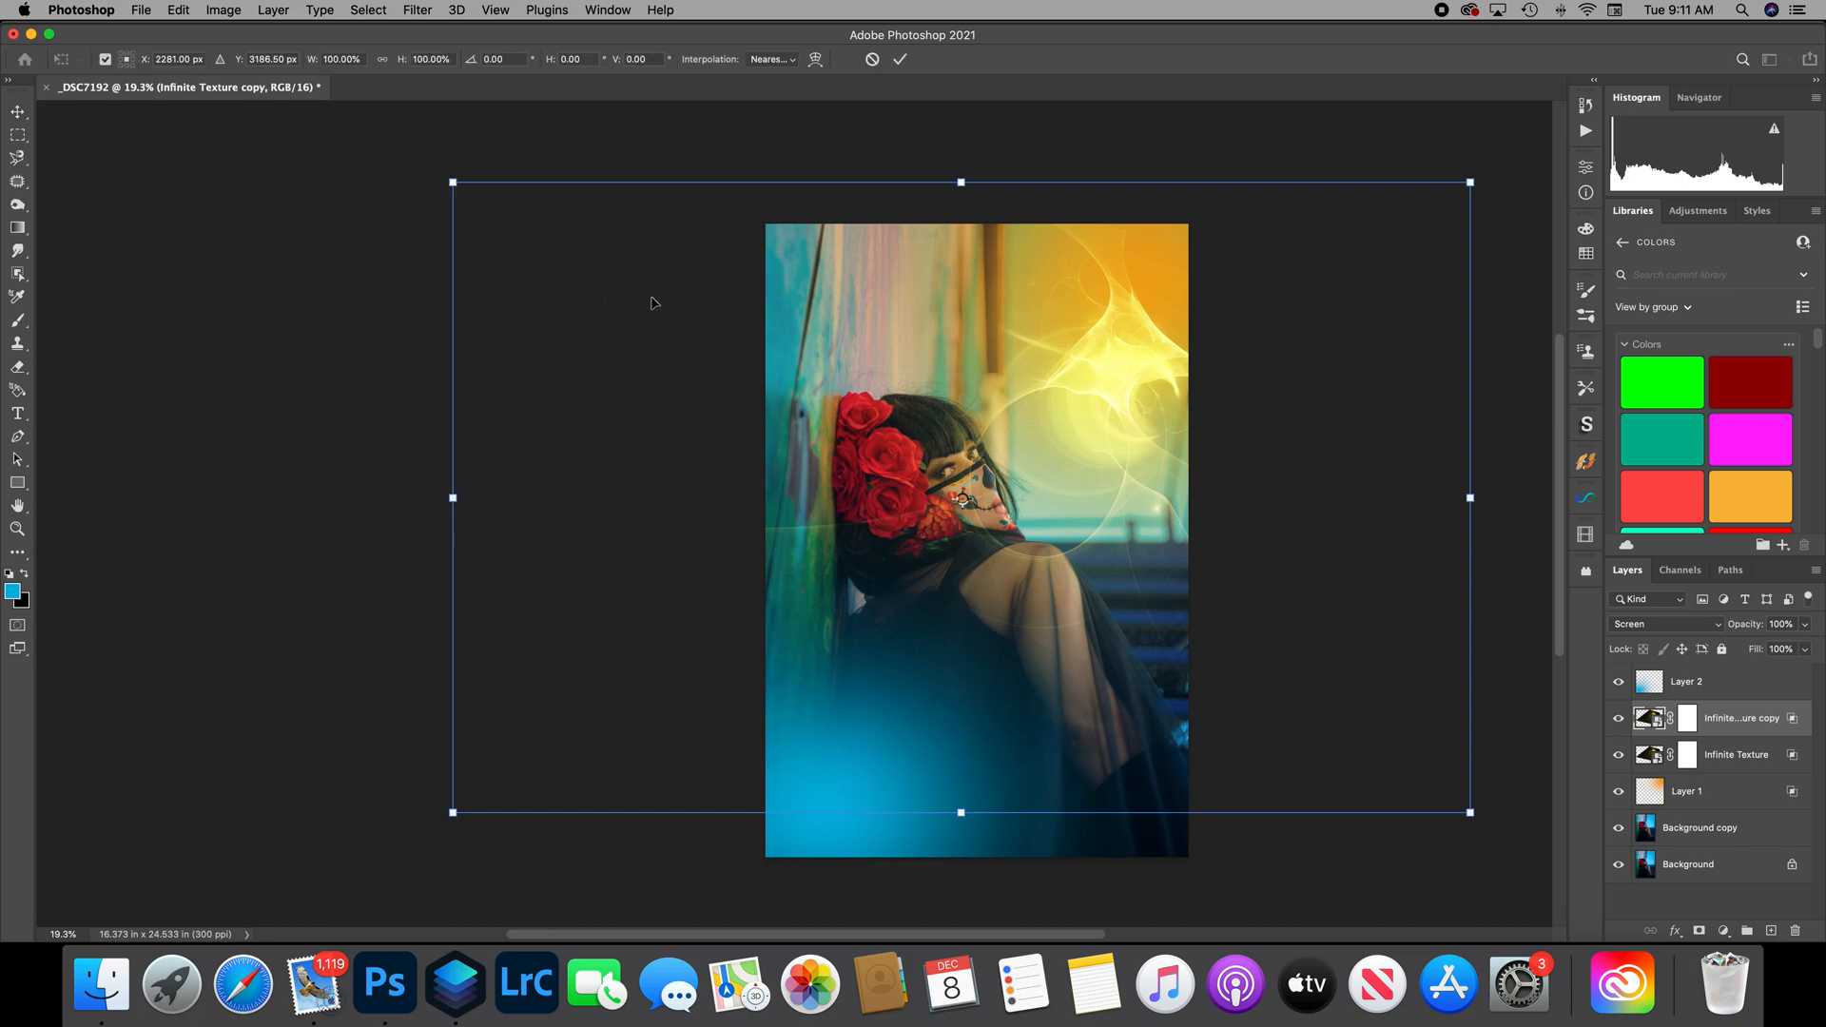
{"action": "right_click", "coordinate": [954, 357]}
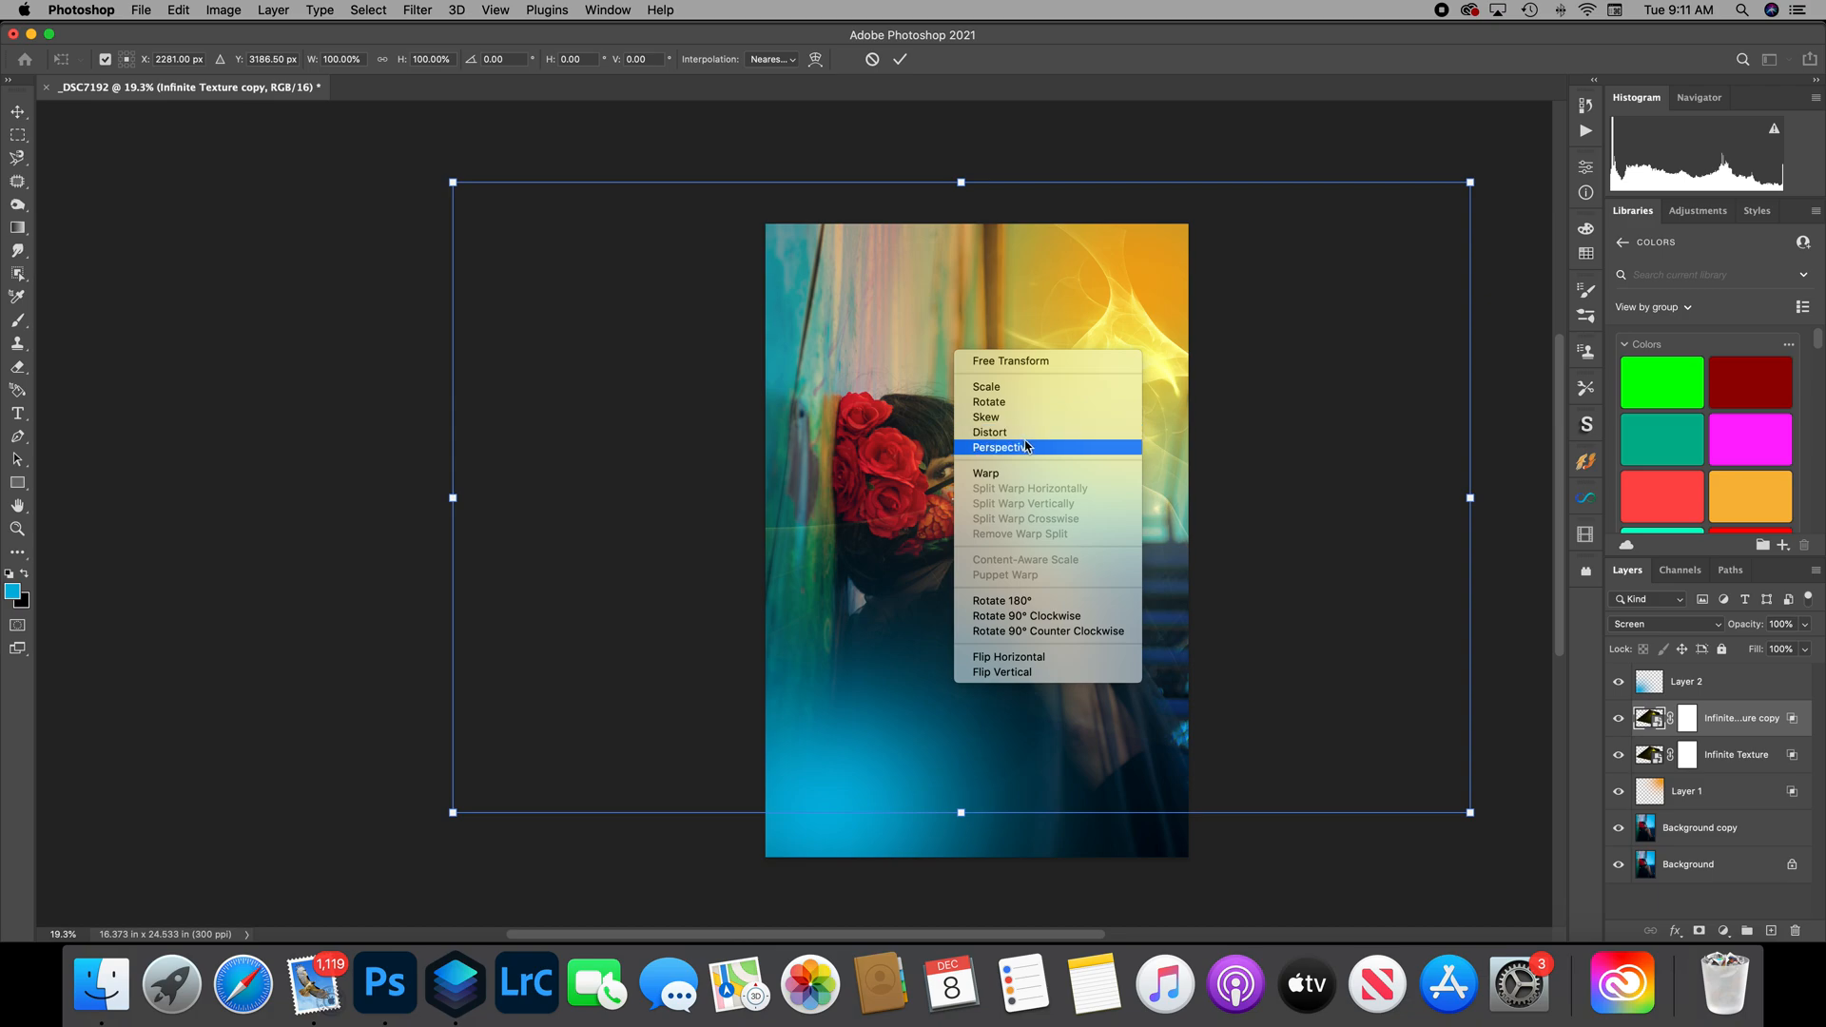
{"action": "left_click", "coordinate": [1047, 681]}
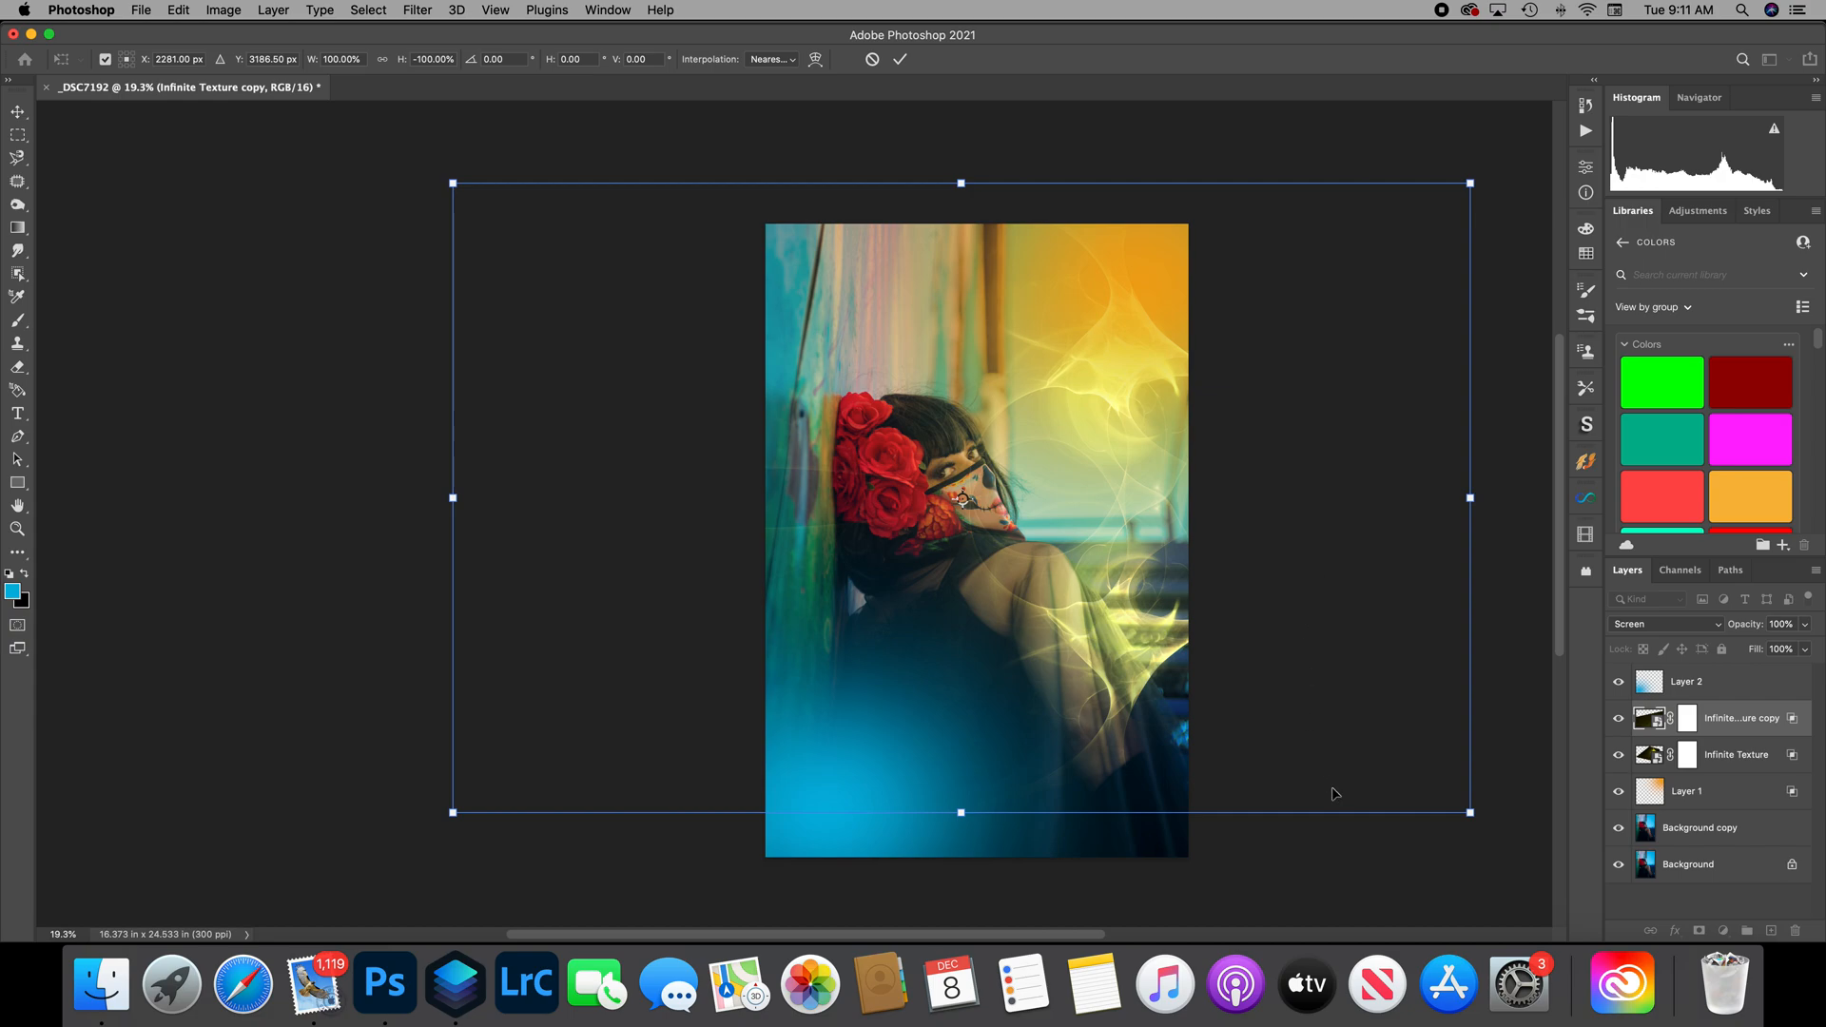
Rotate the flipped copy to about 58°, move it down and left over the blue glow, and commit the transform.
{"action": "left_click_drag", "start_coordinate": [1485, 824], "coordinate": [1129, 862]}
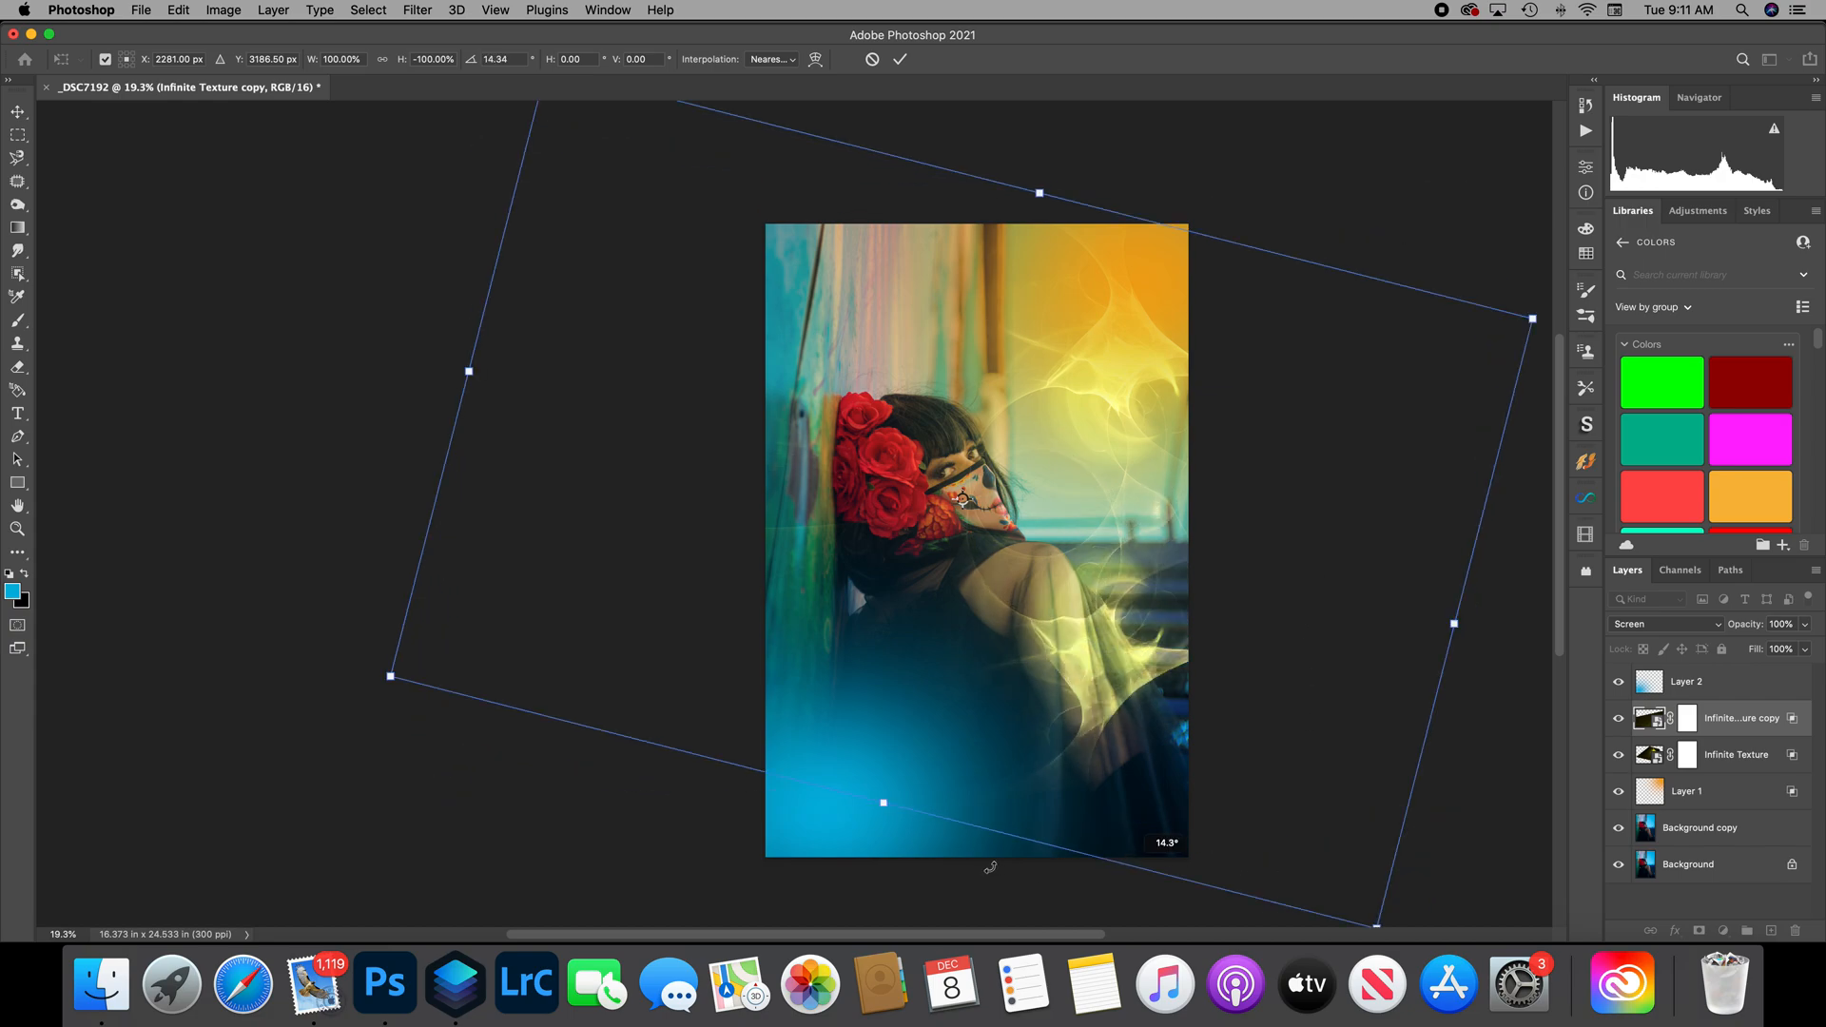
{"action": "left_click_drag", "start_coordinate": [968, 866], "coordinate": [963, 859]}
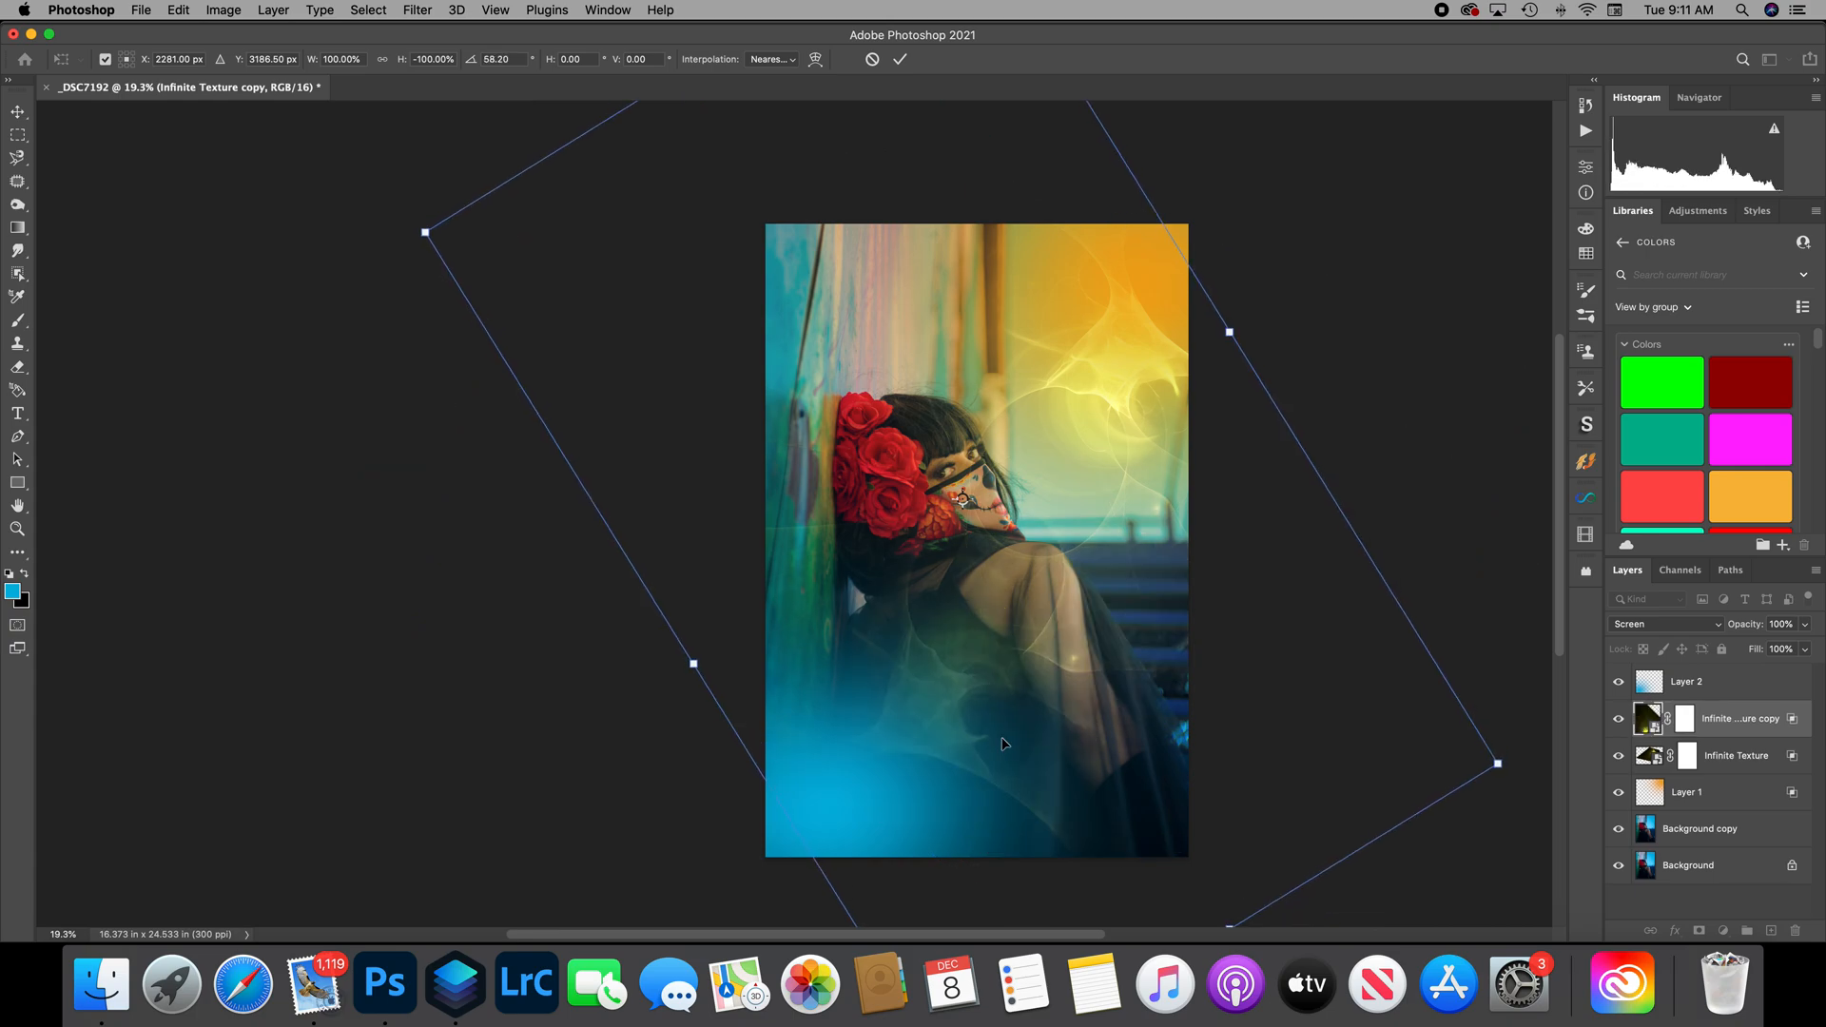
{"action": "left_click_drag", "start_coordinate": [947, 706], "coordinate": [901, 762]}
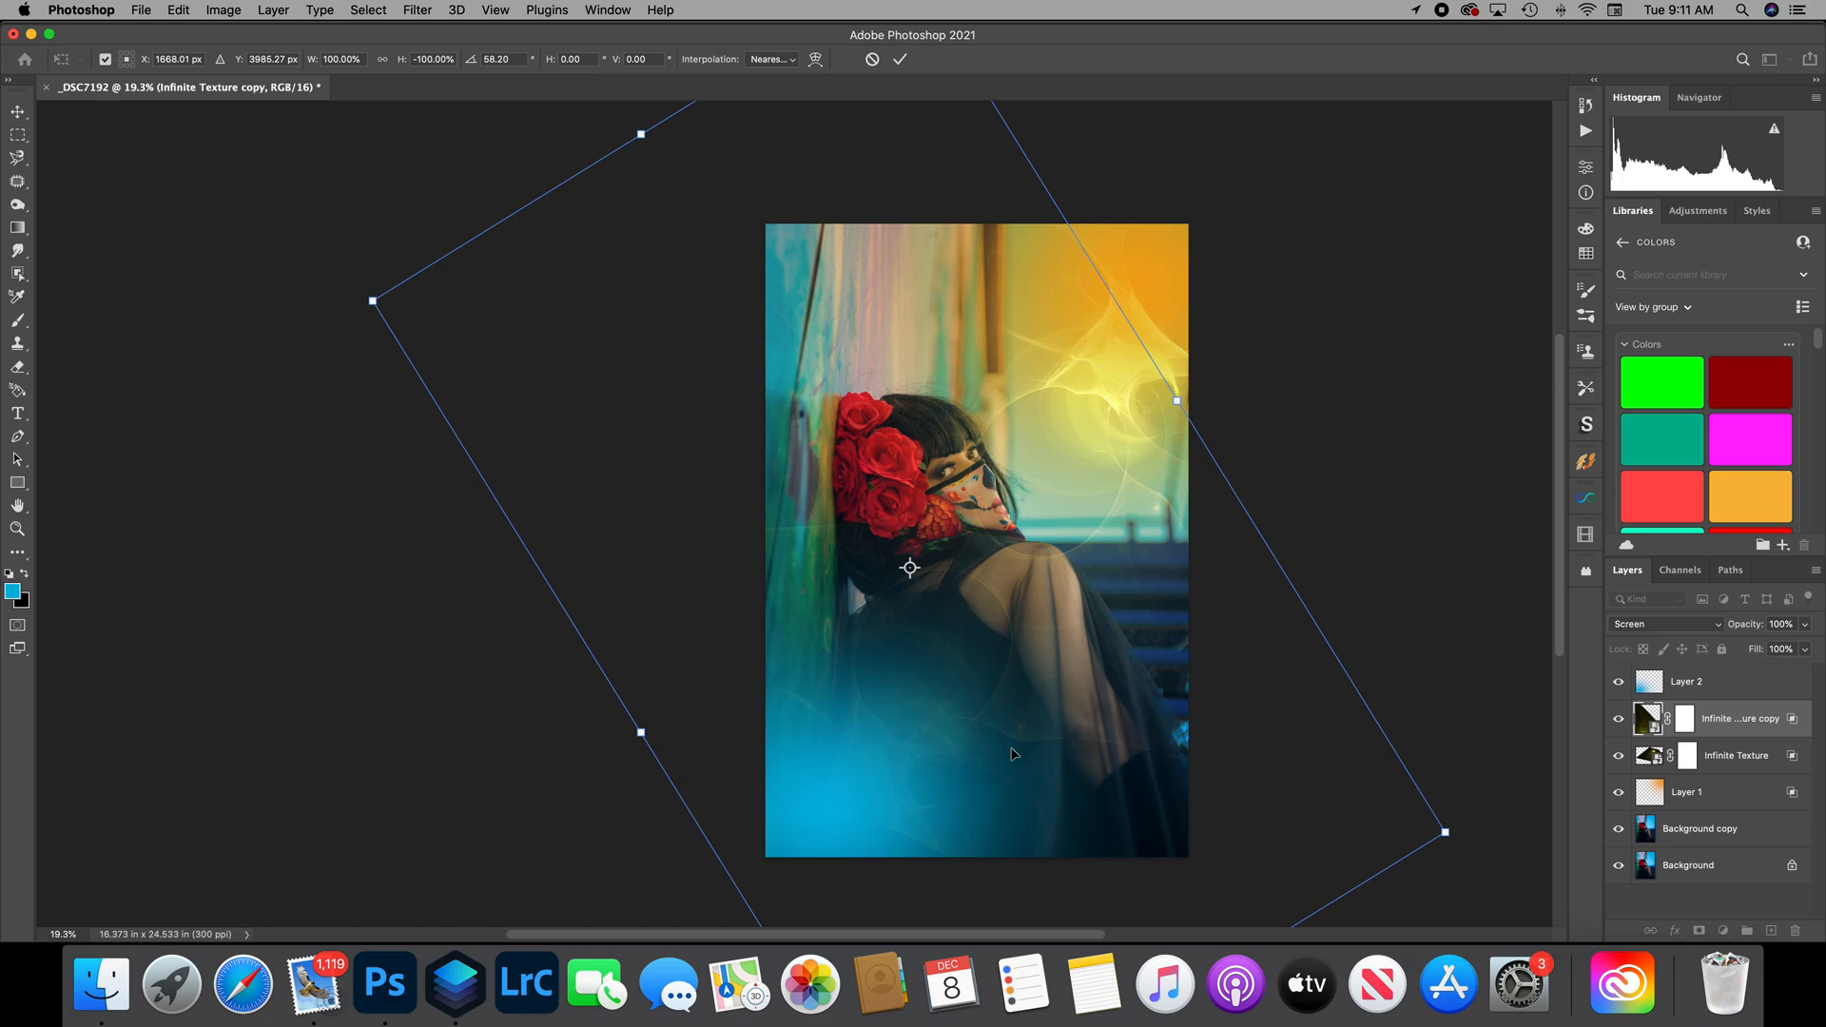
{"action": "double_click", "coordinate": [1793, 722]}
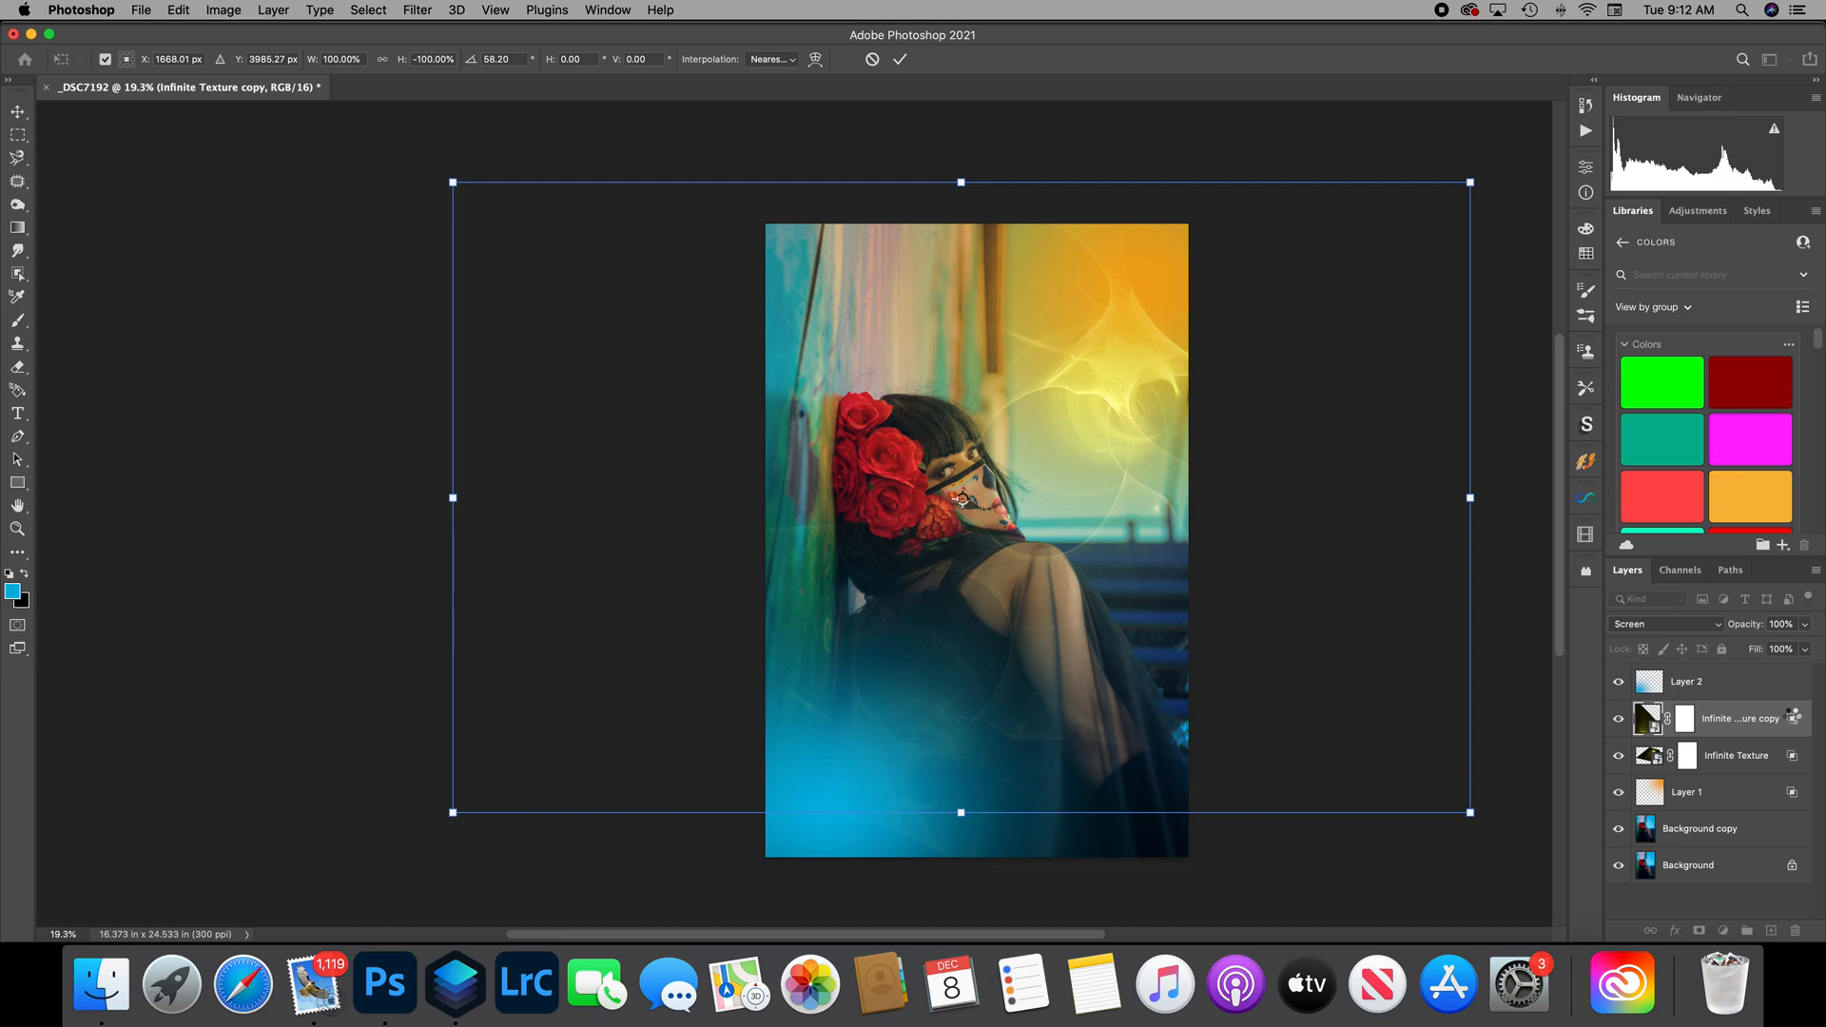
{"action": "key", "text": "Return"}
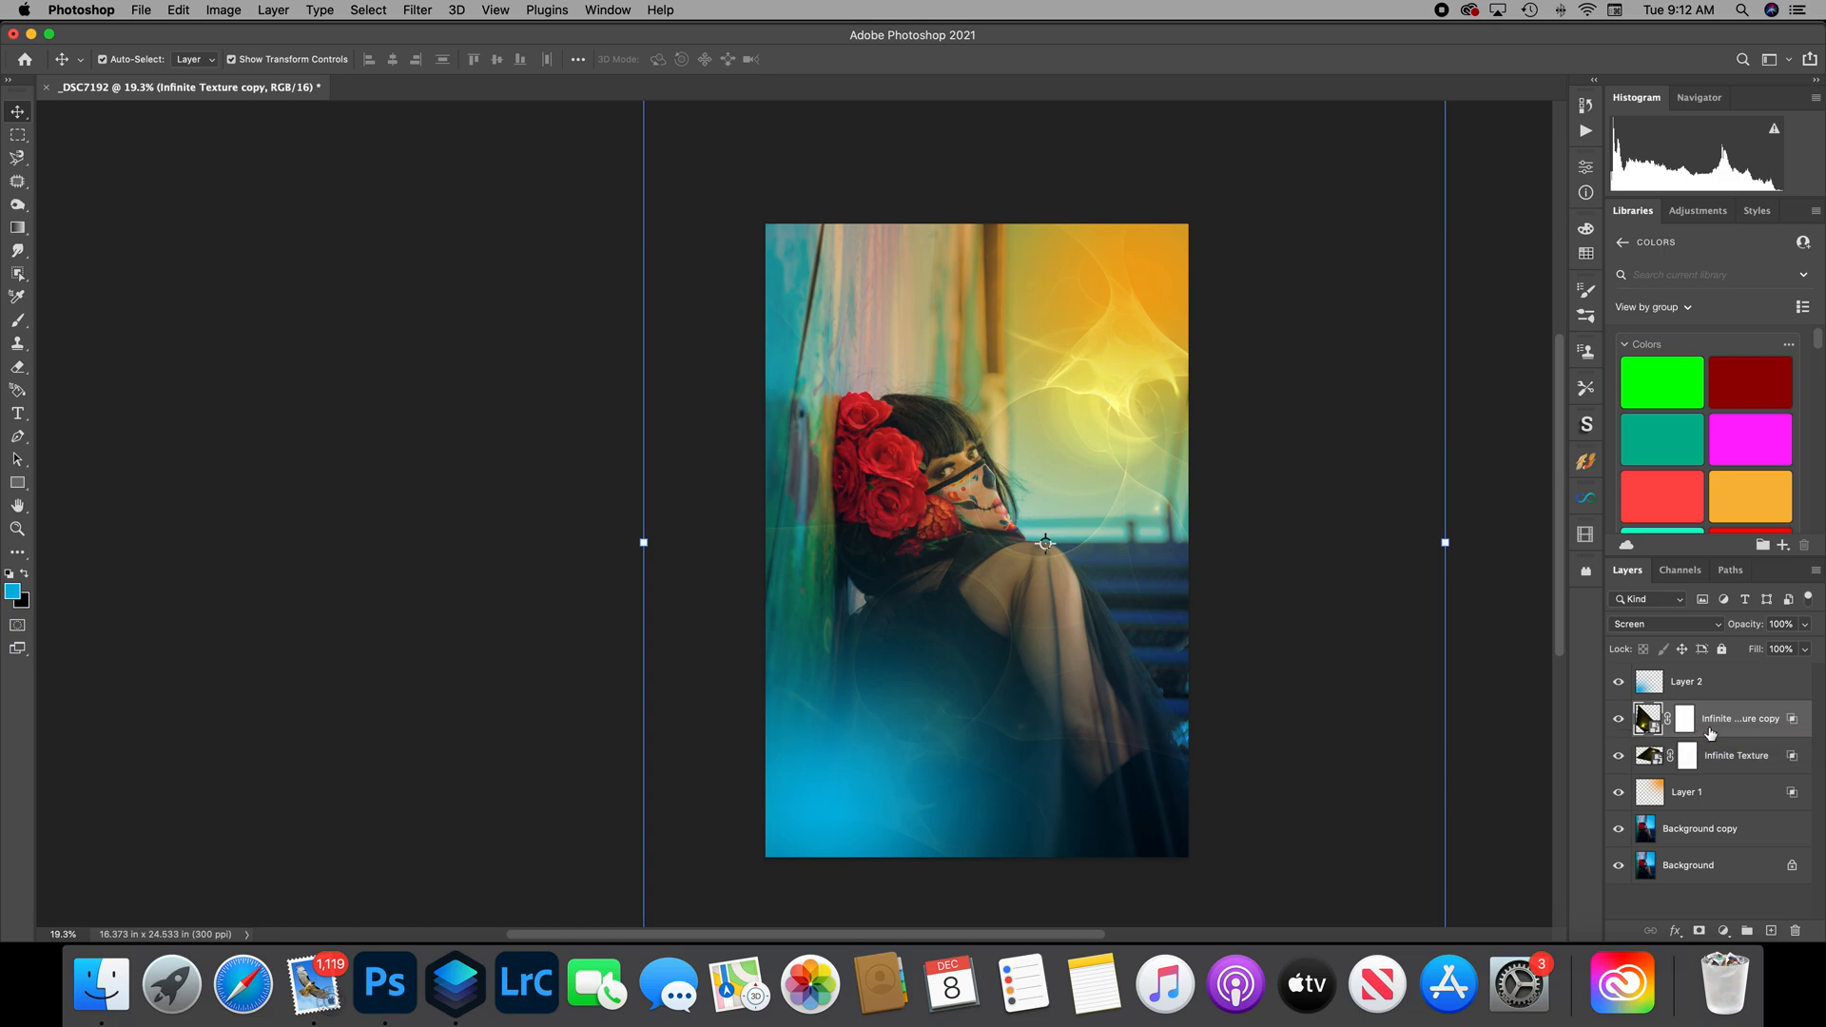
Reset the texture copy's Blend If Blue black point for the Underlying Layer to 0 and test its white point.
{"action": "double_click", "coordinate": [1793, 726]}
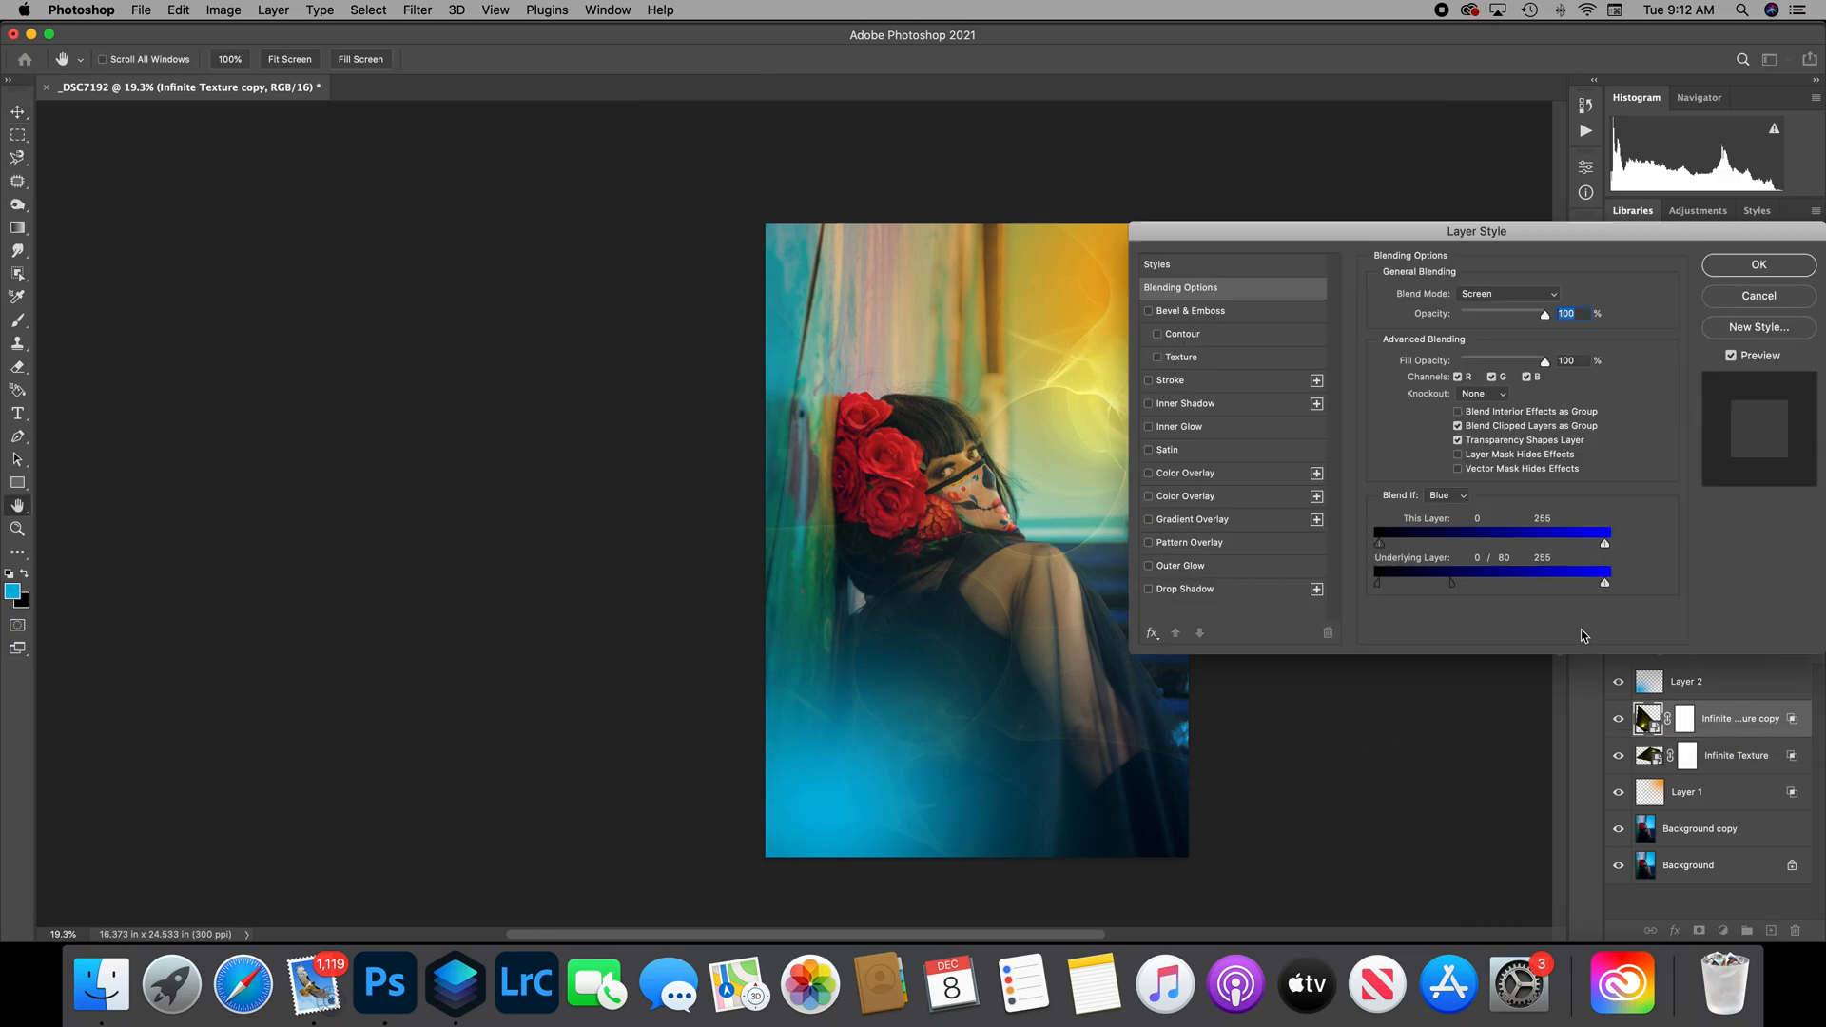
{"action": "left_click_drag", "start_coordinate": [1449, 587], "coordinate": [1378, 584]}
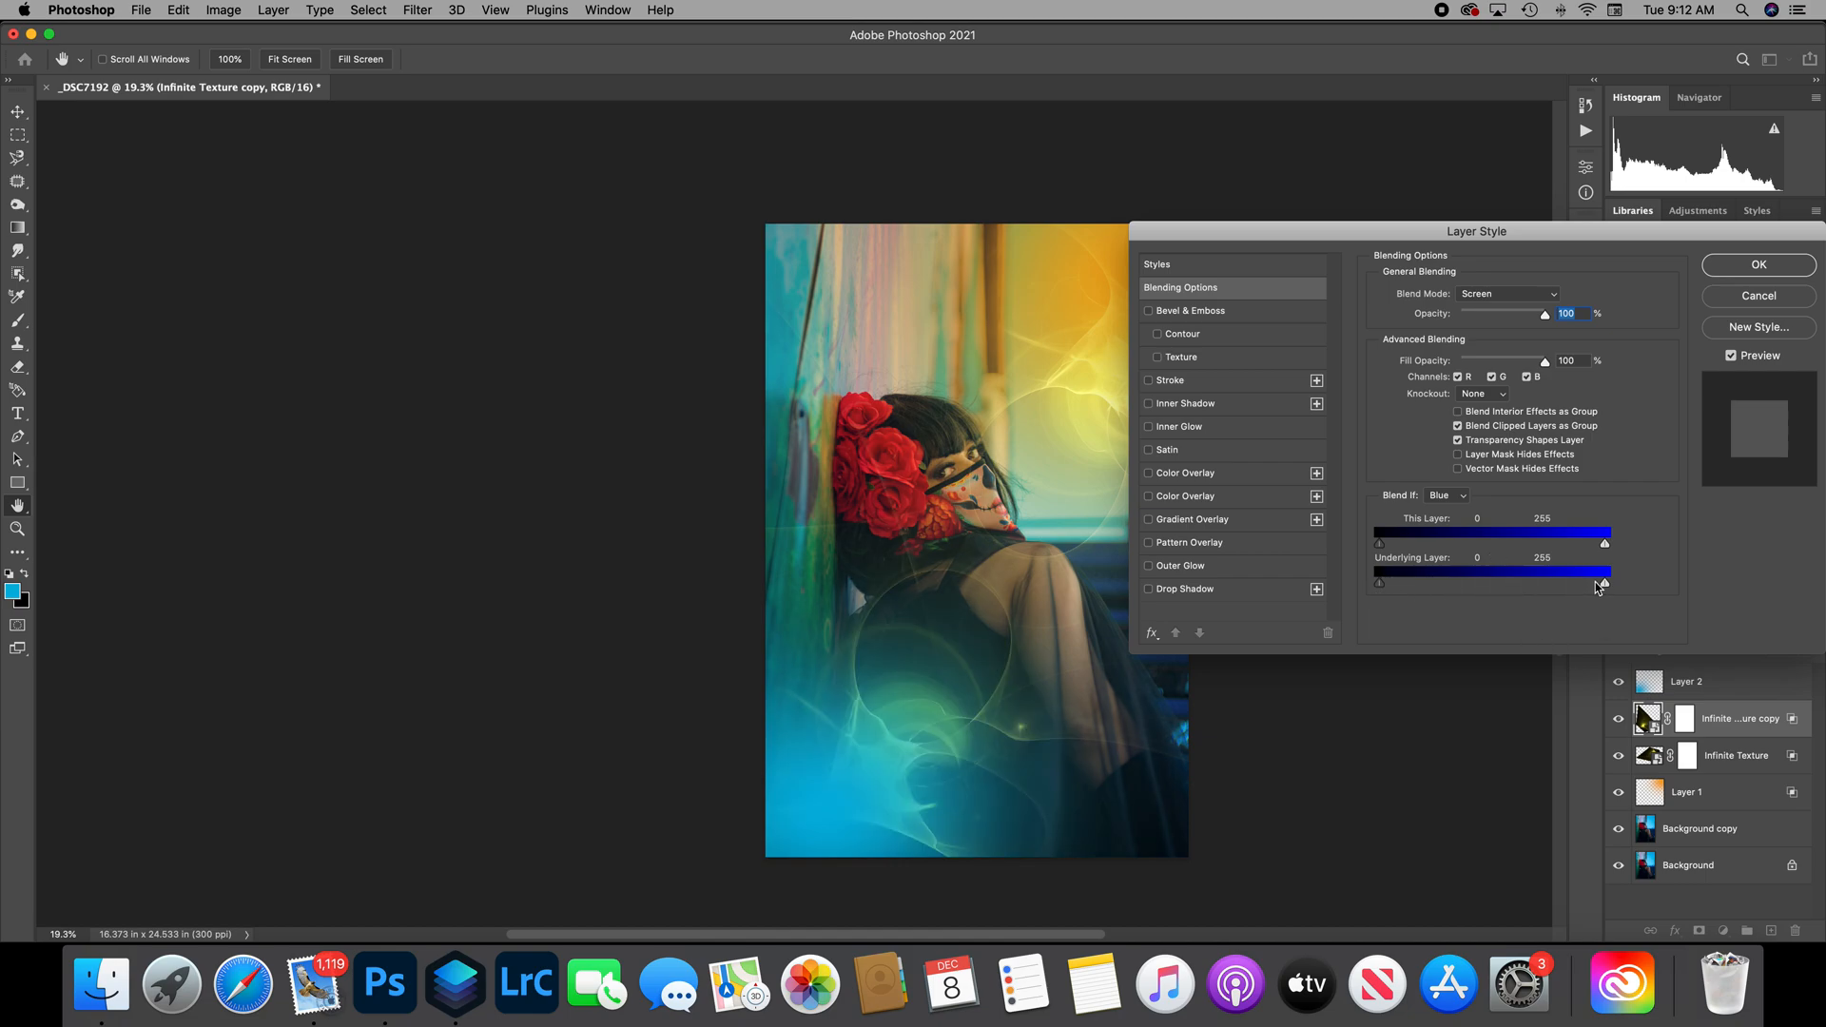
{"action": "left_click_drag", "start_coordinate": [1600, 587], "coordinate": [1538, 589]}
{"action": "left_click_drag", "start_coordinate": [1475, 582], "coordinate": [1655, 546]}
Try the texture copy's Blend If Red white point for This Layer, keeping the blend mode at Screen.
{"action": "left_click", "coordinate": [1465, 496]}
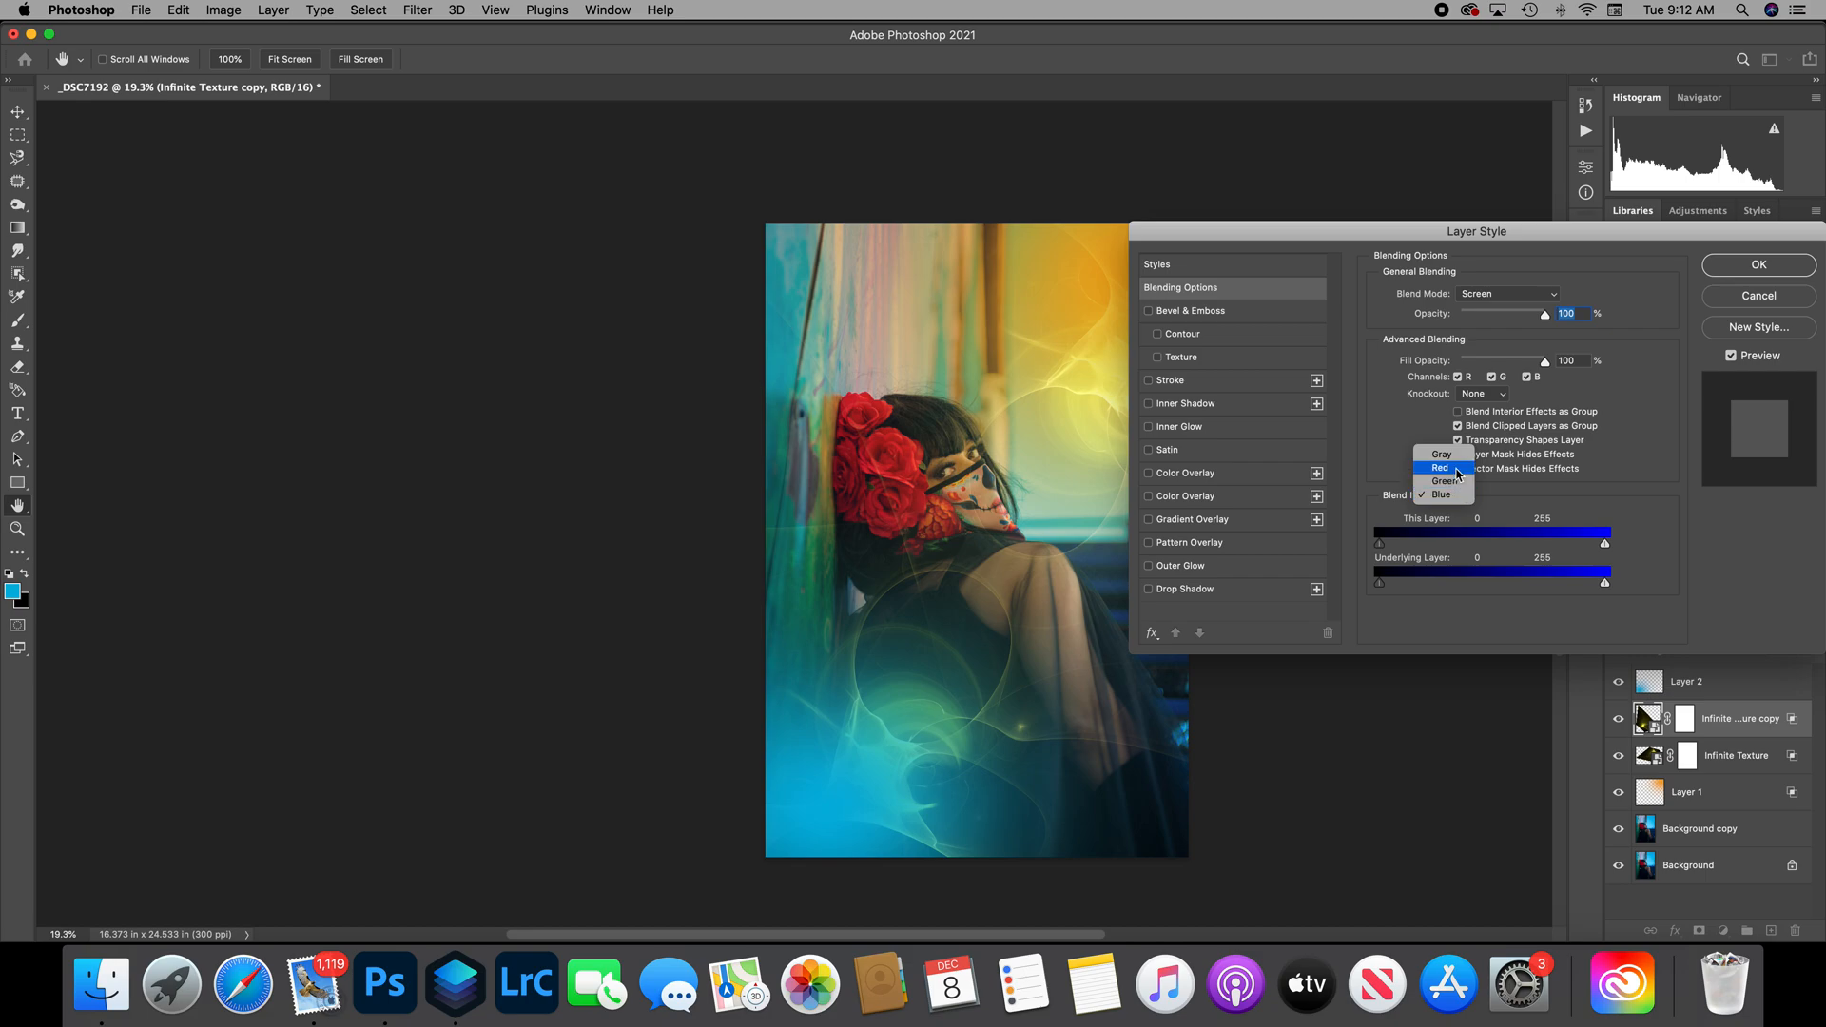
{"action": "left_click", "coordinate": [1441, 468]}
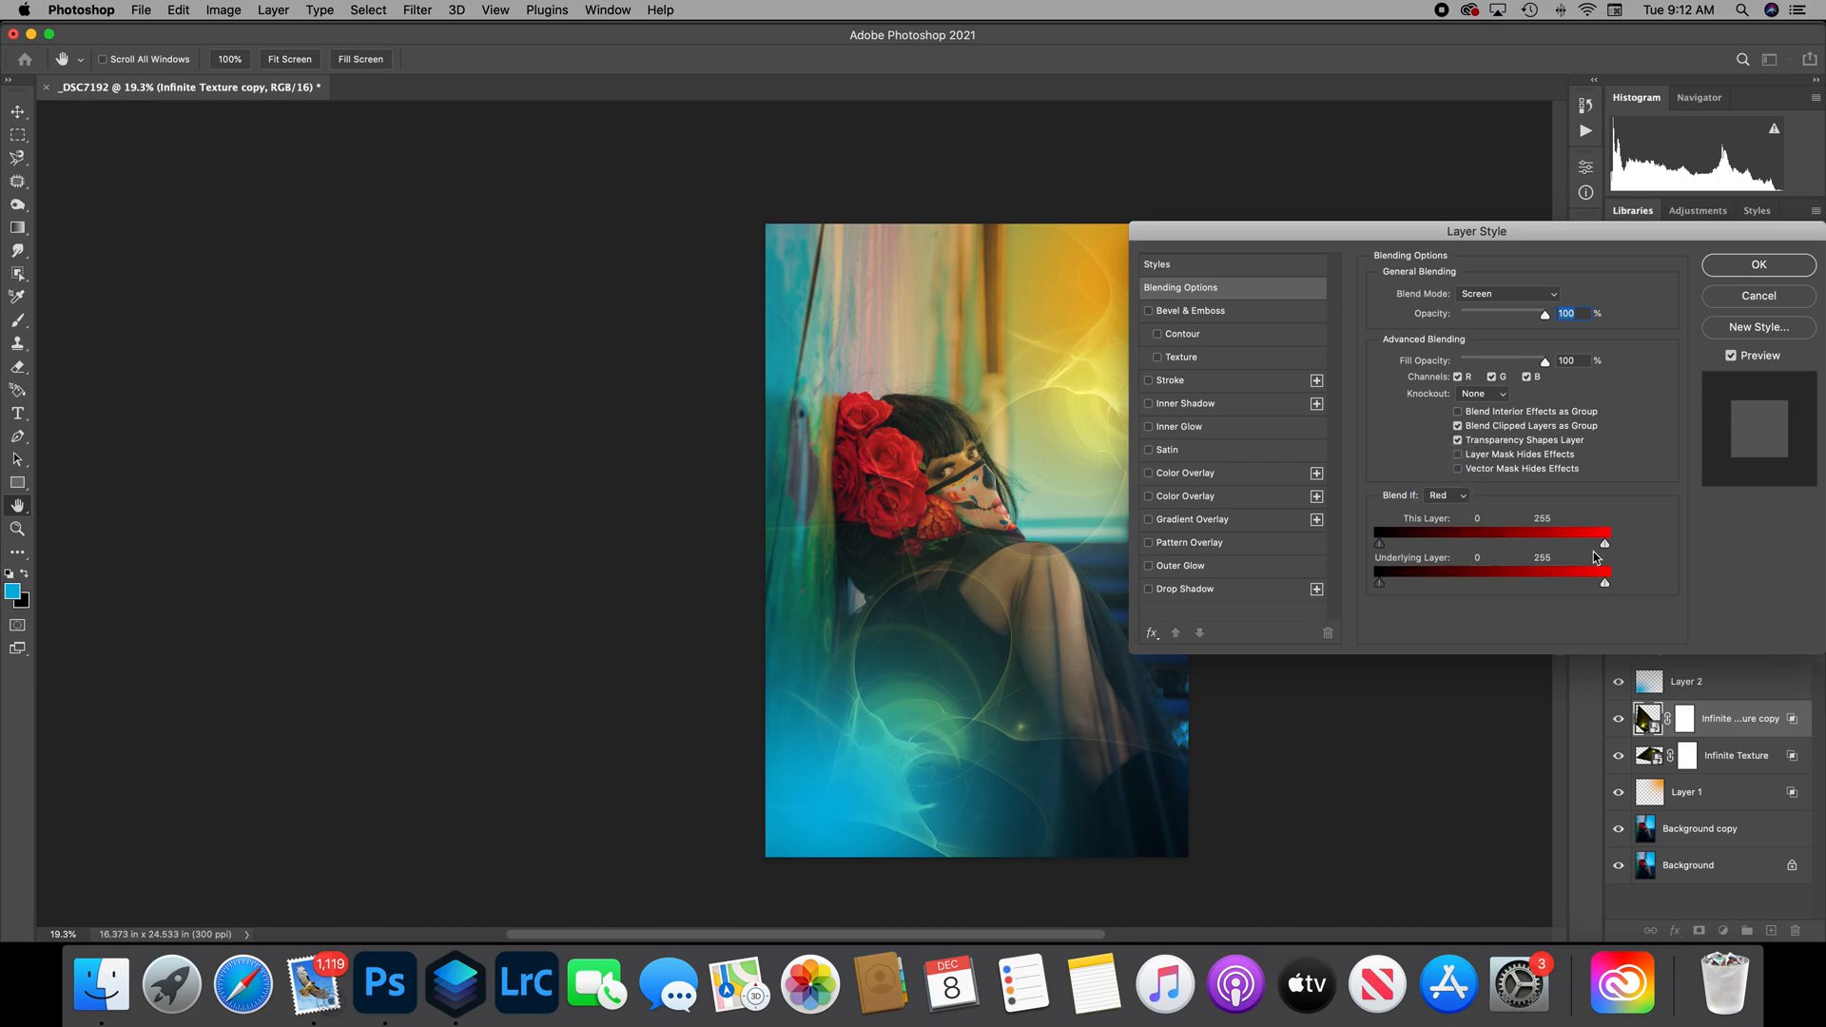
{"action": "left_click_drag", "start_coordinate": [1604, 543], "coordinate": [1651, 593]}
{"action": "left_click", "coordinate": [1506, 295]}
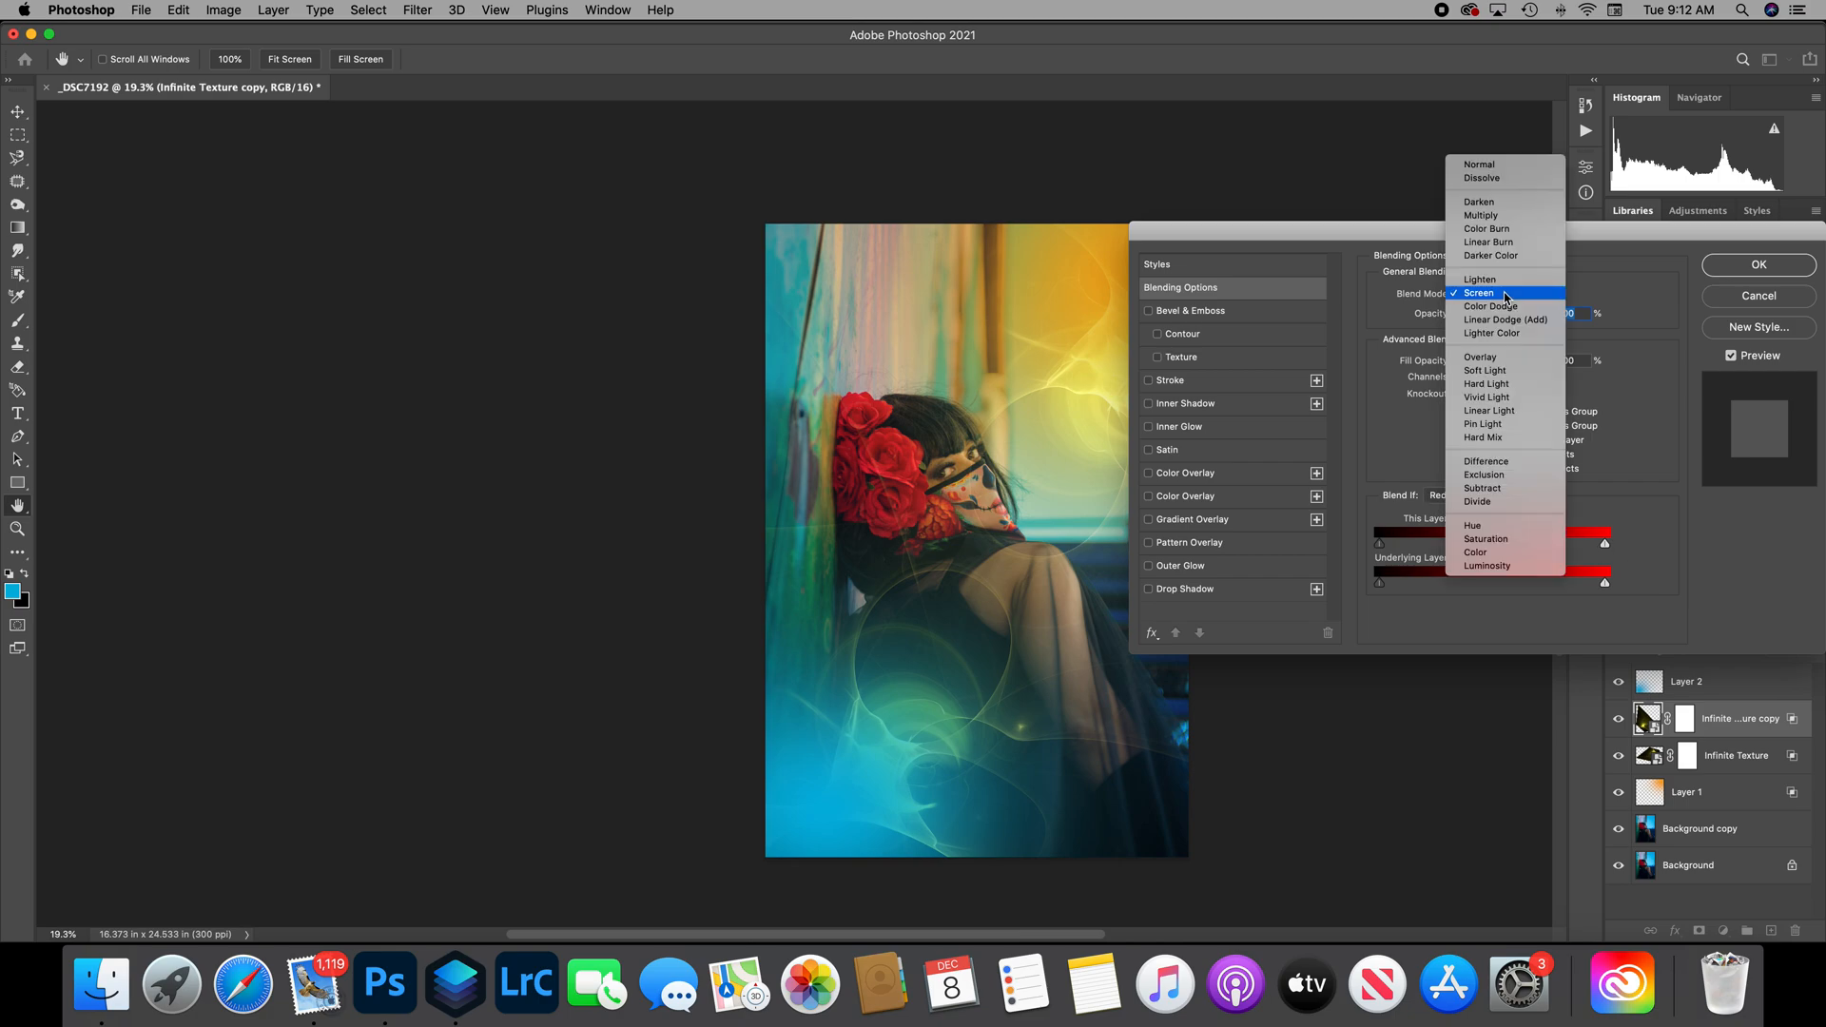
{"action": "left_click", "coordinate": [1506, 296]}
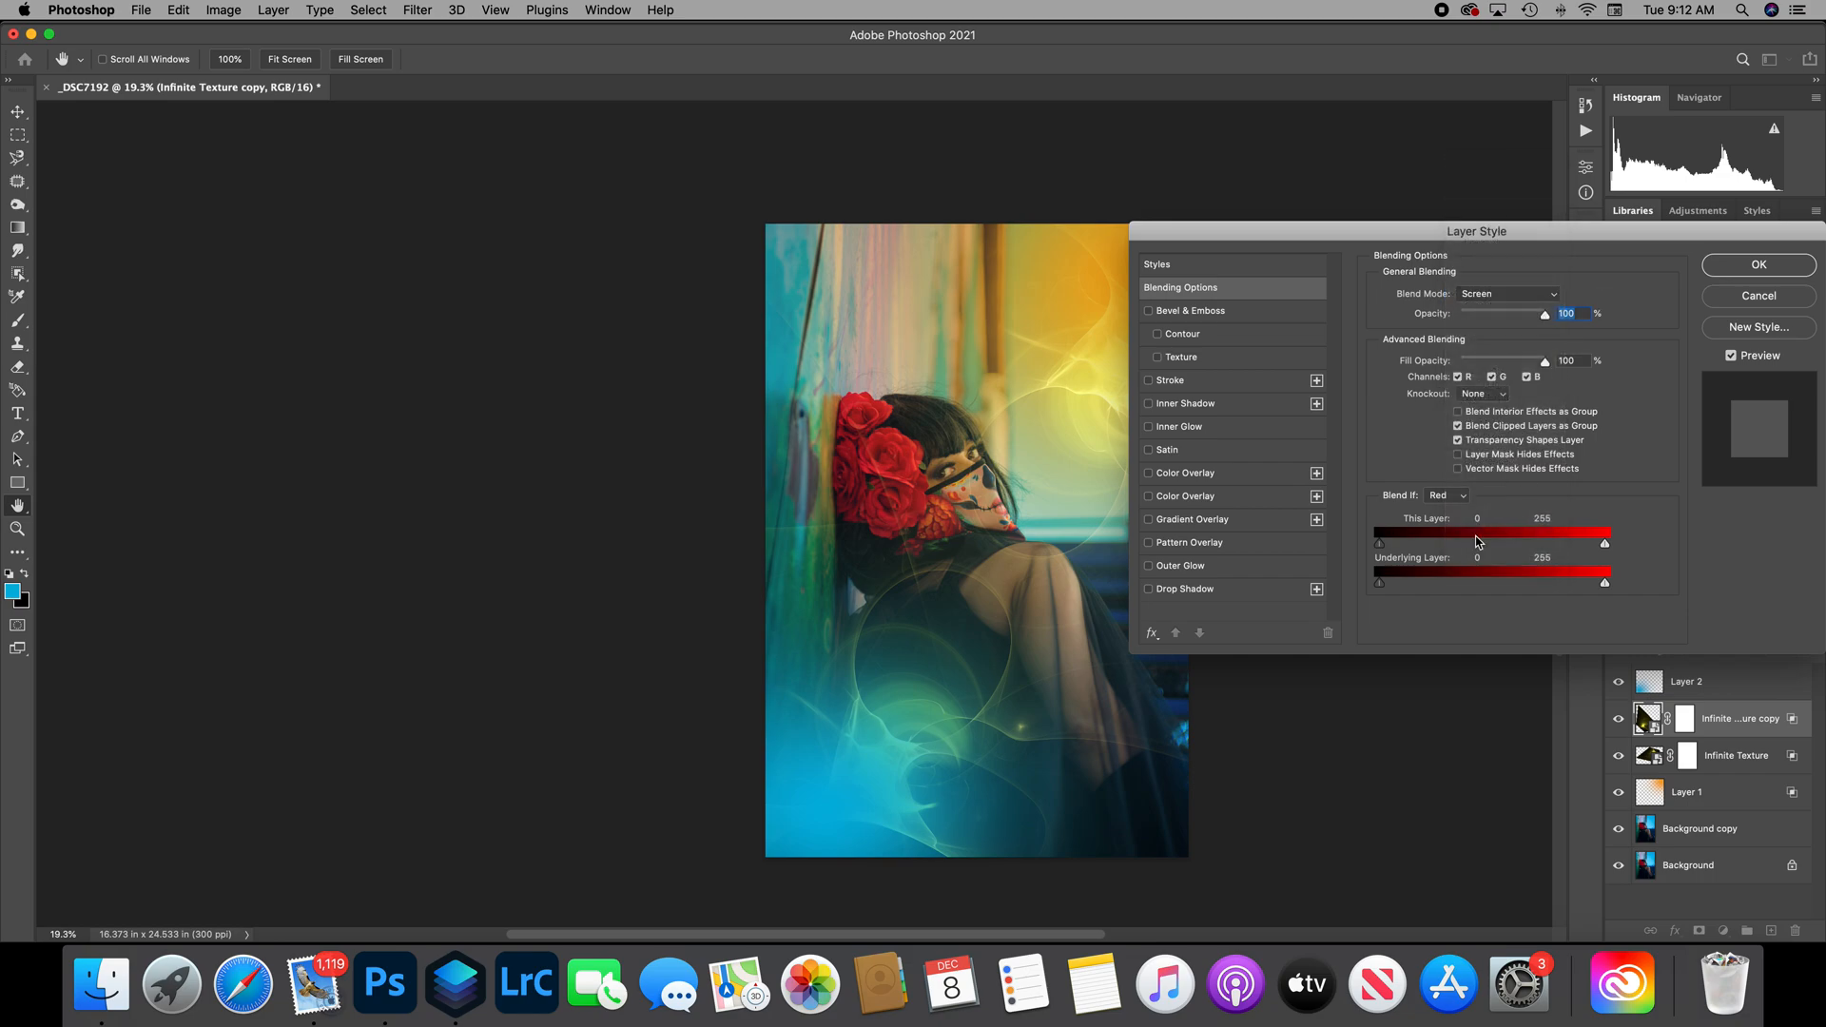
{"action": "left_click", "coordinate": [1464, 503]}
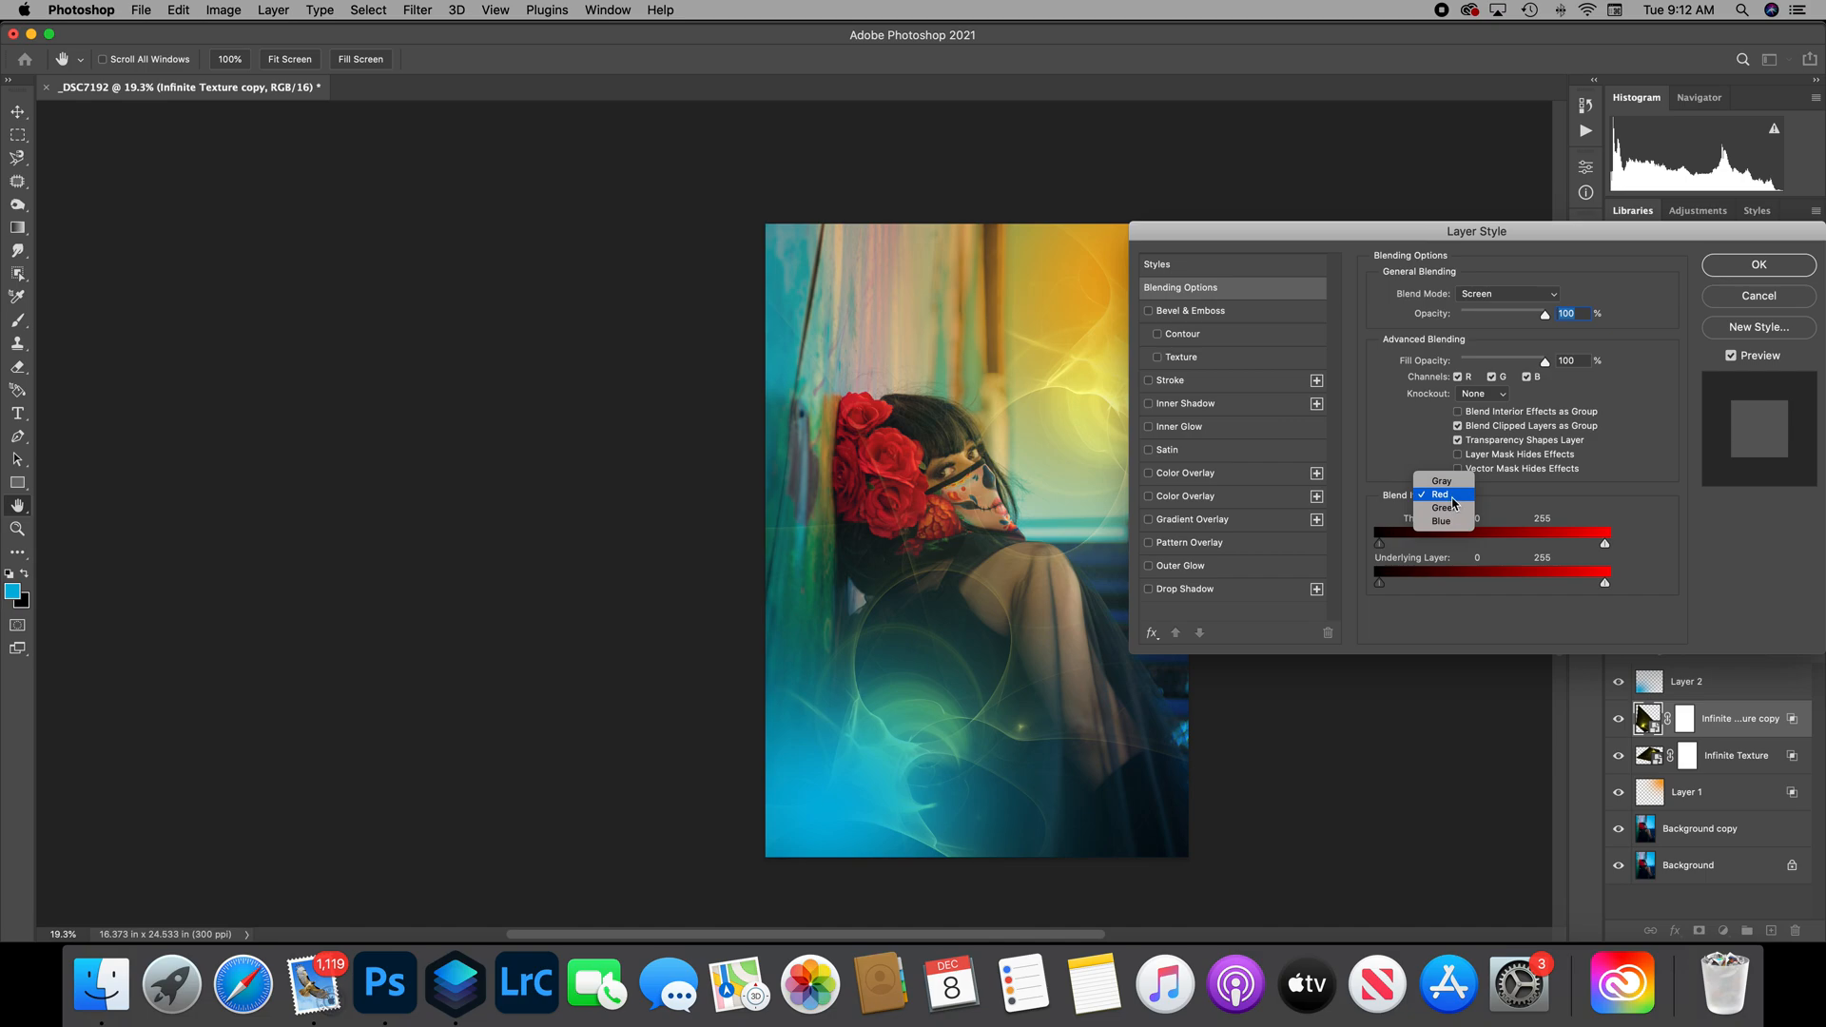
{"action": "left_click", "coordinate": [1484, 523]}
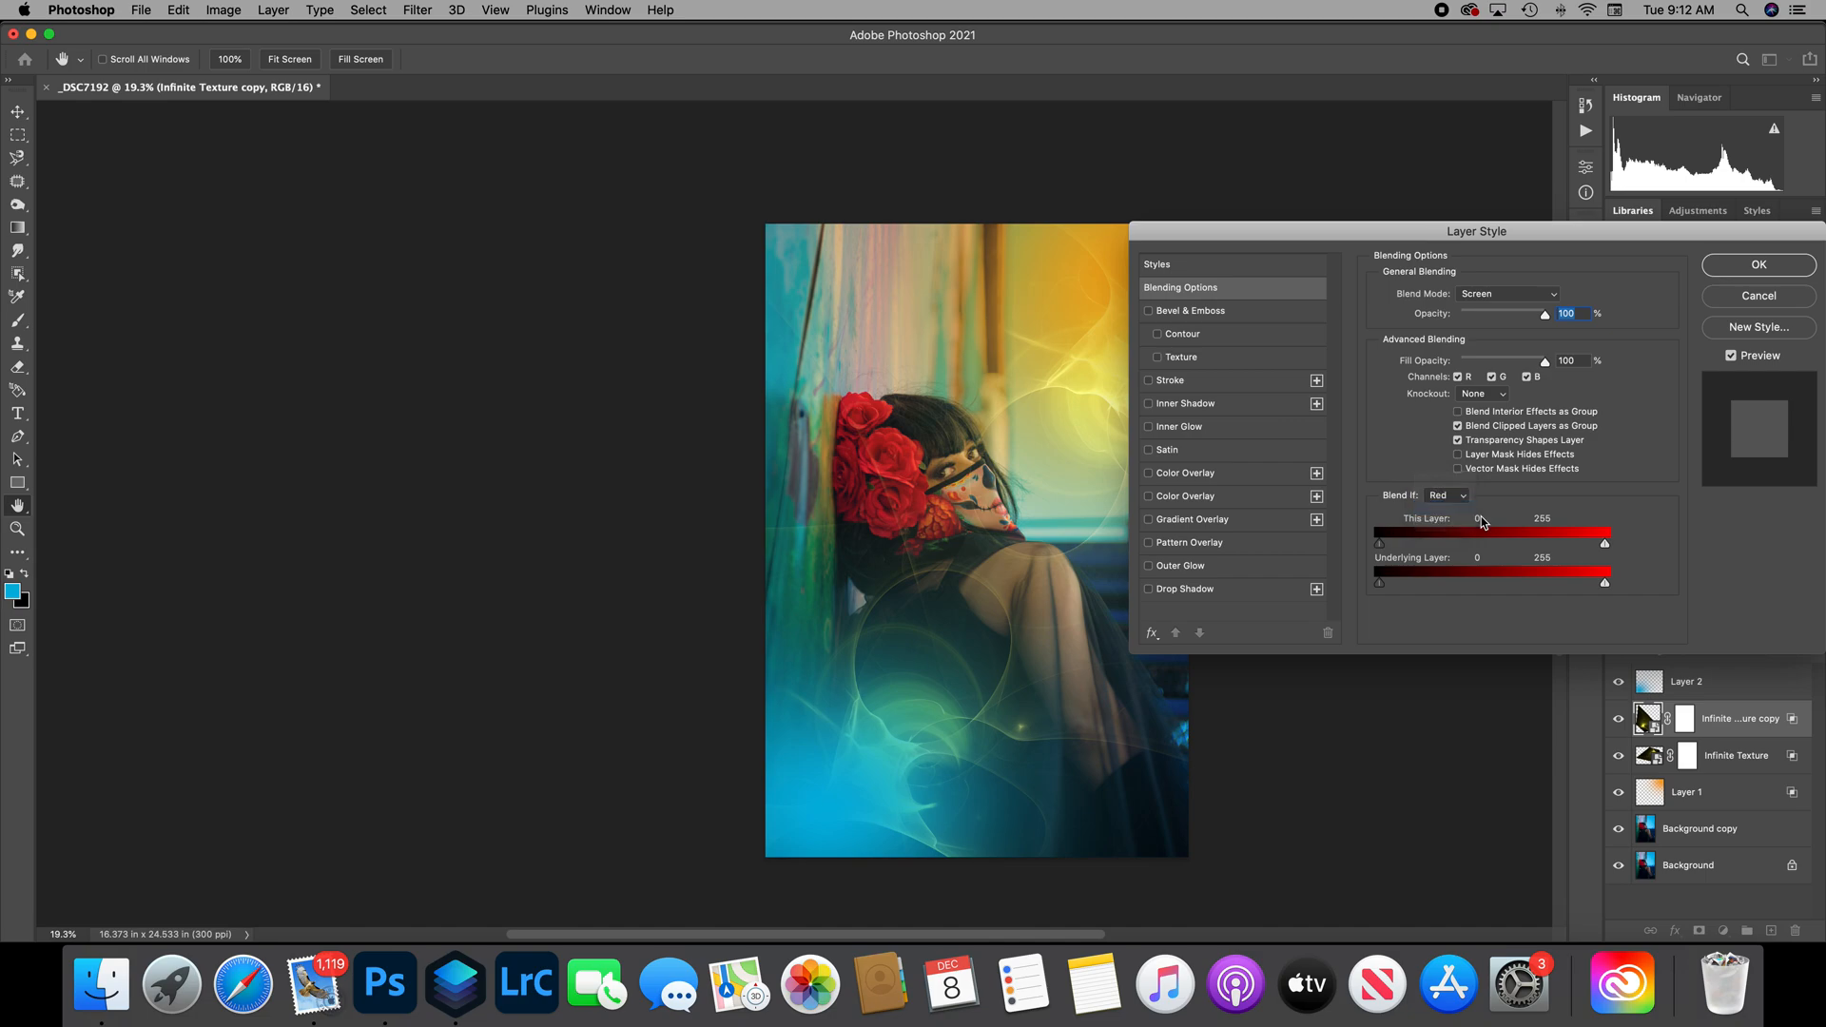
Set the texture copy's Blend If Green black point for This Layer to a split of 0 / 133 and apply the layer style.
{"action": "mouse_move", "coordinate": [1608, 545]}
{"action": "left_mouse_down"}
{"action": "mouse_move", "coordinate": [1534, 548]}
{"action": "mouse_move", "coordinate": [1617, 551]}
{"action": "left_mouse_up"}
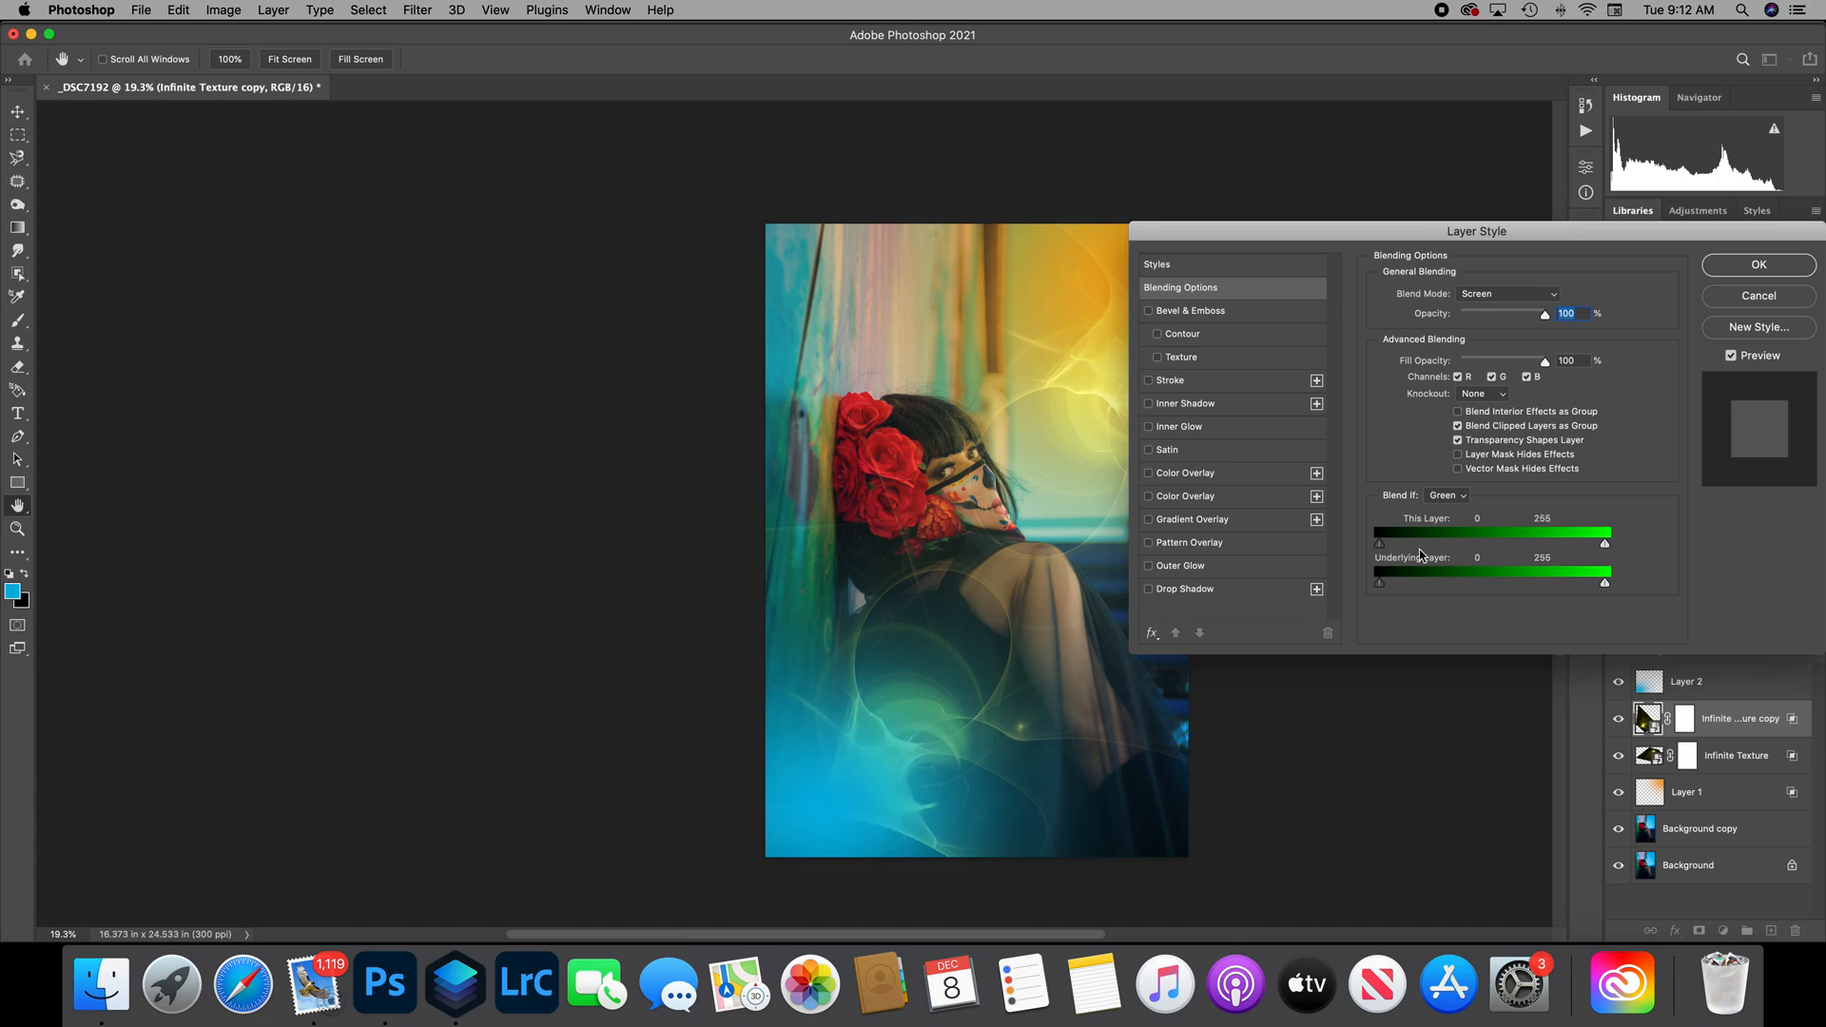
{"action": "left_click_drag", "start_coordinate": [1378, 551], "coordinate": [1488, 557]}
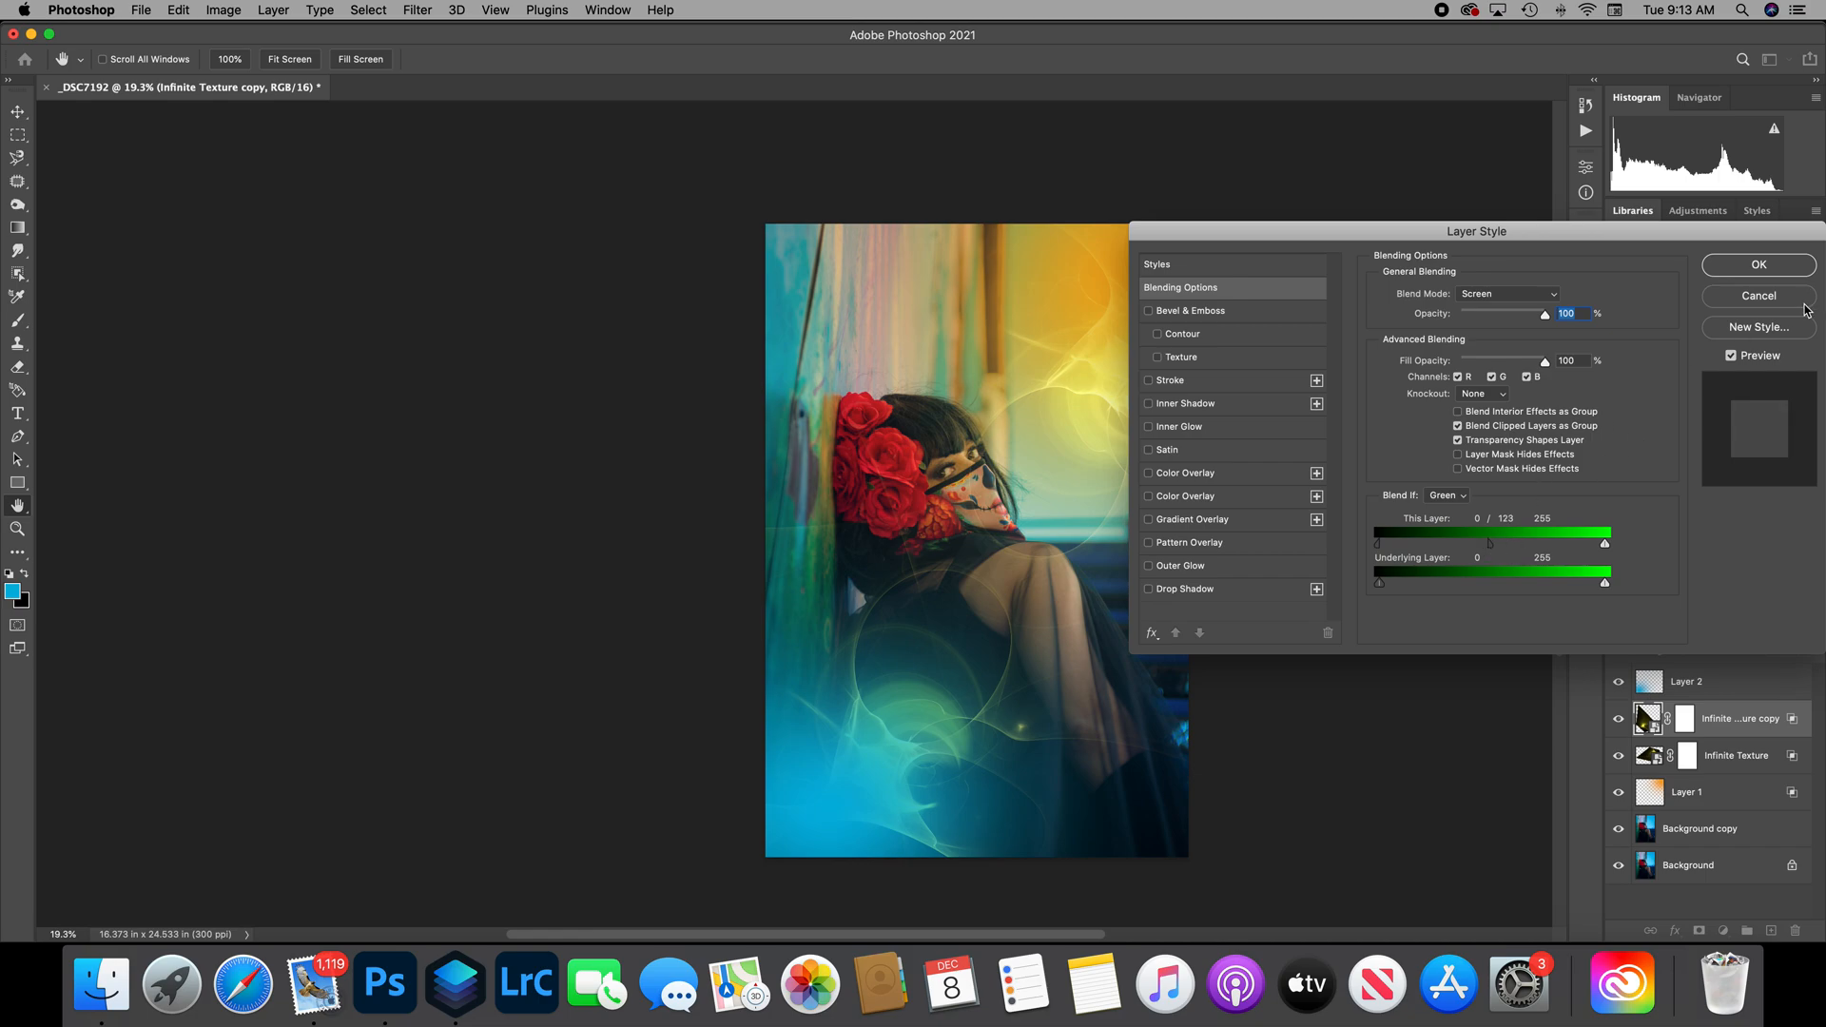
{"action": "left_click", "coordinate": [1766, 267]}
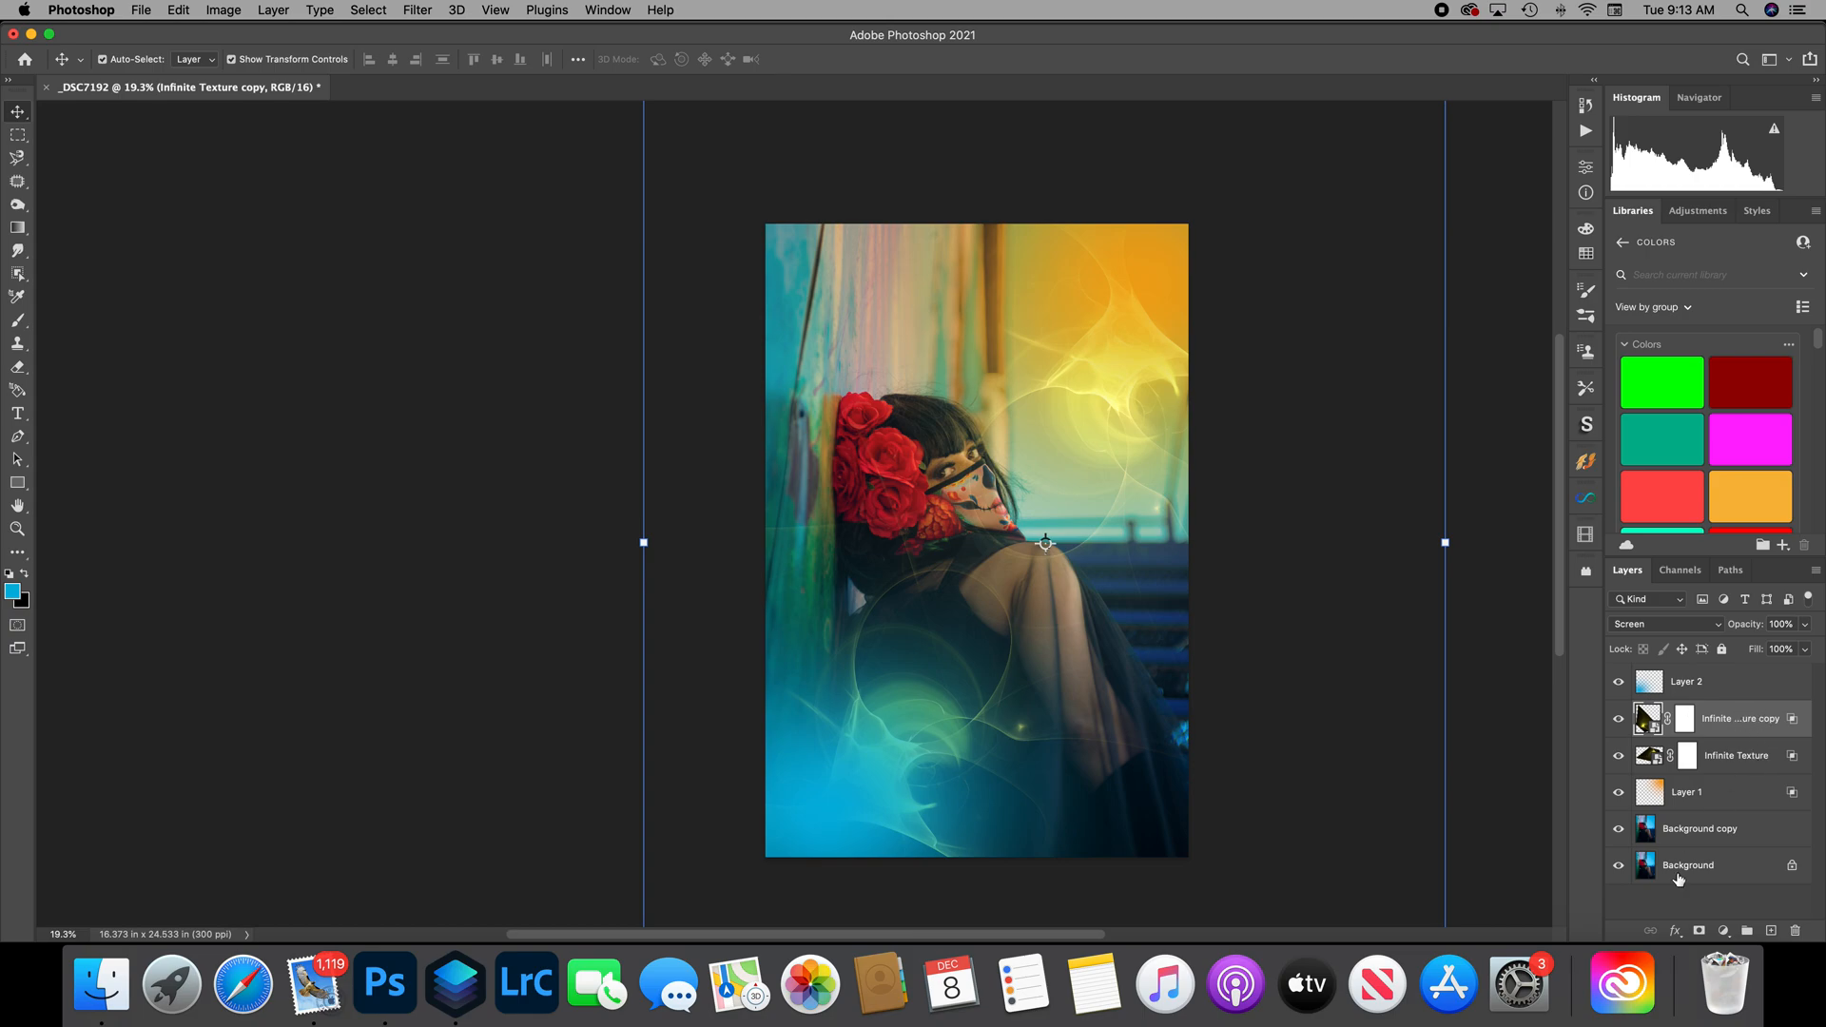
Add a Solid Color fill layer in blue #04b4de above the flipped texture copy.
{"action": "left_click", "coordinate": [1725, 932]}
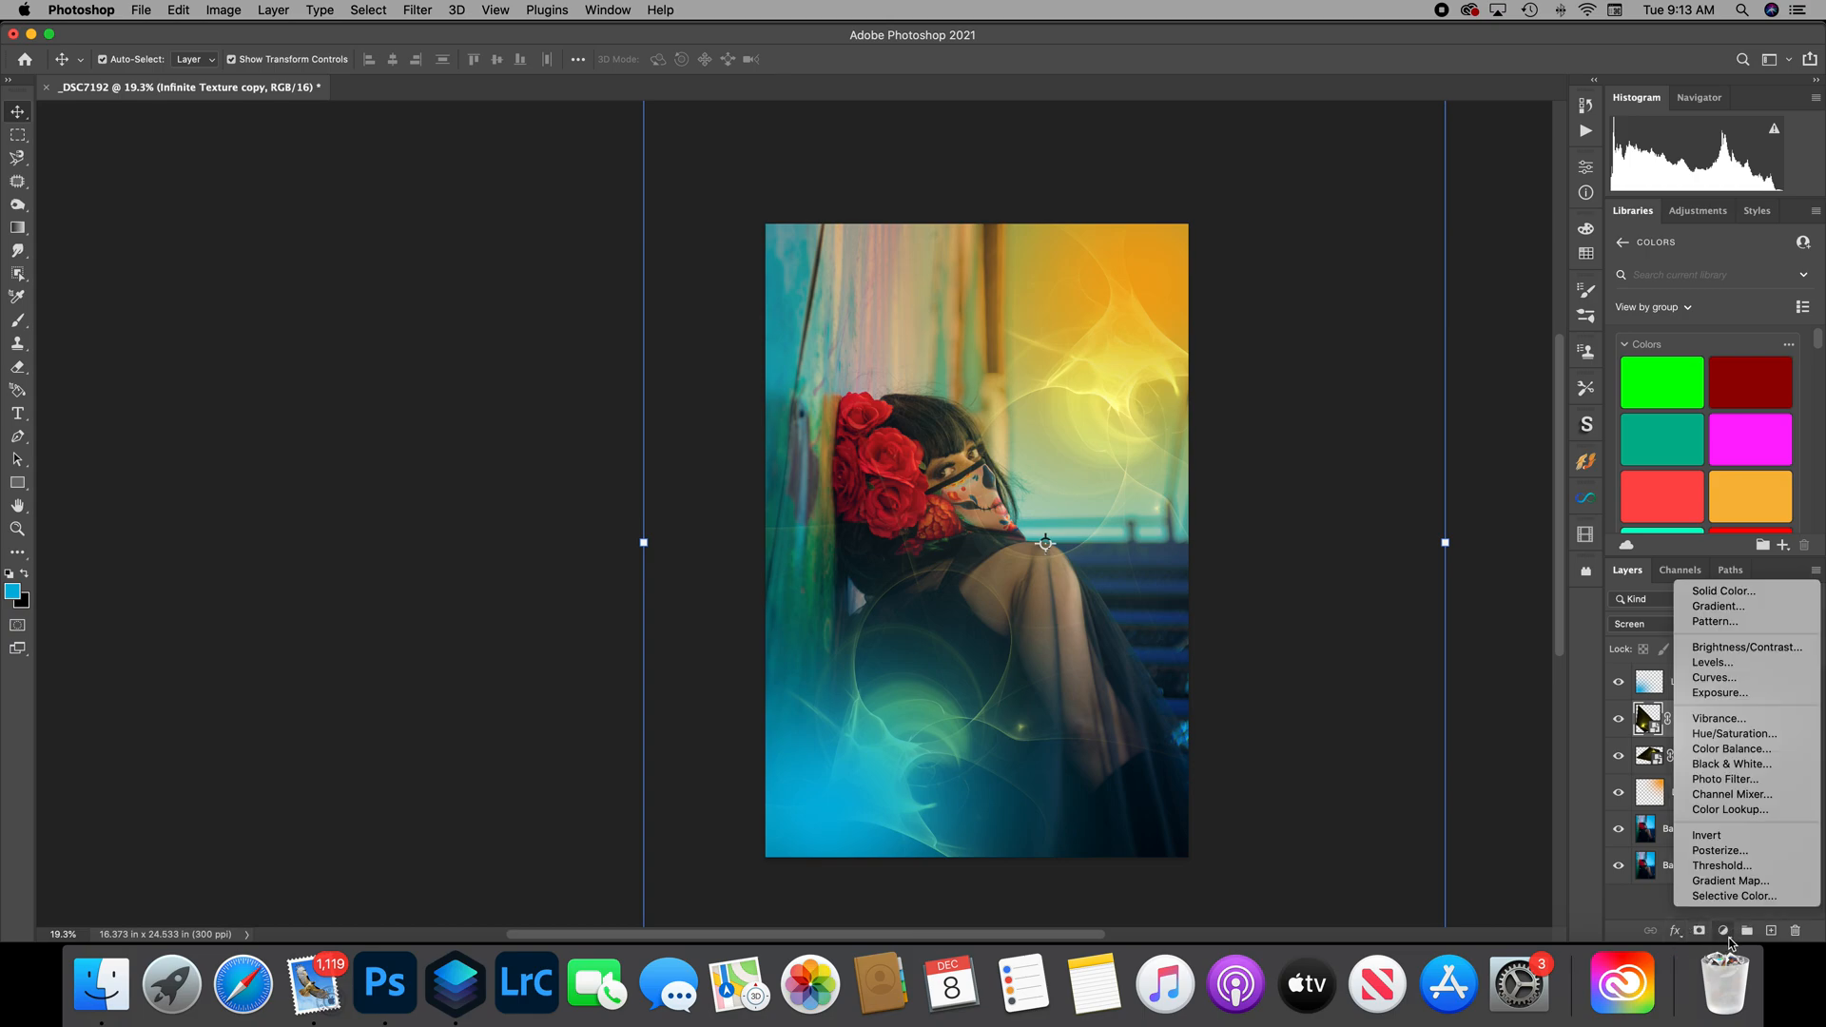
{"action": "left_click", "coordinate": [1724, 591]}
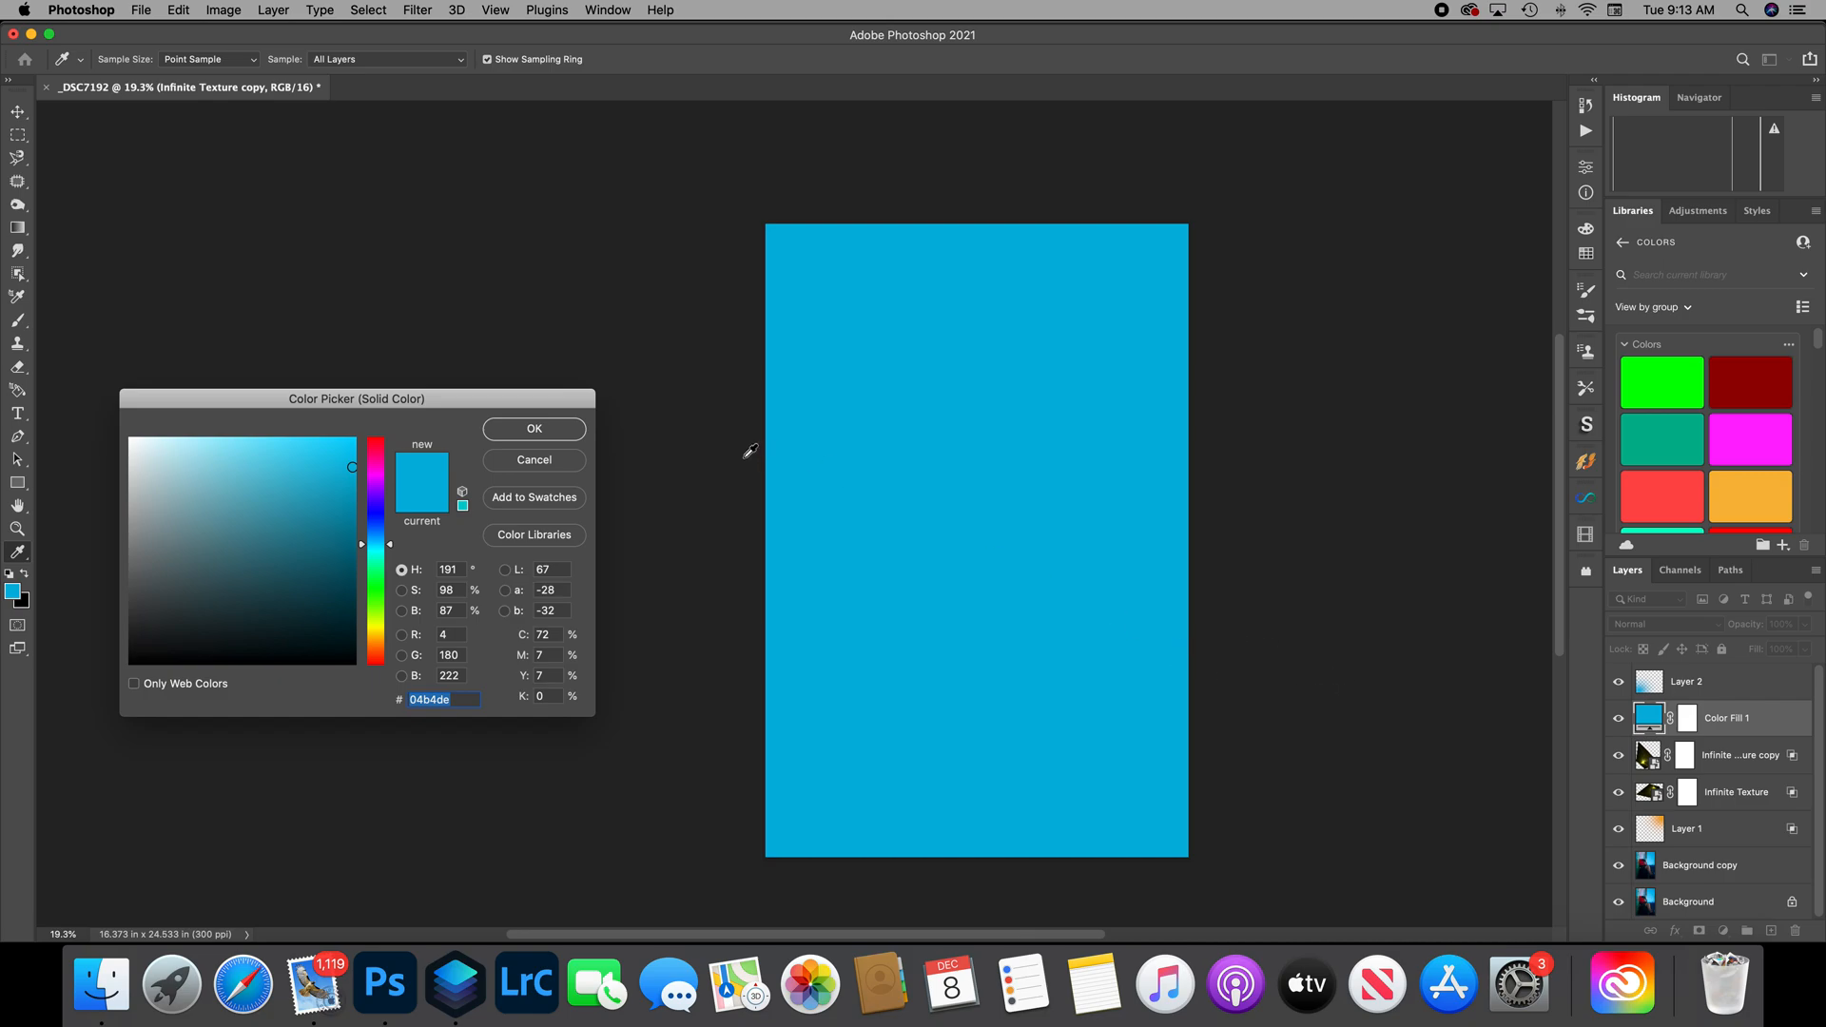
{"action": "left_click", "coordinate": [548, 432]}
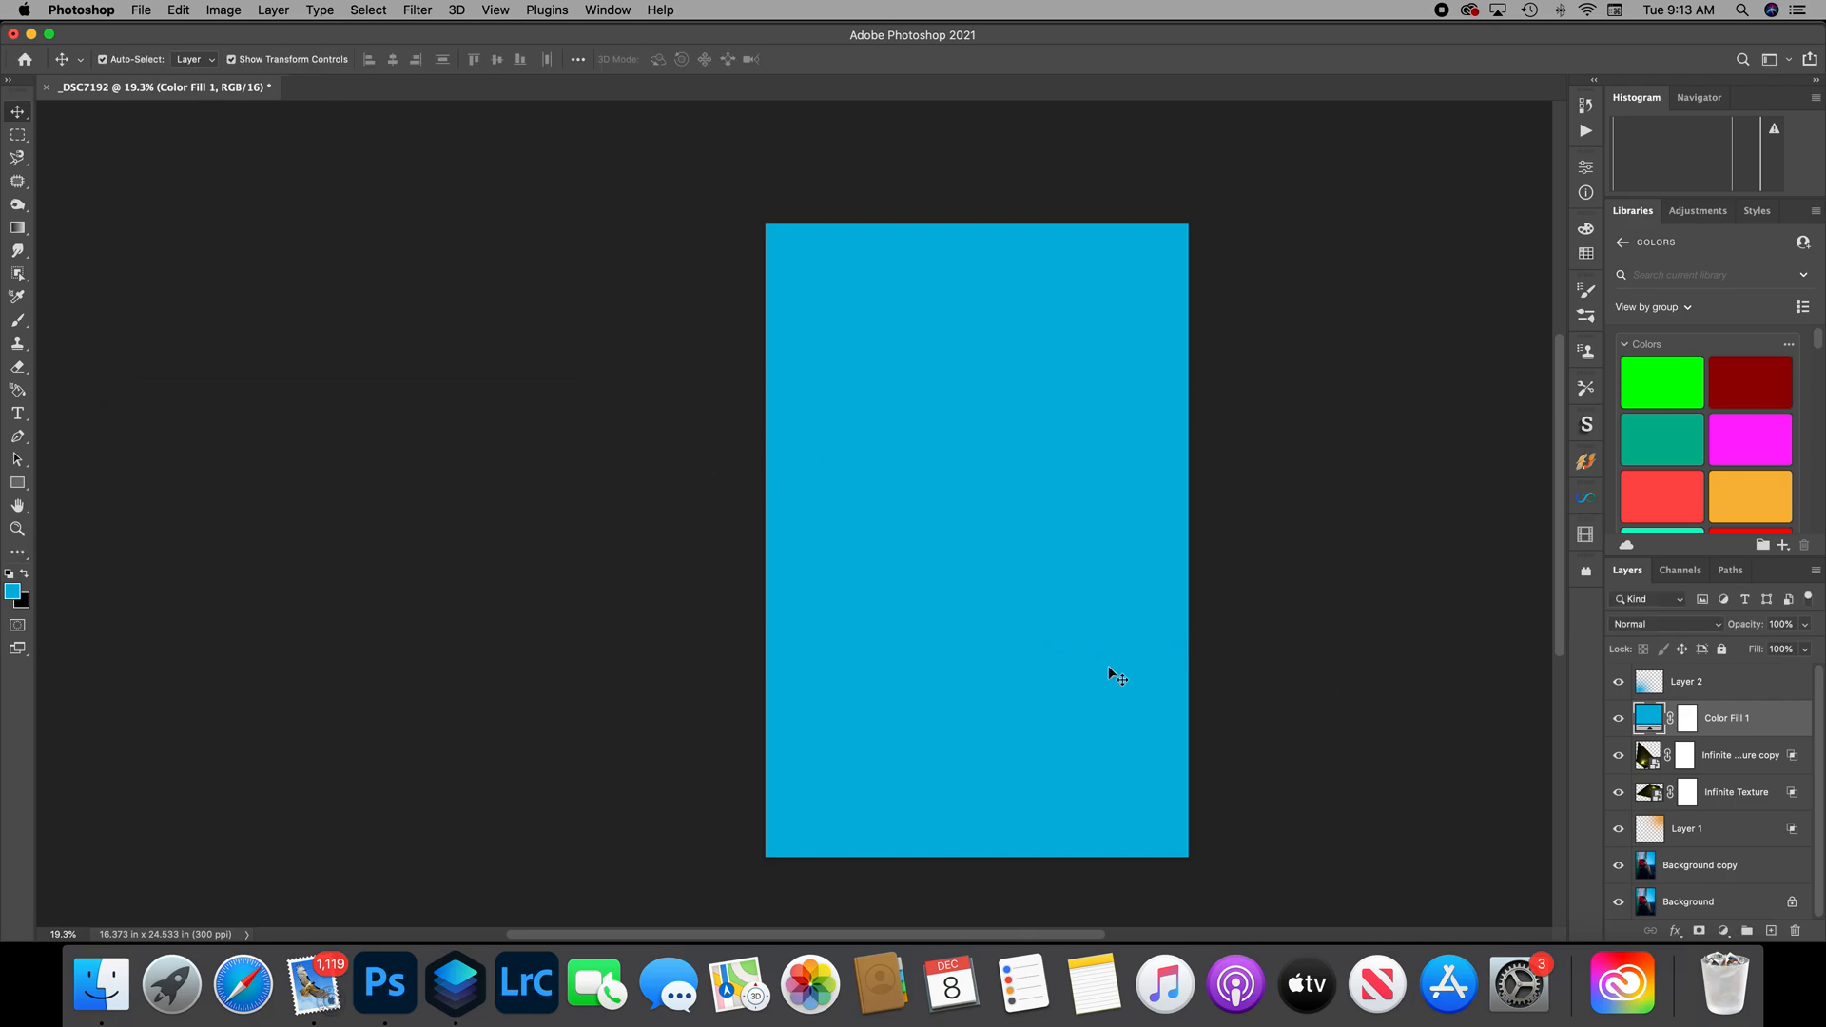
Clip the blue color fill to the texture copy and set the fill's blend mode to Overlay.
{"action": "key", "text": "alt"}
{"action": "left_click", "coordinate": [1647, 729], "text": "alt"}
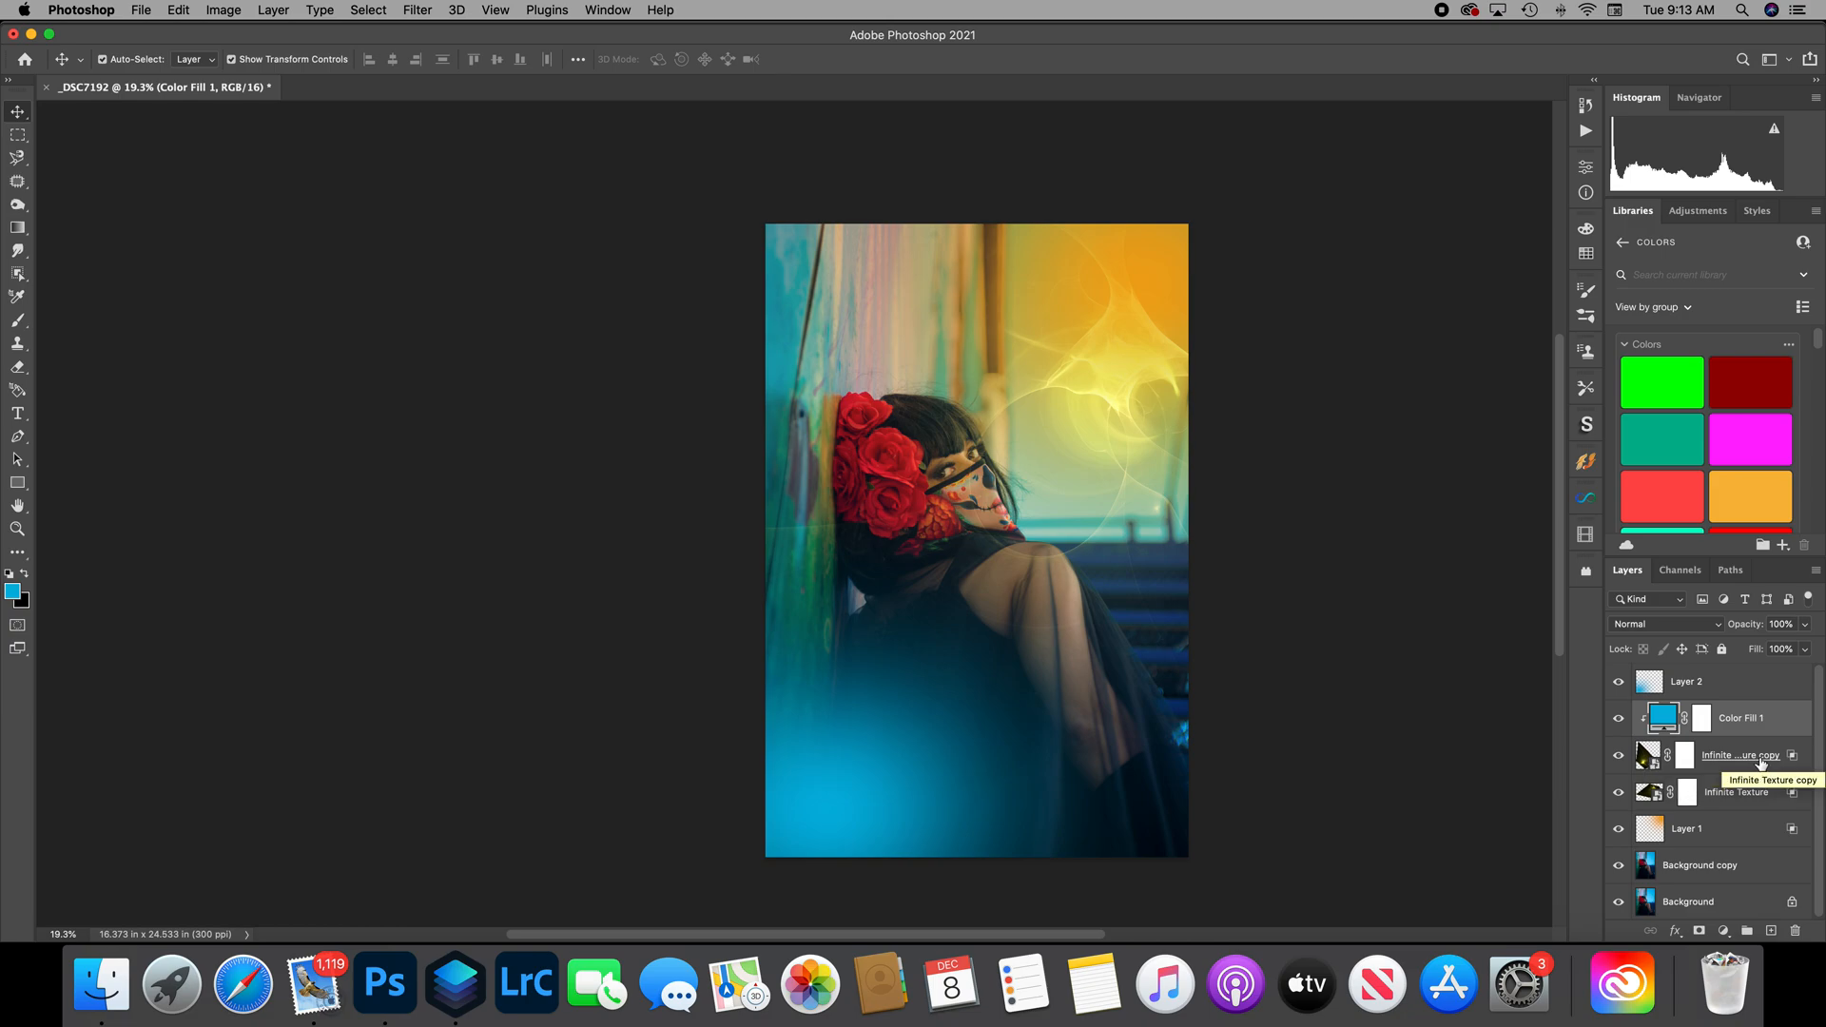
{"action": "left_click", "coordinate": [1680, 625]}
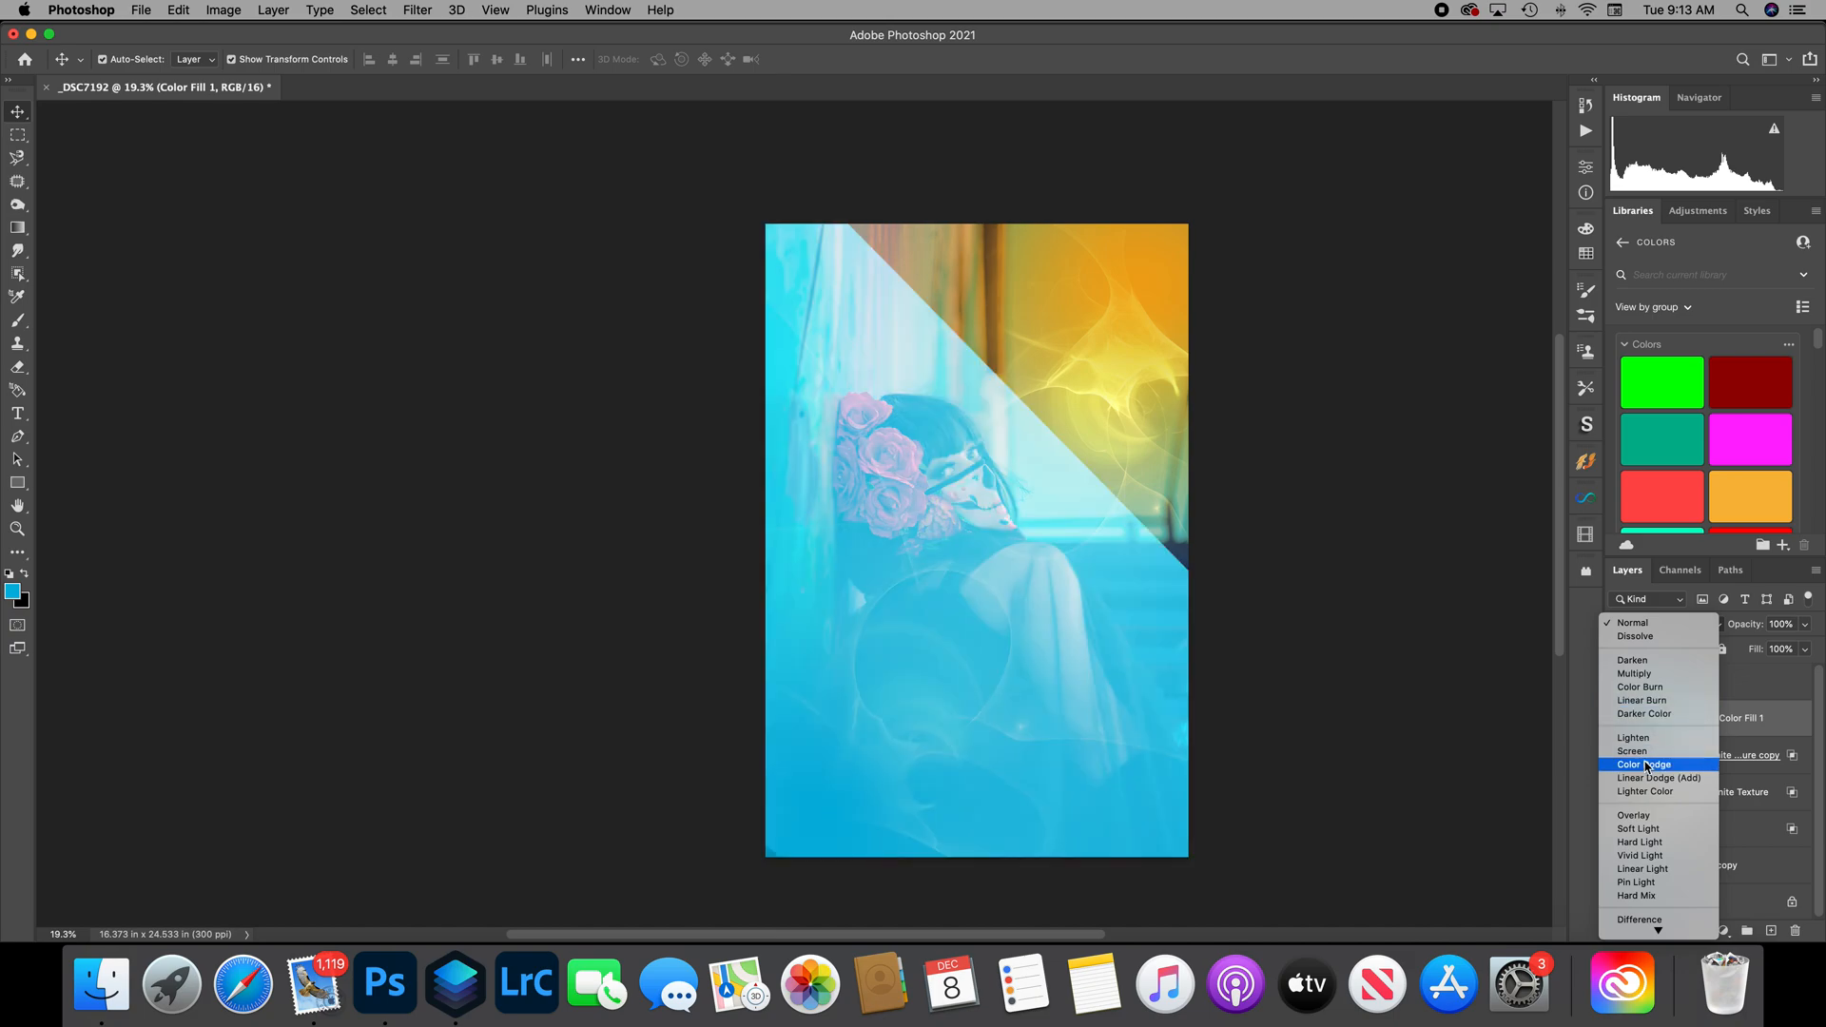
{"action": "left_click", "coordinate": [1645, 817]}
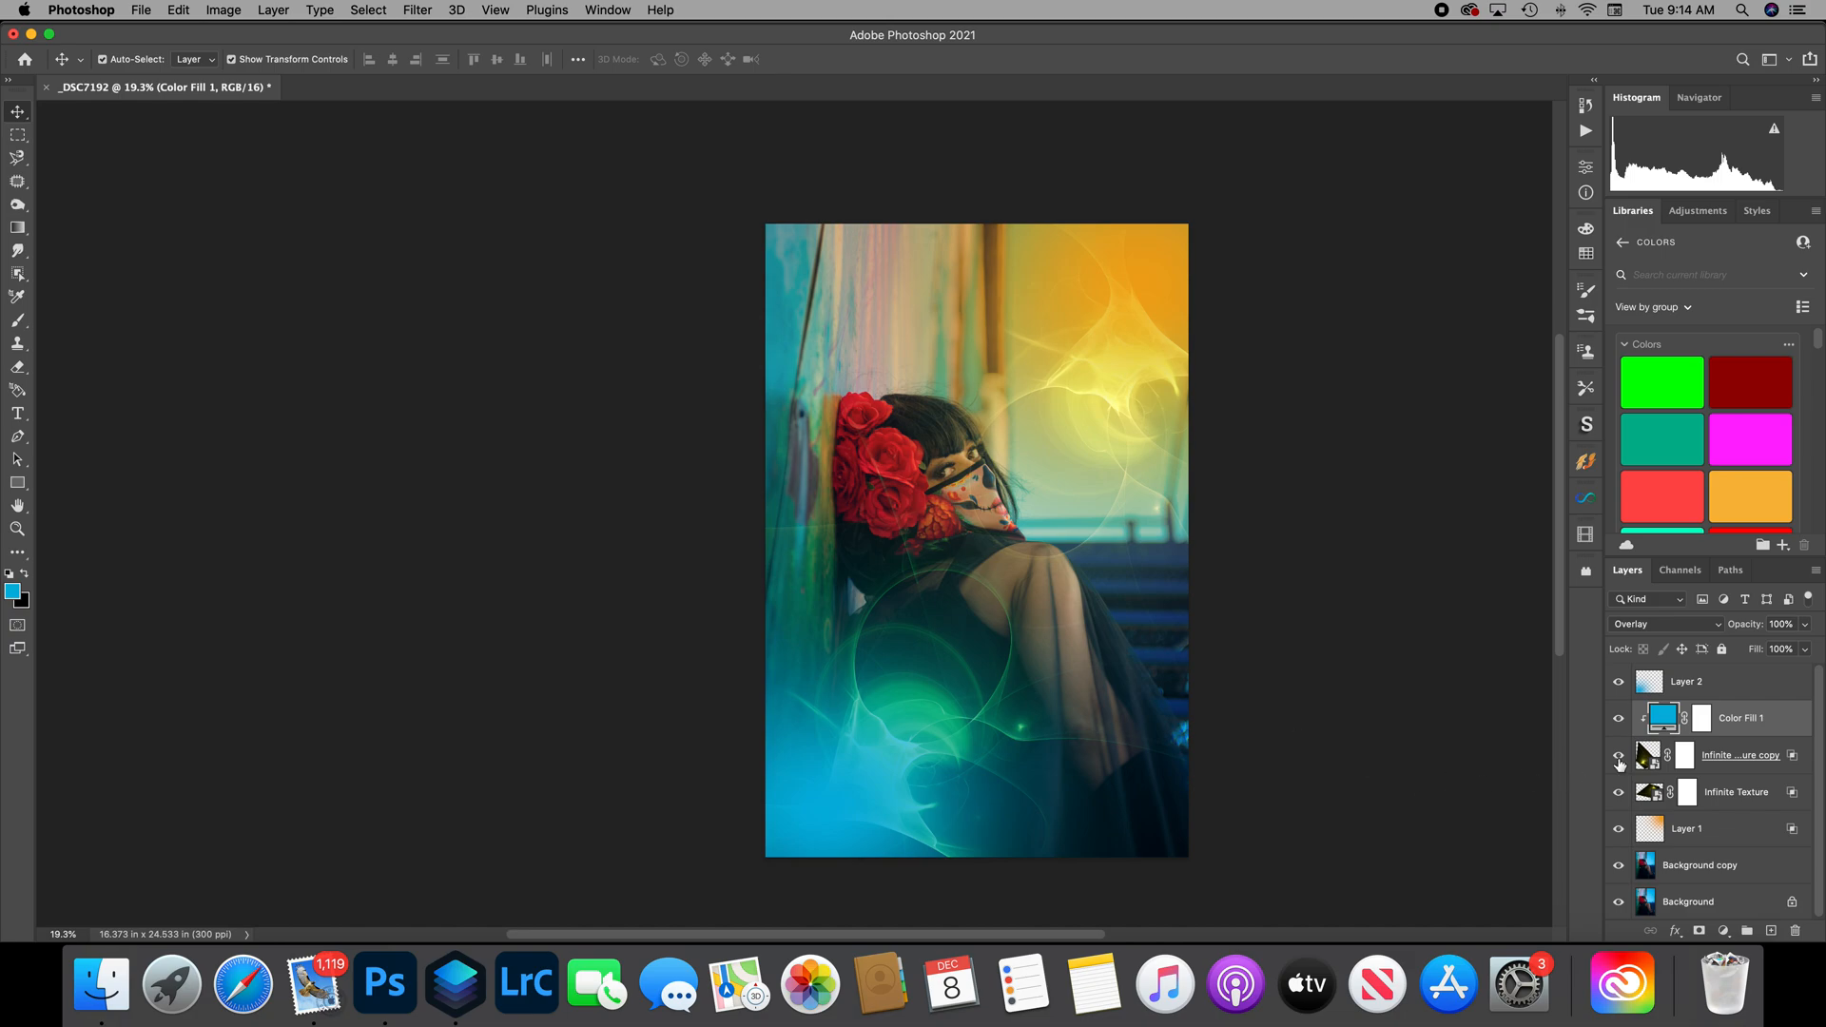
Reset the texture copy's Blend If Green black point for This Layer to 0.
{"action": "double_click", "coordinate": [1792, 759]}
{"action": "left_click_drag", "start_coordinate": [1413, 547], "coordinate": [1367, 547]}
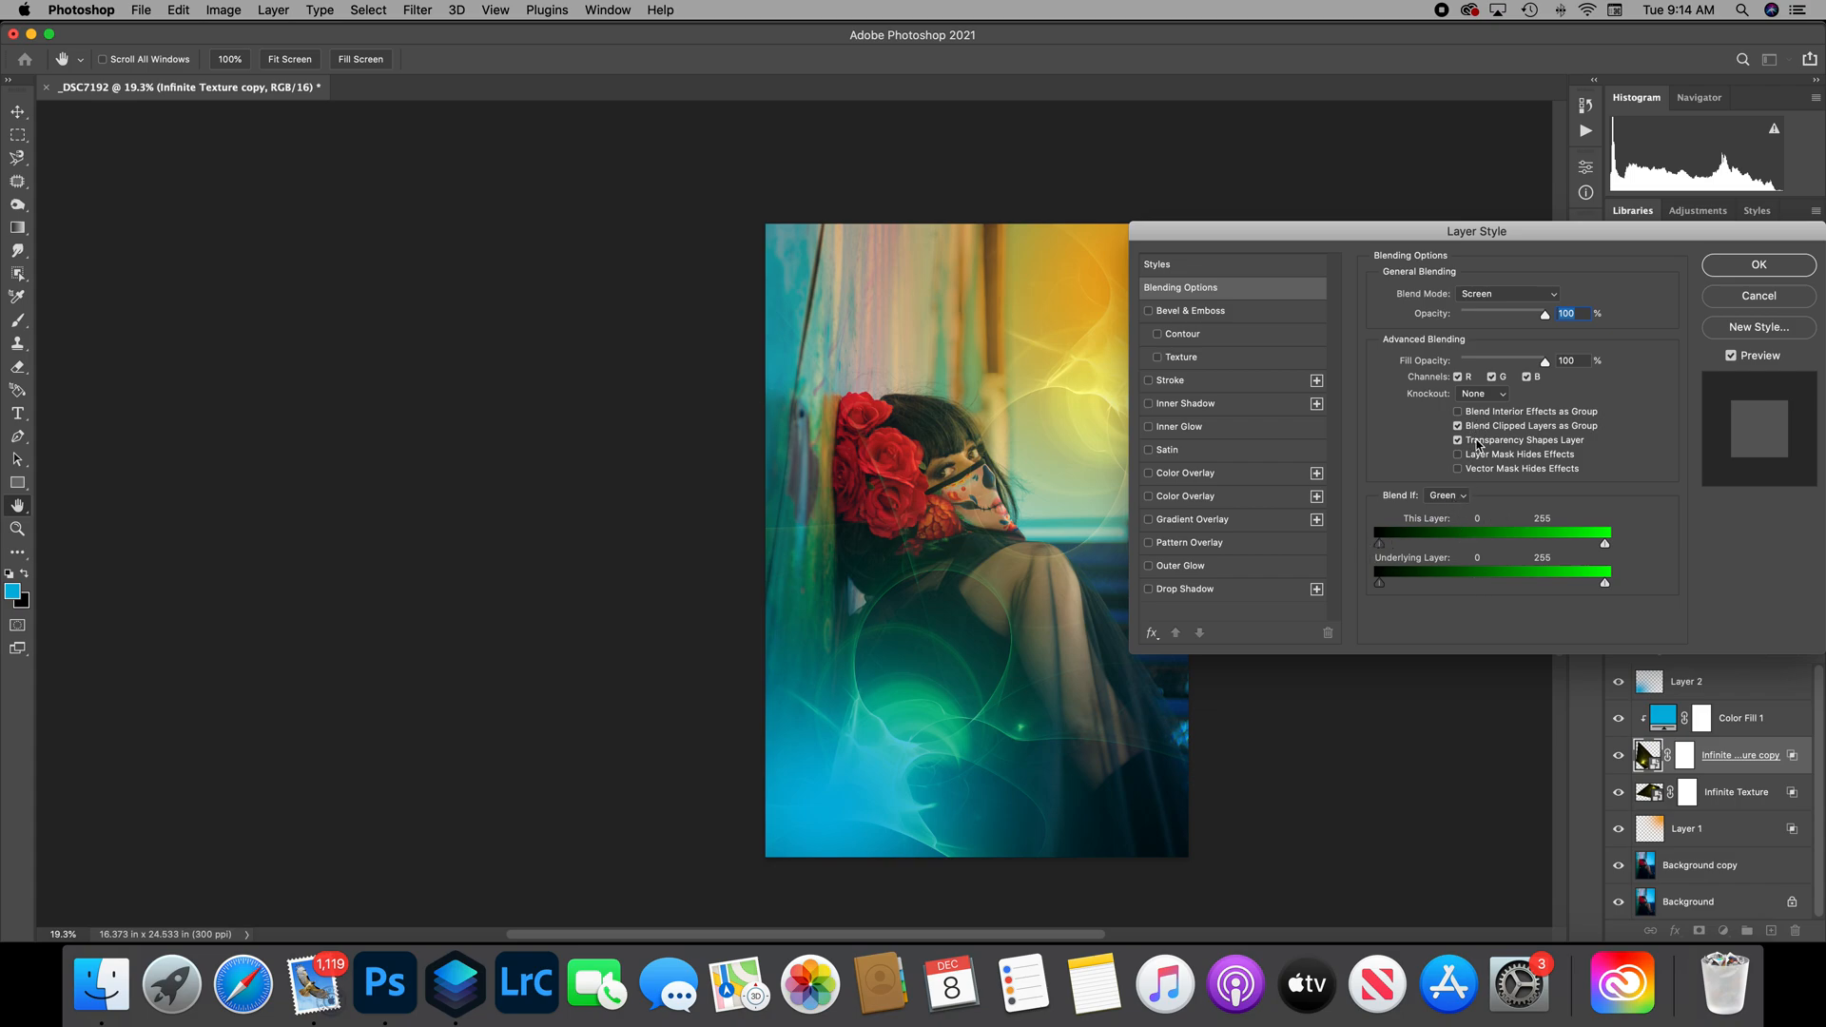
Set the texture copy's Blend If Gray black point for This Layer to a split of 0 / 92 and apply the layer style.
{"action": "left_click", "coordinate": [1447, 501]}
{"action": "left_click", "coordinate": [1447, 514]}
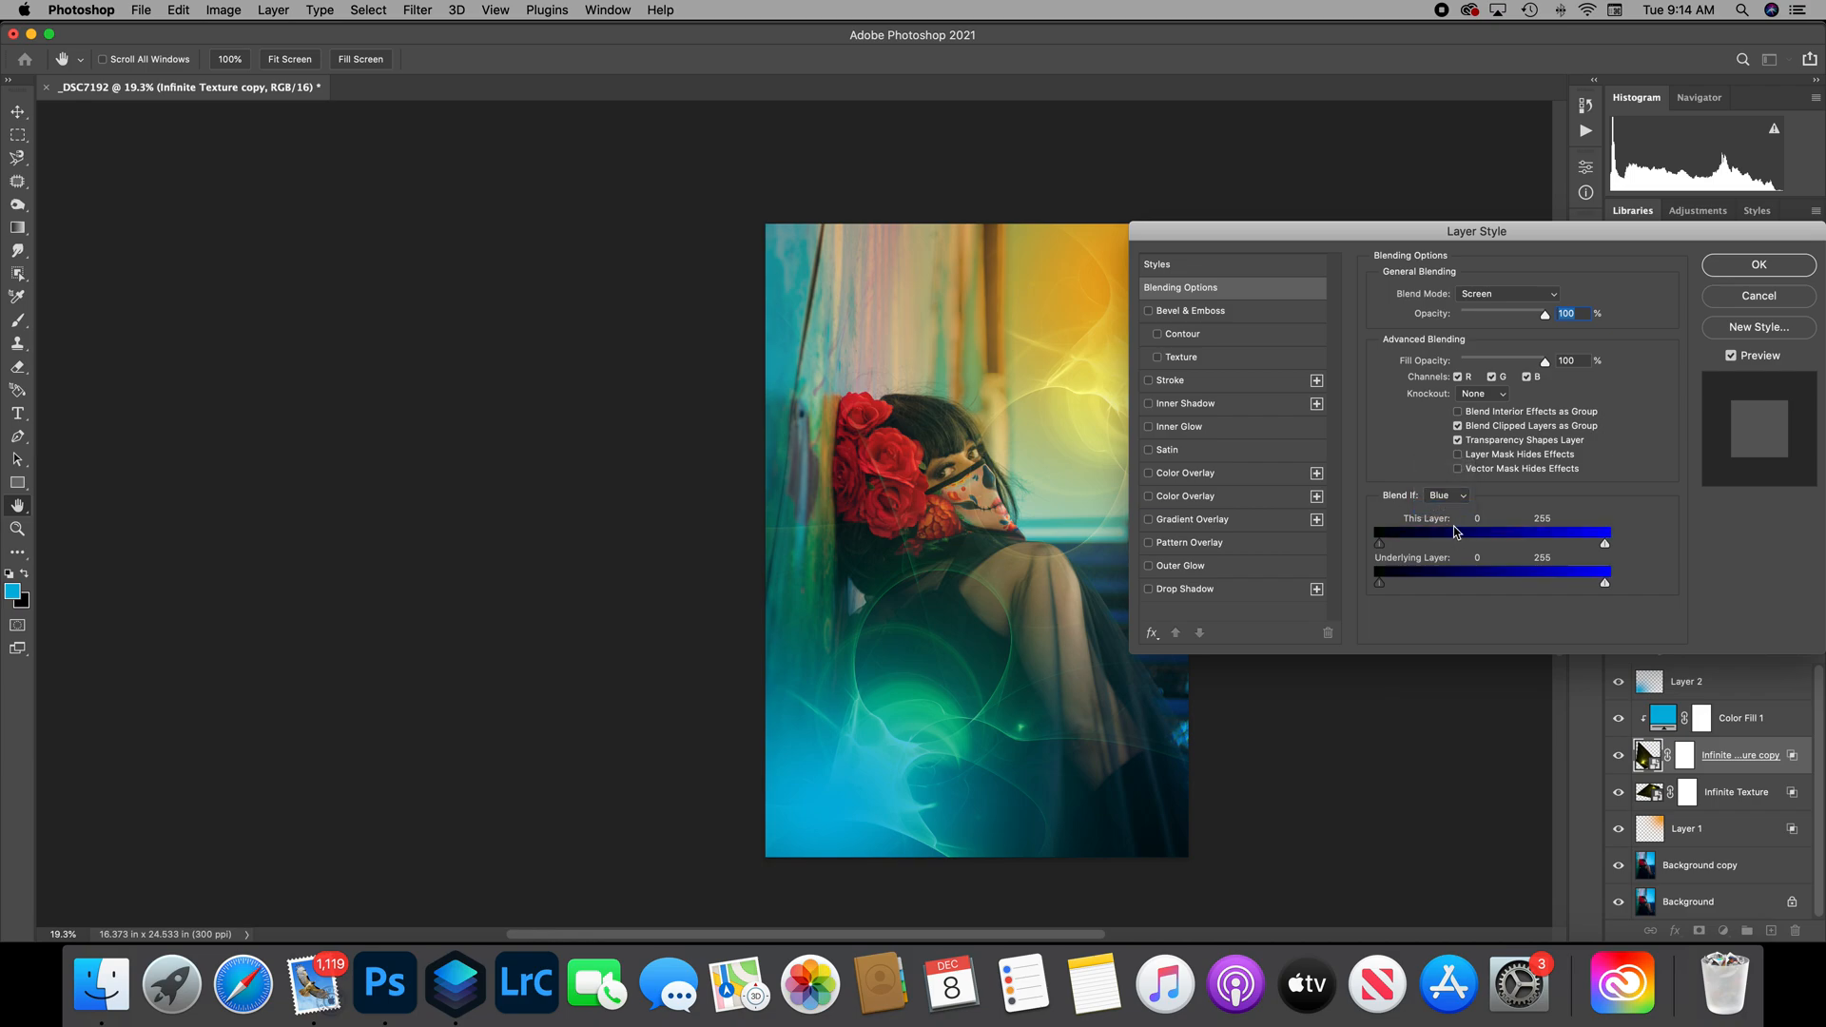
{"action": "left_click", "coordinate": [1447, 495]}
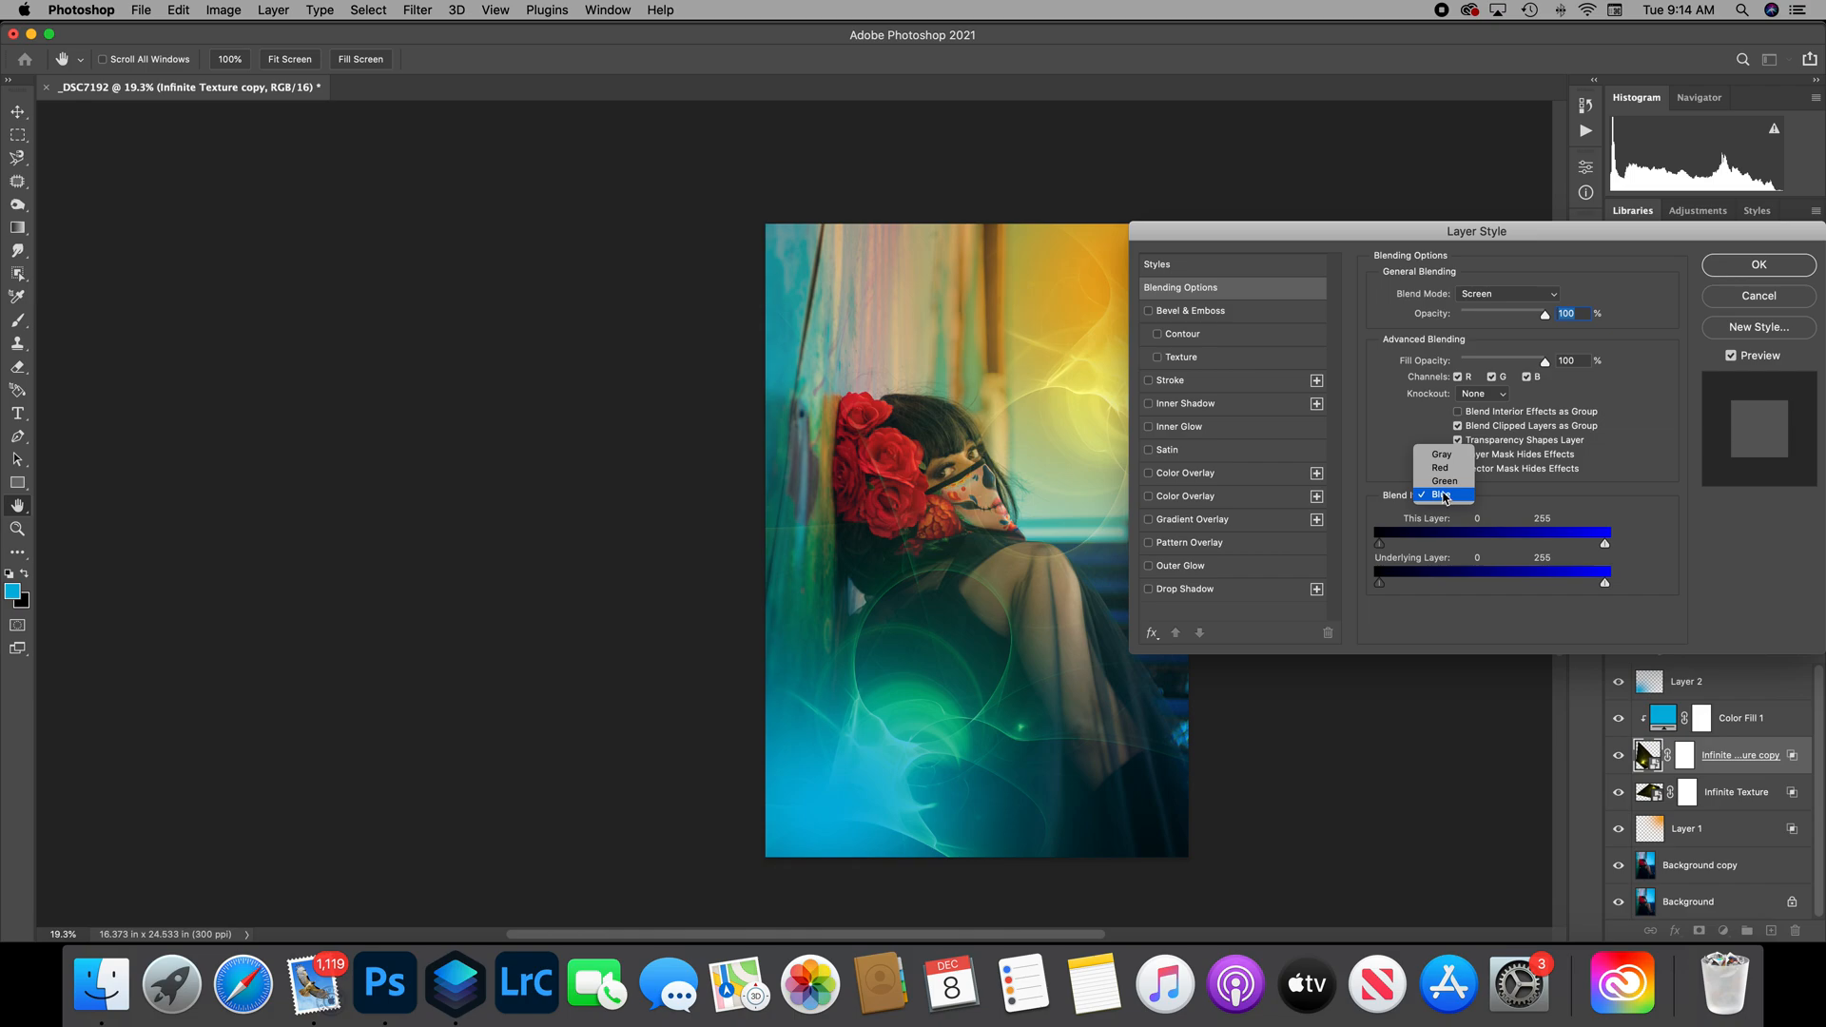
{"action": "left_click", "coordinate": [1443, 475]}
{"action": "left_click", "coordinate": [1447, 496]}
{"action": "left_click", "coordinate": [1445, 482]}
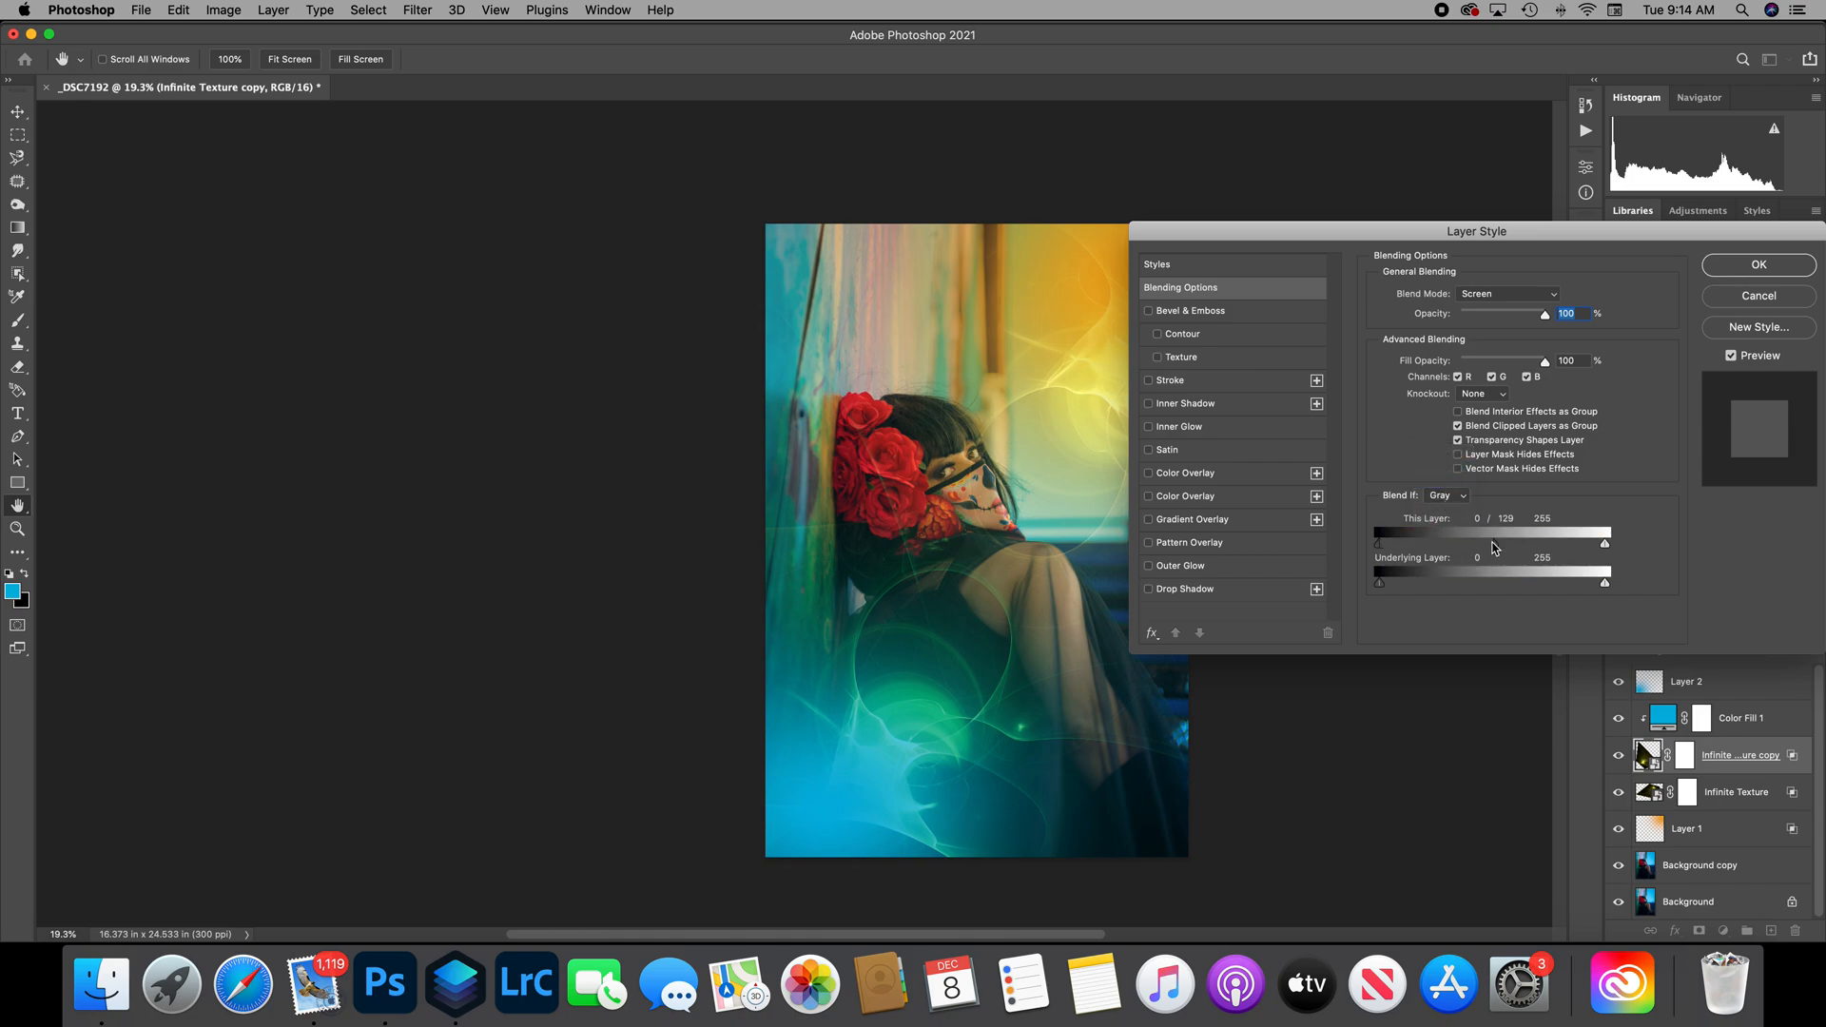
{"action": "left_click_drag", "start_coordinate": [1498, 549], "coordinate": [1375, 549]}
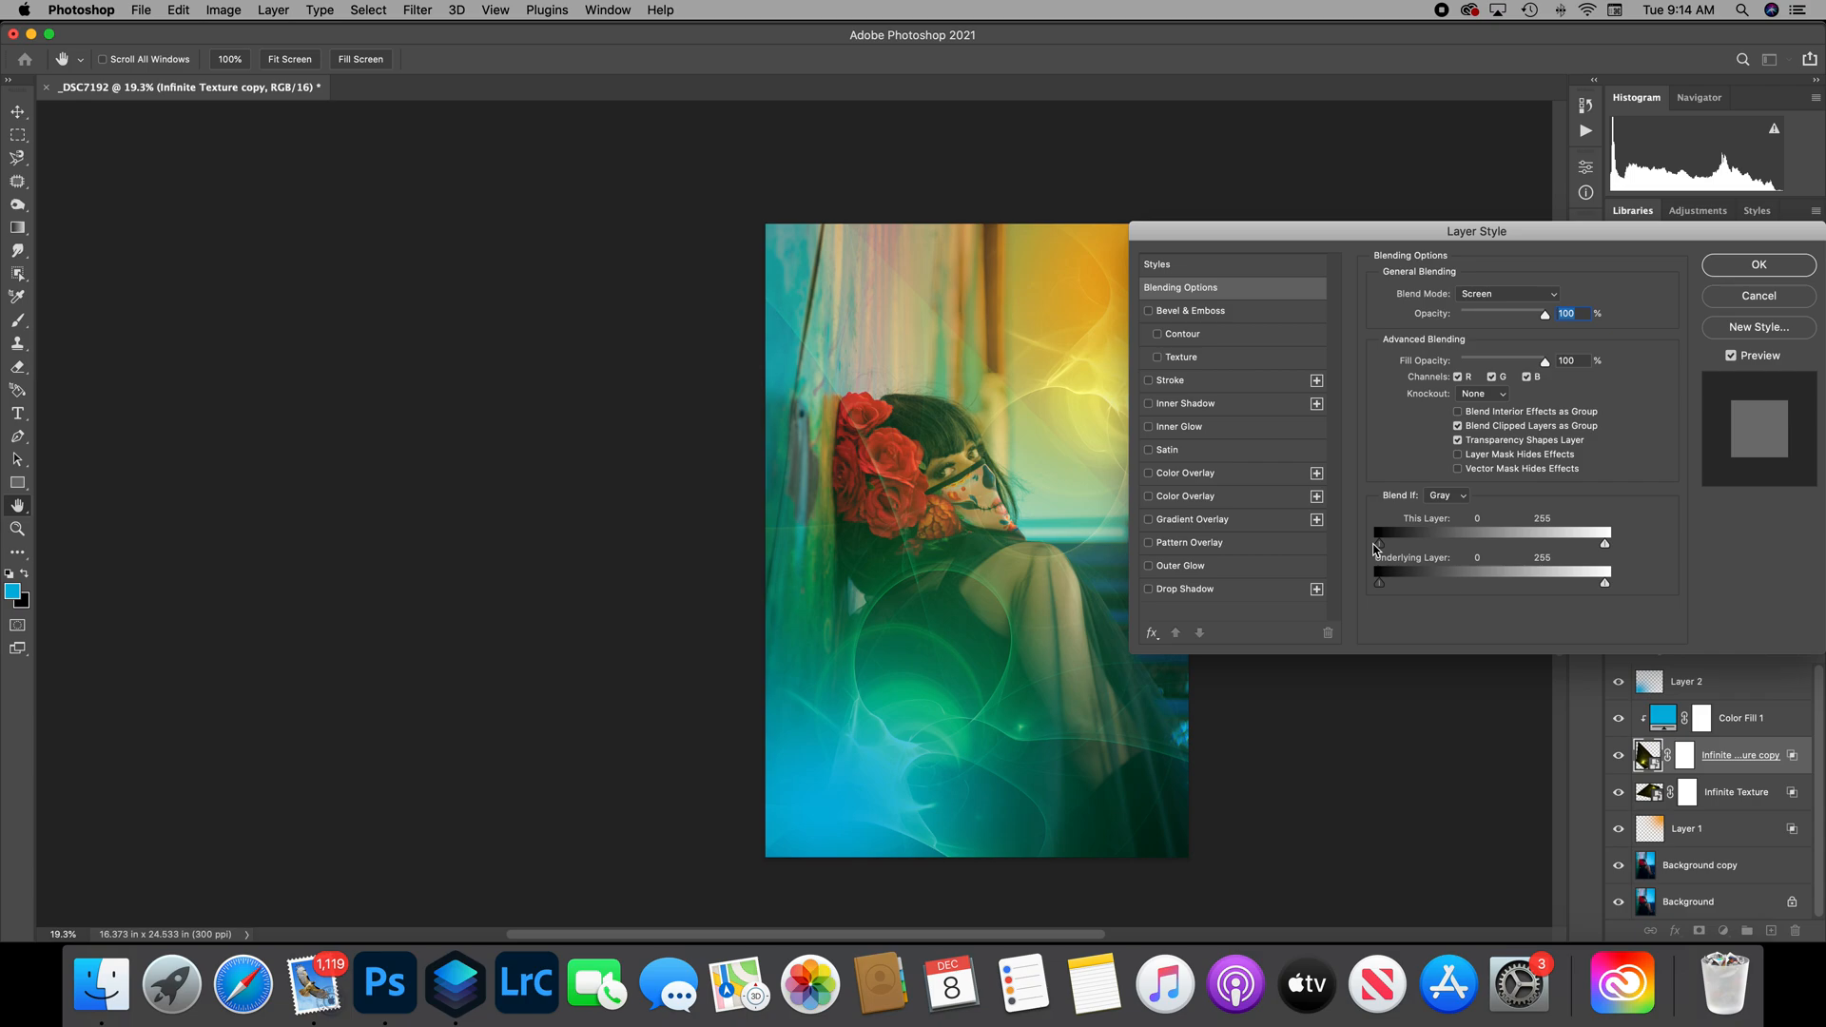
{"action": "mouse_move", "coordinate": [1379, 549]}
{"action": "left_mouse_down"}
{"action": "mouse_move", "coordinate": [1427, 549]}
{"action": "mouse_move", "coordinate": [1370, 550]}
{"action": "mouse_move", "coordinate": [1409, 549]}
{"action": "left_mouse_up"}
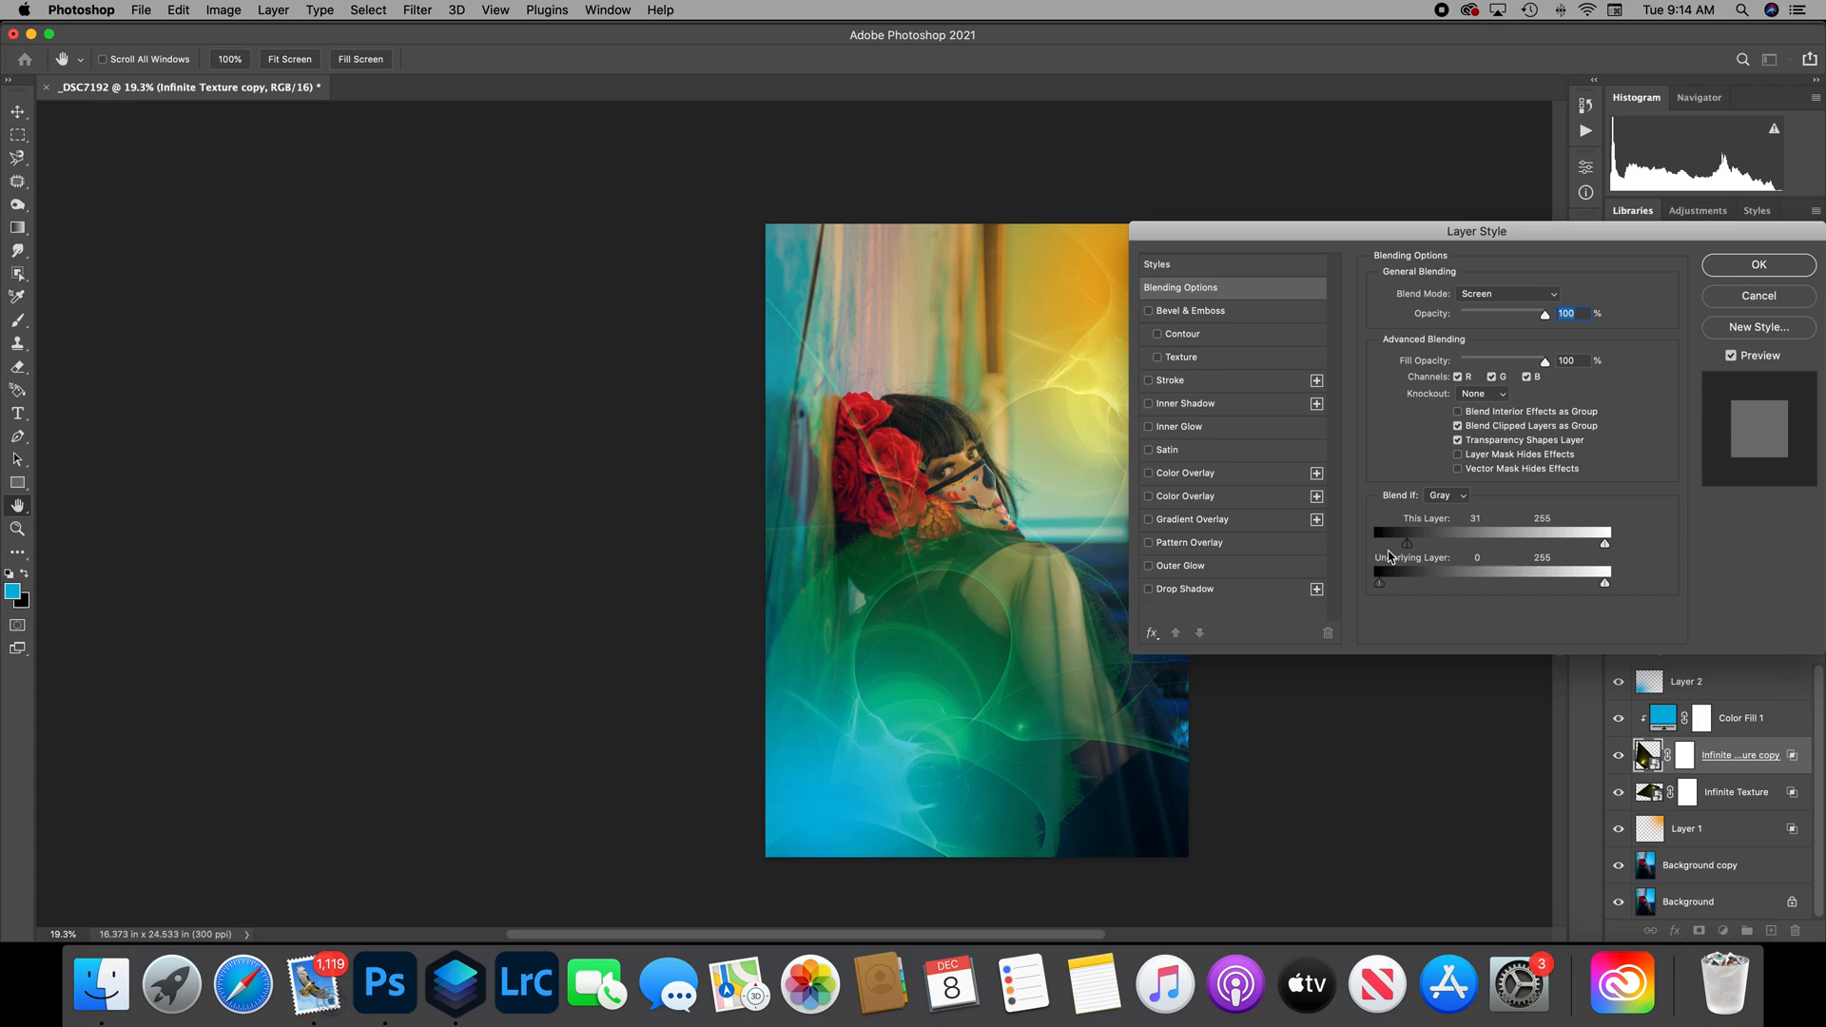
{"action": "left_click_drag", "start_coordinate": [1407, 551], "coordinate": [1463, 552]}
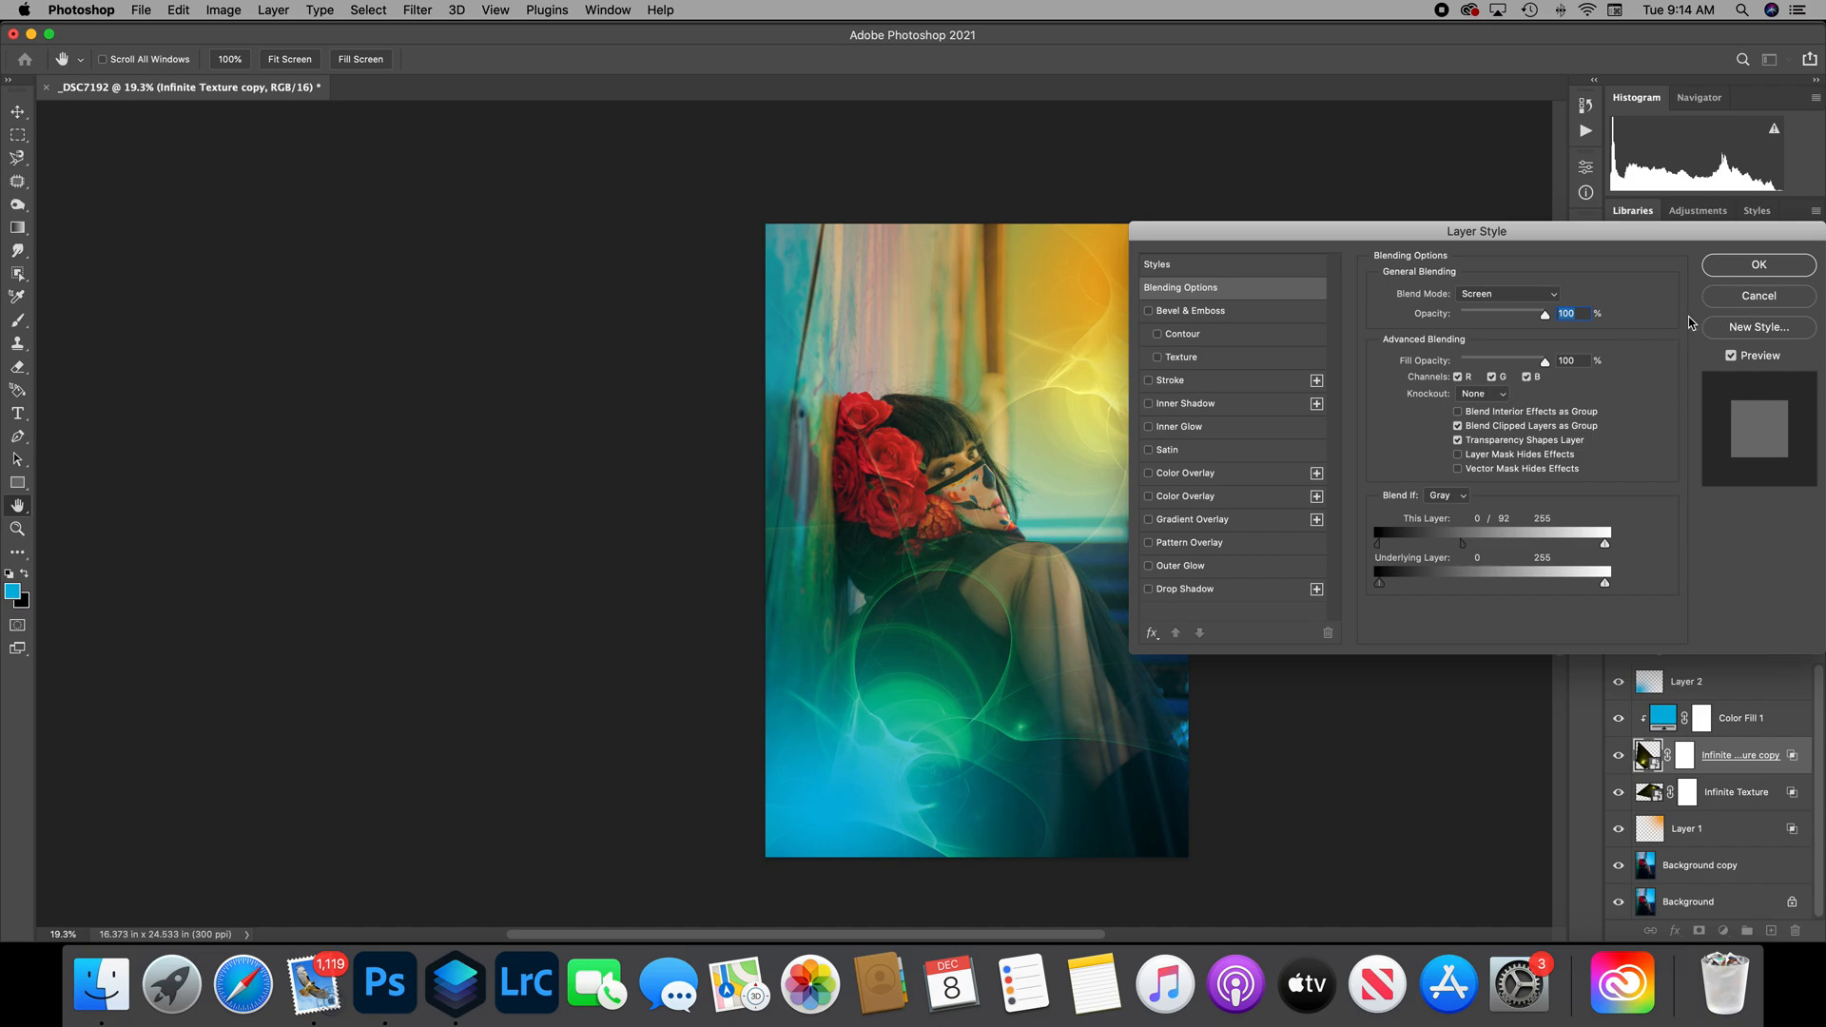
{"action": "left_click", "coordinate": [1758, 266]}
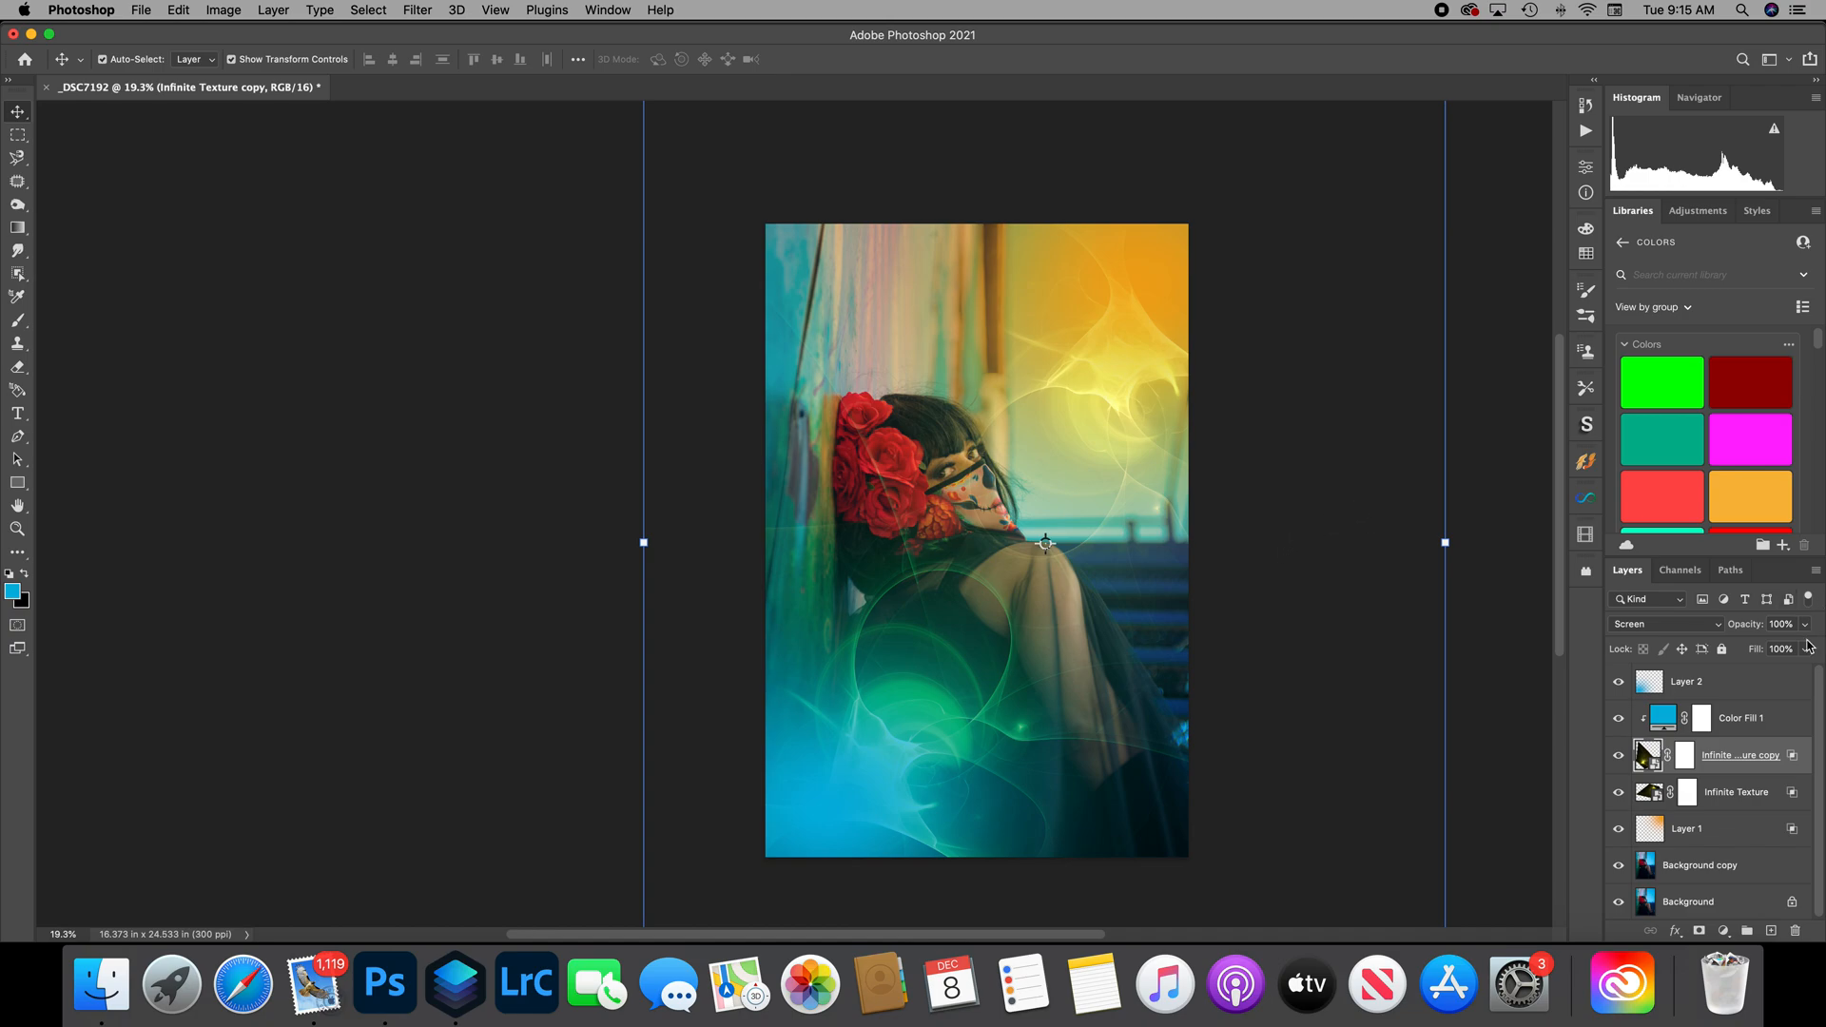
Stamp all visible layers into a new merged layer above Layer 2.
{"action": "left_click", "coordinate": [1724, 691]}
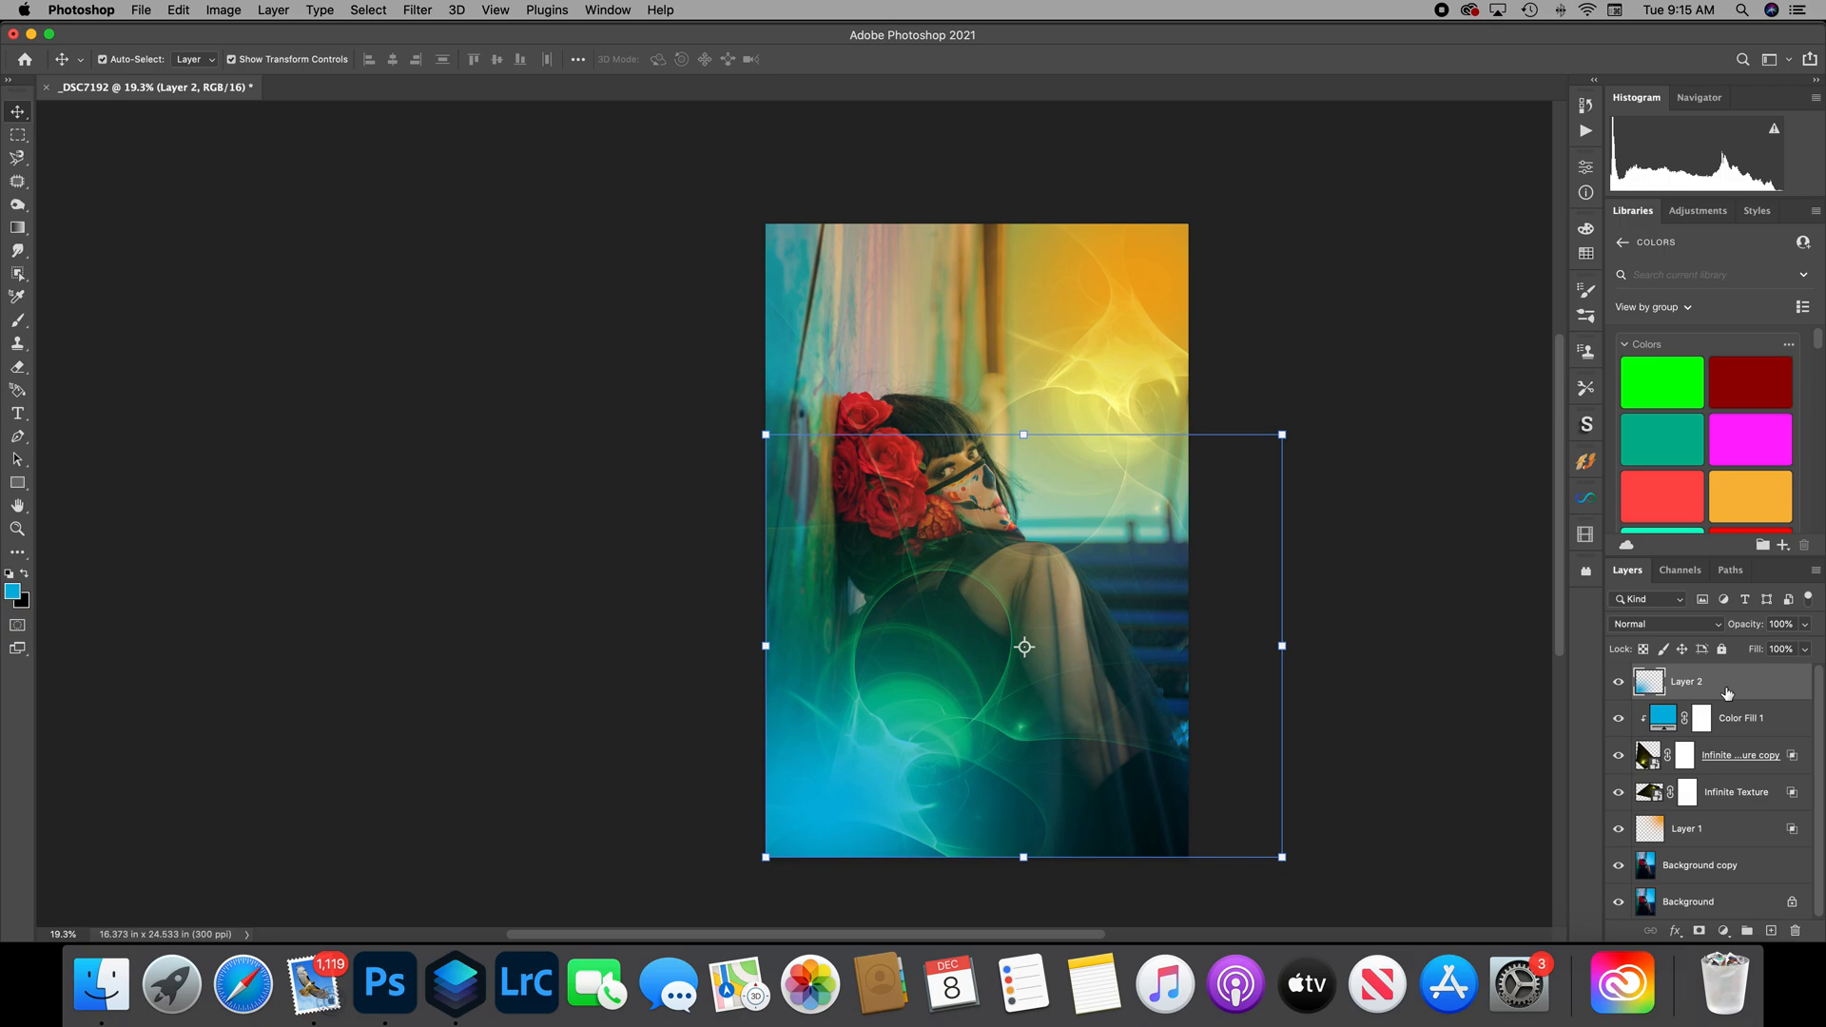
{"action": "key", "text": "super+alt"}
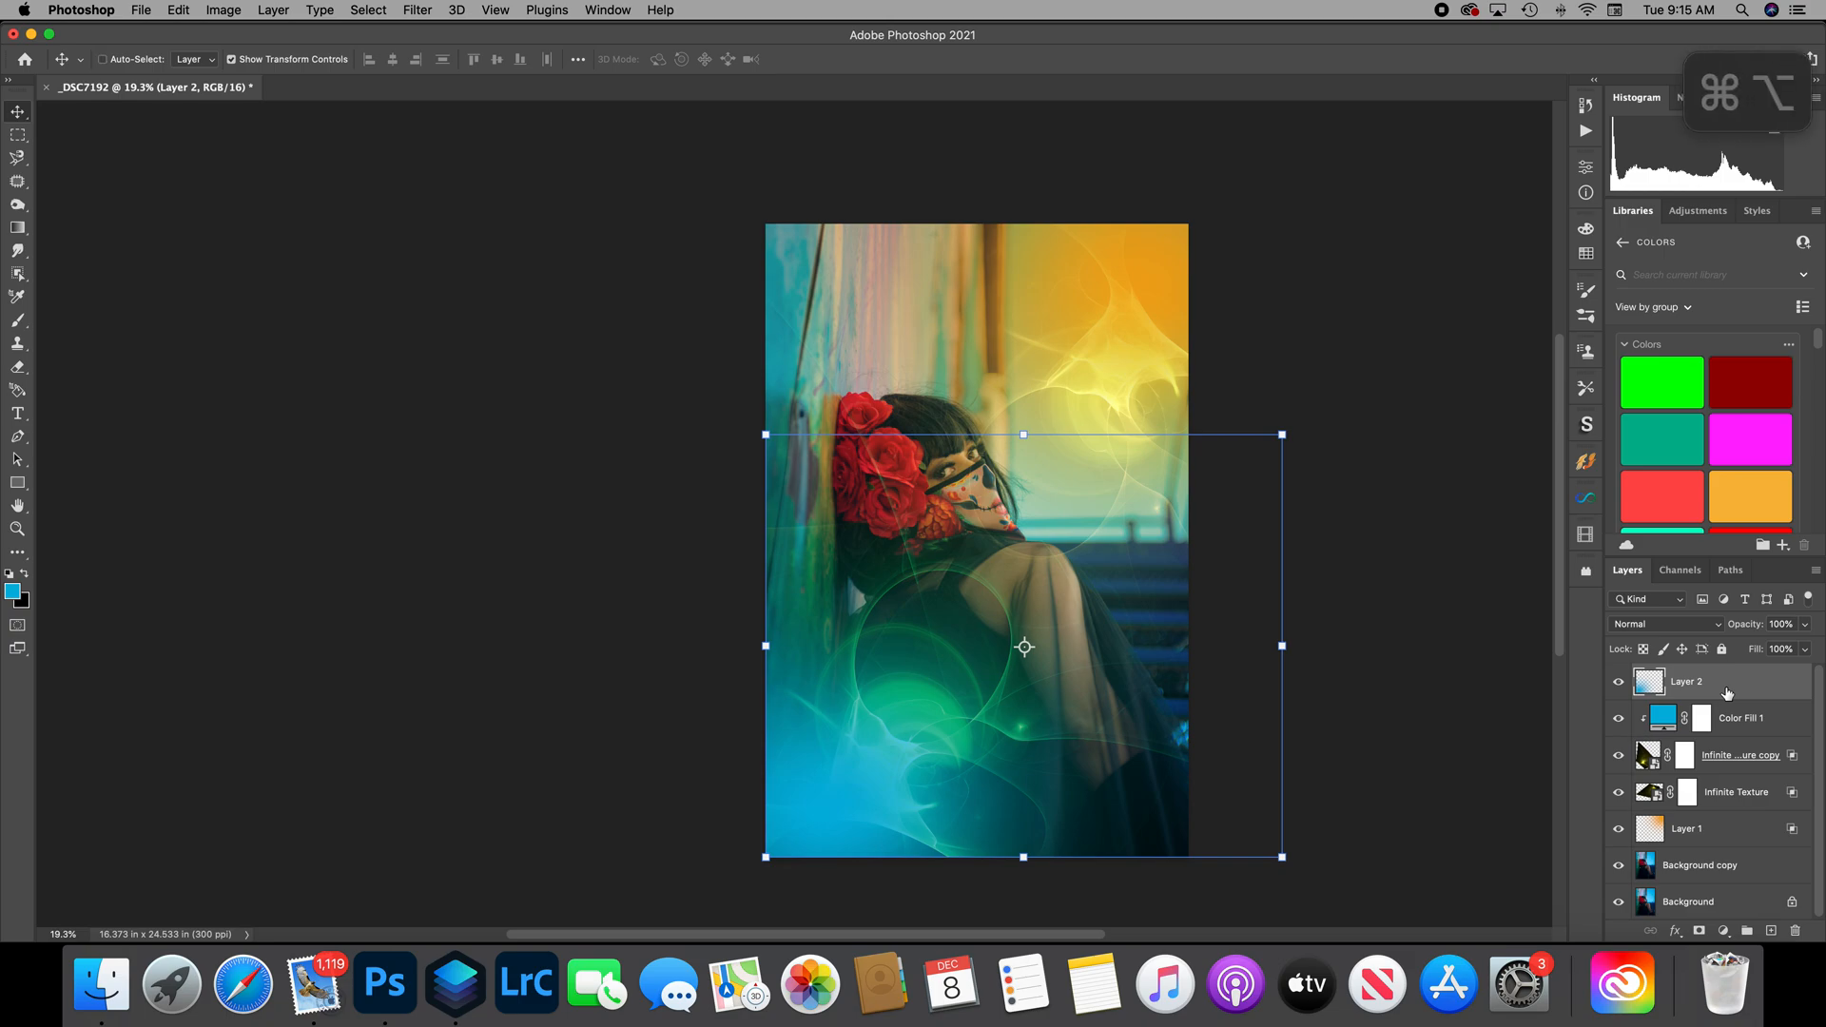
{"action": "key", "text": "shift"}
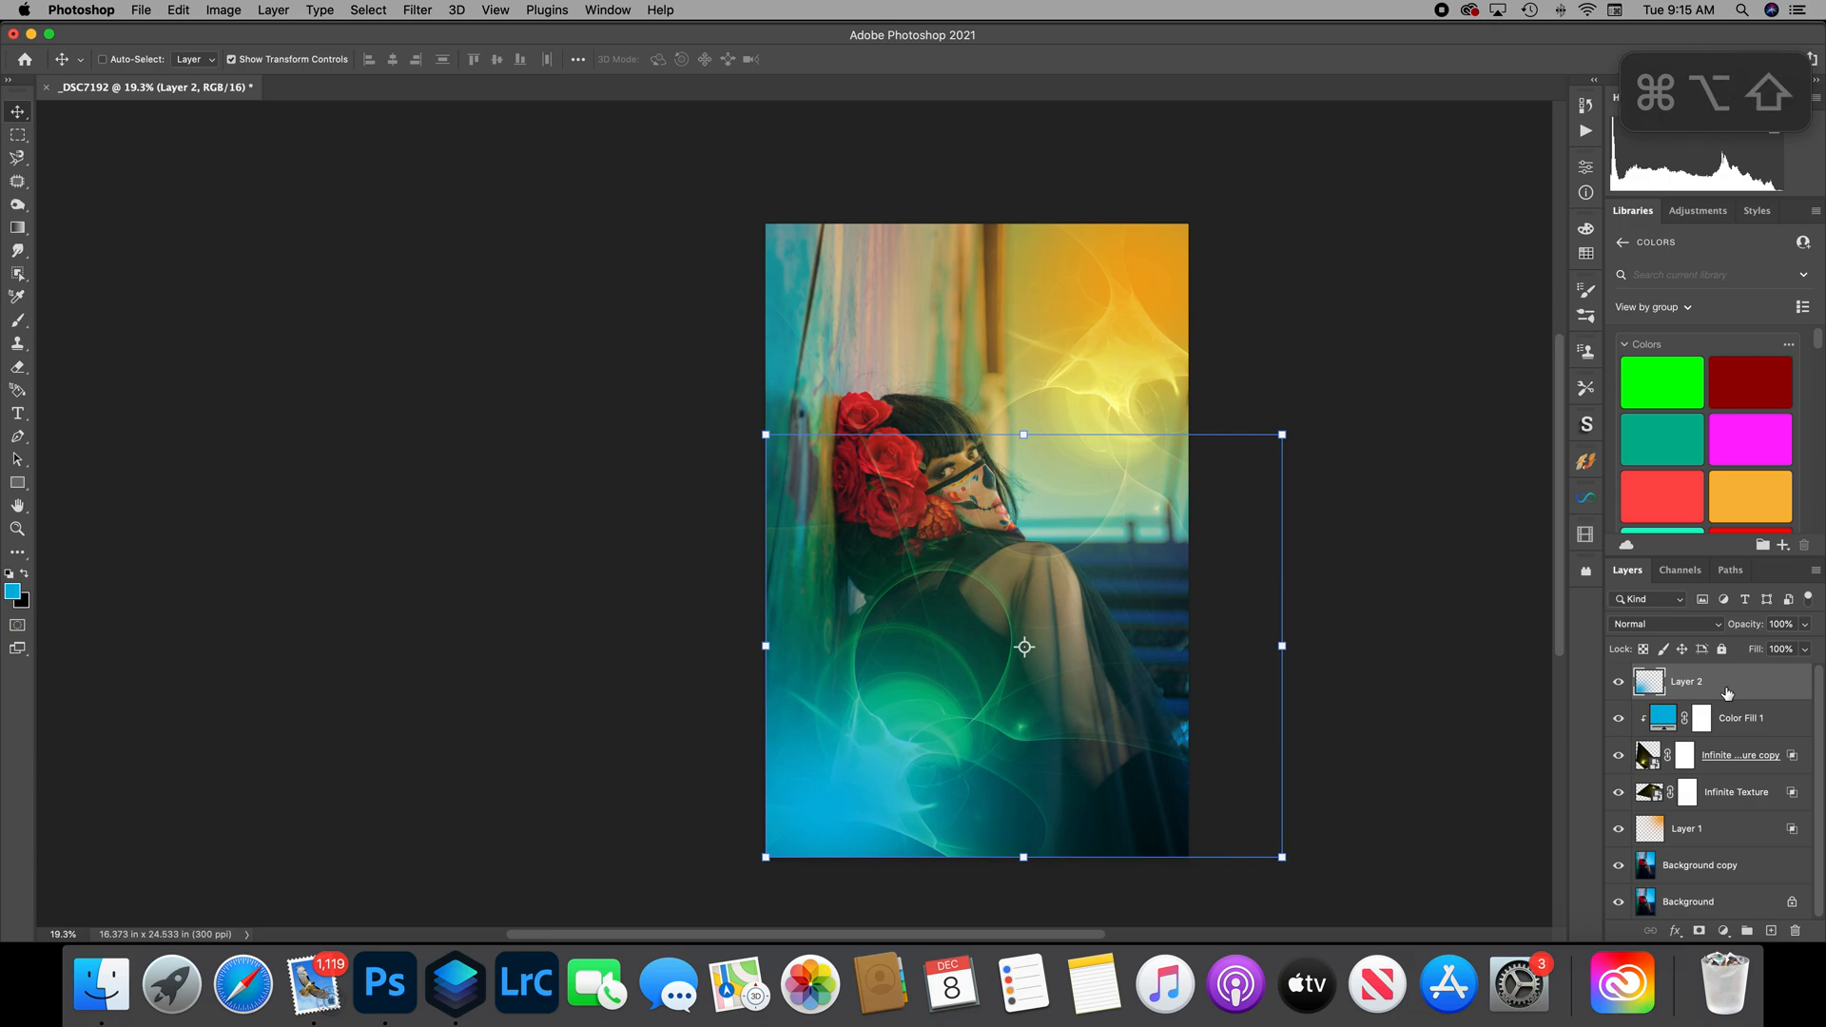
{"action": "key", "text": "super+alt+shift+e"}
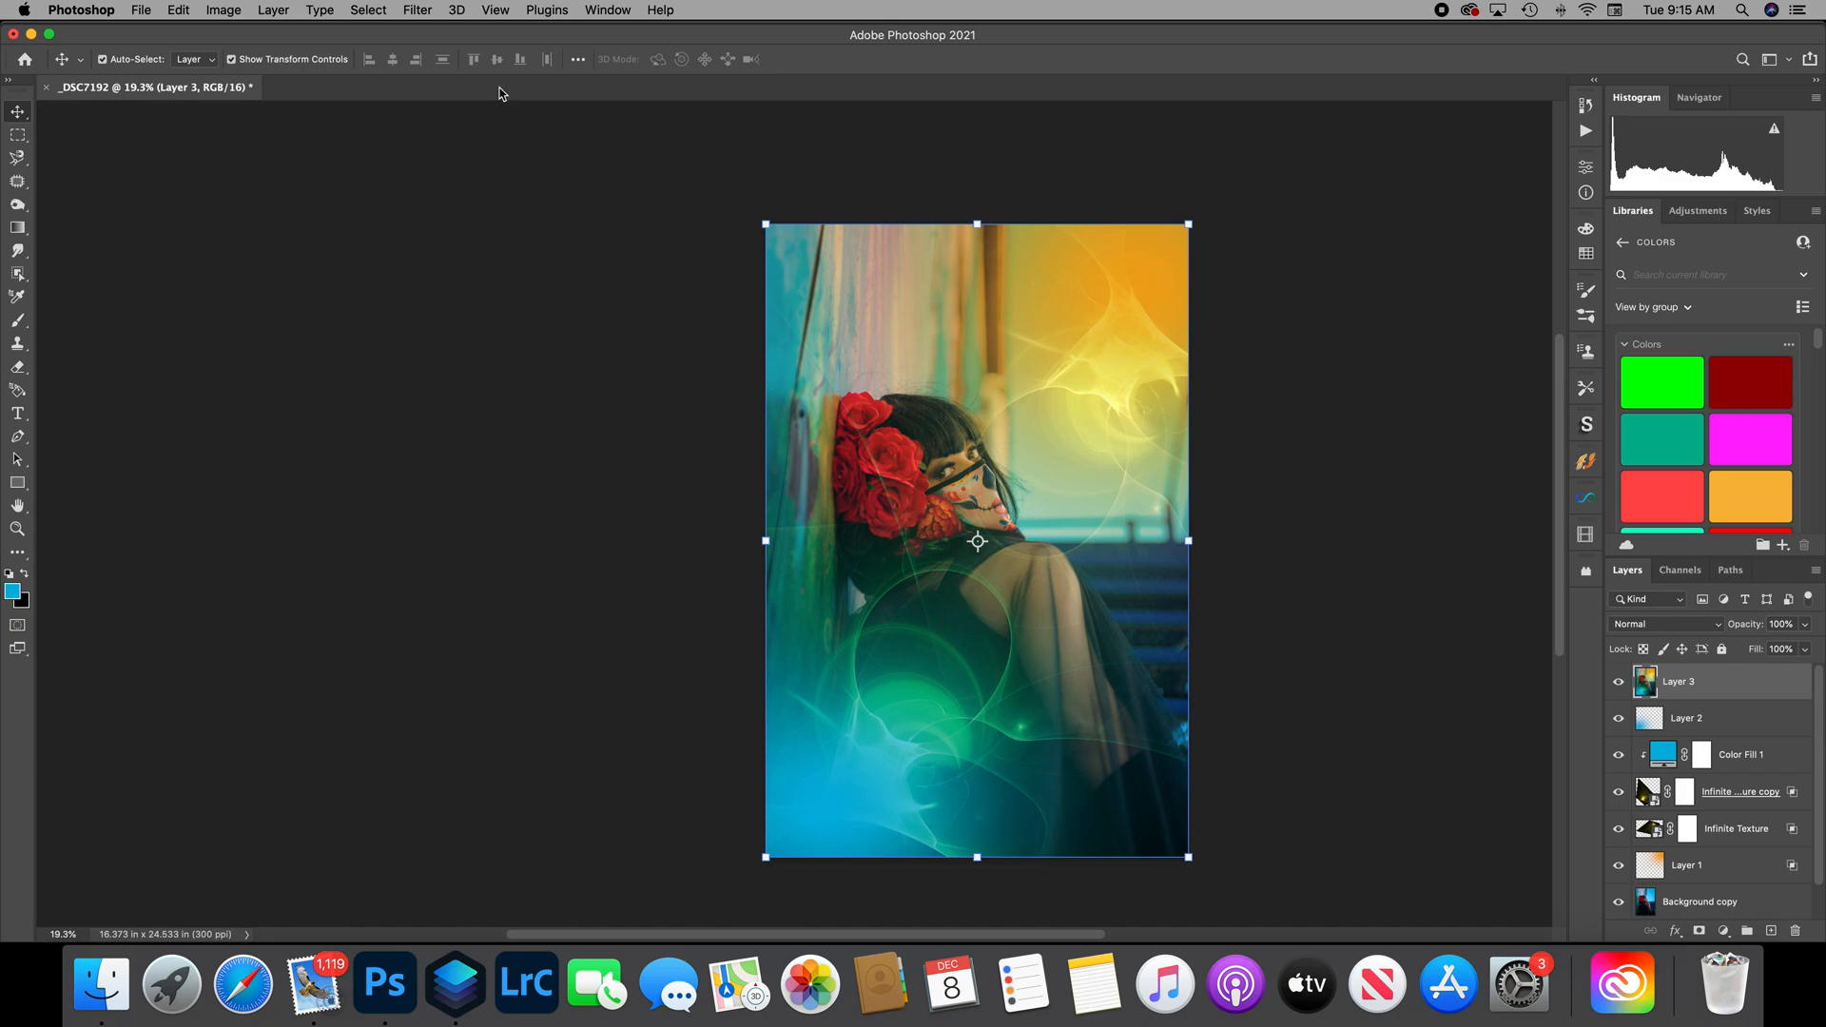
Convert the merged layer into a smart object for smart filters.
{"action": "left_click", "coordinate": [418, 12]}
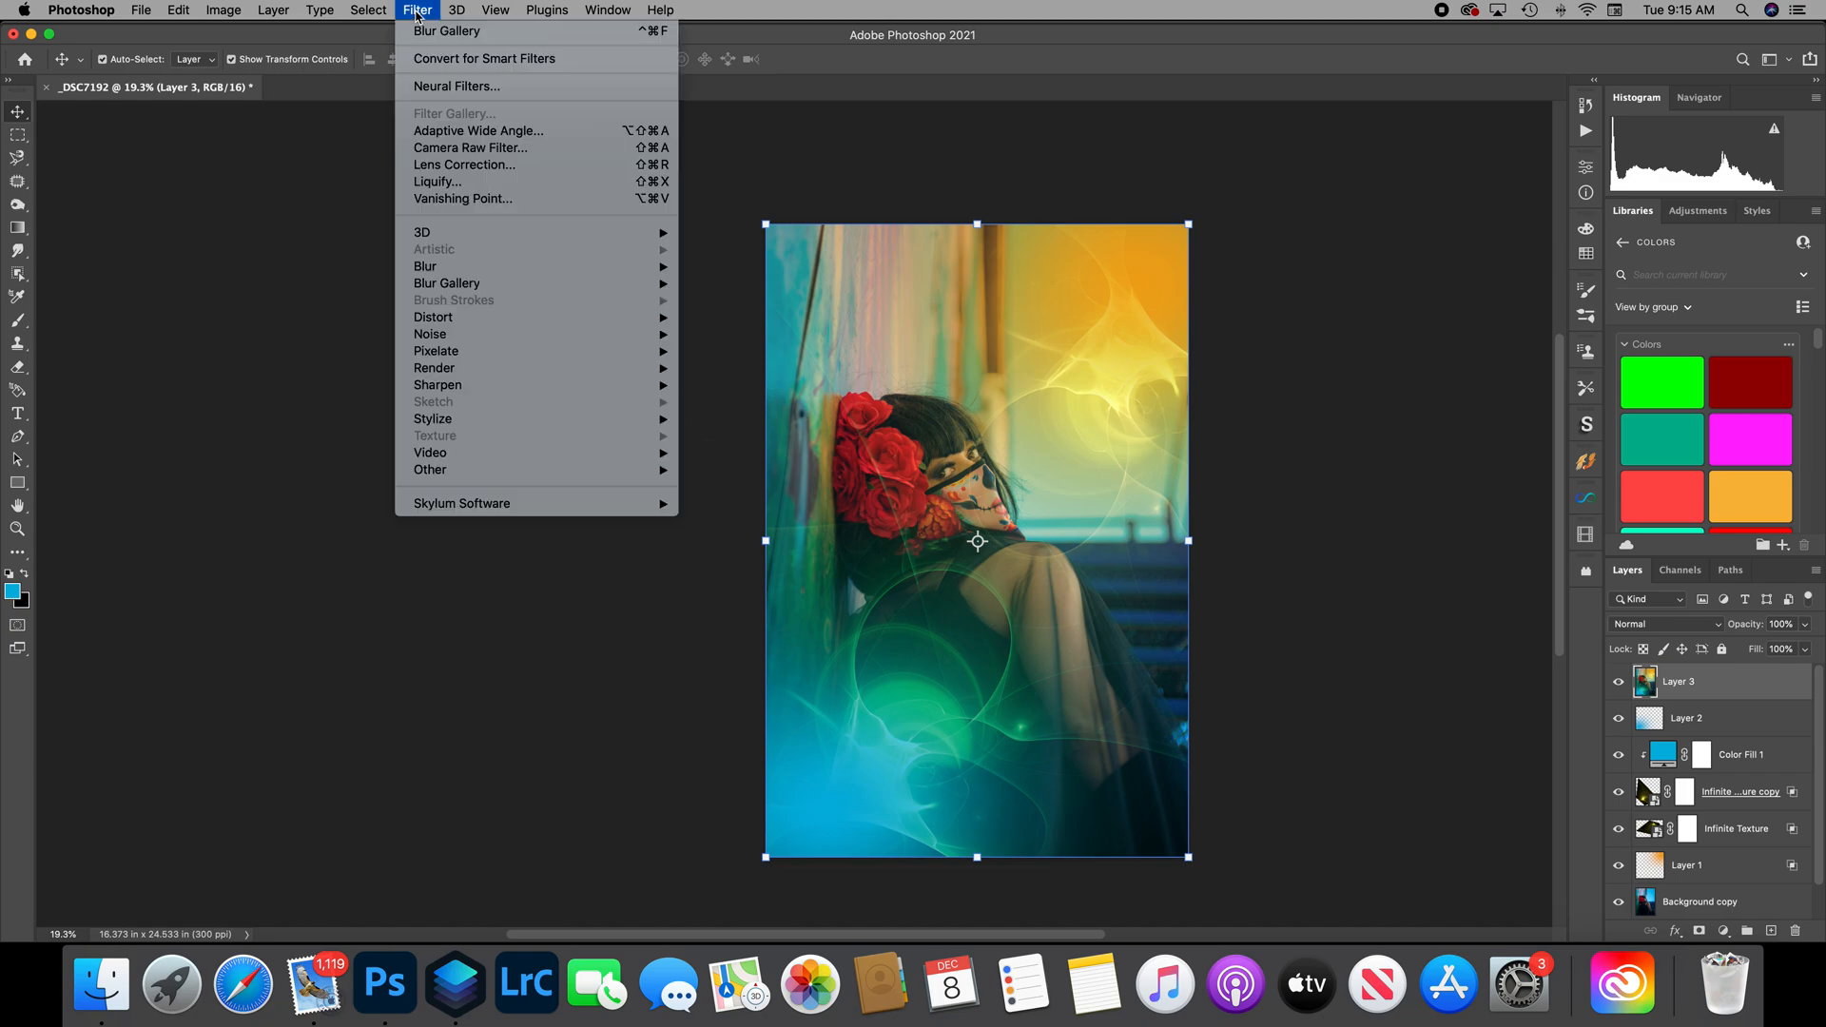
{"action": "left_click", "coordinate": [492, 59]}
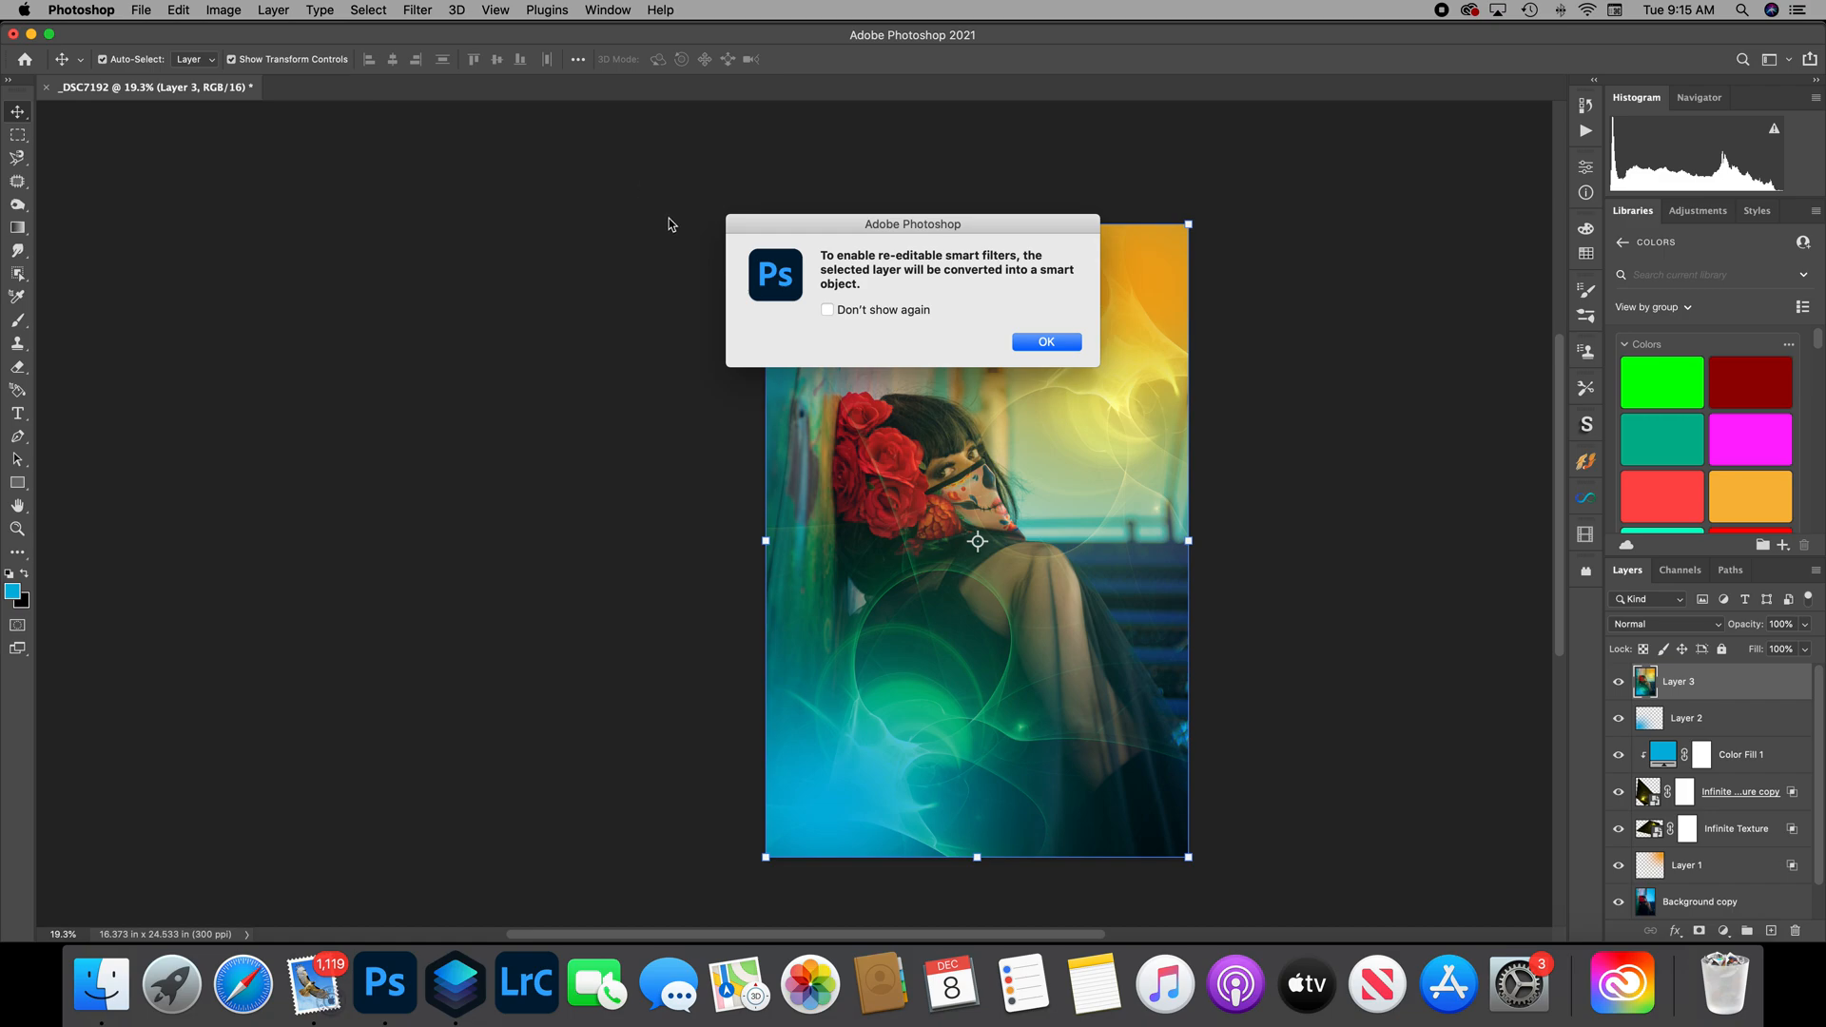
{"action": "left_click", "coordinate": [1047, 341]}
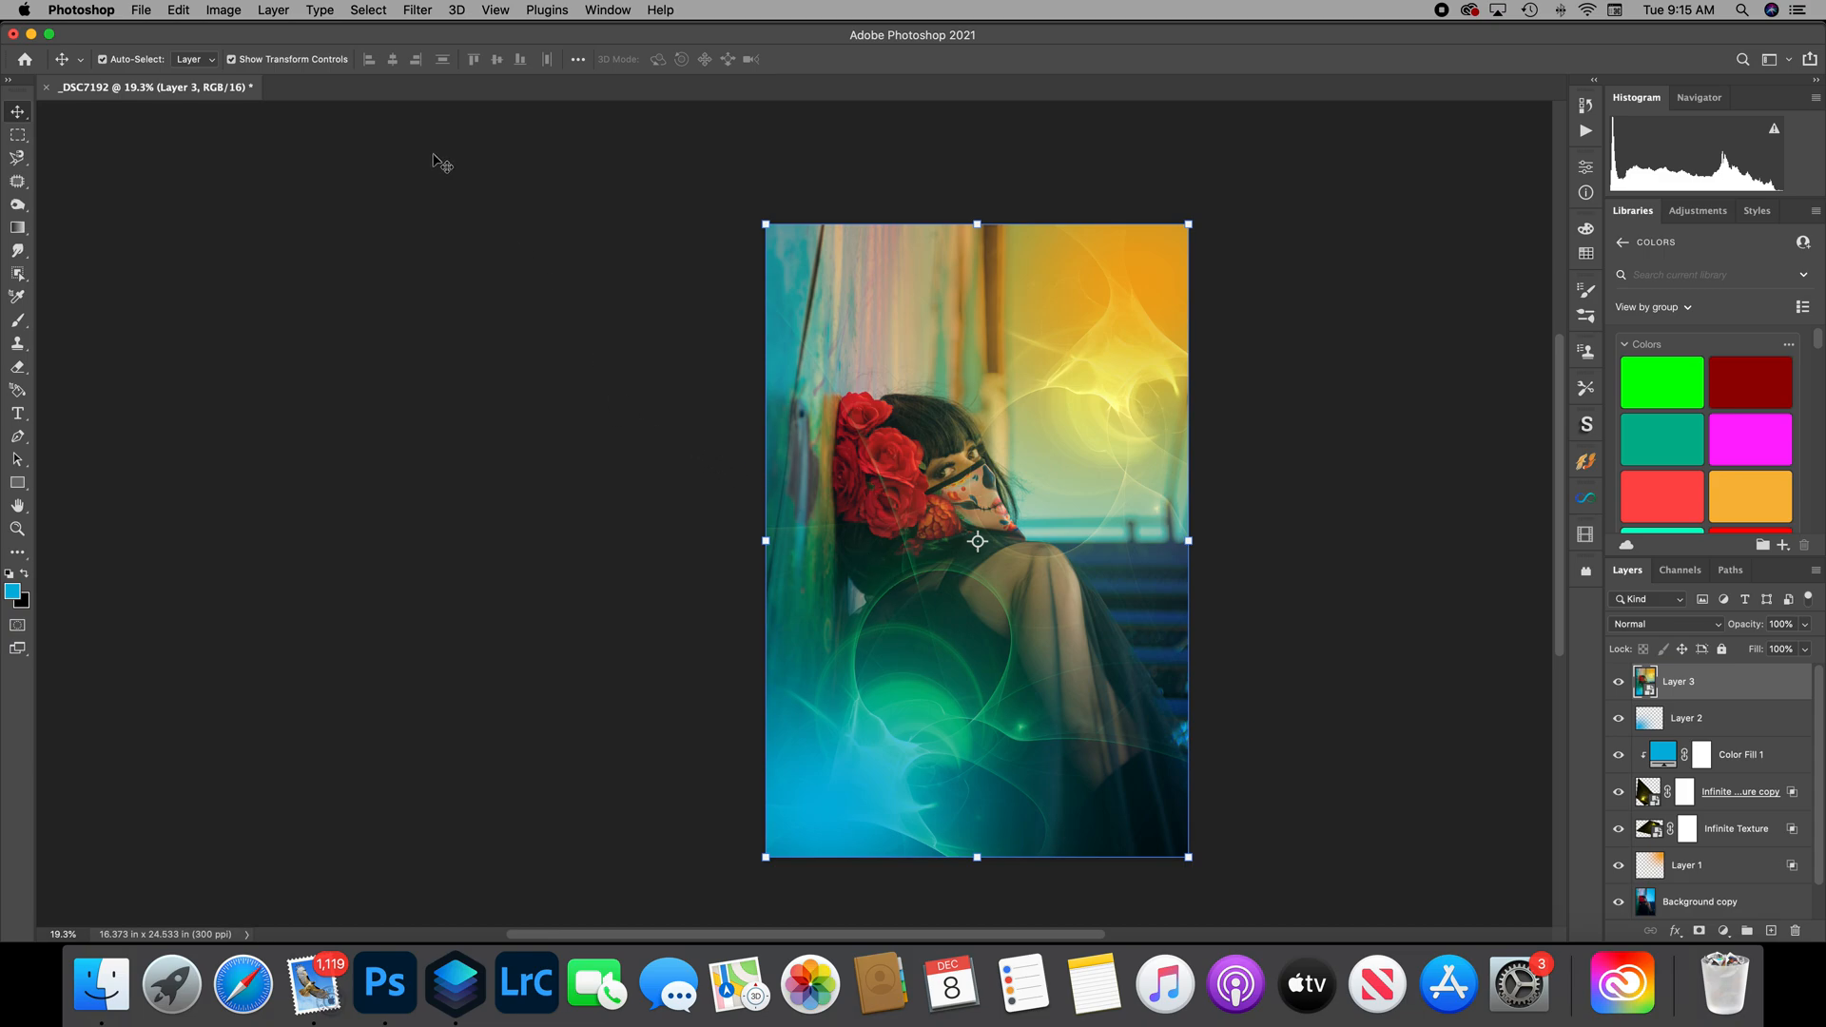
Apply a High Pass filter to the Layer 3 smart object, fine-tuning its radius so mainly the fine edge detail shows.
{"action": "left_click", "coordinate": [408, 11]}
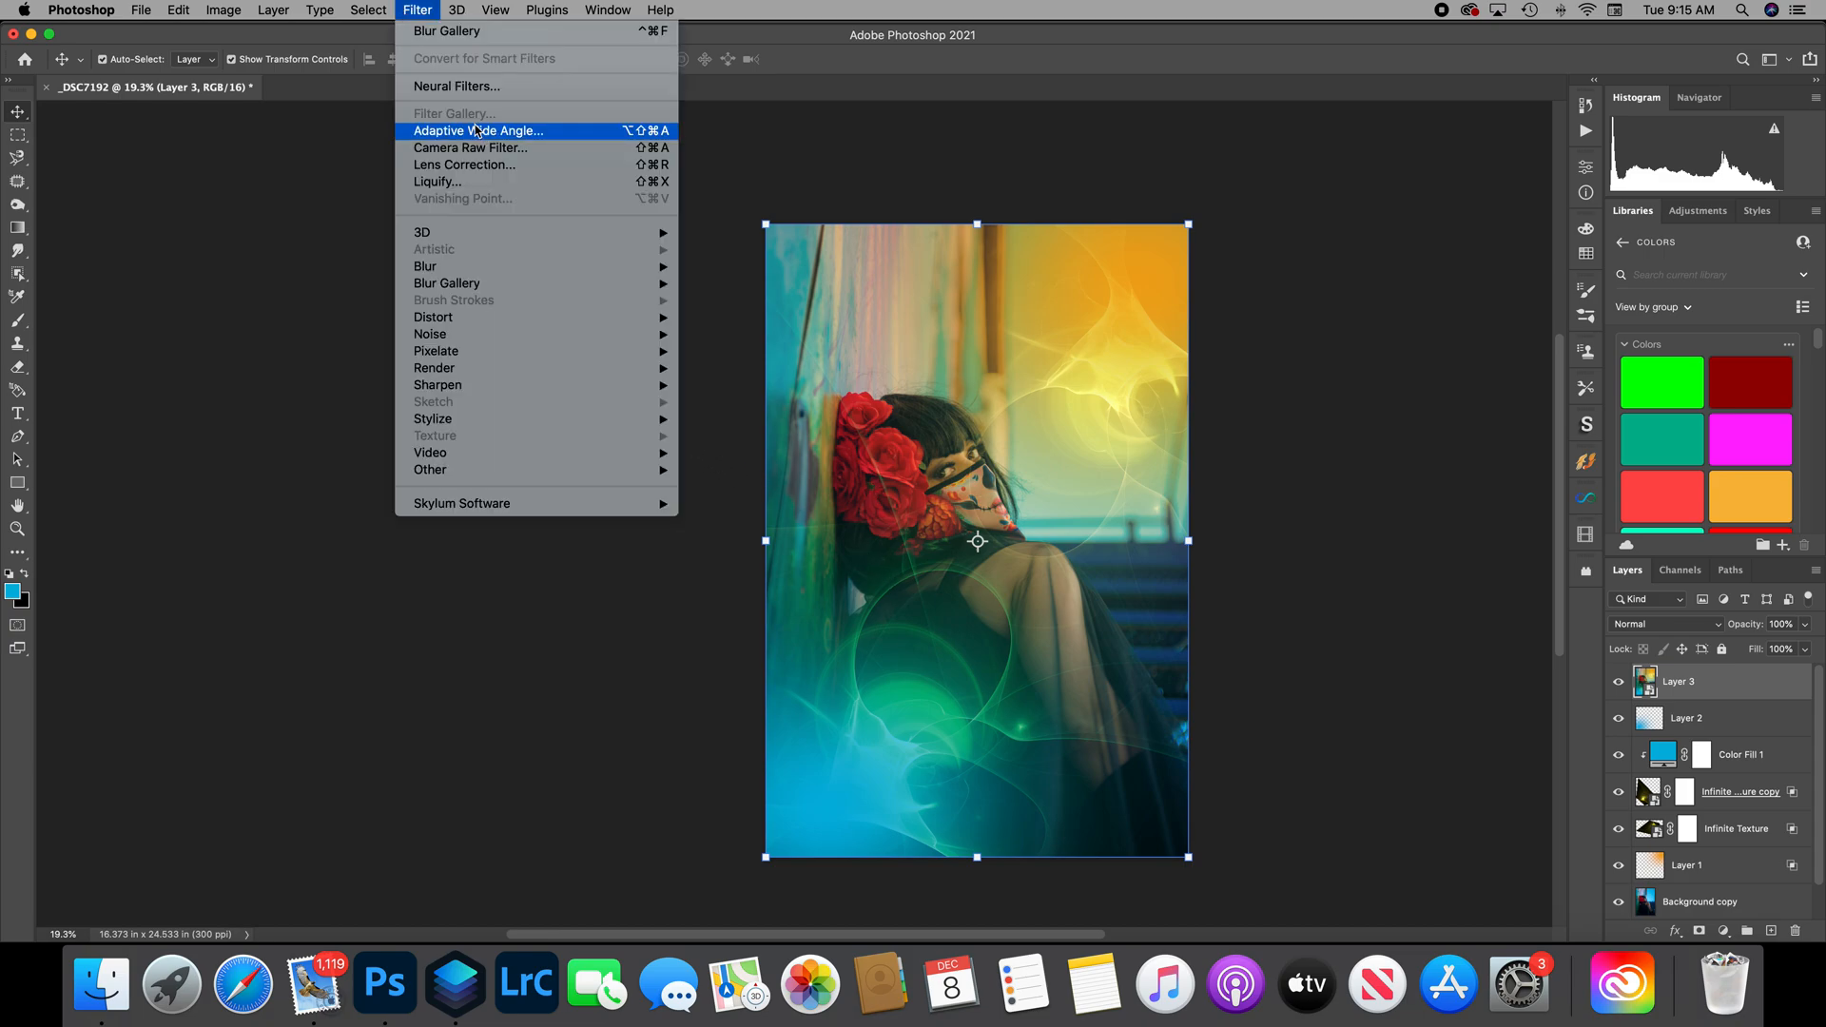
{"action": "mouse_move", "coordinate": [497, 472]}
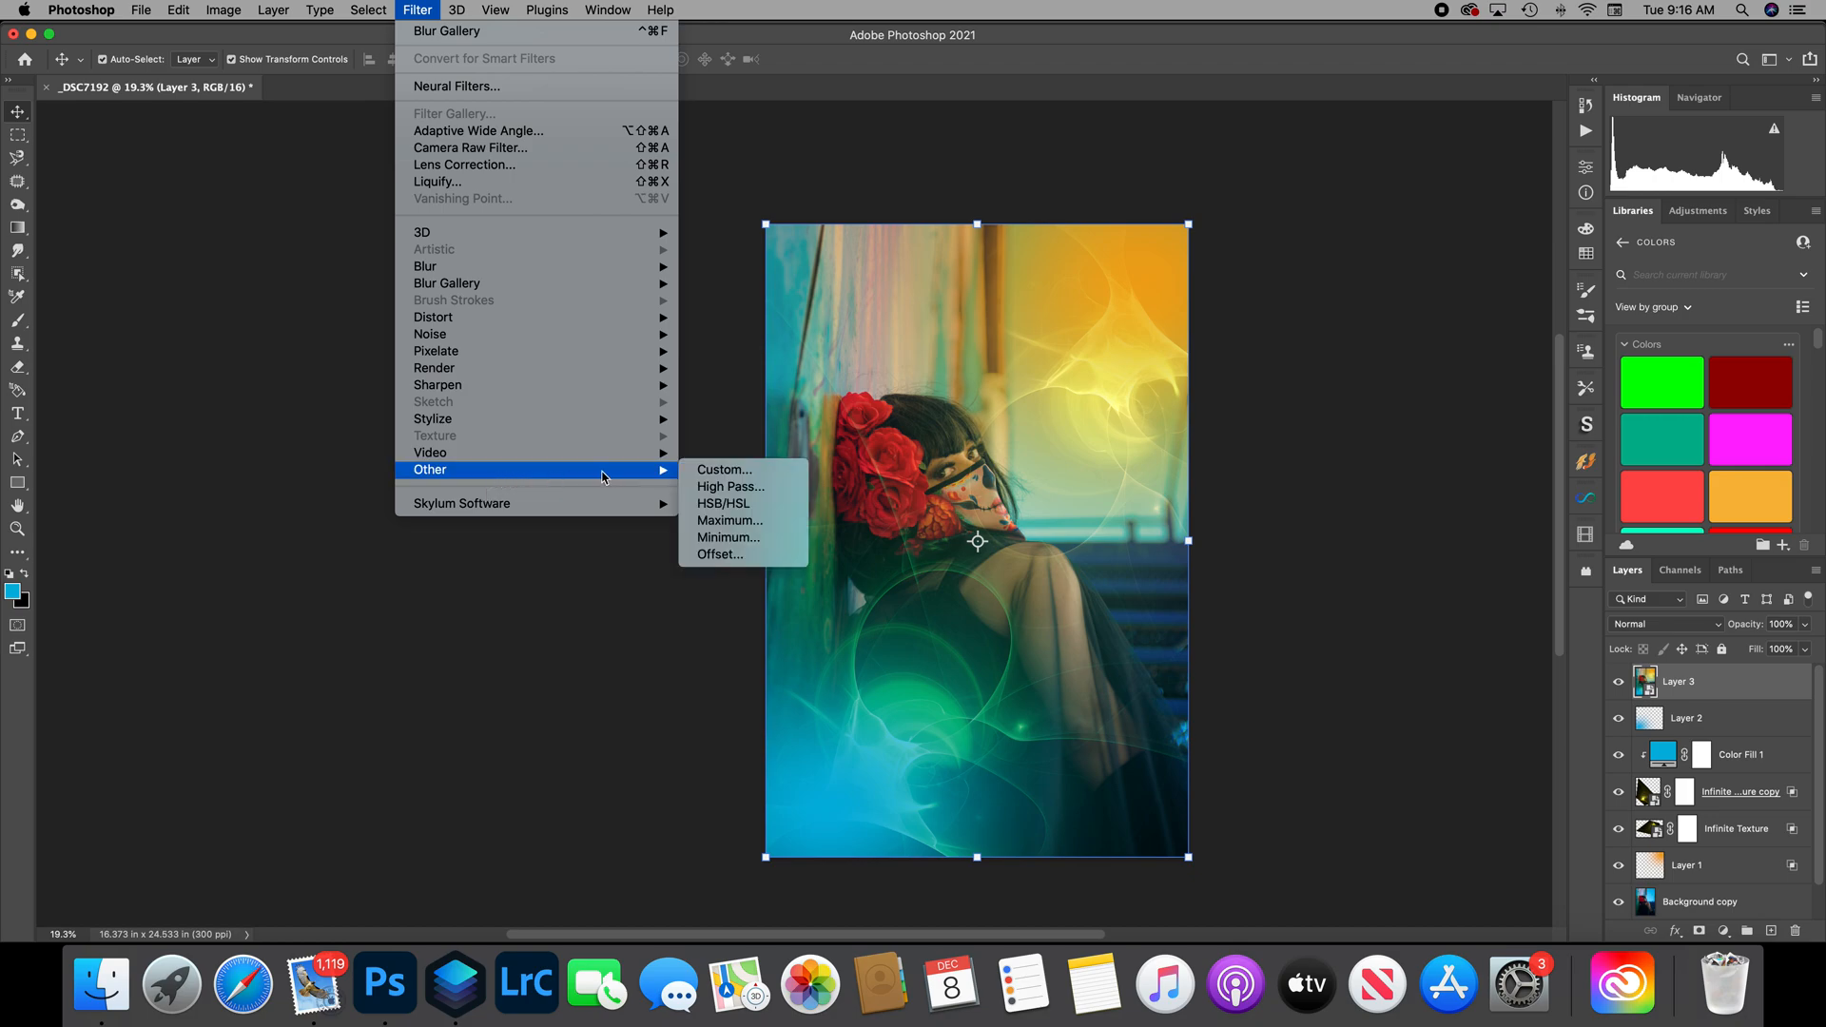
{"action": "left_click", "coordinate": [734, 488]}
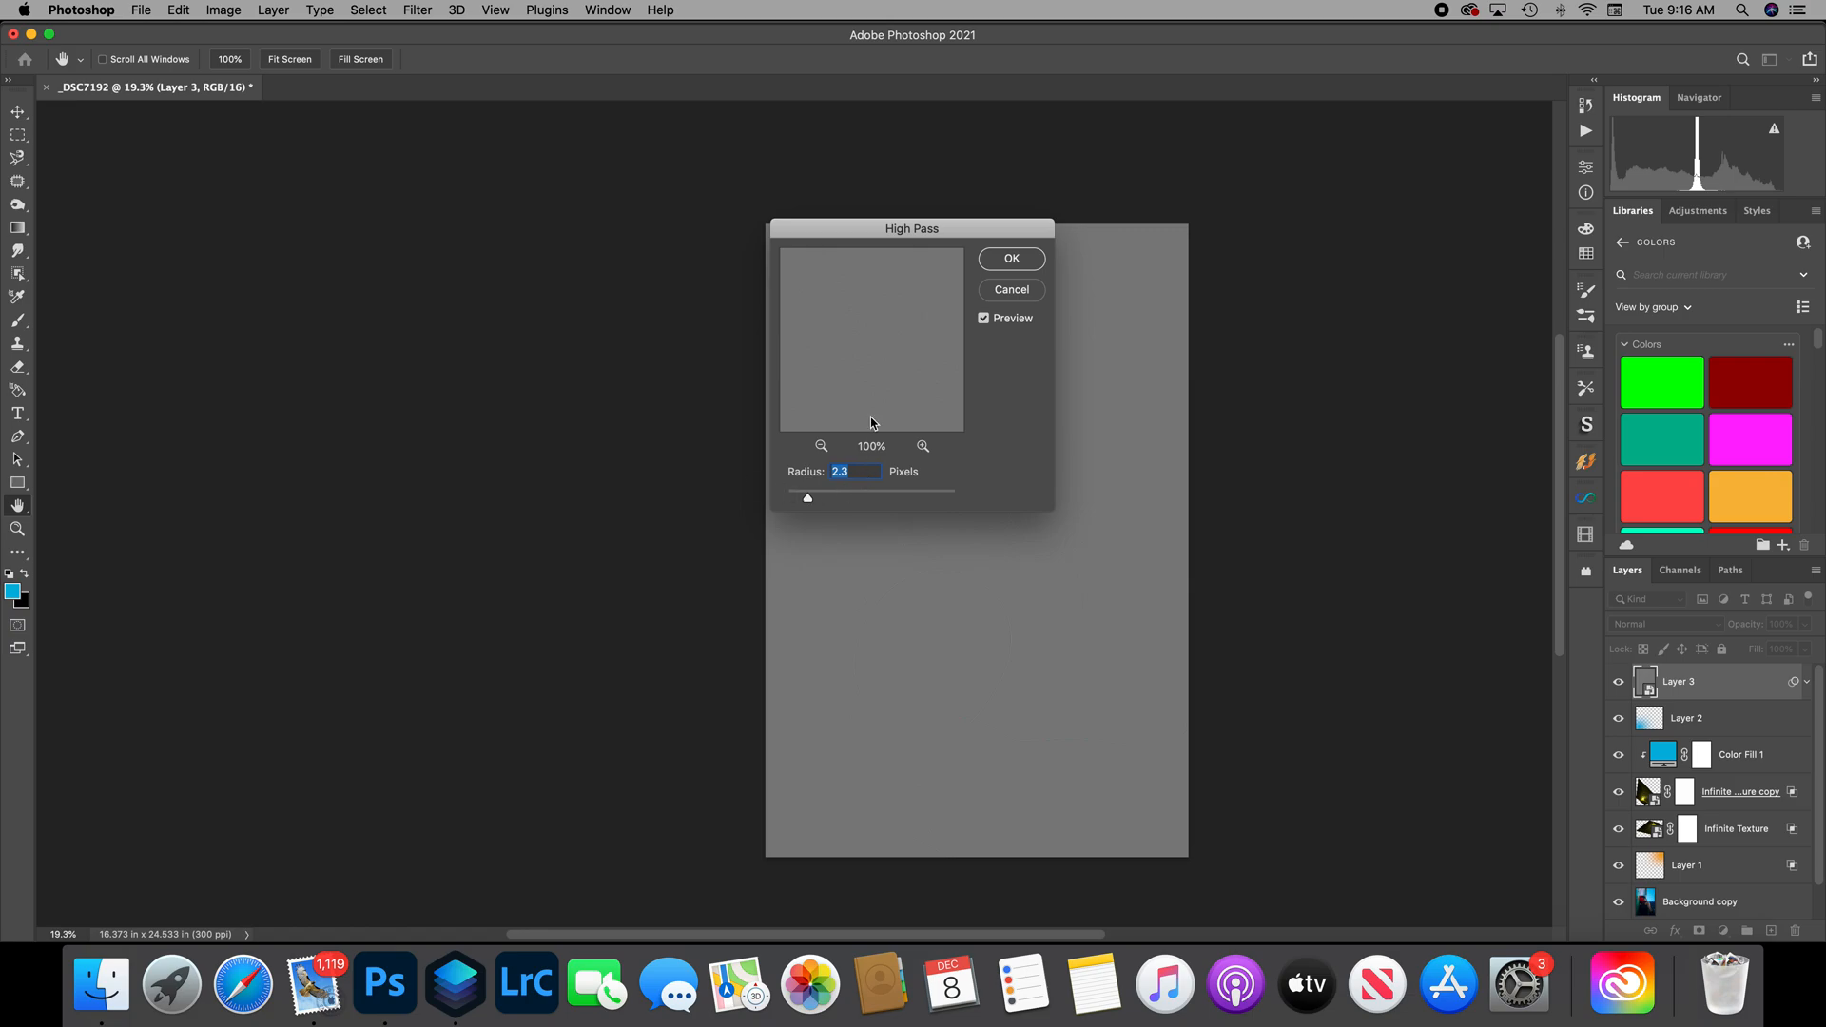
{"action": "left_click_drag", "start_coordinate": [836, 238], "coordinate": [1270, 520]}
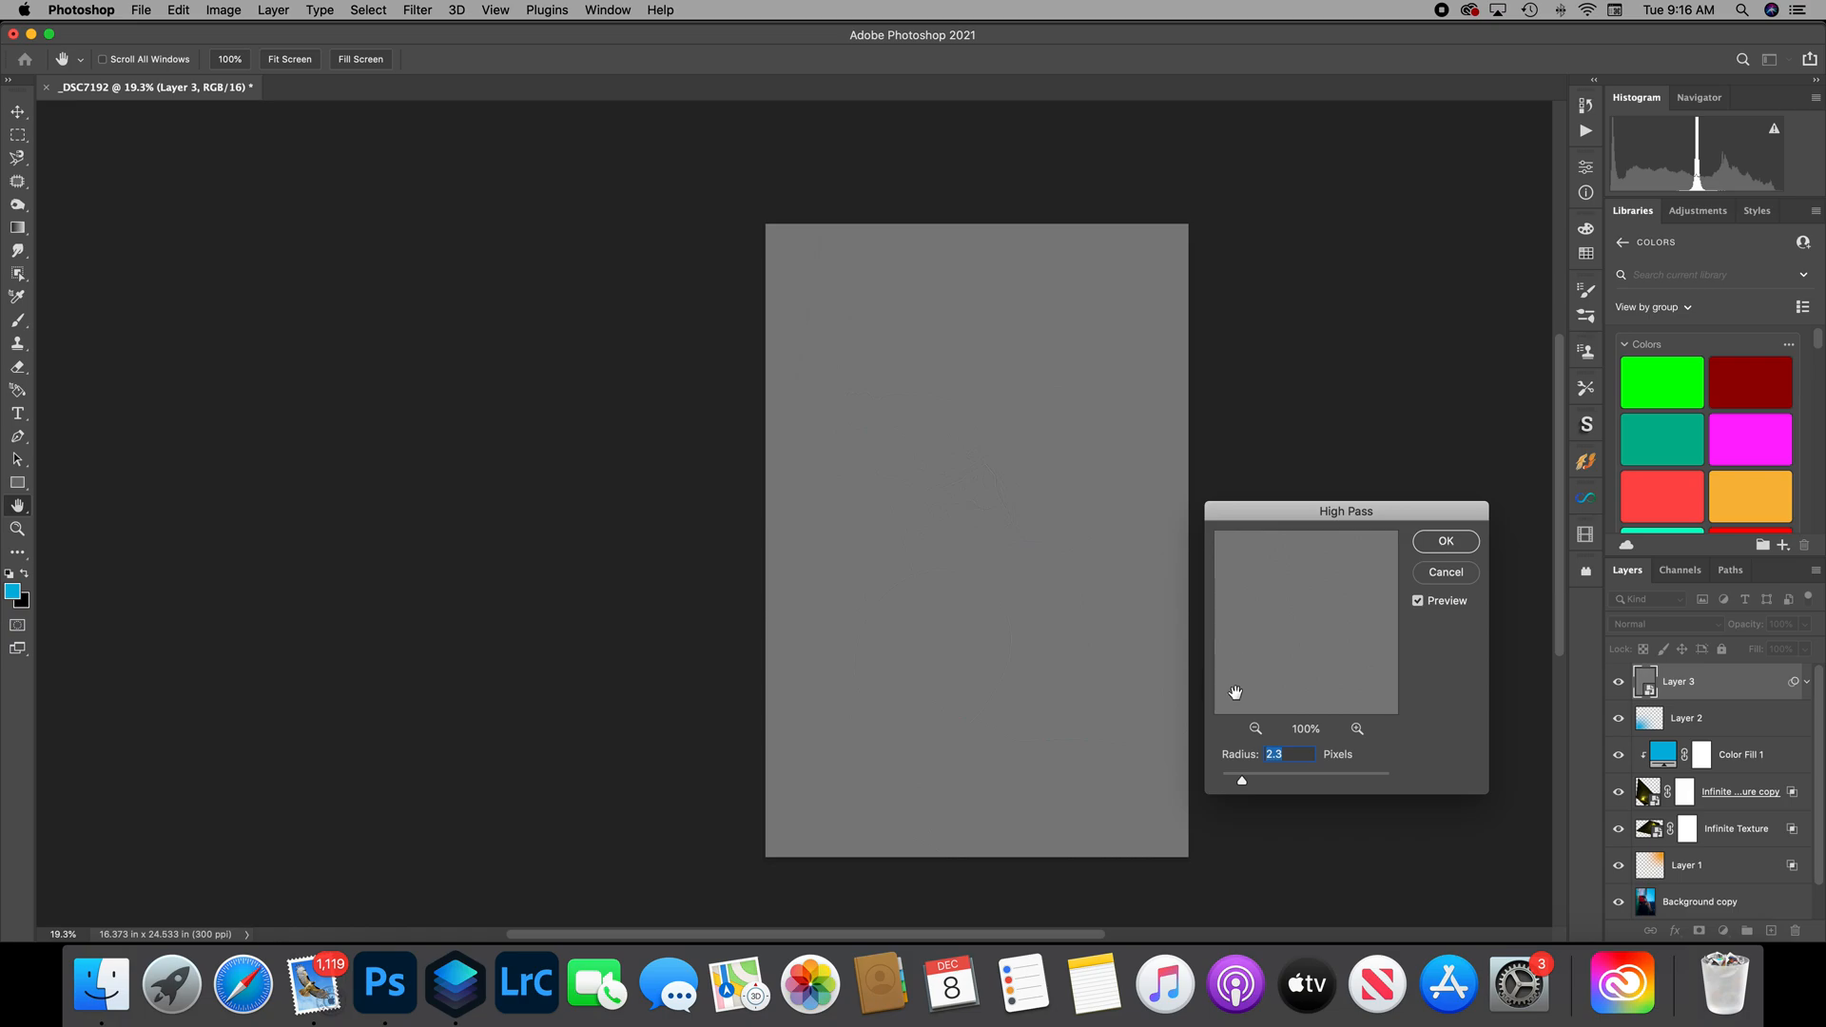
{"action": "left_click_drag", "start_coordinate": [1245, 780], "coordinate": [1243, 780]}
{"action": "key", "text": "Up"}
{"action": "key", "text": "Up"}
{"action": "key", "text": "Up"}
{"action": "key", "text": "Up"}
{"action": "key", "text": "Up"}
{"action": "key", "text": "Up"}
{"action": "key", "text": "Up"}
{"action": "key", "text": "Up"}
{"action": "key", "text": "Up"}
{"action": "key", "text": "Up"}
{"action": "key", "text": "Up"}
{"action": "key", "text": "Up"}
{"action": "key", "text": "Up"}
{"action": "key", "text": "Up"}
{"action": "key", "text": "Up"}
{"action": "key", "text": "Up"}
{"action": "key", "text": "Up"}
{"action": "left_click_drag", "start_coordinate": [1362, 613], "coordinate": [1228, 659]}
{"action": "key", "text": "Down"}
{"action": "key", "text": "Down"}
{"action": "key", "text": "Down"}
{"action": "left_click_drag", "start_coordinate": [1322, 558], "coordinate": [1333, 648]}
{"action": "left_click", "coordinate": [1446, 542]}
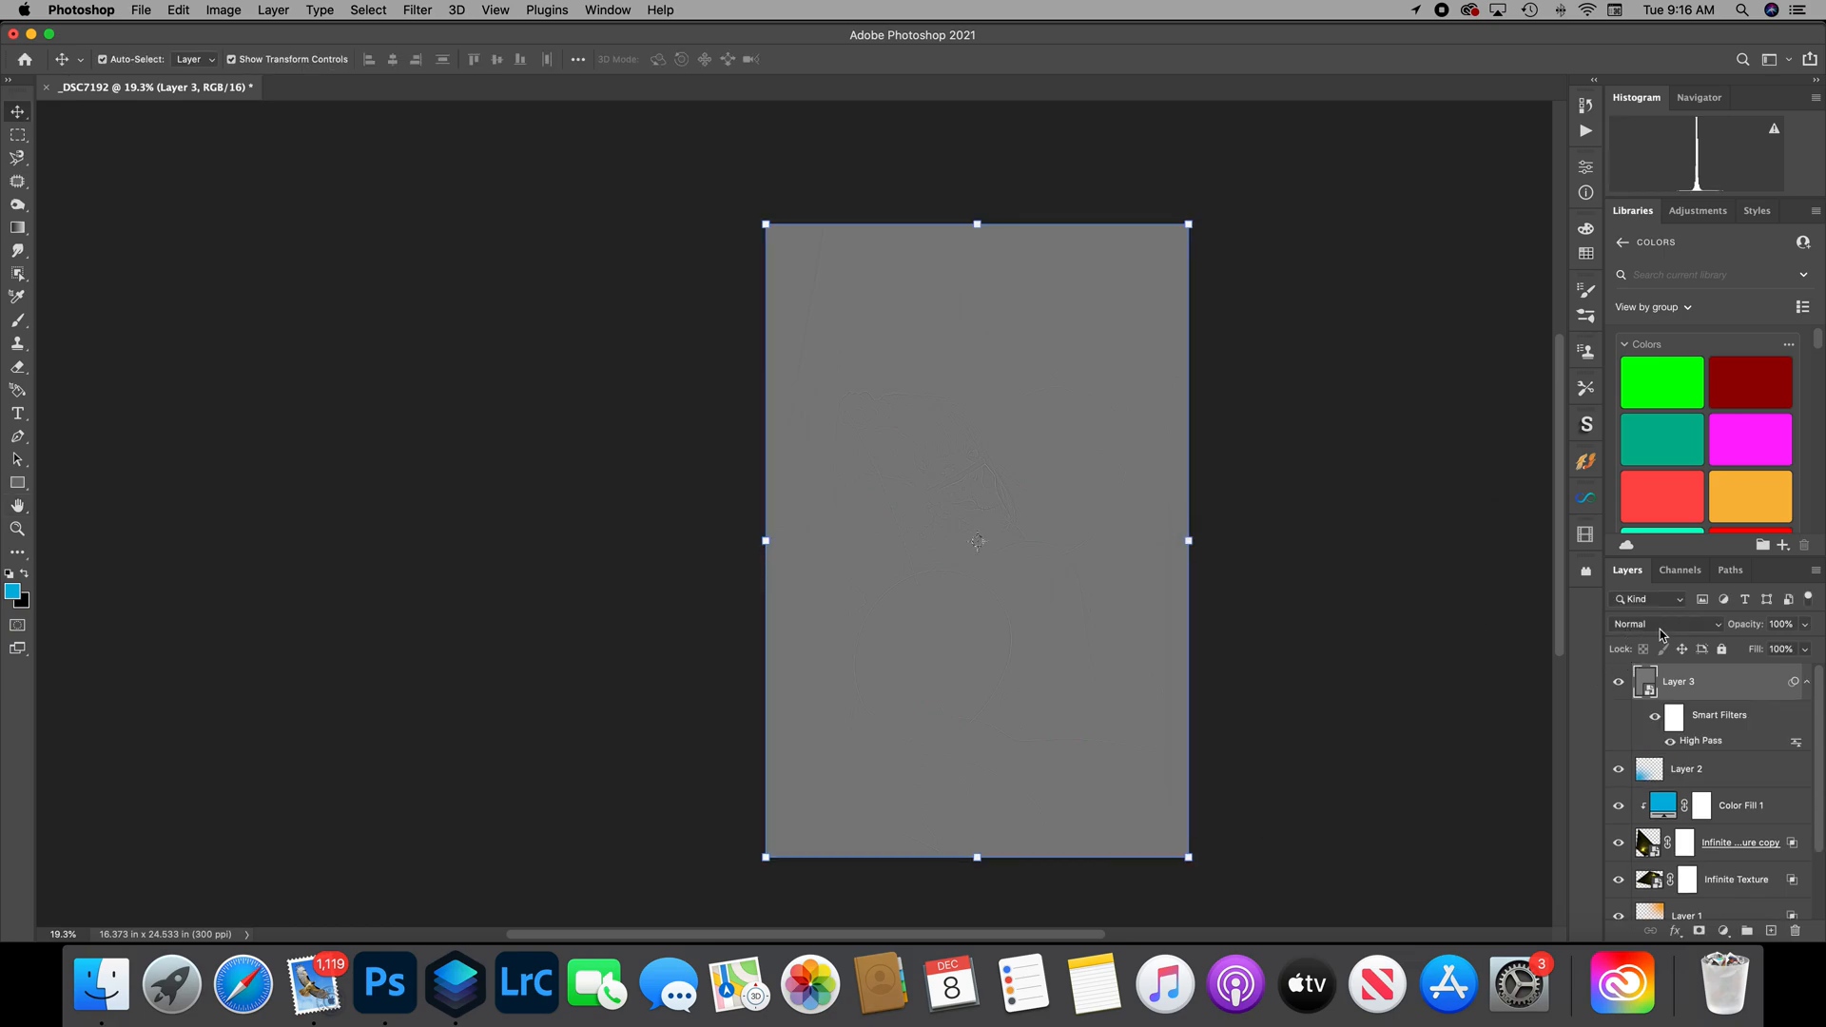
Change Layer 3's blend mode to Overlay.
{"action": "scroll", "coordinate": [1669, 635], "scroll_direction": "left", "scroll_amount": 1}
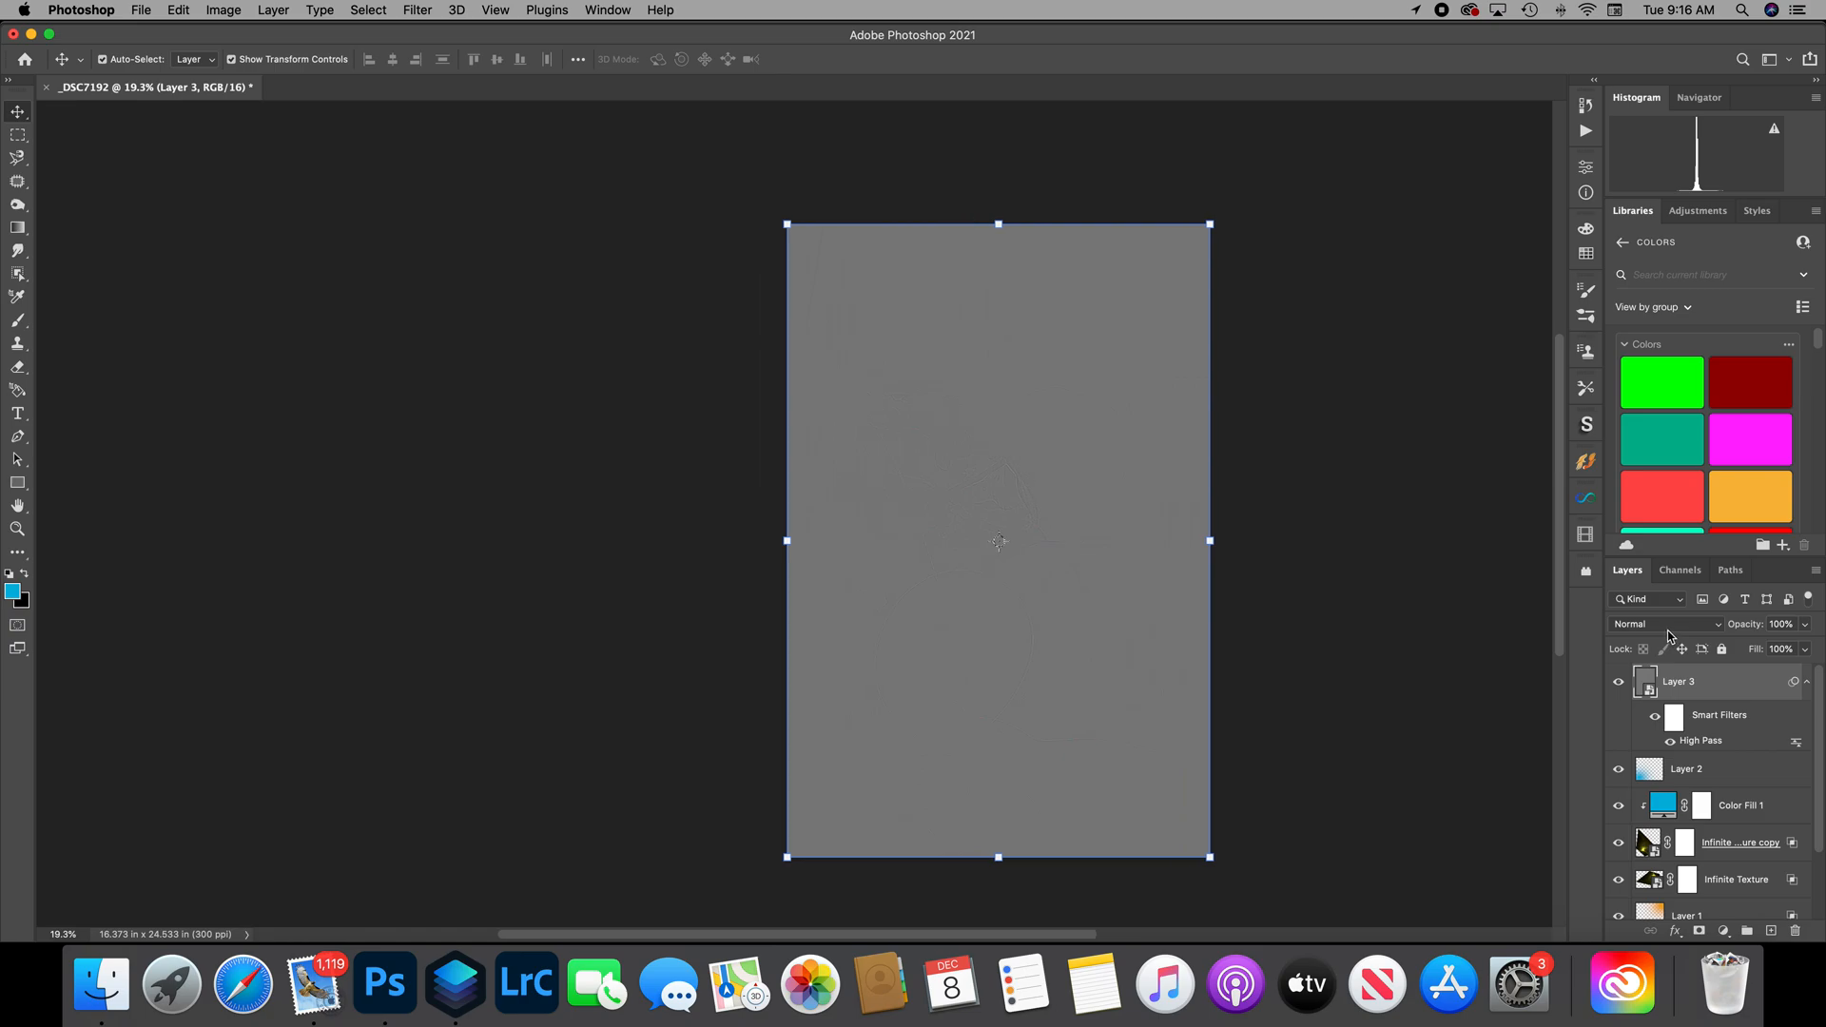
{"action": "left_click", "coordinate": [1668, 626]}
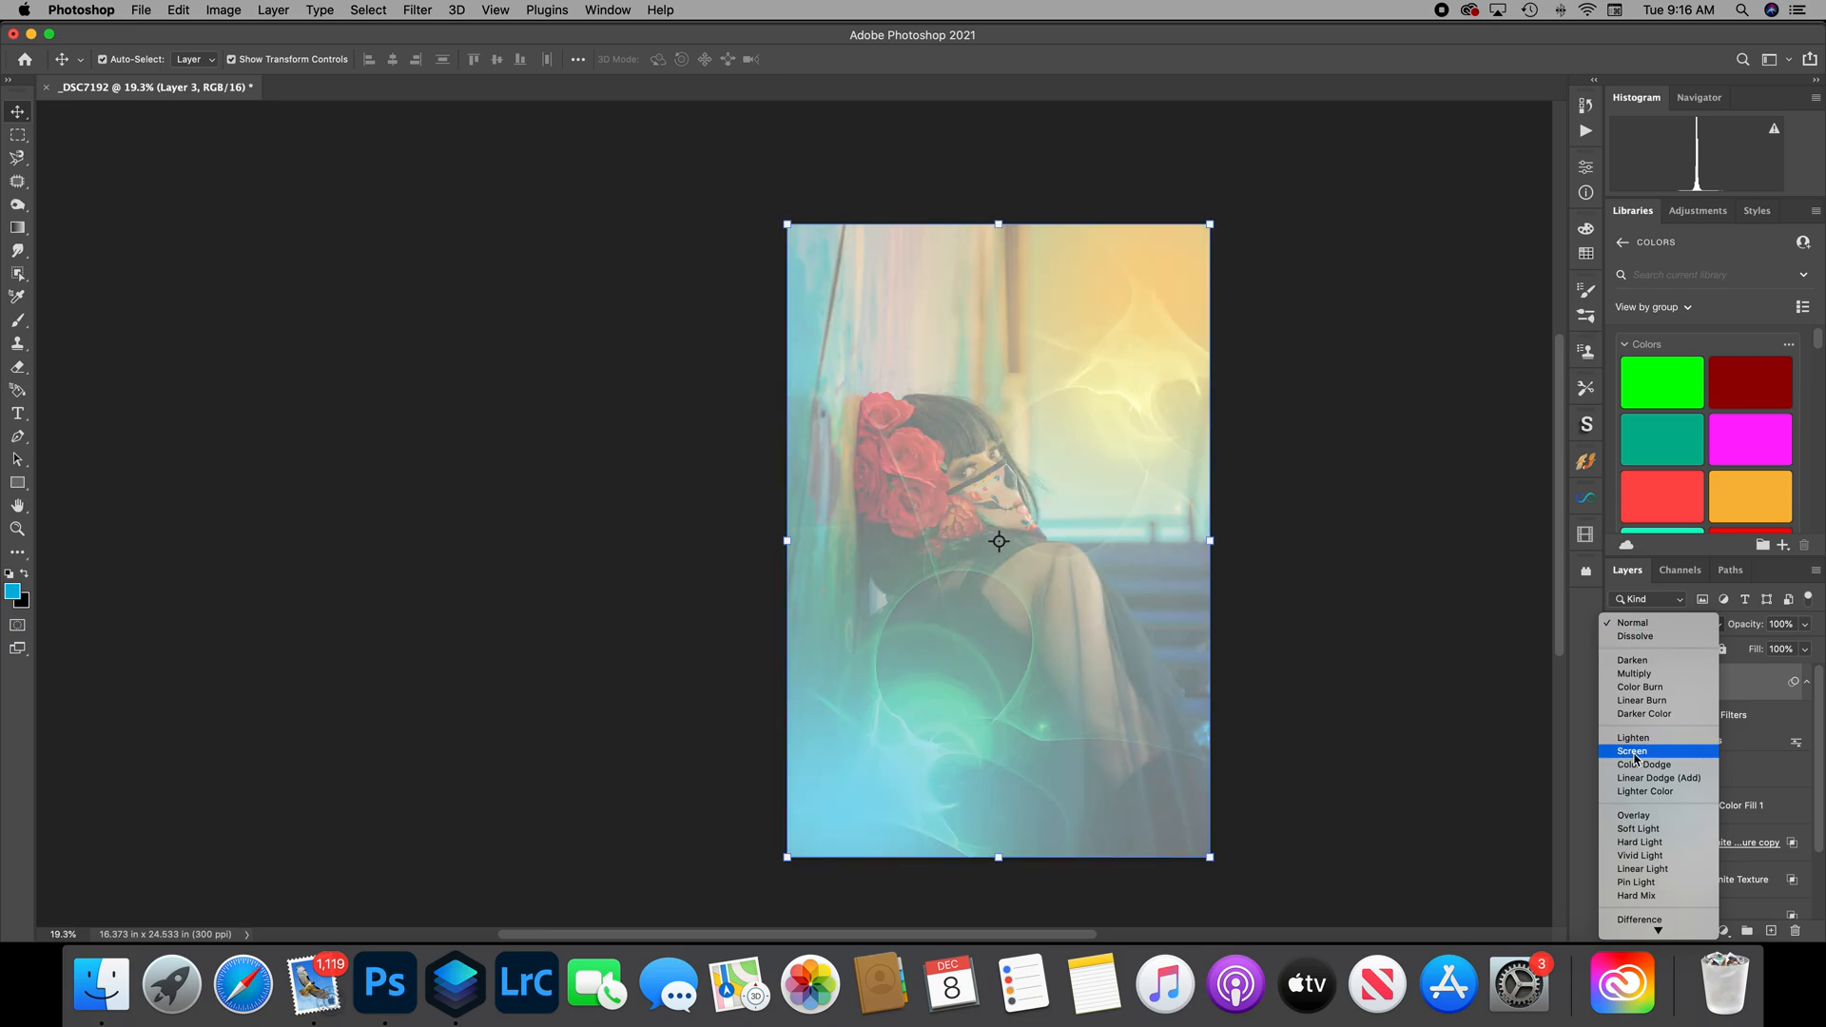
{"action": "left_click", "coordinate": [1637, 820]}
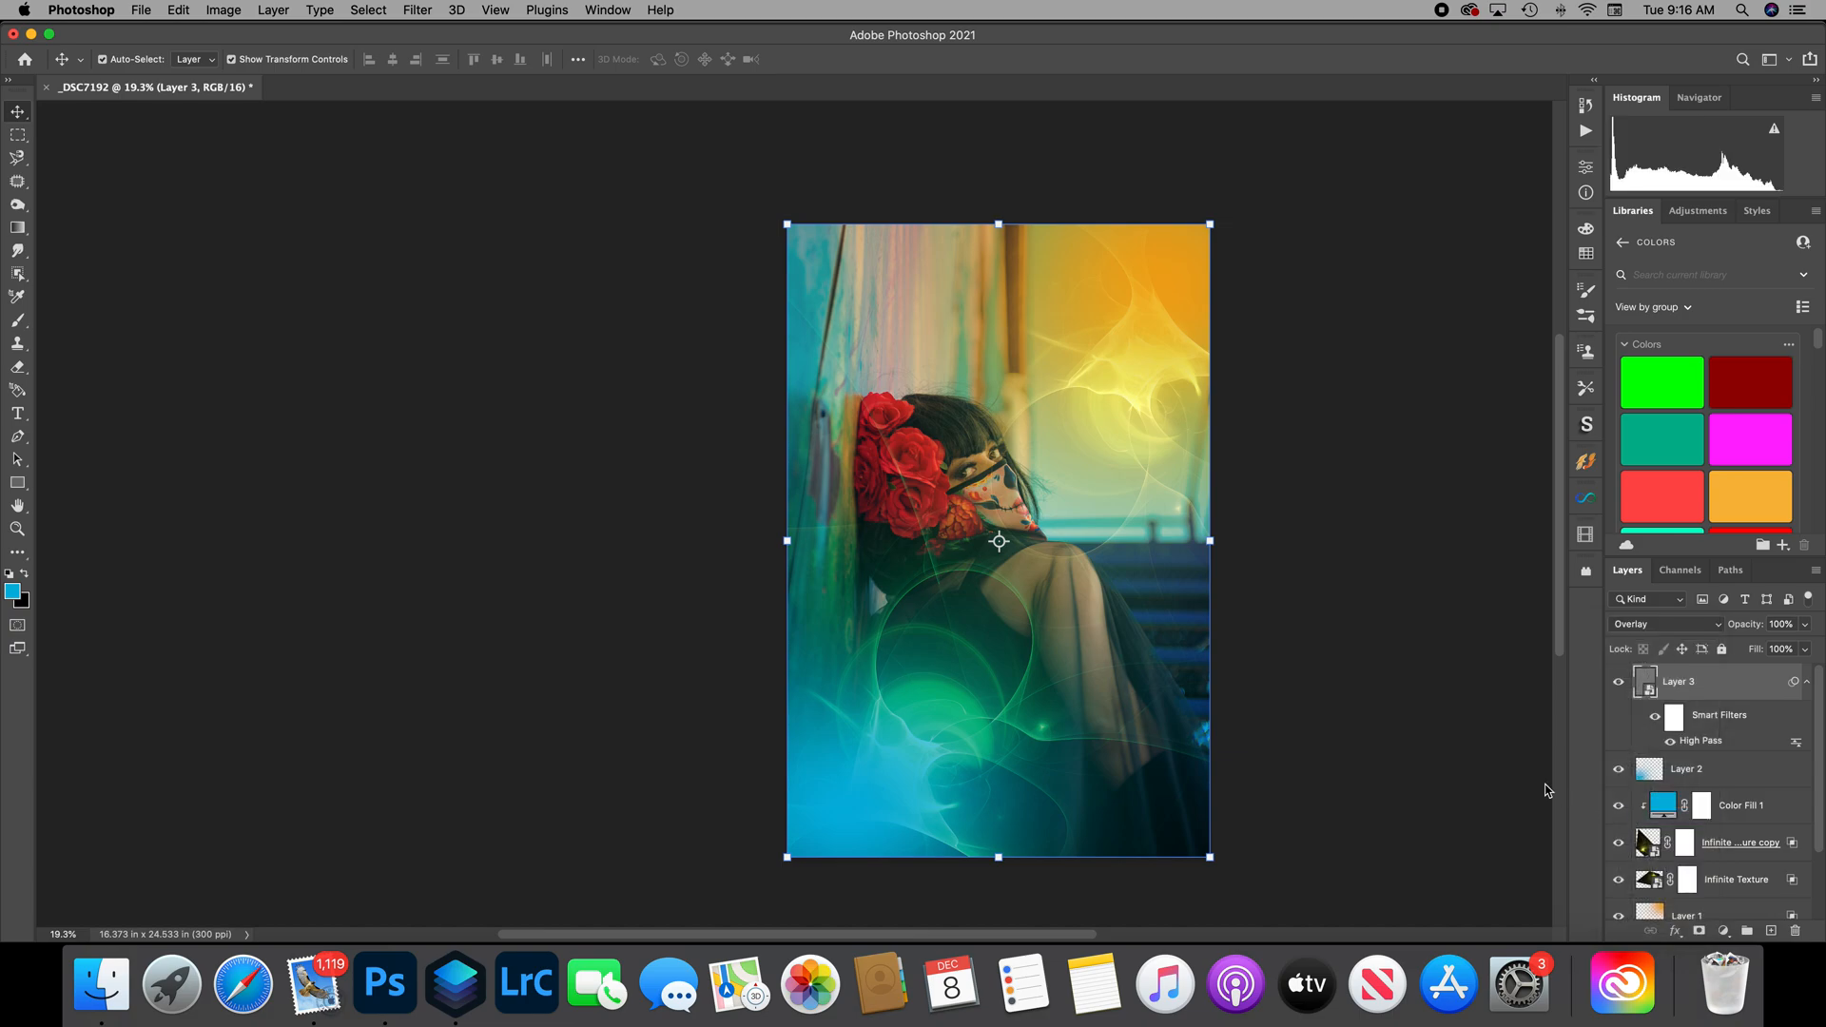
Compare the photo with and without Layer 3, and examine the face and roses up close.
{"action": "left_click", "coordinate": [1618, 686]}
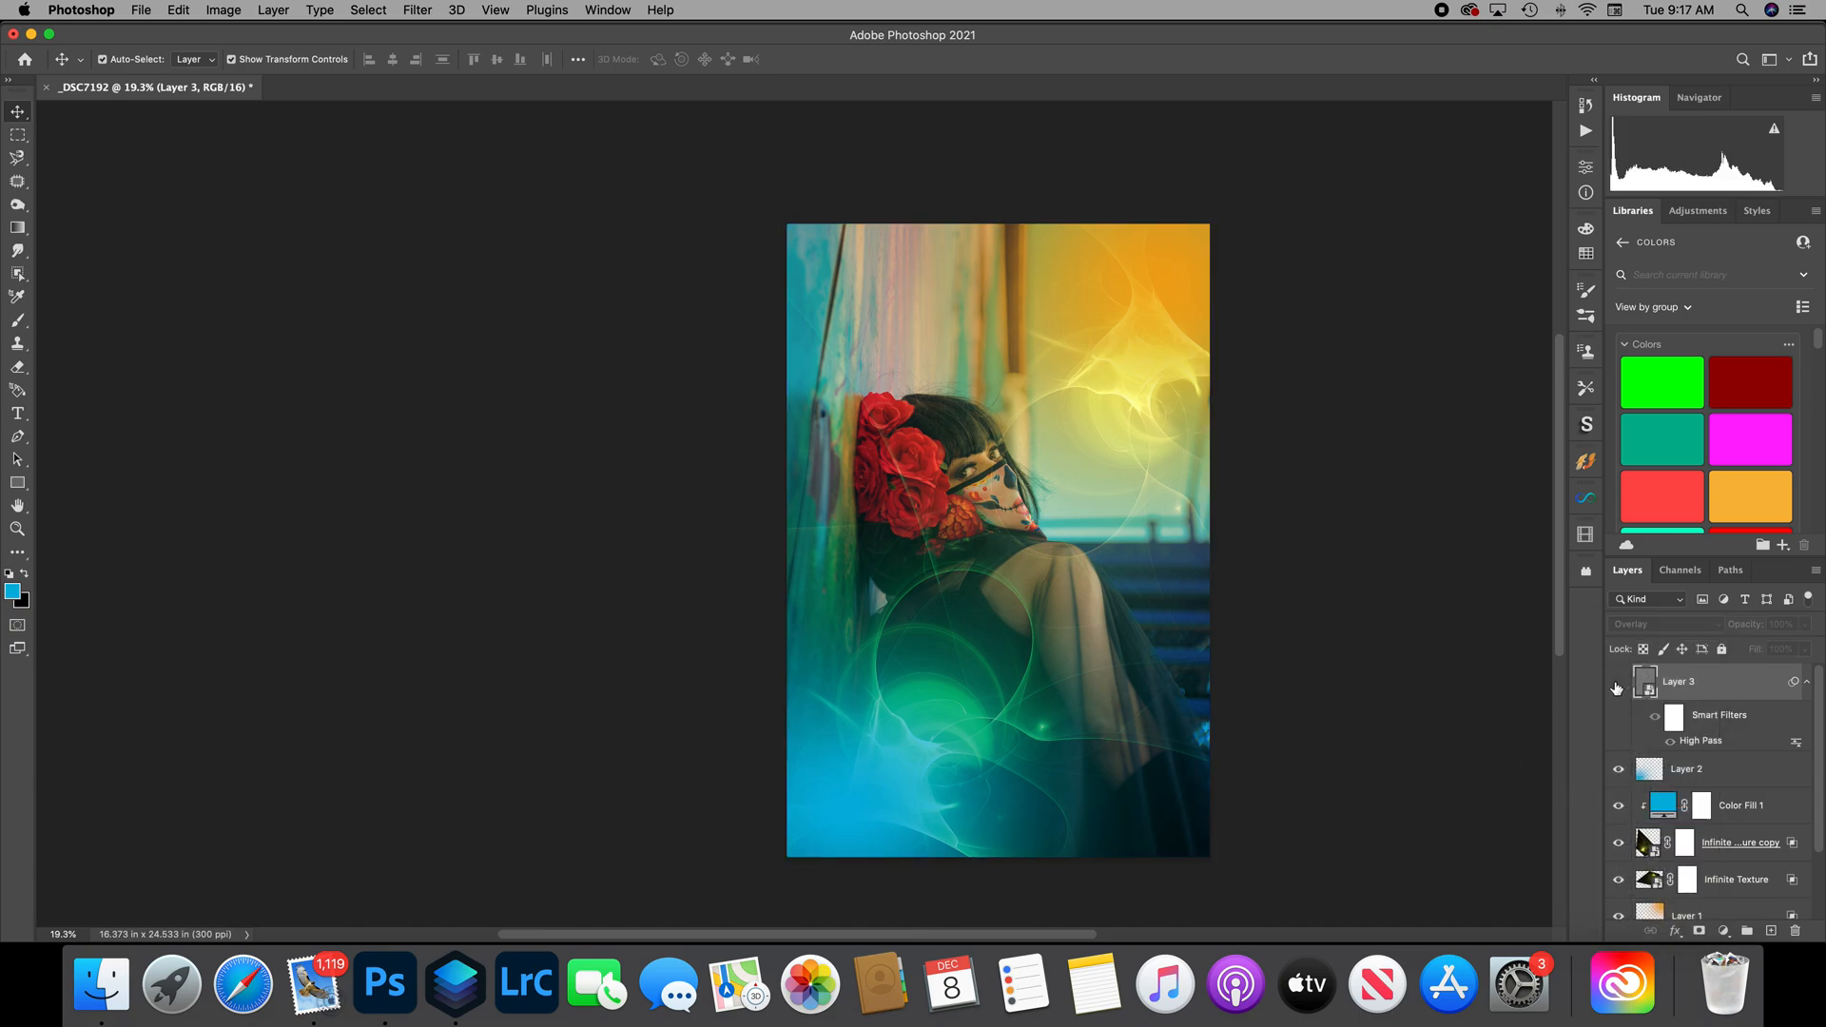
{"action": "left_click", "coordinate": [1619, 684]}
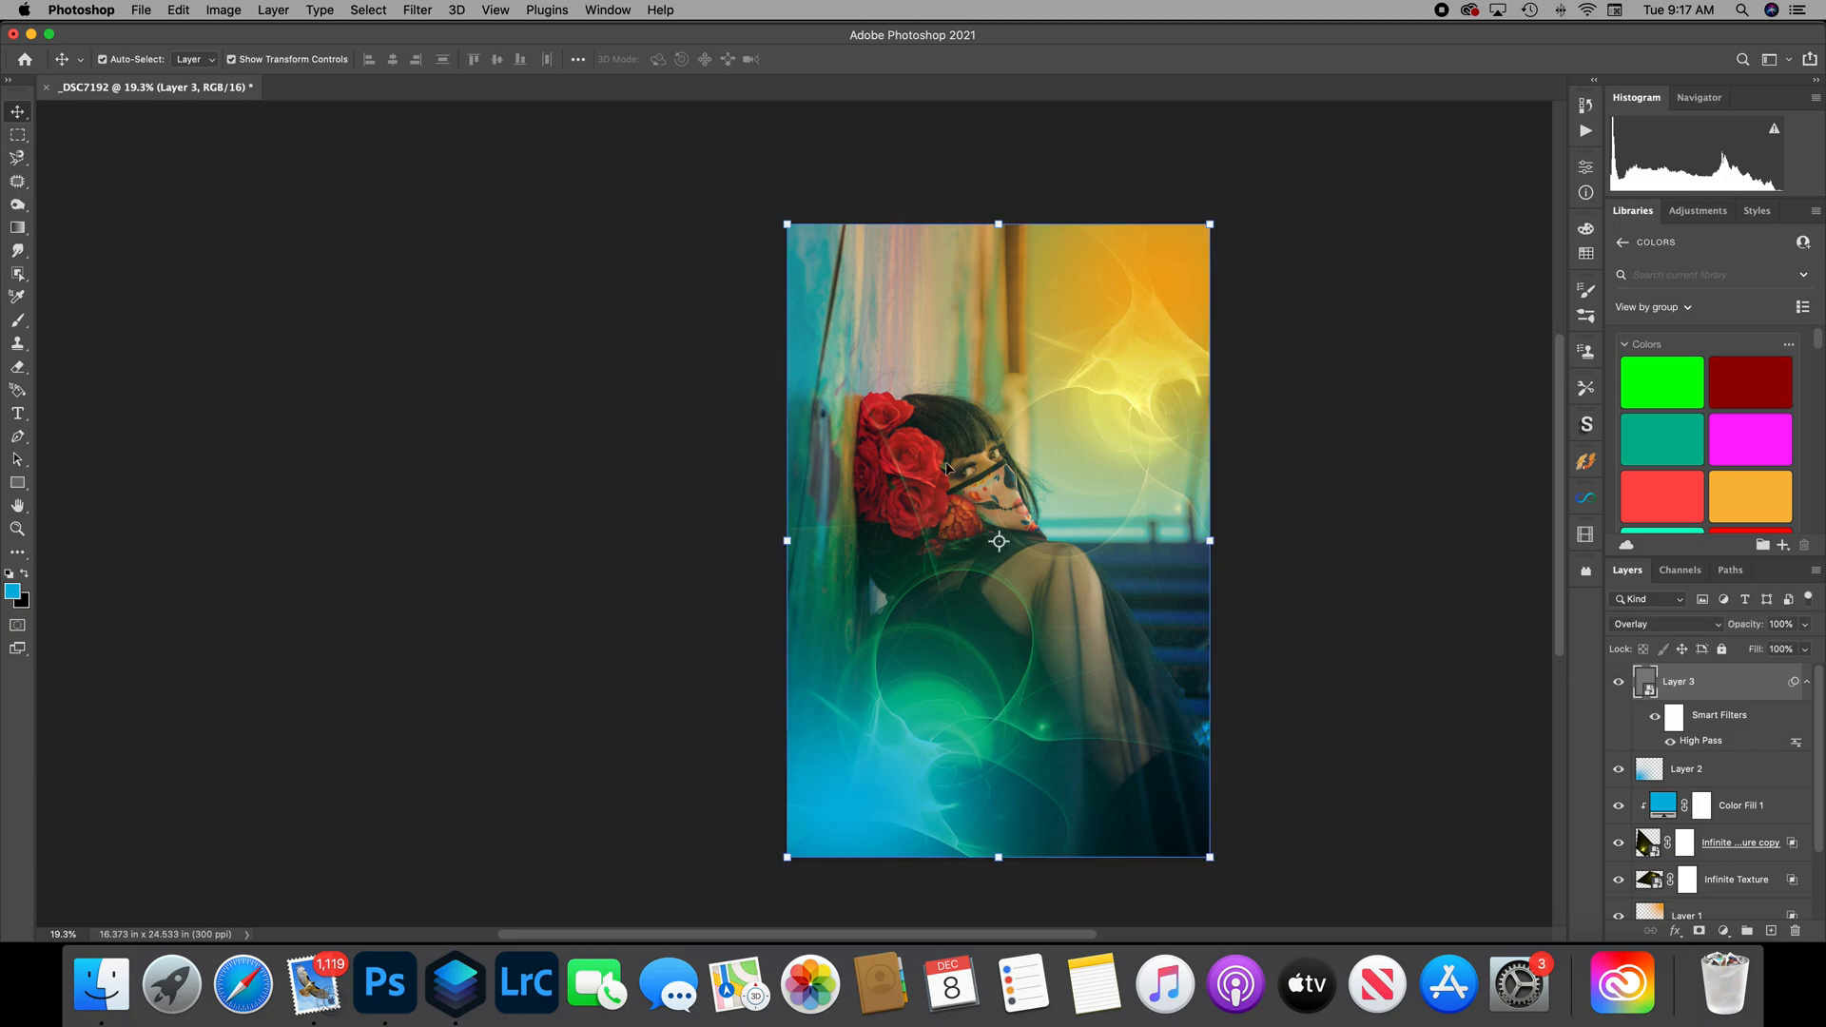
{"action": "scroll", "coordinate": [961, 476], "scroll_direction": "up", "scroll_amount": 3}
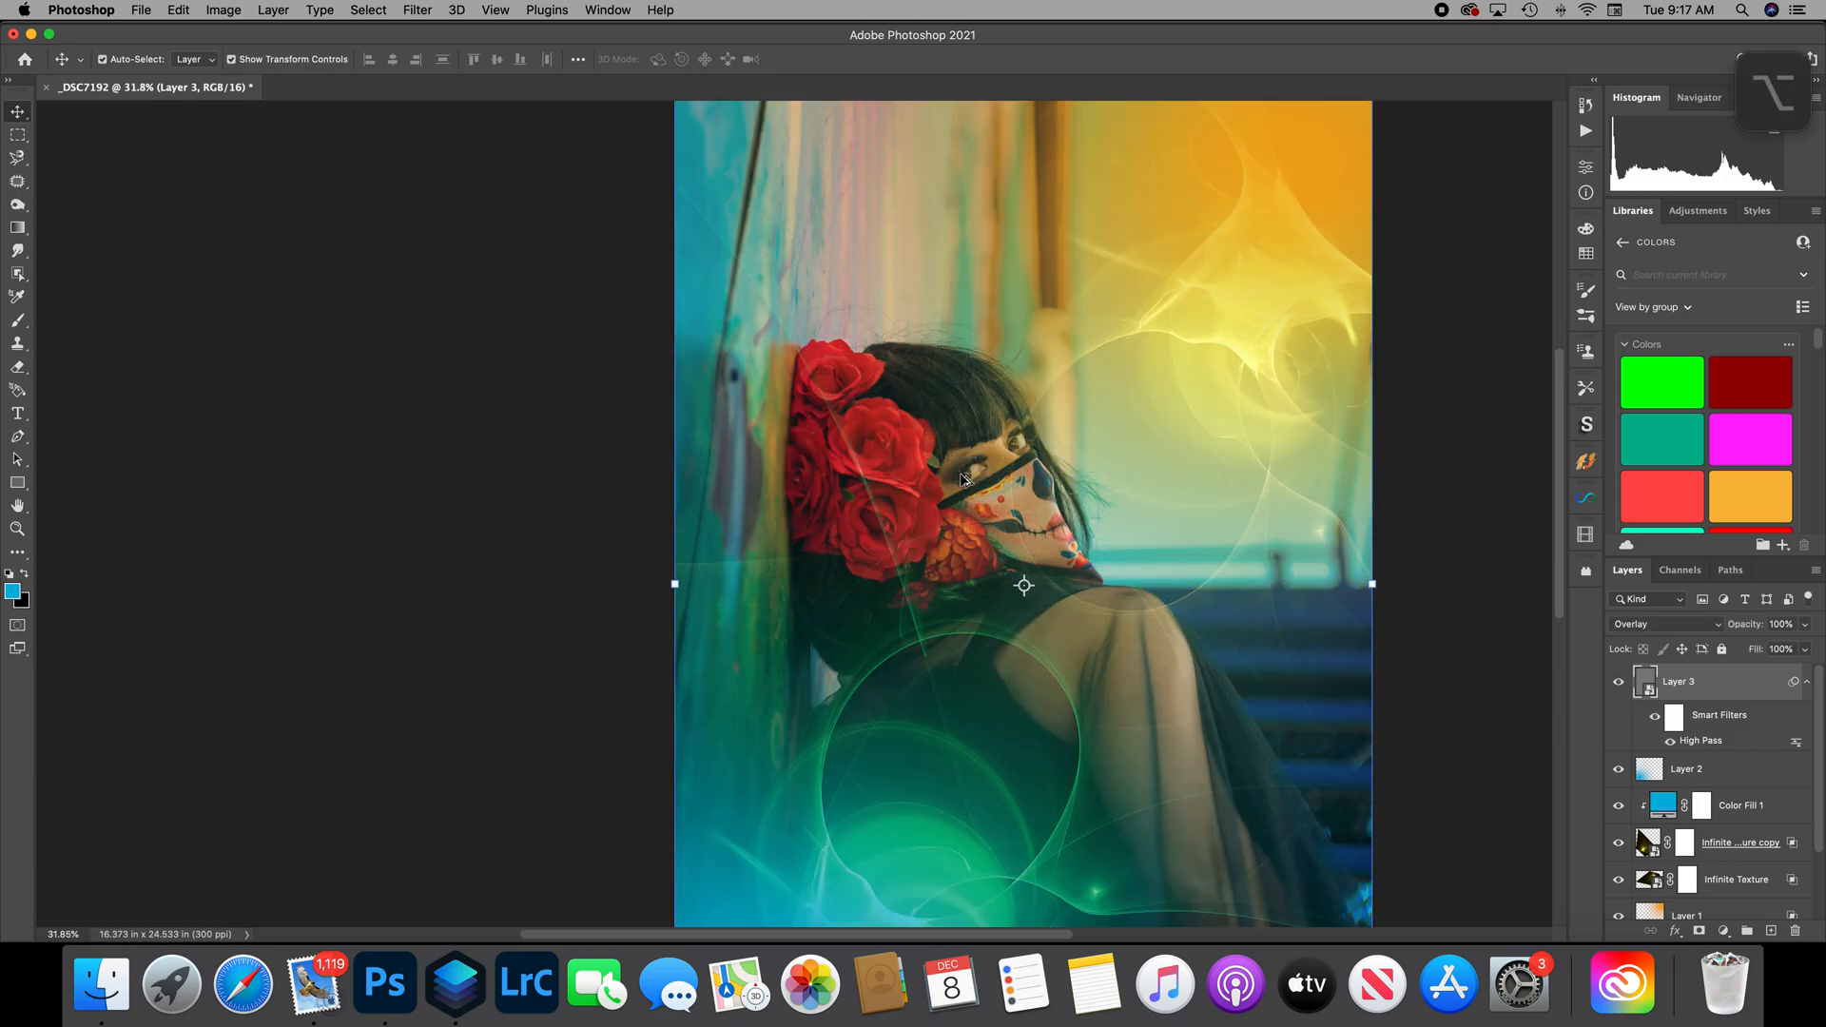
{"action": "scroll", "coordinate": [964, 479], "scroll_direction": "up", "scroll_amount": 4}
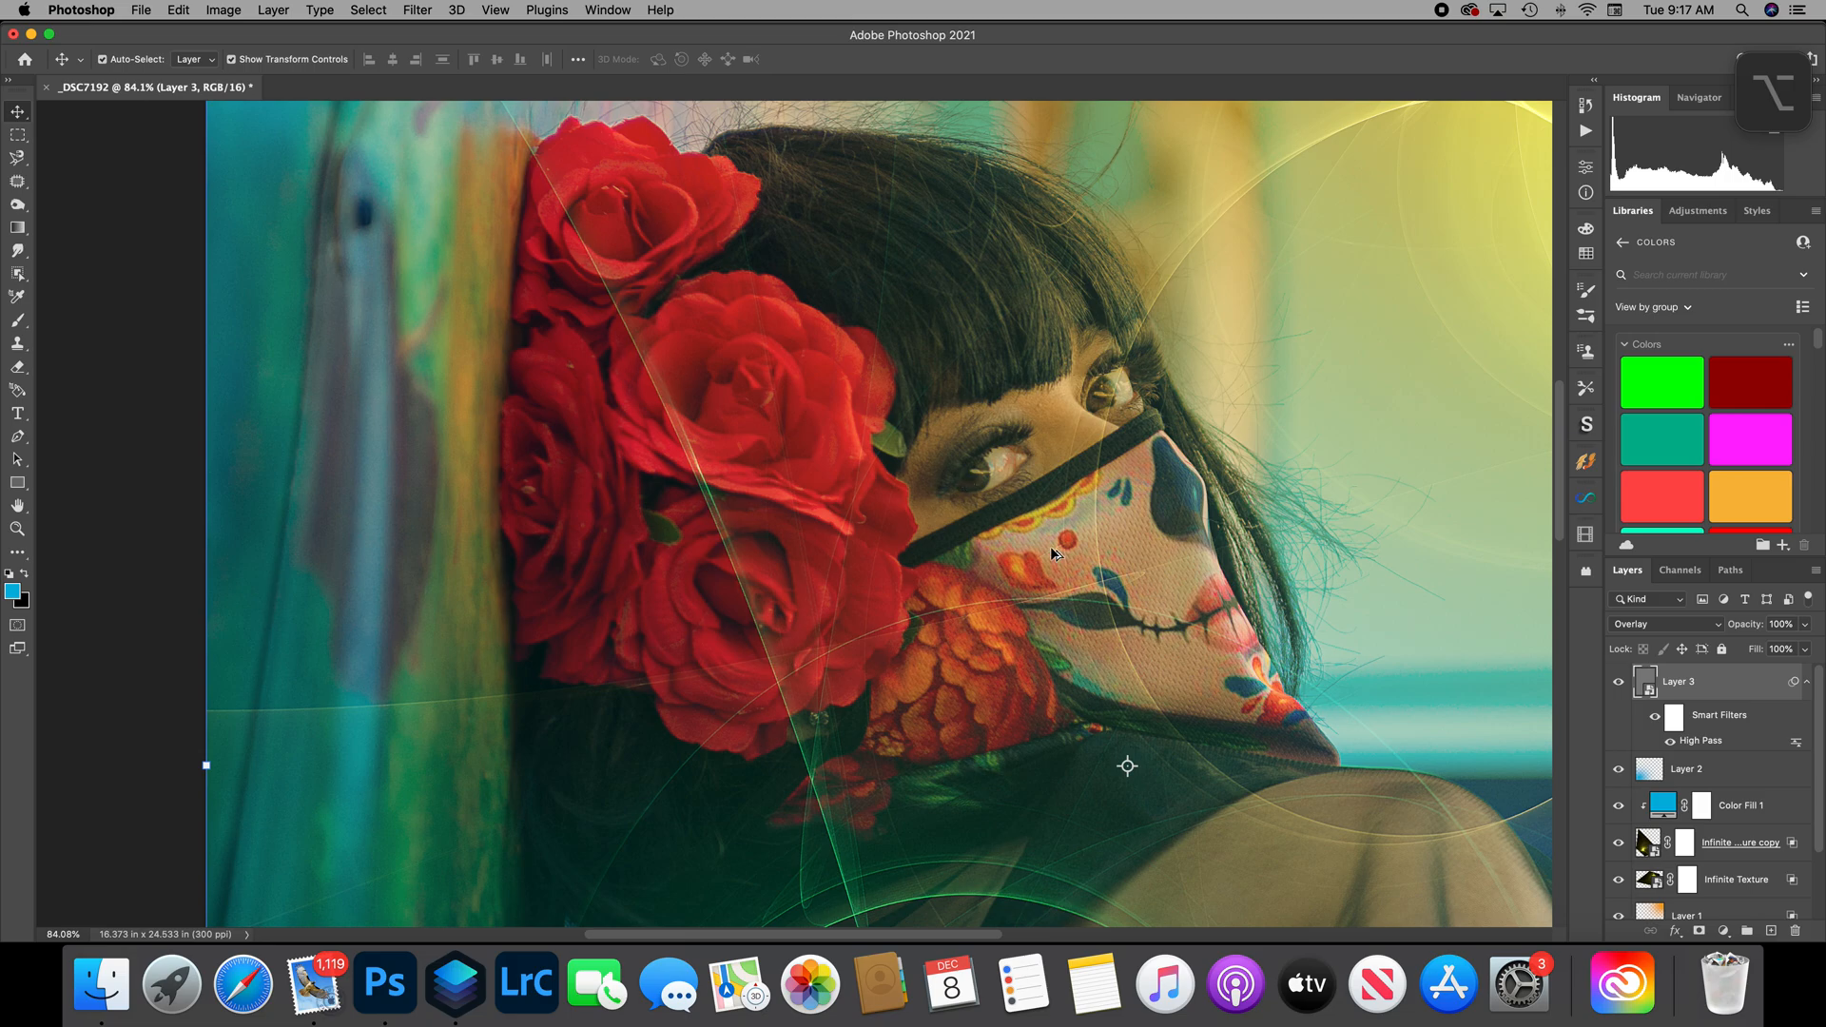
Isolate Layer 3 by hiding all other layers to inspect its High Pass edge detail.
{"action": "left_click", "coordinate": [1619, 682], "text": "alt"}
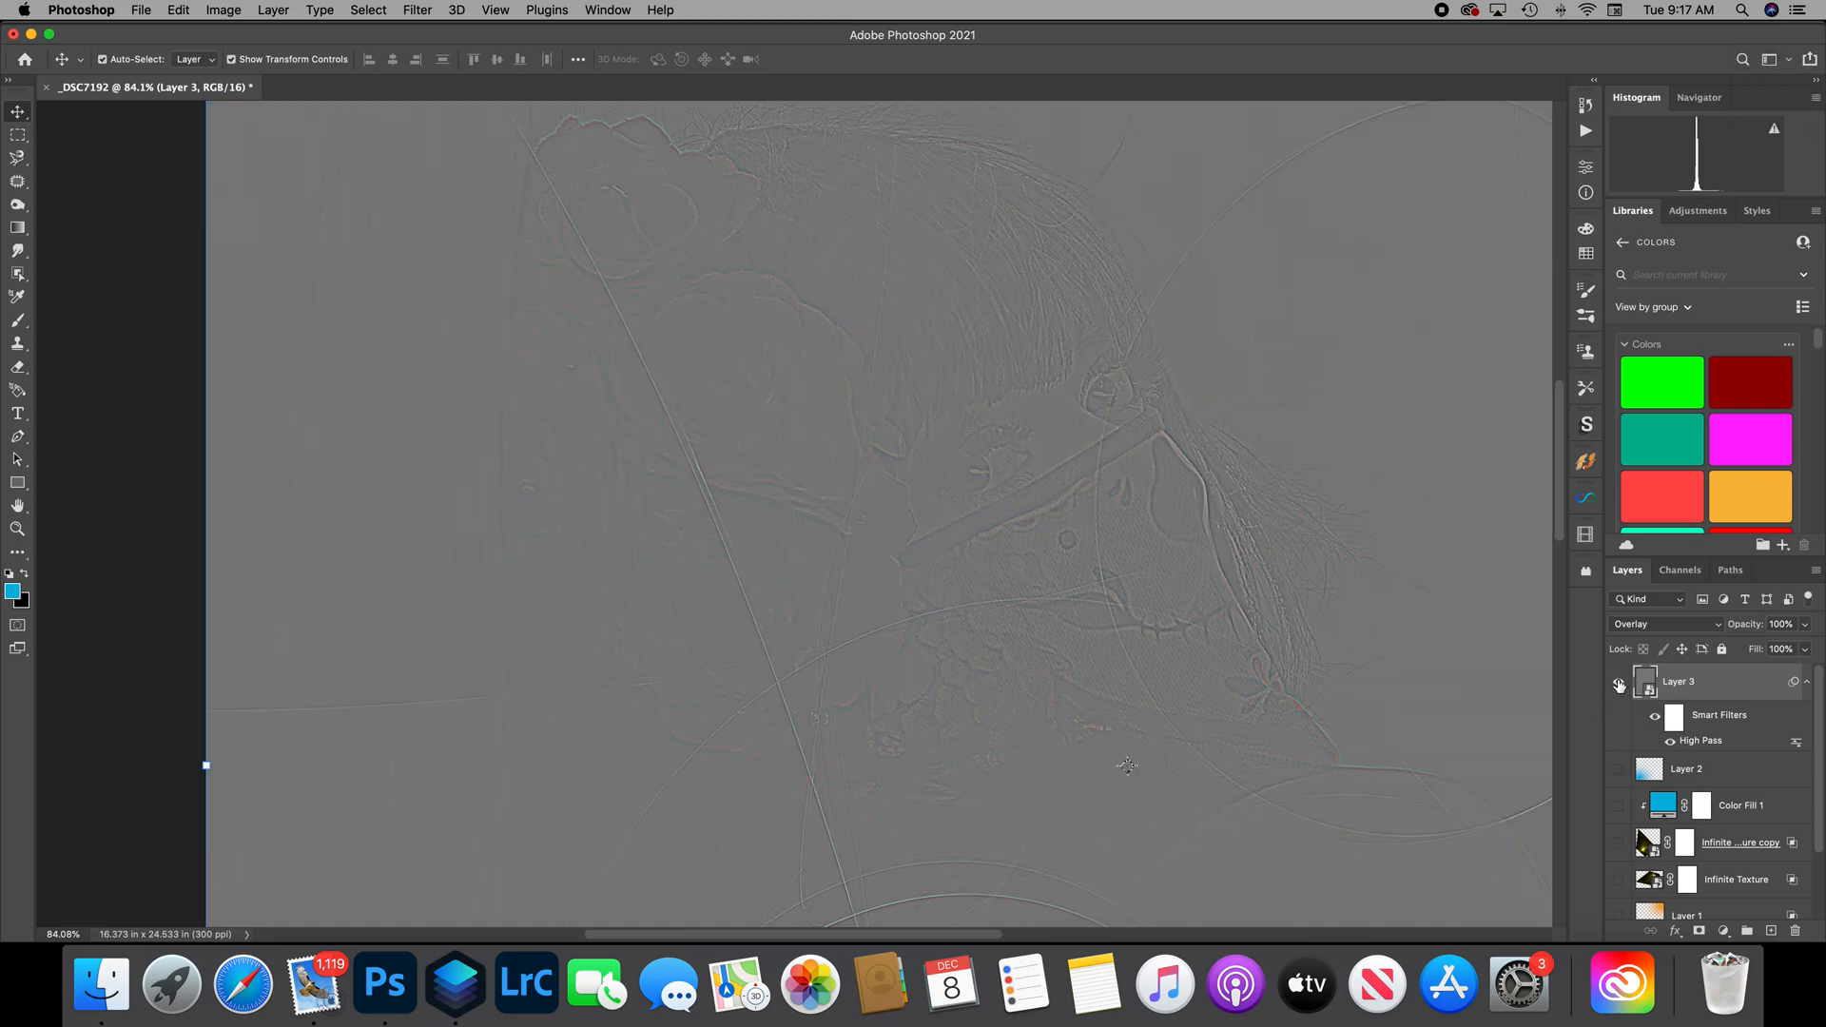
{"action": "left_click", "coordinate": [1619, 683]}
{"action": "left_click", "coordinate": [1619, 684]}
{"action": "key", "text": "alt"}
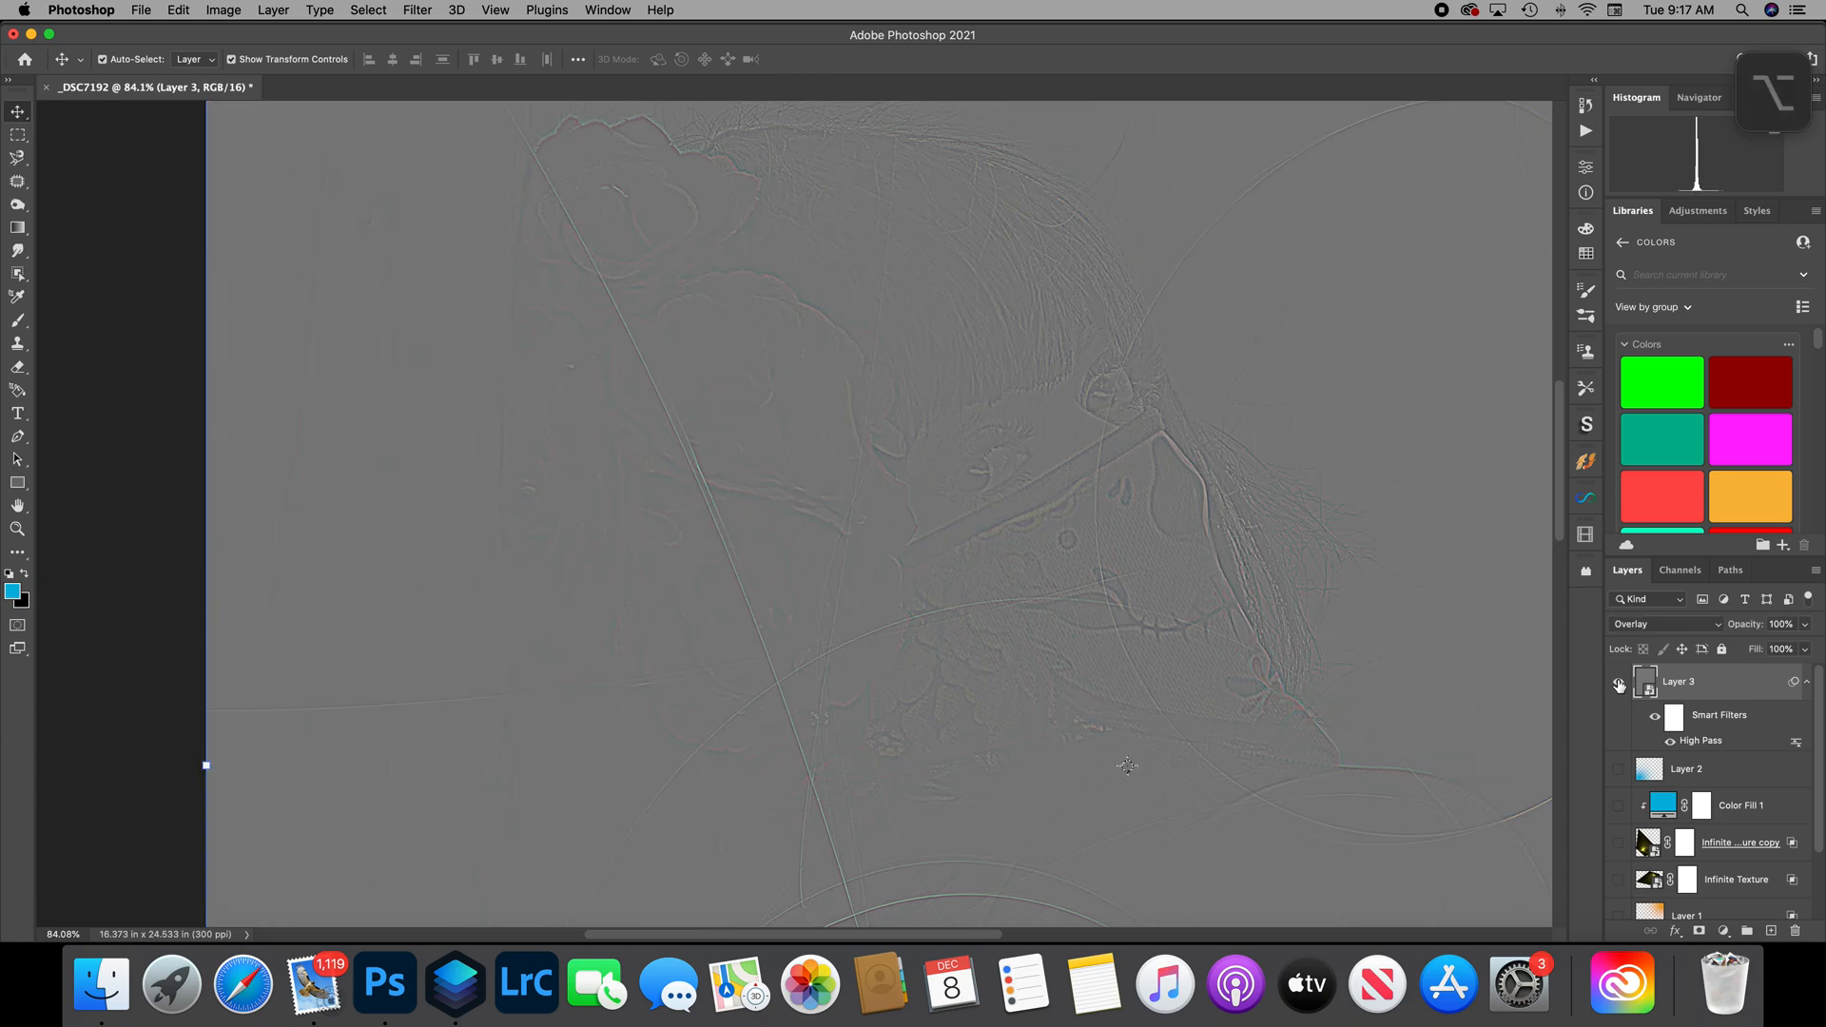
Make every layer visible again, from Layer 3 and Layer 2 through the texture layers down to the Background.
{"action": "left_click", "coordinate": [1619, 768], "text": "alt"}
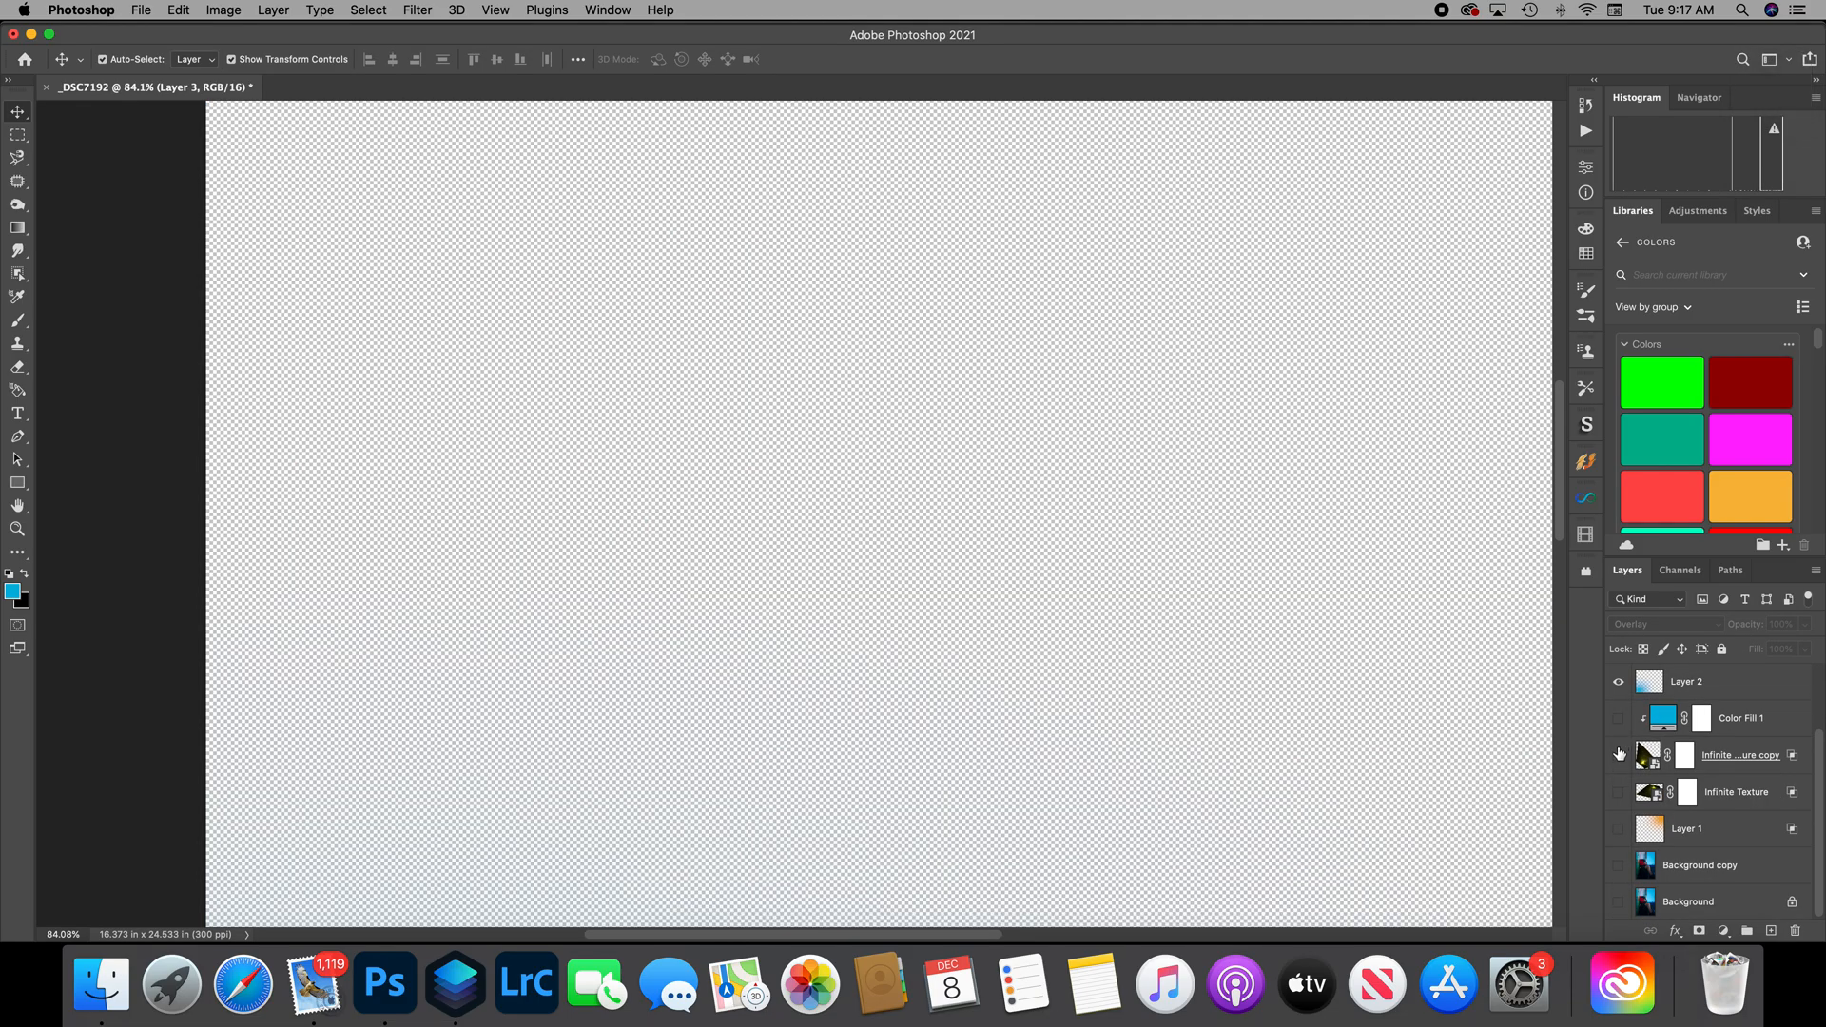
{"action": "left_click", "coordinate": [1619, 683], "text": "alt"}
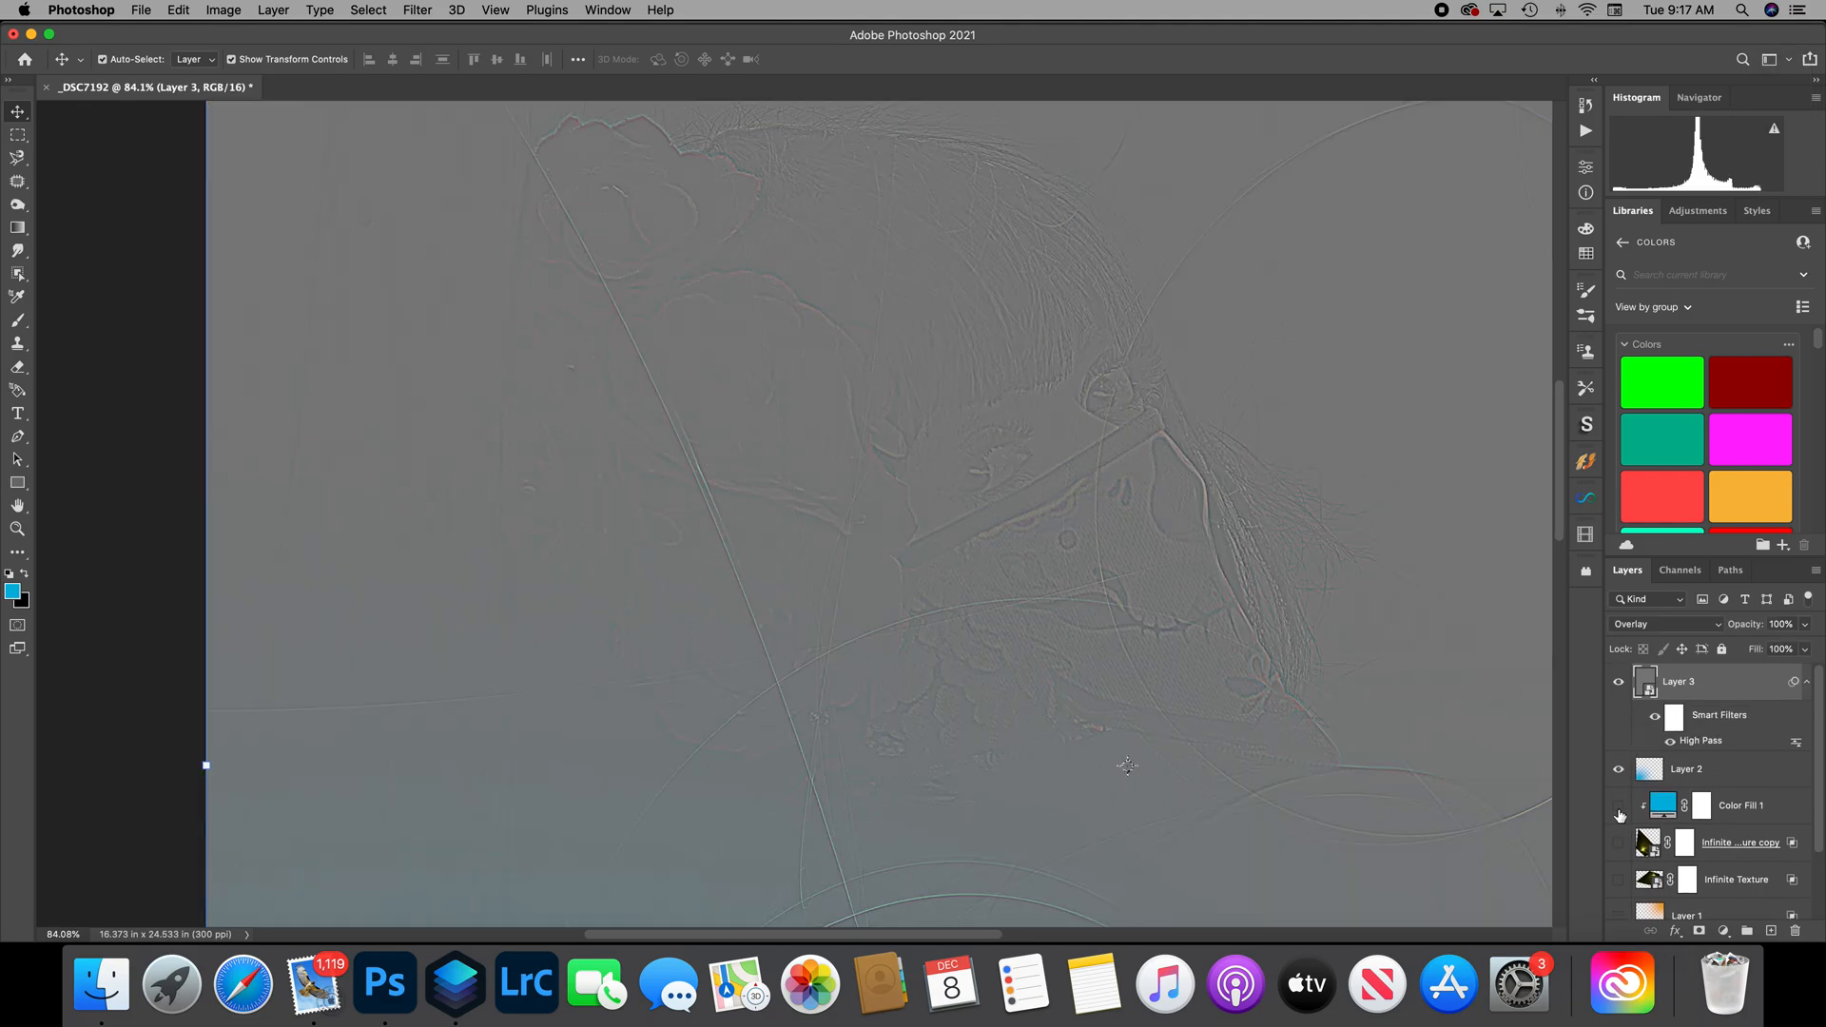
{"action": "left_click", "coordinate": [1619, 806]}
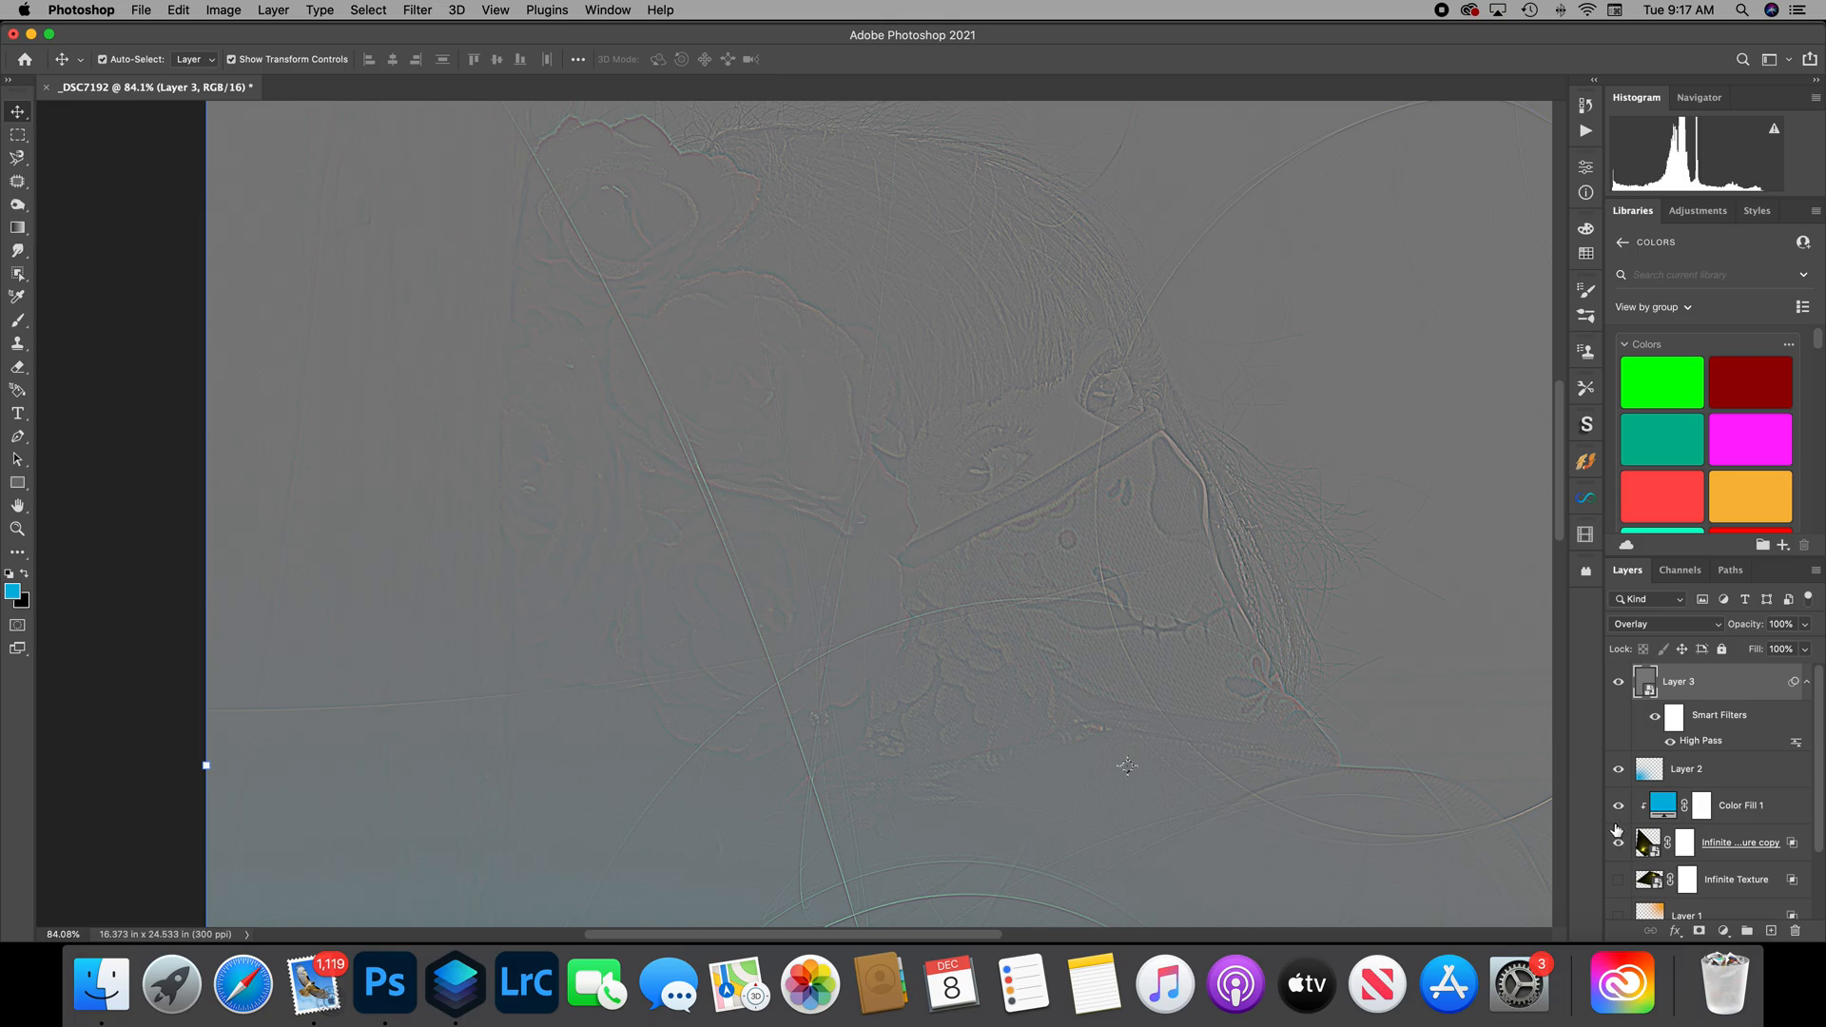
{"action": "left_click", "coordinate": [1619, 842]}
{"action": "scroll", "coordinate": [1621, 861], "scroll_direction": "down", "scroll_amount": 1}
{"action": "left_click", "coordinate": [1620, 834]}
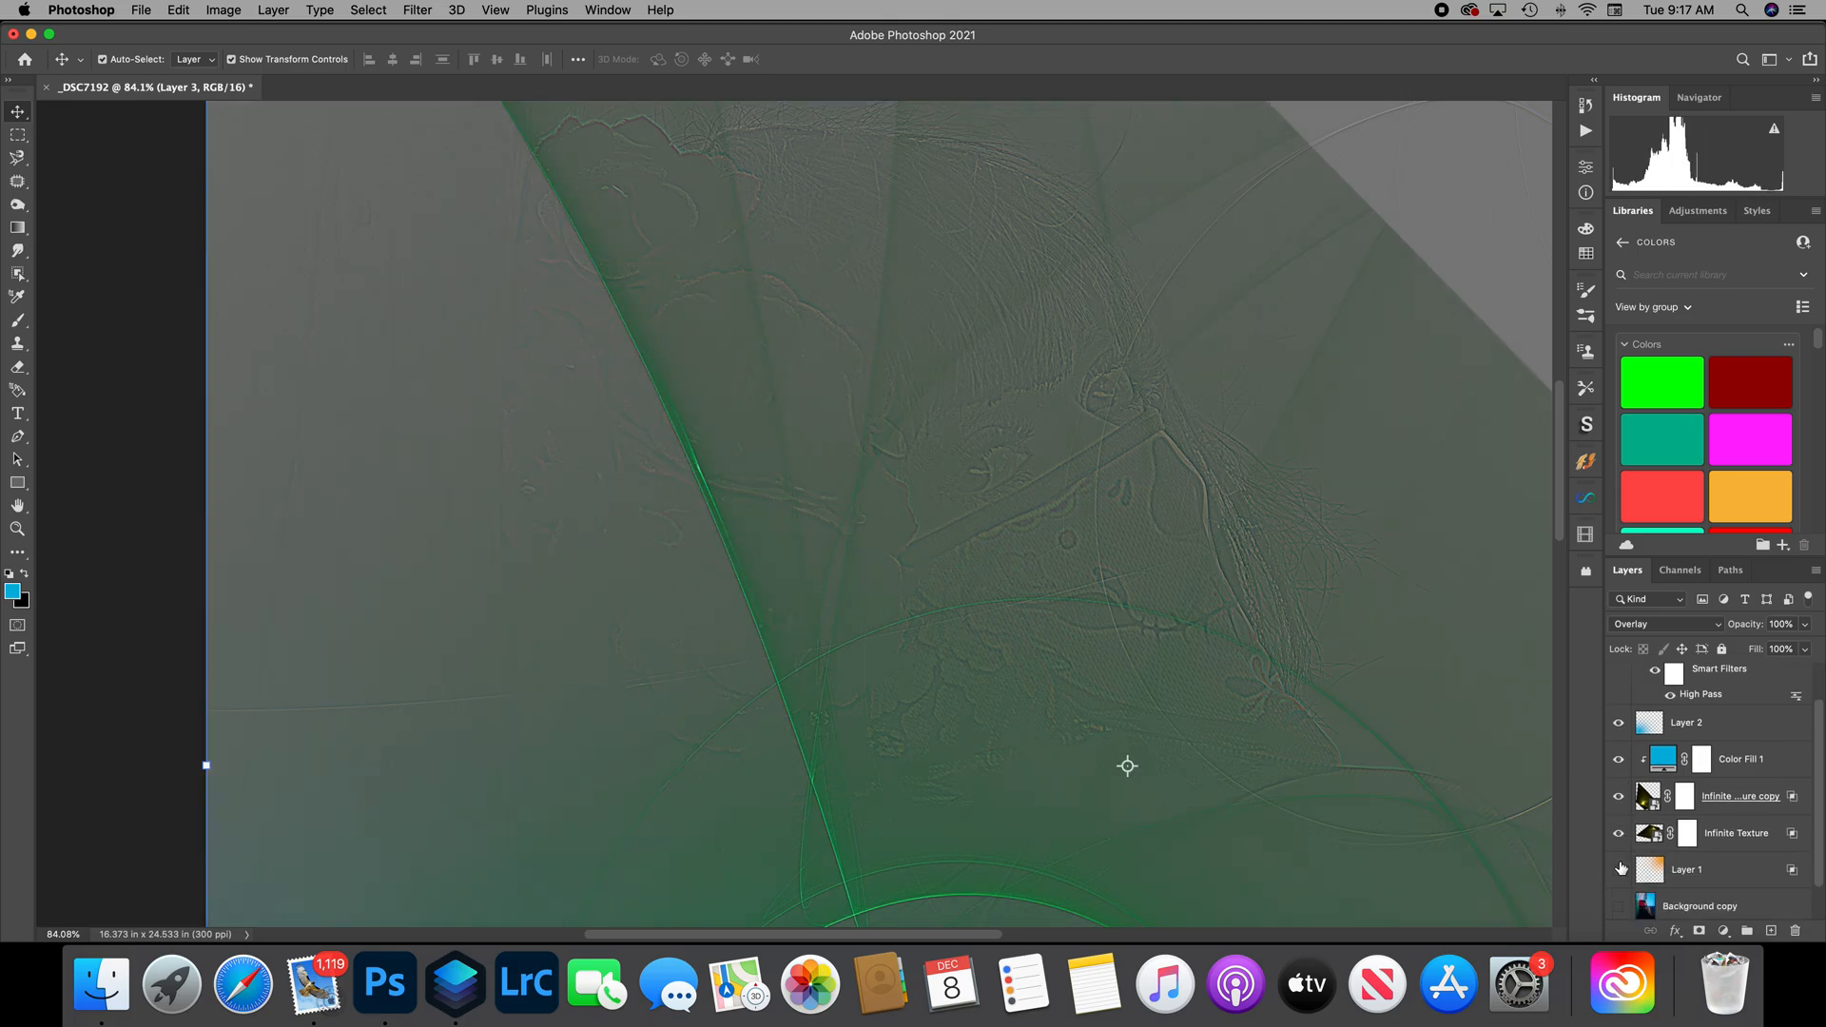
{"action": "left_click", "coordinate": [1619, 870]}
{"action": "scroll", "coordinate": [1622, 912], "scroll_direction": "down", "scroll_amount": 1}
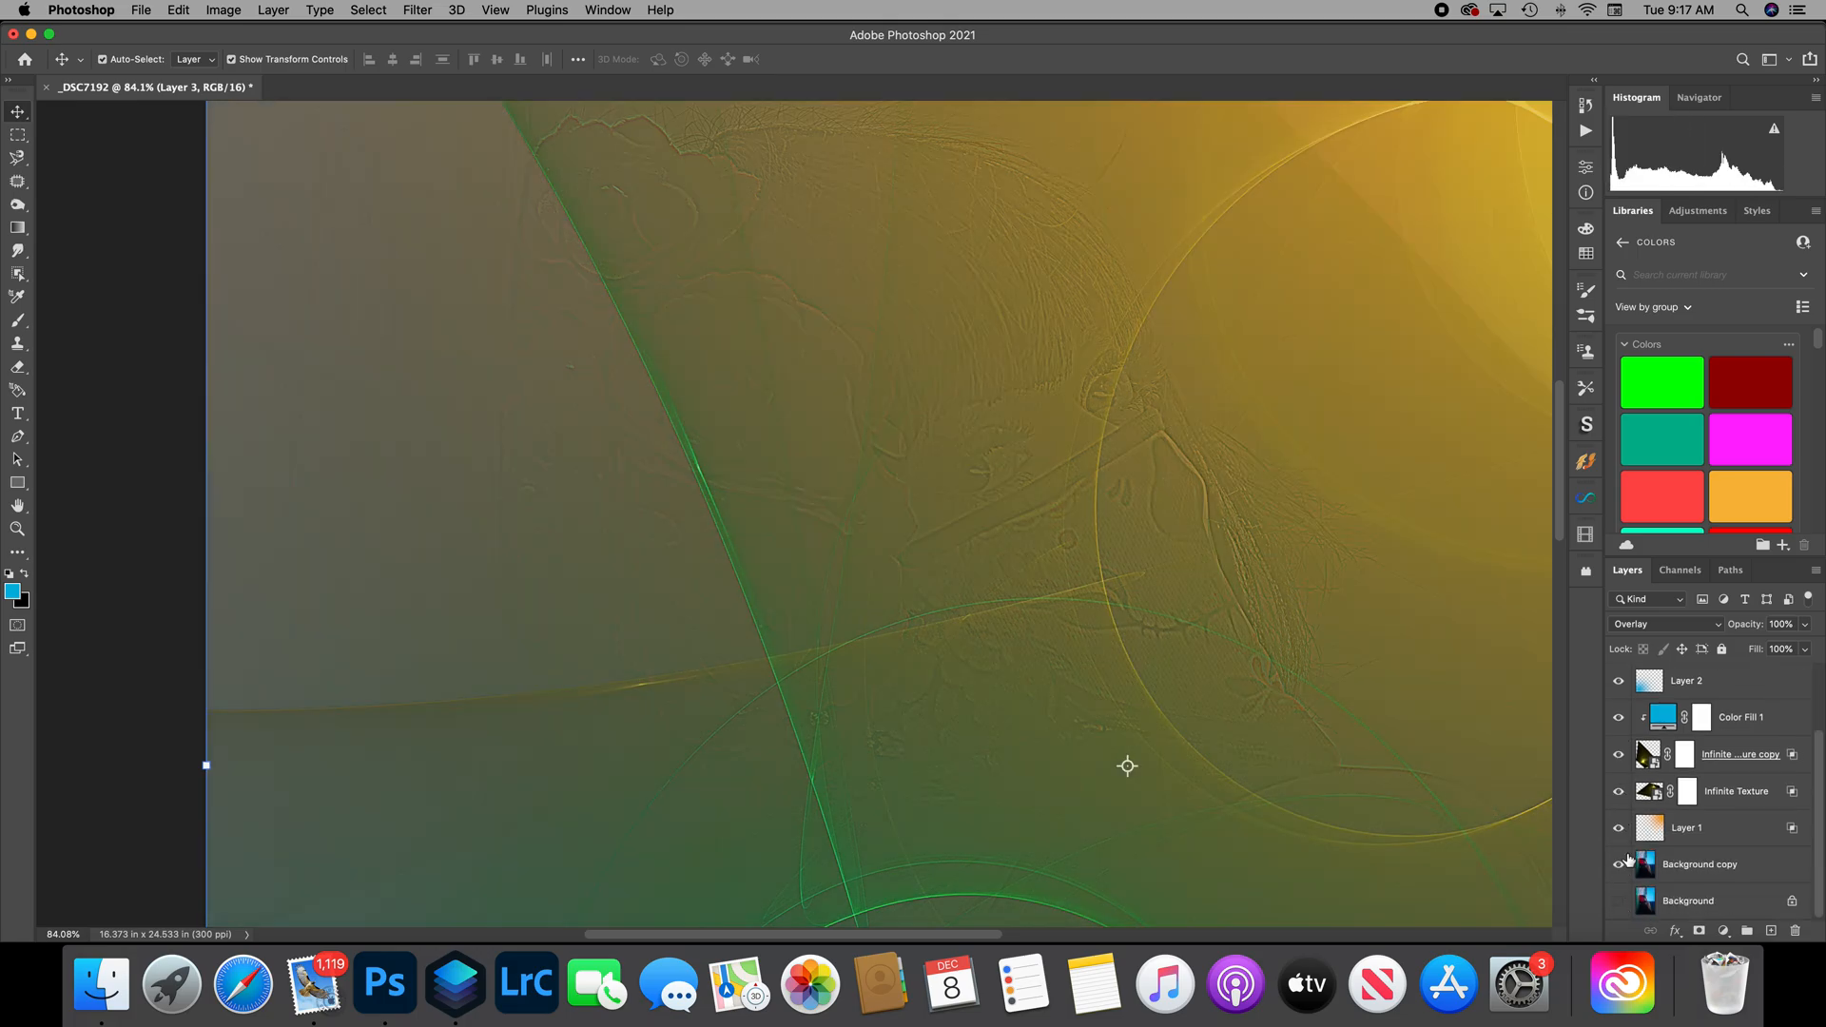
{"action": "left_click", "coordinate": [1620, 865]}
{"action": "left_click", "coordinate": [1619, 902]}
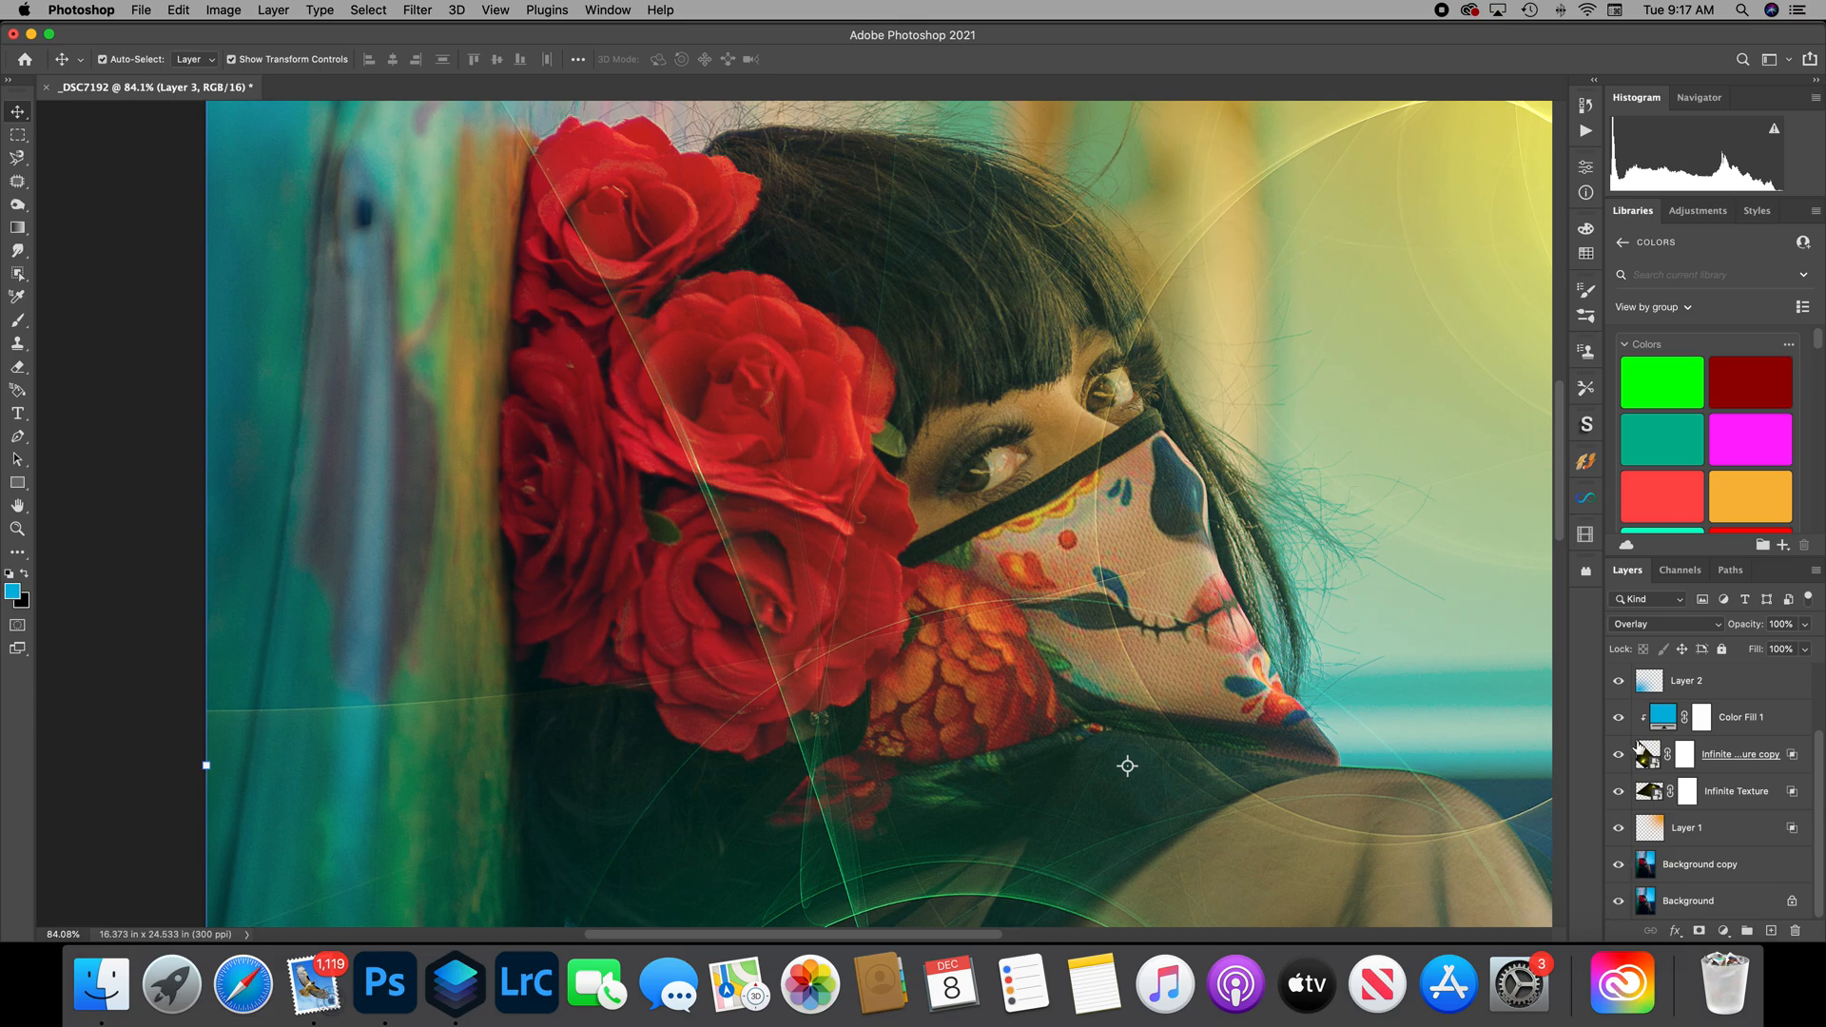
Toggle Layer 3 off and on to check the sharpening on the eyes and mask, ending on the whole photo.
{"action": "scroll", "coordinate": [1622, 706], "scroll_direction": "up", "scroll_amount": 2}
{"action": "left_click", "coordinate": [1618, 684]}
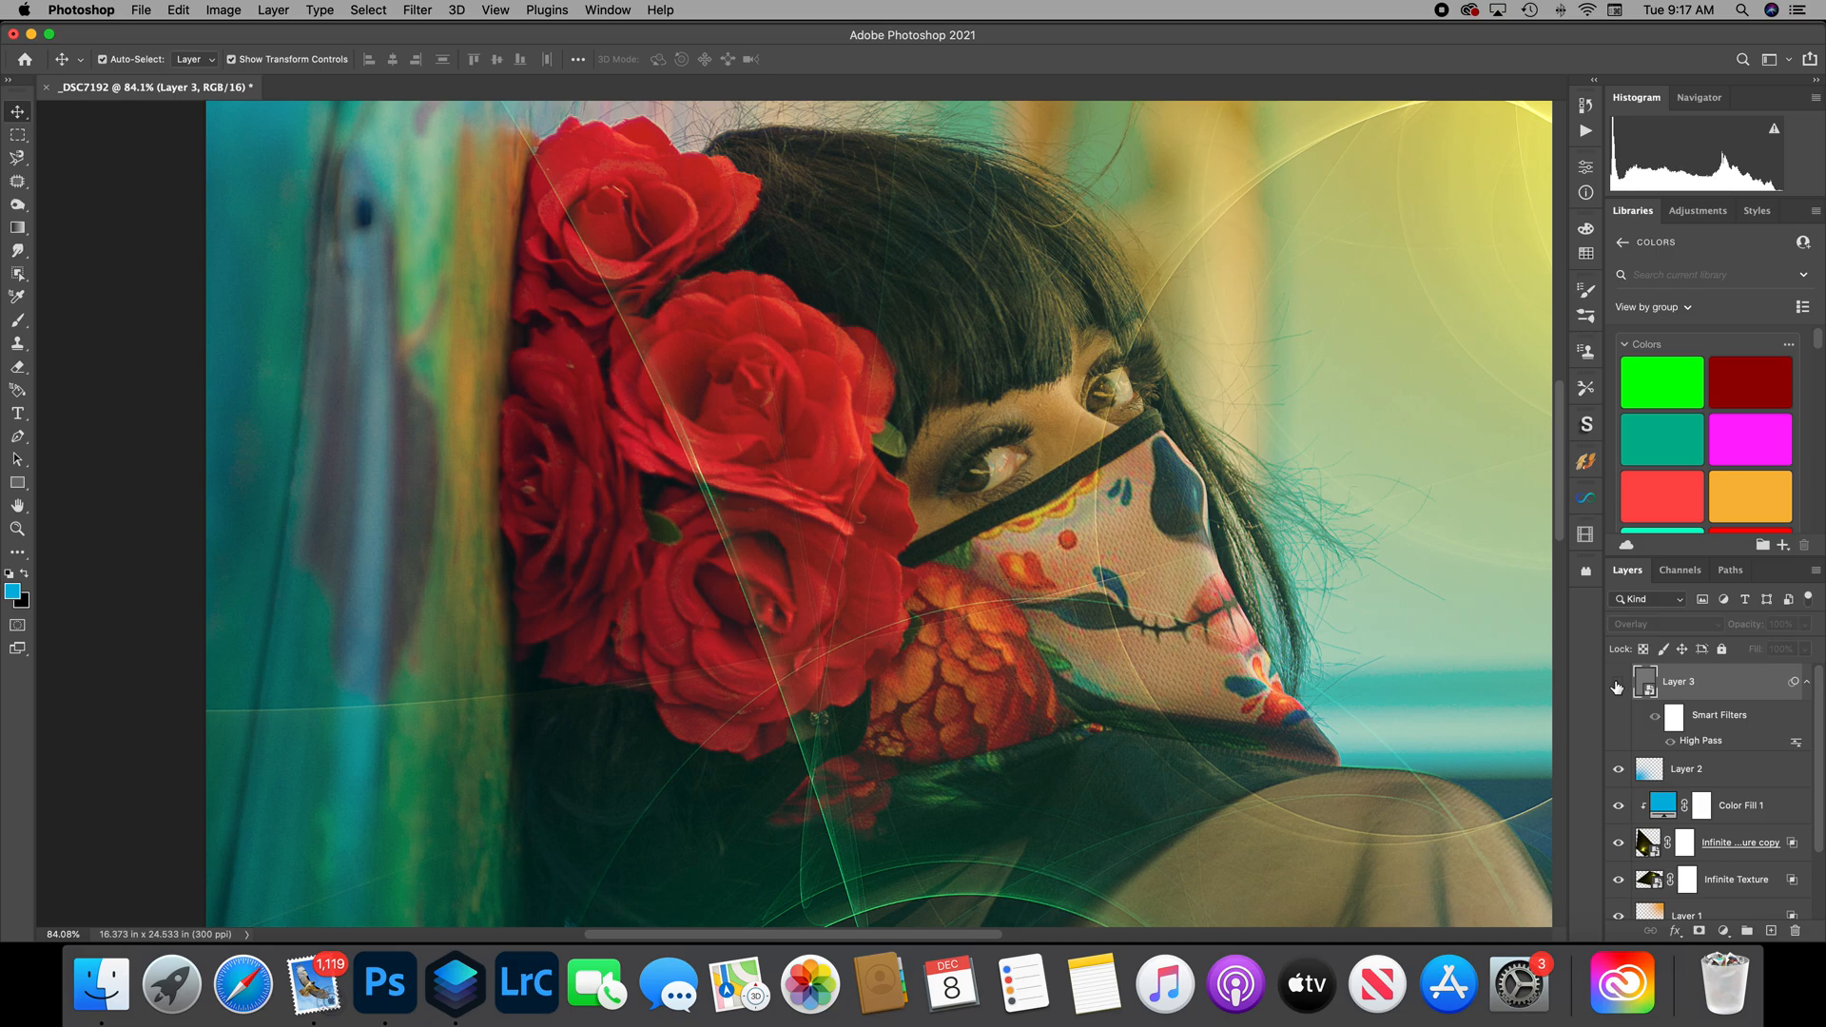
{"action": "left_click", "coordinate": [1618, 684]}
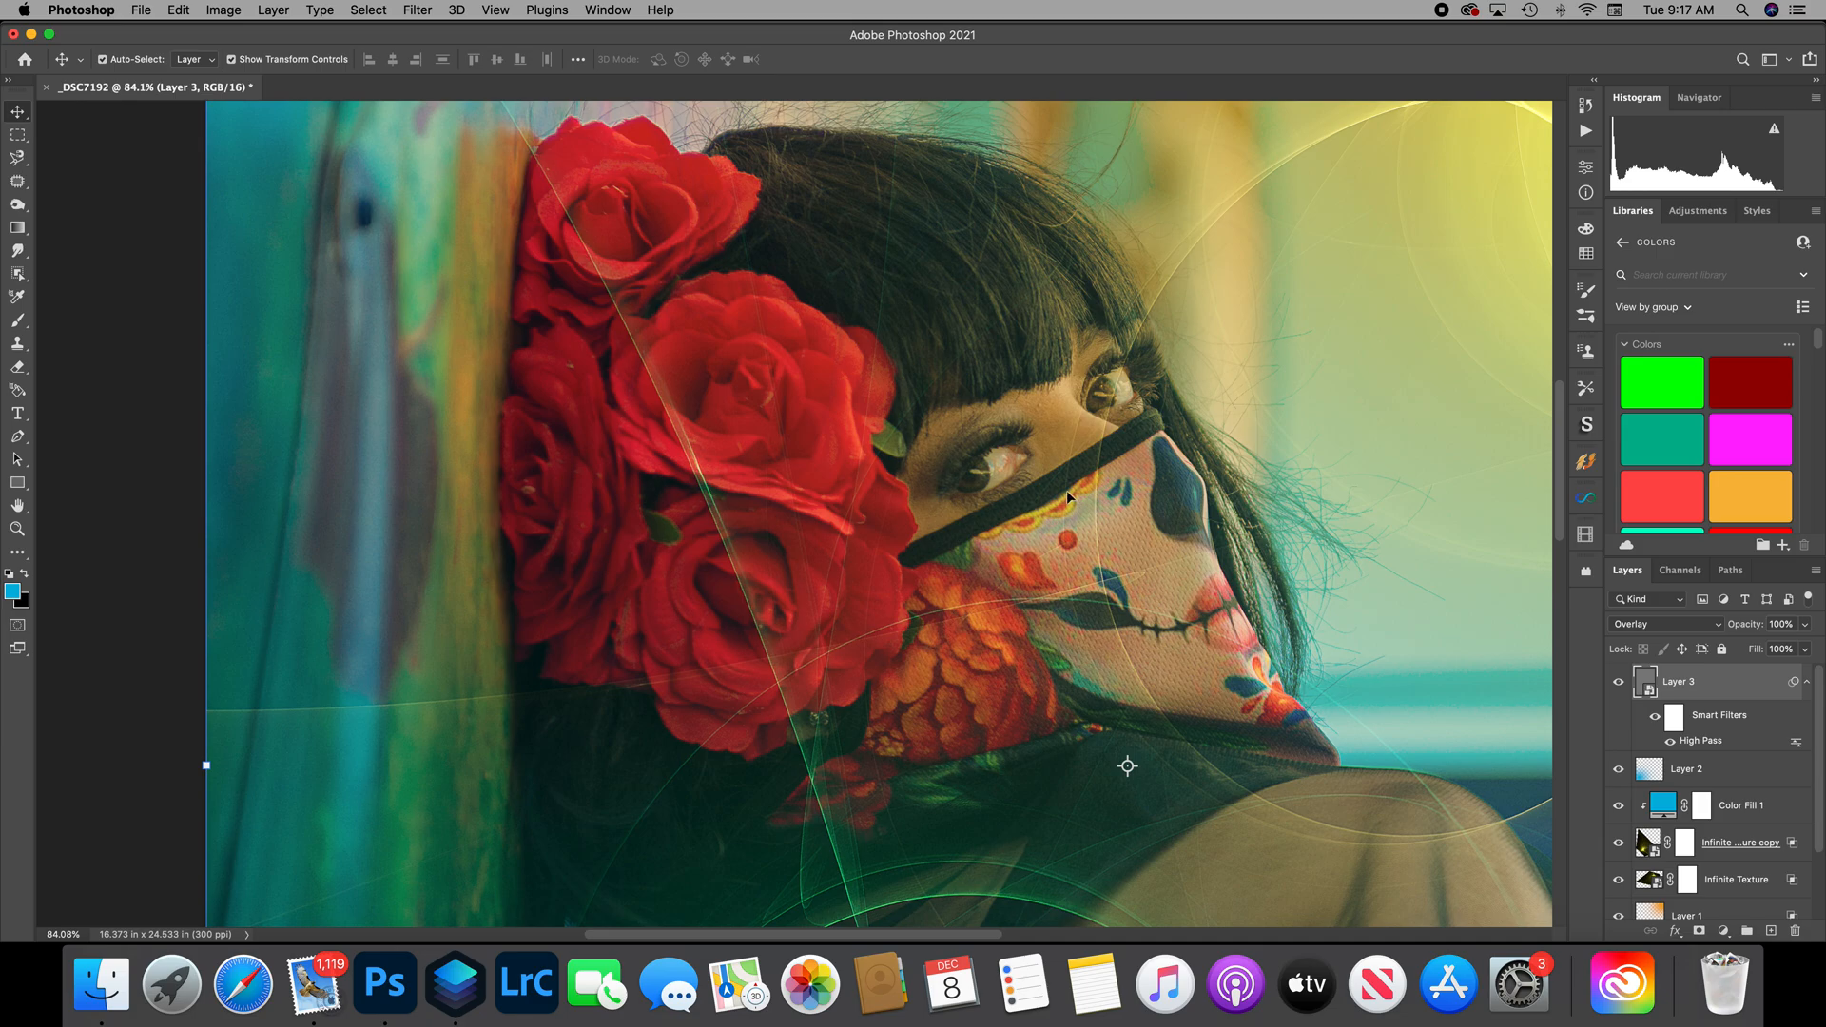
{"action": "scroll", "coordinate": [1065, 489], "scroll_direction": "down", "scroll_amount": 5}
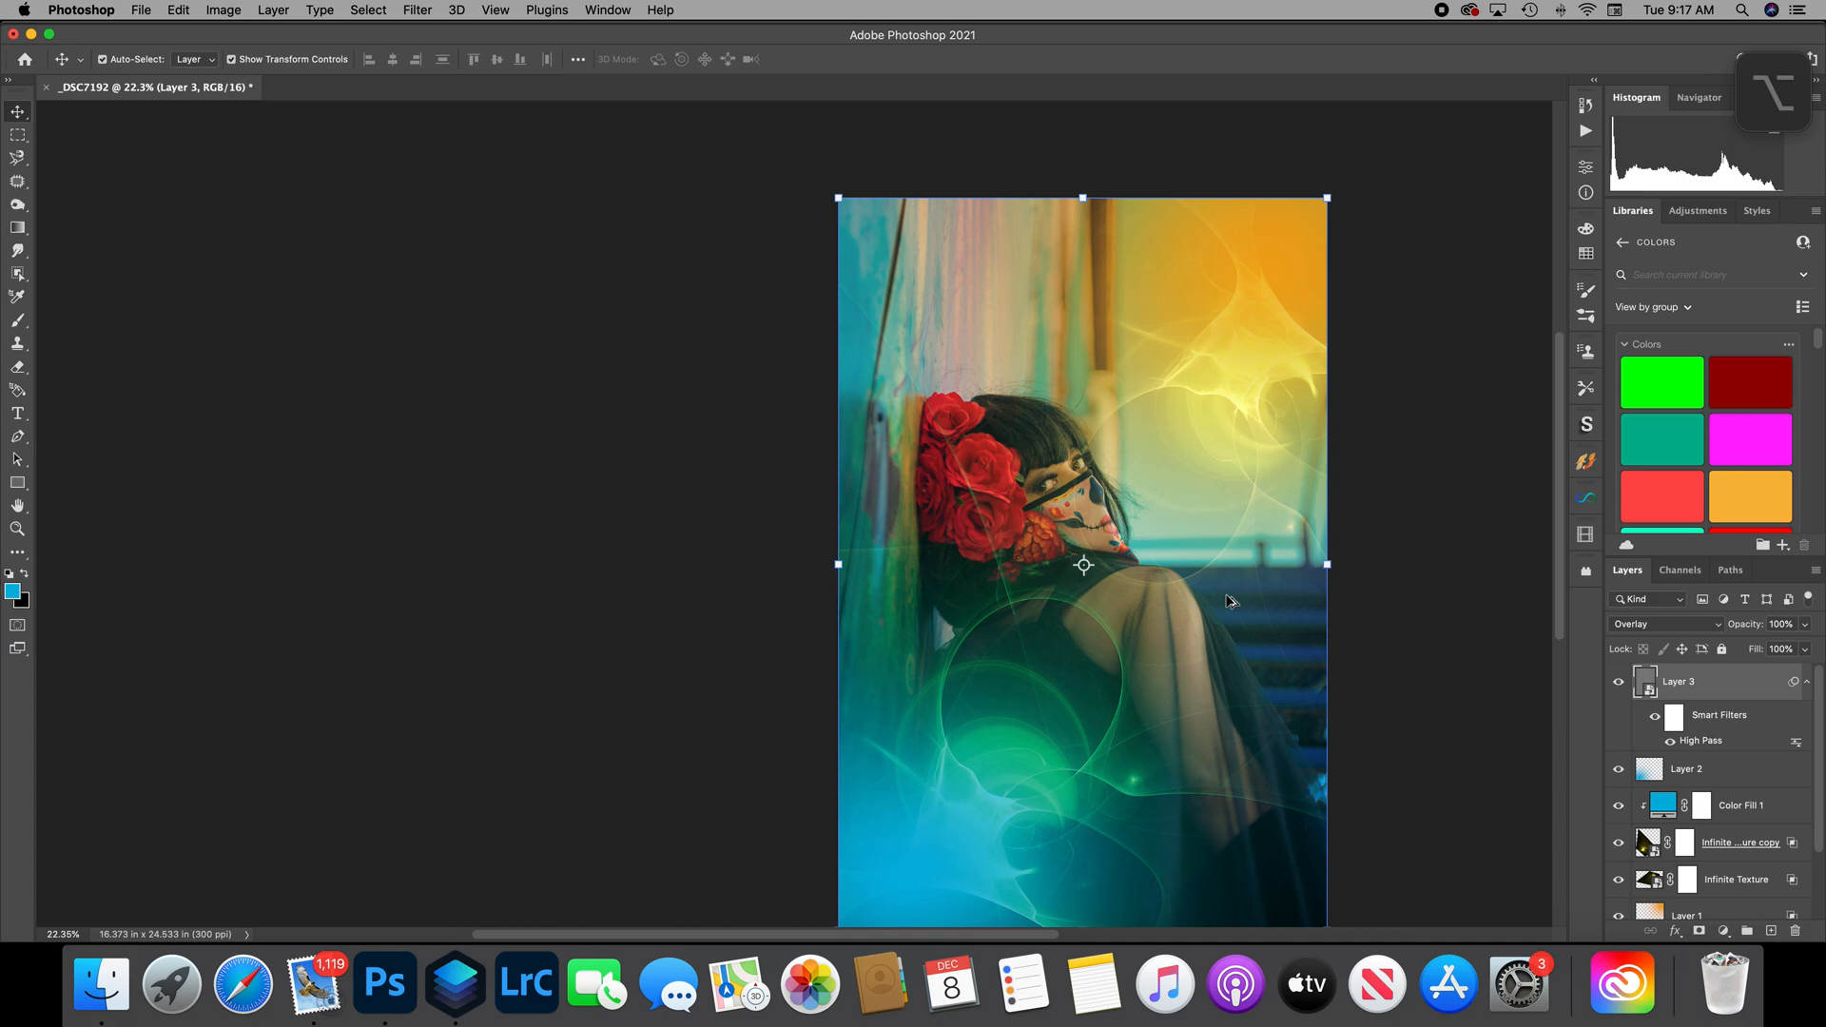
Look through the Atmosphere effects offered by the Beautify plugin.
{"action": "left_click", "coordinate": [1724, 931]}
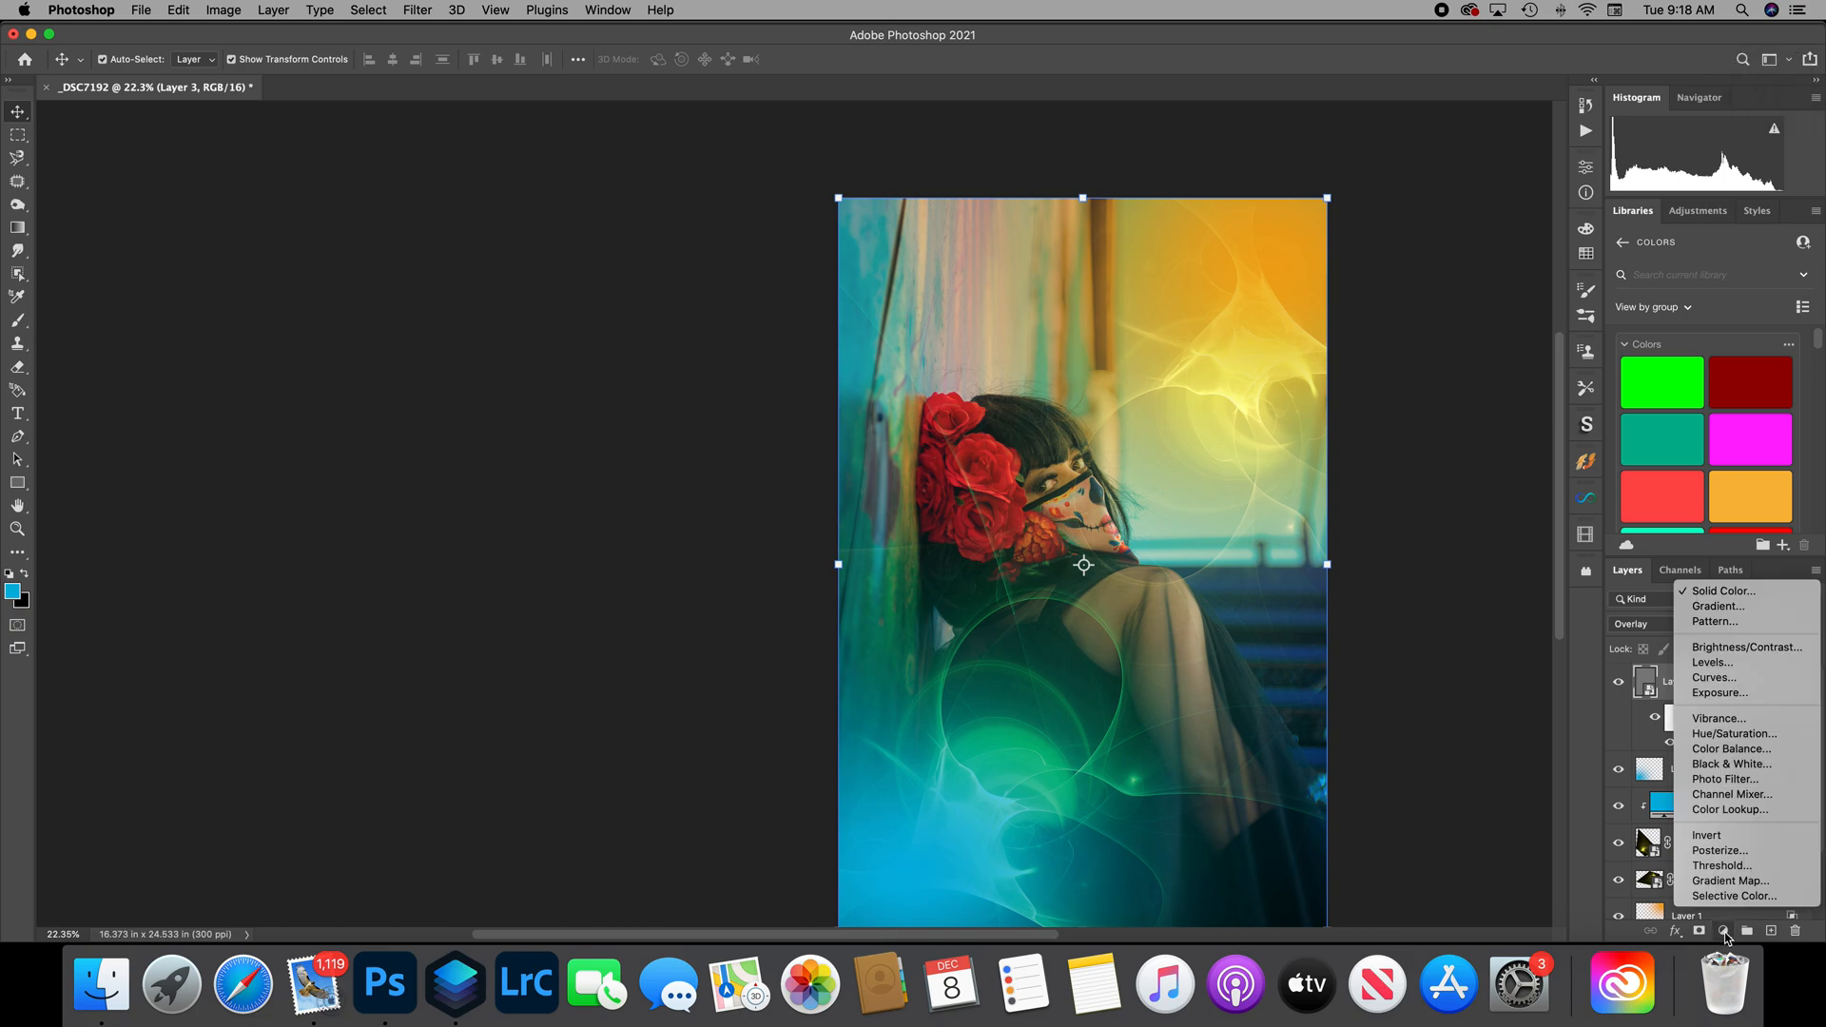
{"action": "key", "text": "Escape"}
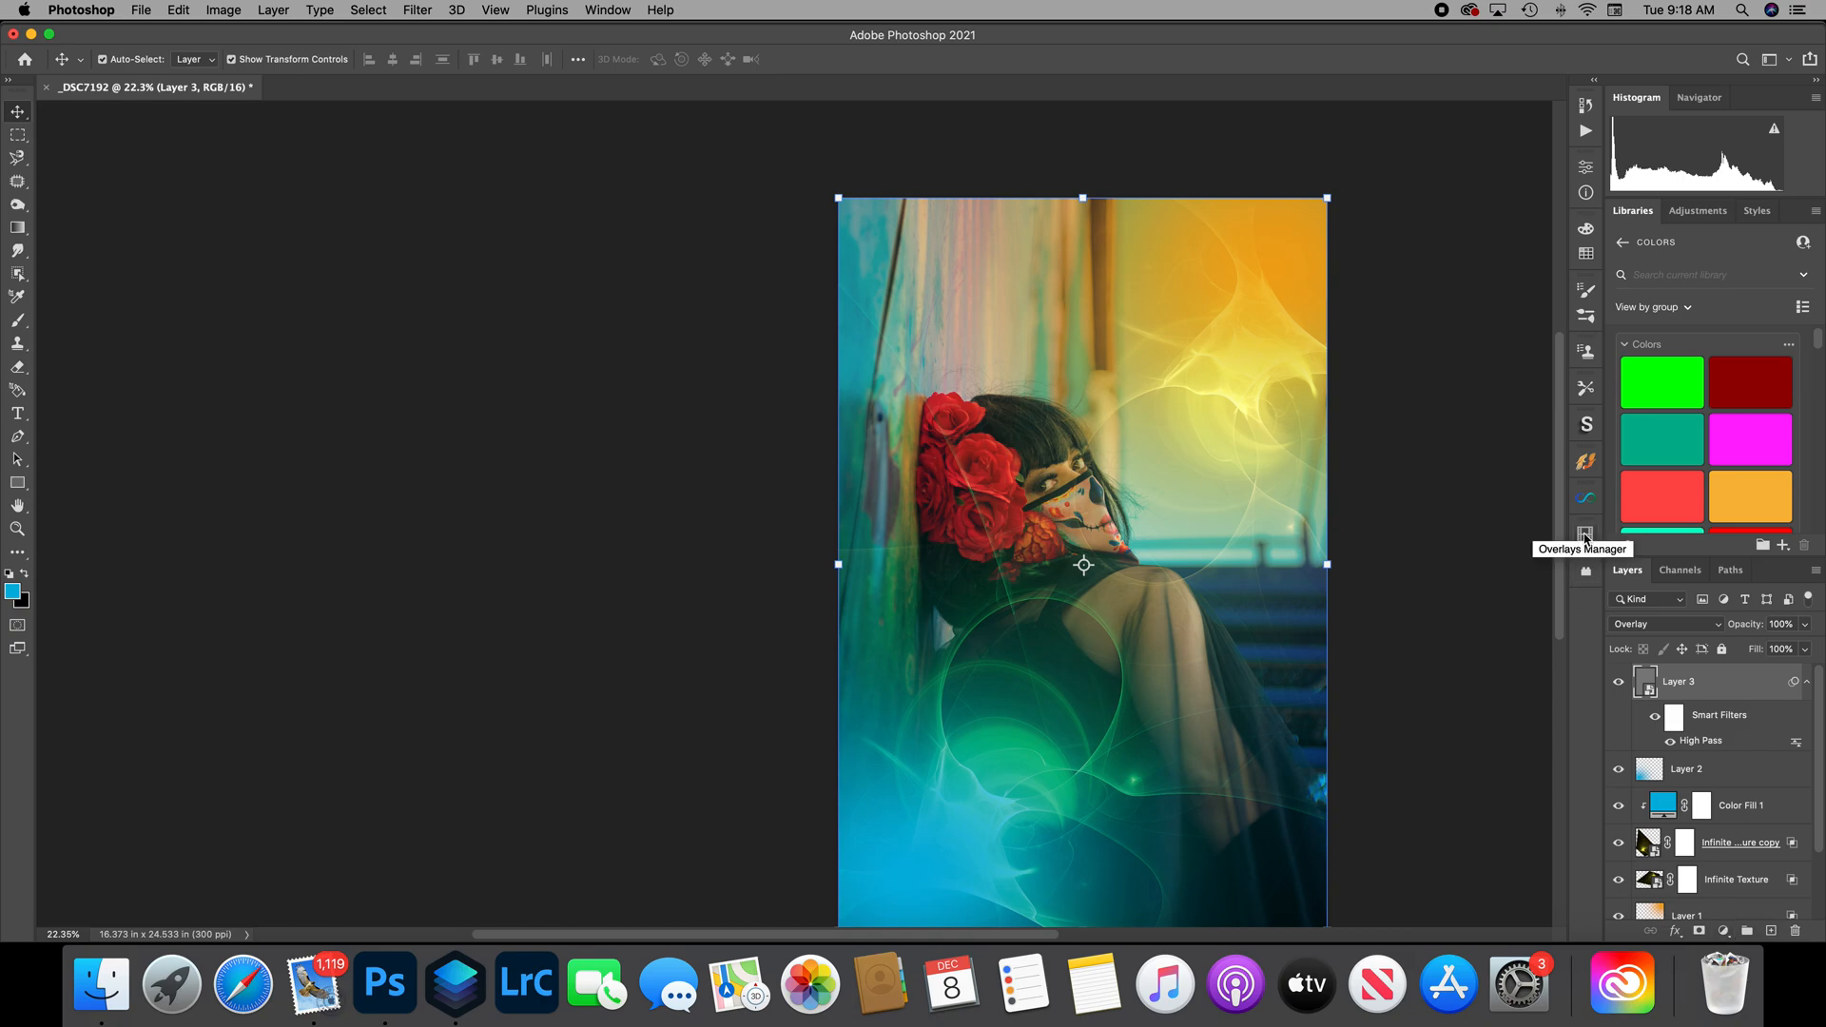
{"action": "left_click", "coordinate": [1586, 464]}
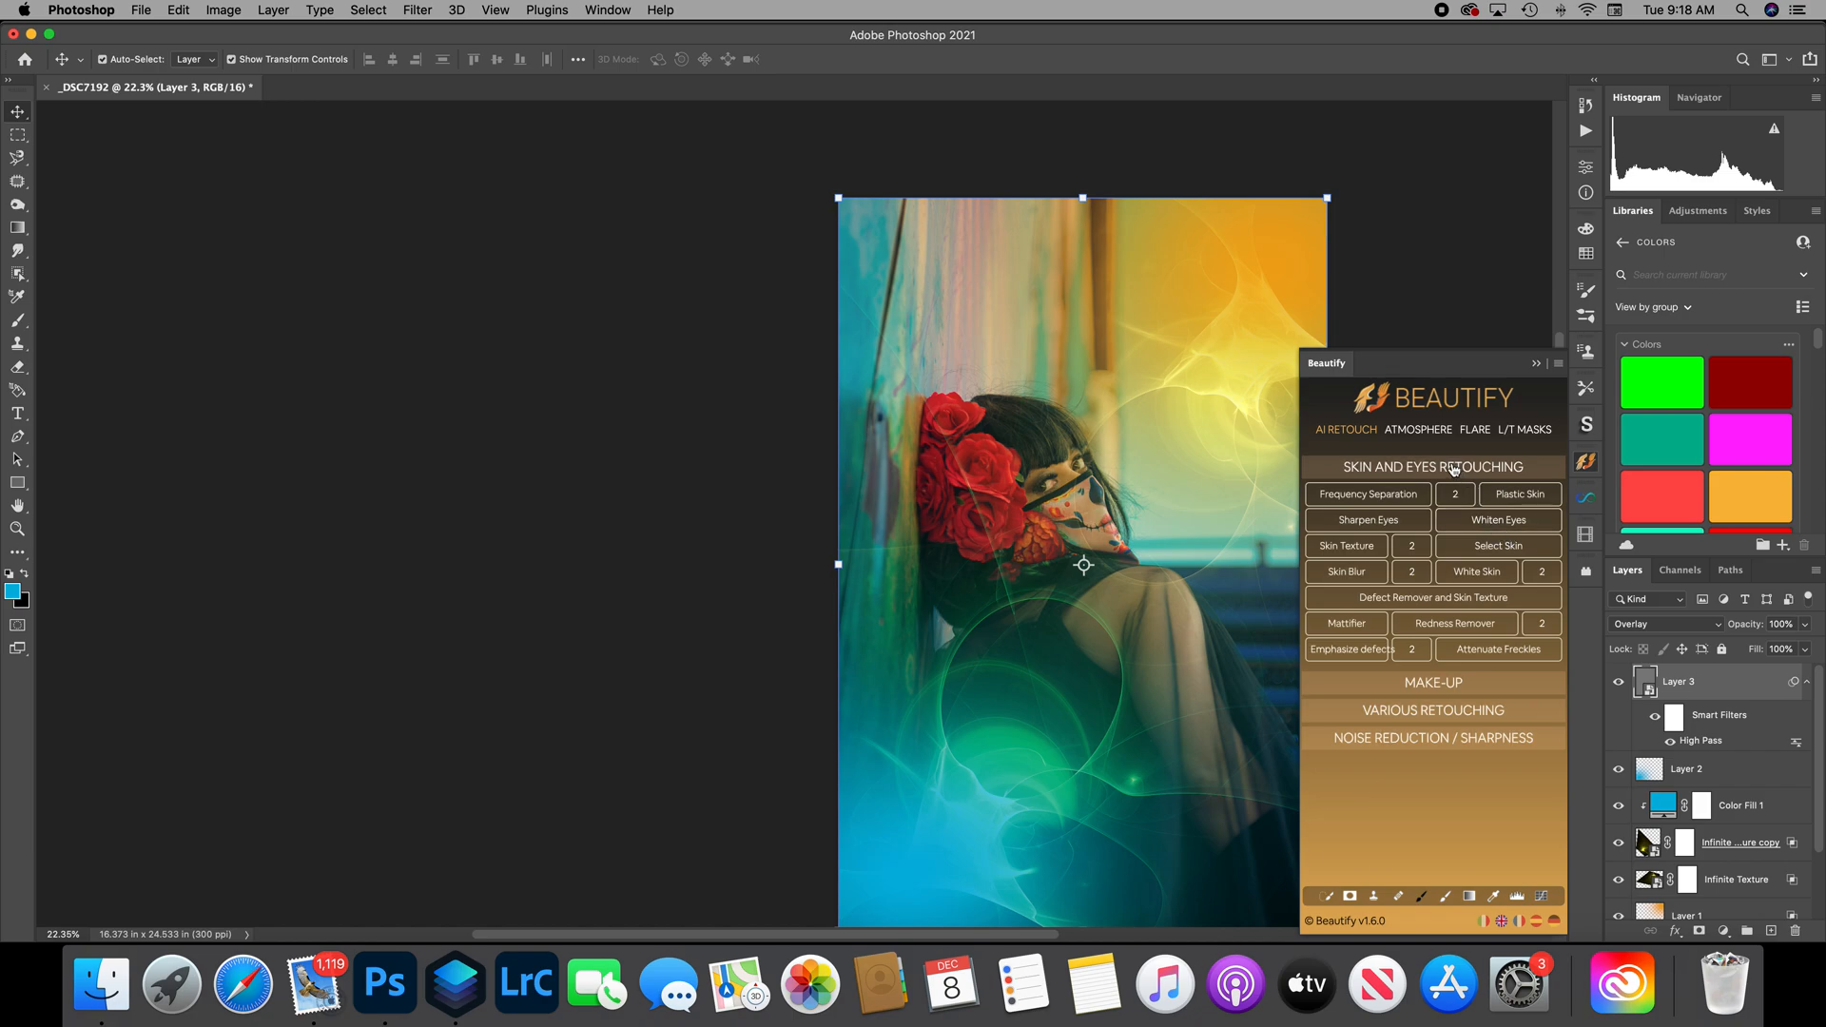
{"action": "left_click", "coordinate": [1419, 432]}
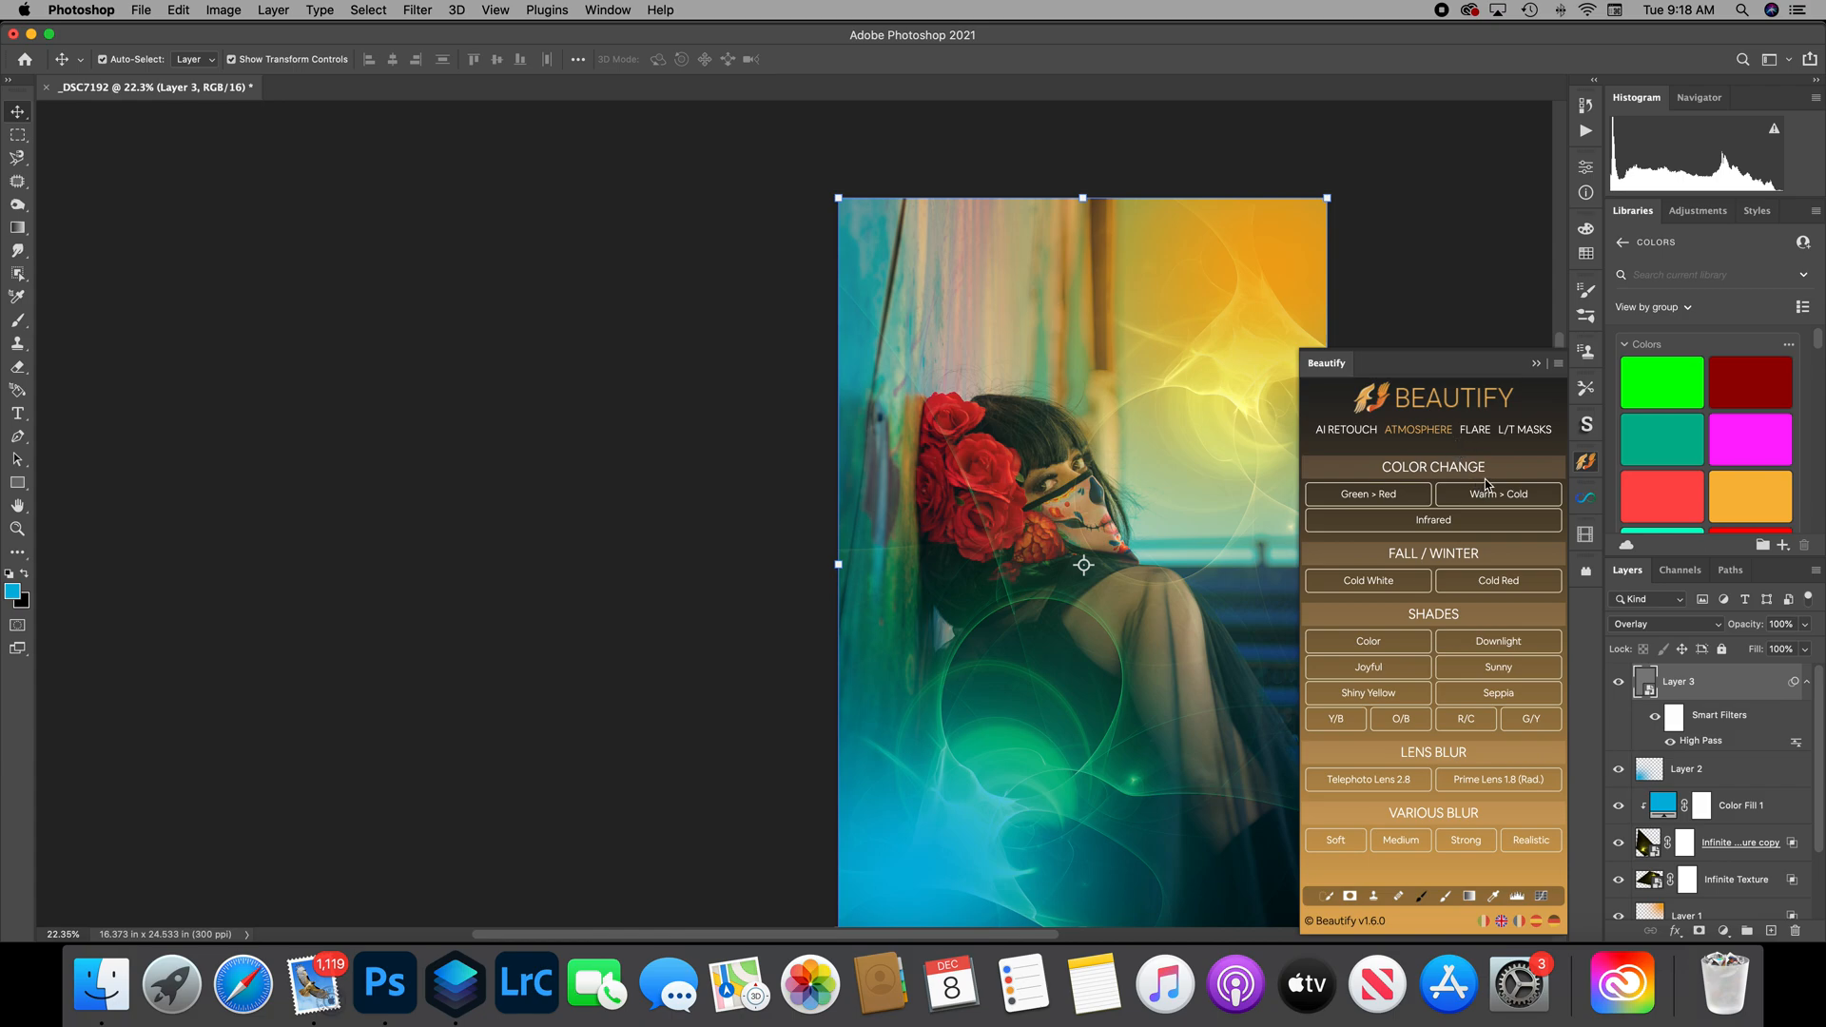
{"action": "left_click", "coordinate": [1533, 367]}
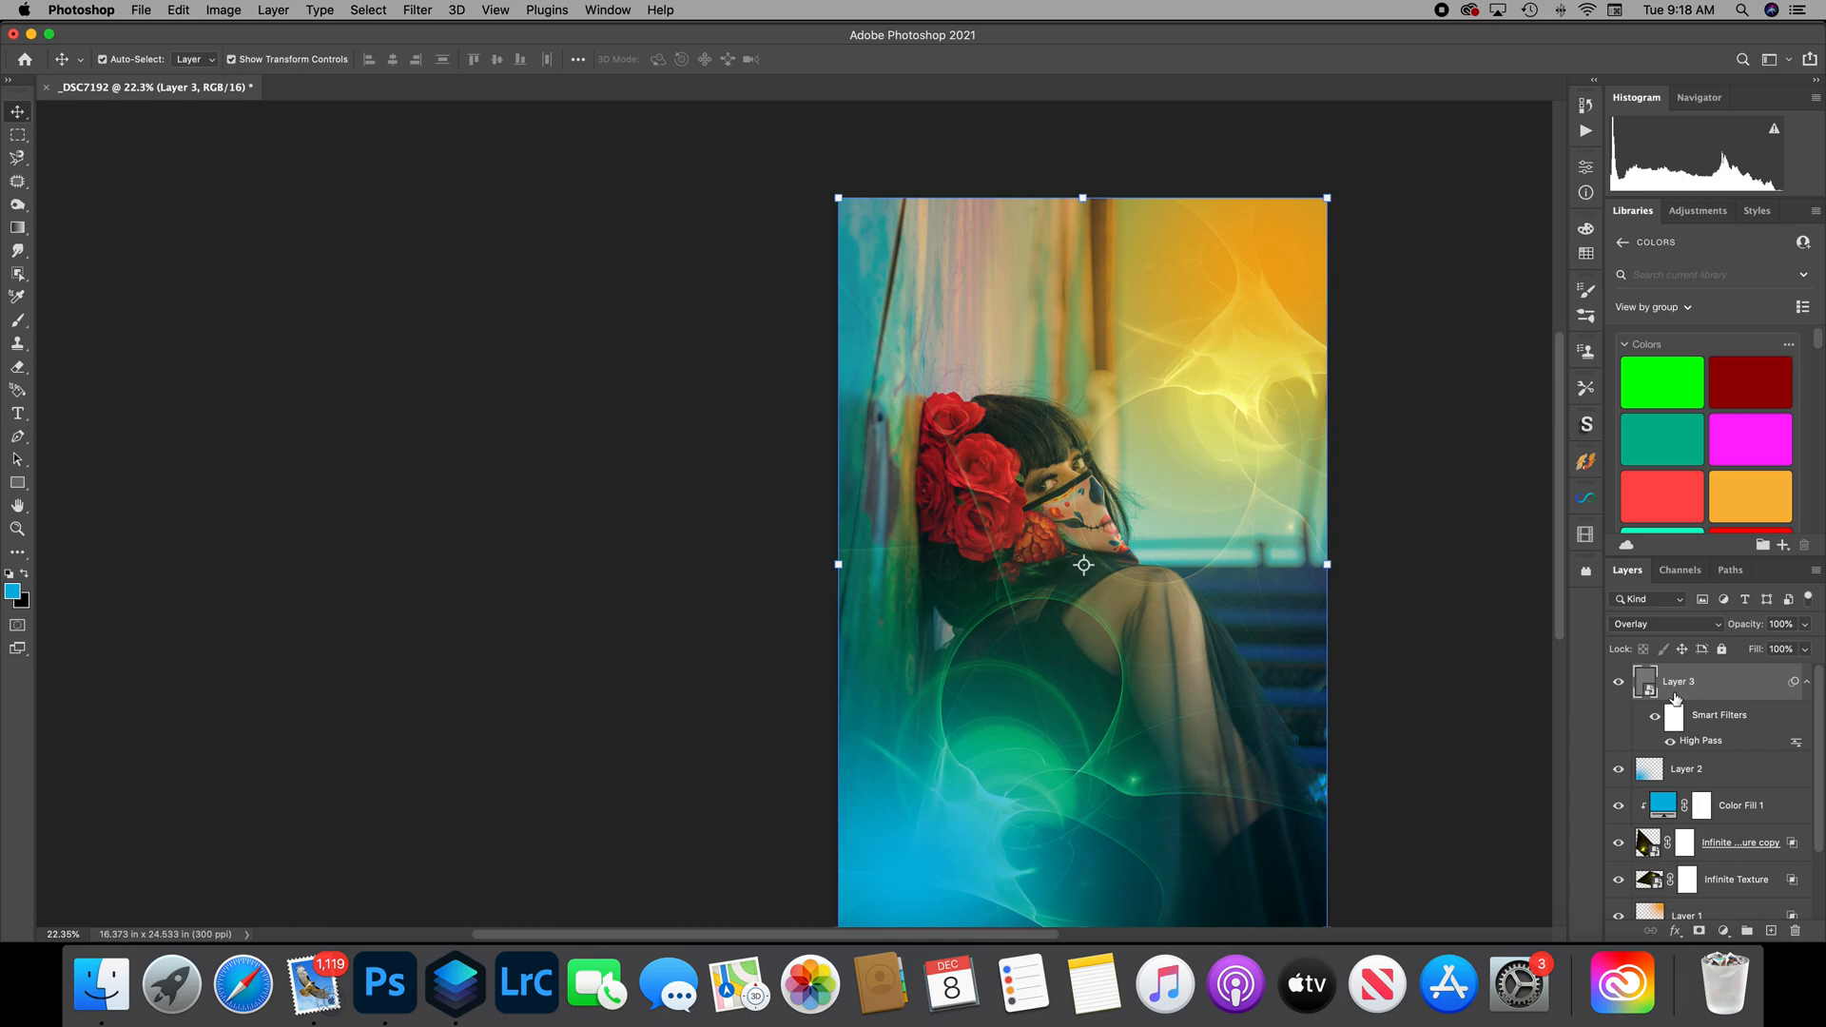
Stamp all visible layers into a new merged layer above Layer 3 and apply Beautify's Downlight shade to it.
{"action": "key", "text": "super+alt+shift"}
{"action": "key", "text": "super+alt+shift+e"}
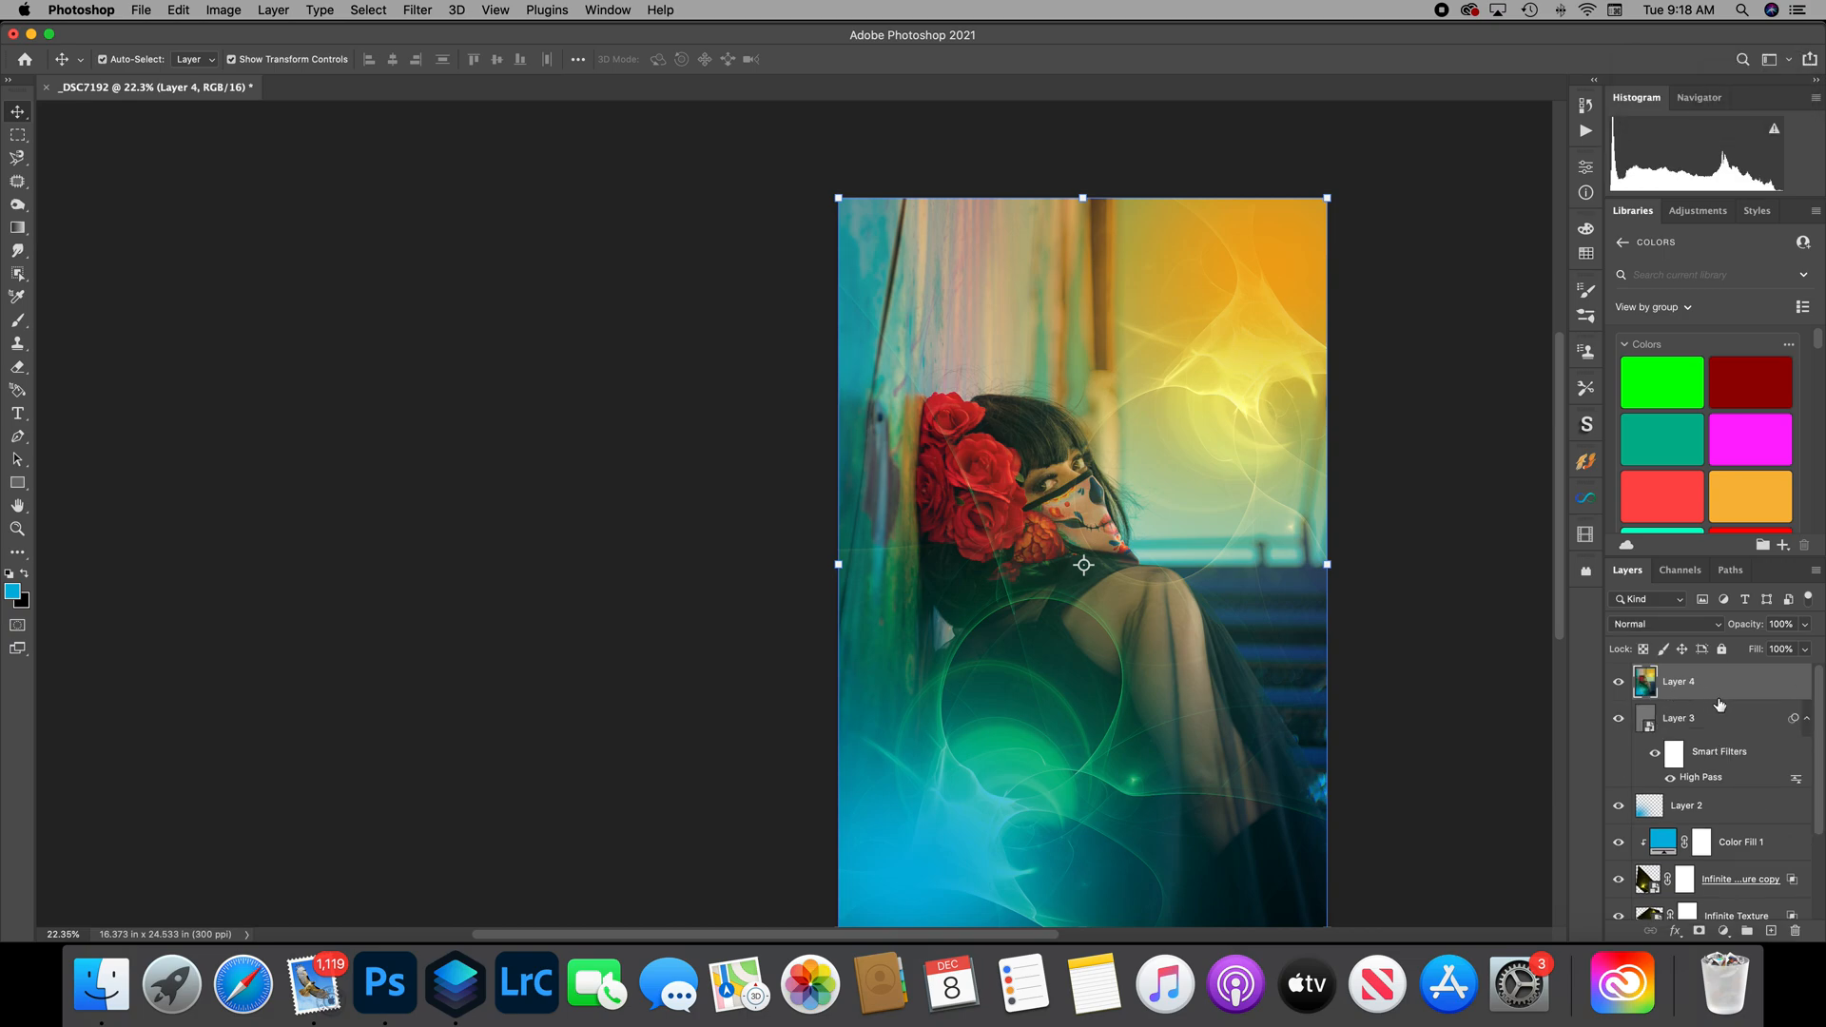
{"action": "left_click", "coordinate": [1585, 464]}
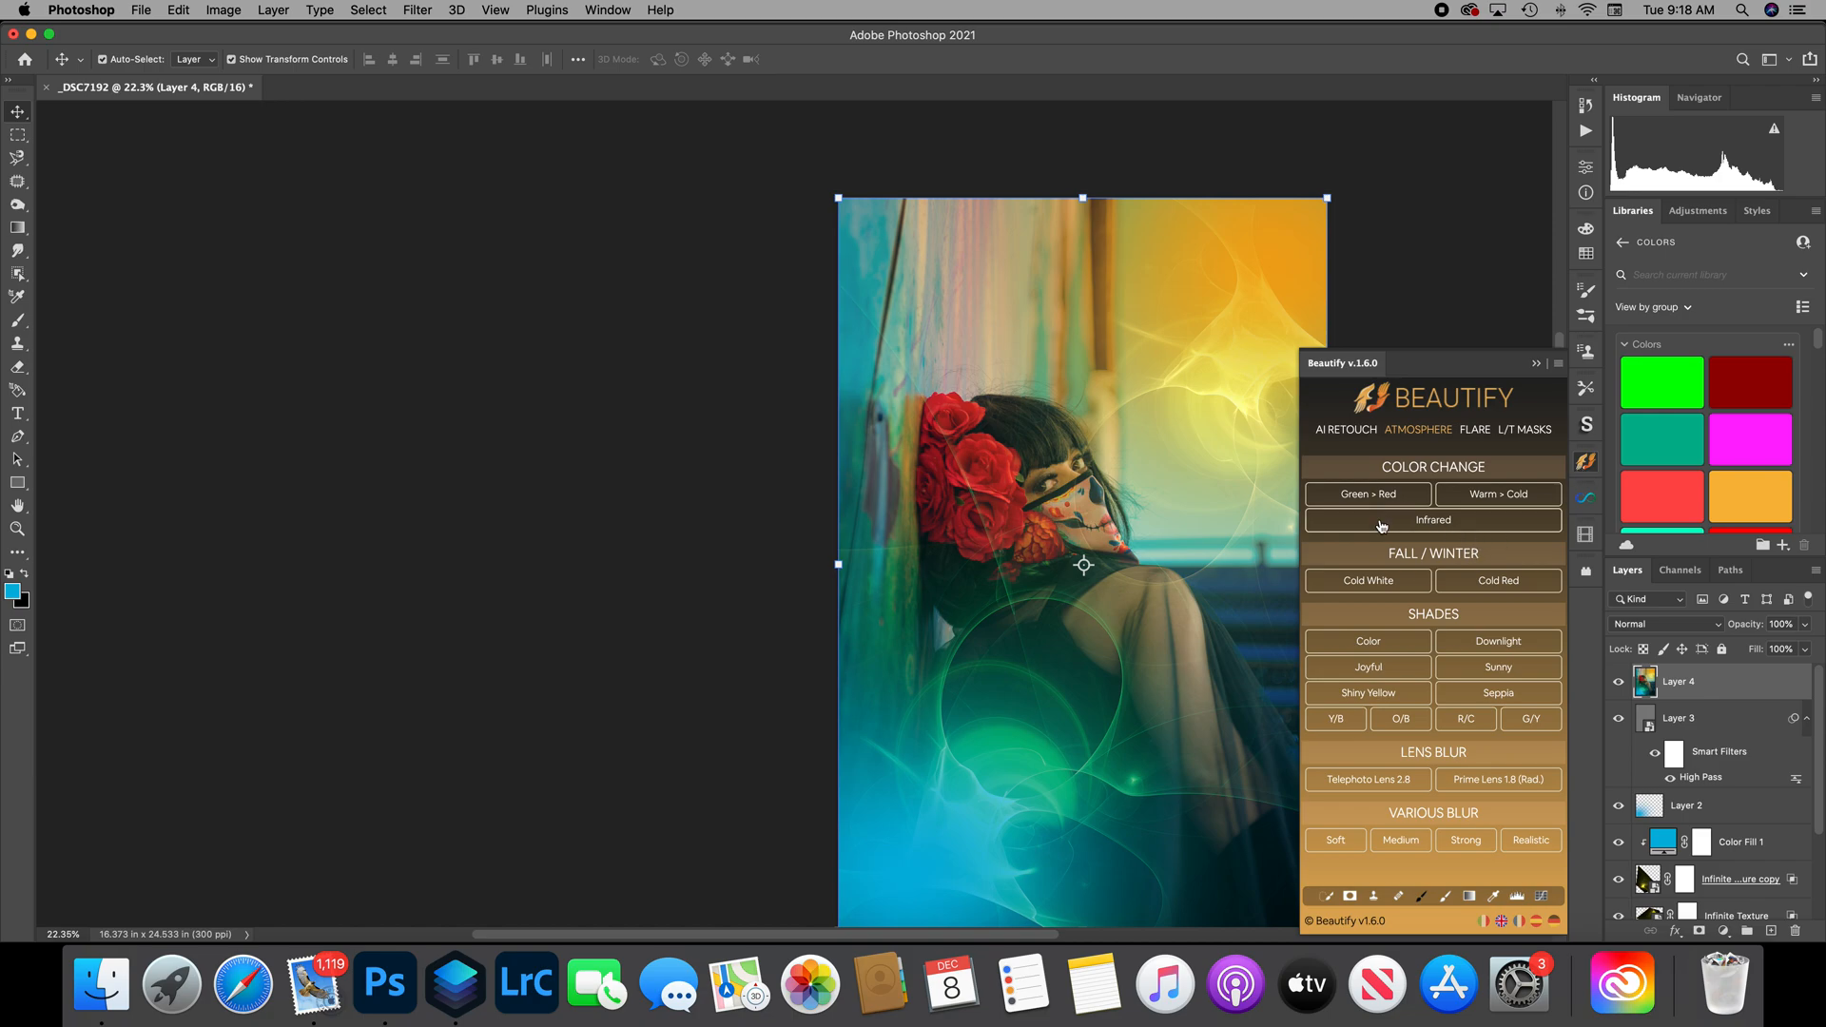
{"action": "left_click", "coordinate": [1497, 646]}
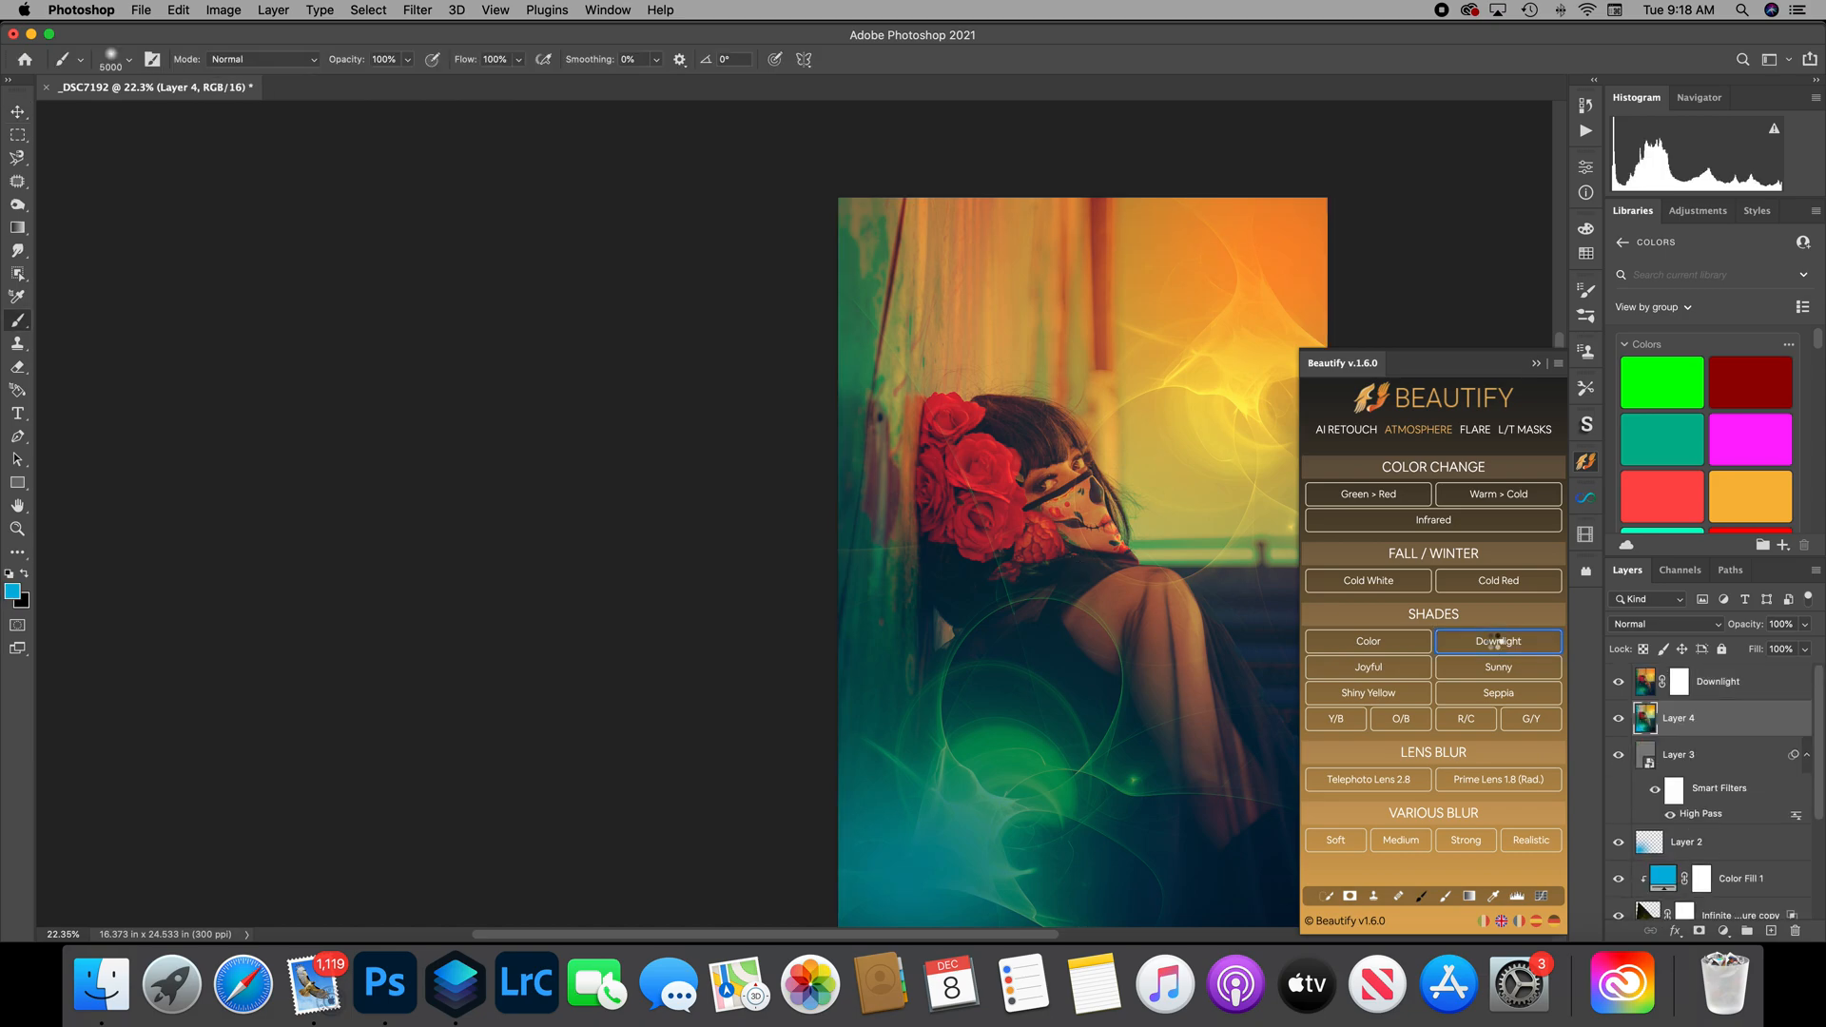
{"action": "left_click", "coordinate": [1536, 366]}
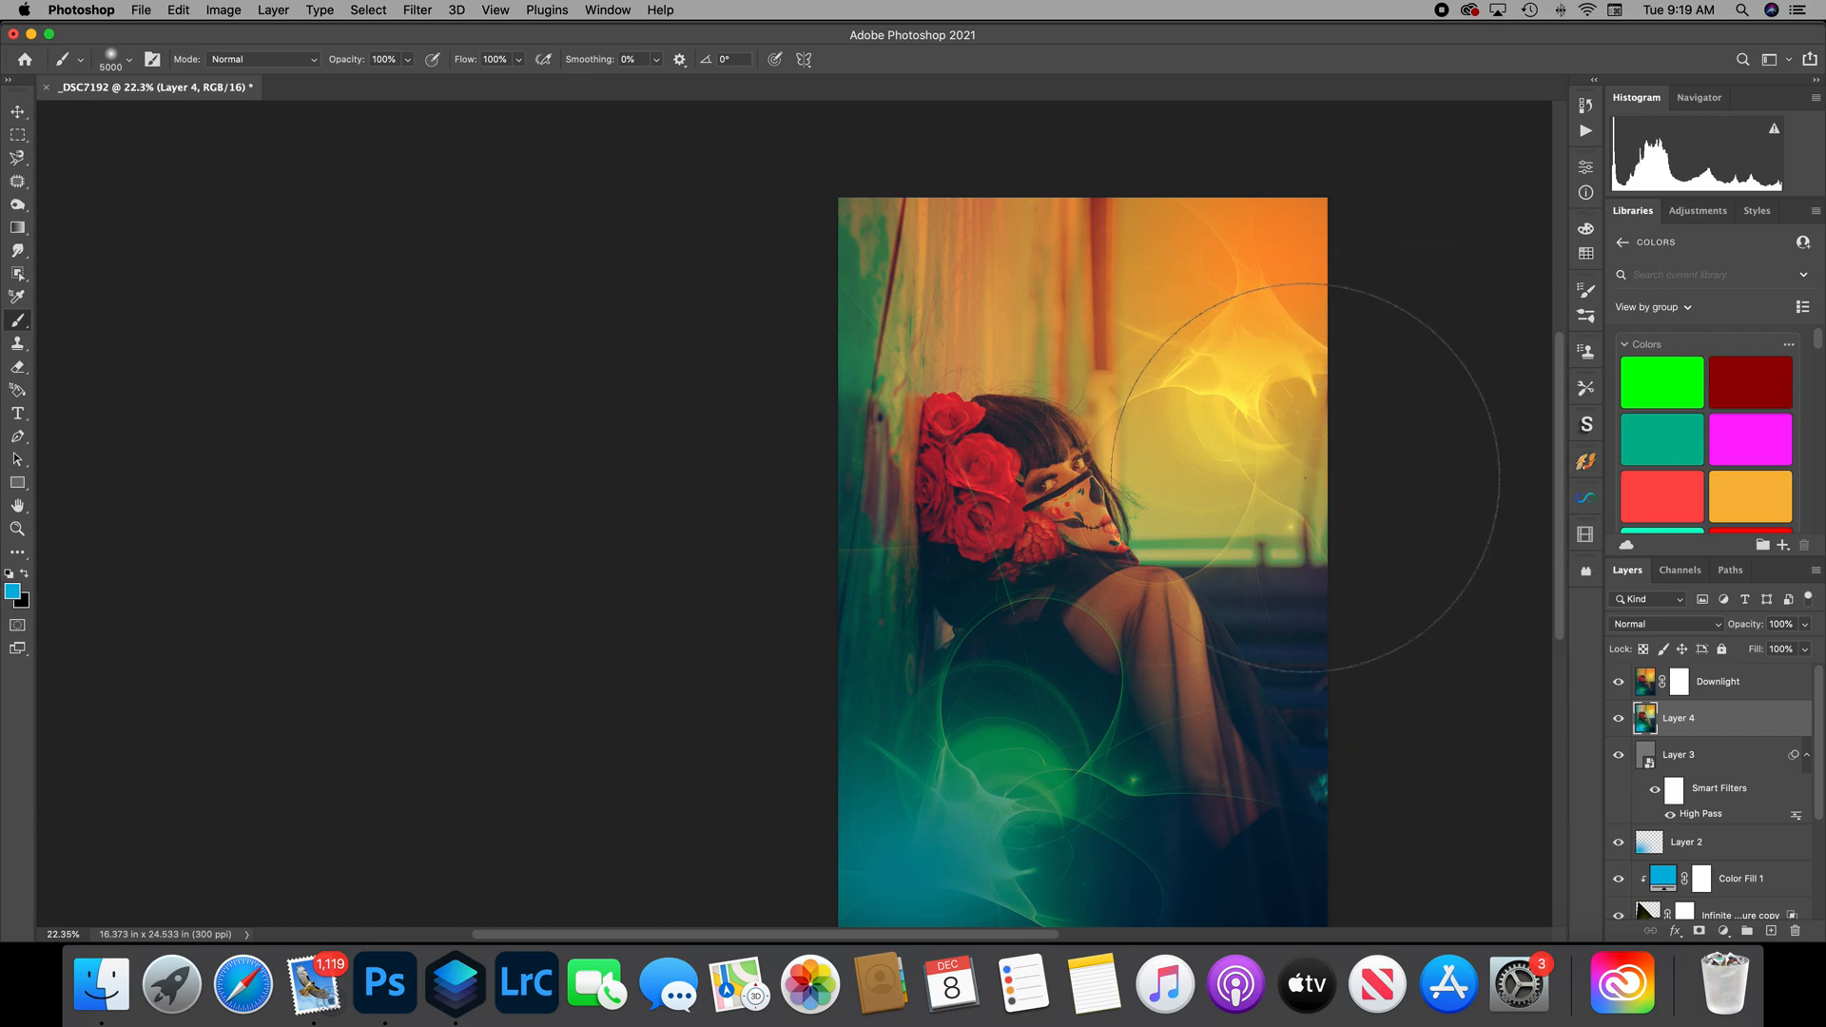
Try reduced opacities of 68%, 47% and 80% on the Downlight layer, ending back at 100%.
{"action": "scroll", "coordinate": [1291, 480], "scroll_direction": "down", "scroll_amount": 2}
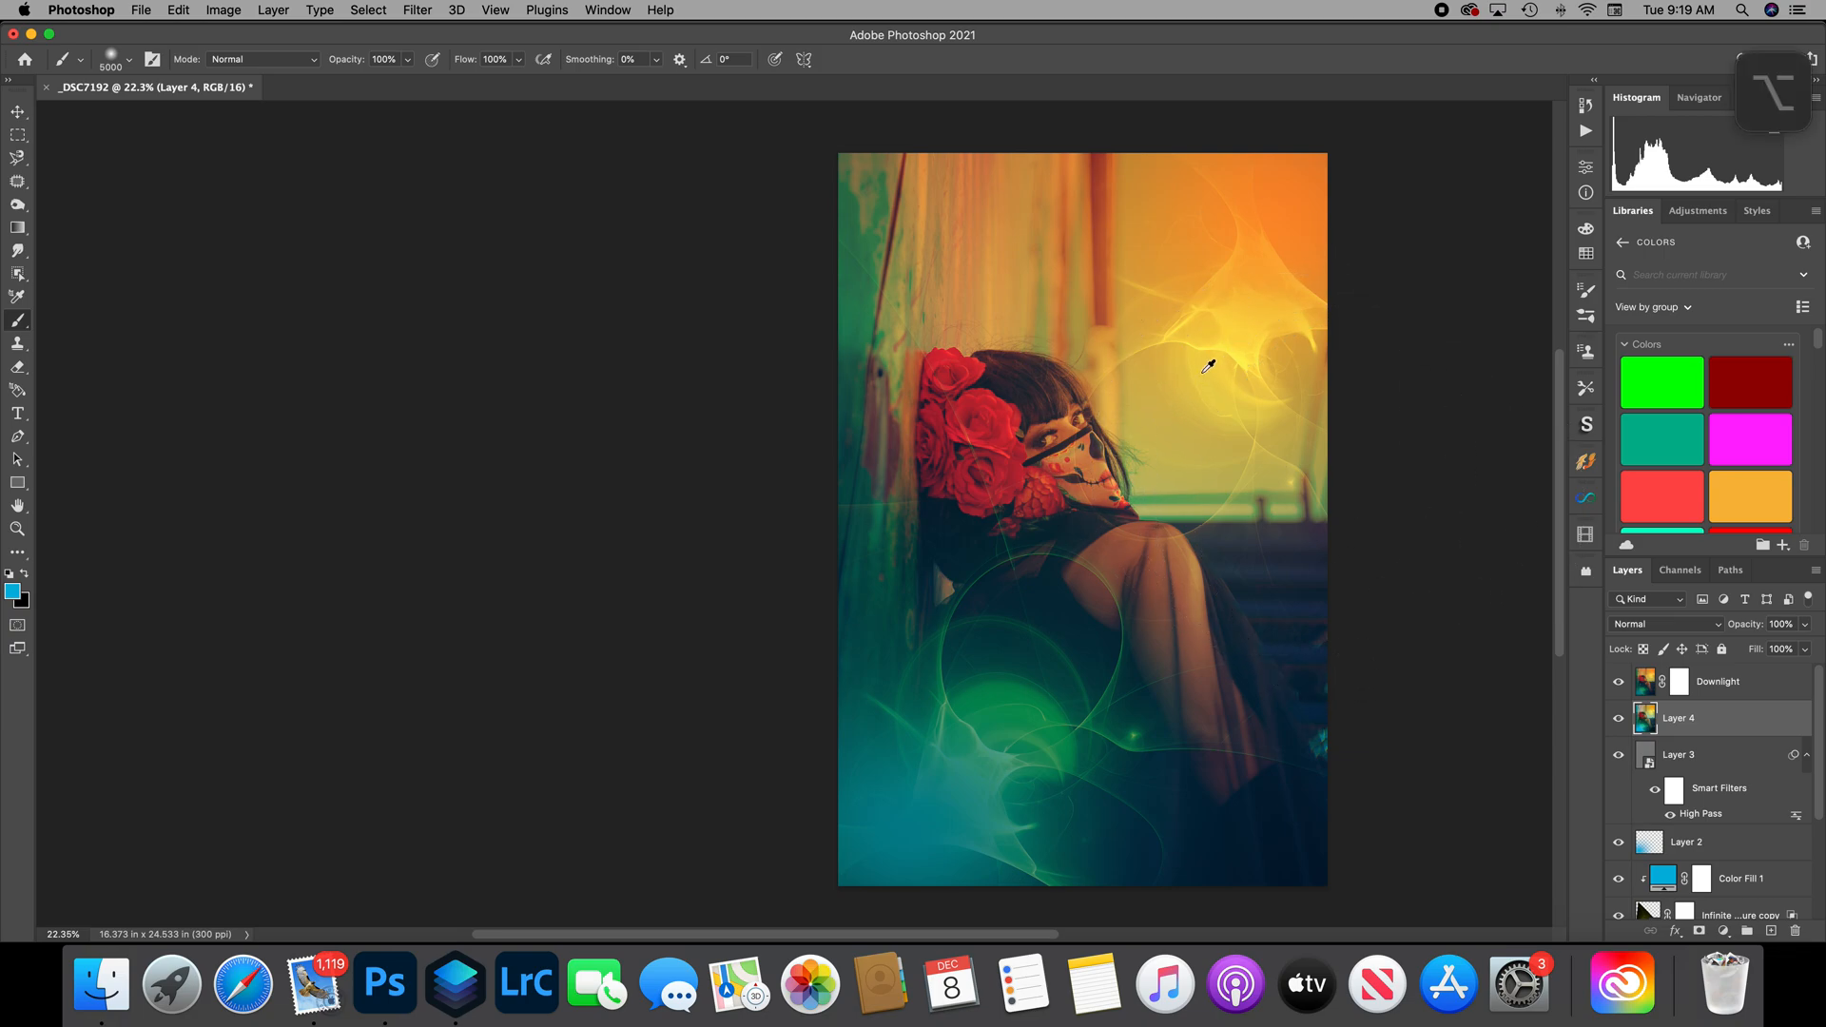
{"action": "scroll", "coordinate": [1201, 364], "scroll_direction": "up", "scroll_amount": 4}
{"action": "scroll", "coordinate": [1202, 364], "scroll_direction": "down", "scroll_amount": 2}
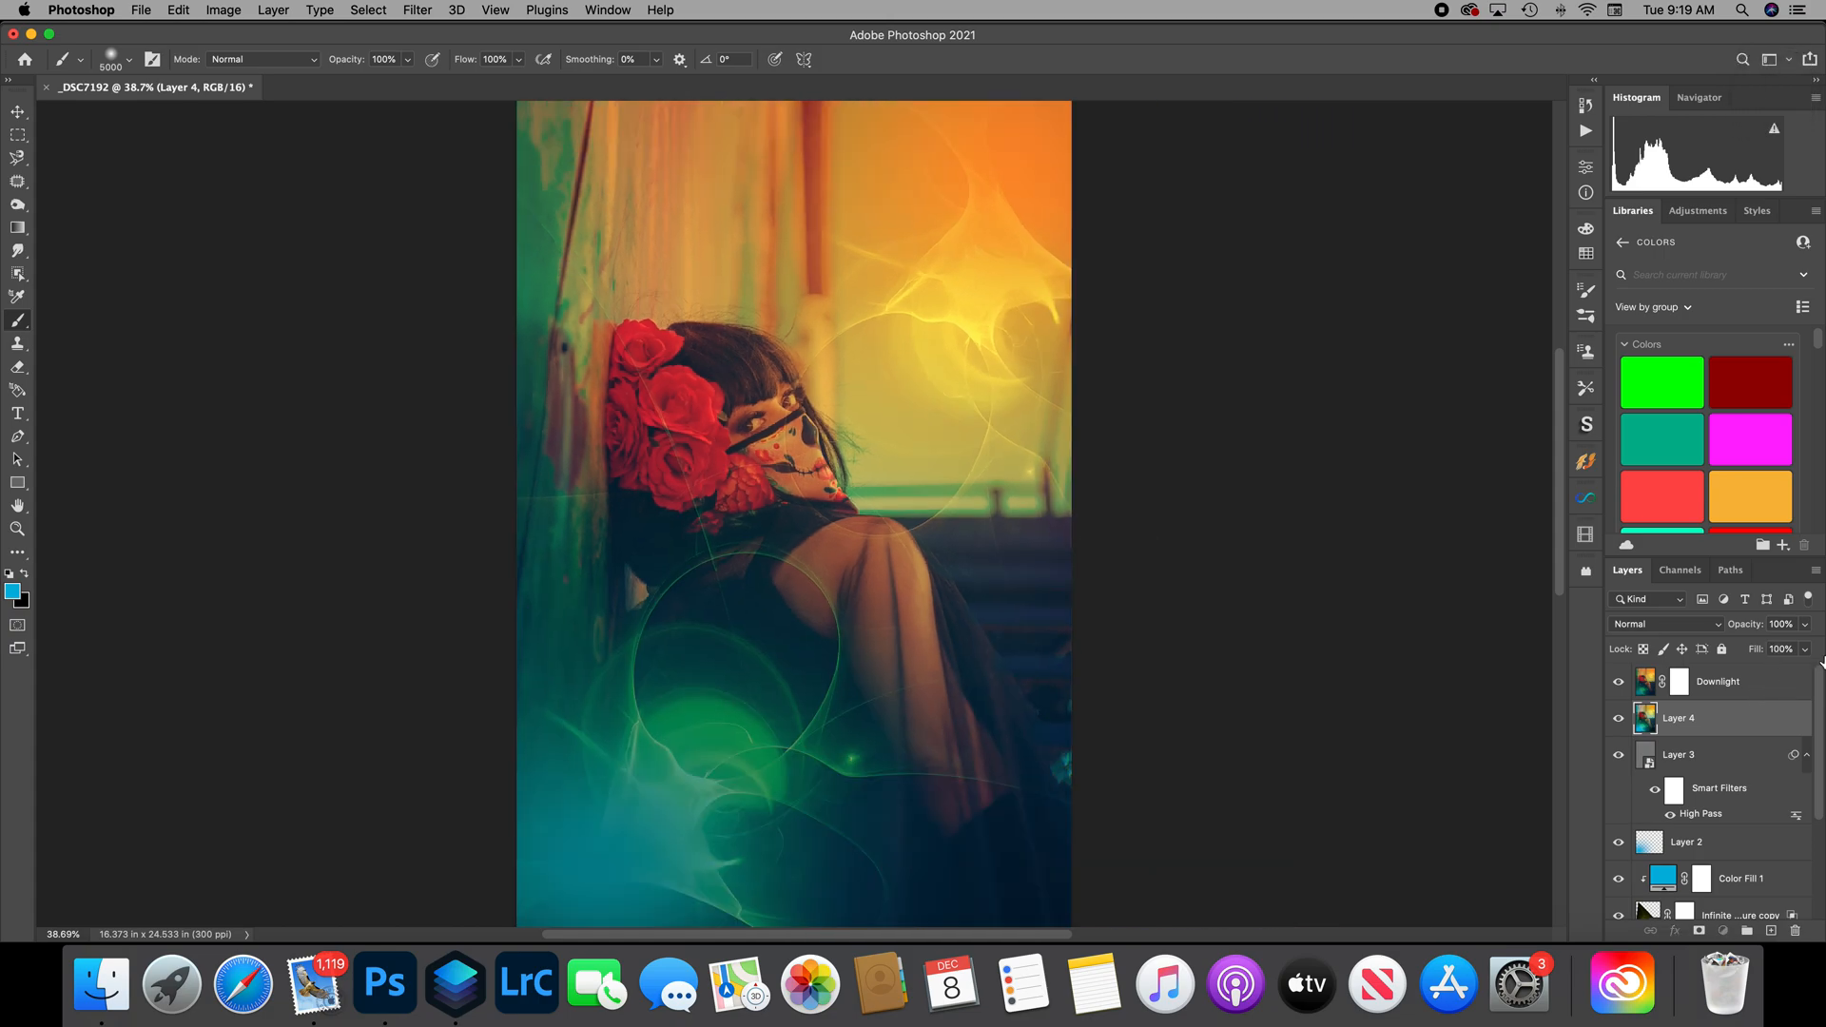
{"action": "key", "text": "alt+bracketright"}
{"action": "left_click", "coordinate": [1807, 626]}
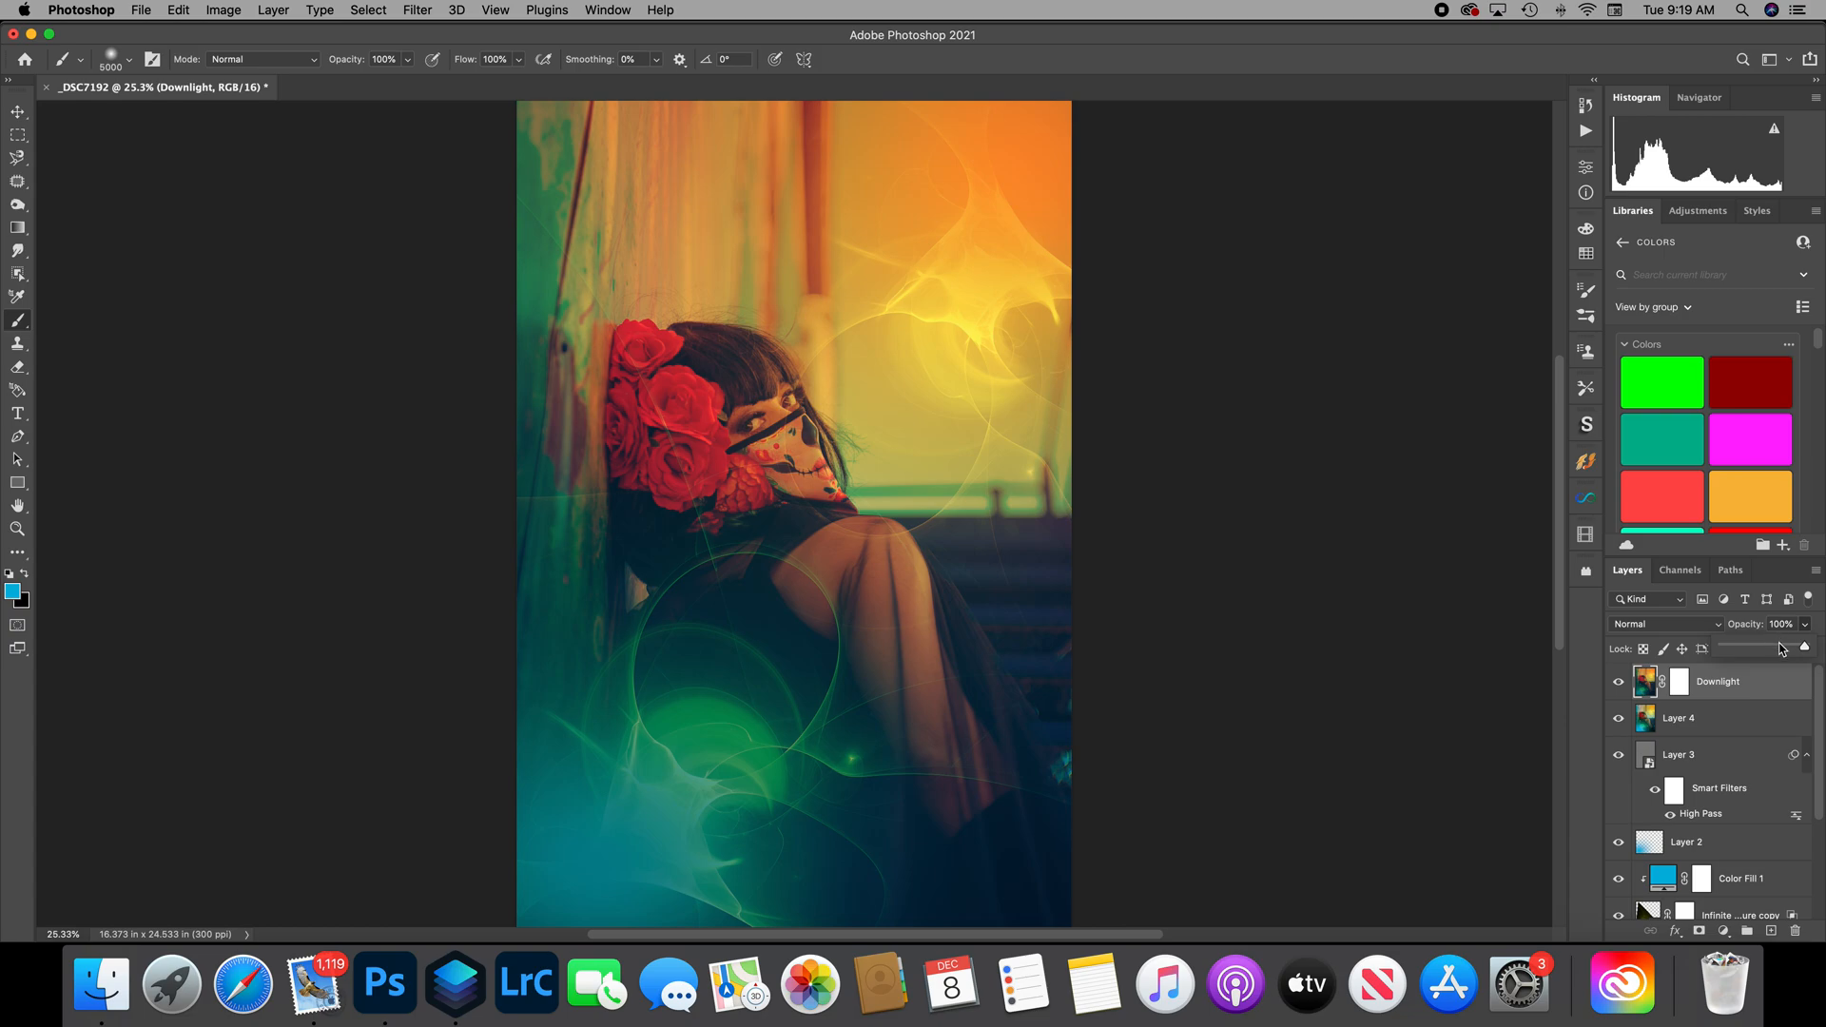
{"action": "left_click", "coordinate": [1781, 647]}
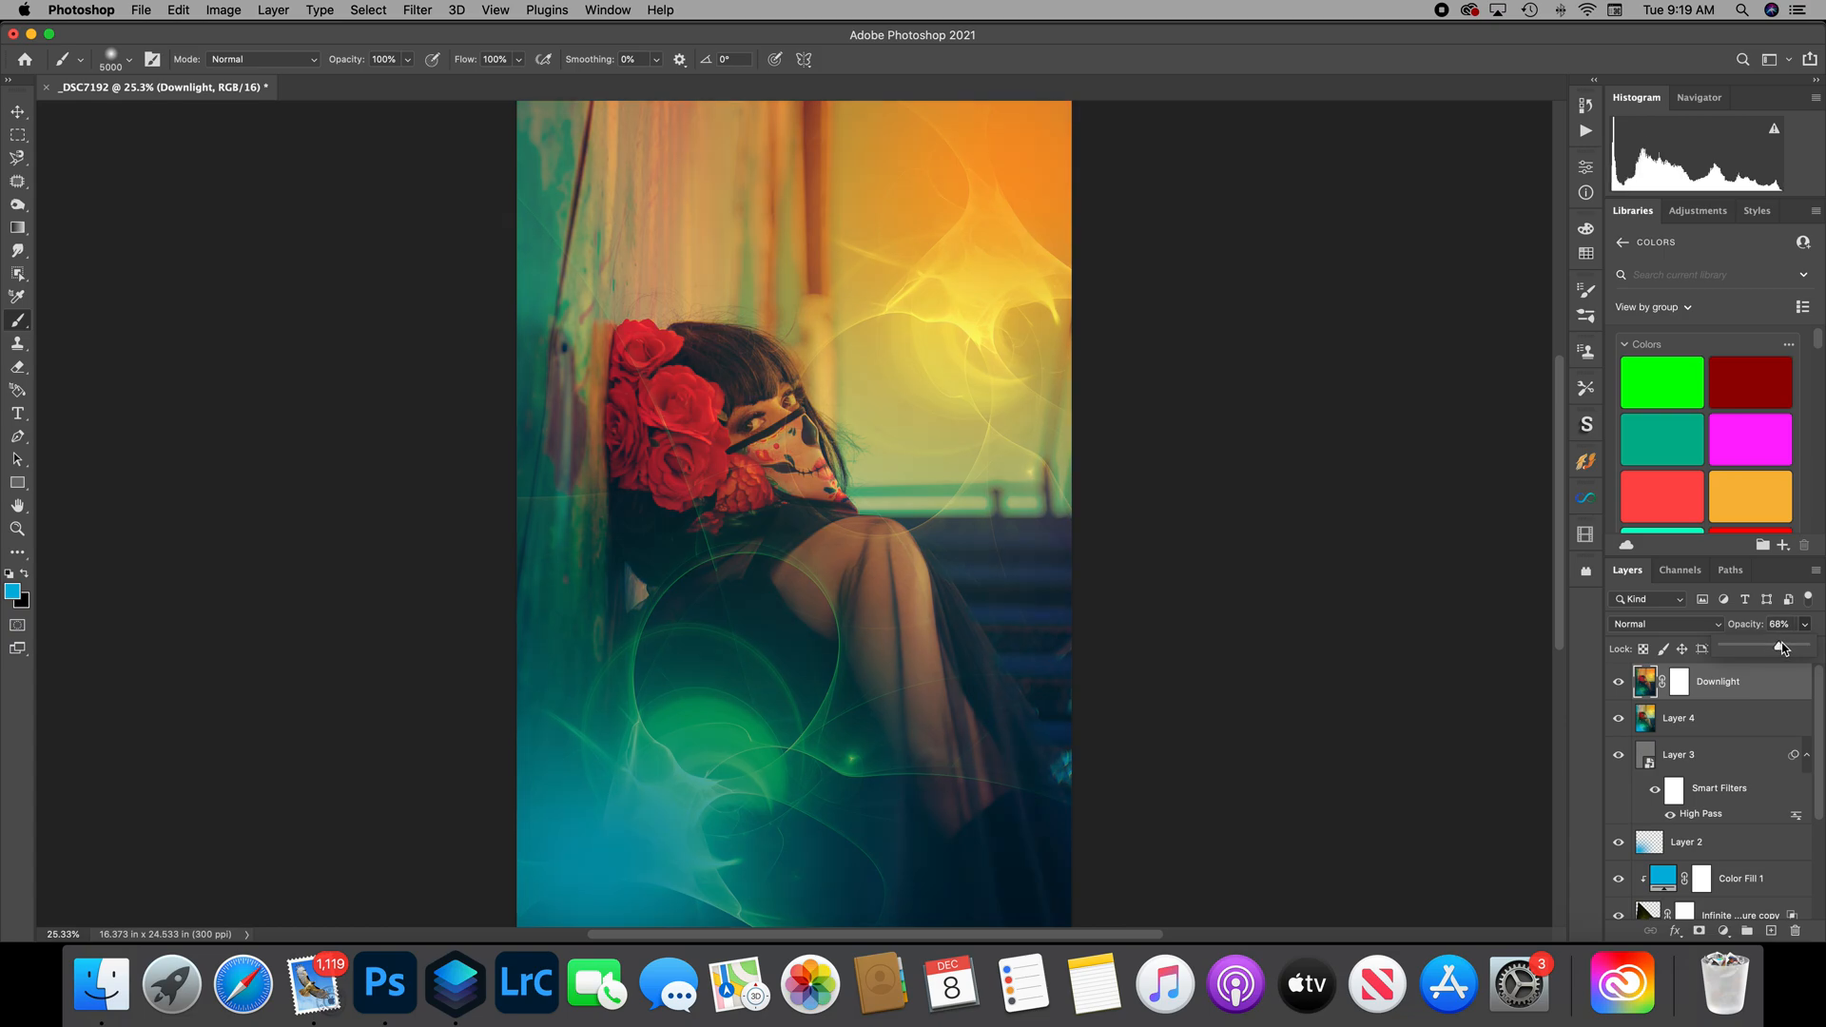
{"action": "left_click", "coordinate": [1764, 650]}
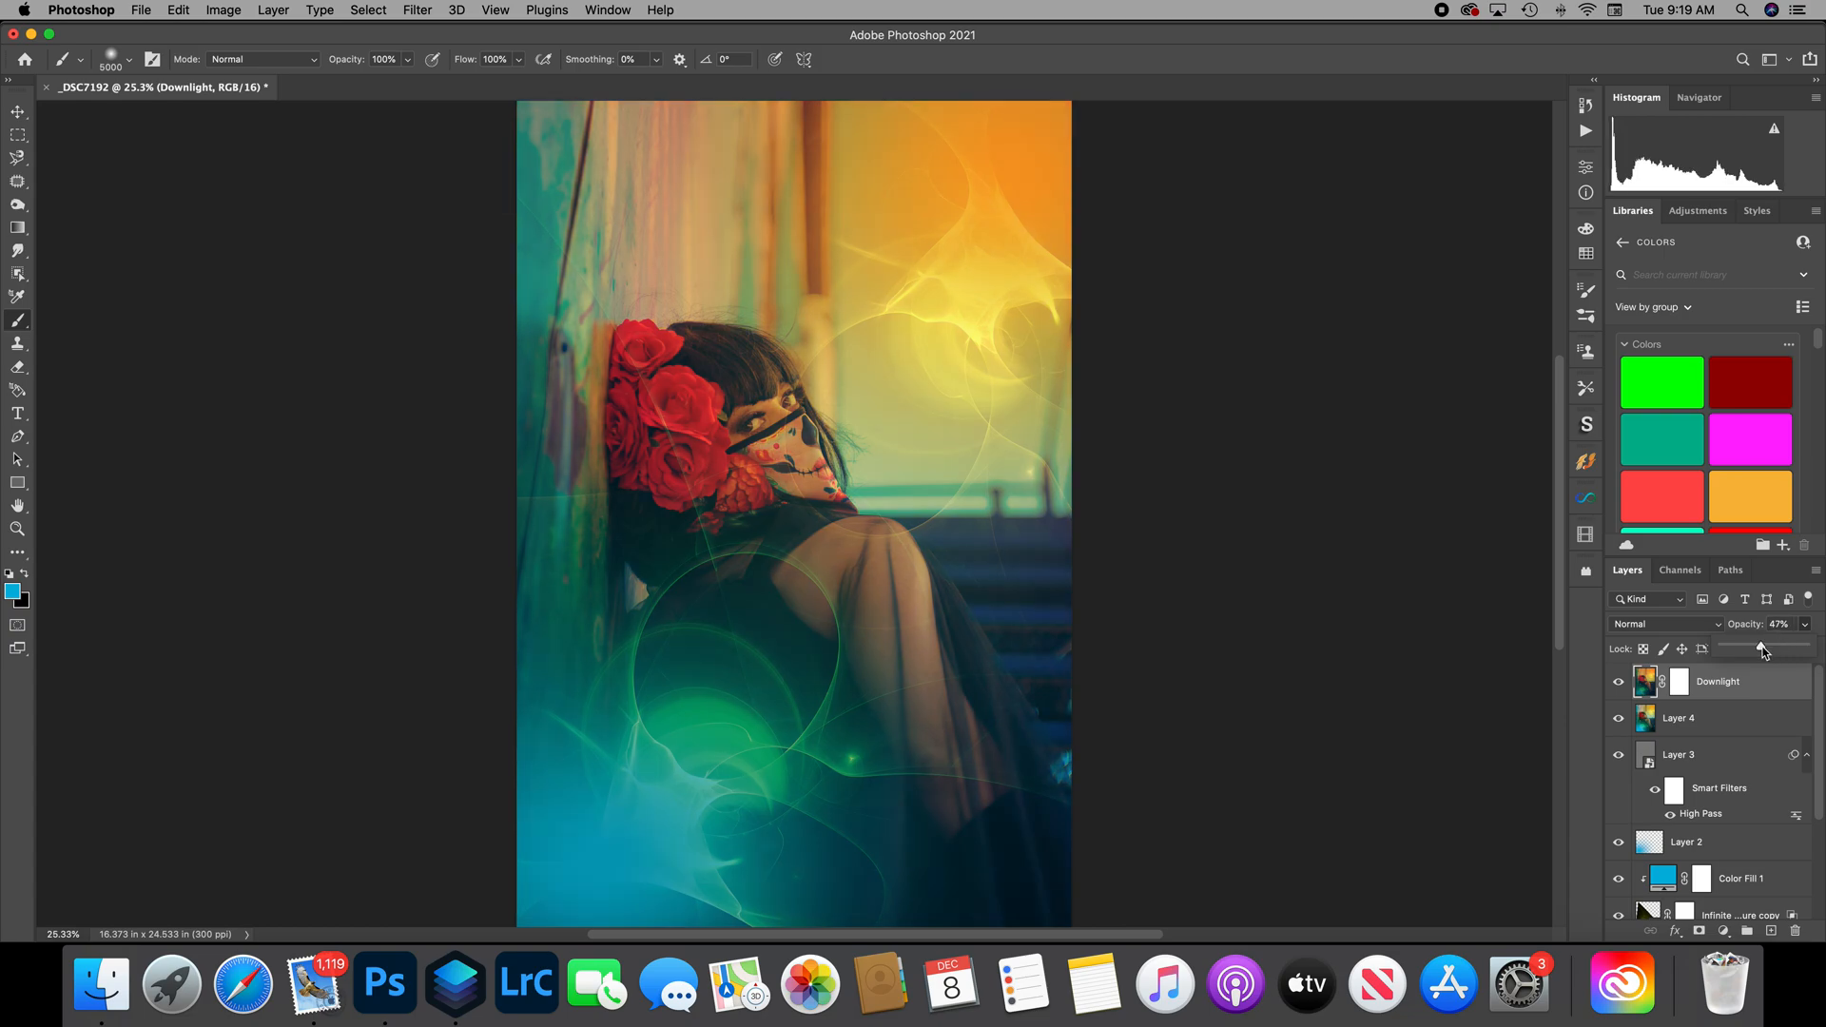
{"action": "mouse_move", "coordinate": [1764, 646]}
{"action": "left_mouse_down"}
{"action": "mouse_move", "coordinate": [1822, 652]}
{"action": "mouse_move", "coordinate": [1783, 658]}
{"action": "left_mouse_up"}
{"action": "left_click_drag", "start_coordinate": [1769, 655], "coordinate": [1792, 656]}
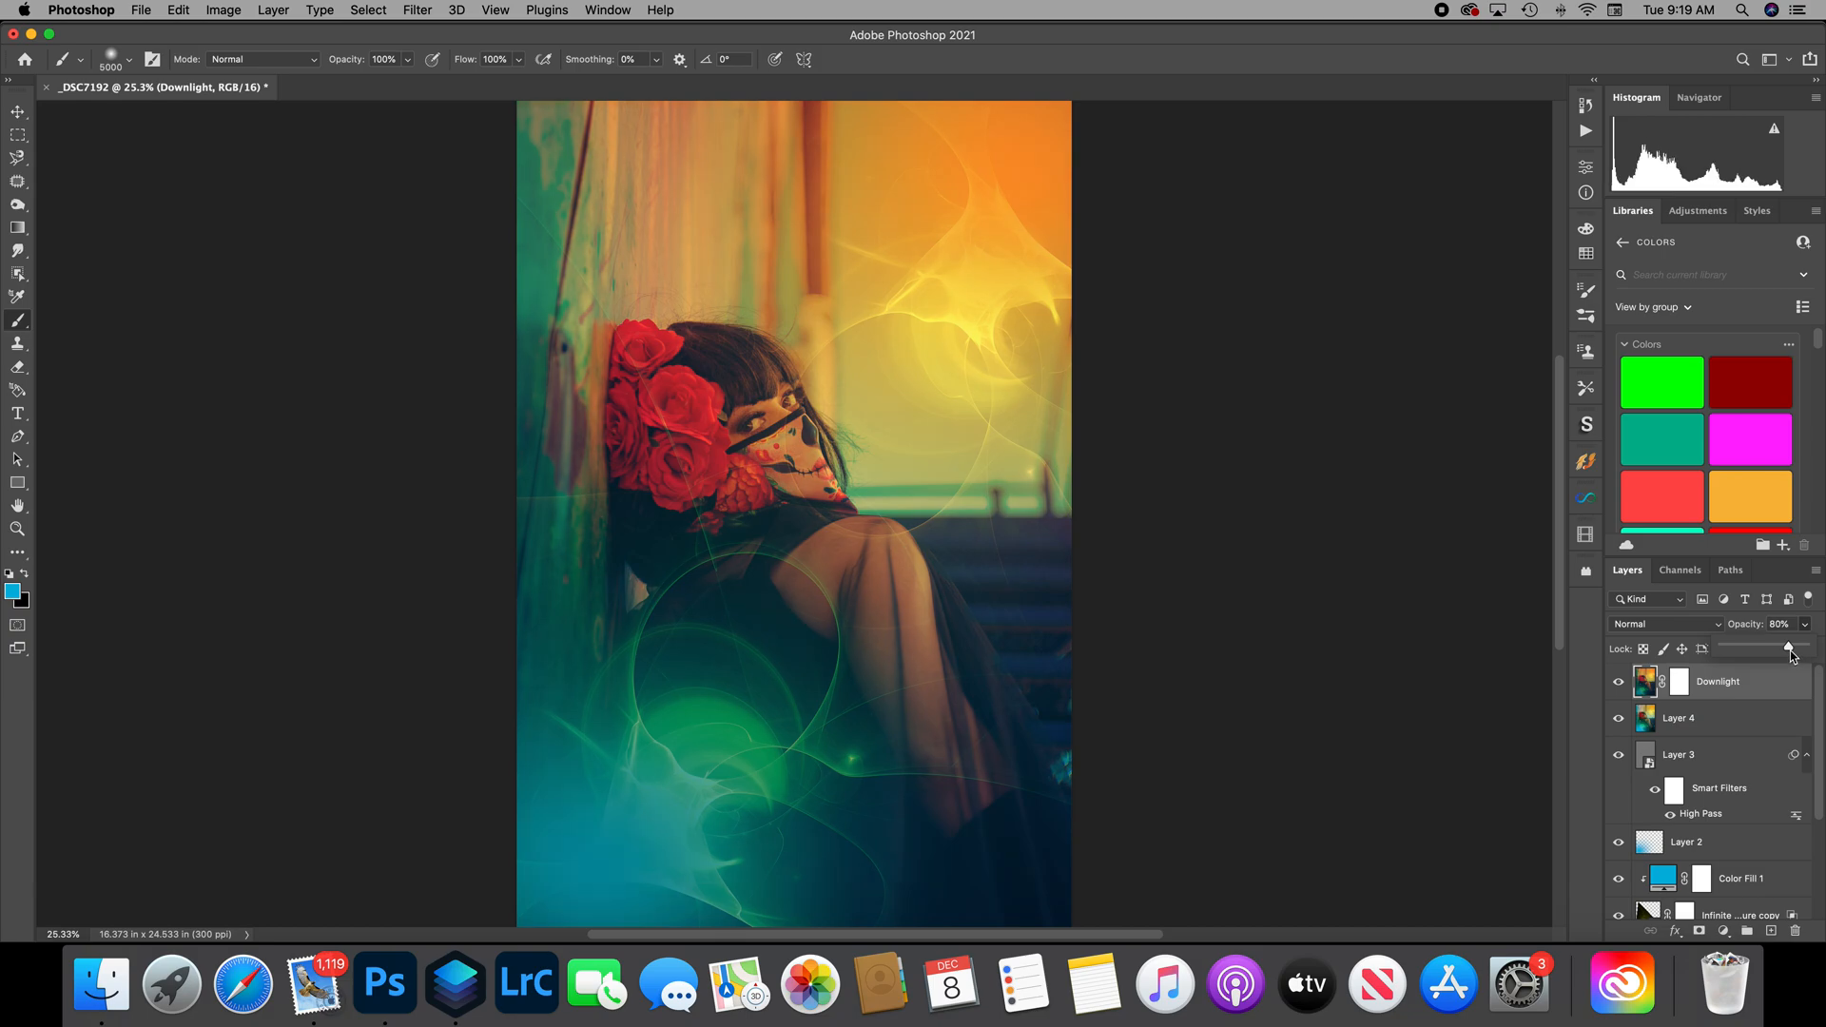
{"action": "left_click_drag", "start_coordinate": [1794, 654], "coordinate": [1822, 651]}
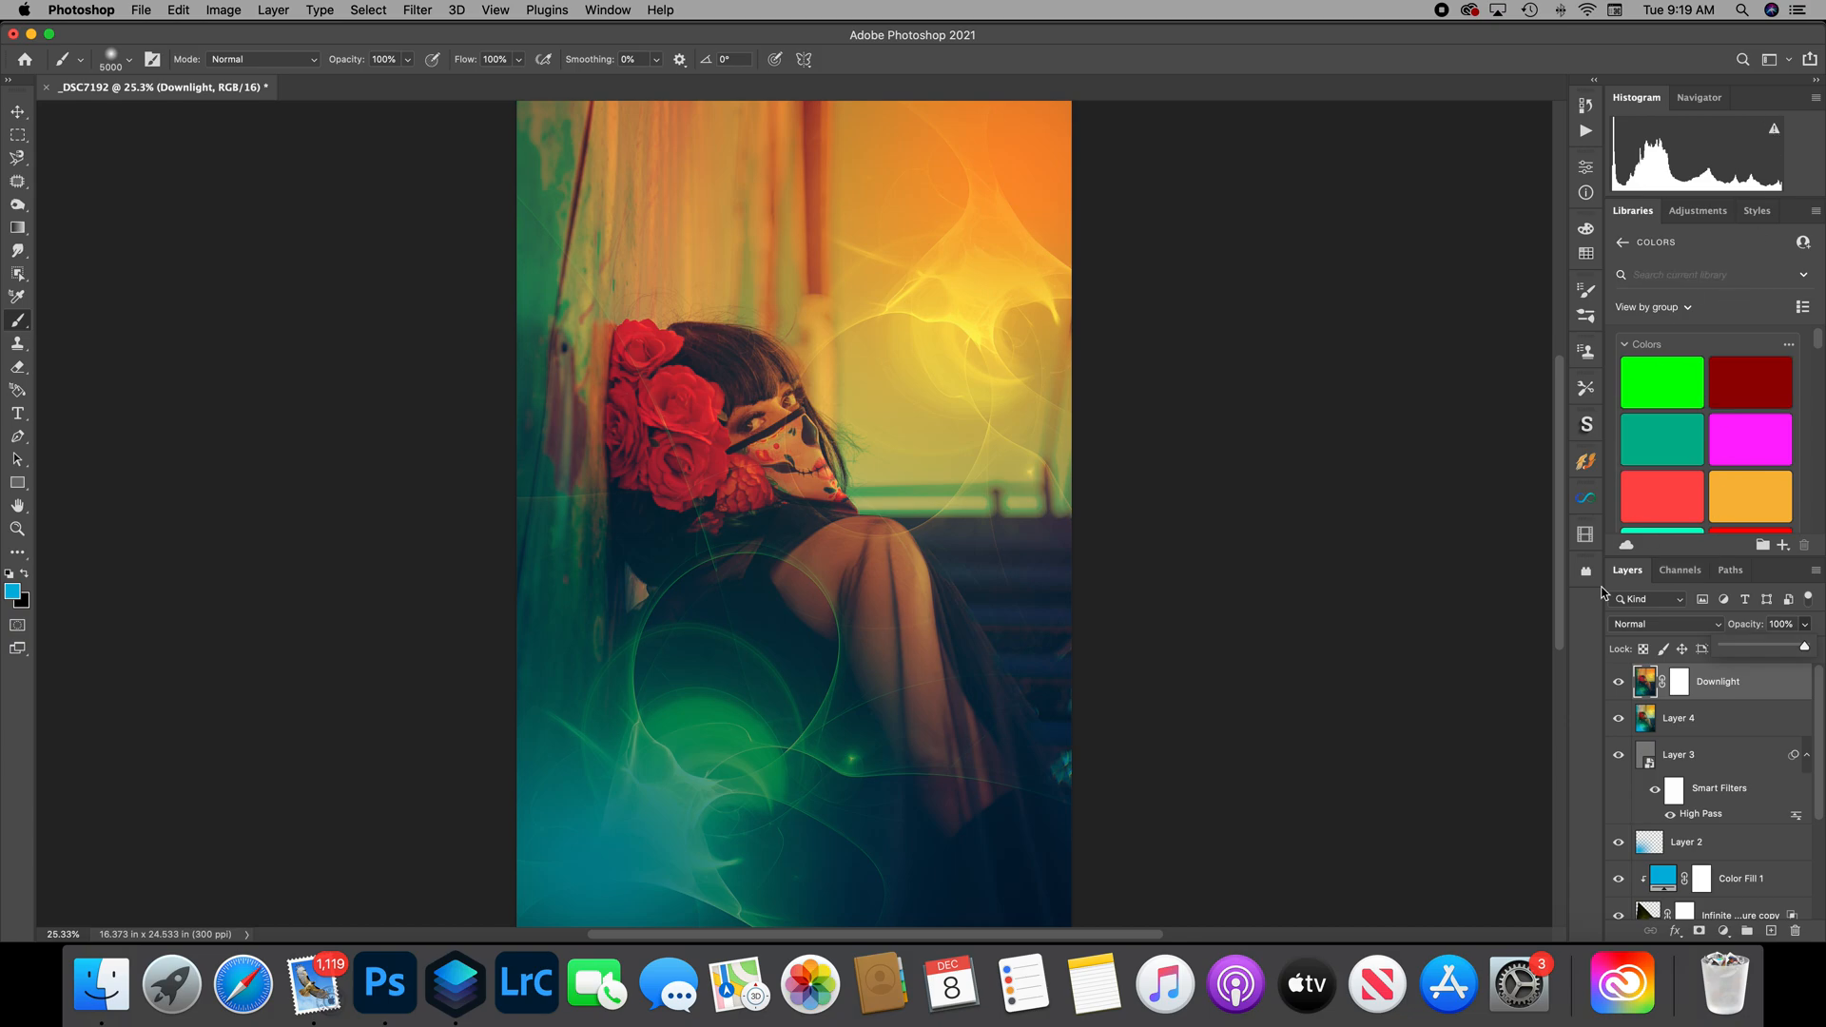
{"action": "left_click", "coordinate": [1806, 625]}
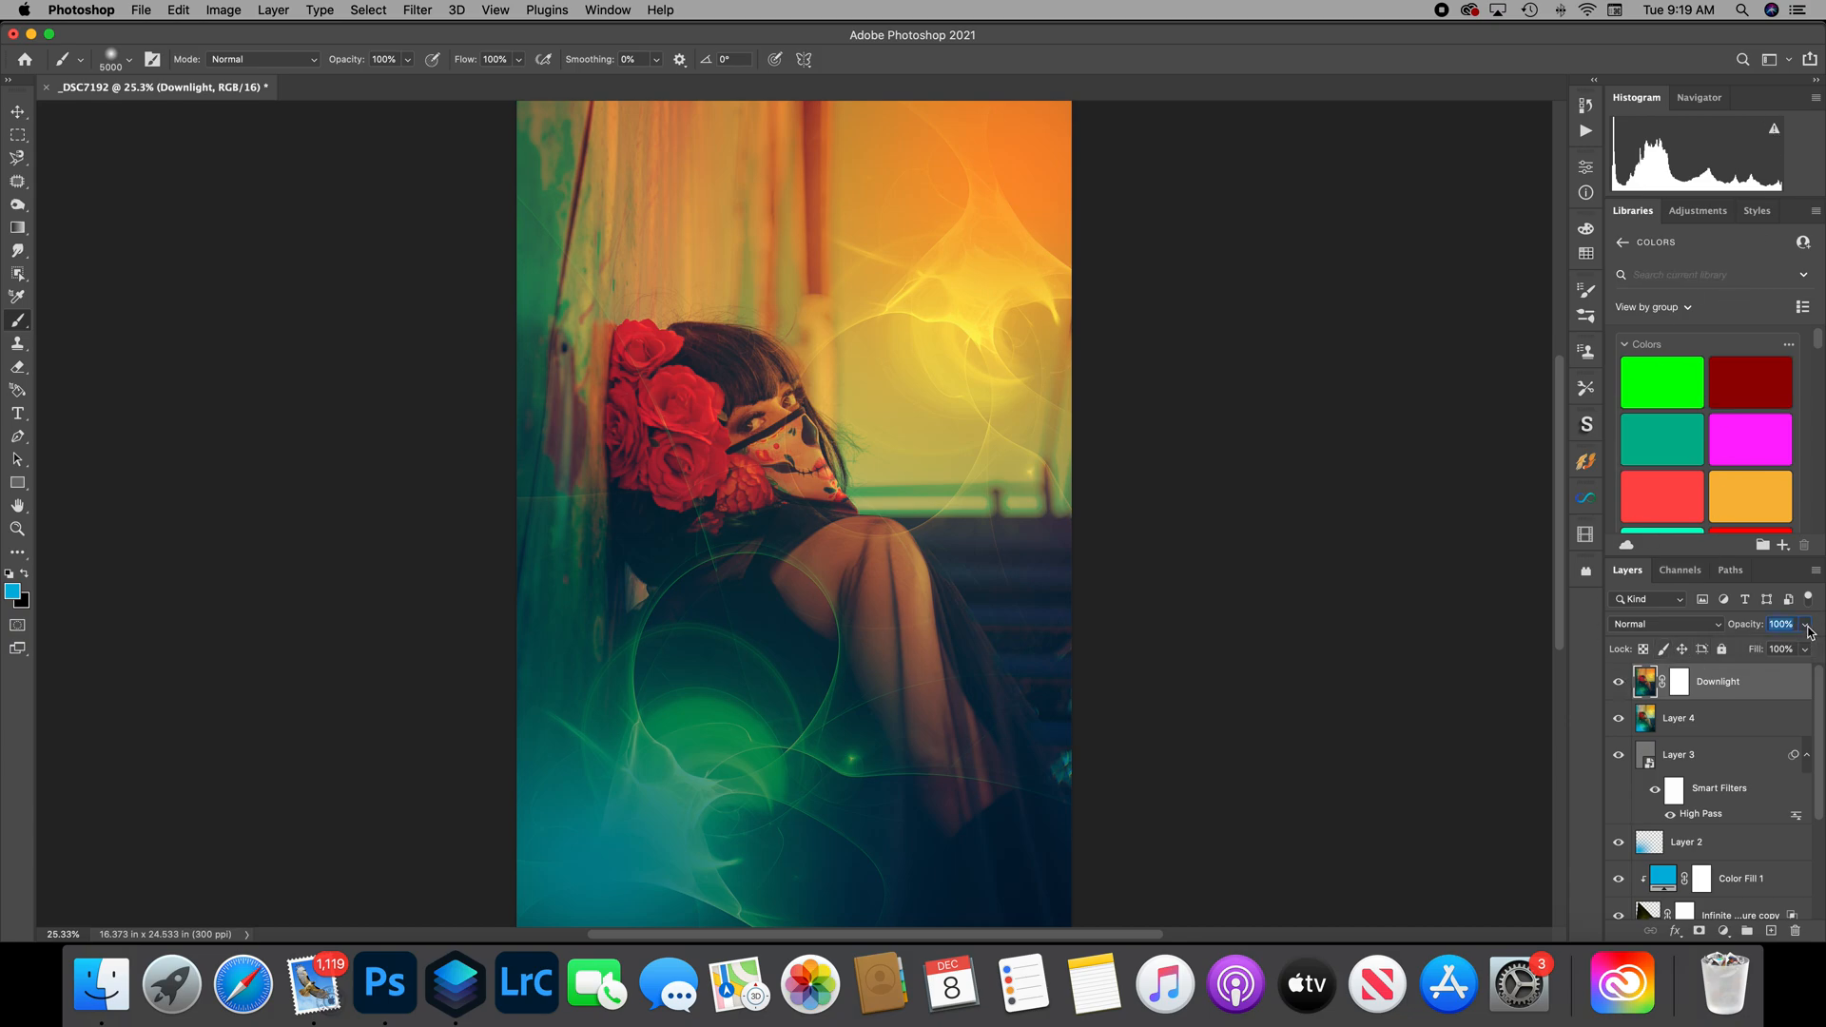
Preview the blend modes on the Downlight layer and set it to Linear Burn at 16% opacity.
{"action": "left_click", "coordinate": [1684, 626]}
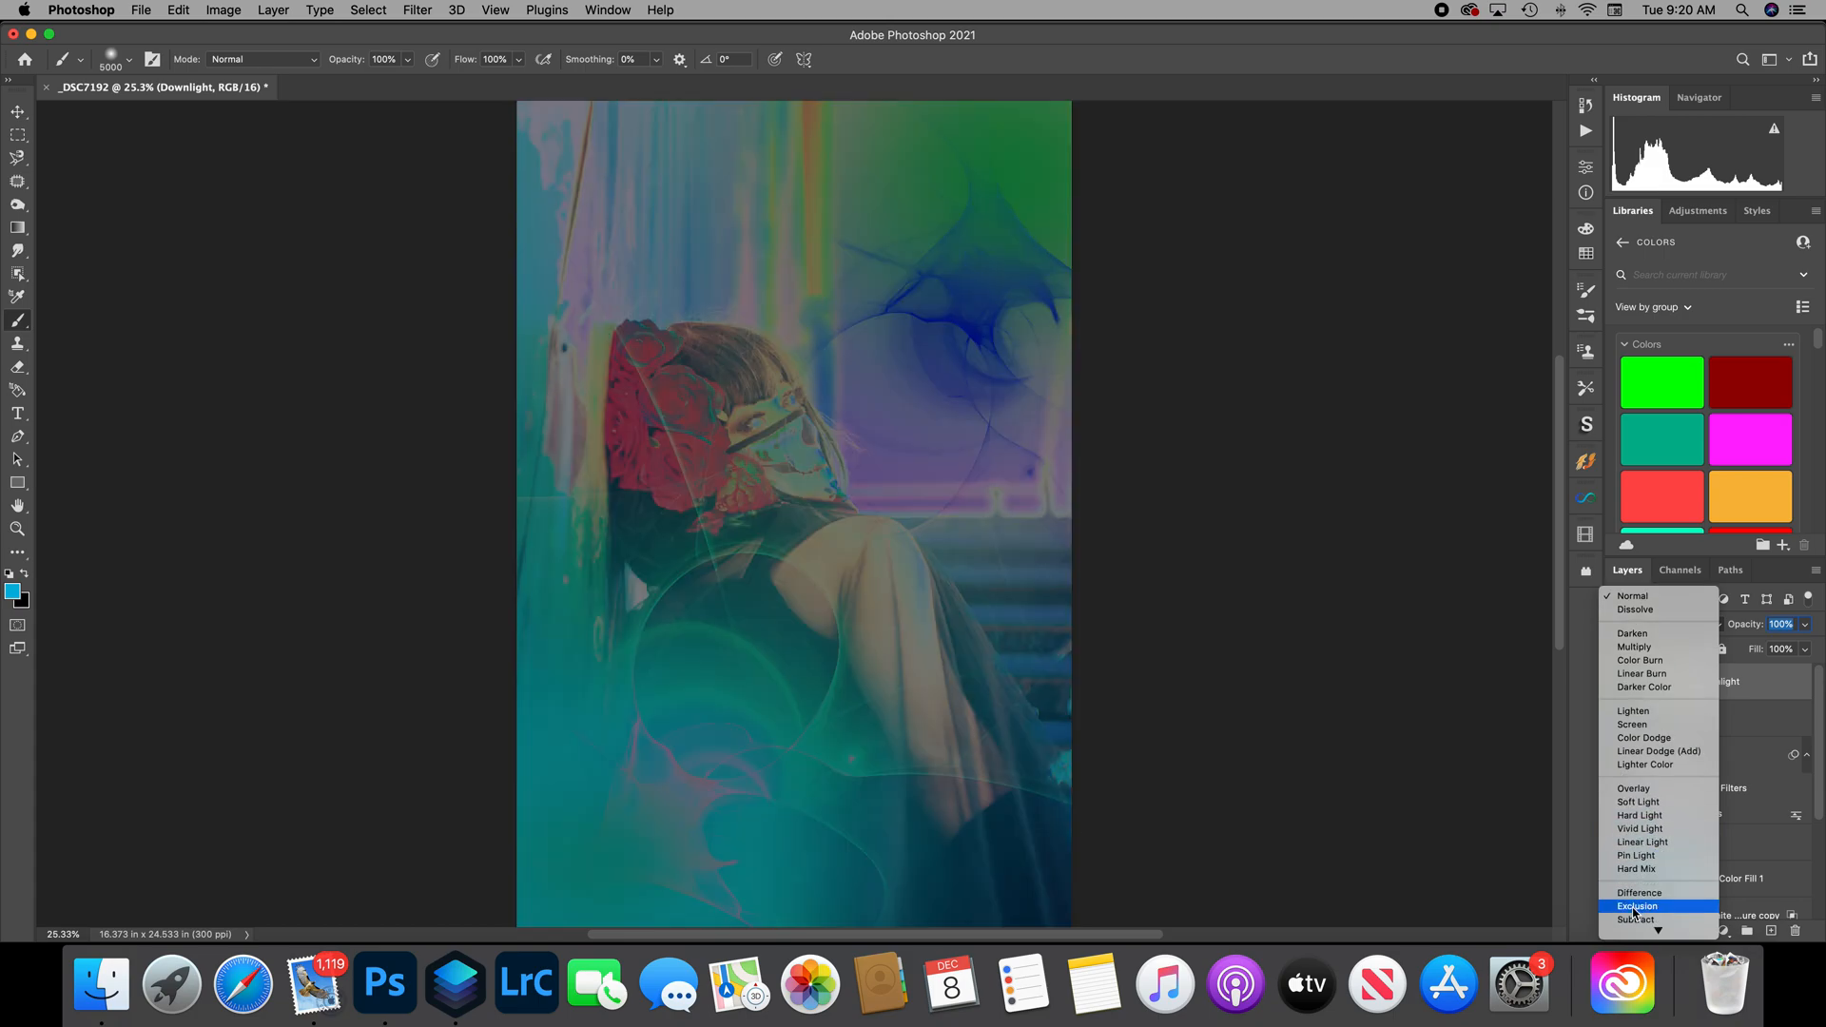
{"action": "scroll", "coordinate": [1633, 915], "scroll_direction": "down", "scroll_amount": 3}
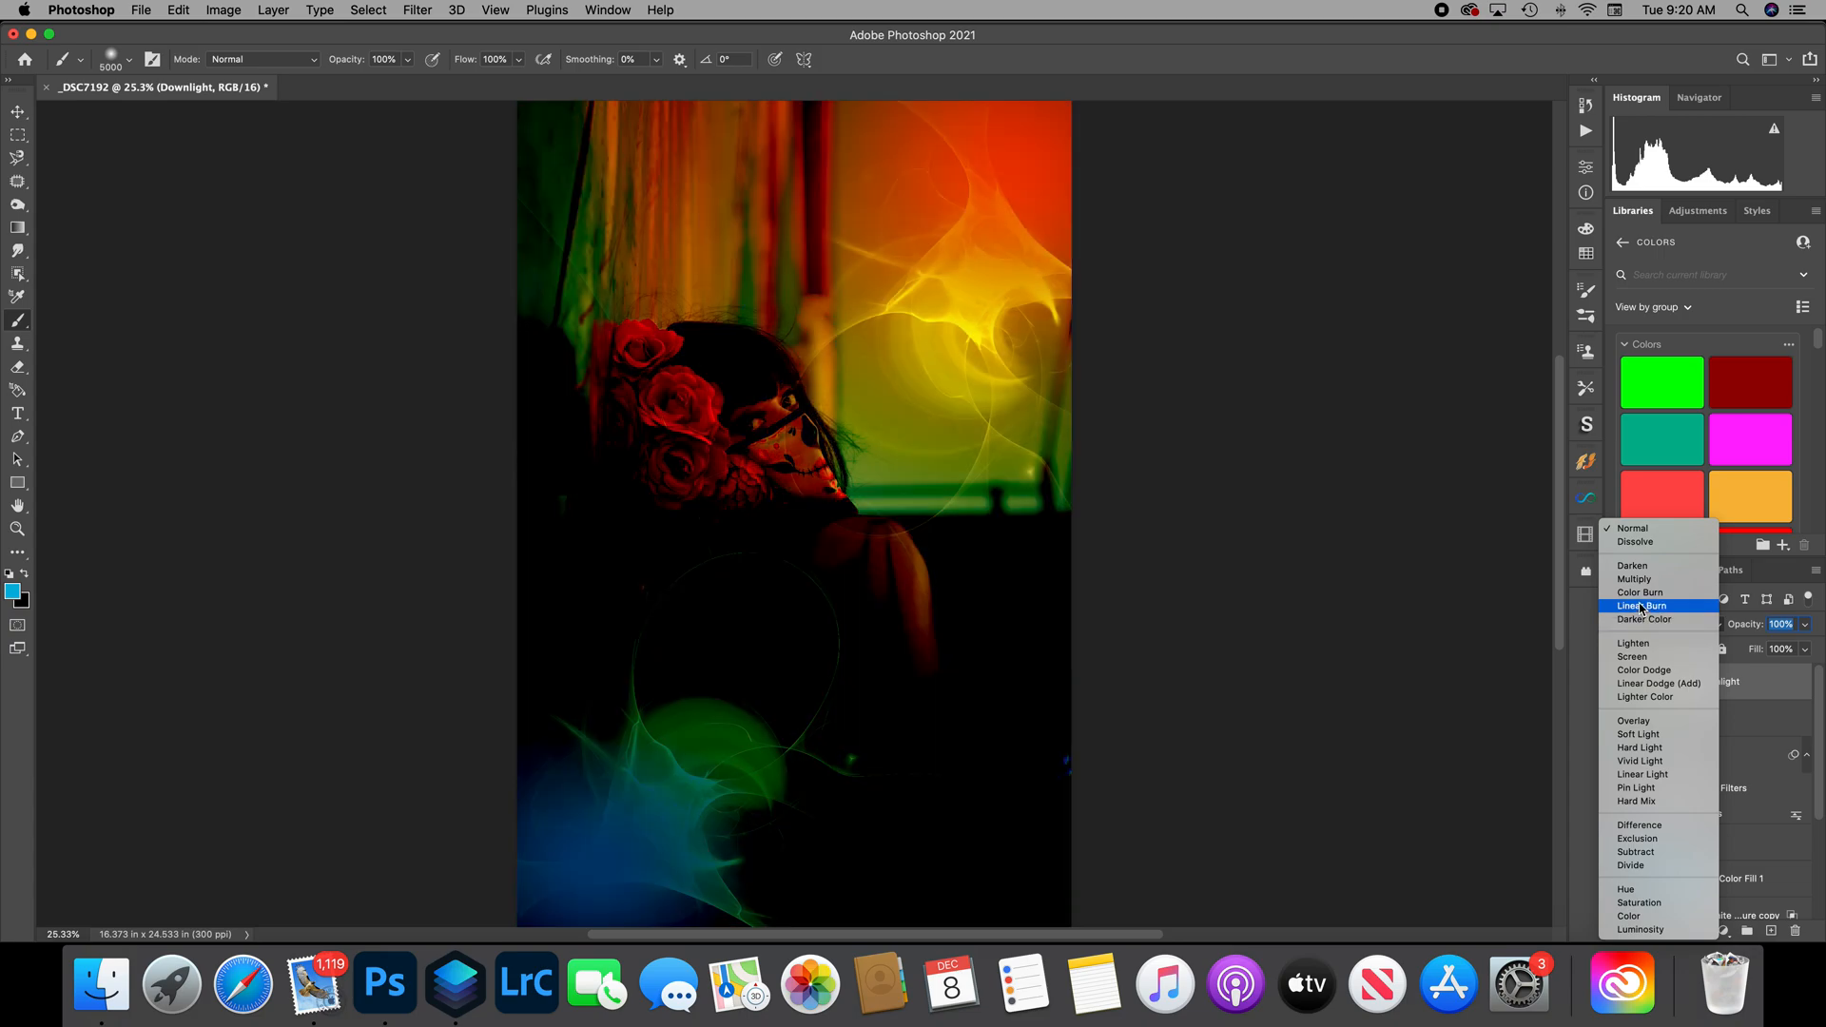
{"action": "left_click", "coordinate": [1641, 609]}
{"action": "left_click", "coordinate": [1804, 627]}
{"action": "left_click_drag", "start_coordinate": [1805, 647], "coordinate": [1739, 649]}
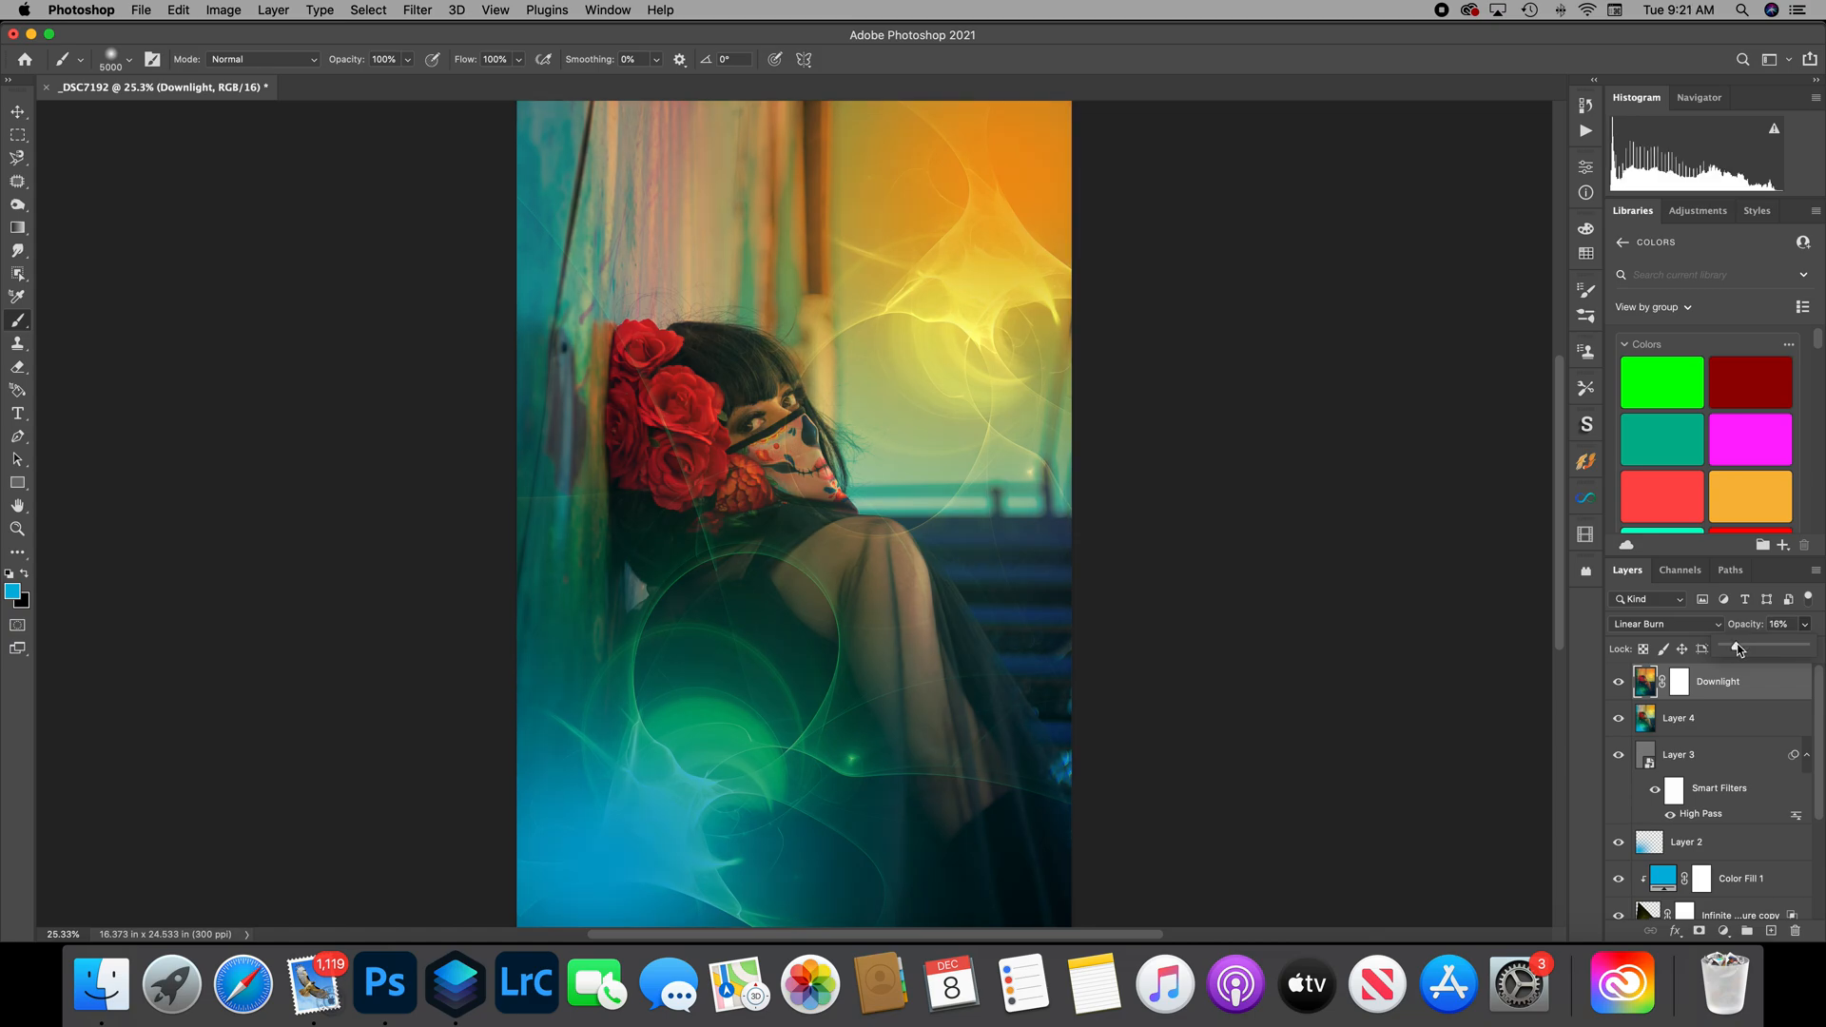
Toggle the Downlight layer off and on to compare the photo with and without the Linear Burn grade.
{"action": "left_click", "coordinate": [1619, 683]}
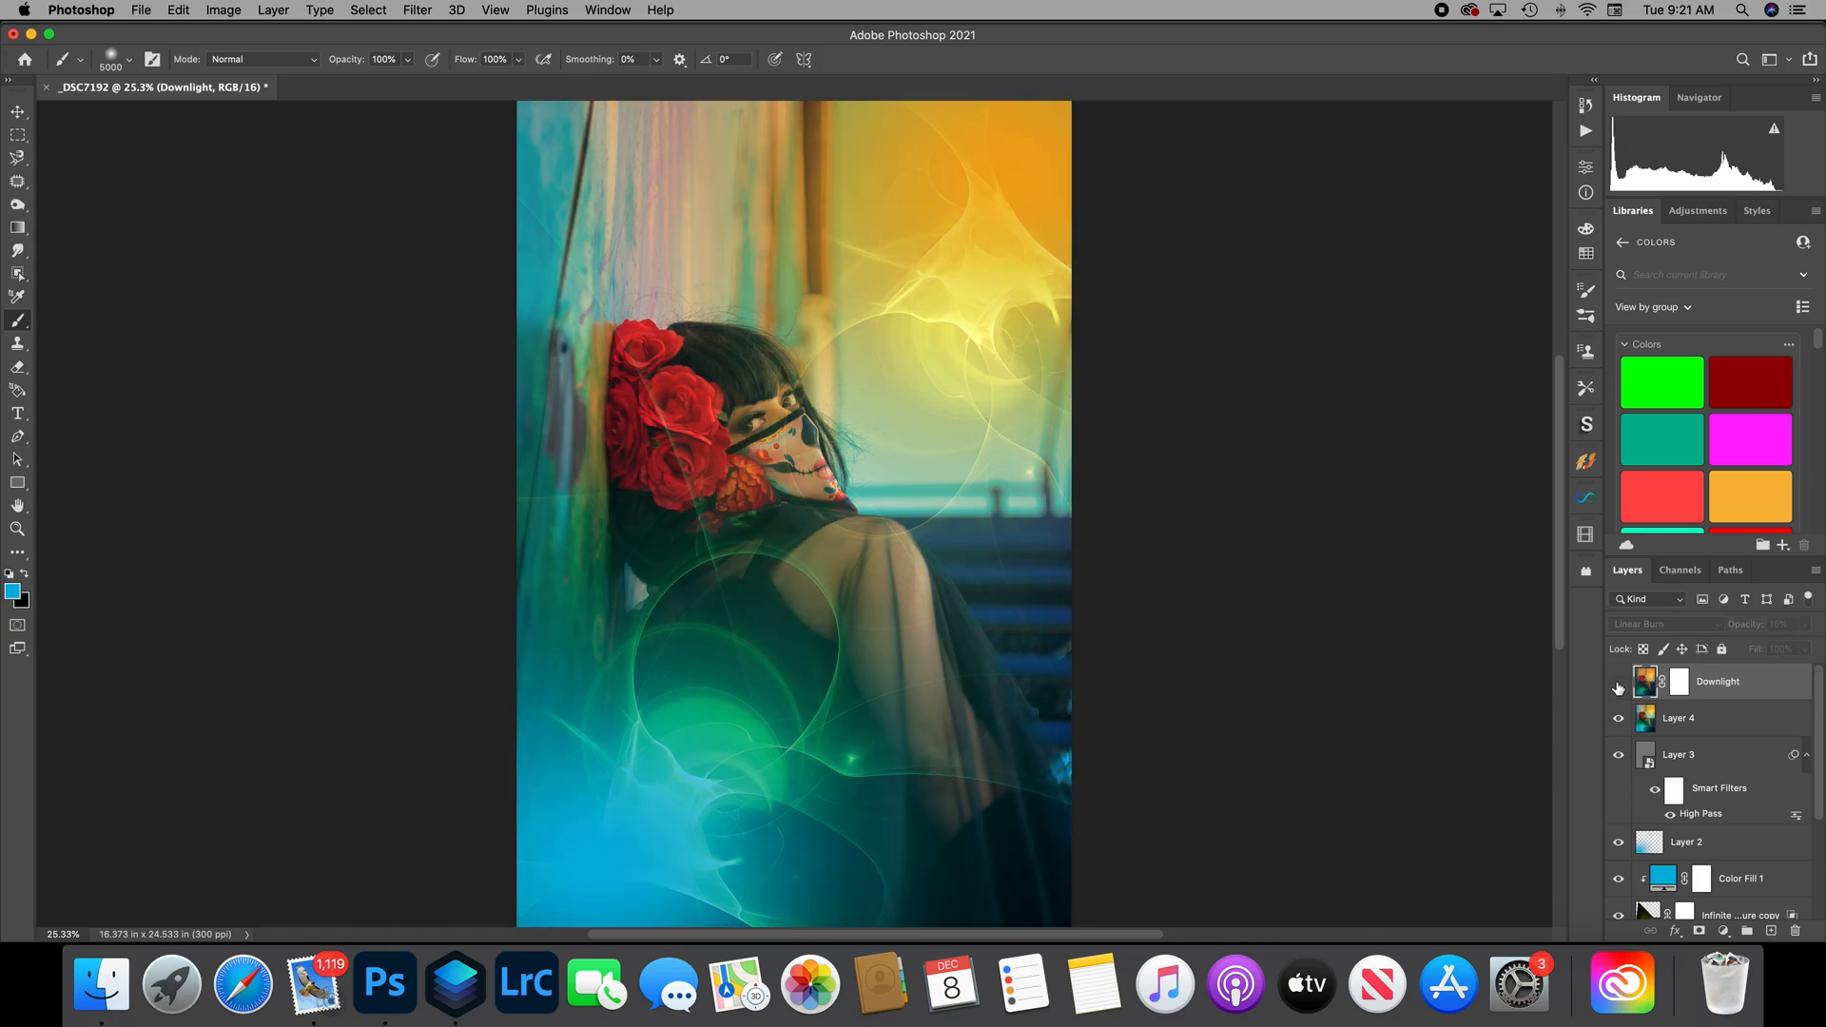
{"action": "left_click", "coordinate": [1619, 685]}
{"action": "left_click", "coordinate": [1619, 685]}
{"action": "left_click", "coordinate": [1619, 685]}
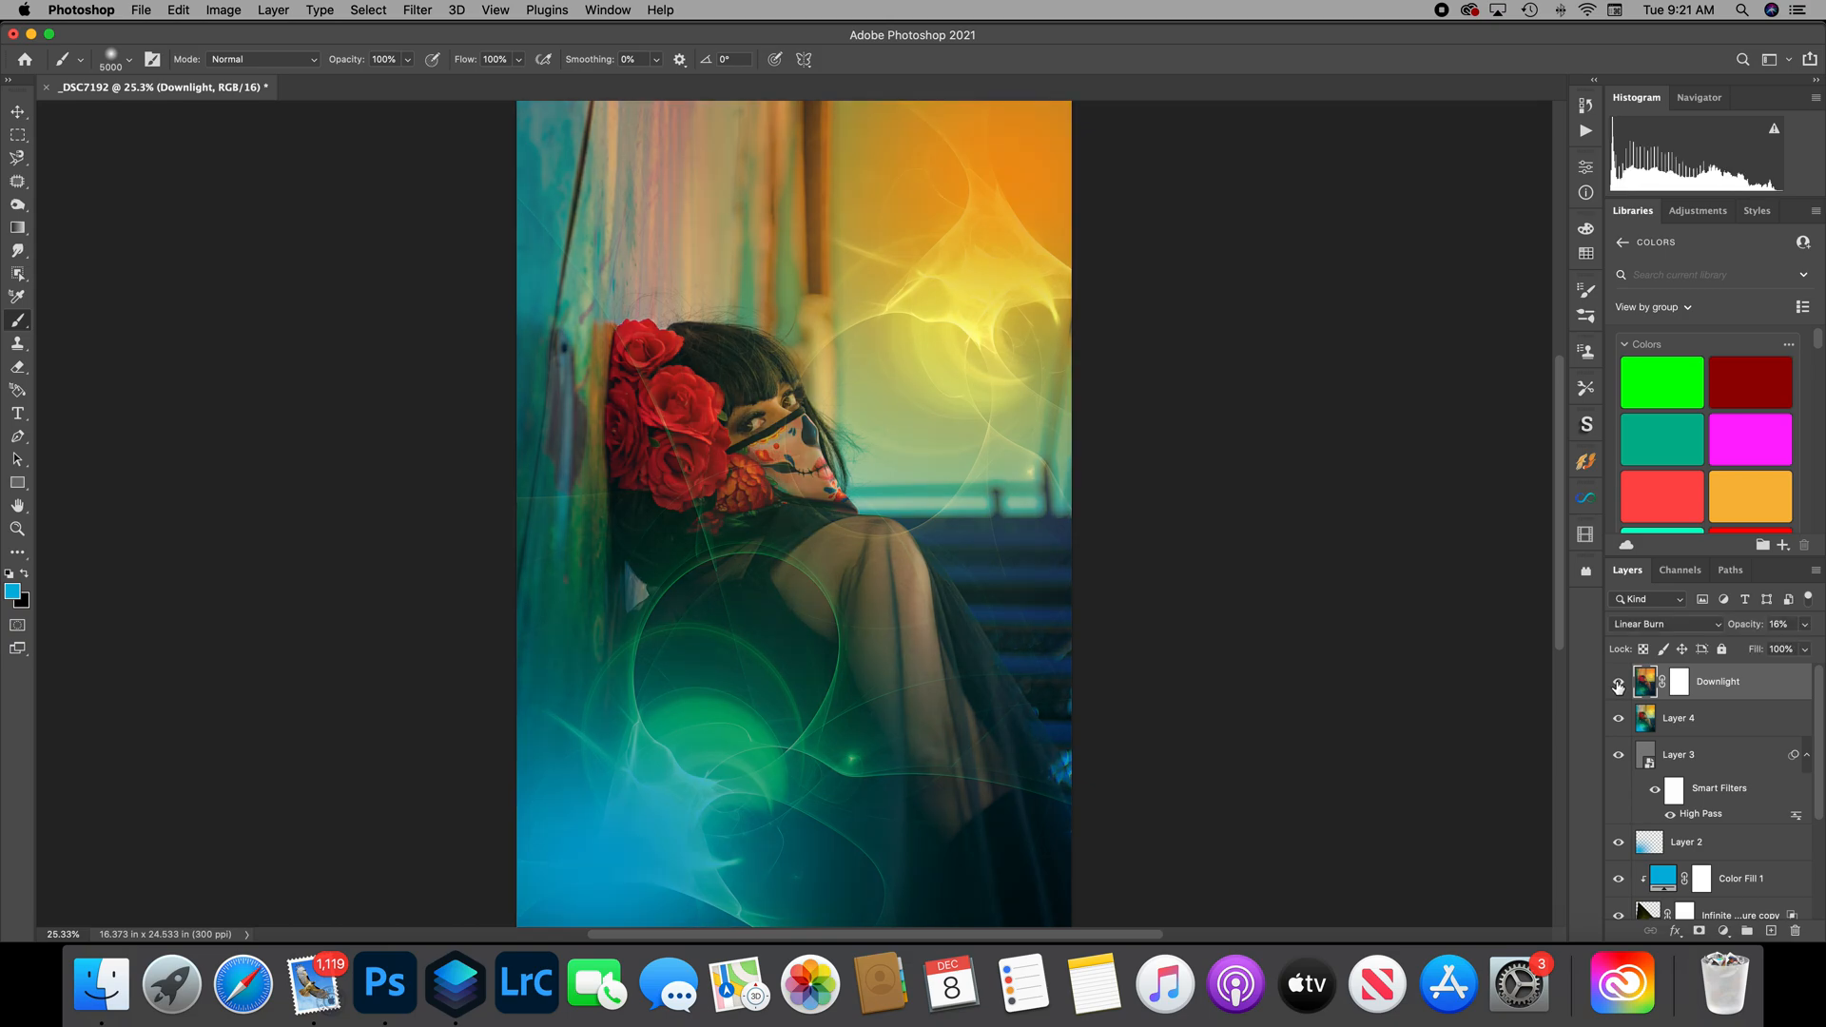
{"action": "left_click", "coordinate": [1679, 722]}
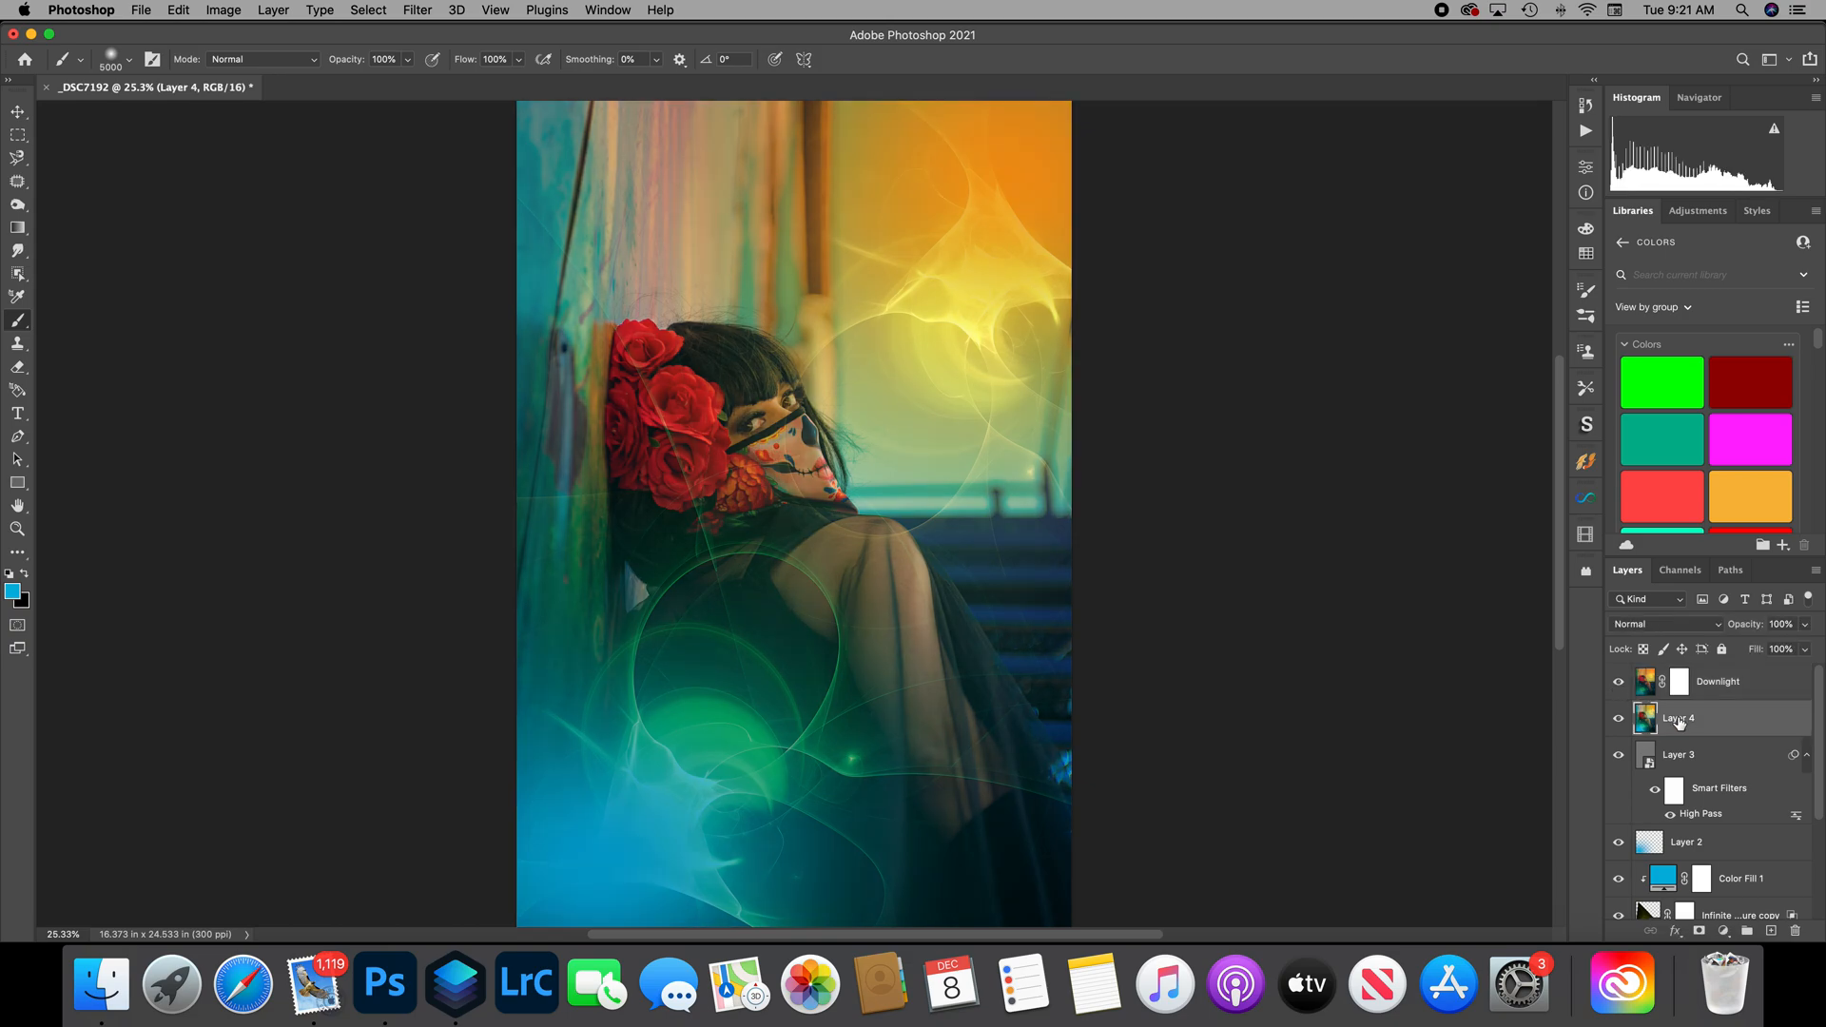
{"action": "left_click", "coordinate": [1619, 685]}
{"action": "left_click", "coordinate": [1619, 684]}
Raise the Downlight layer's opacity to 25% and toggle its visibility to compare the effect.
{"action": "left_click", "coordinate": [1732, 683]}
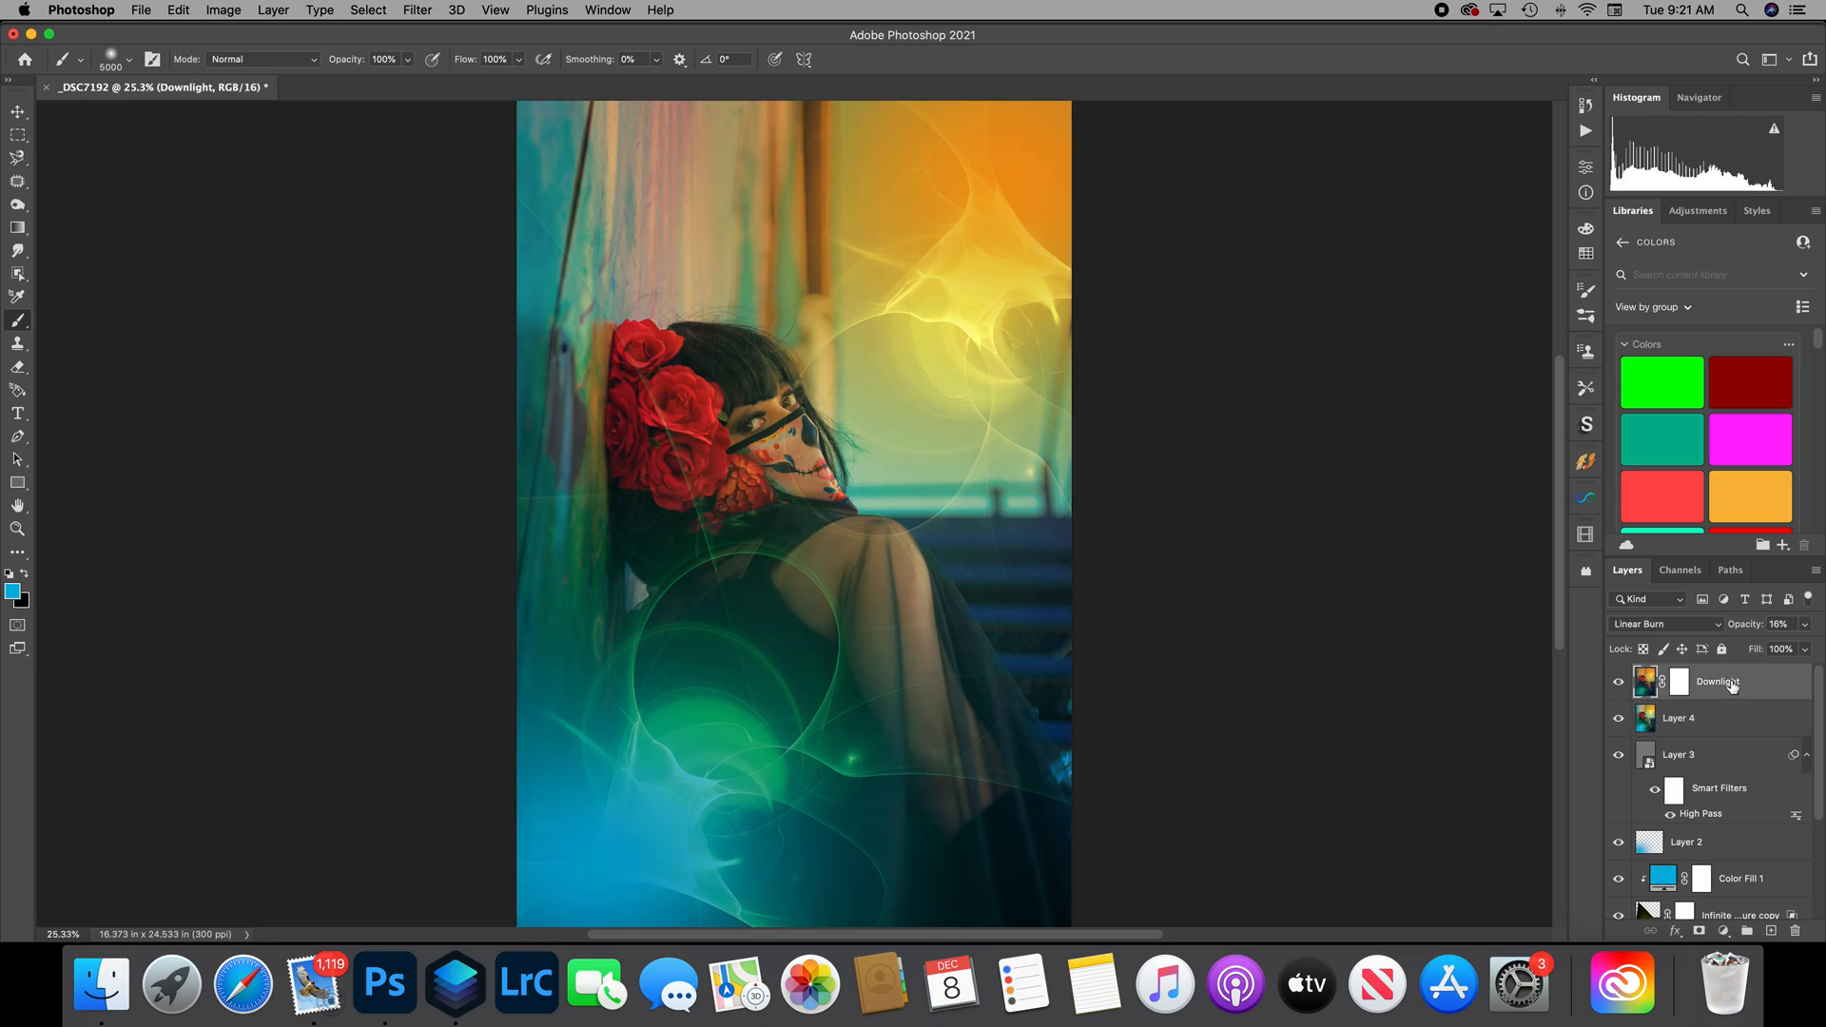
{"action": "left_click", "coordinate": [1806, 625]}
{"action": "left_click", "coordinate": [1619, 682]}
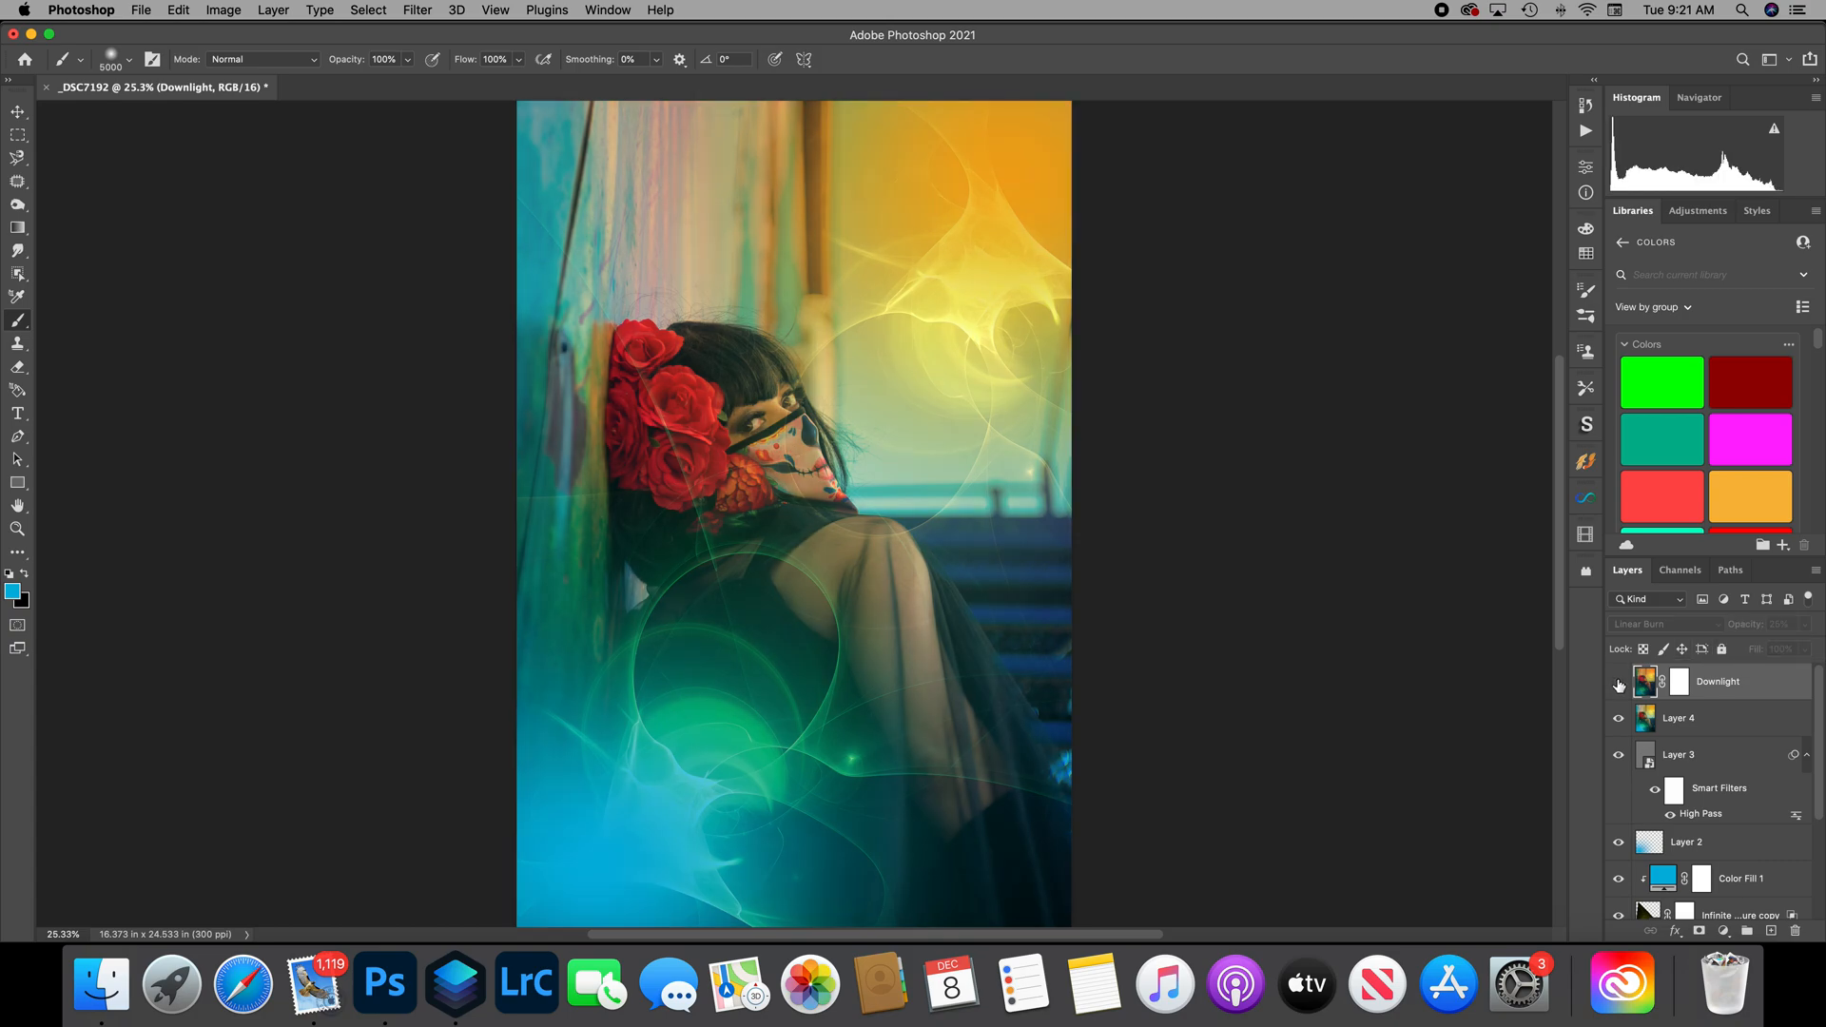
{"action": "left_click", "coordinate": [1619, 682]}
{"action": "left_click", "coordinate": [1619, 682]}
{"action": "left_click", "coordinate": [1619, 682]}
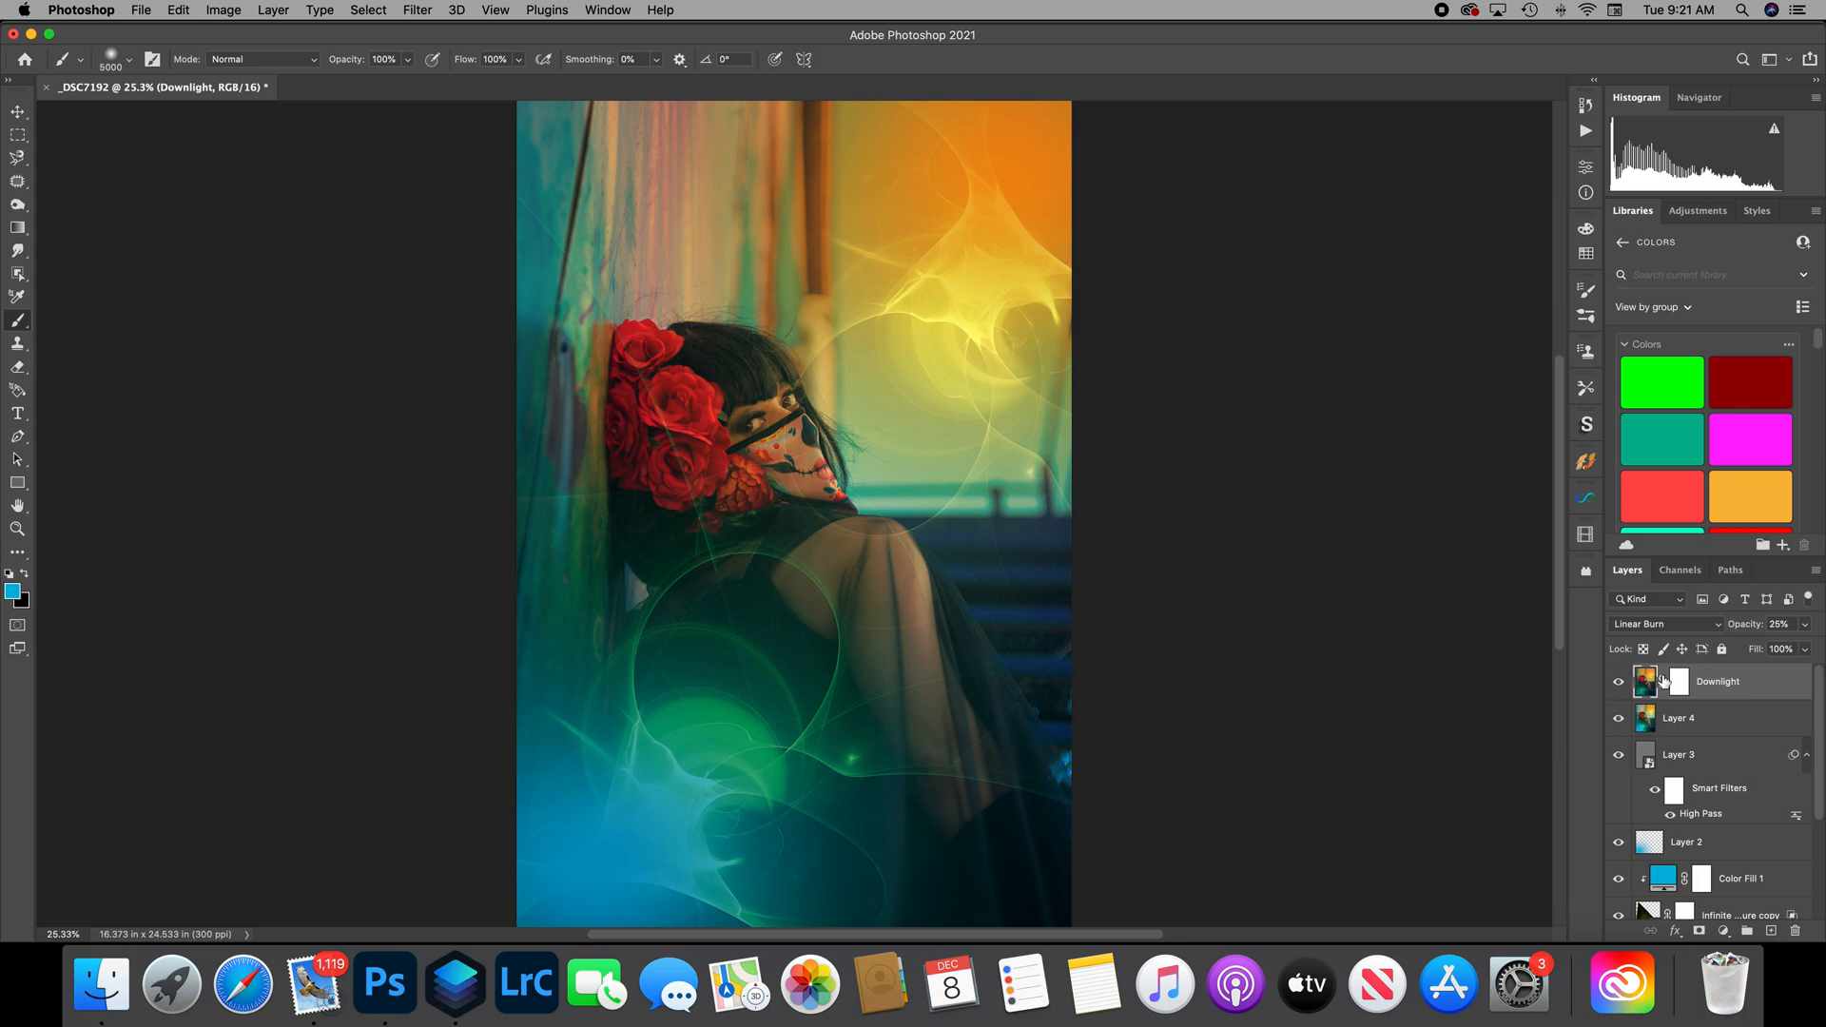
Try the Downlight layer at 47% opacity, settle on 40%, and compare it hidden and shown.
{"action": "left_click", "coordinate": [1804, 625]}
{"action": "left_click", "coordinate": [1771, 647]}
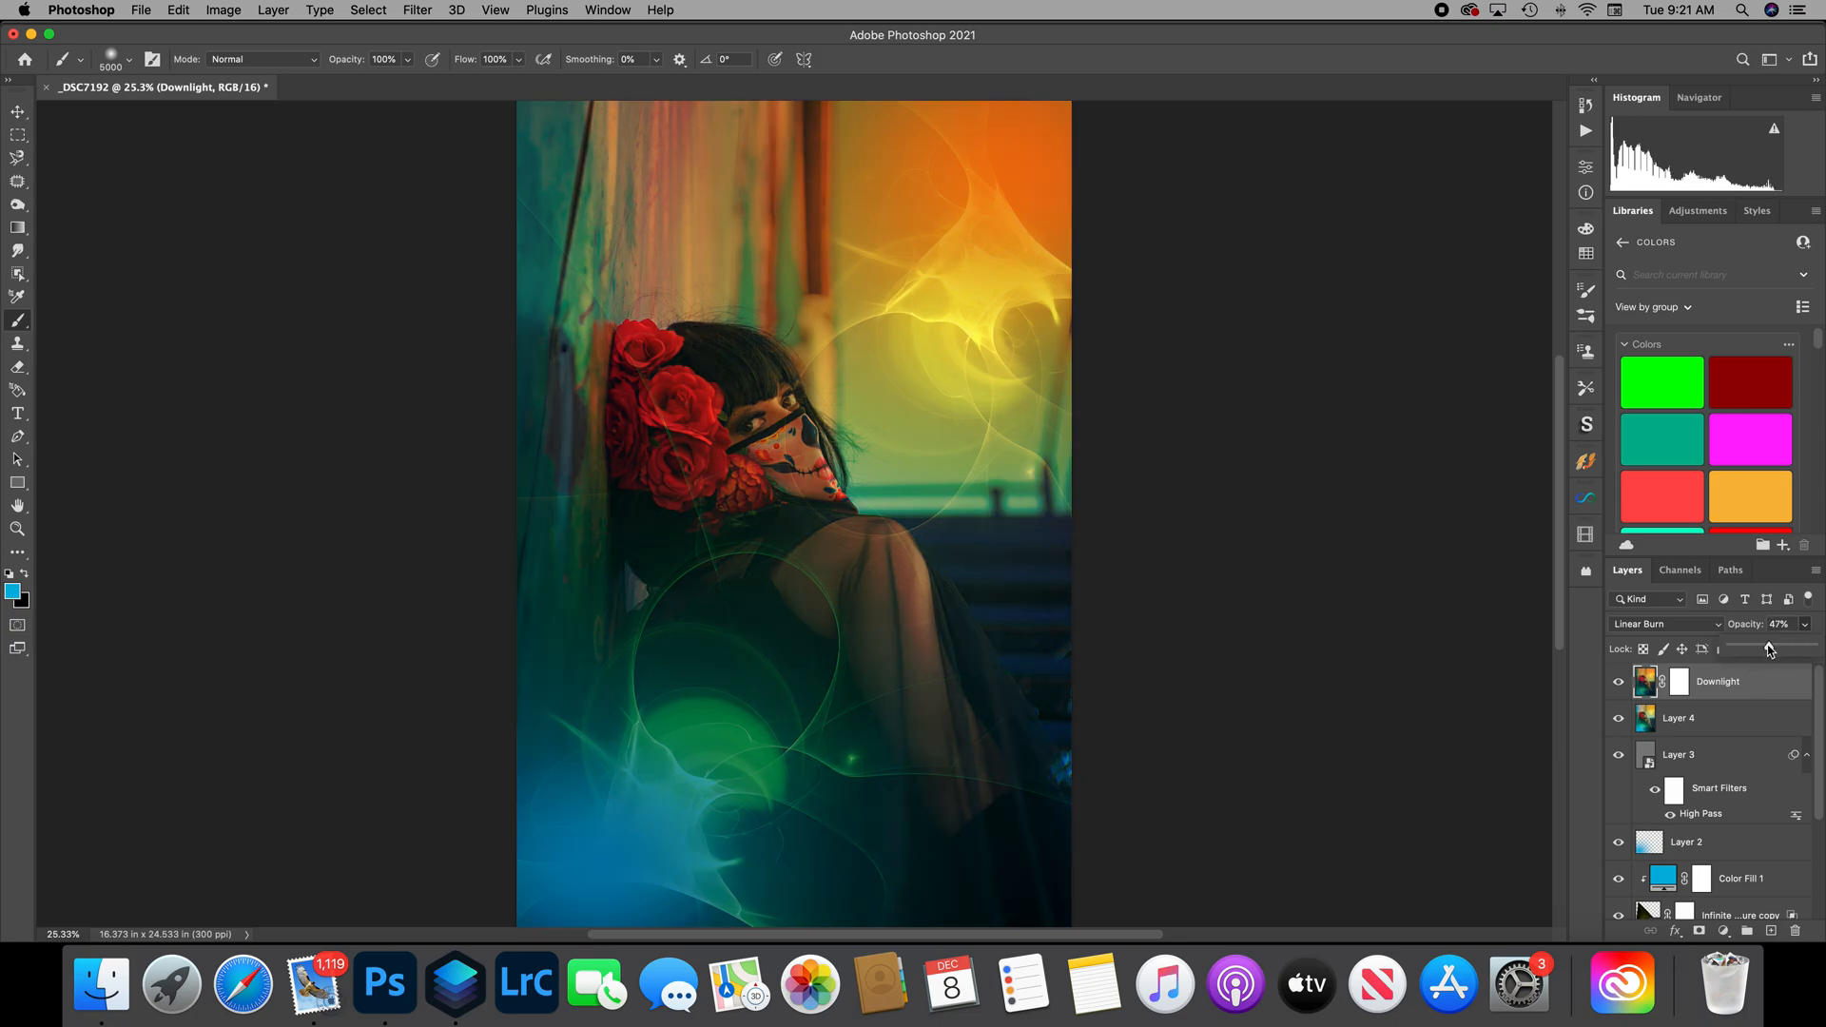
{"action": "left_click_drag", "start_coordinate": [1768, 649], "coordinate": [1763, 649]}
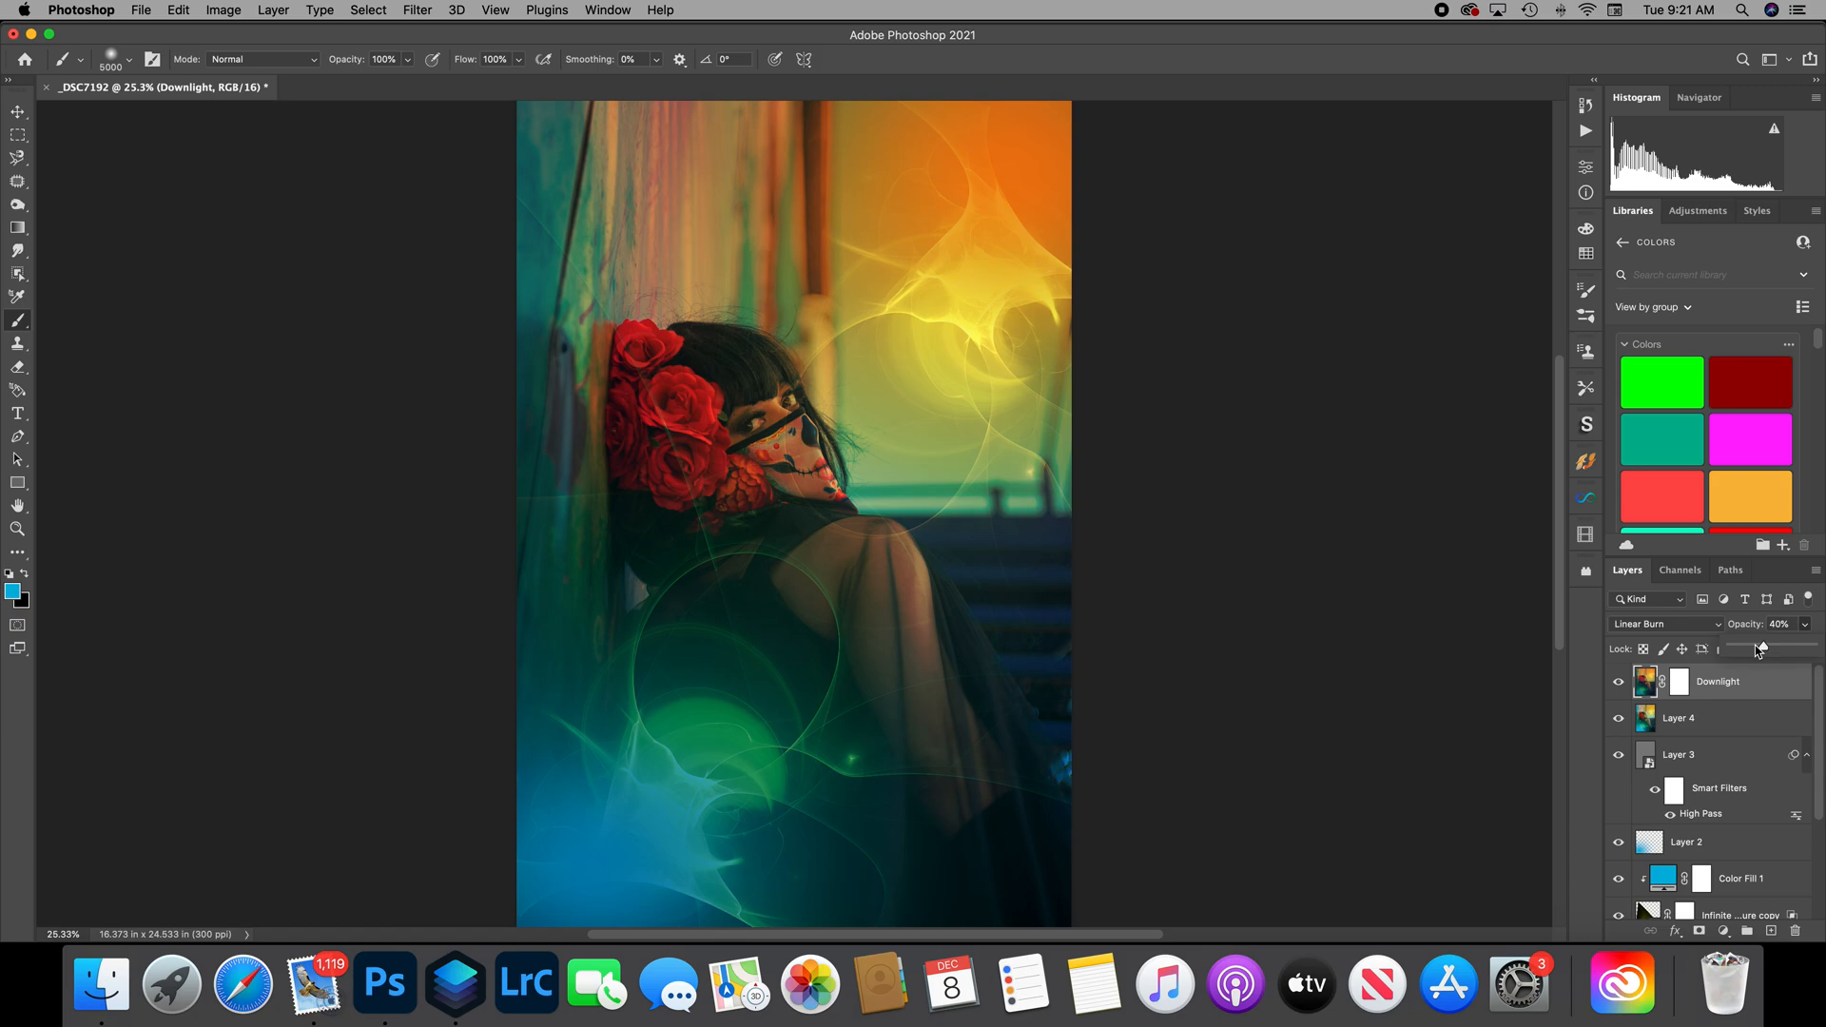
{"action": "left_click", "coordinate": [1619, 682]}
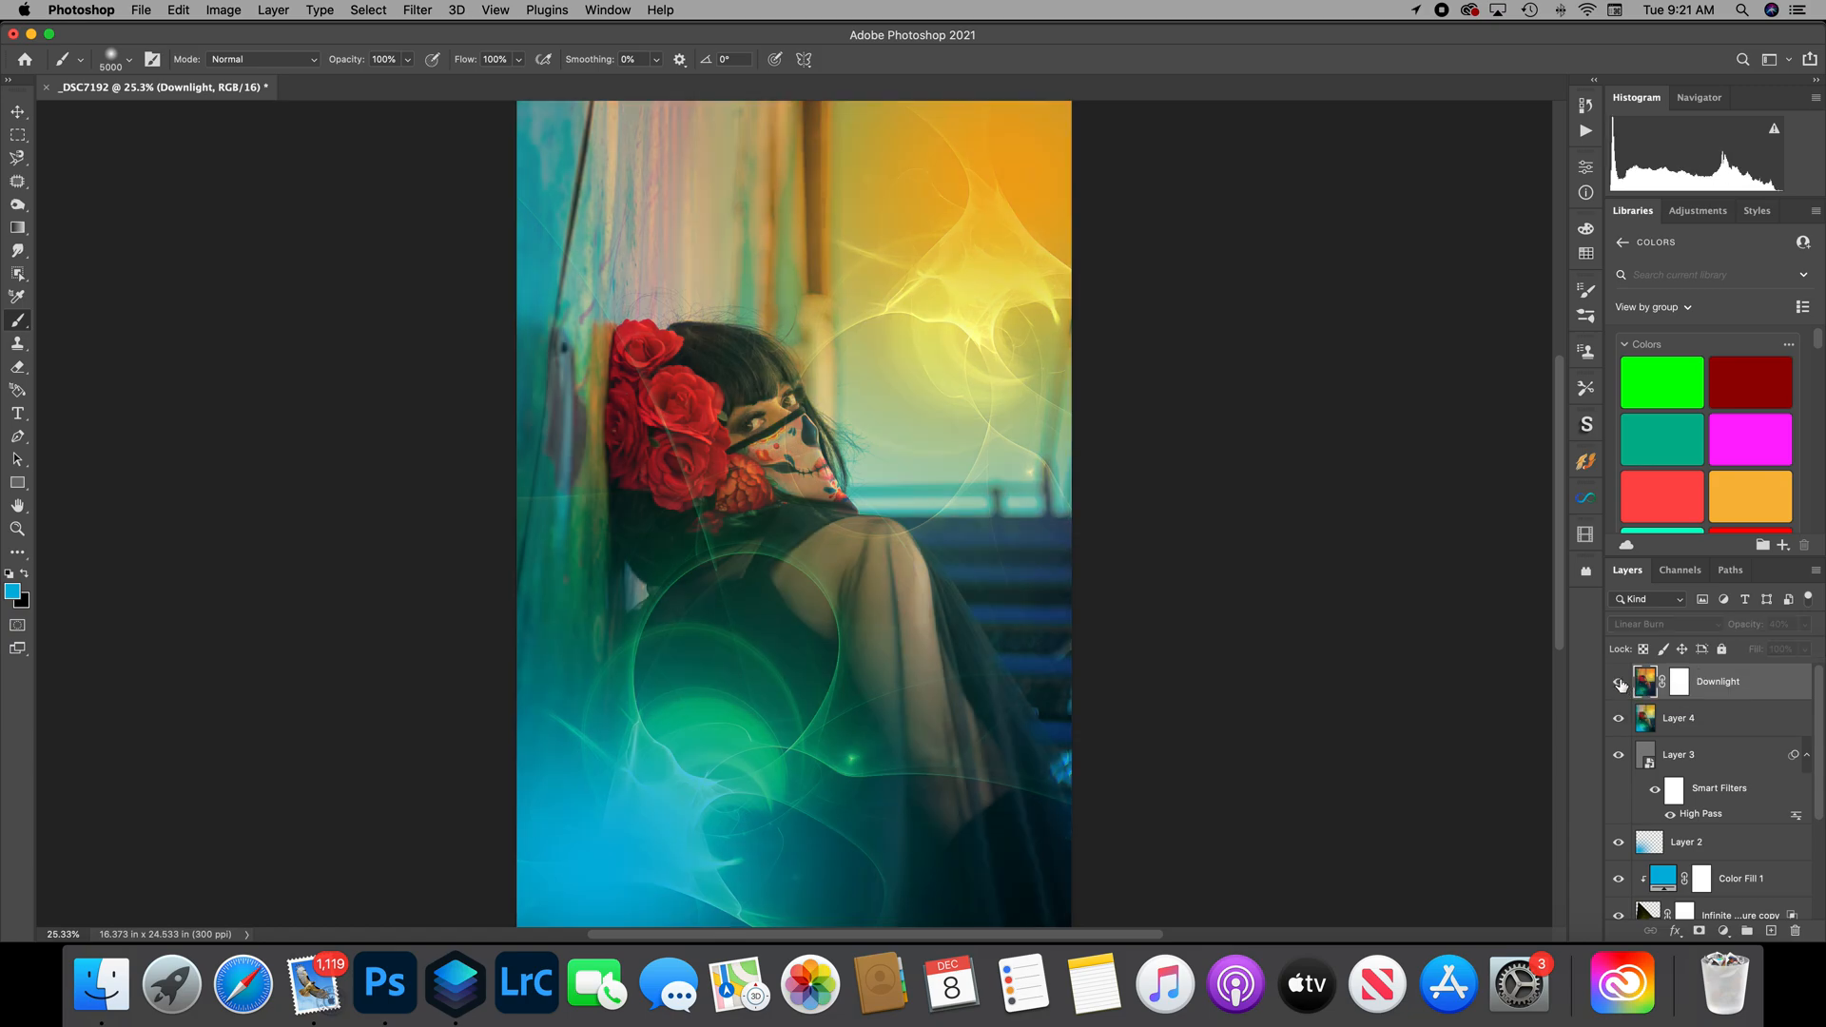
{"action": "left_click", "coordinate": [1620, 683]}
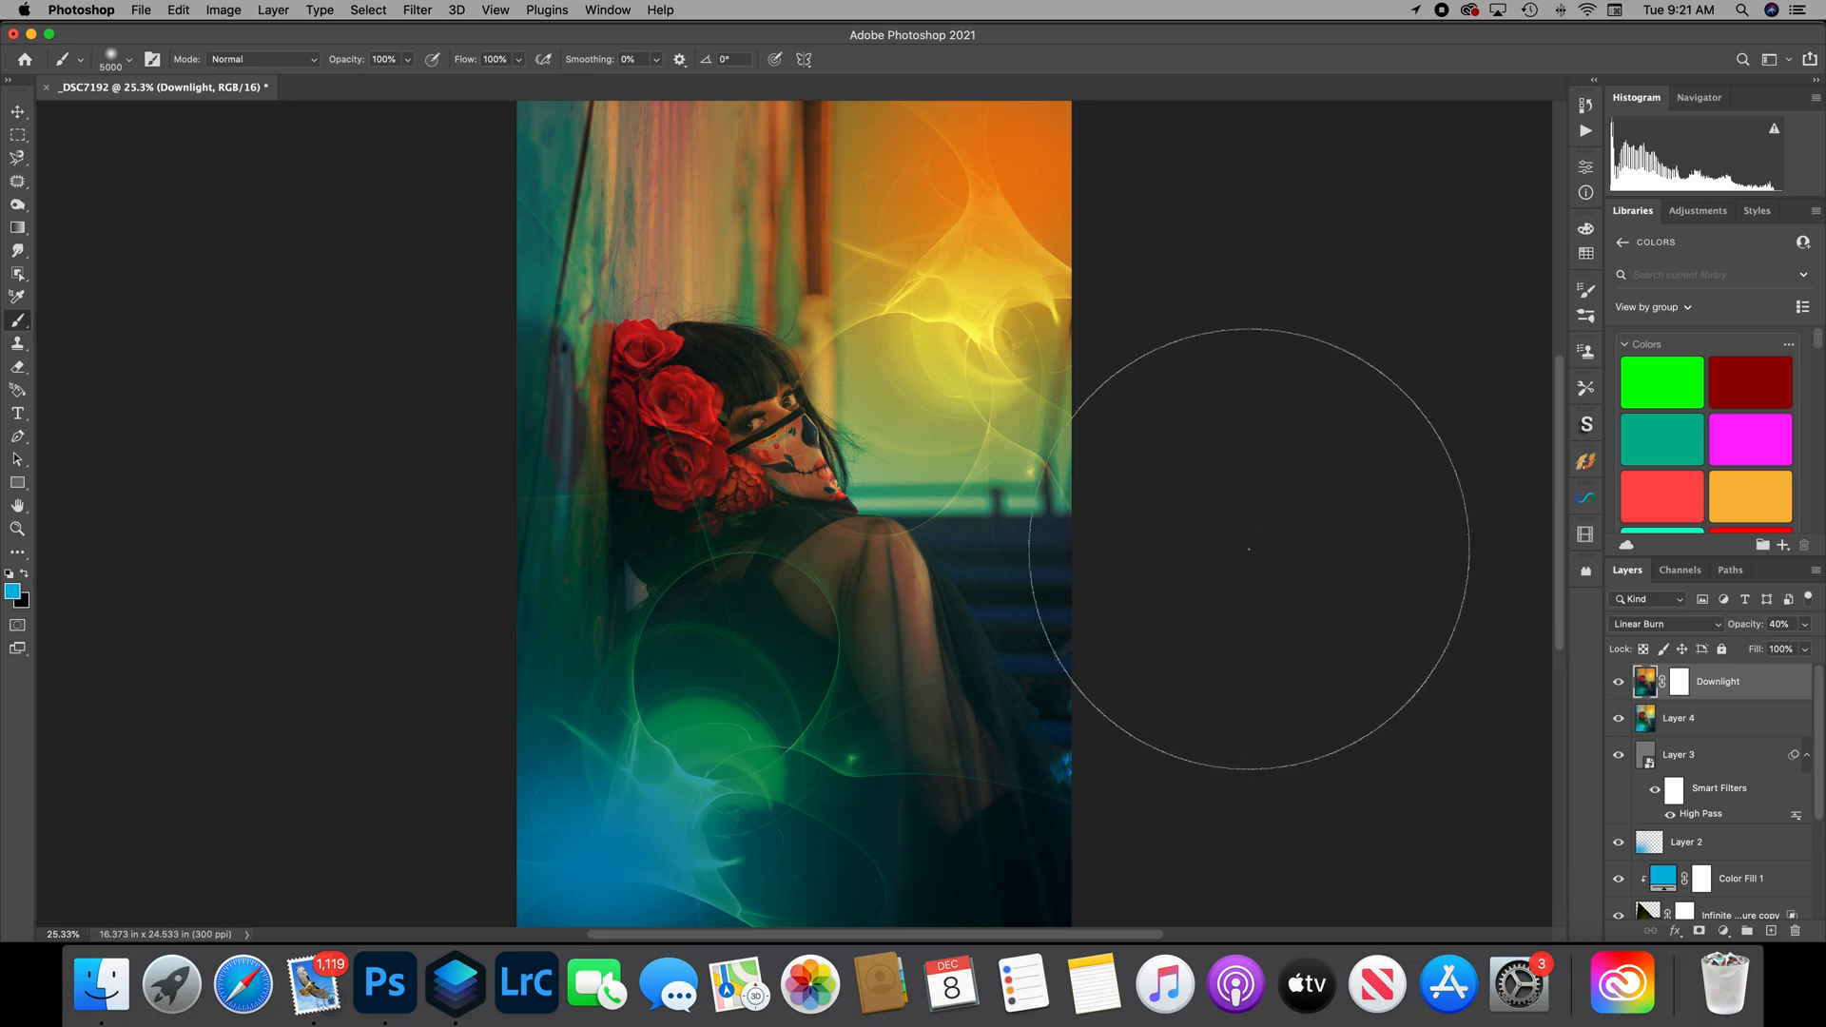
Return the Downlight layer to Normal blending at 100% opacity.
{"action": "left_click", "coordinate": [1710, 628]}
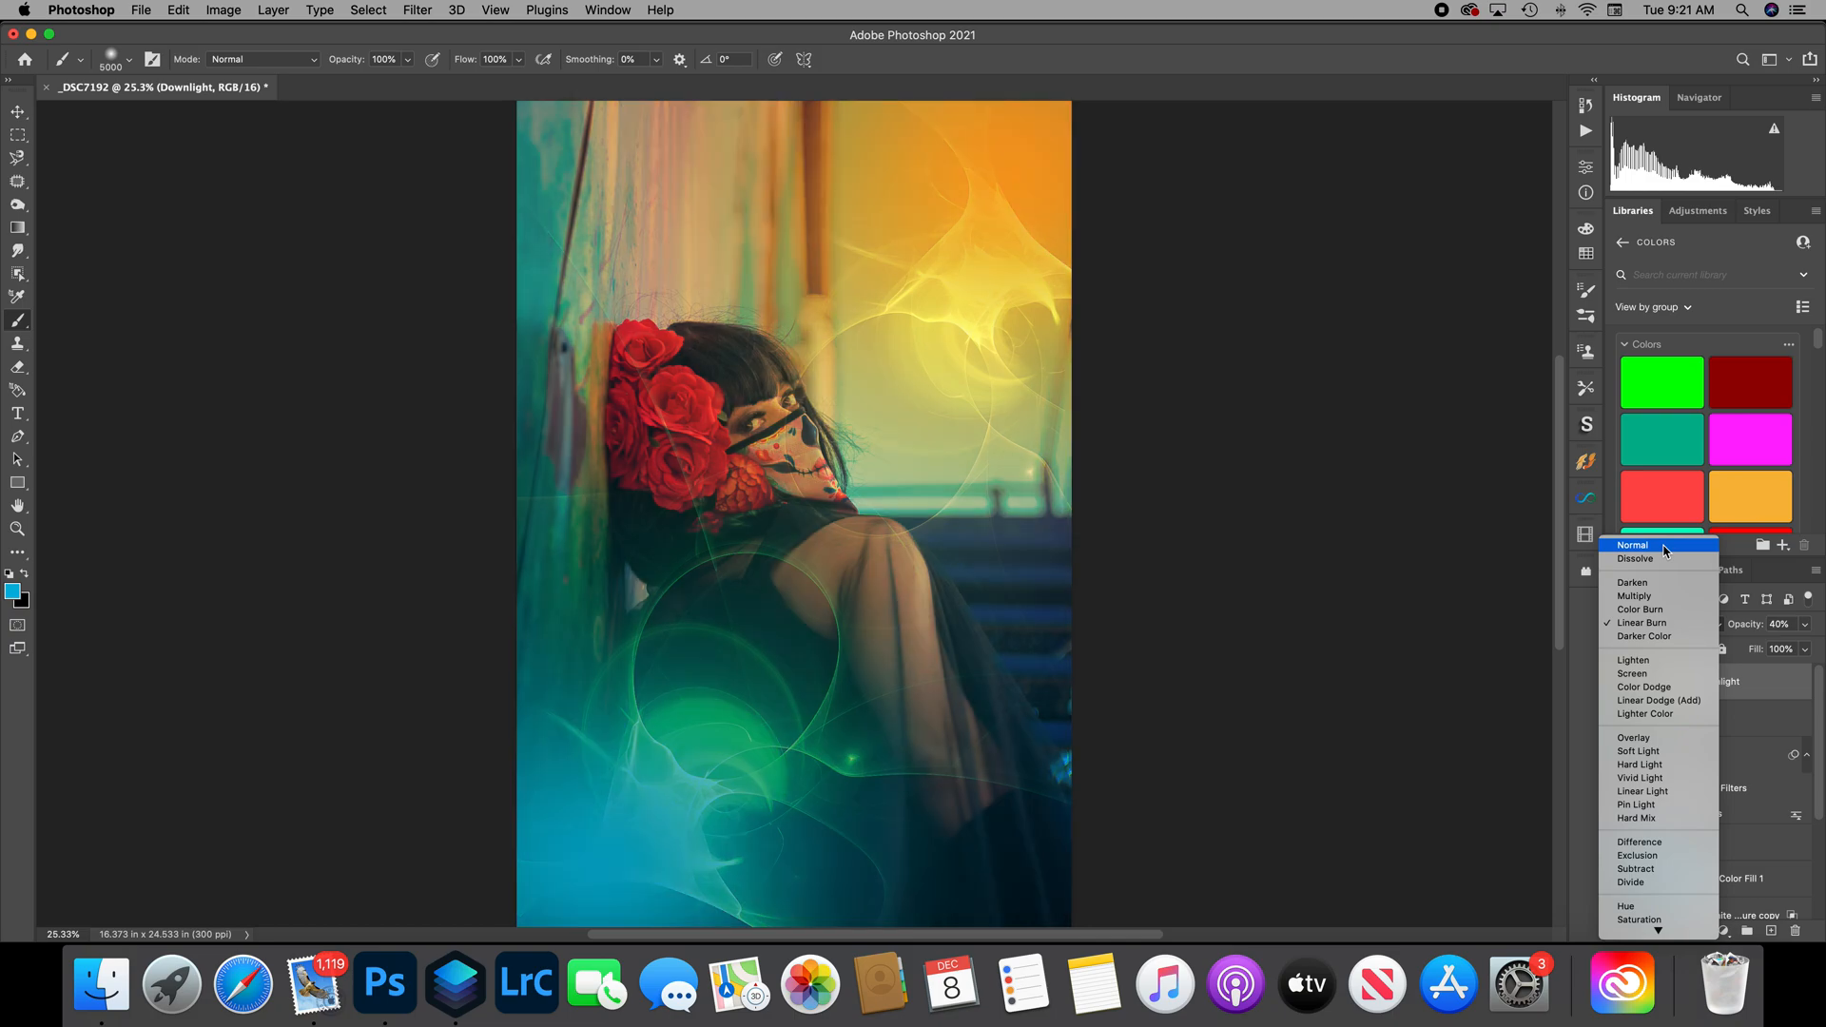
{"action": "left_click", "coordinate": [1664, 551]}
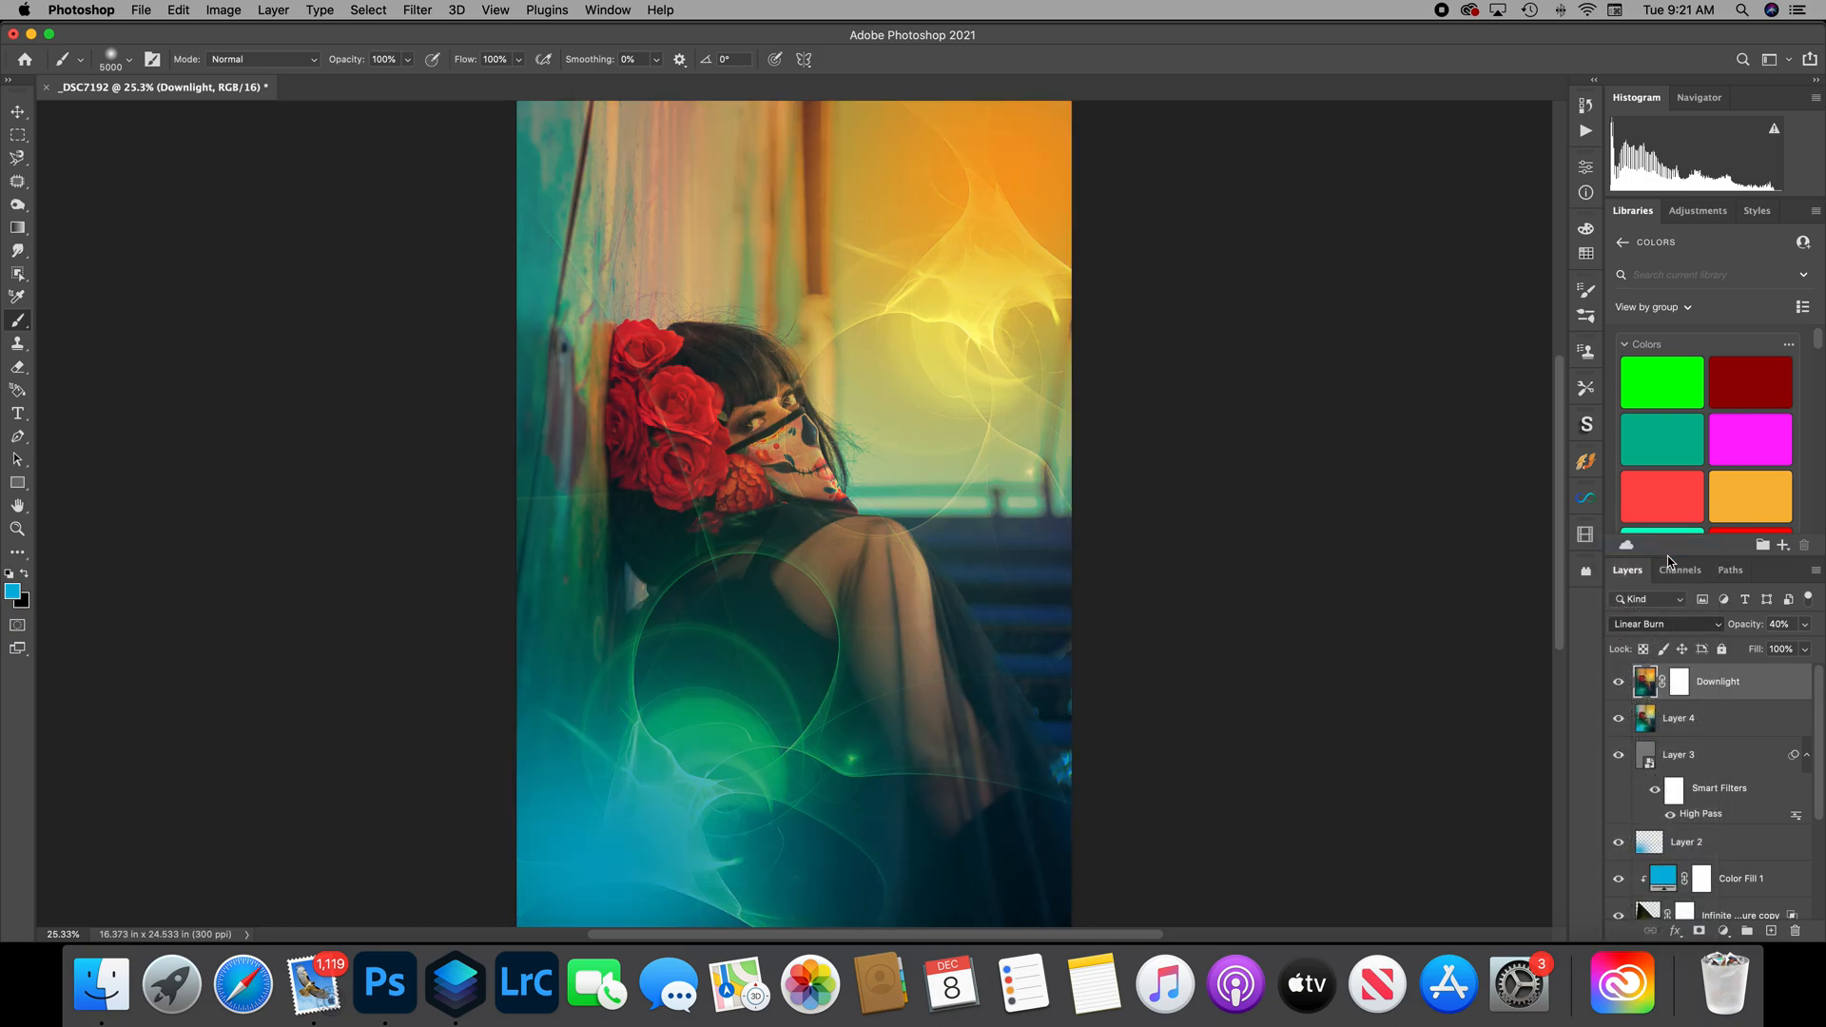
{"action": "left_click", "coordinate": [1805, 625]}
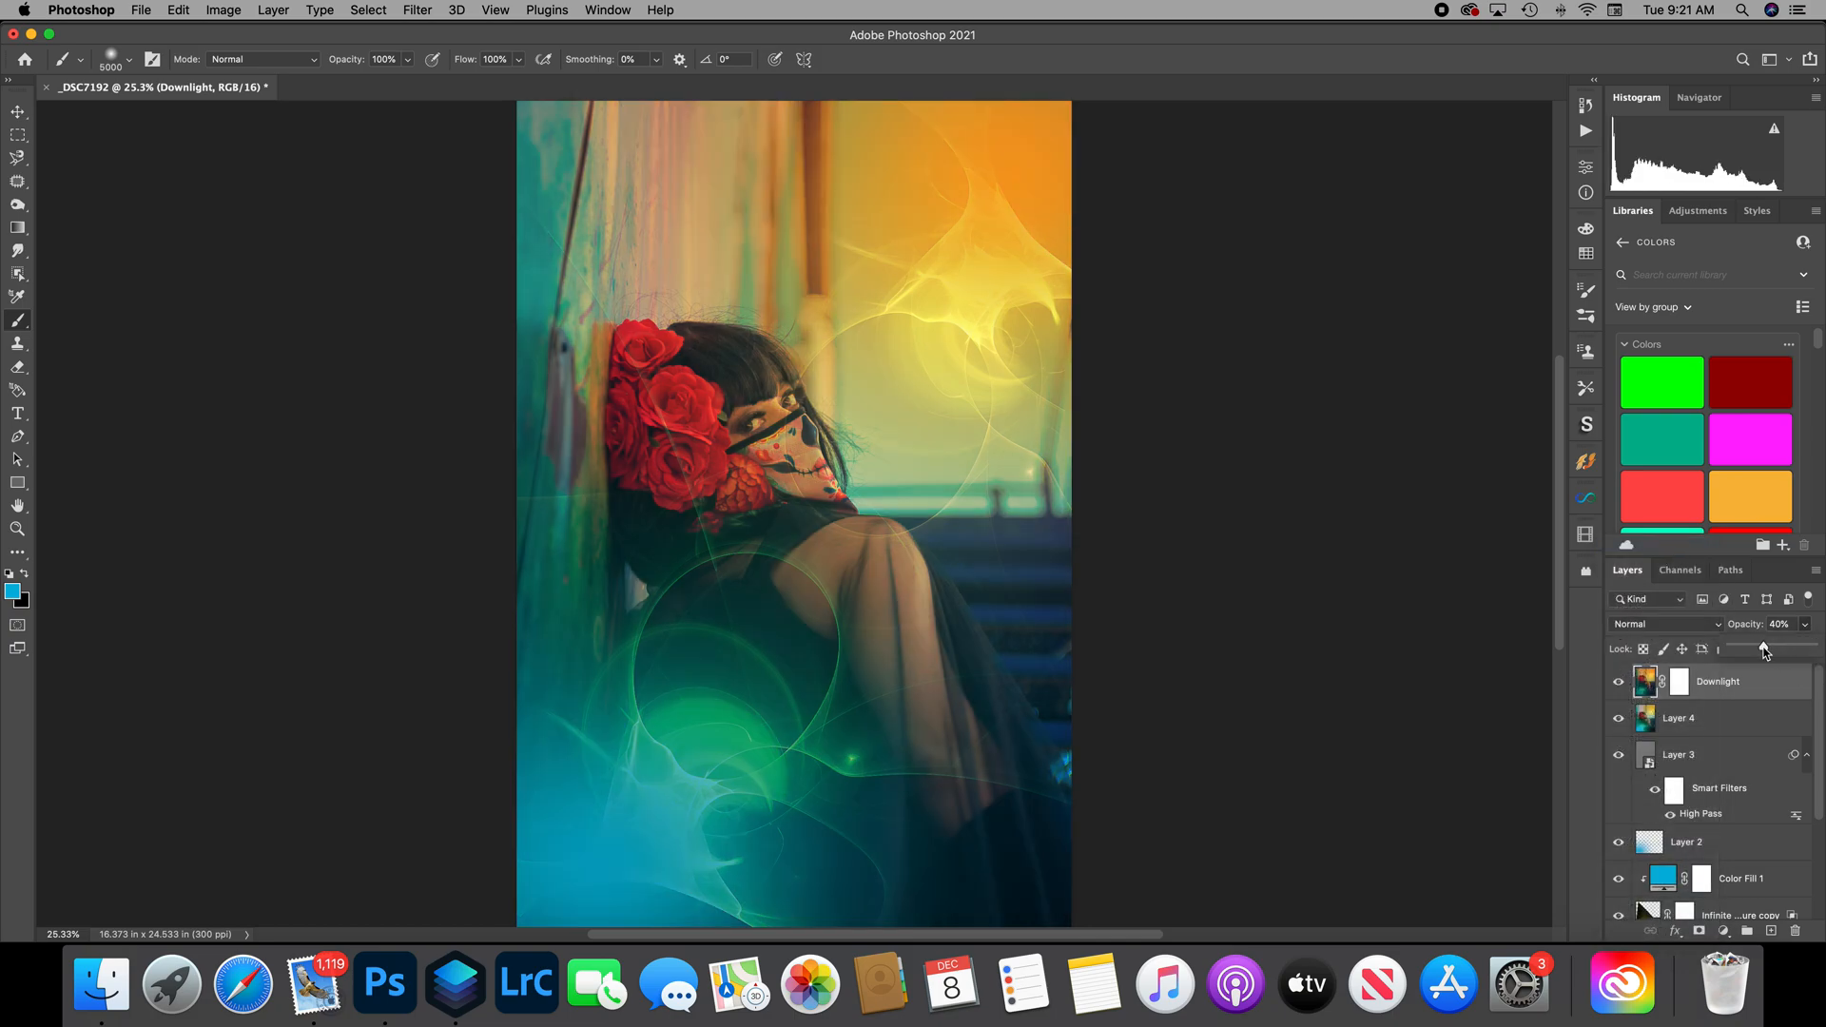
{"action": "left_click_drag", "start_coordinate": [1764, 647], "coordinate": [1817, 647]}
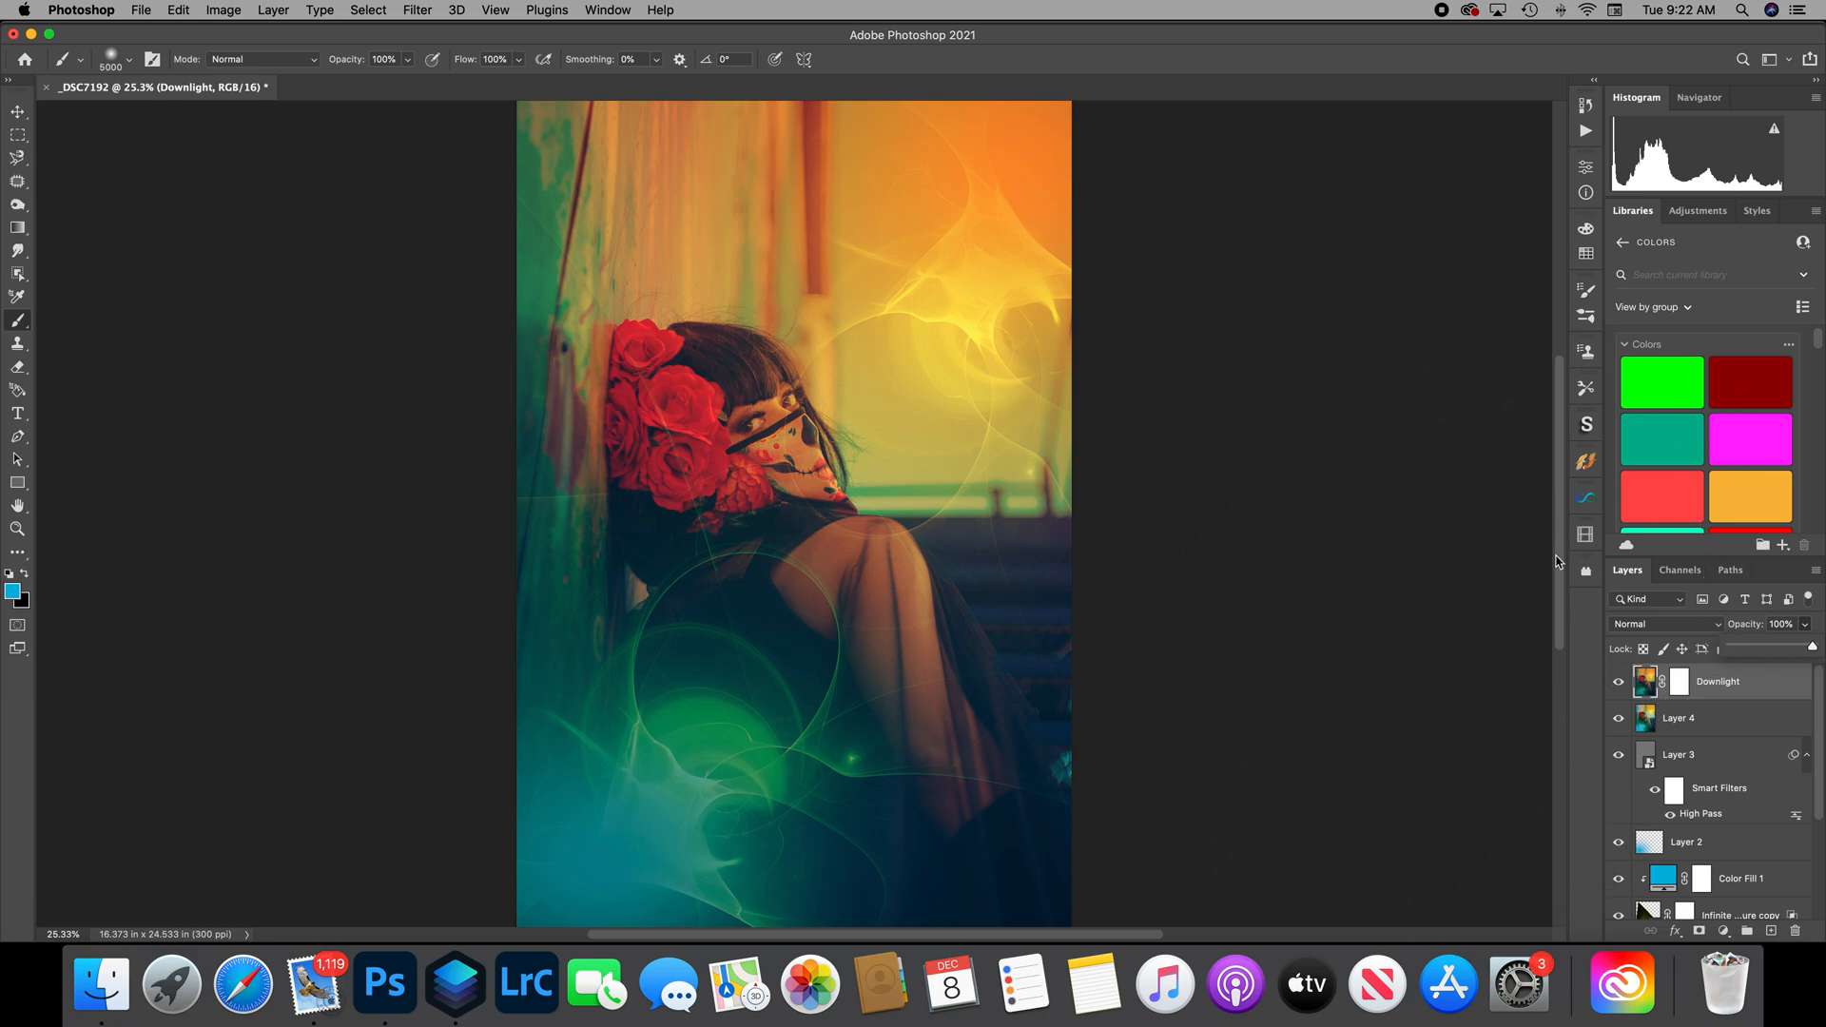
Hide the Downlight layer and apply Beautify's Color shade to Layer 4.
{"action": "left_click", "coordinate": [1619, 683]}
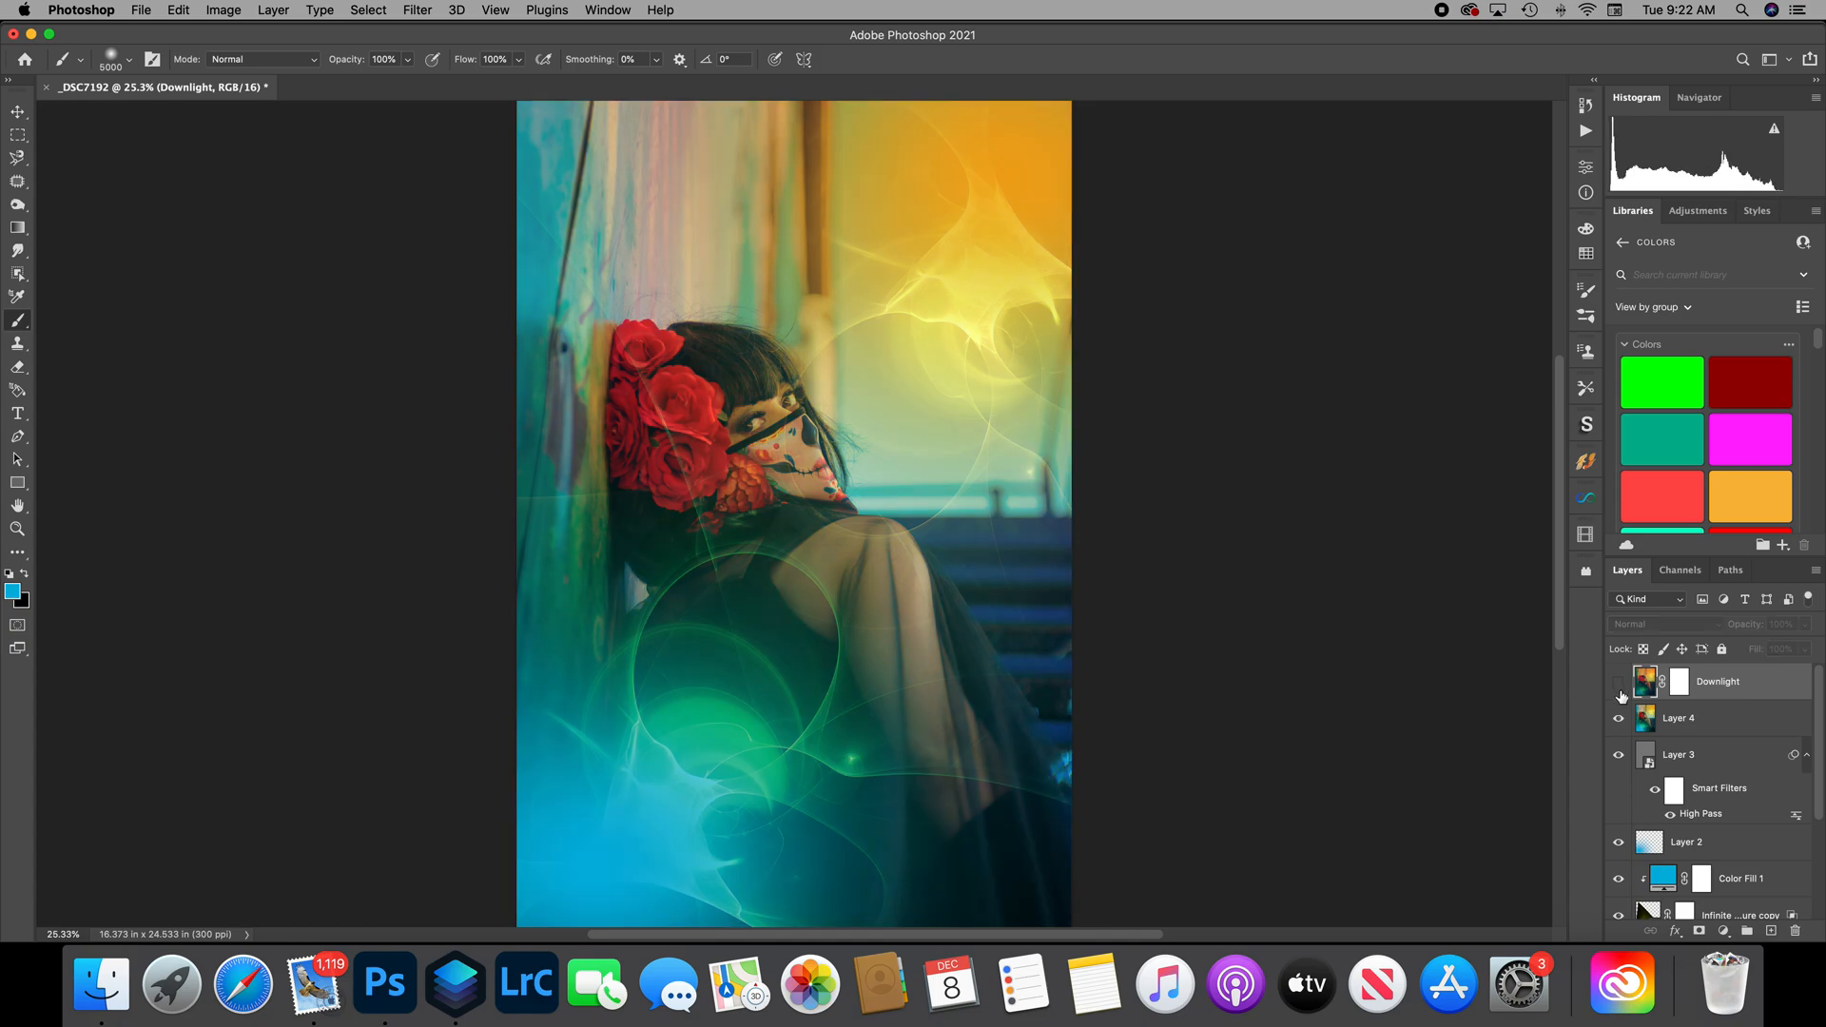
{"action": "left_click", "coordinate": [1694, 723]}
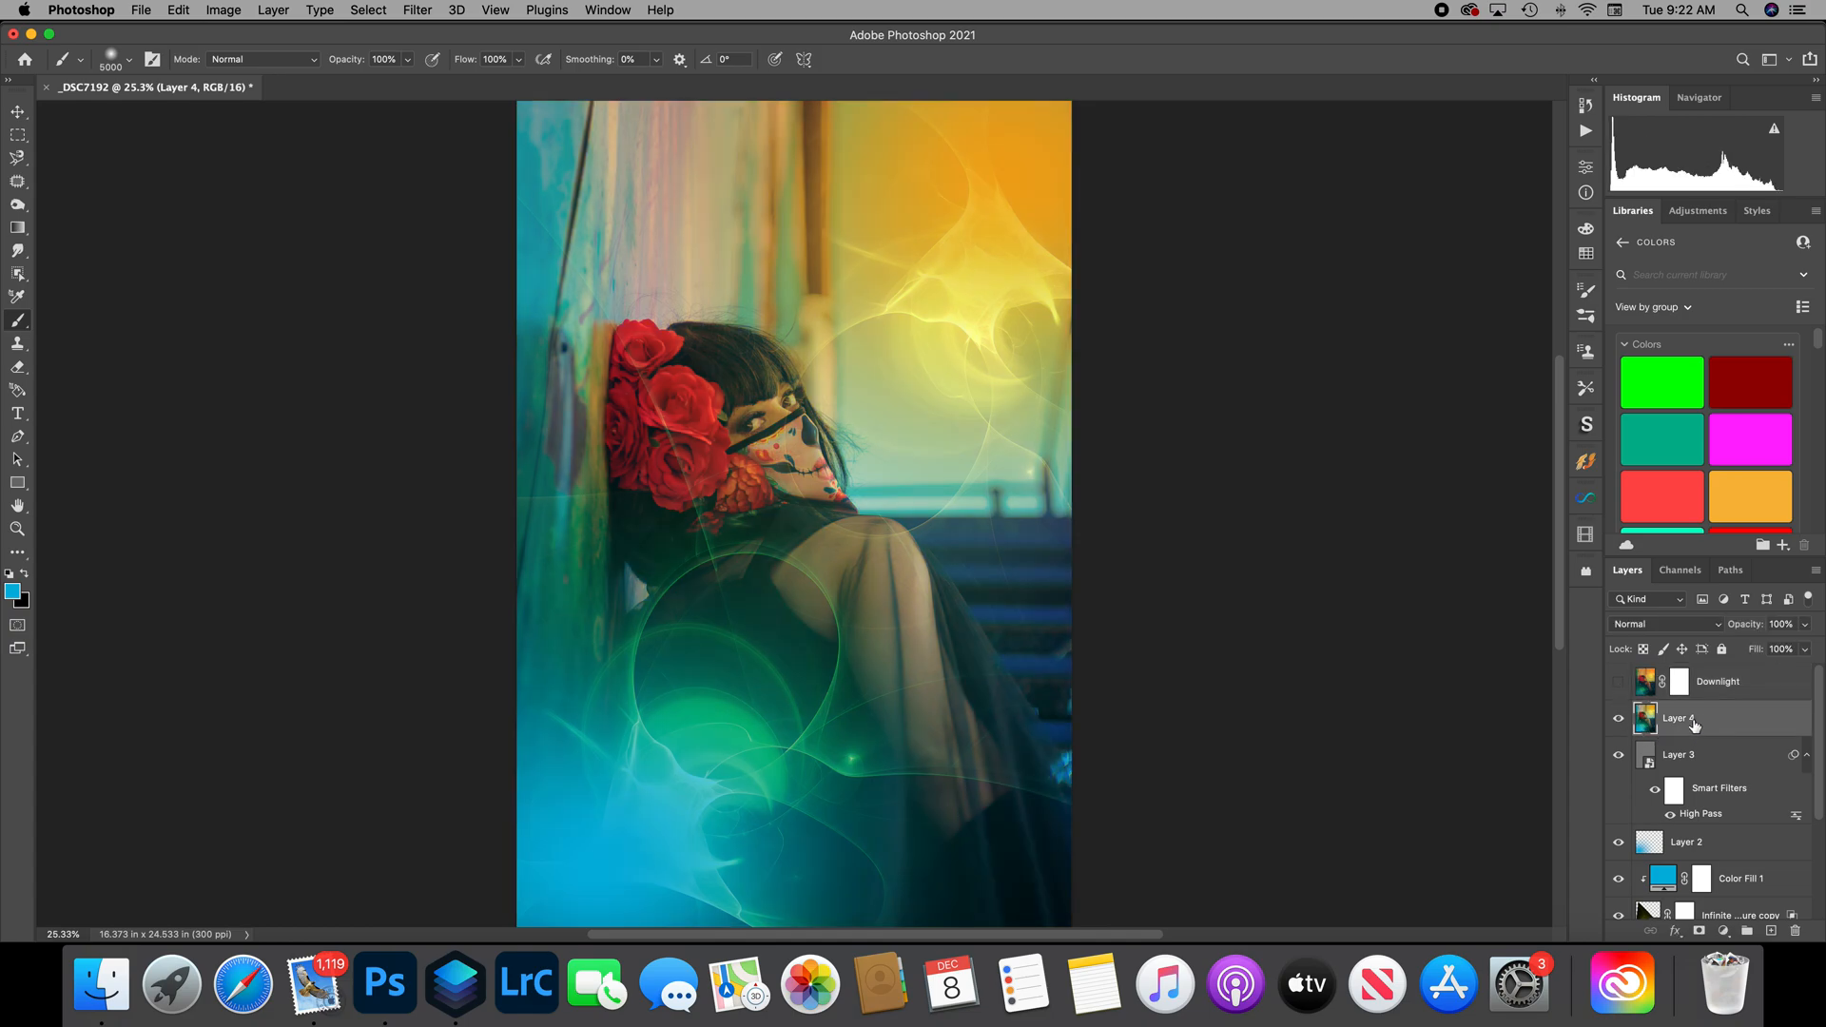
{"action": "left_click", "coordinate": [1585, 463]}
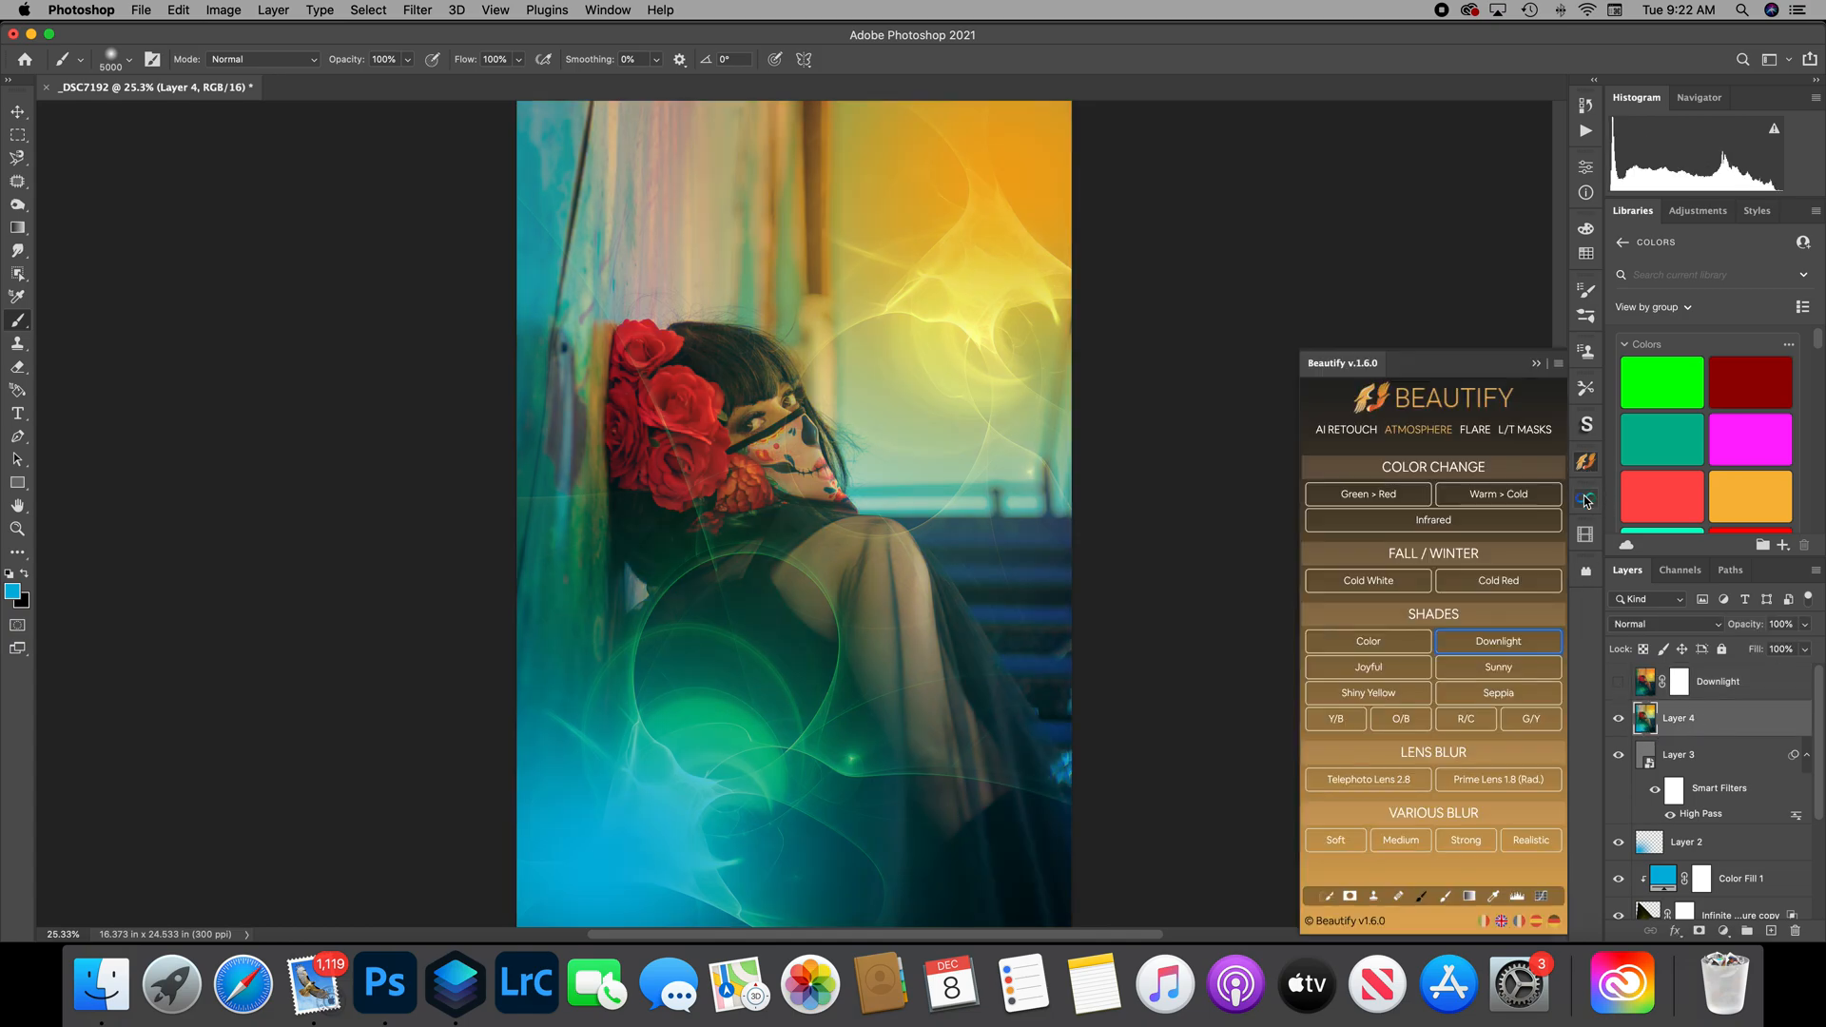
{"action": "left_click", "coordinate": [1390, 644]}
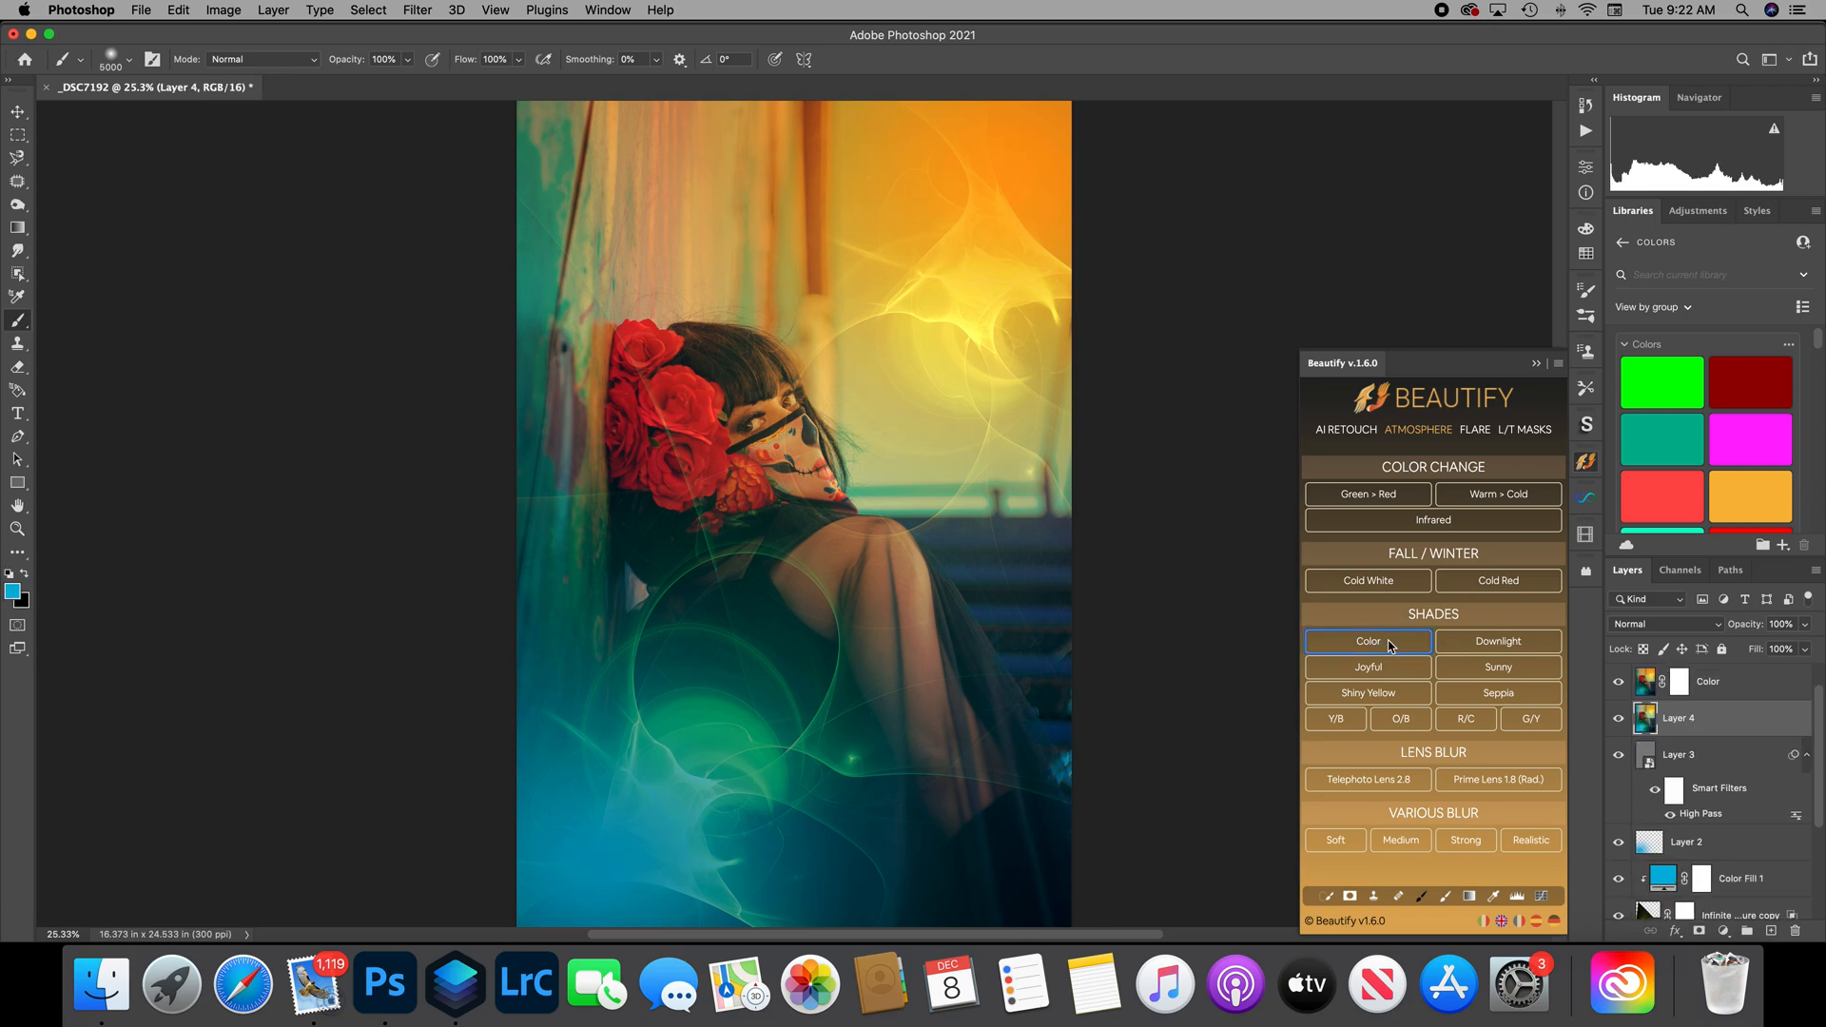
{"action": "left_click", "coordinate": [1537, 364]}
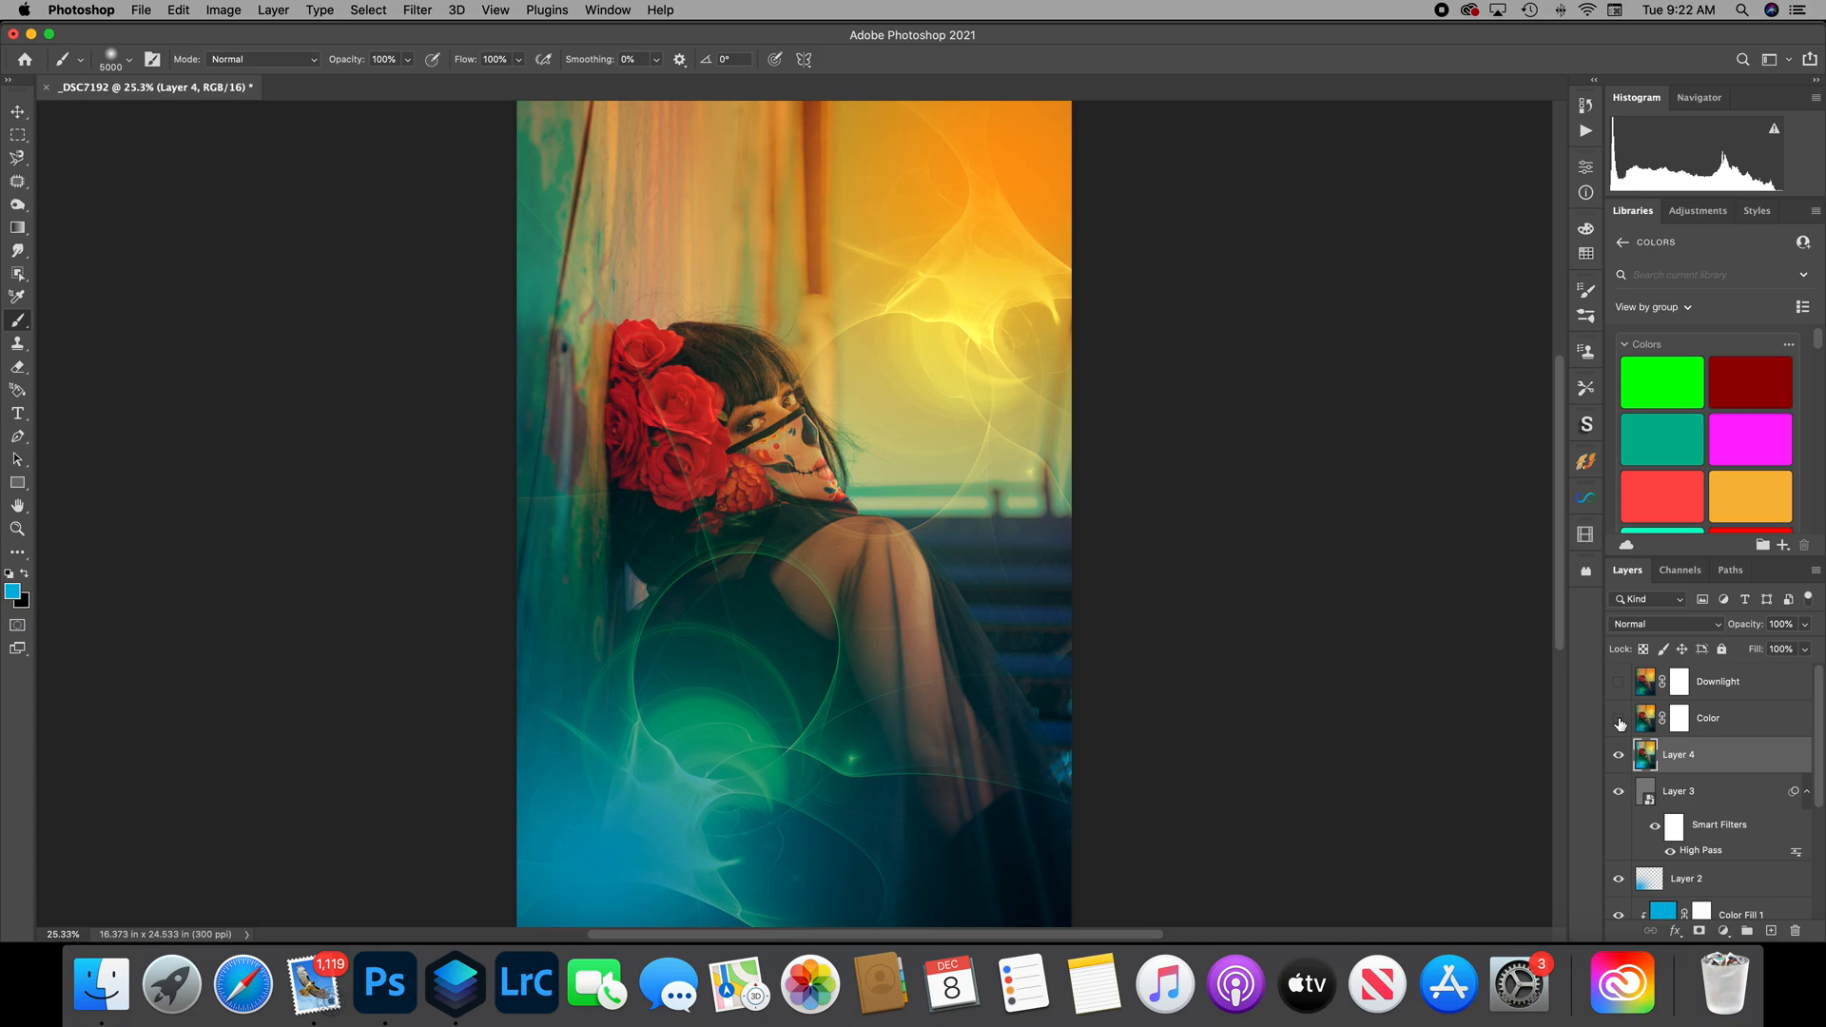
Compare the Color and Downlight shades by toggling their layers, ending with Color hidden and Downlight shown.
{"action": "left_click", "coordinate": [1619, 720]}
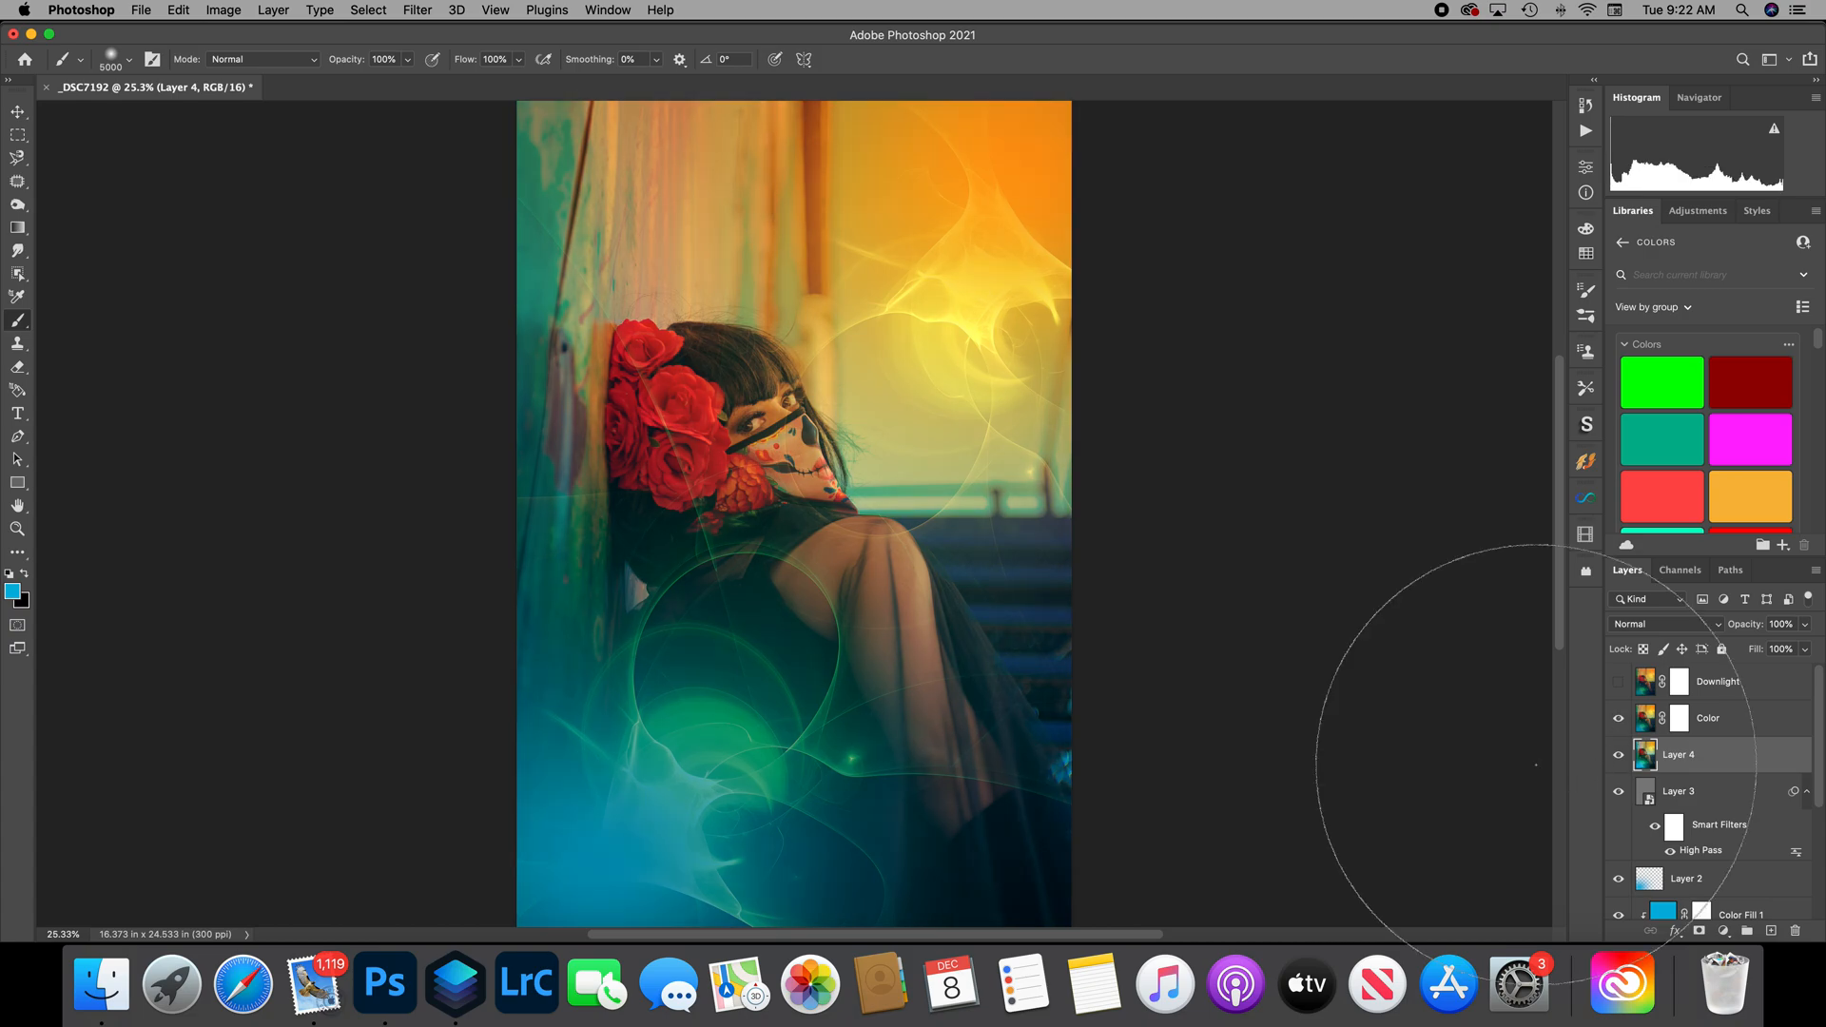
{"action": "left_click", "coordinate": [1619, 720]}
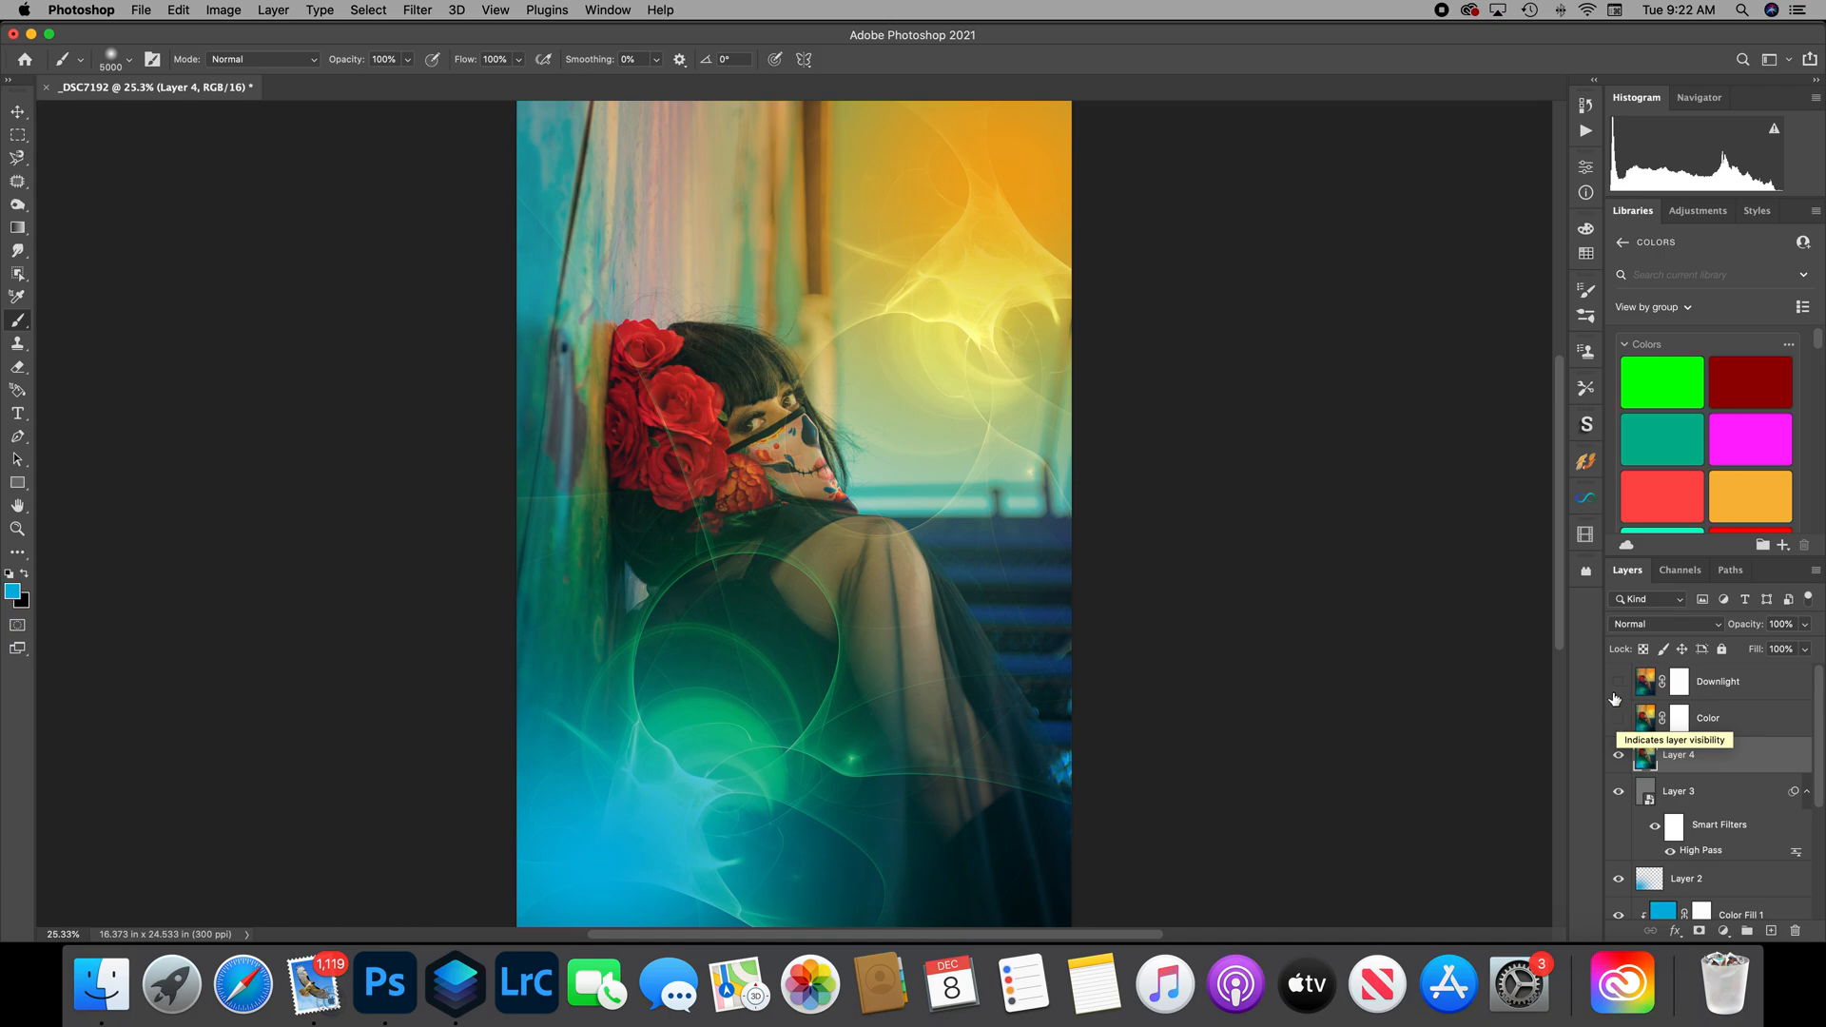
{"action": "left_click", "coordinate": [1617, 685]}
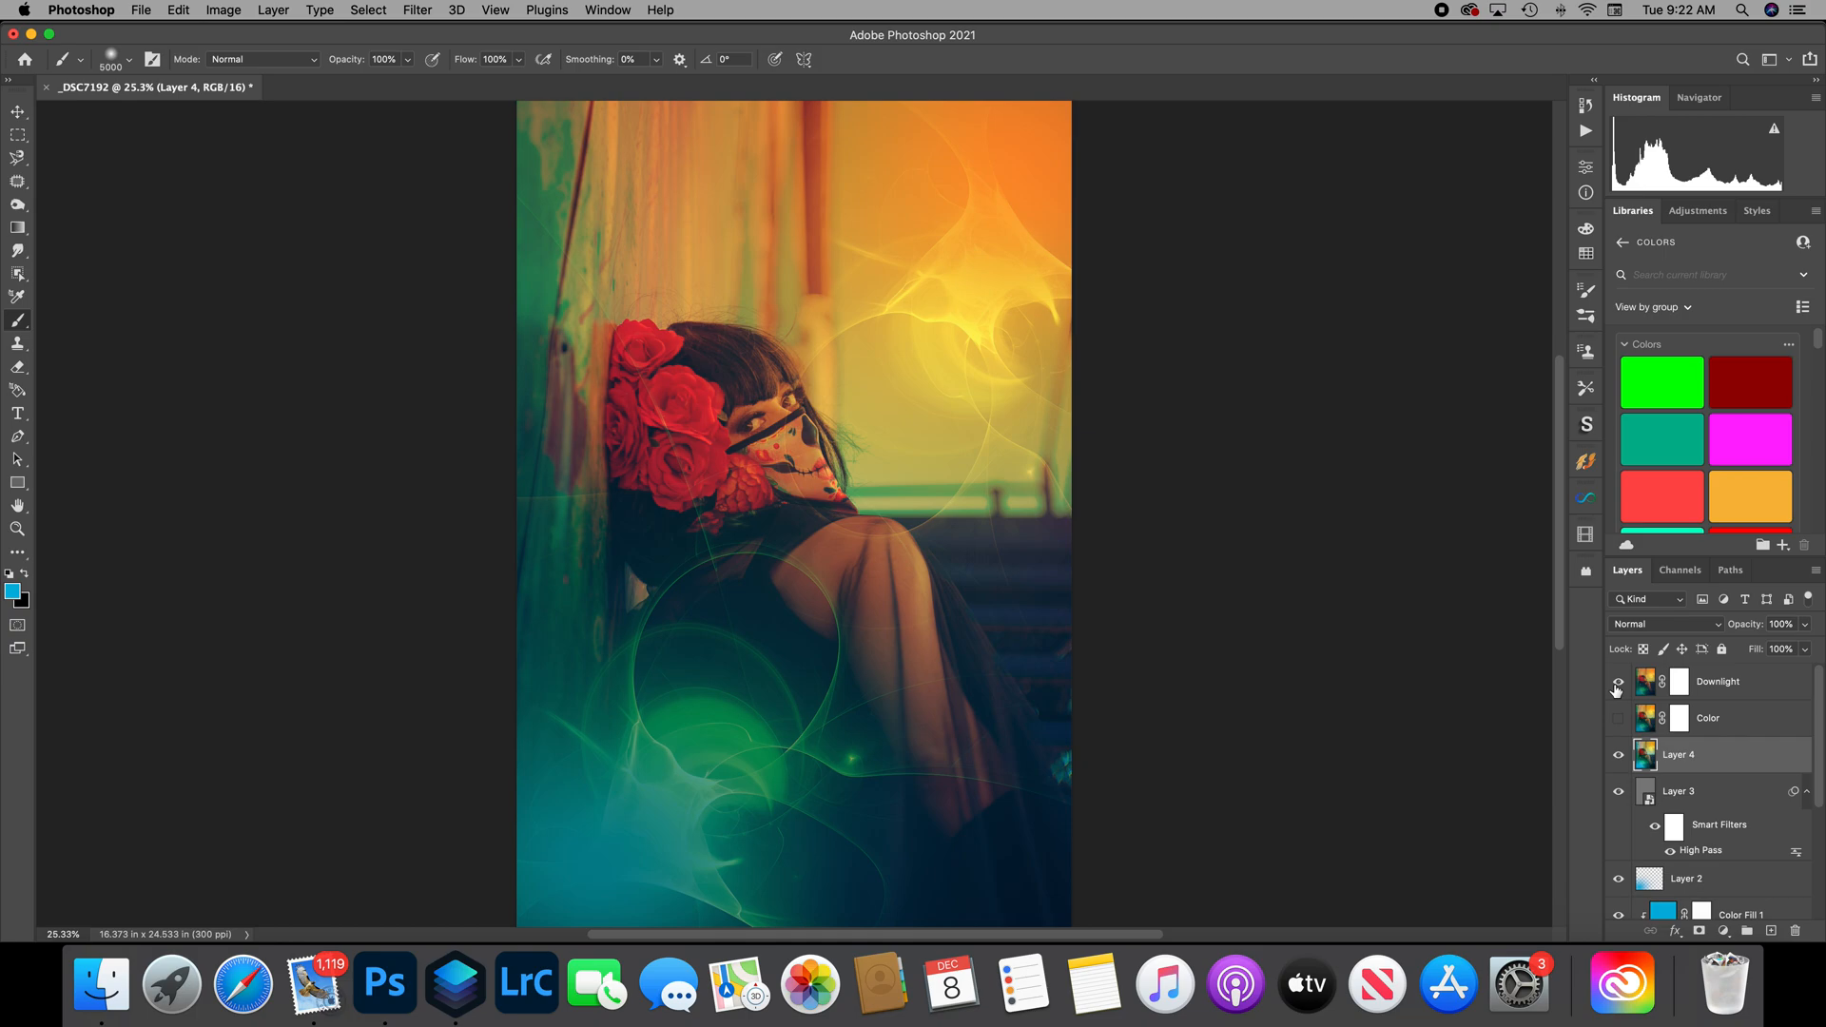
{"action": "left_click", "coordinate": [1617, 687]}
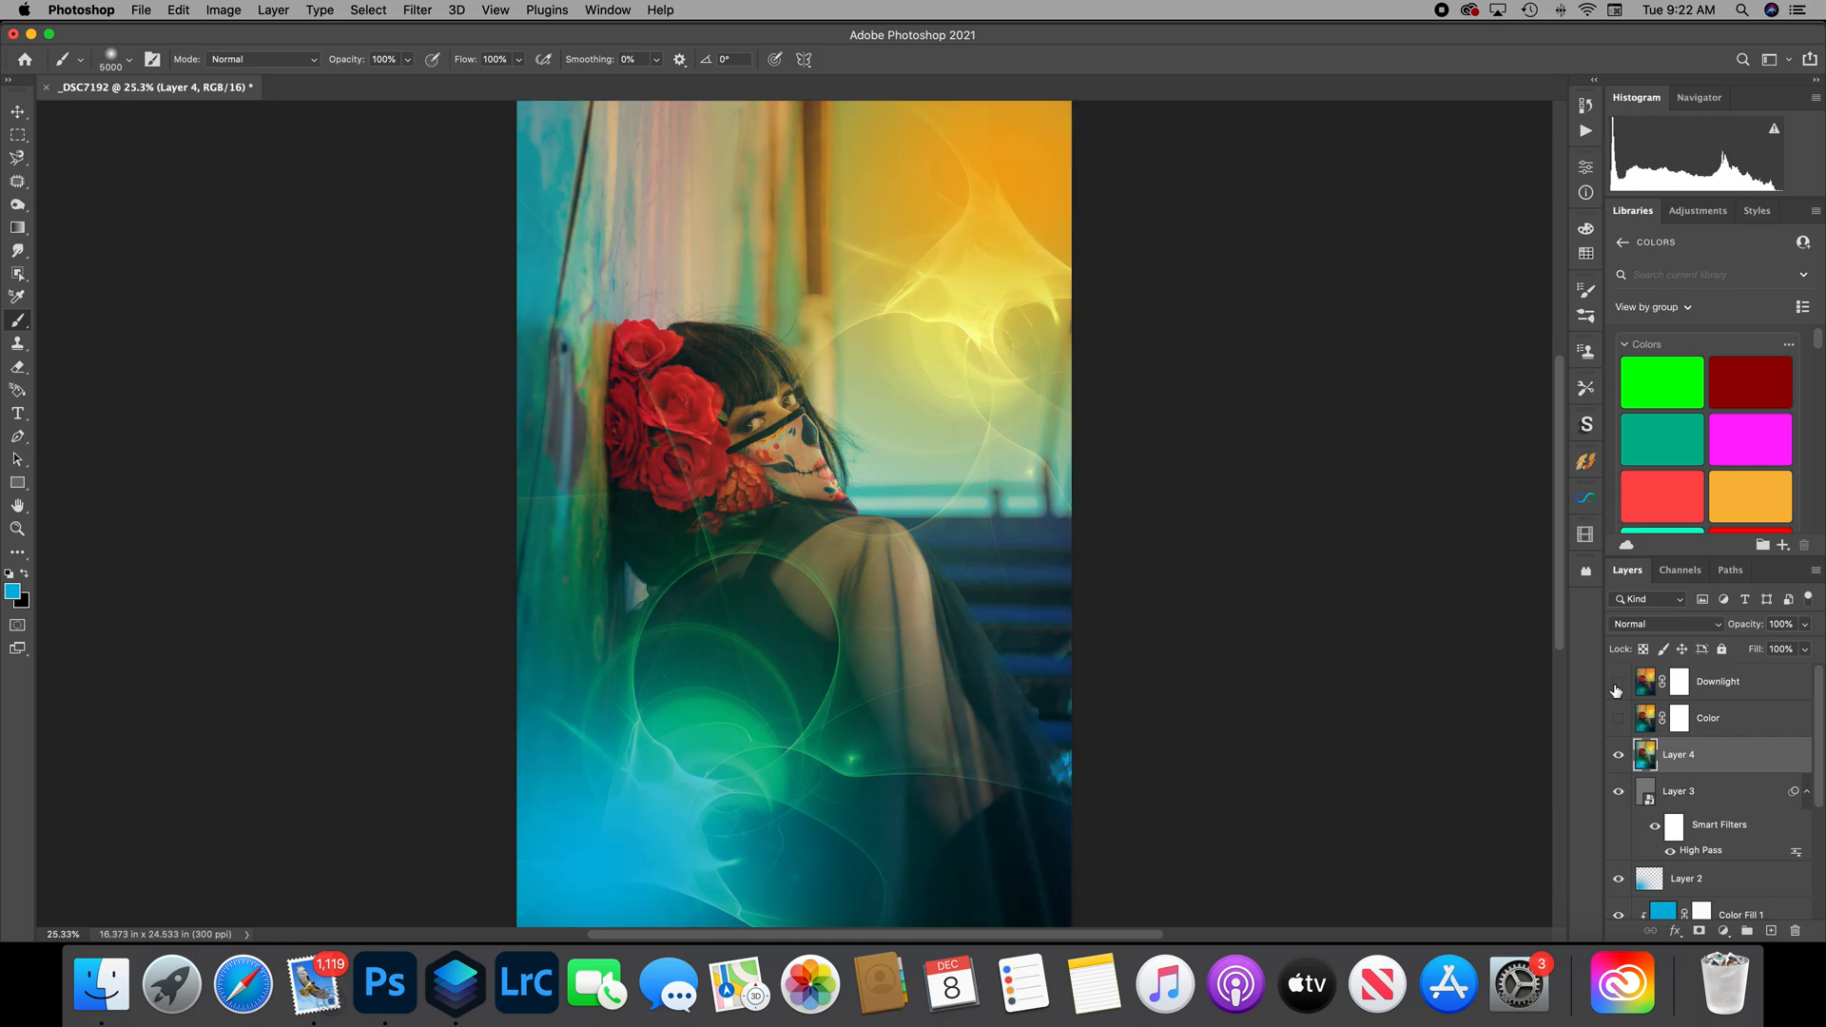
{"action": "left_click", "coordinate": [1617, 685]}
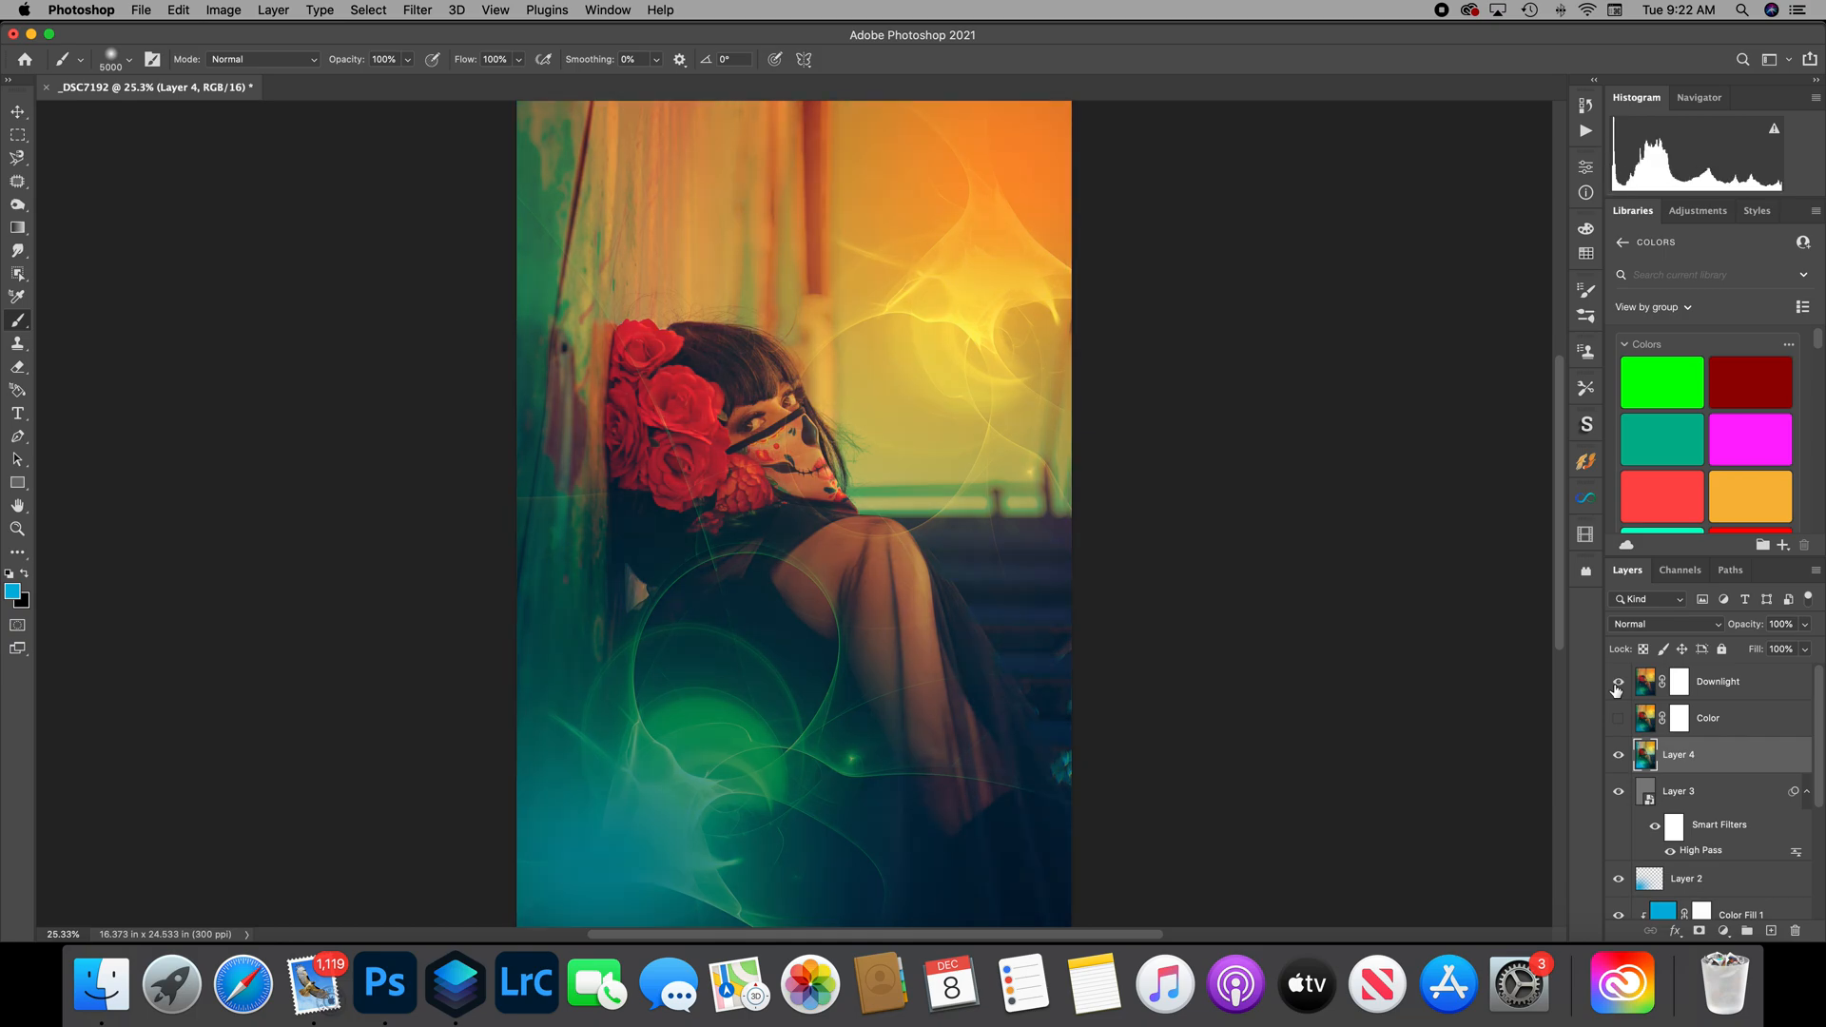
Compare the image without shades, with the Color shade, and with the Downlight shade, ending with only Downlight shown.
{"action": "left_click", "coordinate": [1617, 685]}
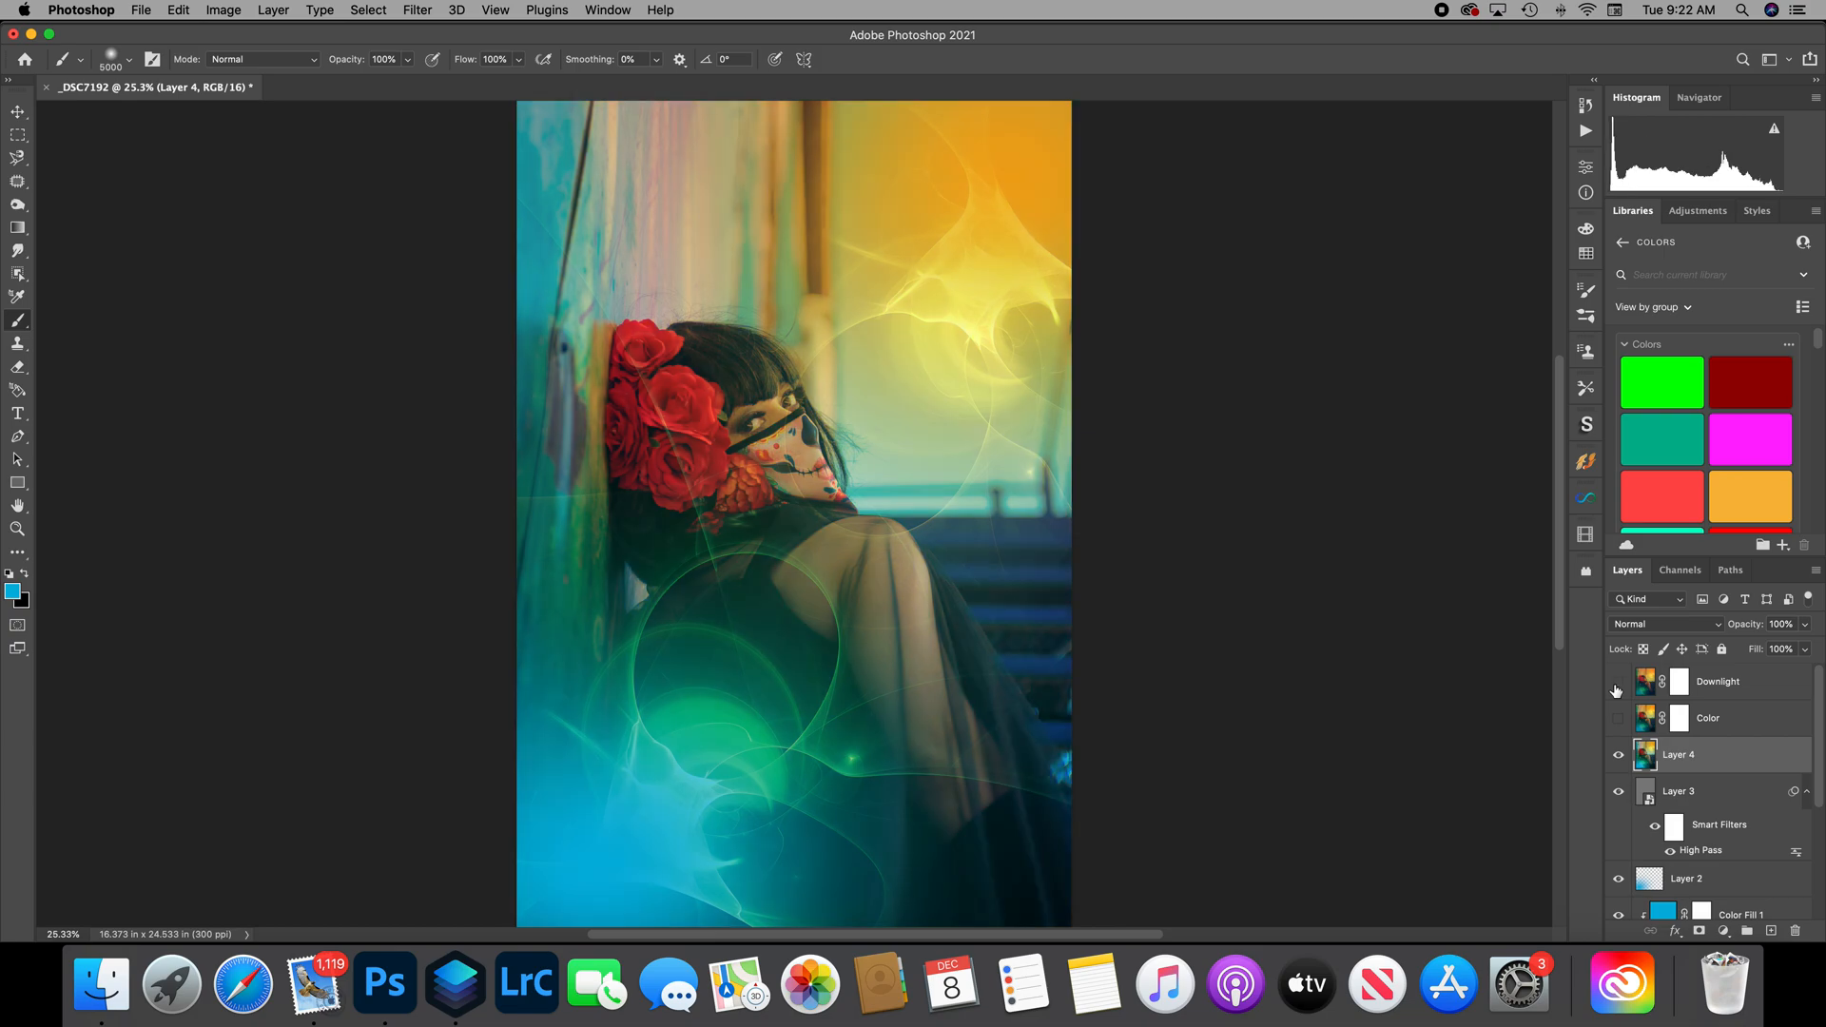
{"action": "left_click", "coordinate": [1619, 718]}
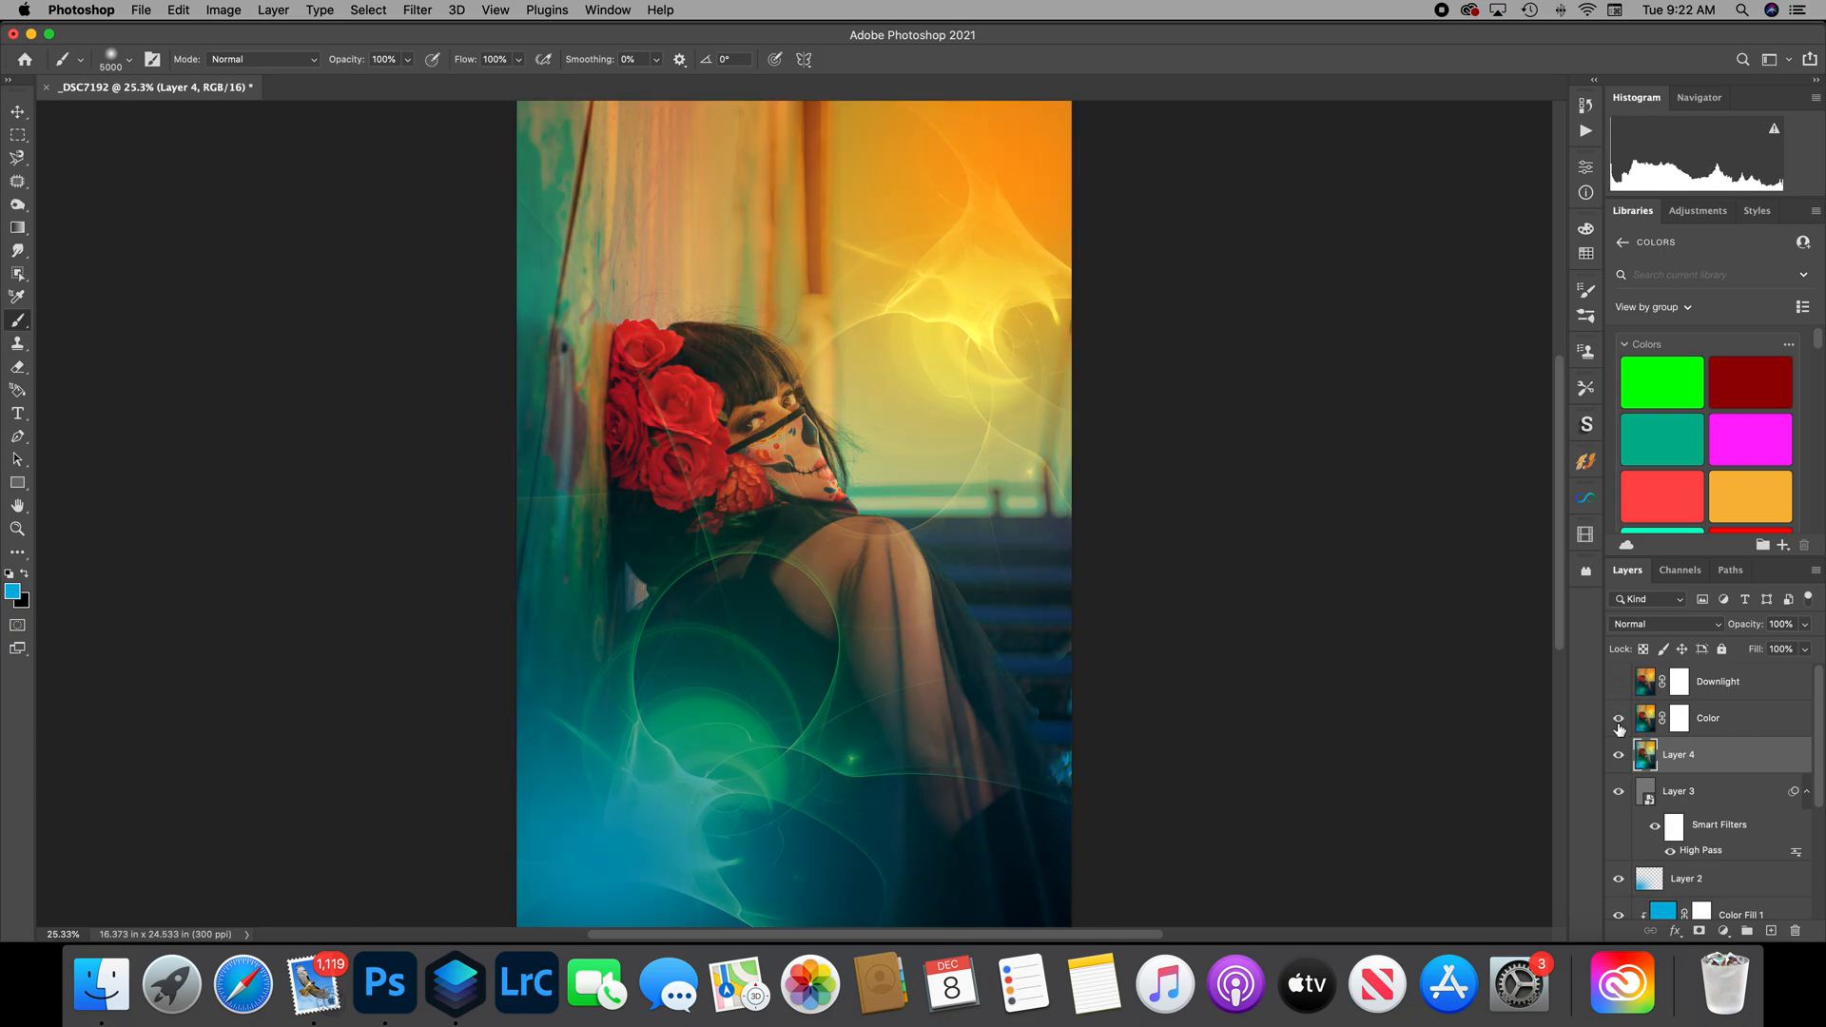
{"action": "left_click", "coordinate": [1618, 719]}
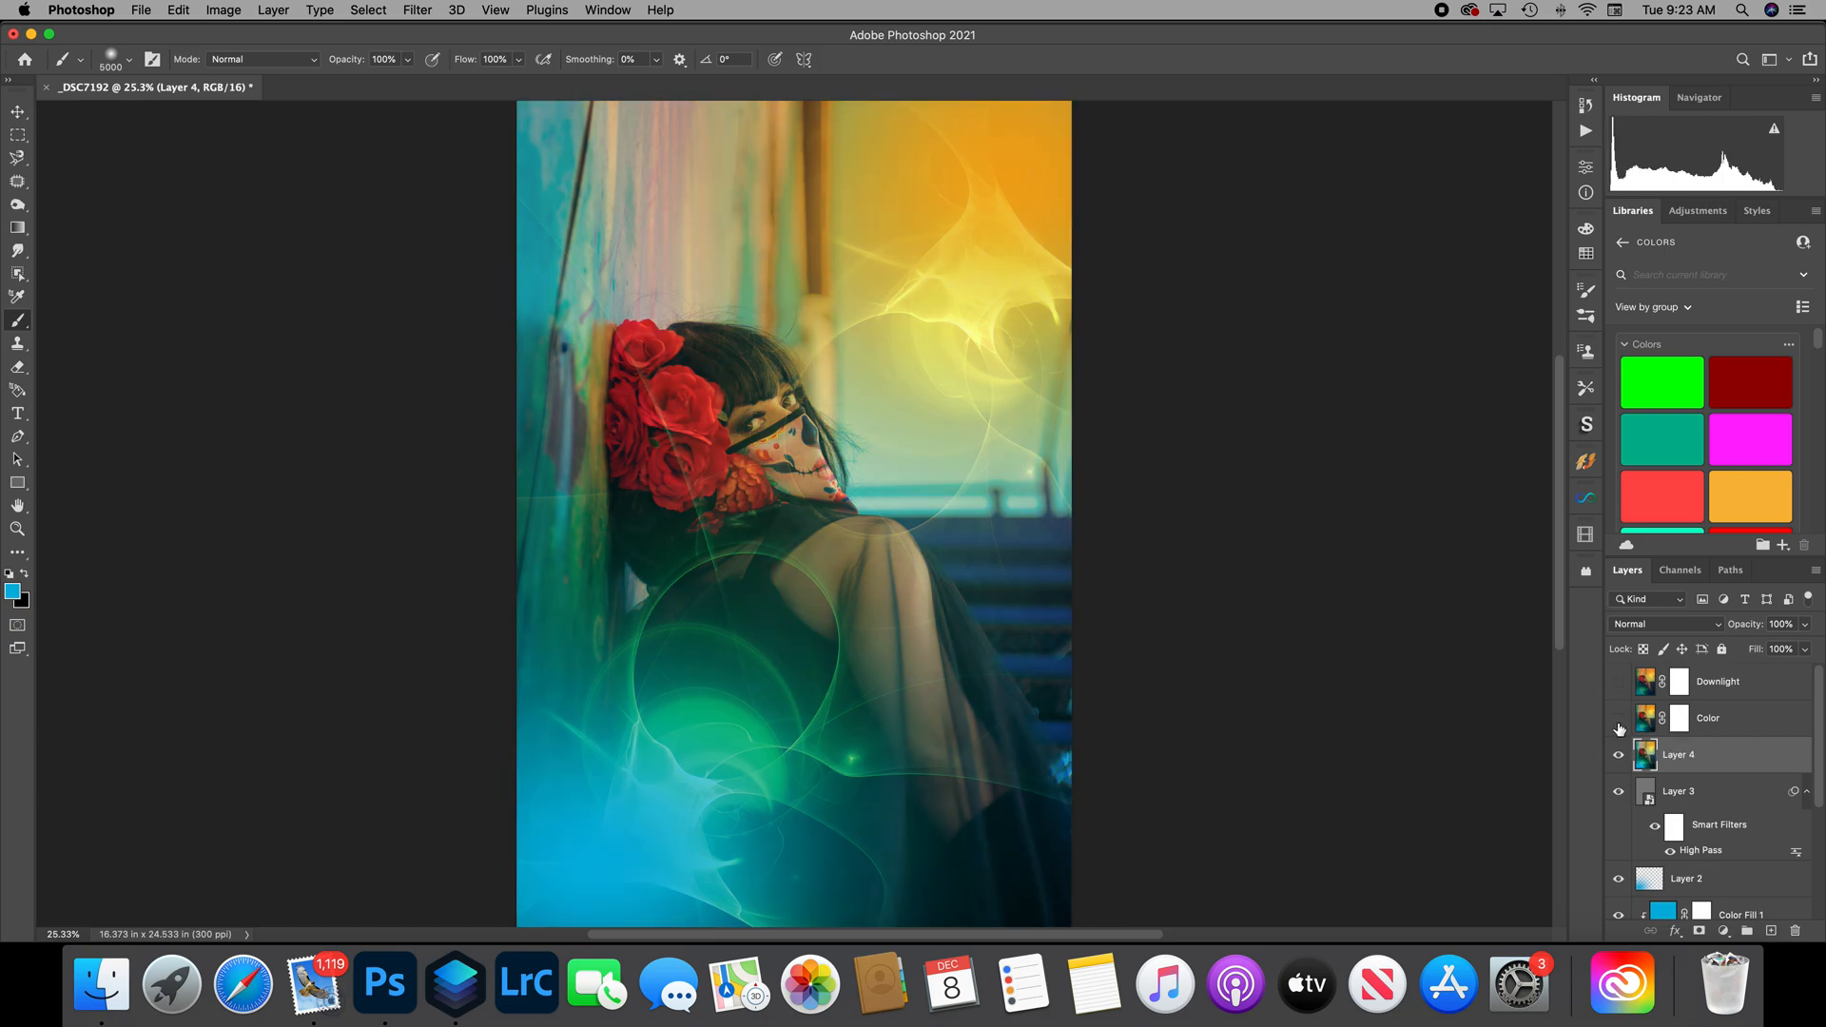
{"action": "left_click", "coordinate": [1619, 684]}
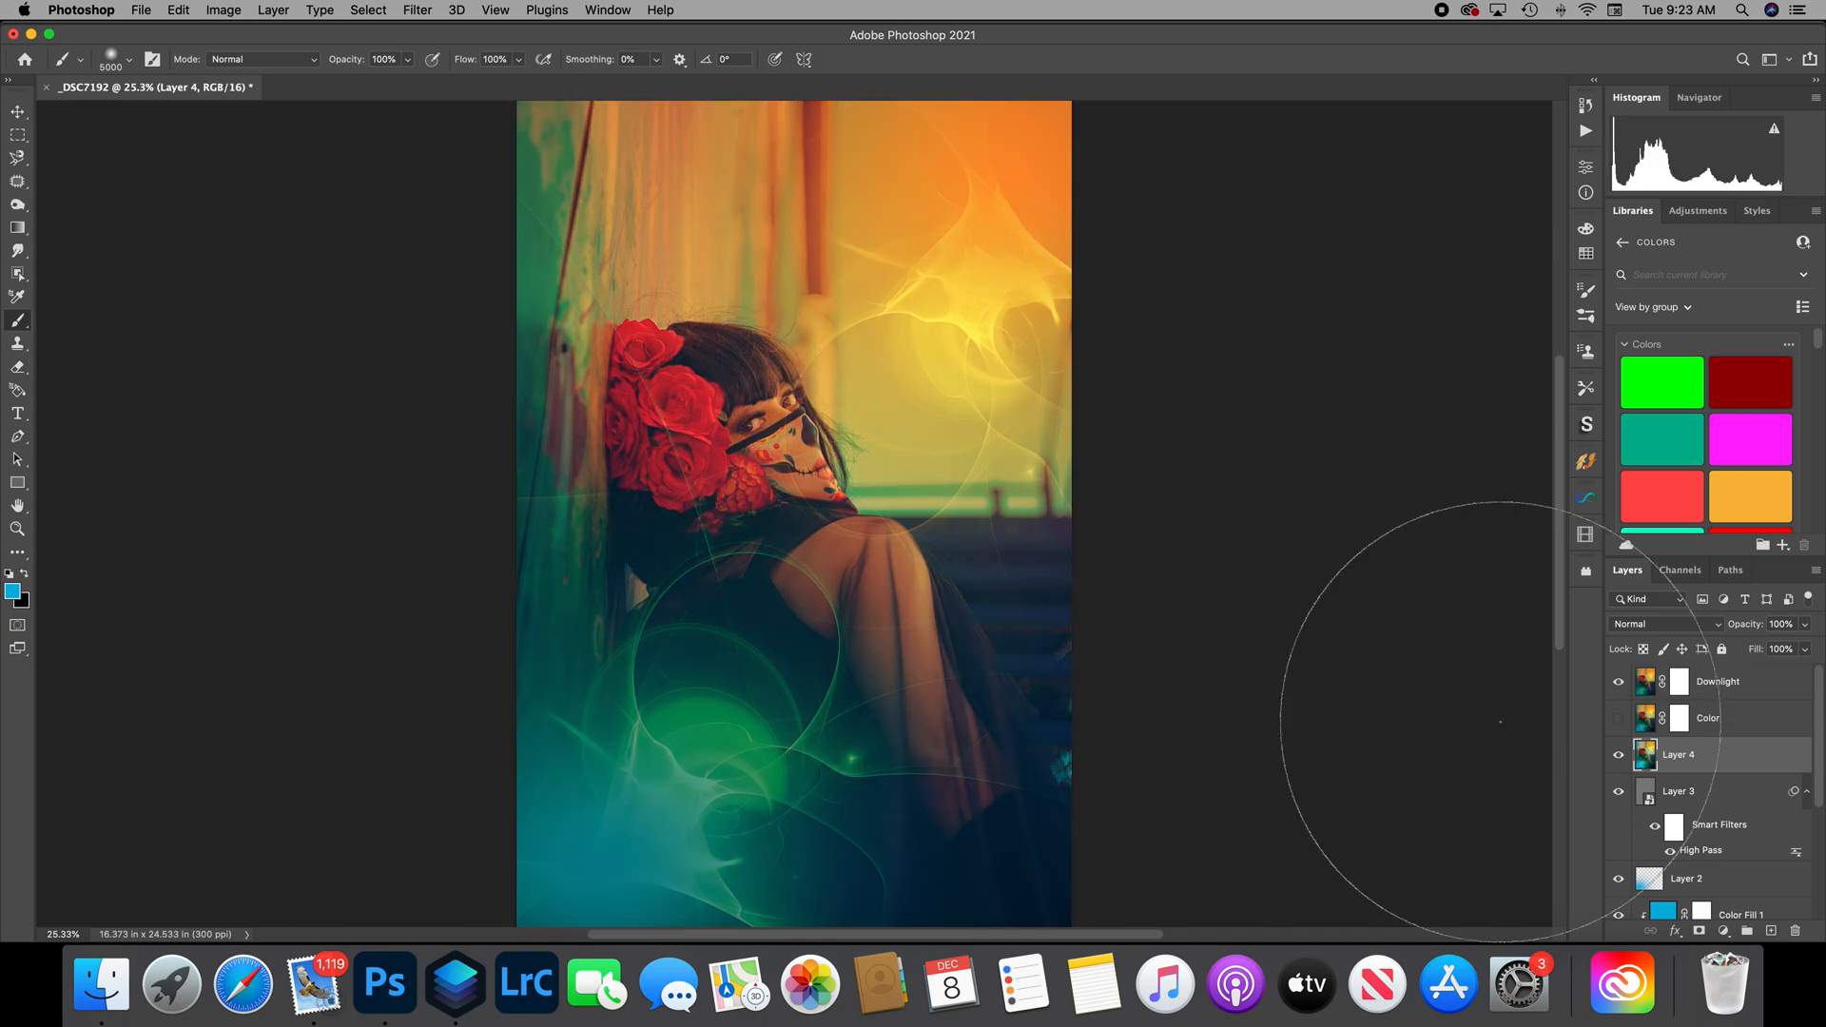
{"action": "scroll", "coordinate": [1325, 735], "scroll_direction": "down", "scroll_amount": 5}
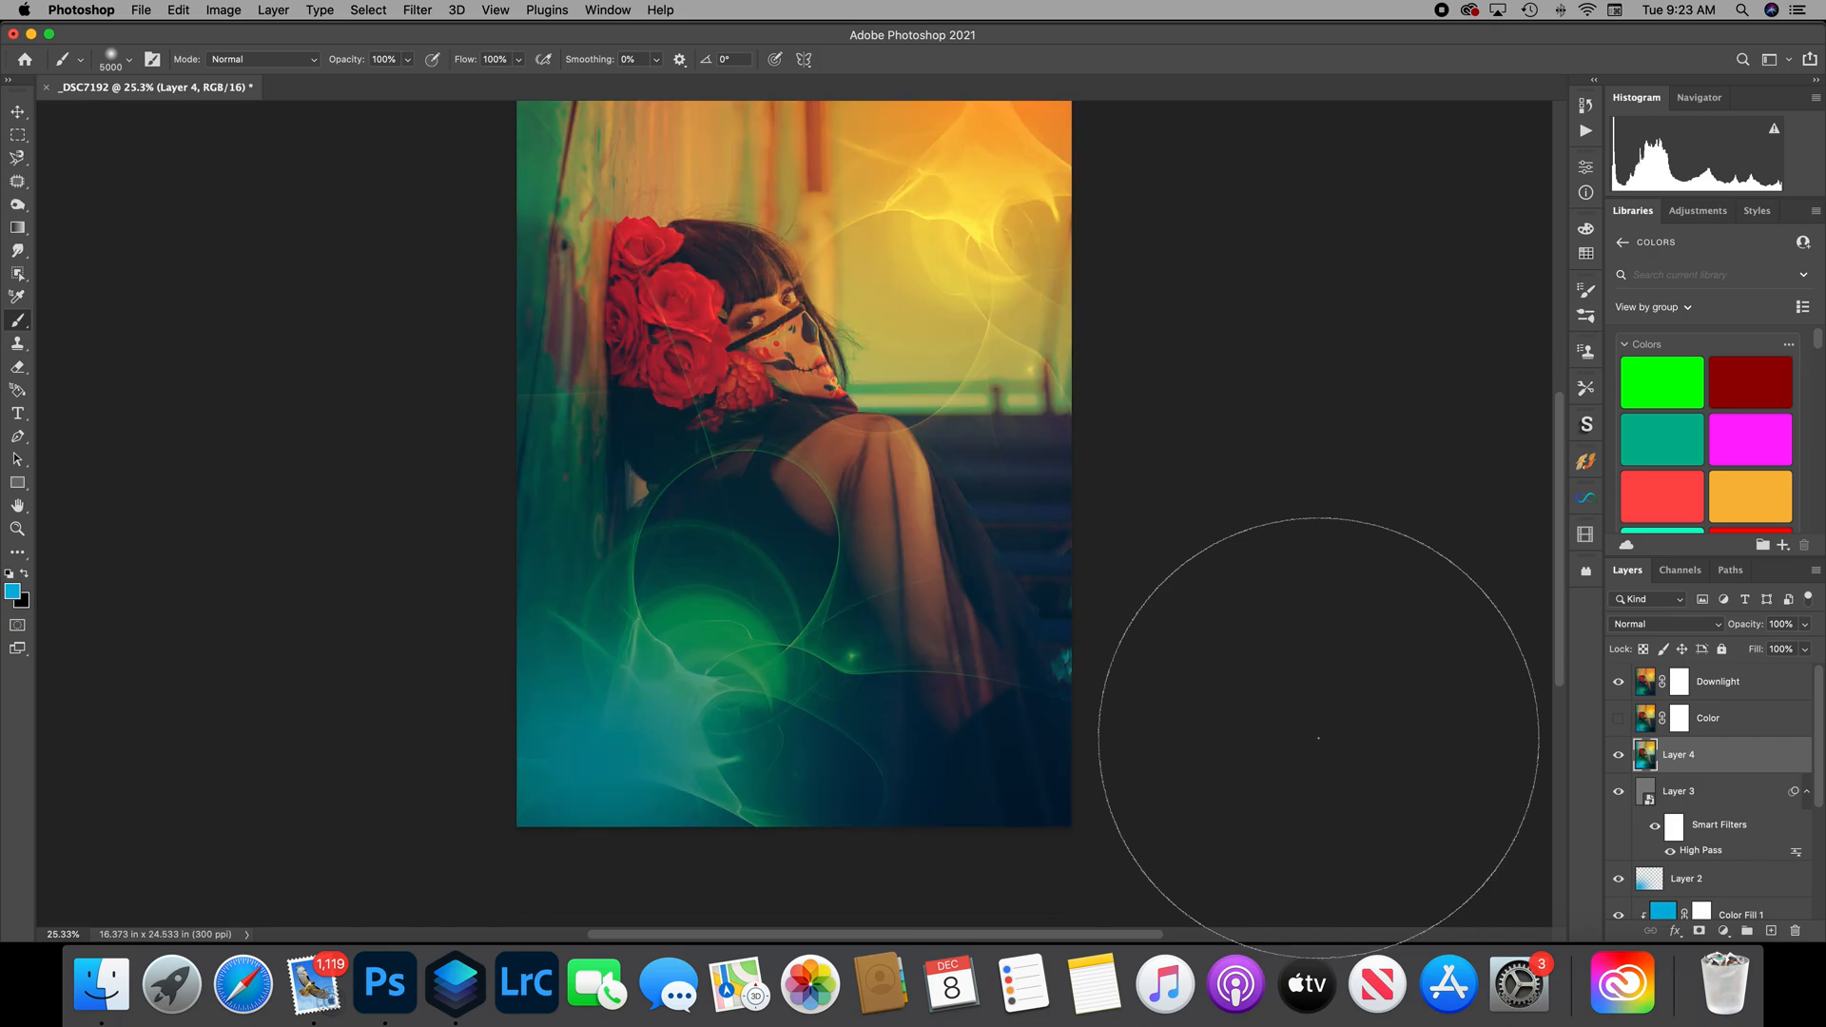
{"action": "scroll", "coordinate": [1318, 738], "scroll_direction": "up", "scroll_amount": 2}
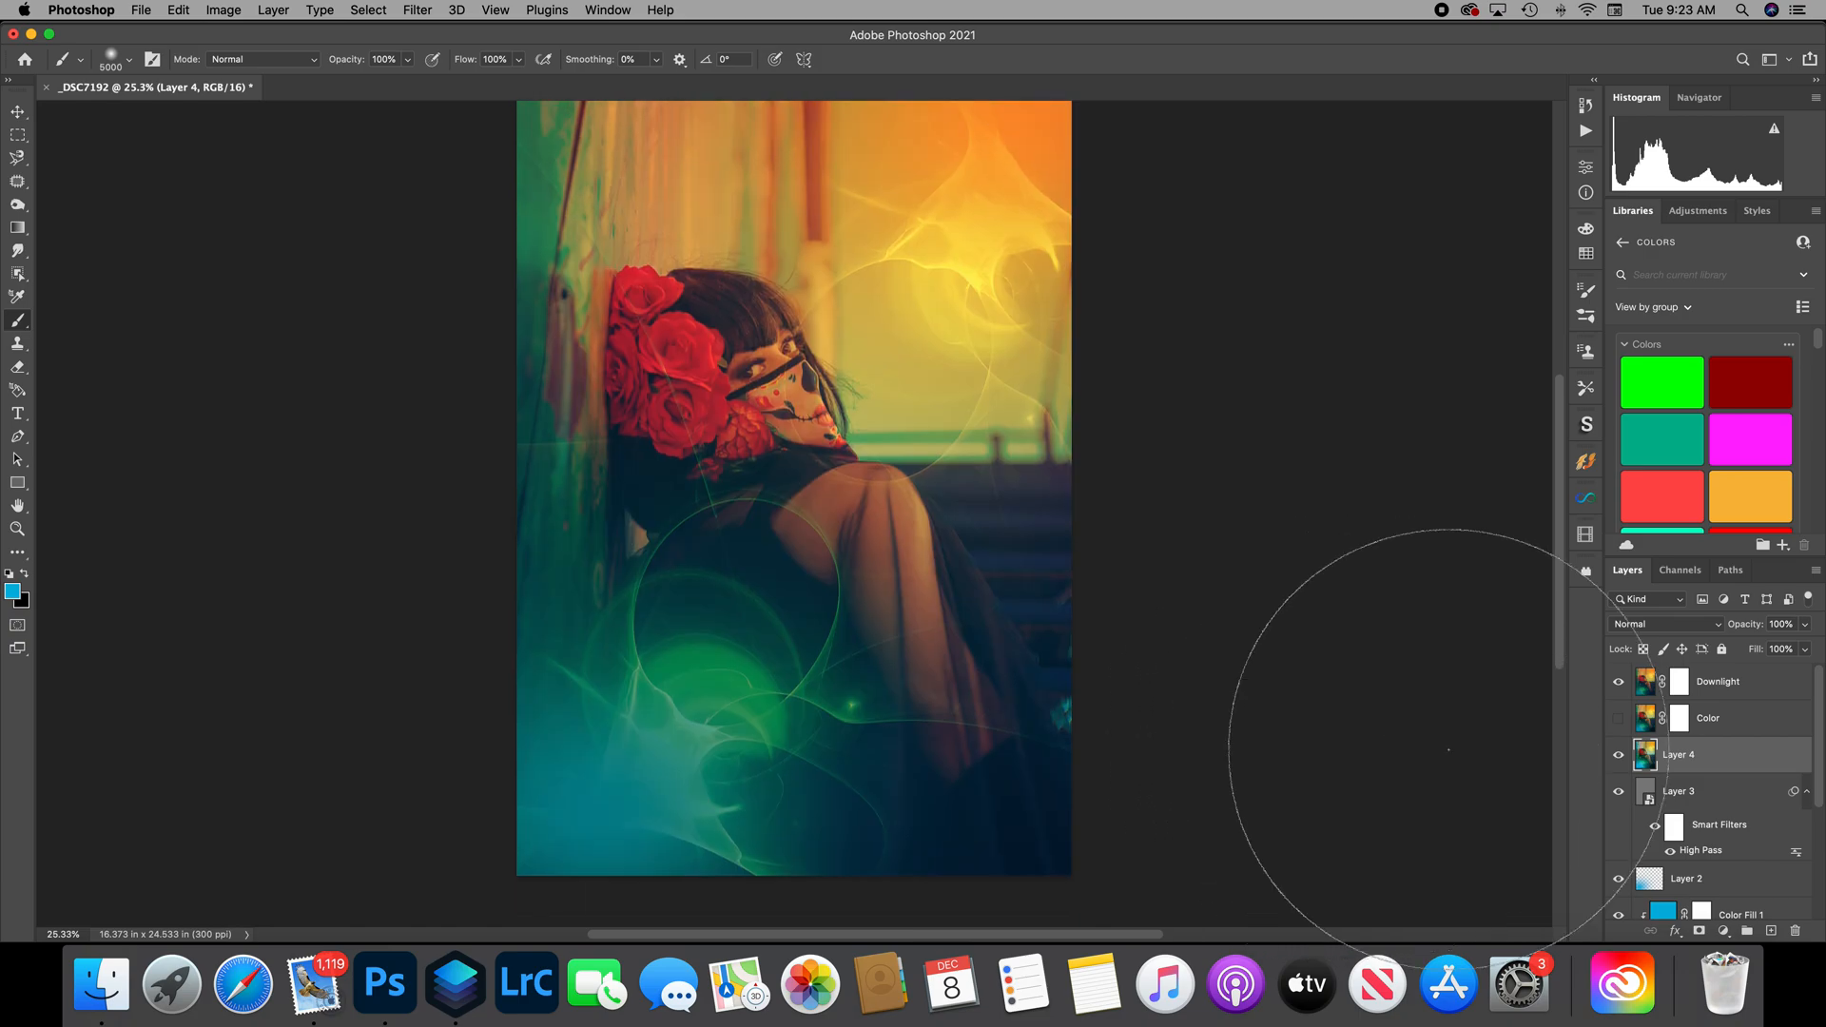
Delete the Downlight and Color shade layers above Layer 4.
{"action": "scroll", "coordinate": [1679, 824], "scroll_direction": "down", "scroll_amount": 2}
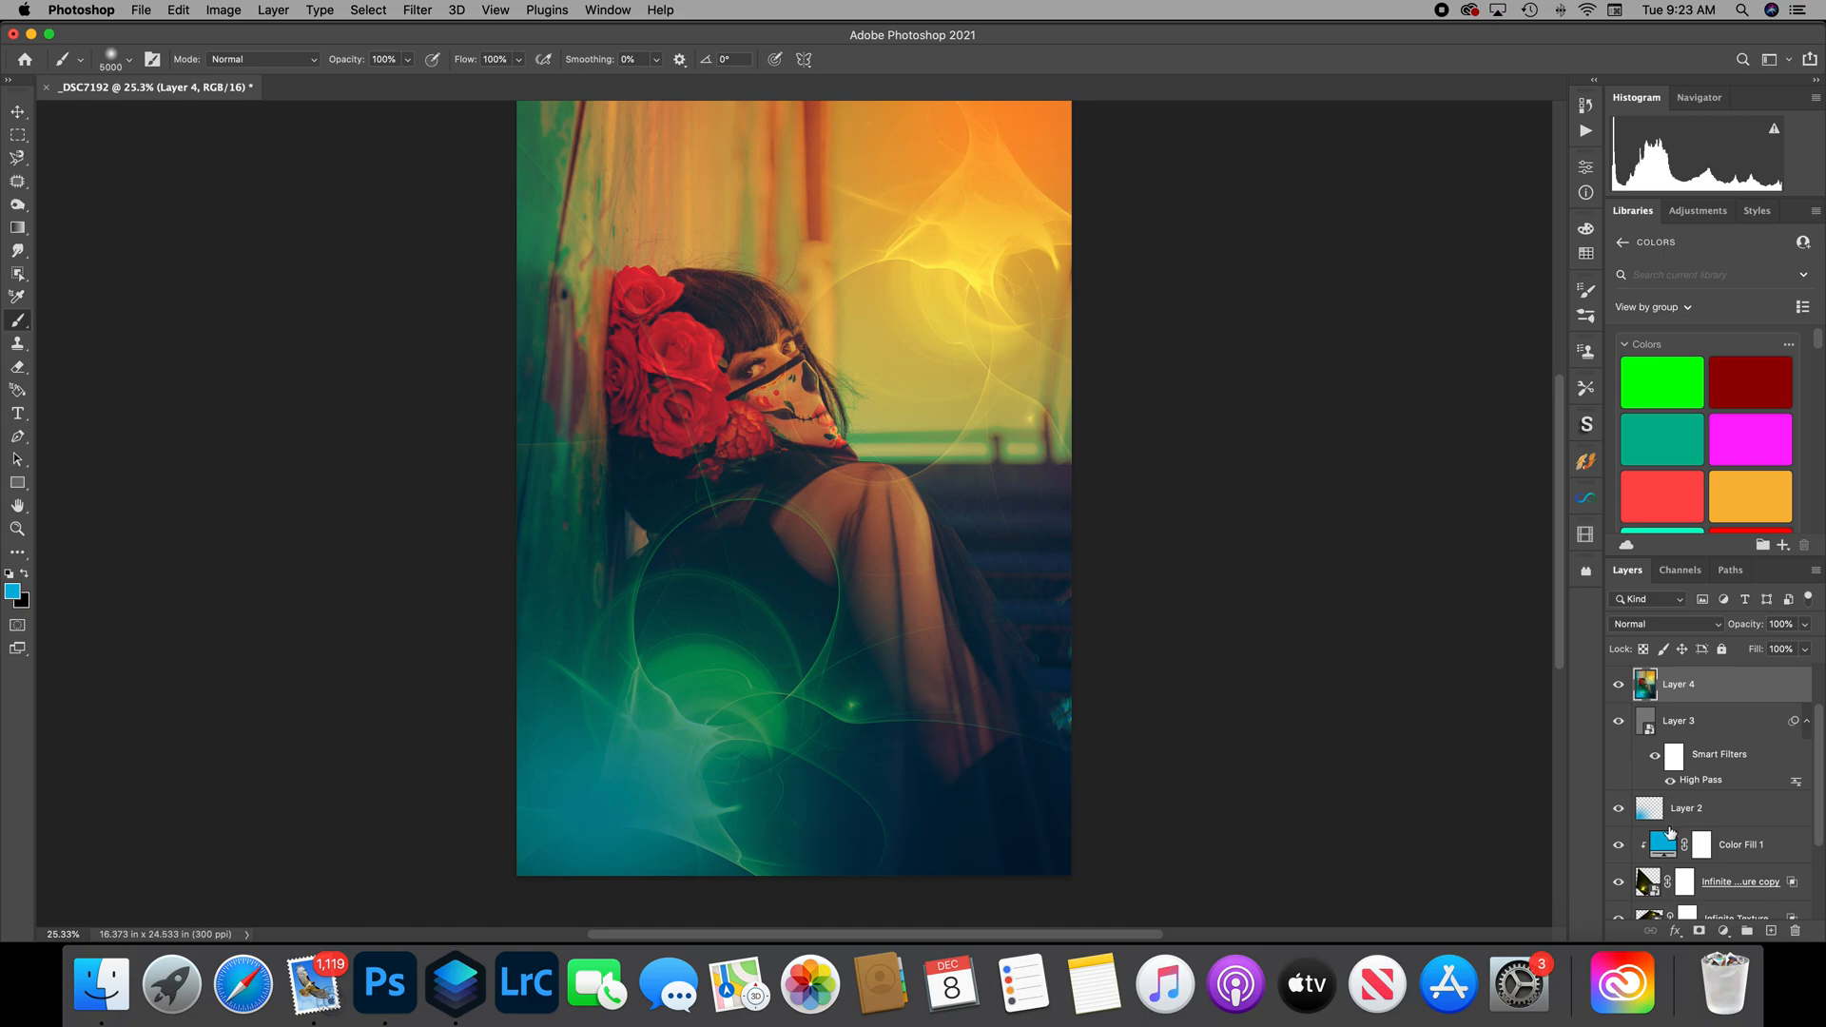
{"action": "left_click", "coordinate": [1652, 811]}
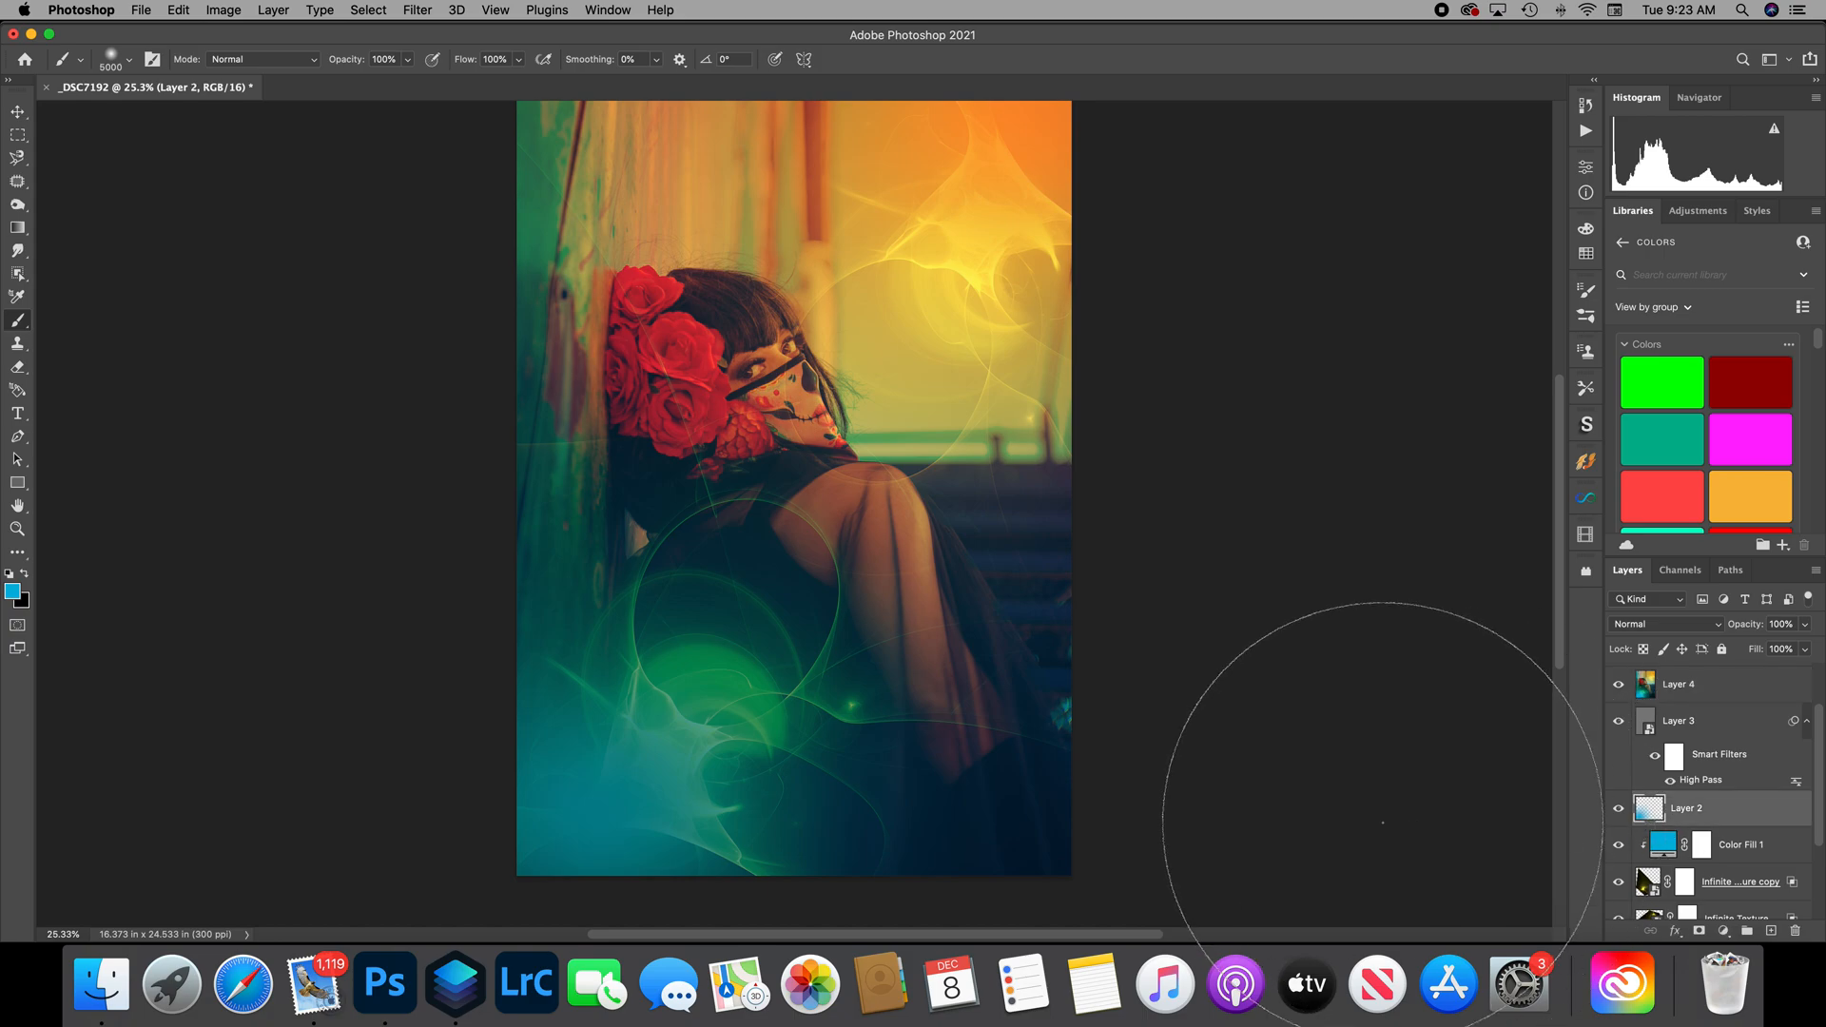
{"action": "scroll", "coordinate": [1618, 754], "scroll_direction": "up", "scroll_amount": 2}
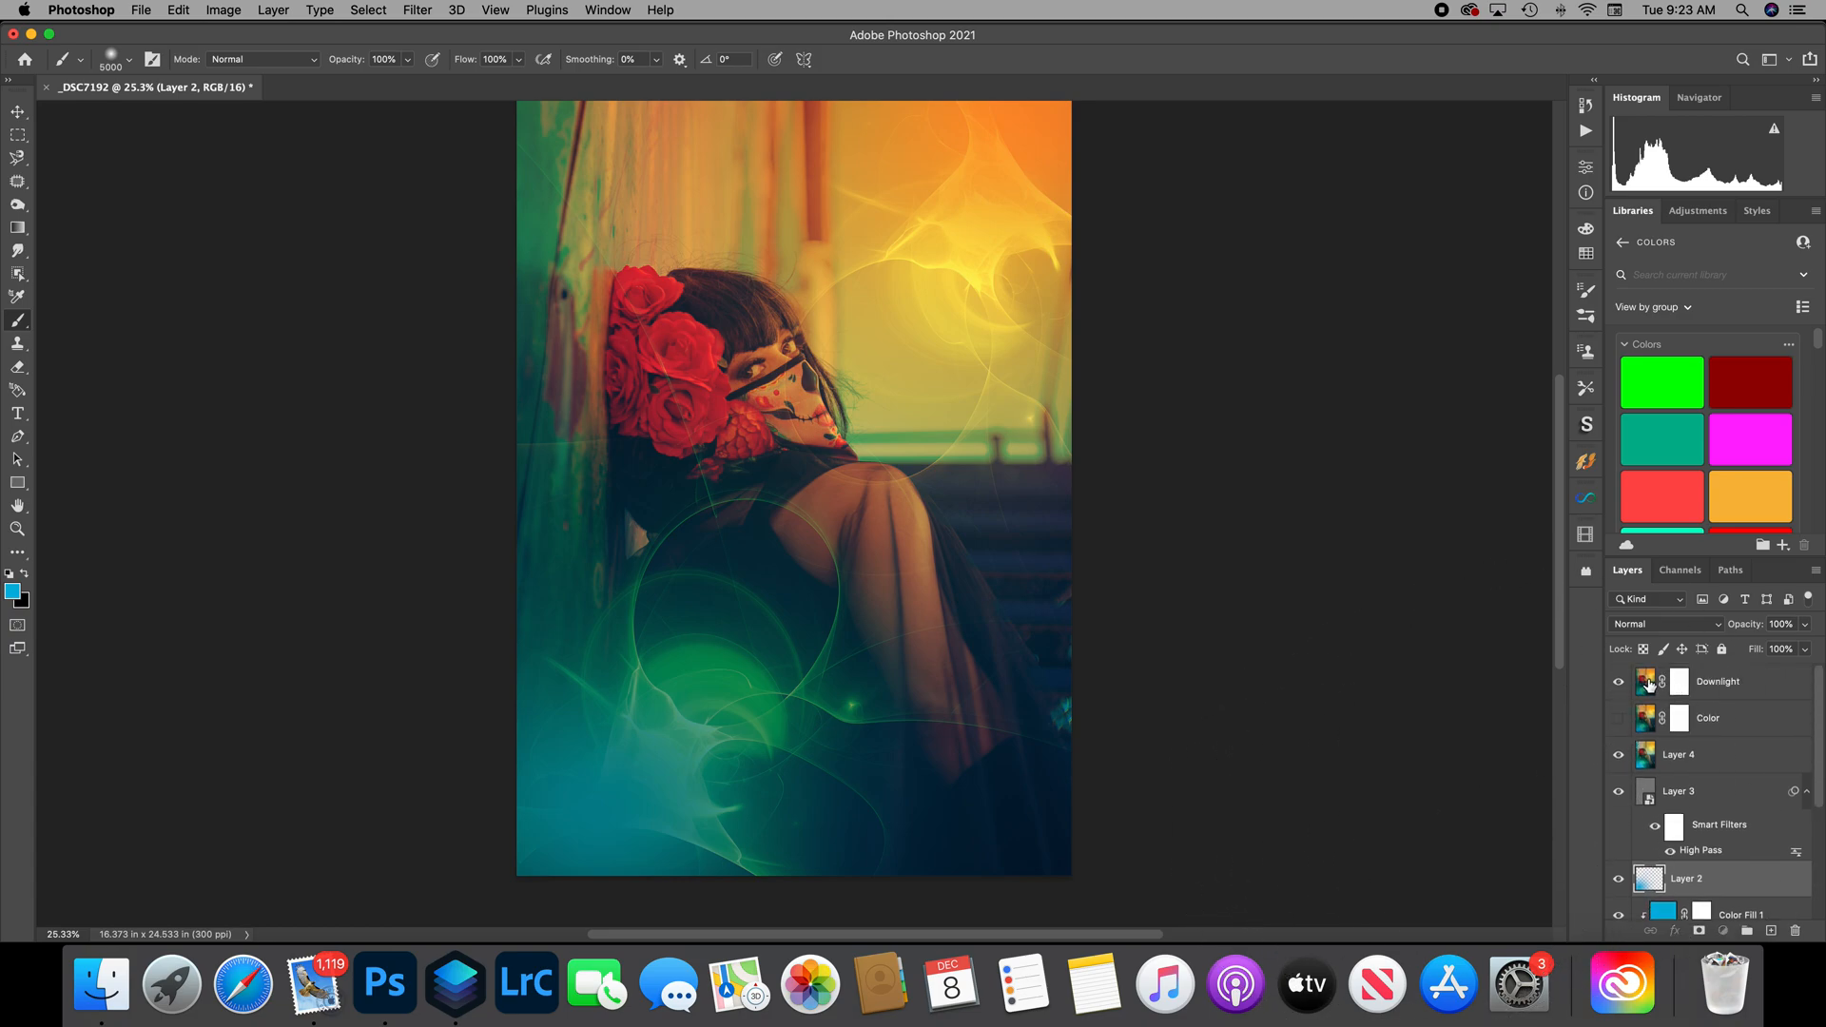
{"action": "left_click", "coordinate": [1649, 683]}
{"action": "left_click", "coordinate": [1796, 932]}
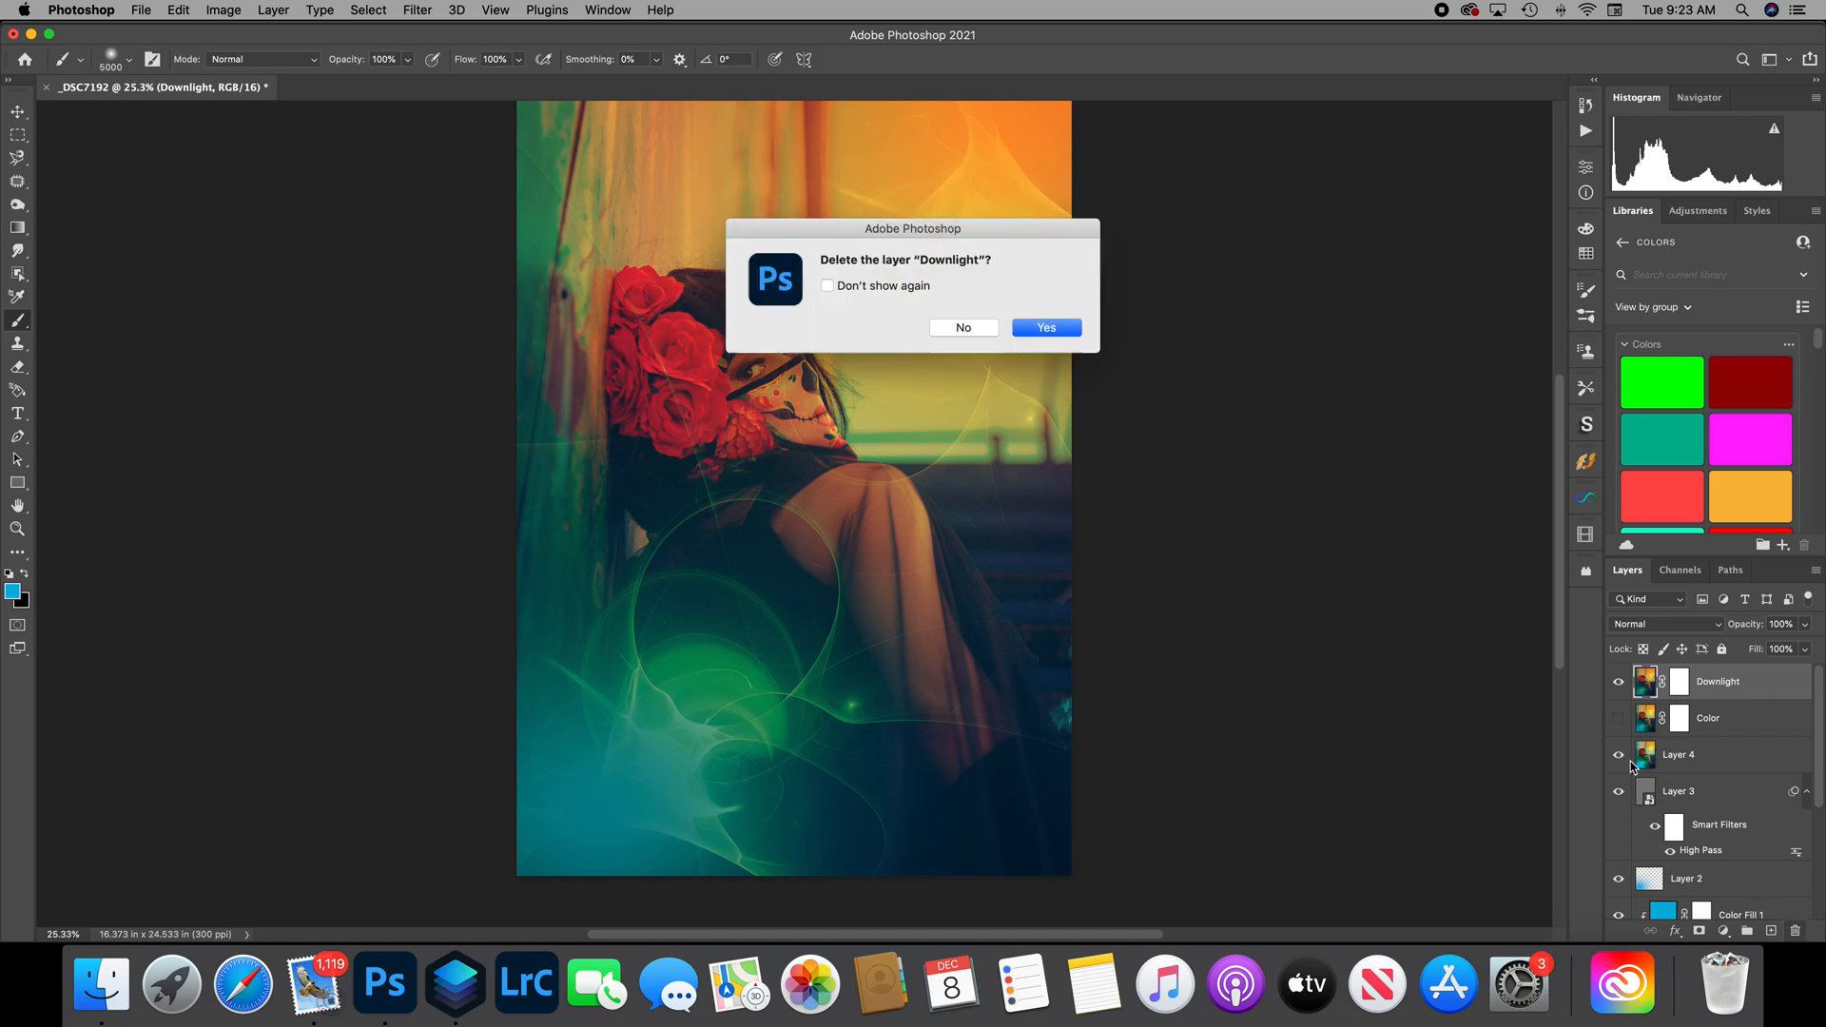
{"action": "left_click", "coordinate": [1059, 333]}
{"action": "left_click", "coordinate": [1618, 681]}
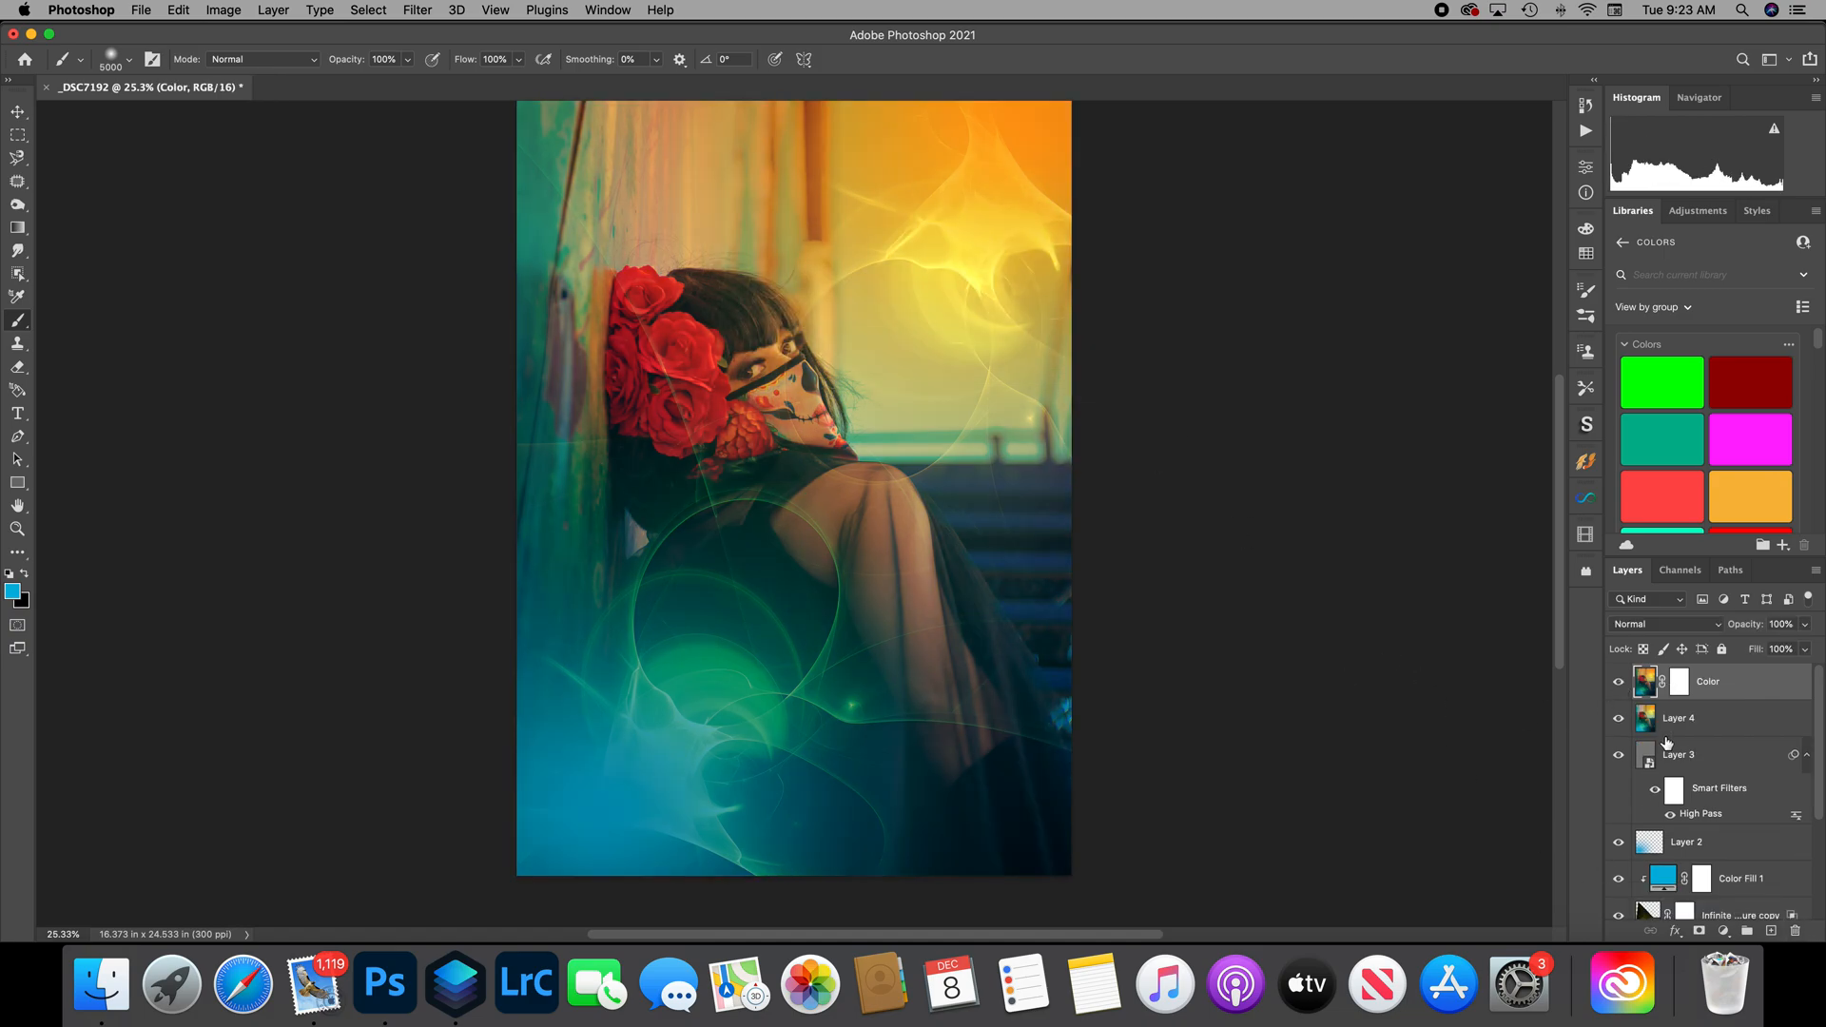
{"action": "left_click", "coordinate": [1796, 931]}
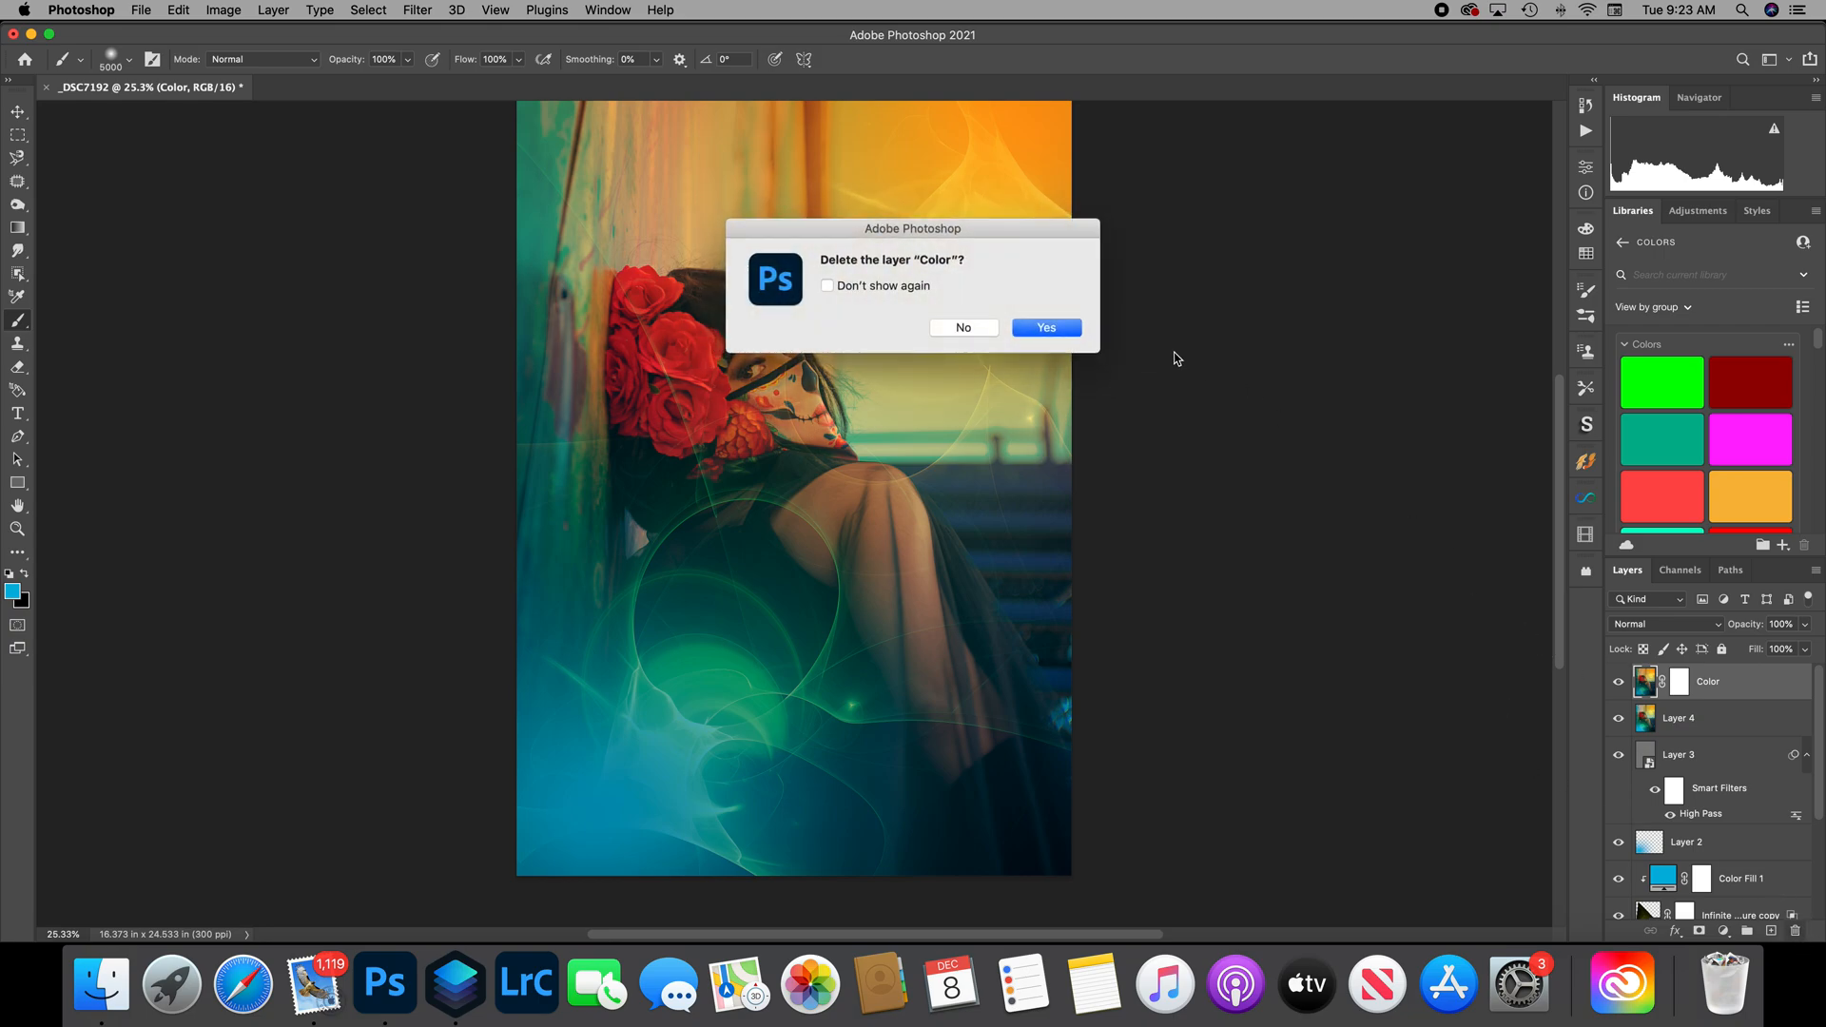
{"action": "left_click", "coordinate": [1047, 328]}
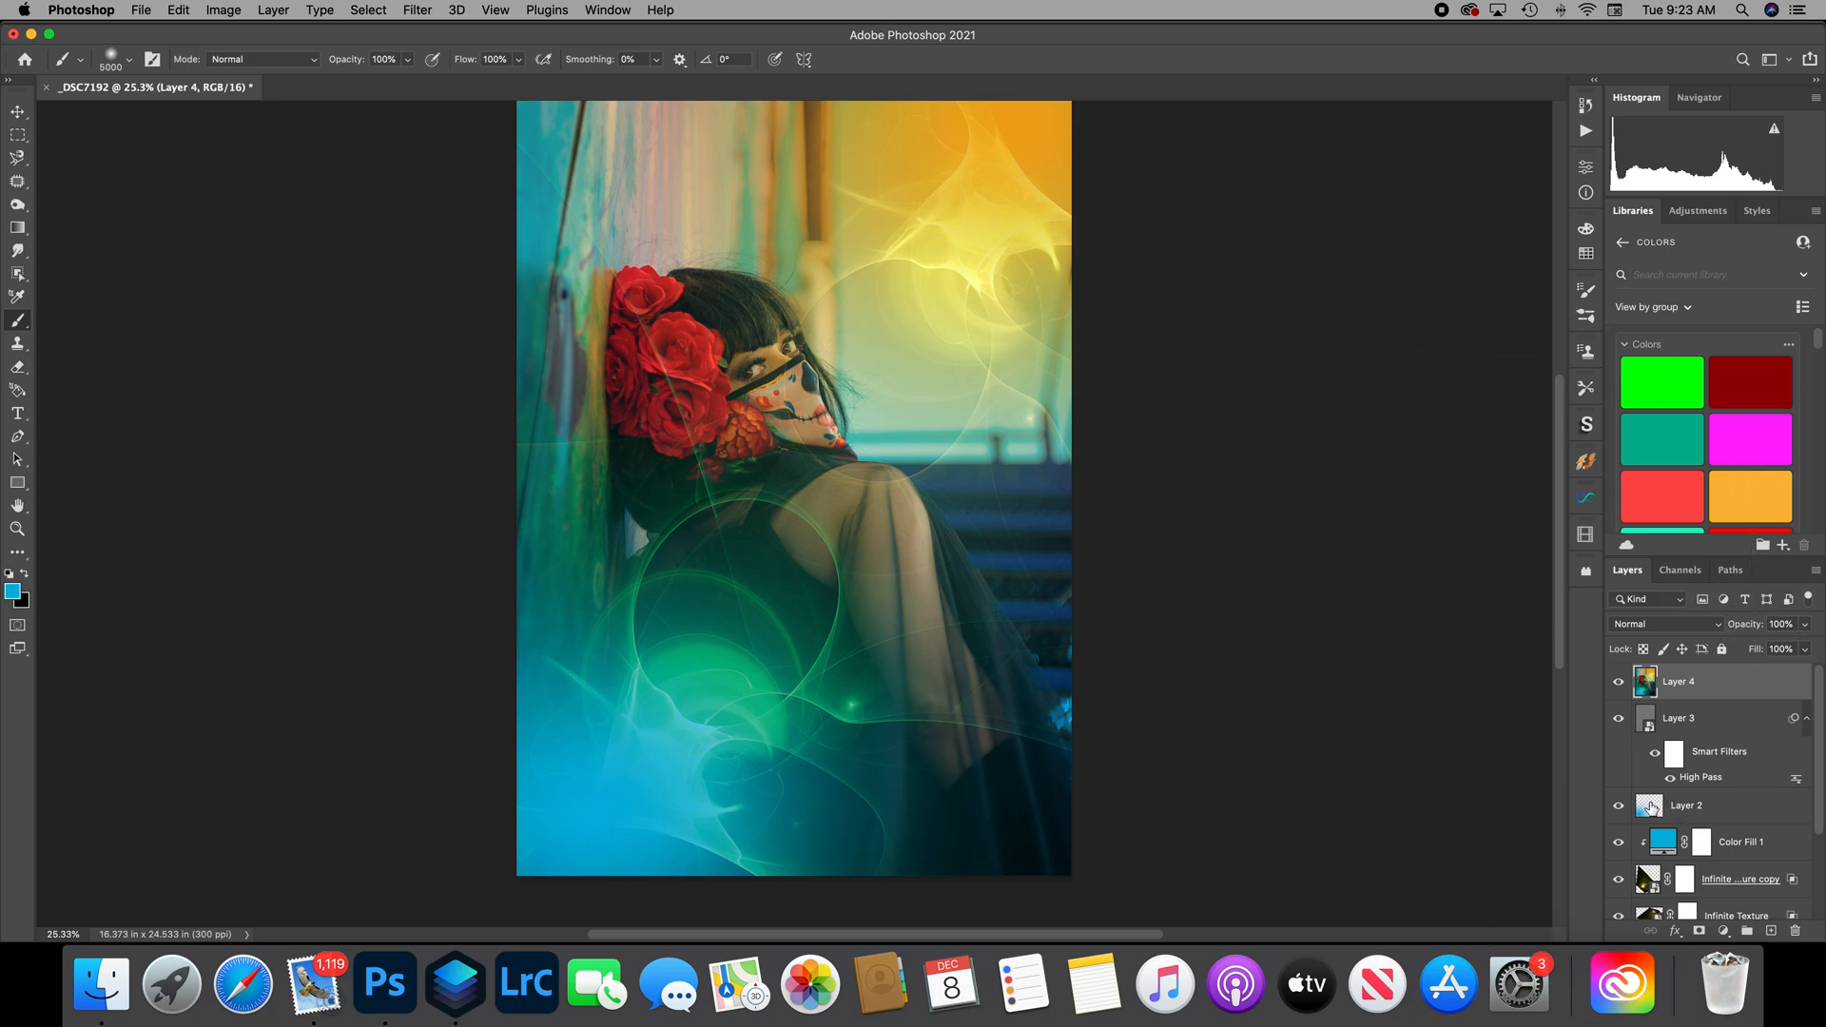
Delete the merged Layer 4 so that Layer 3 is the topmost layer.
{"action": "left_click", "coordinate": [1651, 808]}
{"action": "left_click", "coordinate": [1651, 687]}
{"action": "left_click", "coordinate": [1798, 935]}
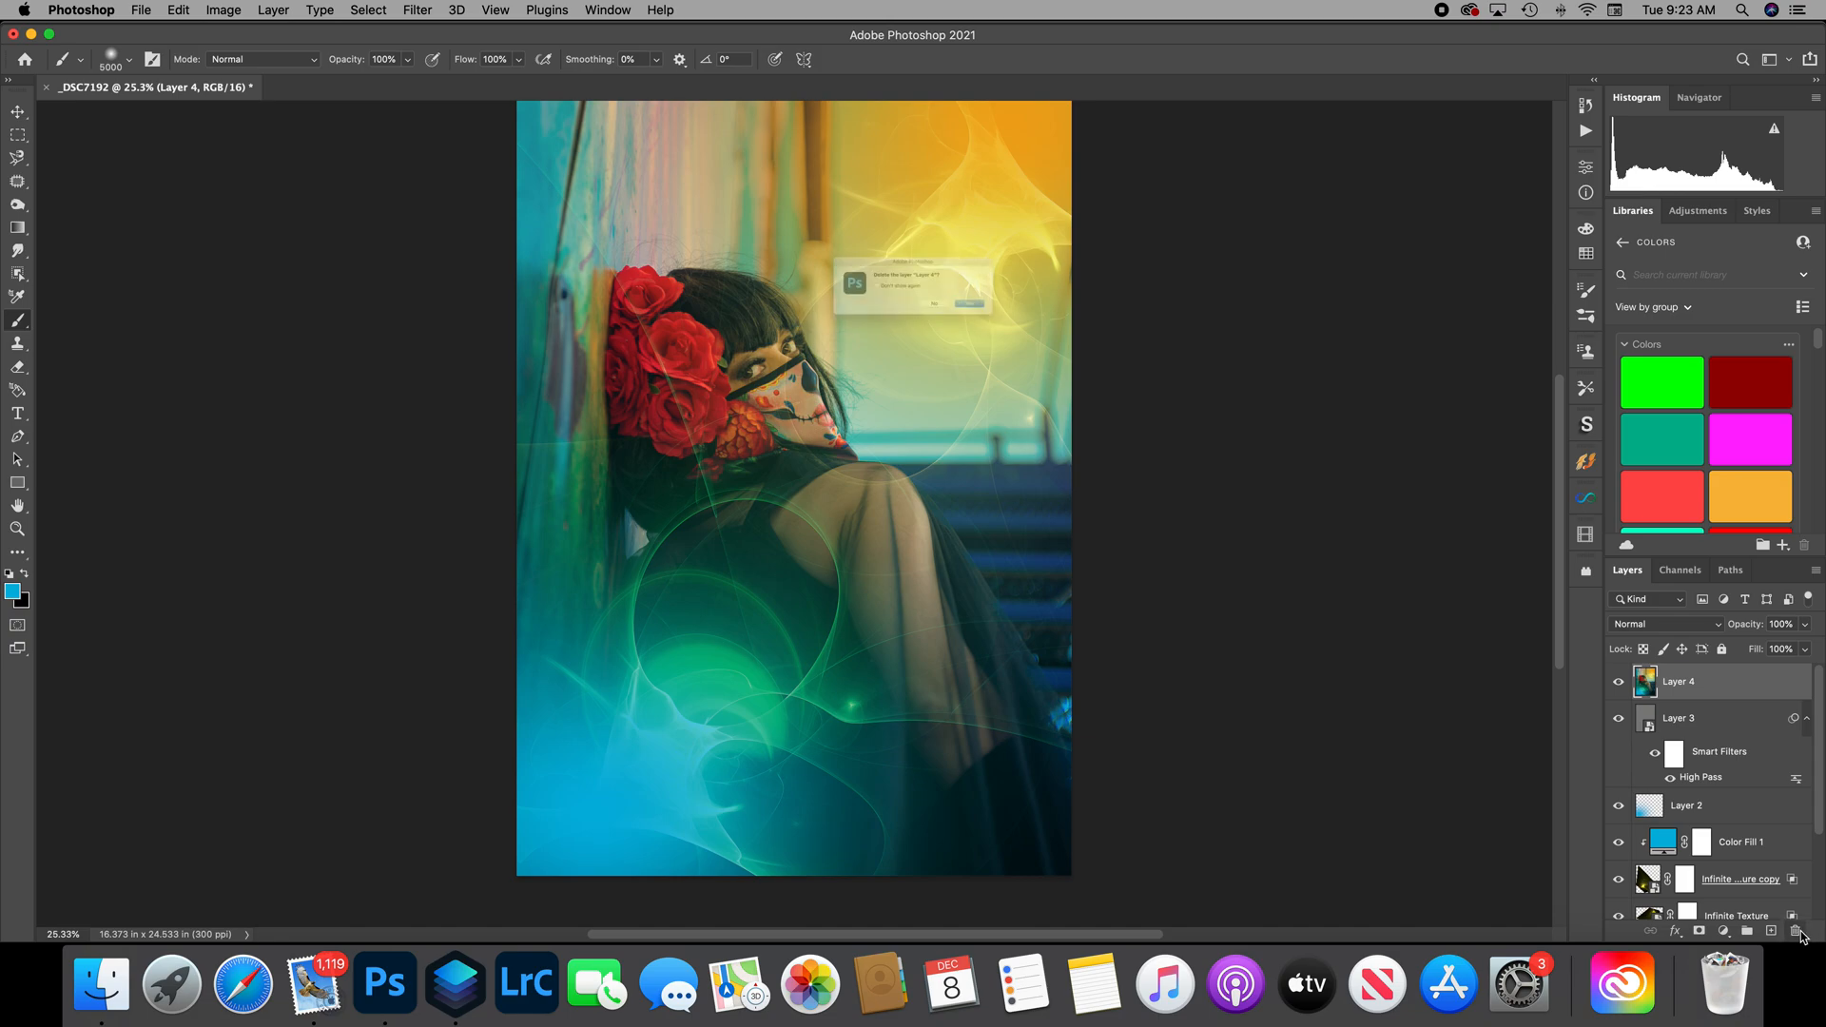
{"action": "left_click", "coordinate": [1052, 330]}
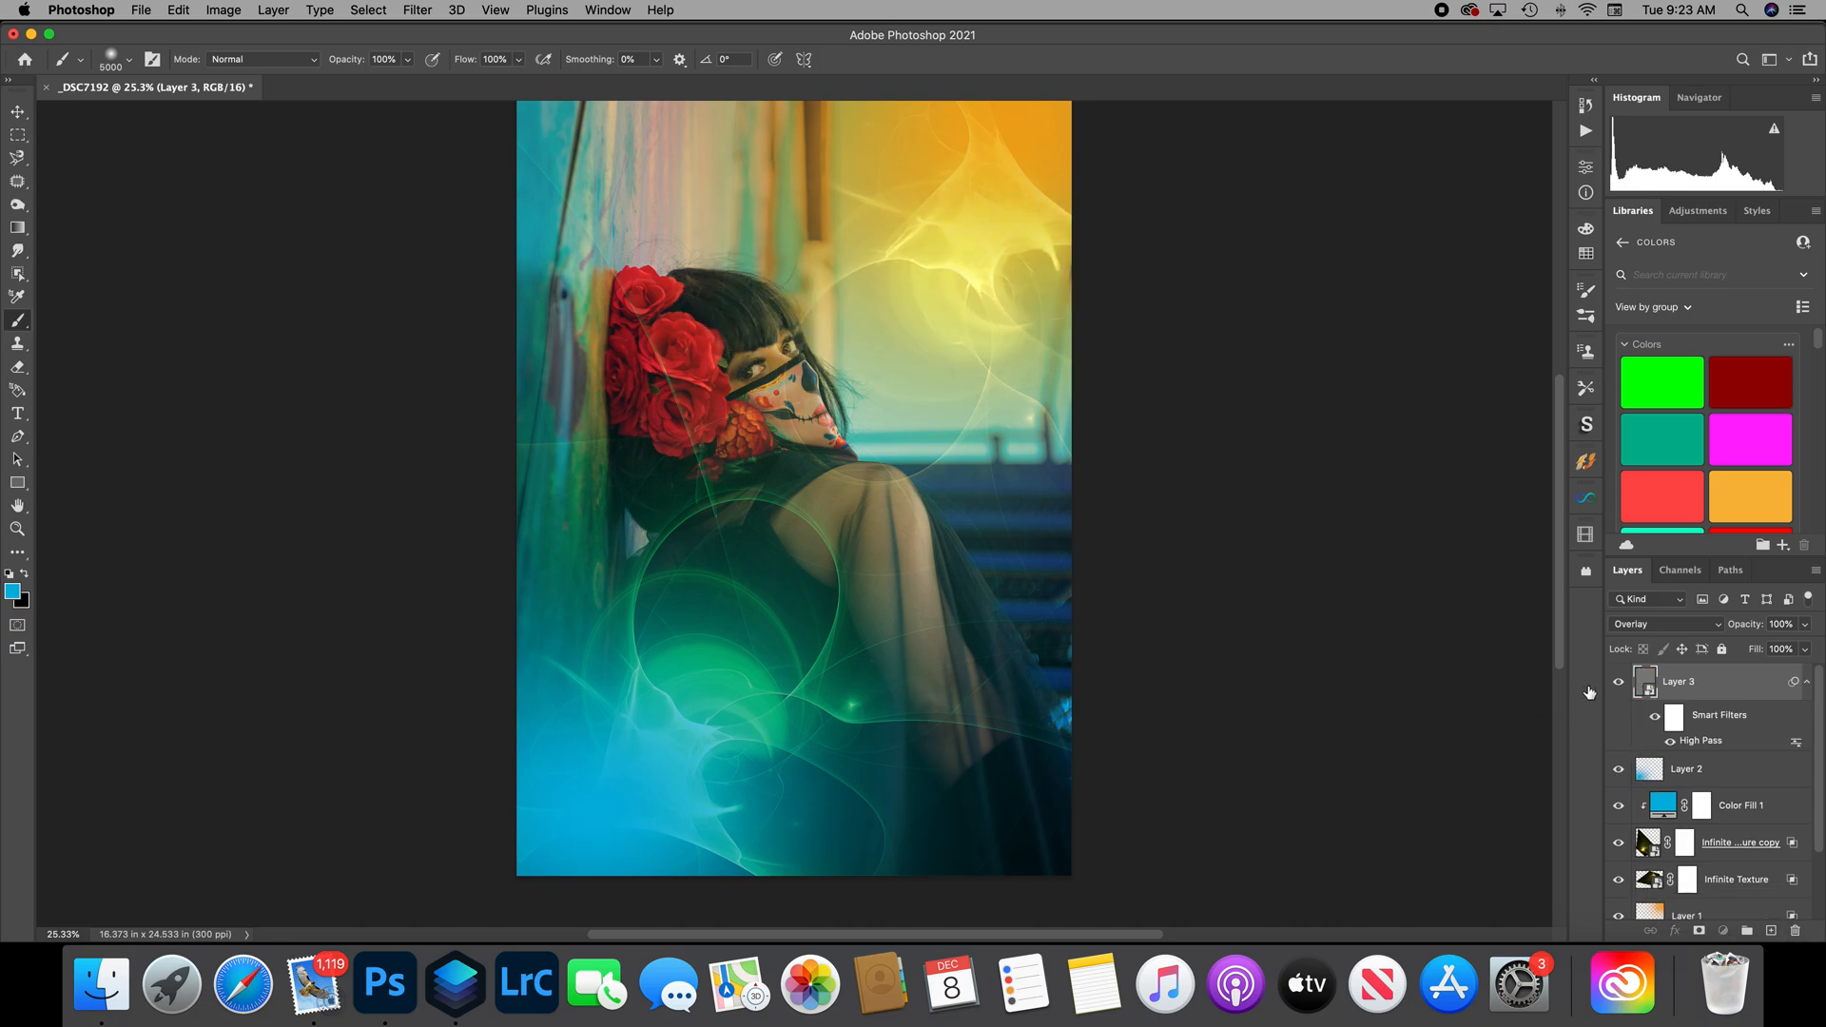
Paint a larger, denser blue glow on Layer 2 across the lower part of the portrait with the 5000 px soft brush.
{"action": "left_click", "coordinate": [1648, 772]}
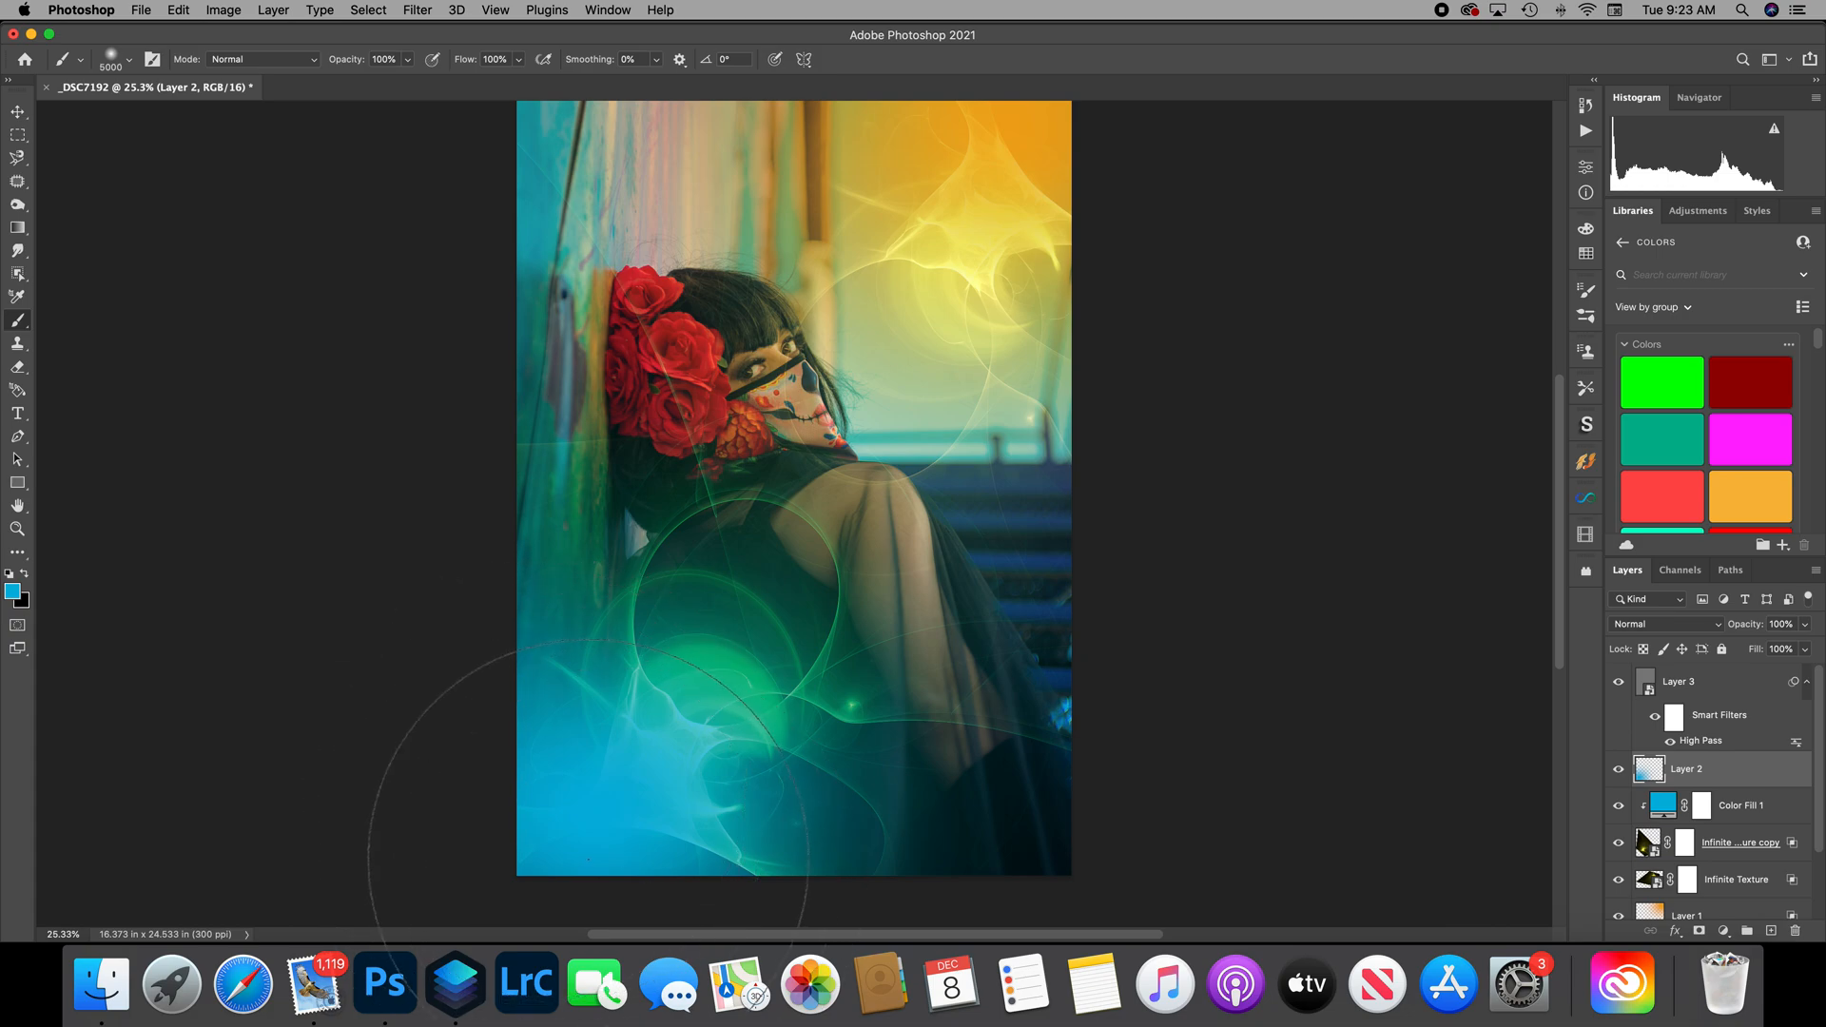
{"action": "left_click", "coordinate": [588, 859]}
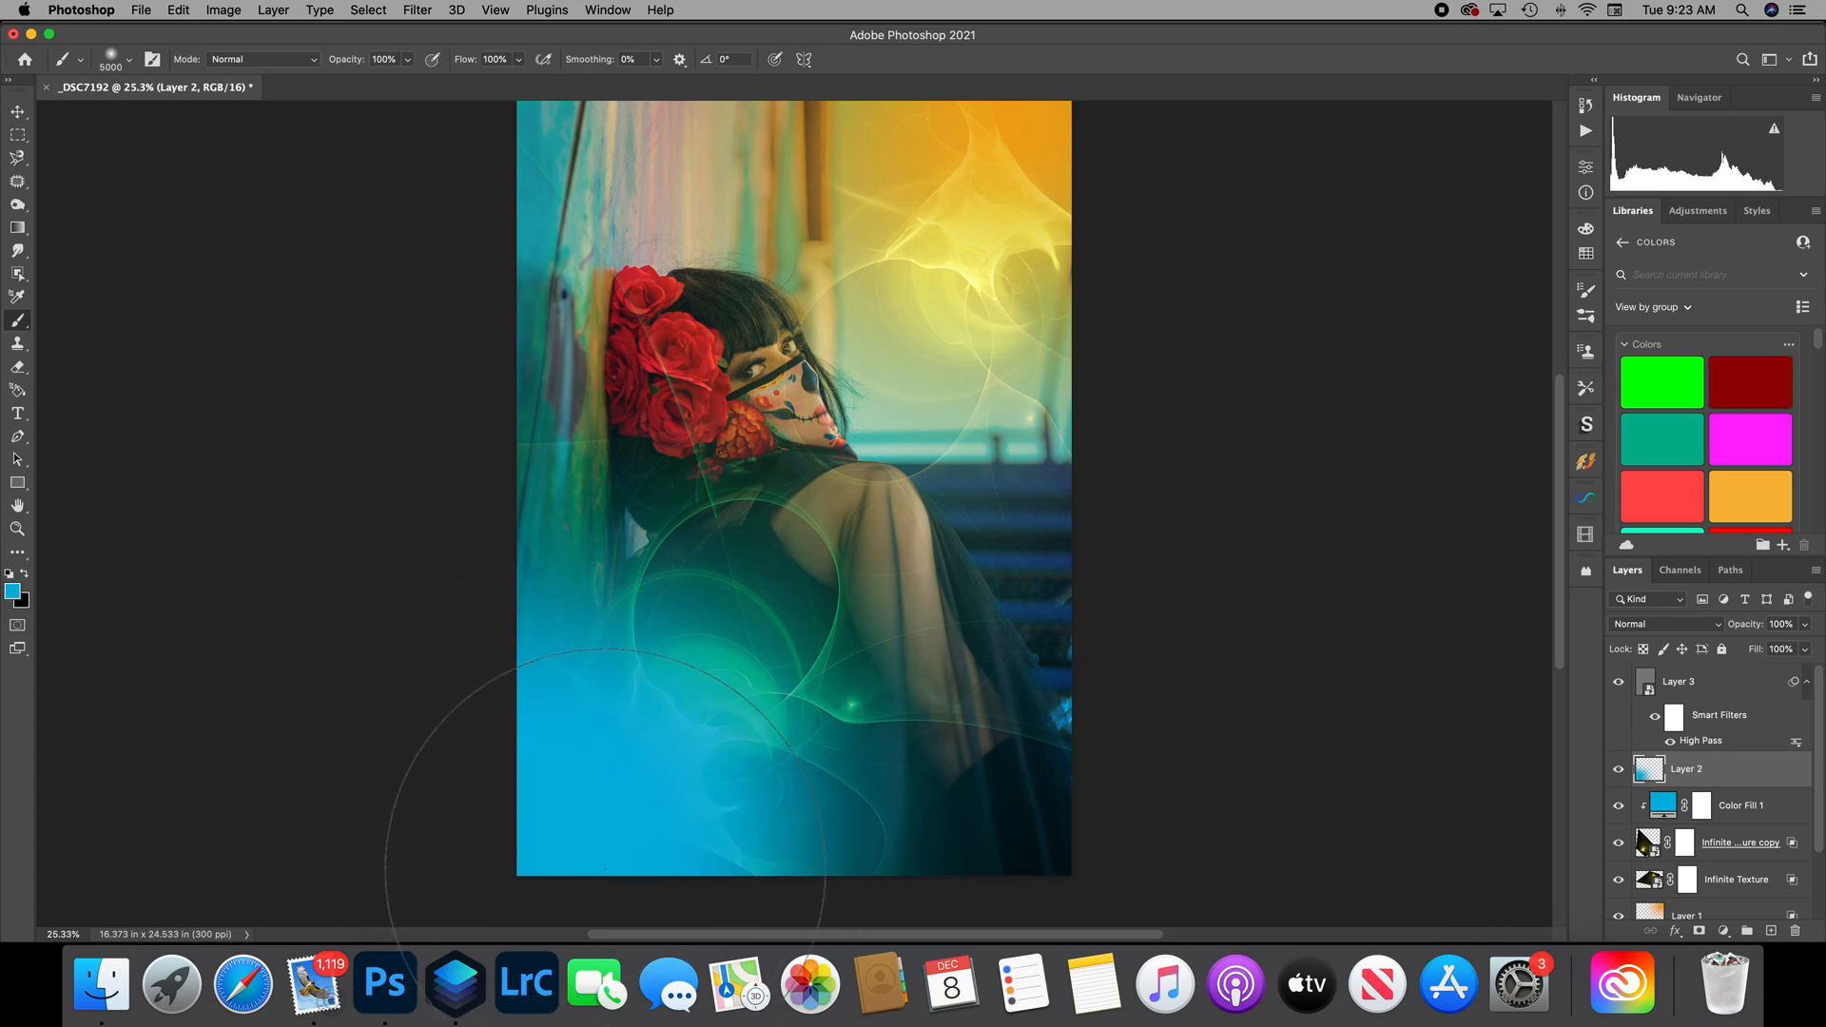
{"action": "scroll", "coordinate": [605, 868], "scroll_direction": "down", "scroll_amount": 2}
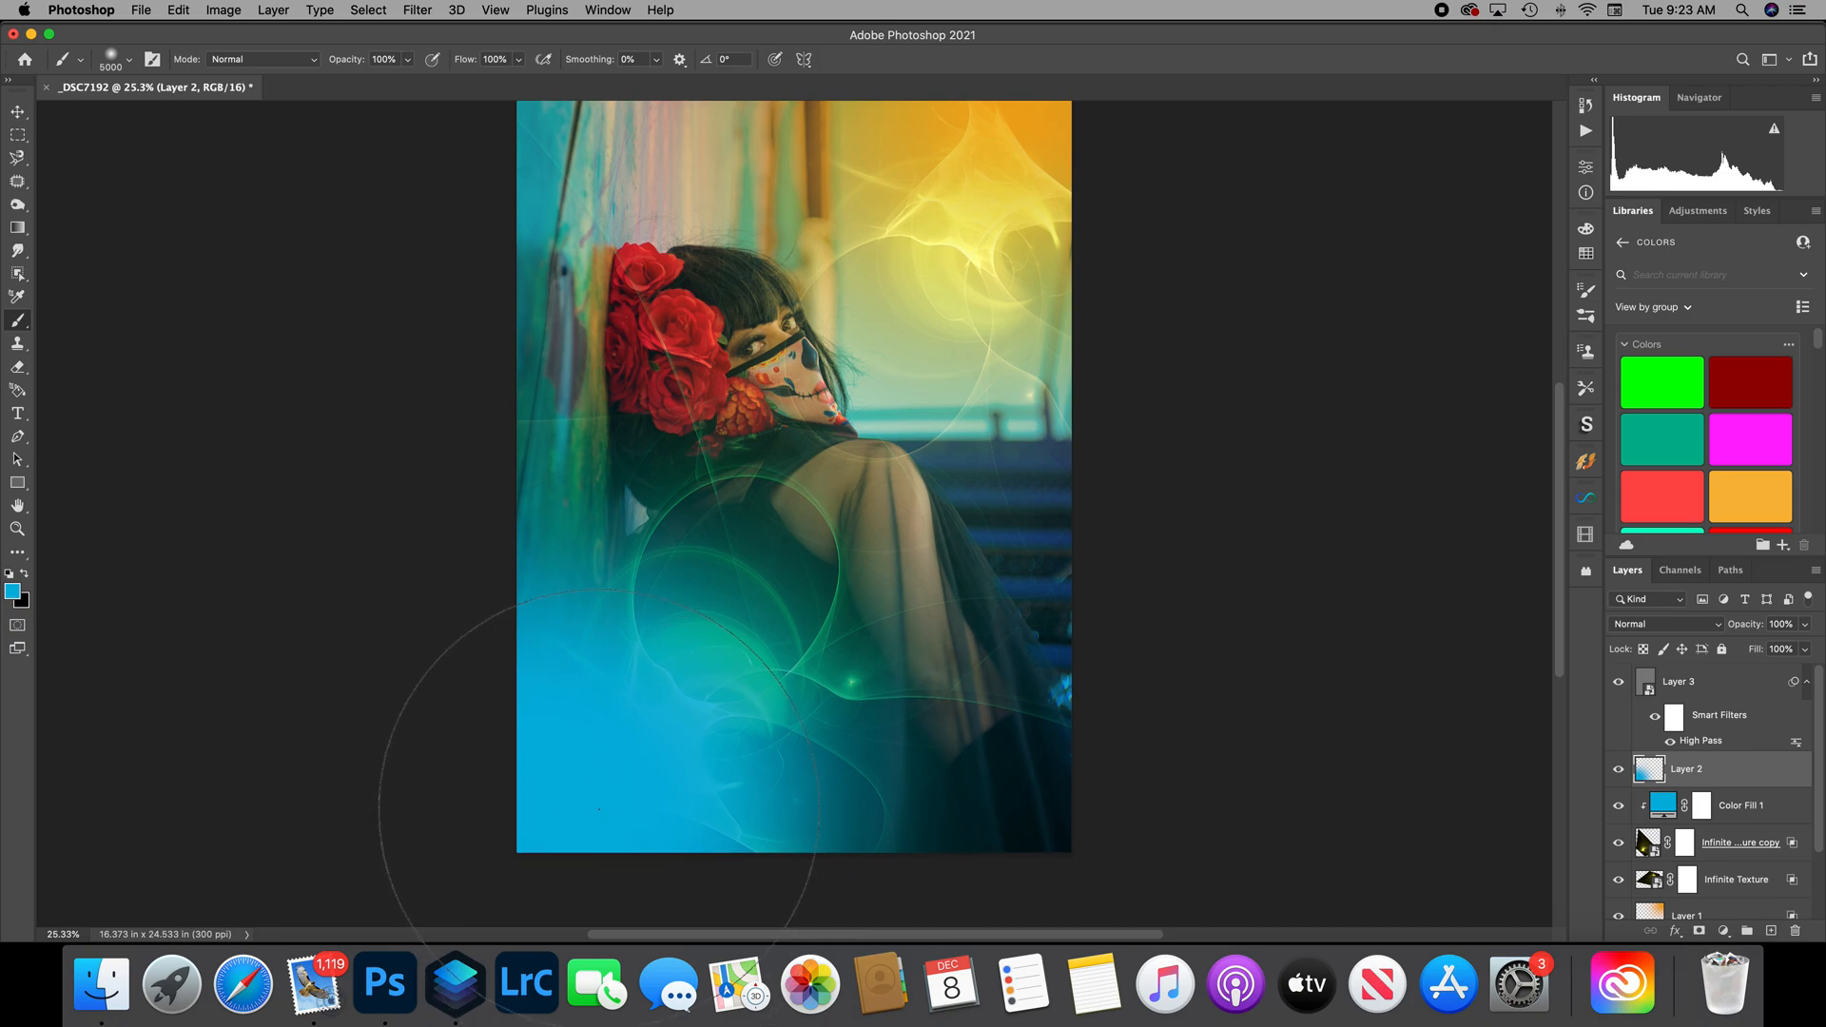
{"action": "scroll", "coordinate": [613, 836], "scroll_direction": "down", "scroll_amount": 1}
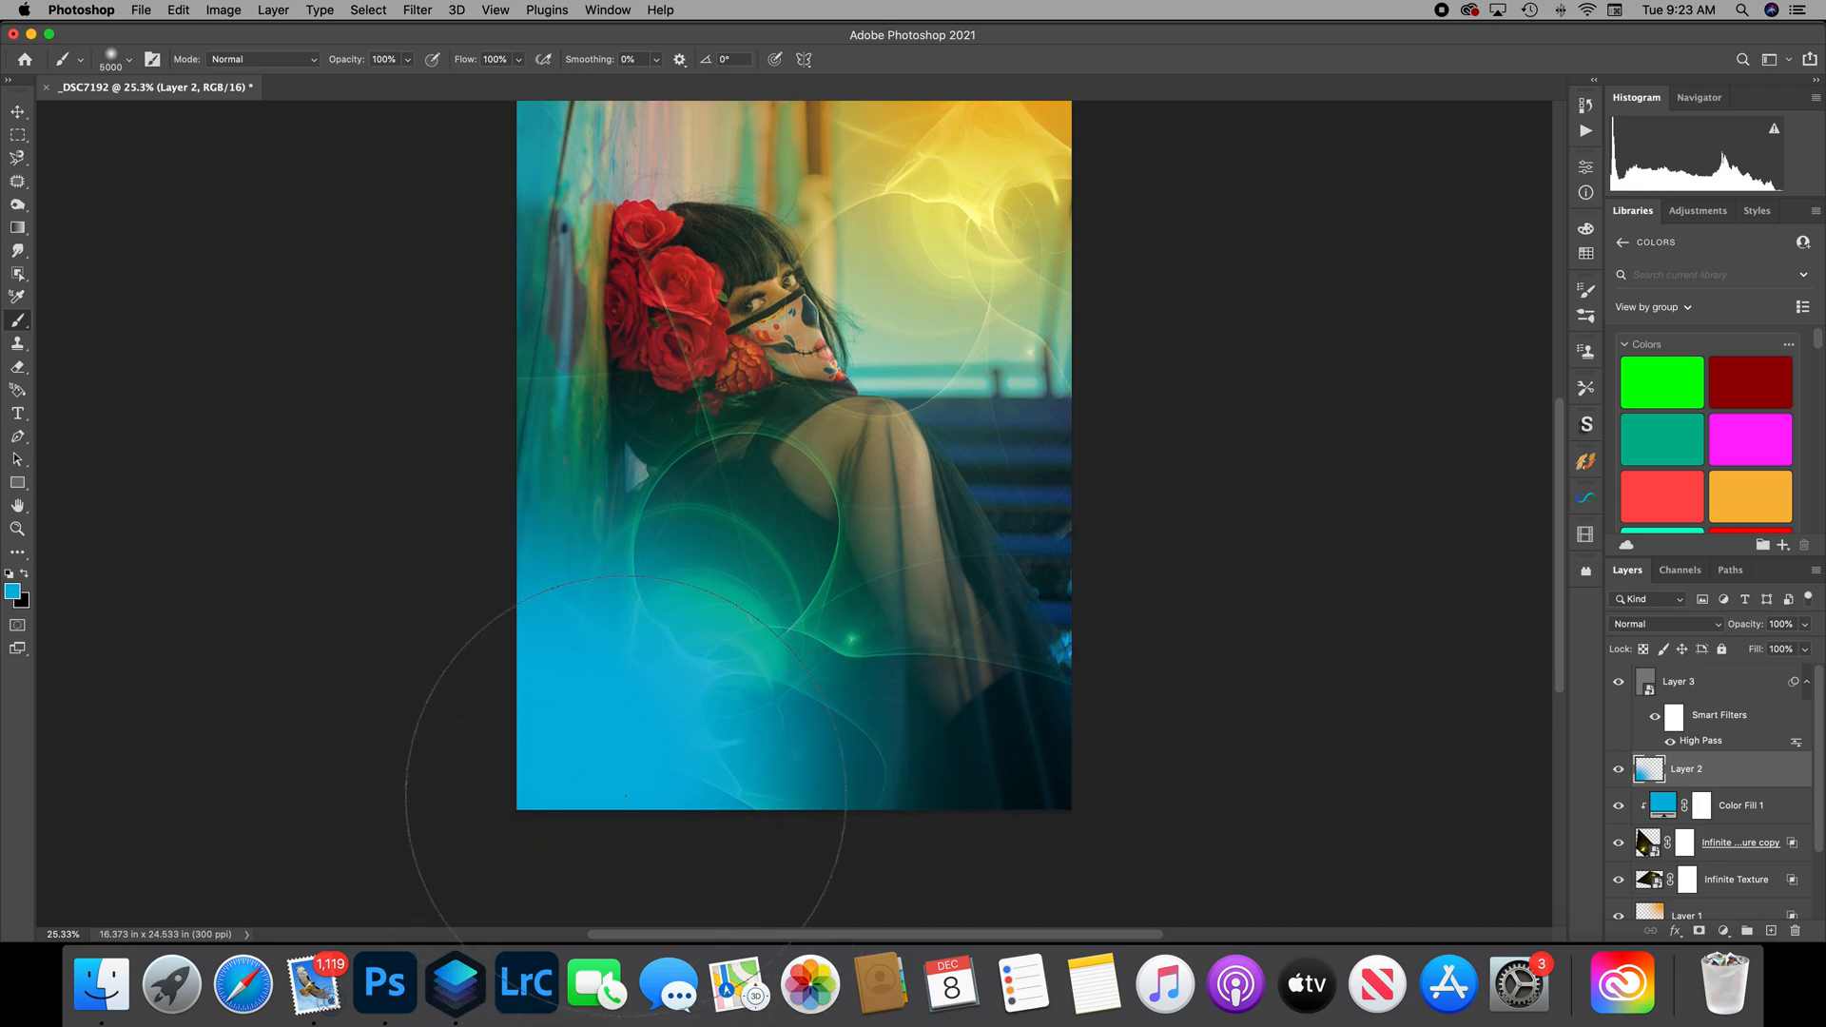
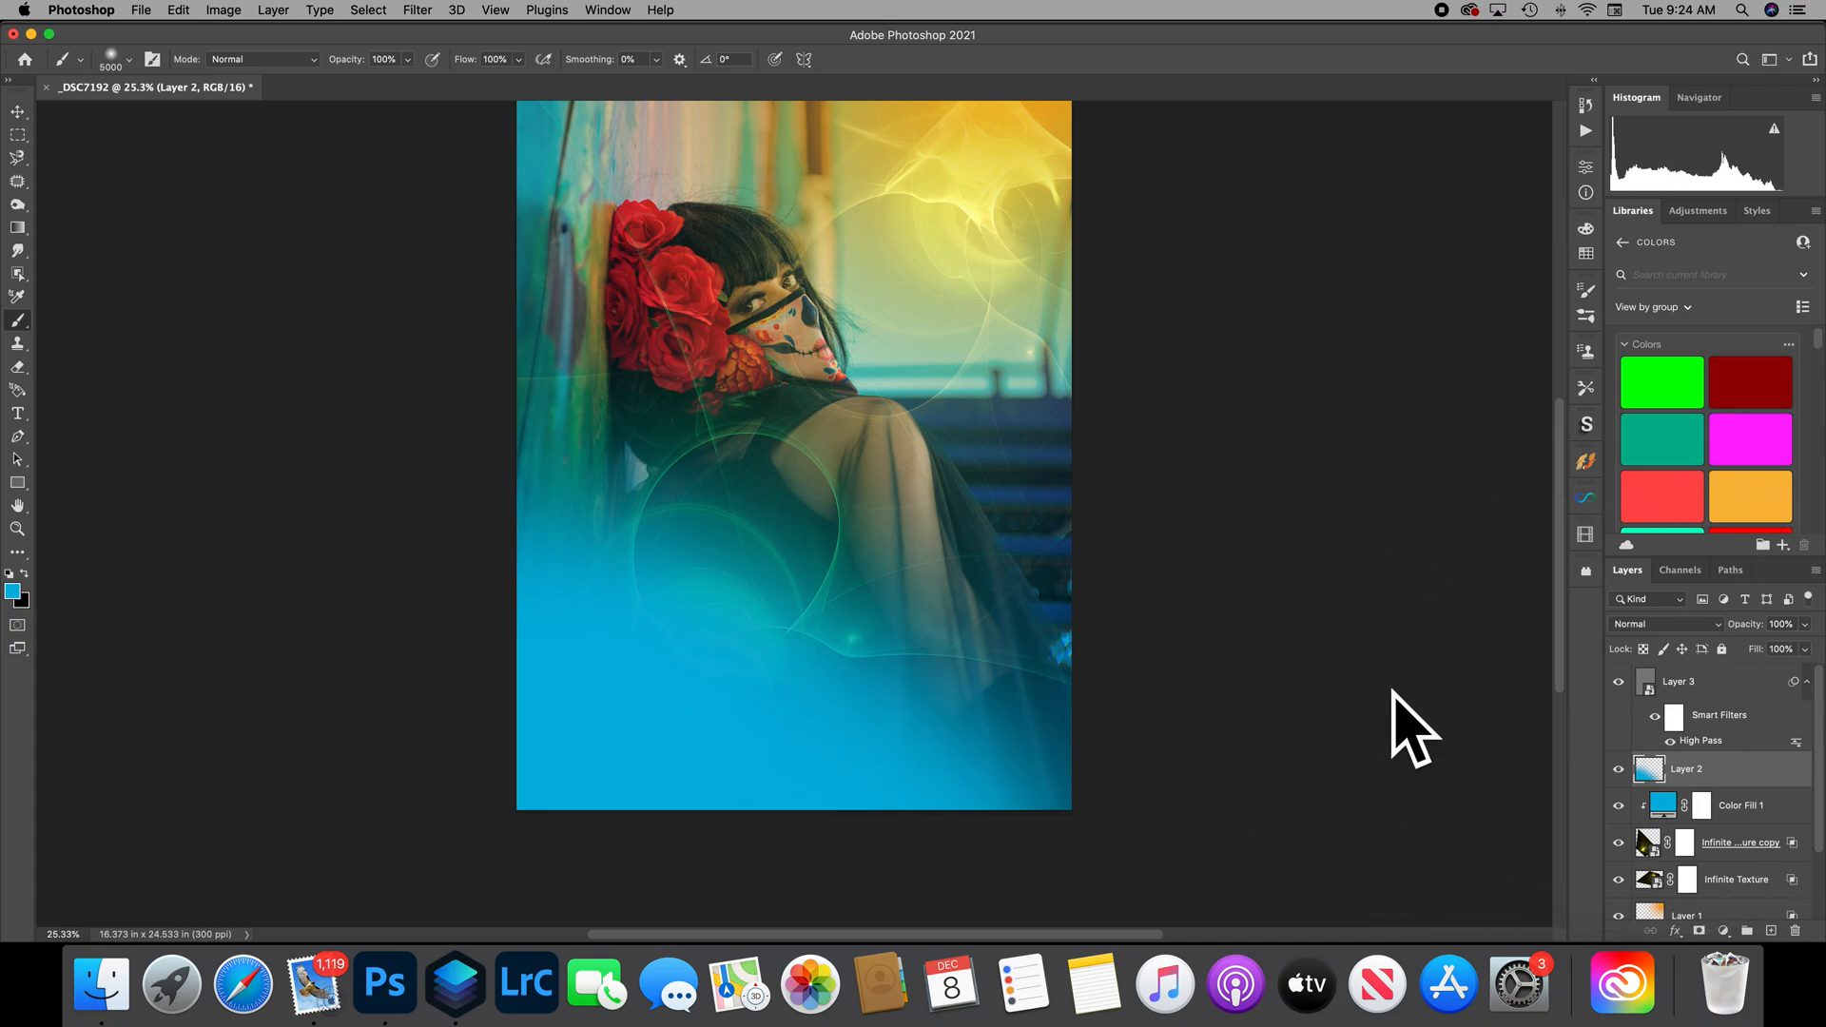
{"action": "scroll", "coordinate": [1392, 693], "scroll_direction": "up", "scroll_amount": 10}
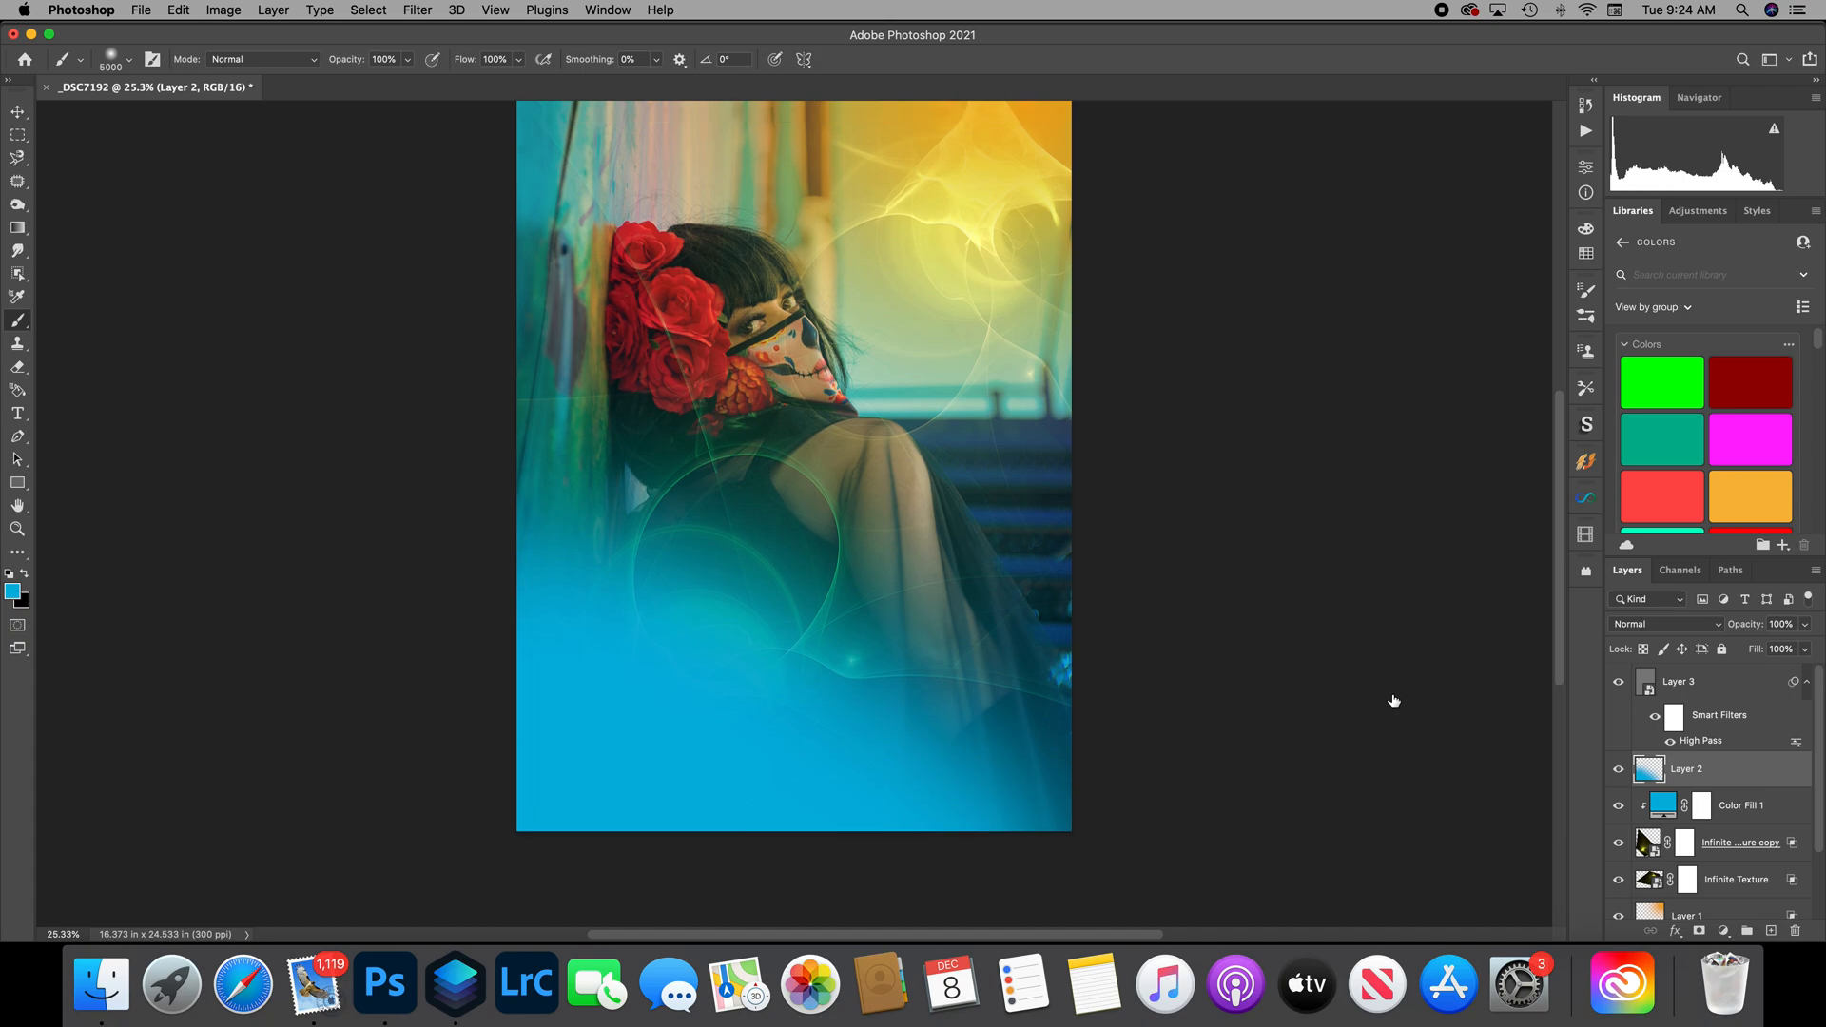
{"action": "scroll", "coordinate": [1370, 697], "scroll_direction": "up", "scroll_amount": 4}
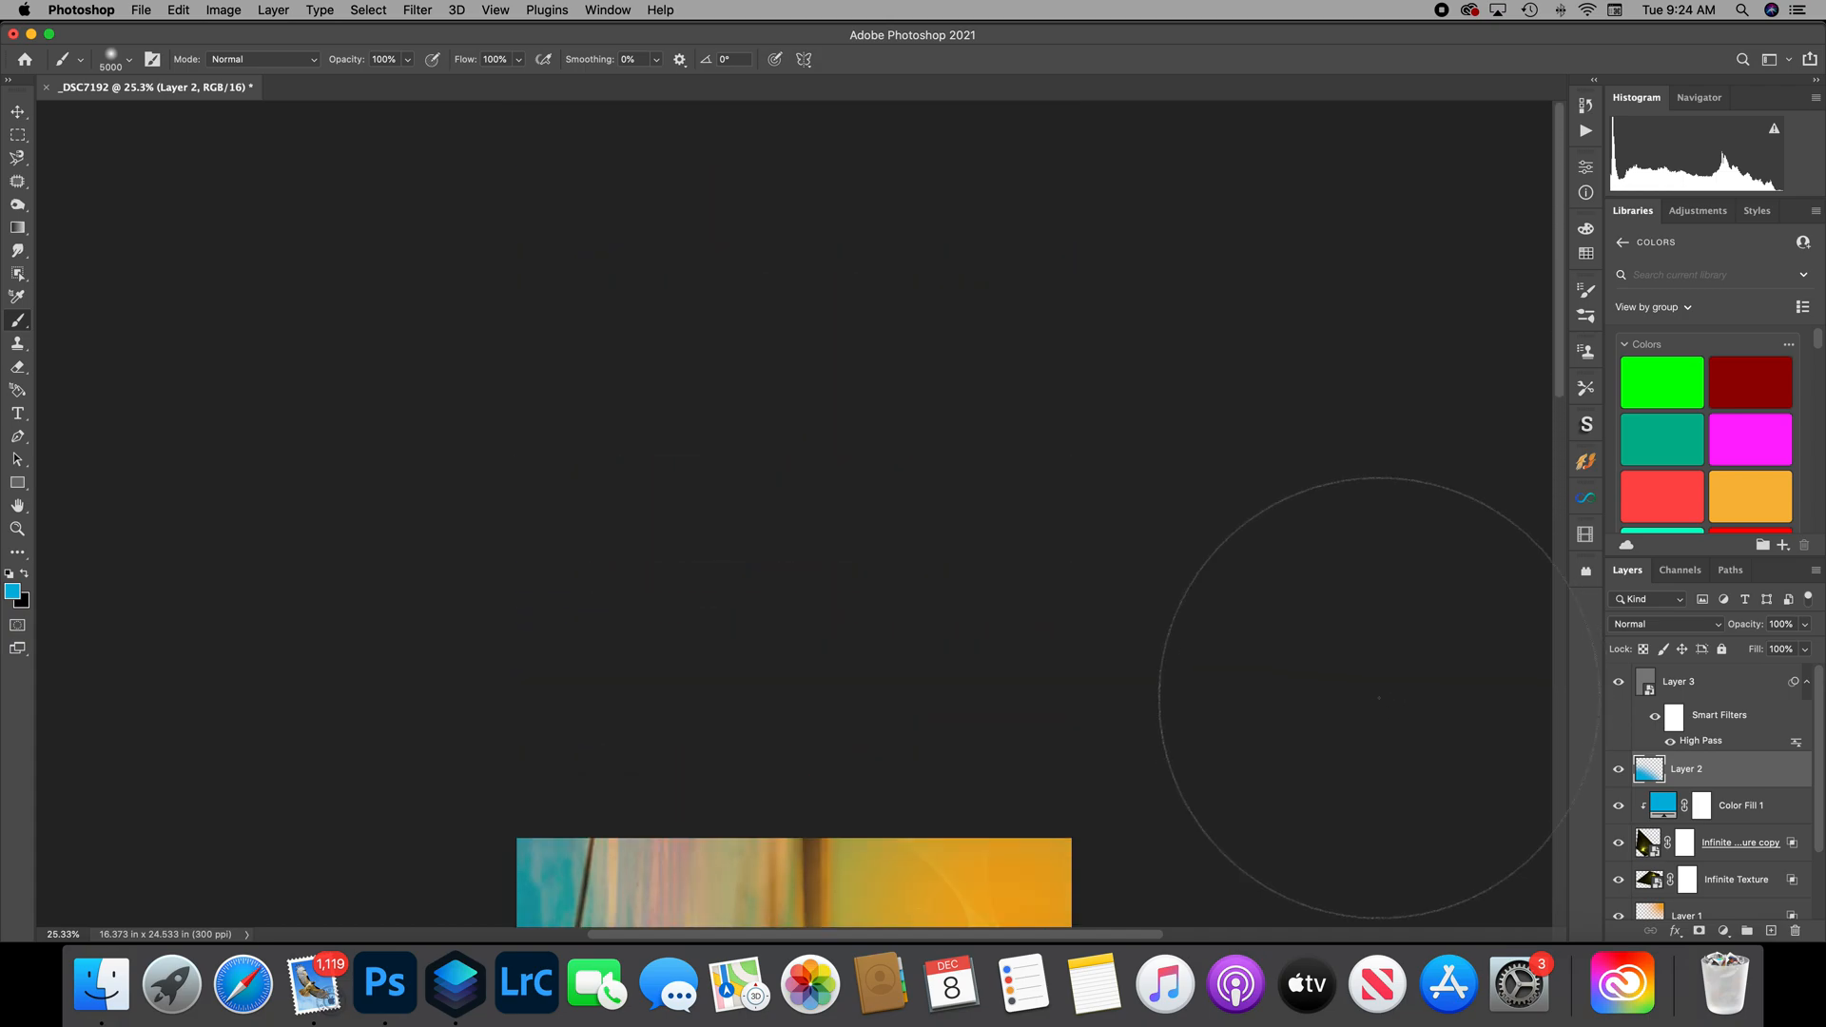
{"action": "scroll", "coordinate": [1304, 694], "scroll_direction": "down", "scroll_amount": 6}
{"action": "scroll", "coordinate": [1234, 701], "scroll_direction": "down", "scroll_amount": 8}
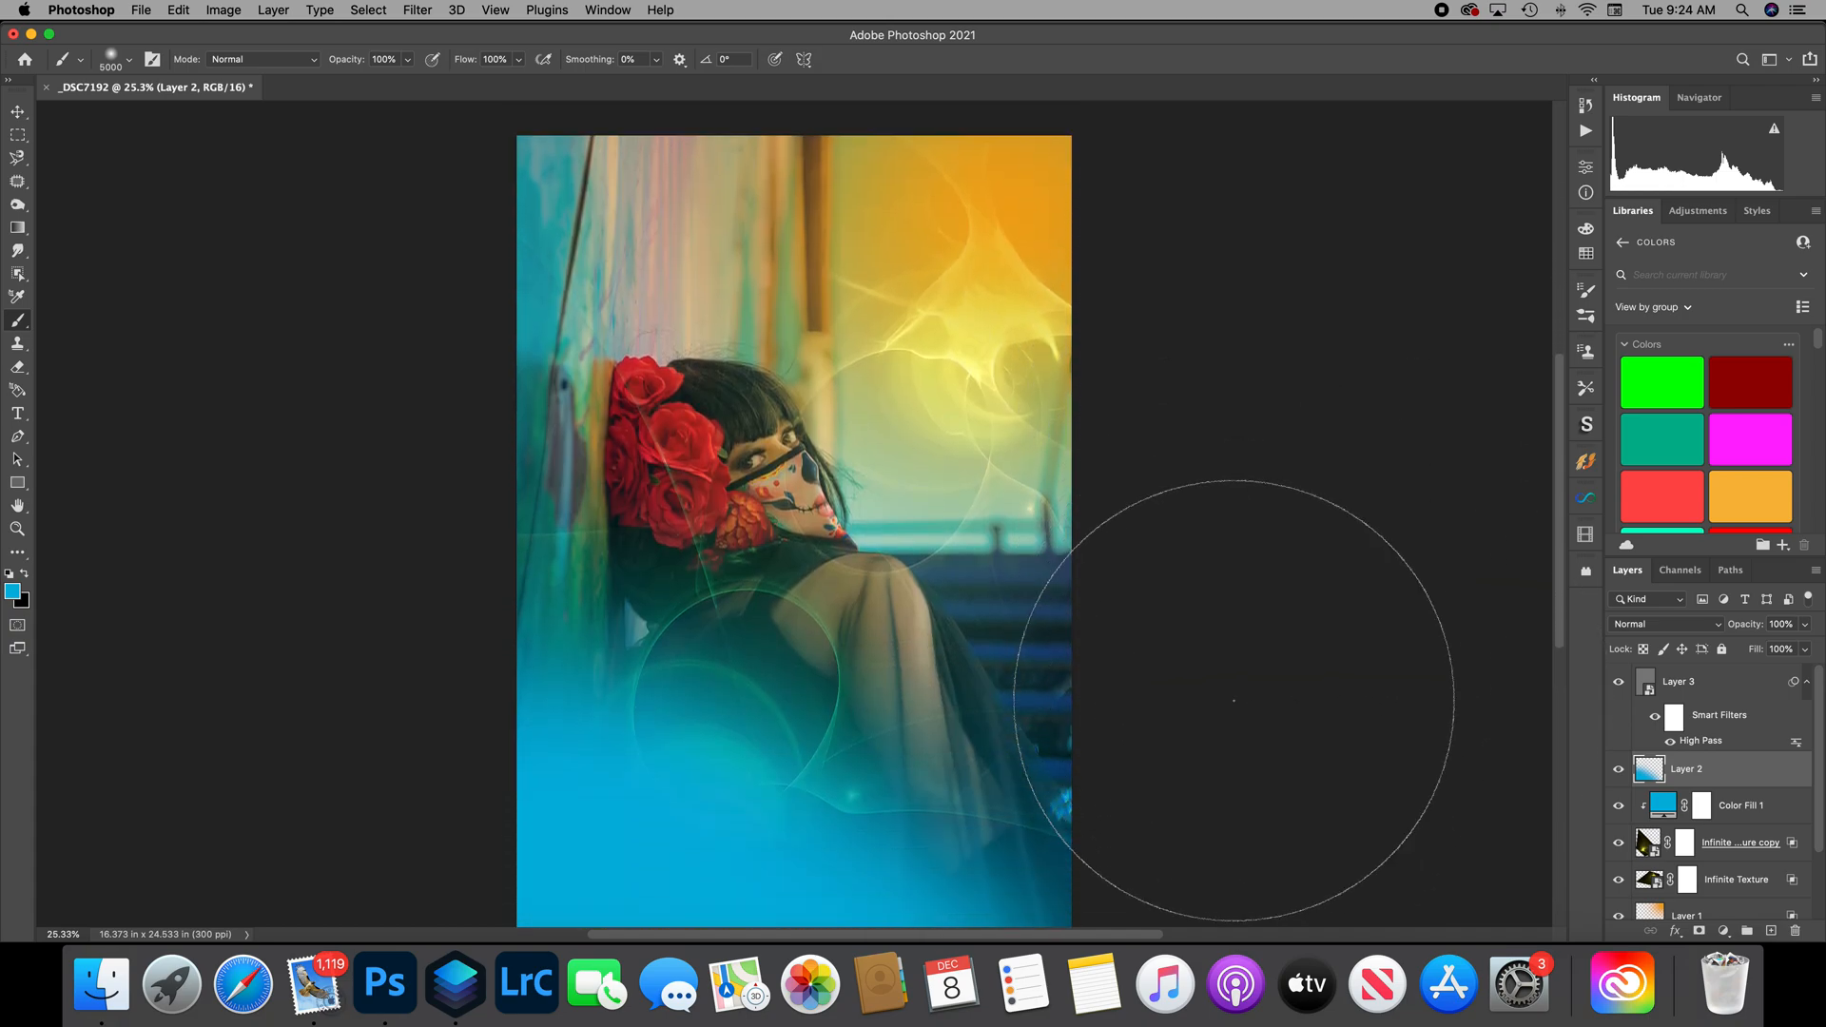
Stamp all visible layers into a new merged layer above Layer 3.
{"action": "left_click", "coordinate": [1718, 687]}
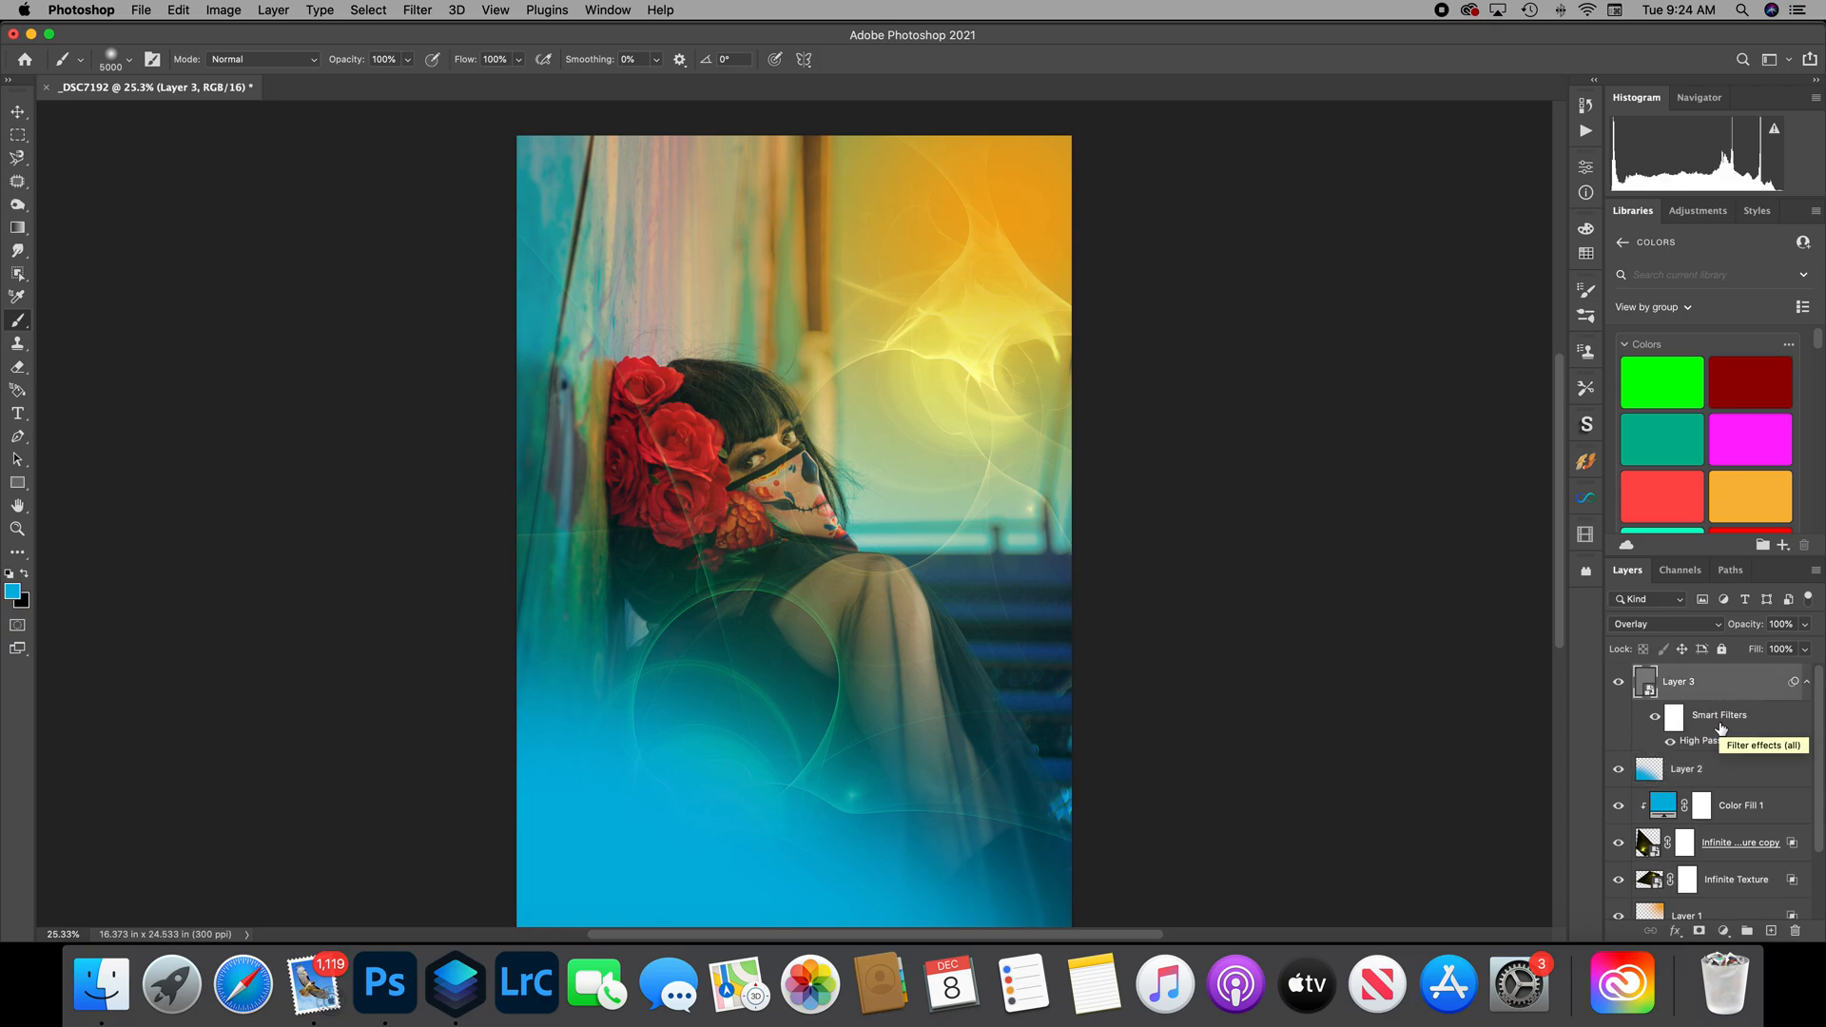
{"action": "key", "text": "super"}
{"action": "key", "text": "alt+shift"}
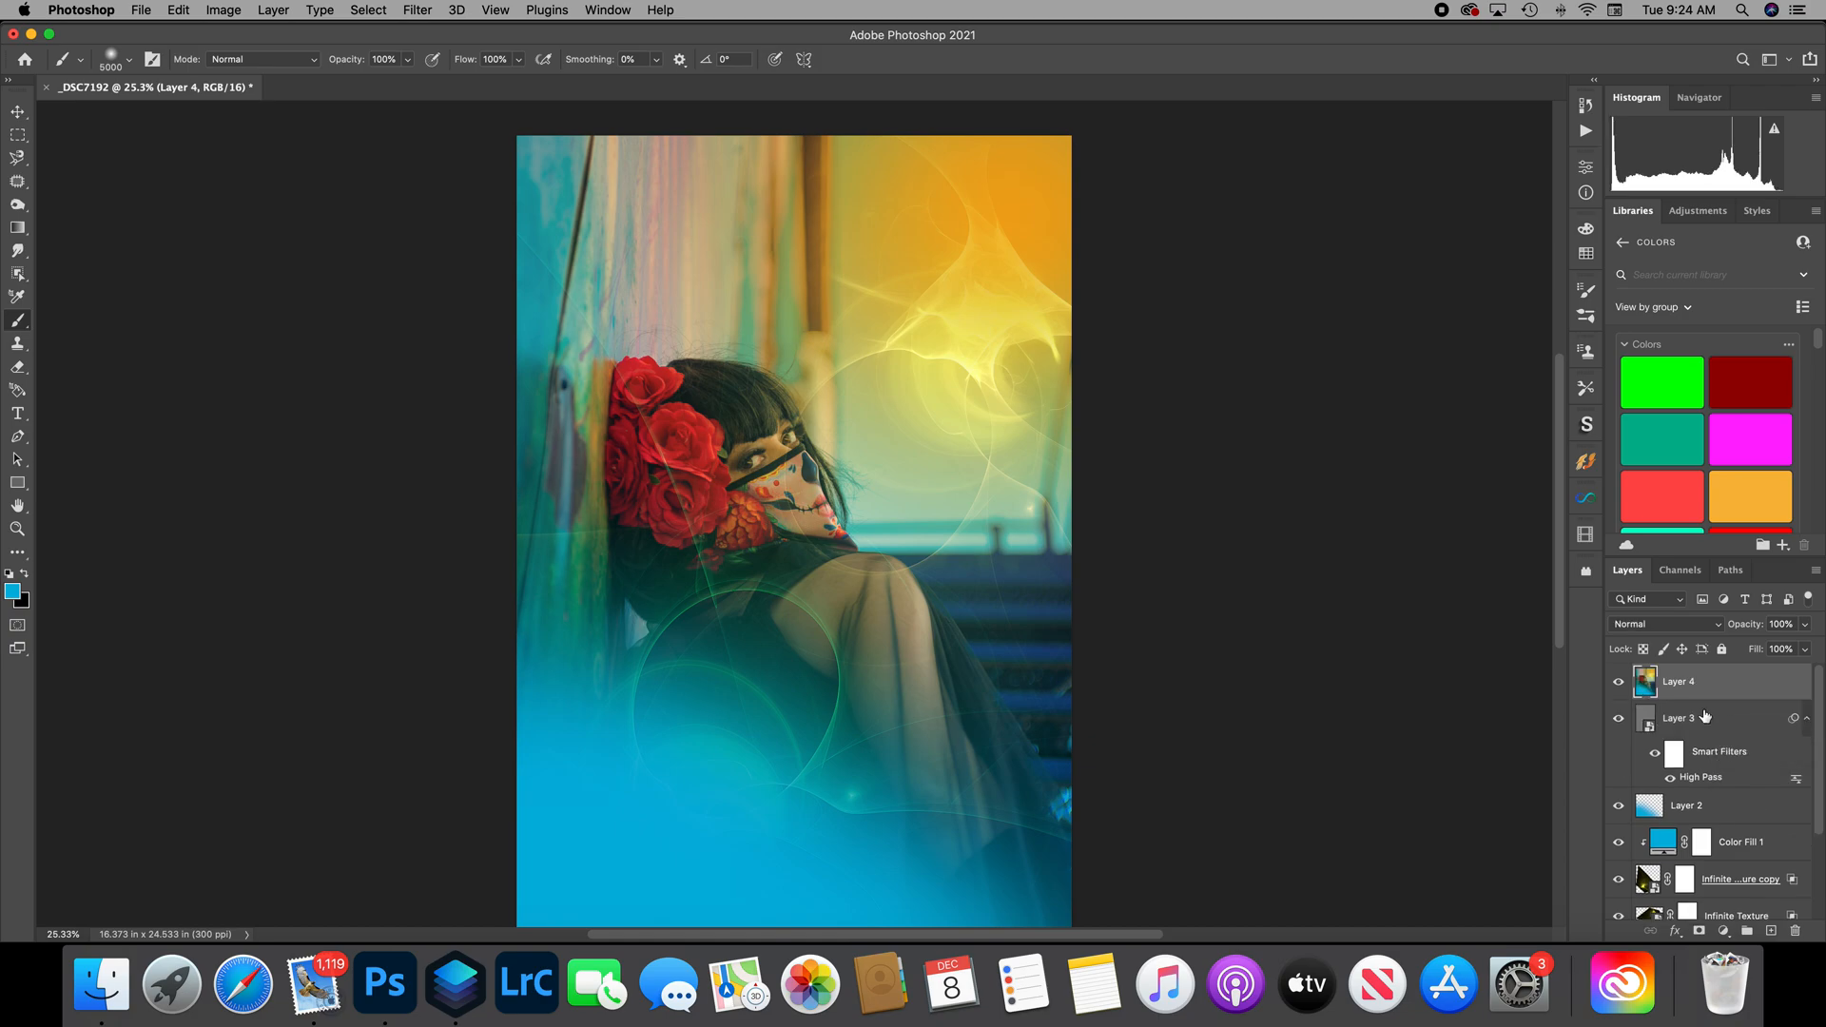
Try Beautify's Downlight shade on the merged Layer 4 and inspect the graded portrait.
{"action": "left_click", "coordinate": [1584, 465]}
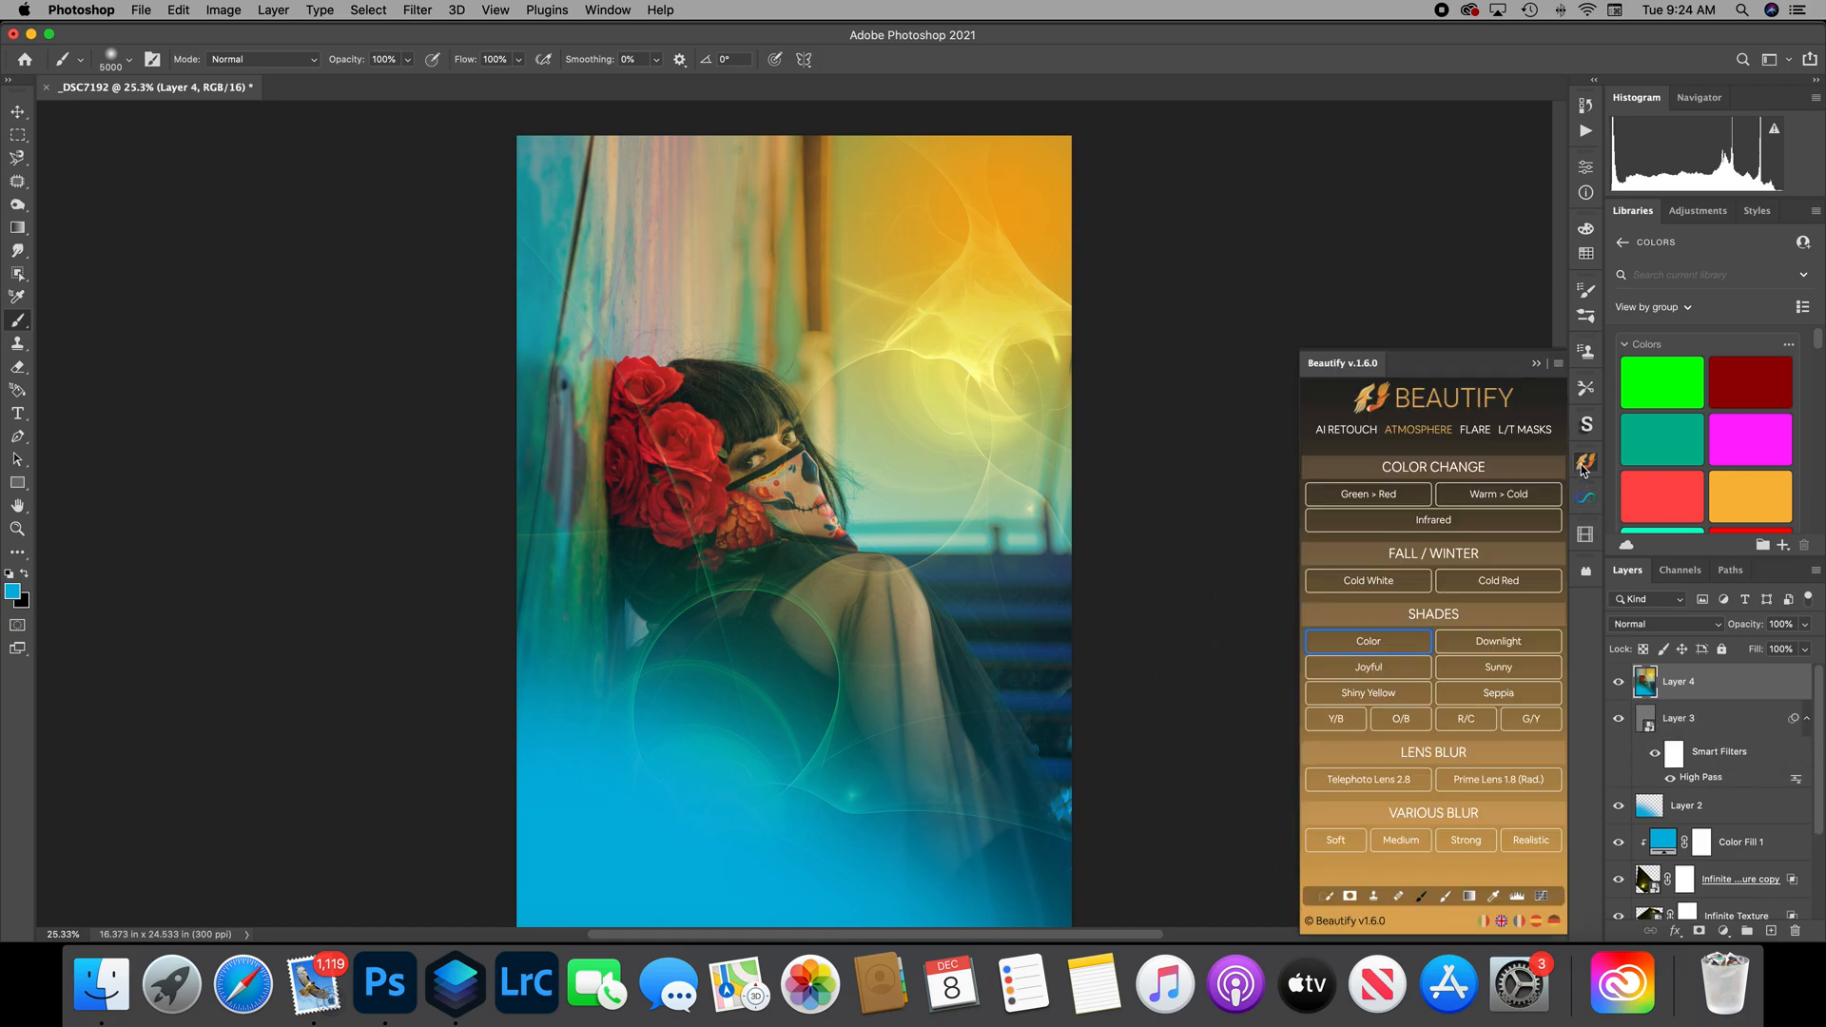
{"action": "left_click", "coordinate": [1495, 647]}
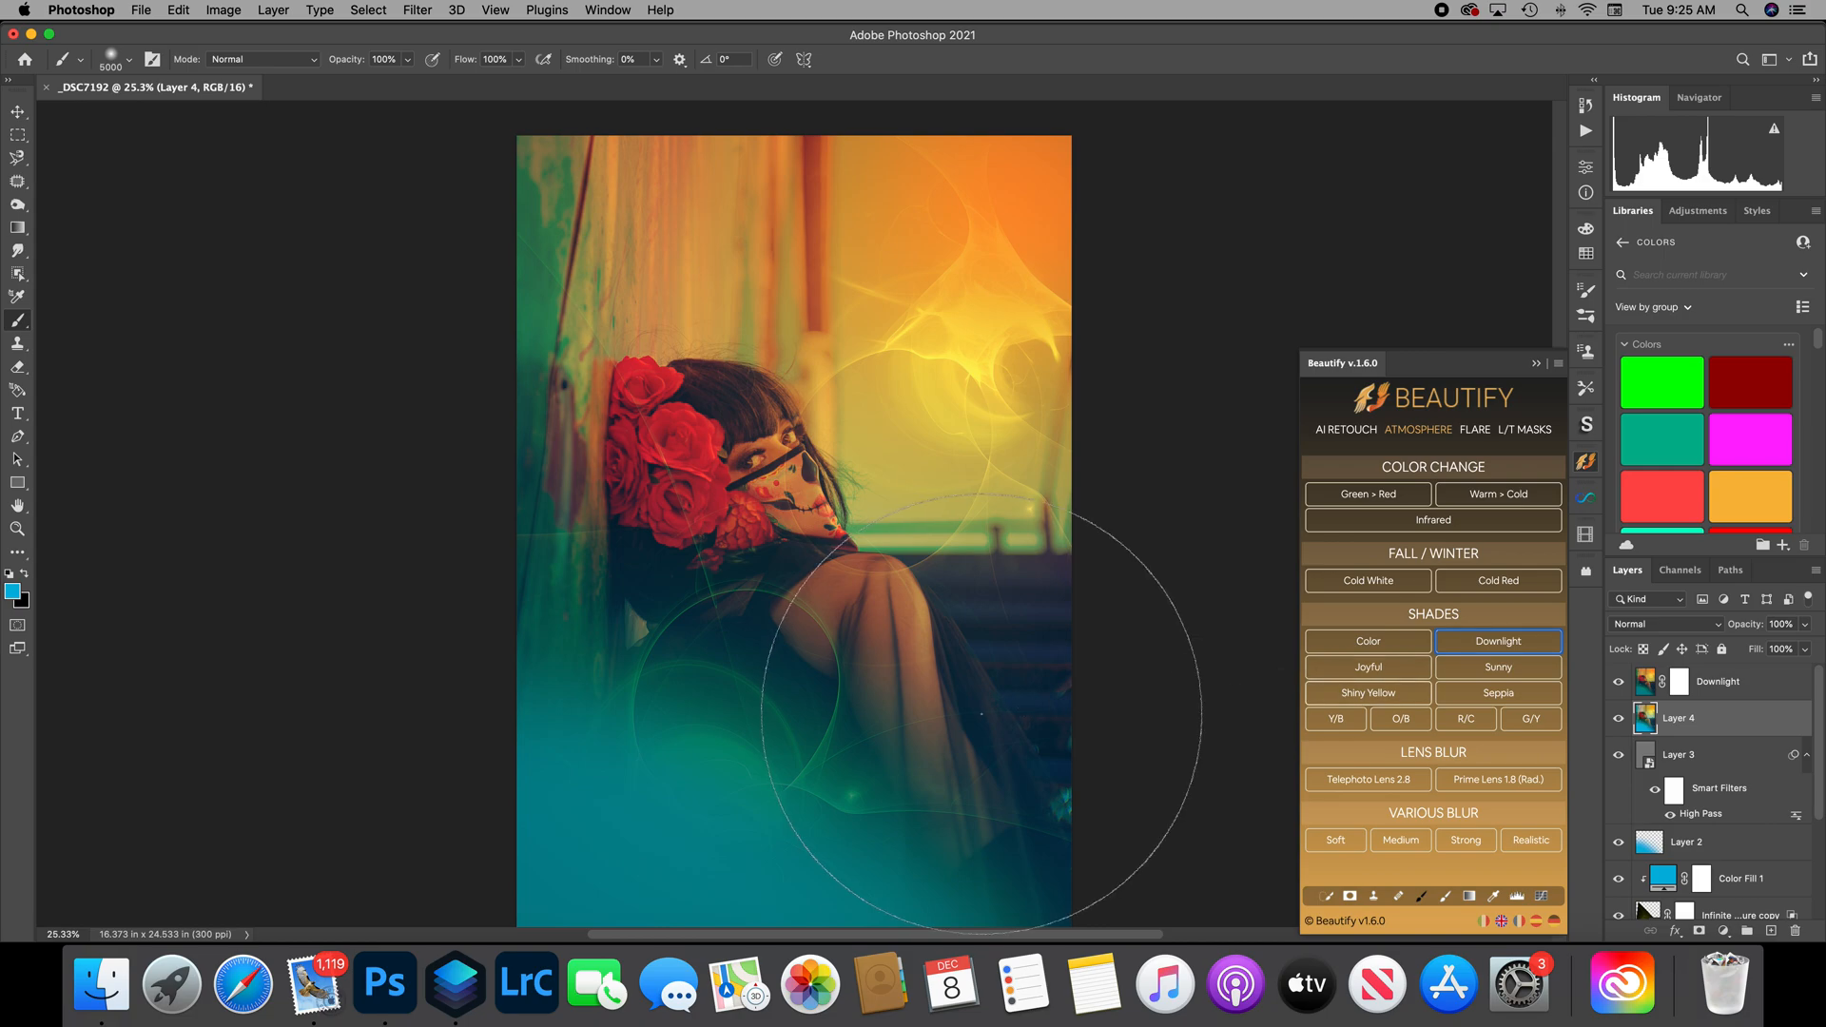
{"action": "scroll", "coordinate": [982, 714], "scroll_direction": "down", "scroll_amount": 3}
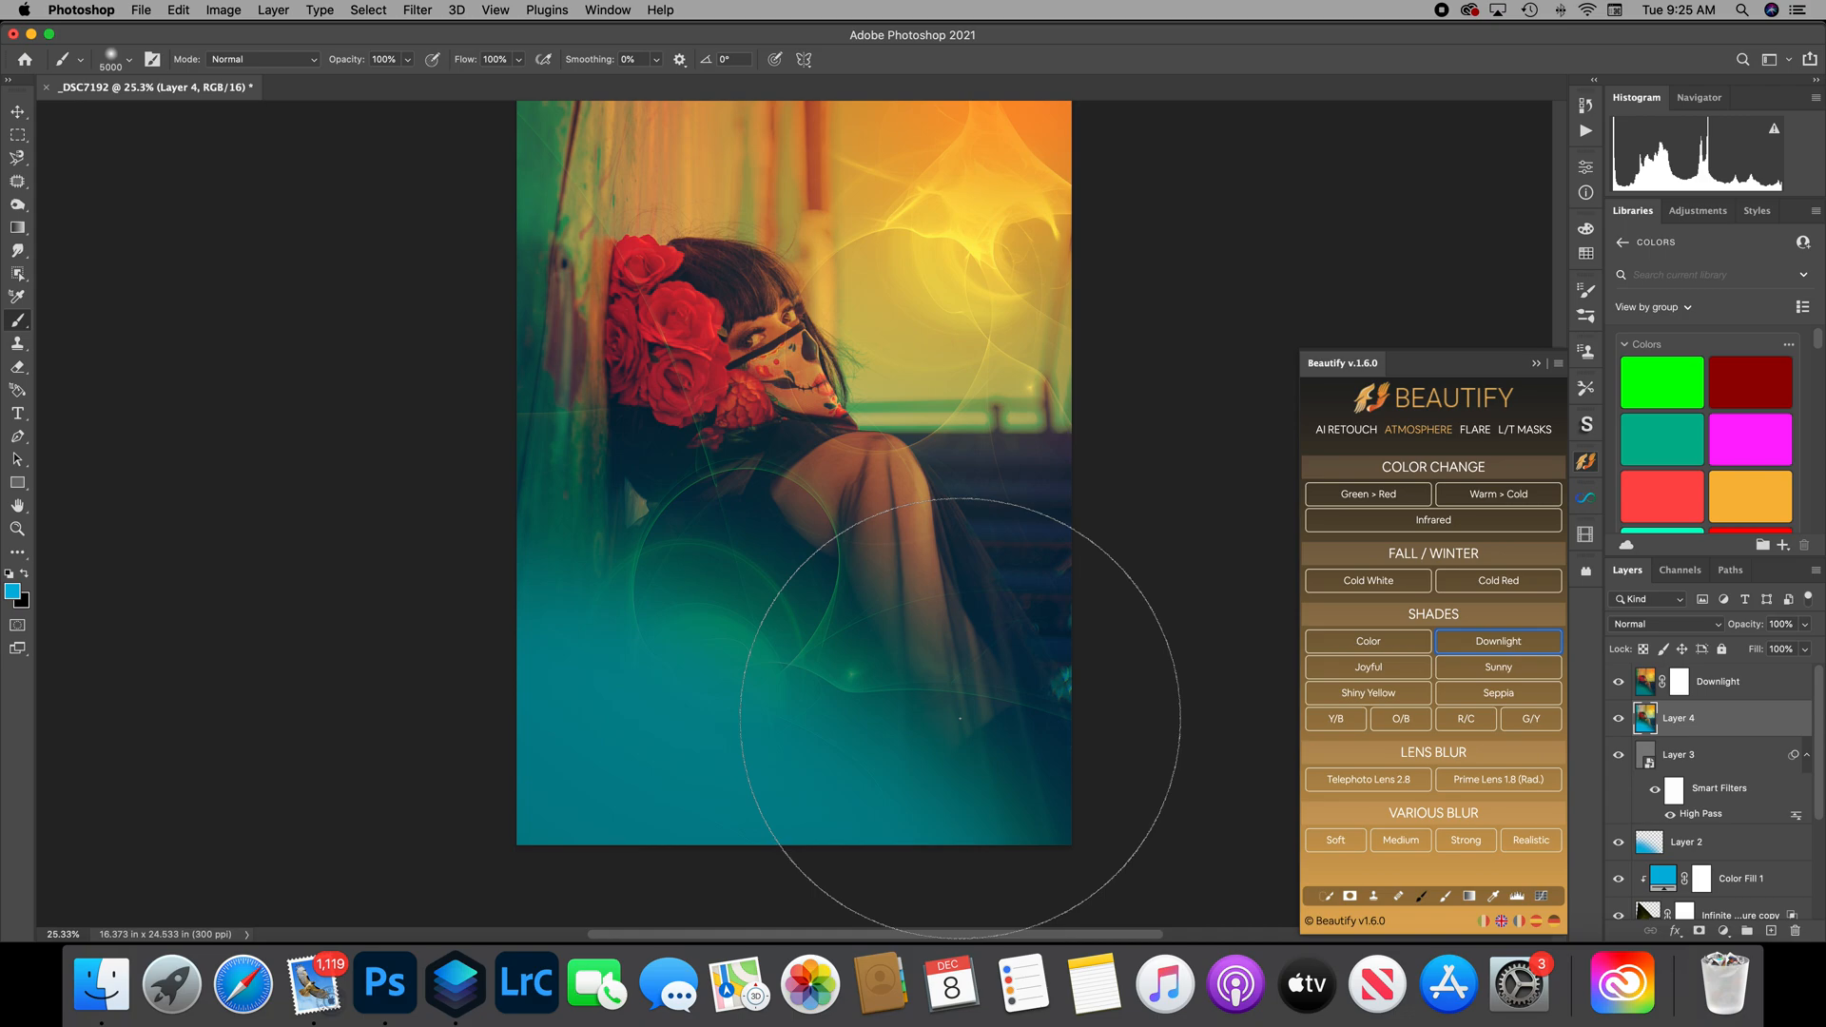
{"action": "scroll", "coordinate": [961, 718], "scroll_direction": "up", "scroll_amount": 2}
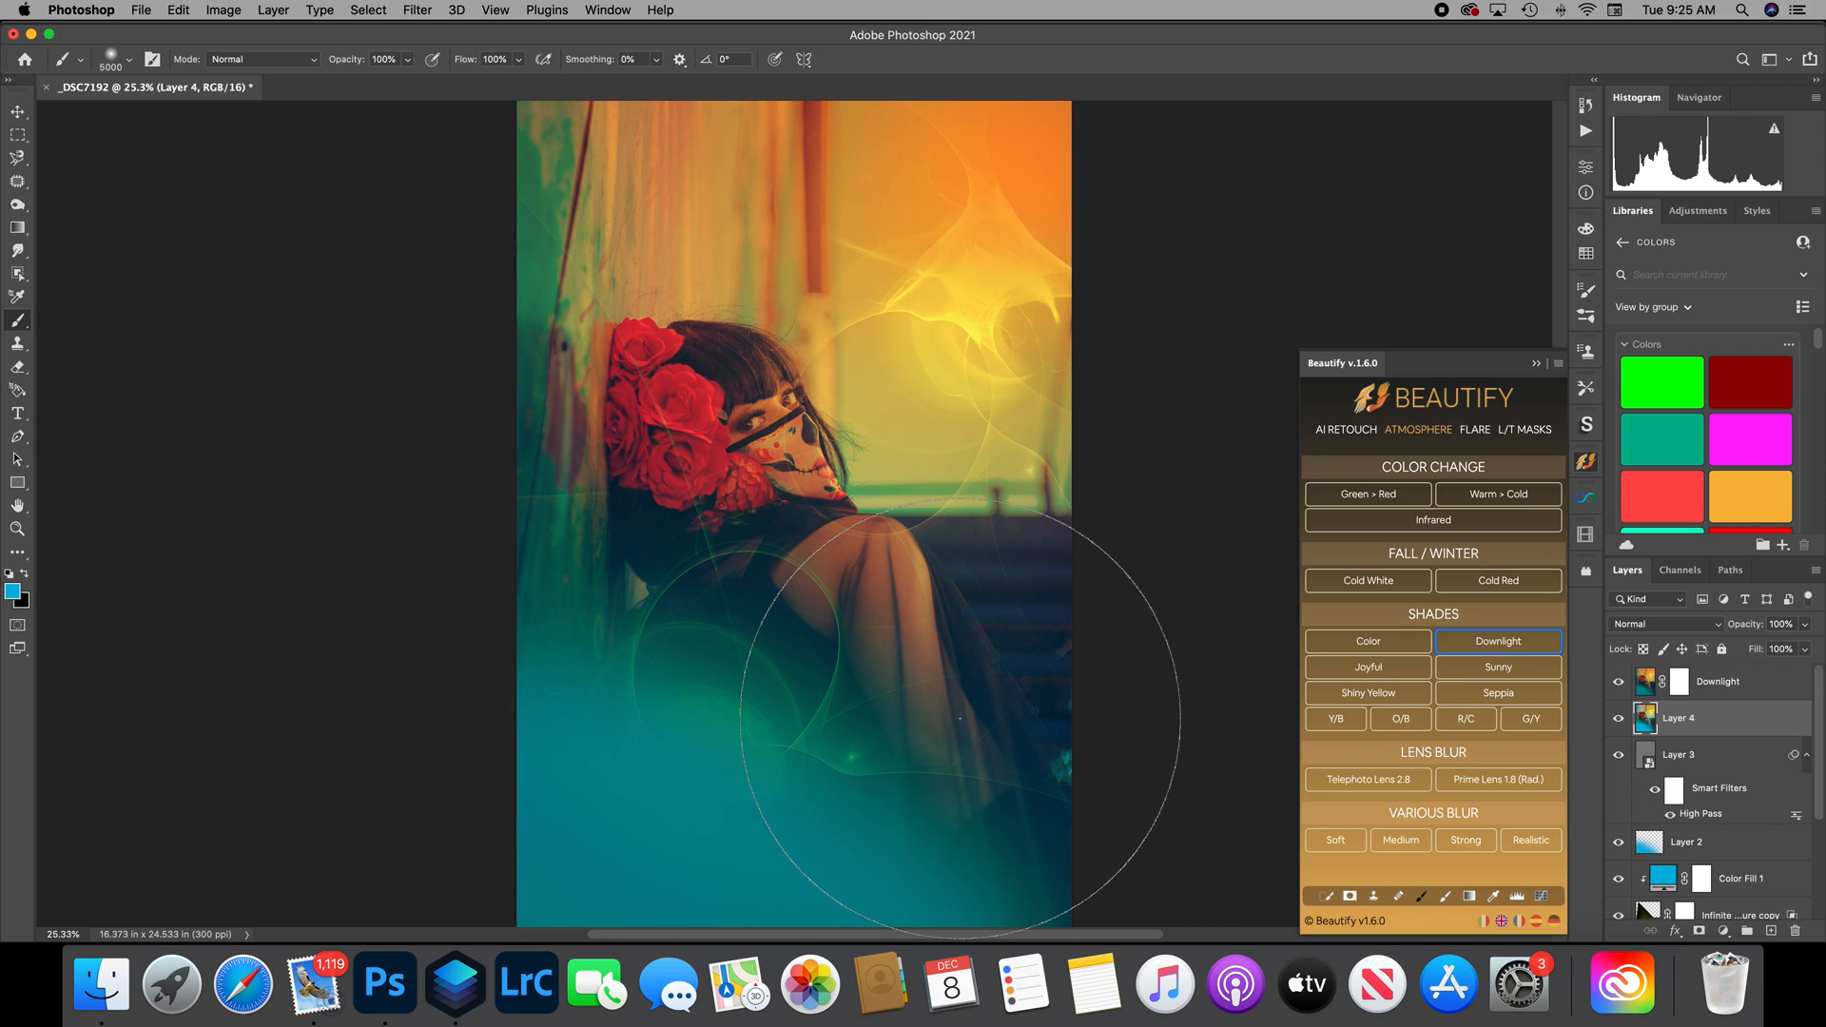
Undo the Downlight shade and the merged layer, going back to Layer 2.
{"action": "key", "text": "super"}
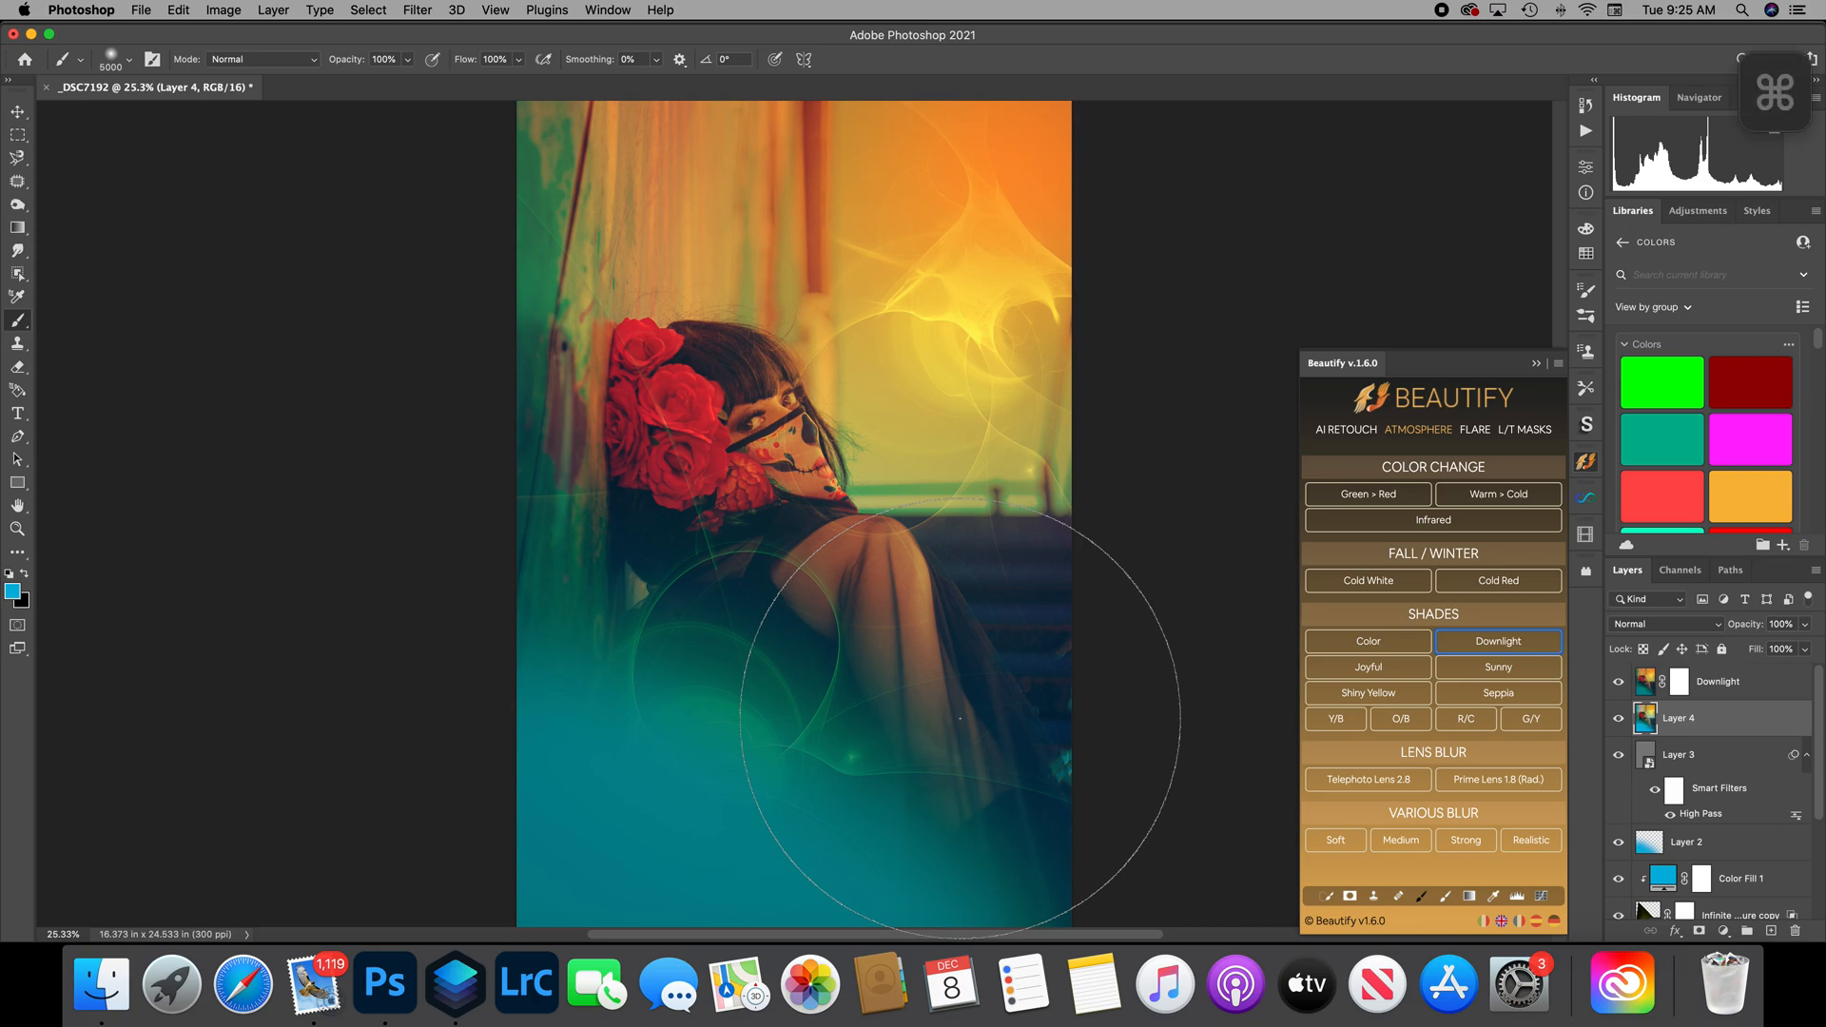
{"action": "key", "text": "super+z"}
{"action": "key", "text": "super+z"}
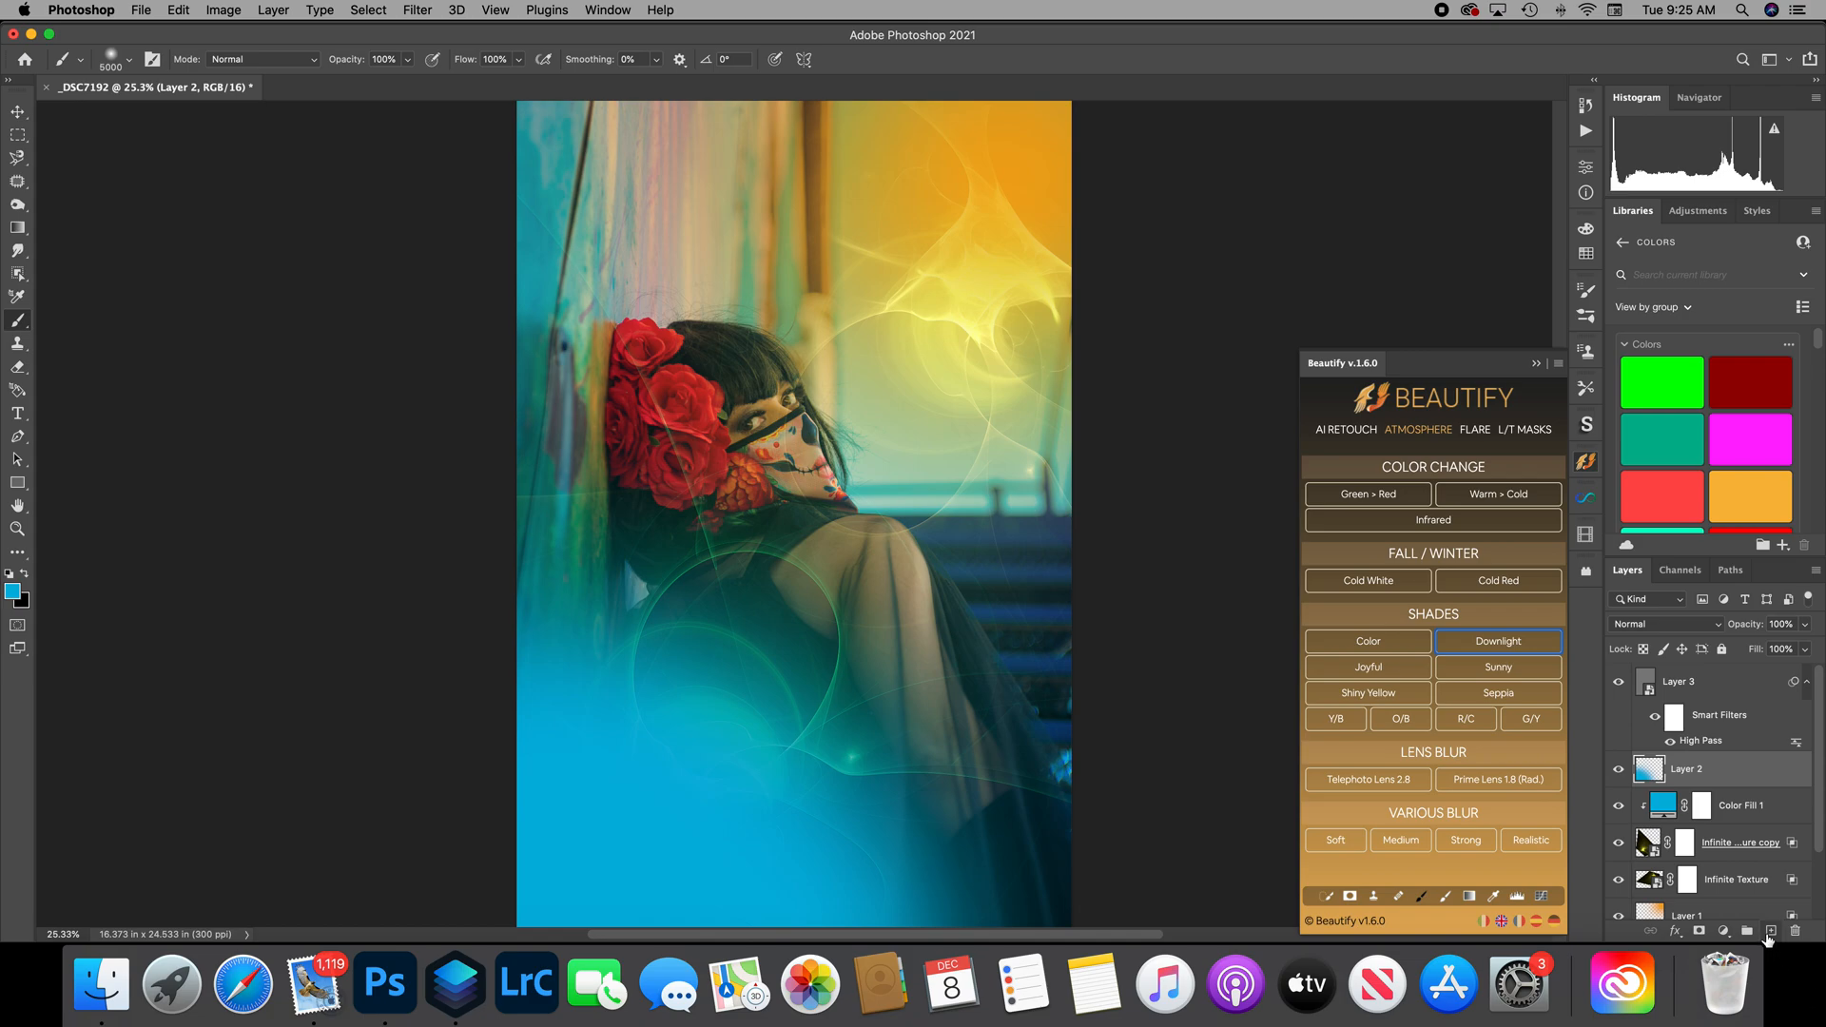
Add a new empty layer above Layer 2 and set the foreground color to black (000000).
{"action": "left_click", "coordinate": [1769, 930]}
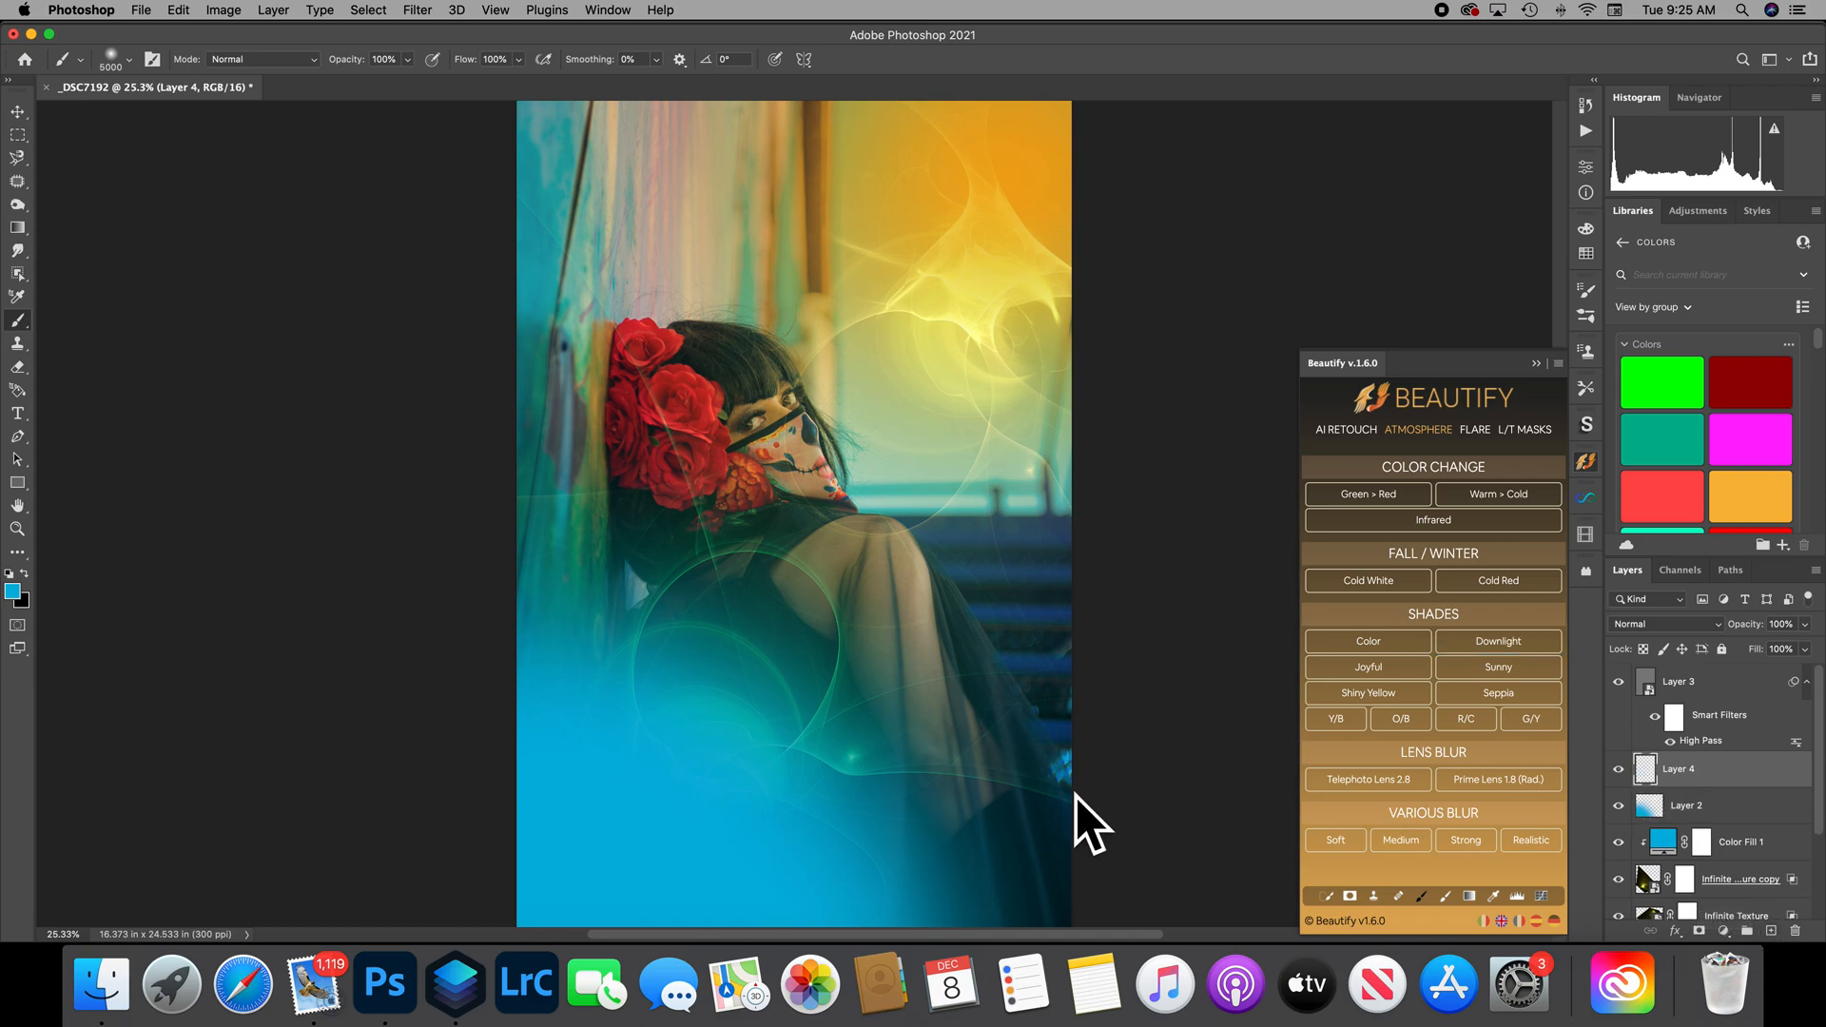
{"action": "left_click", "coordinate": [24, 577]}
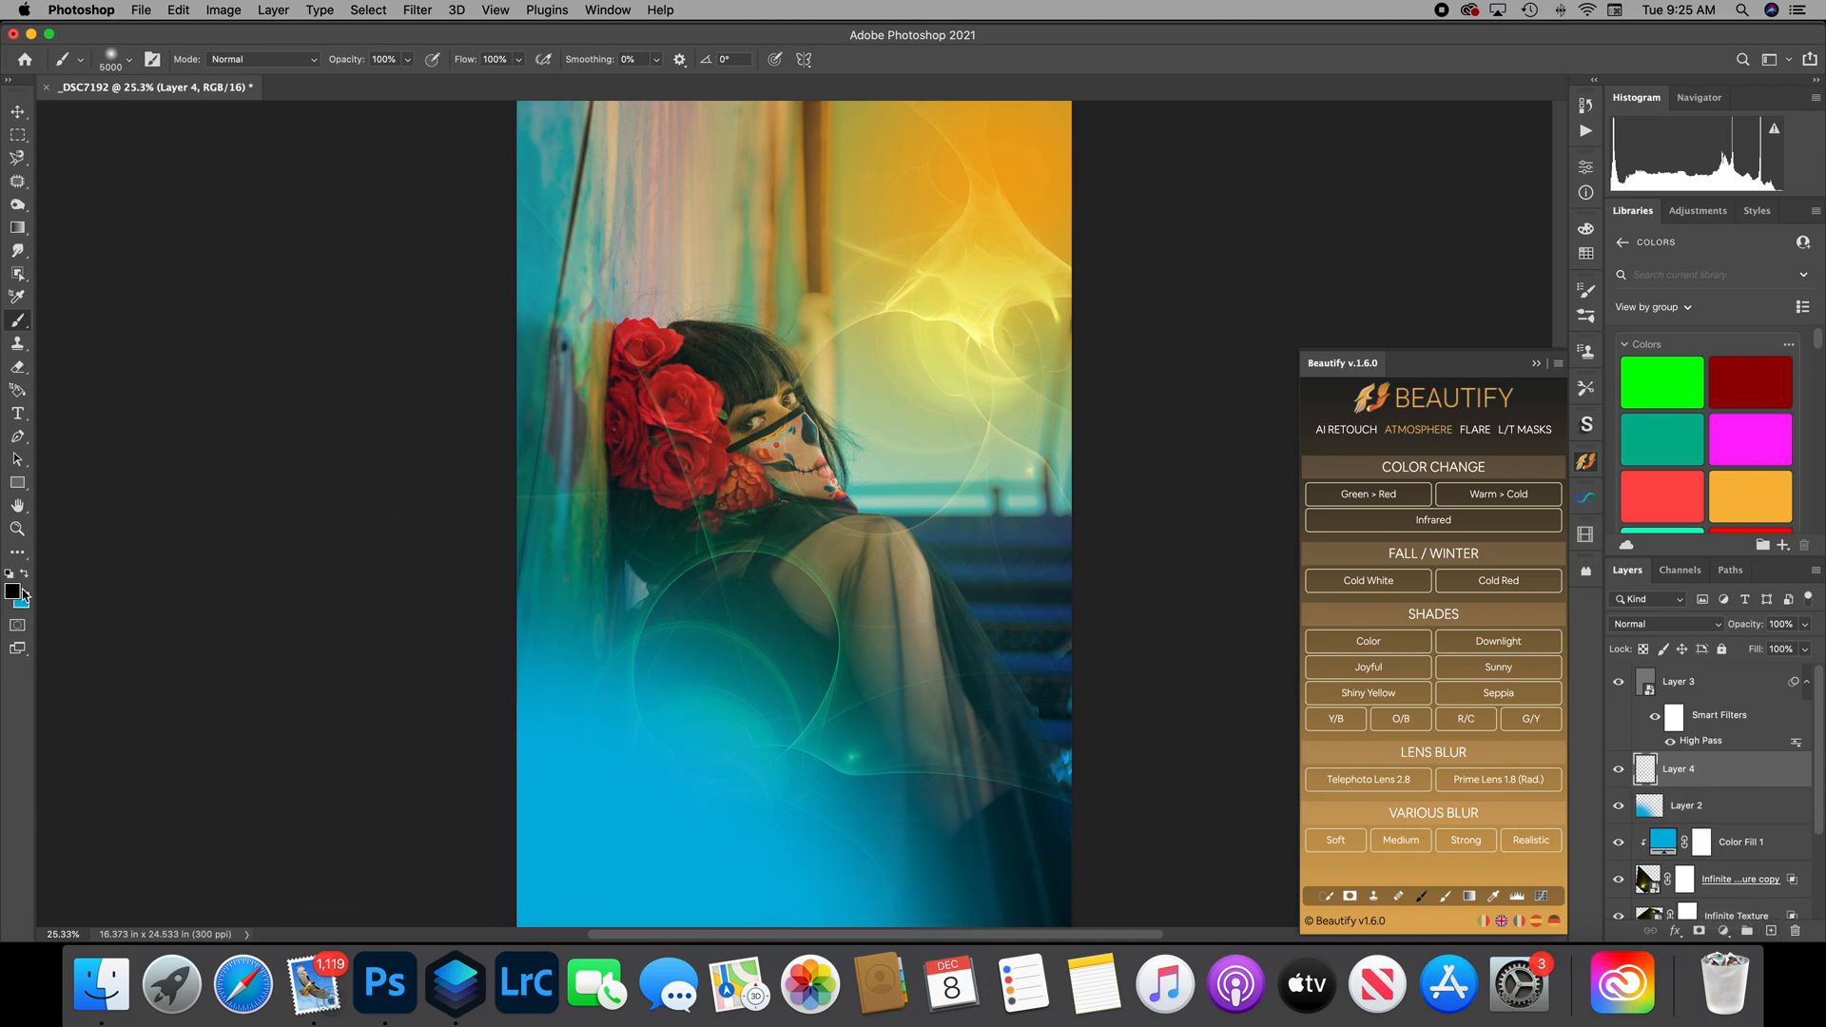
{"action": "left_click", "coordinate": [13, 593]}
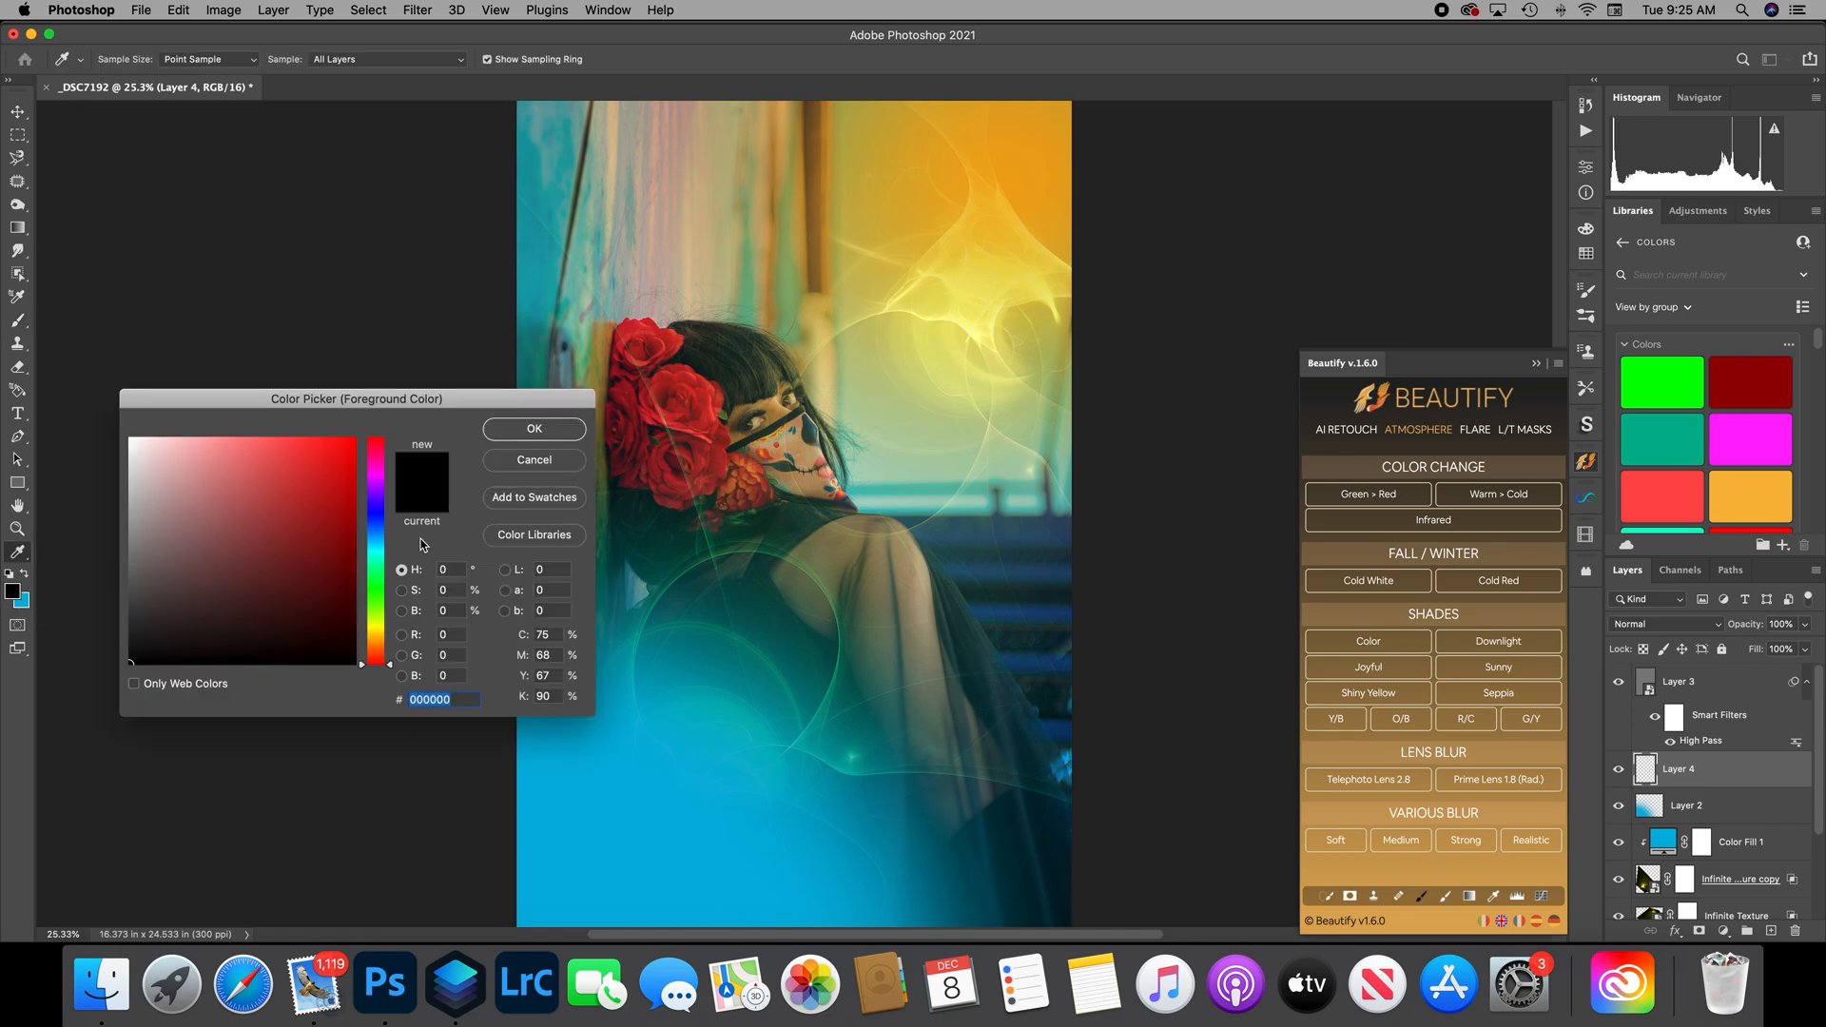
{"action": "left_click", "coordinate": [538, 432]}
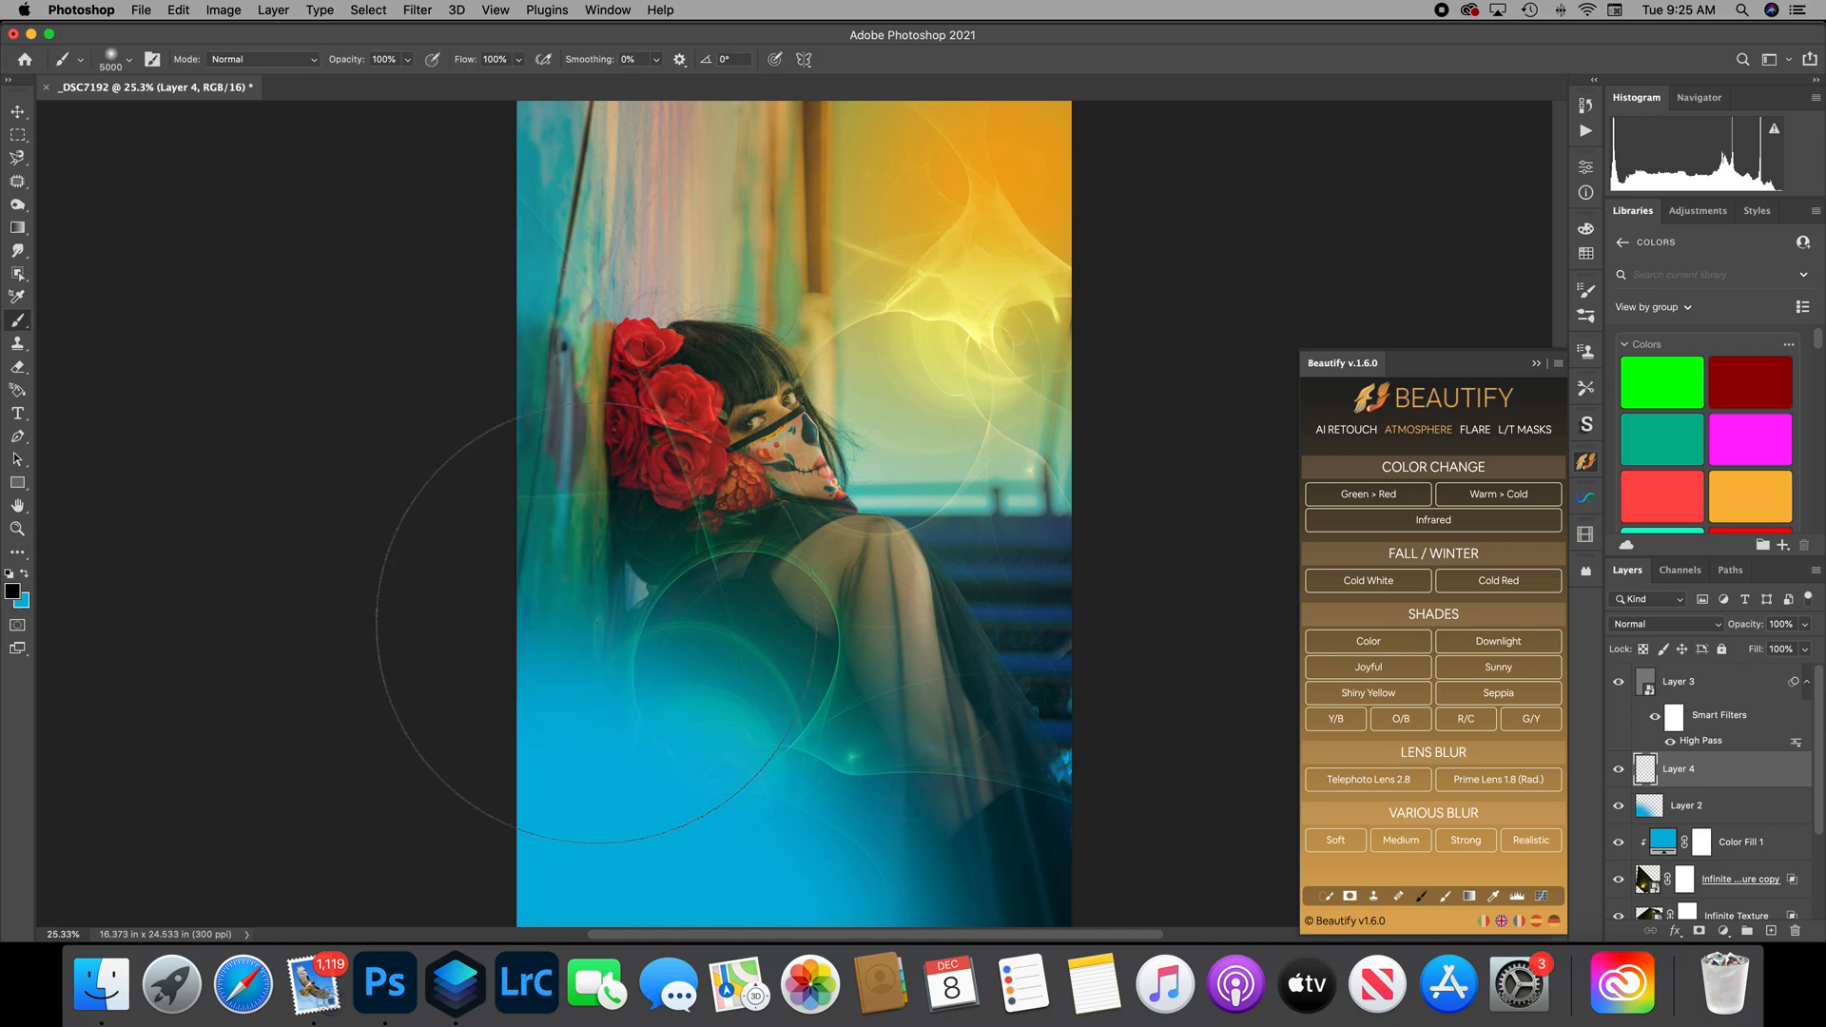
Paint soft black over the lower-left corner of the portrait on Layer 4 with the 5000 px brush.
{"action": "scroll", "coordinate": [597, 623], "scroll_direction": "down", "scroll_amount": 5}
{"action": "scroll", "coordinate": [533, 723], "scroll_direction": "down", "scroll_amount": 2}
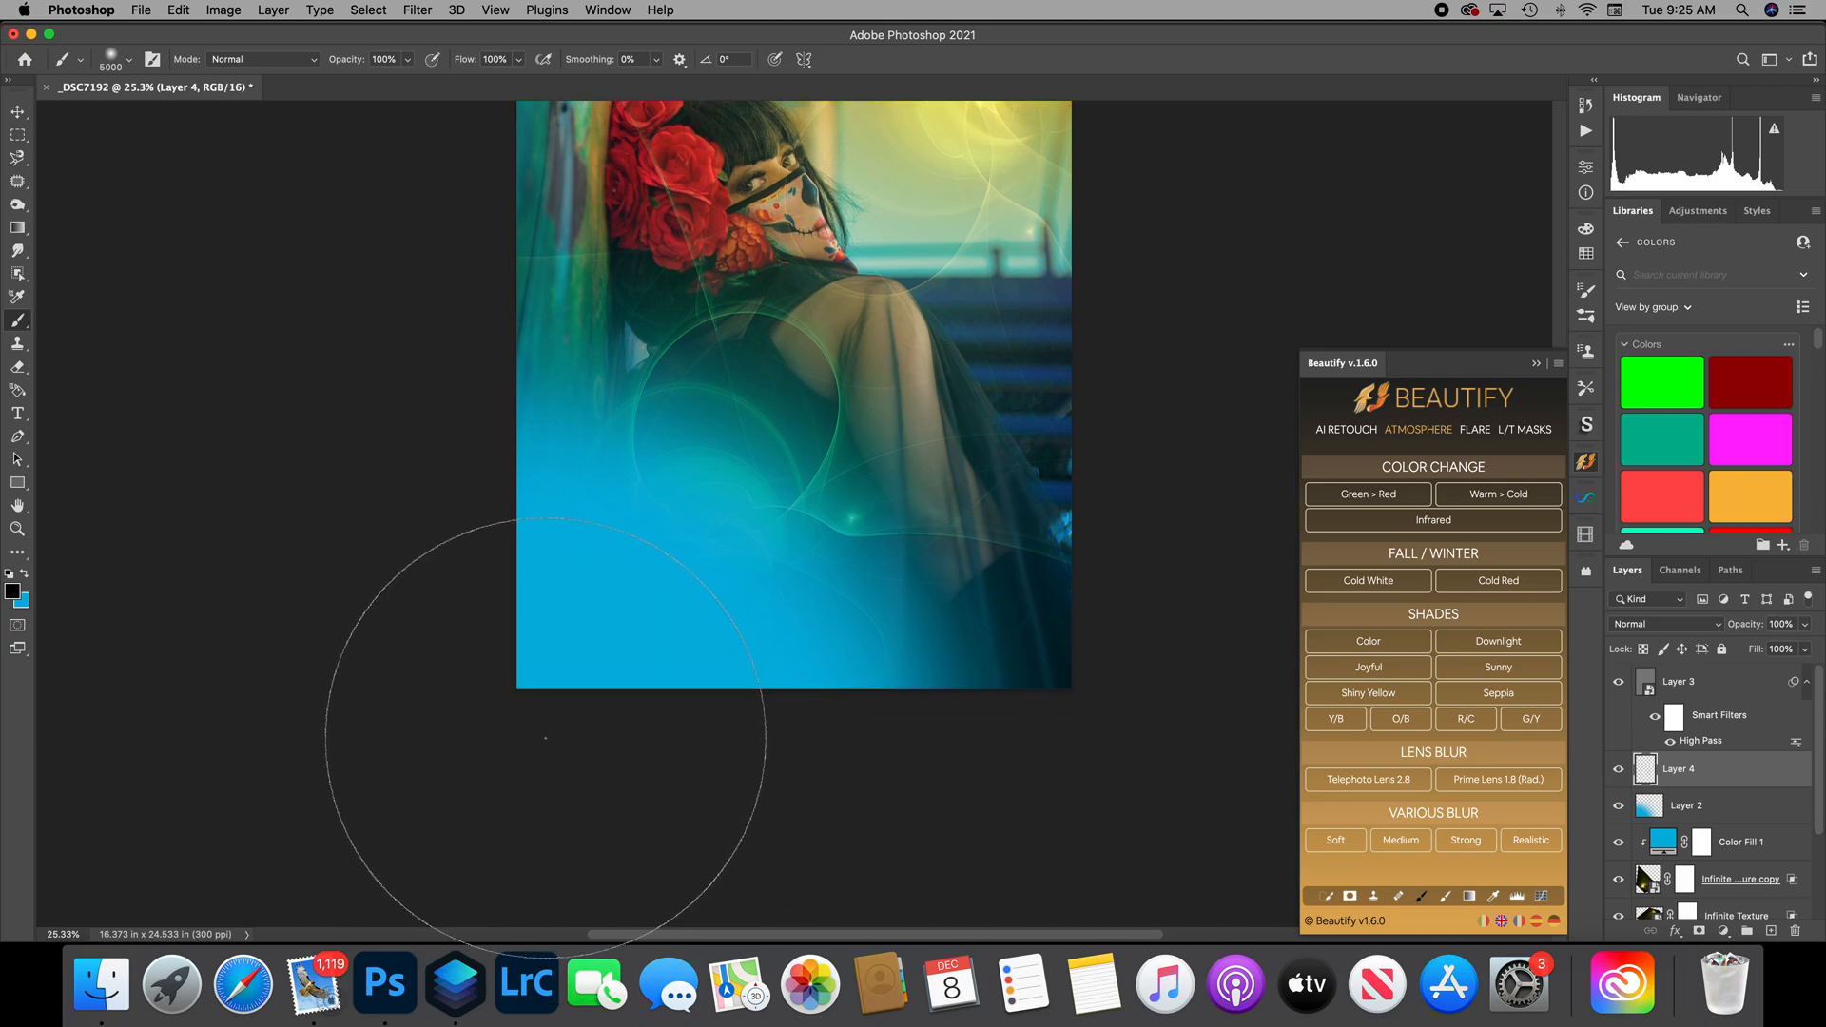
{"action": "left_click", "coordinate": [545, 738]}
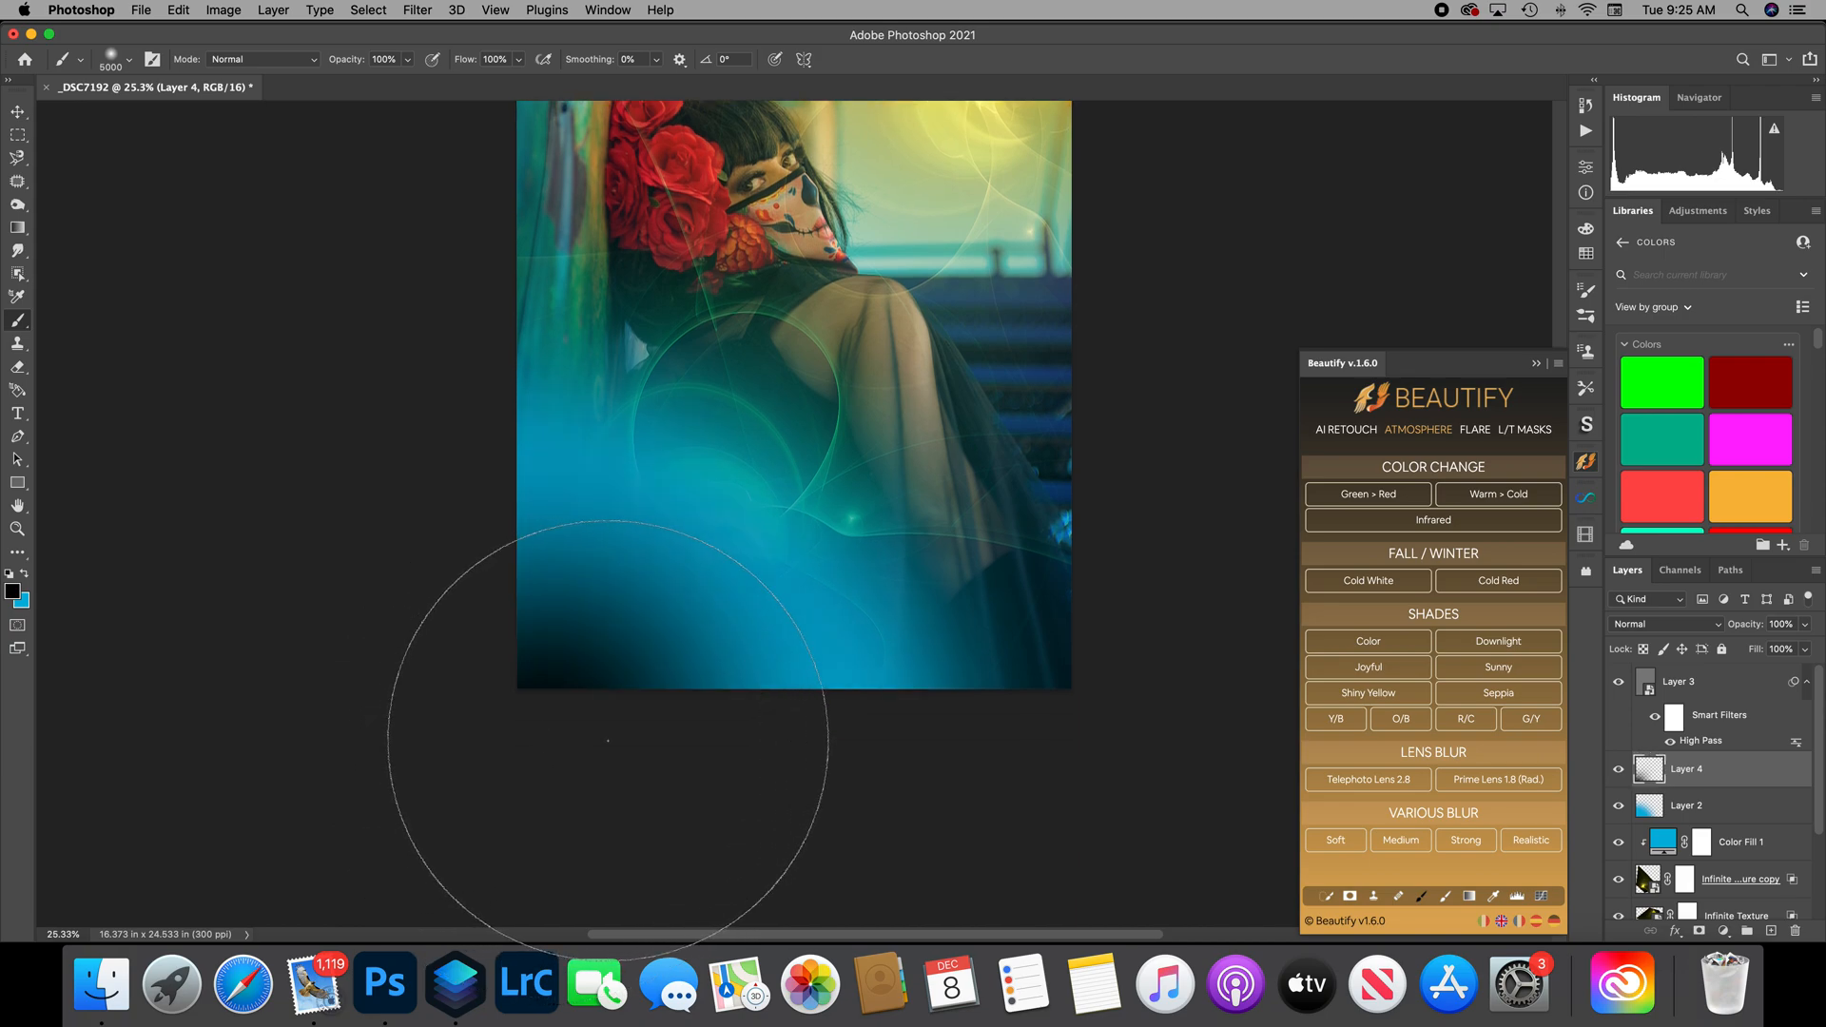
{"action": "left_click", "coordinate": [630, 752]}
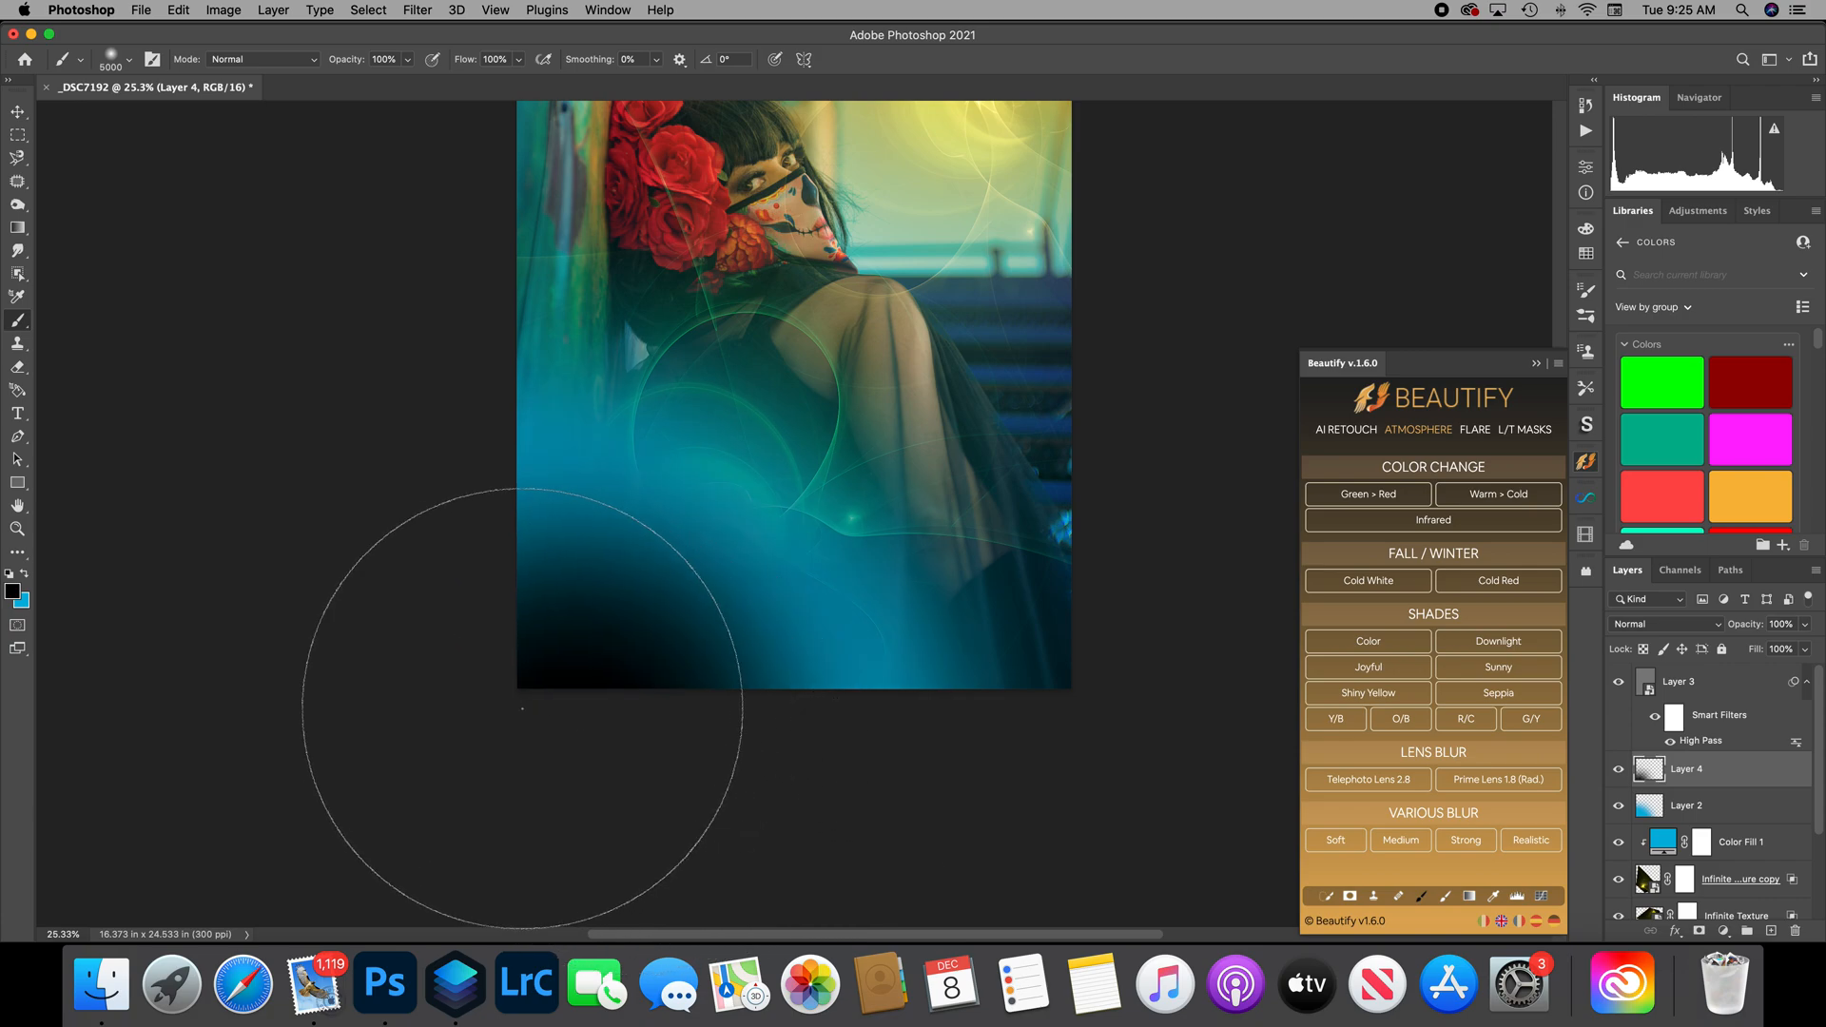
{"action": "left_click", "coordinate": [435, 789]}
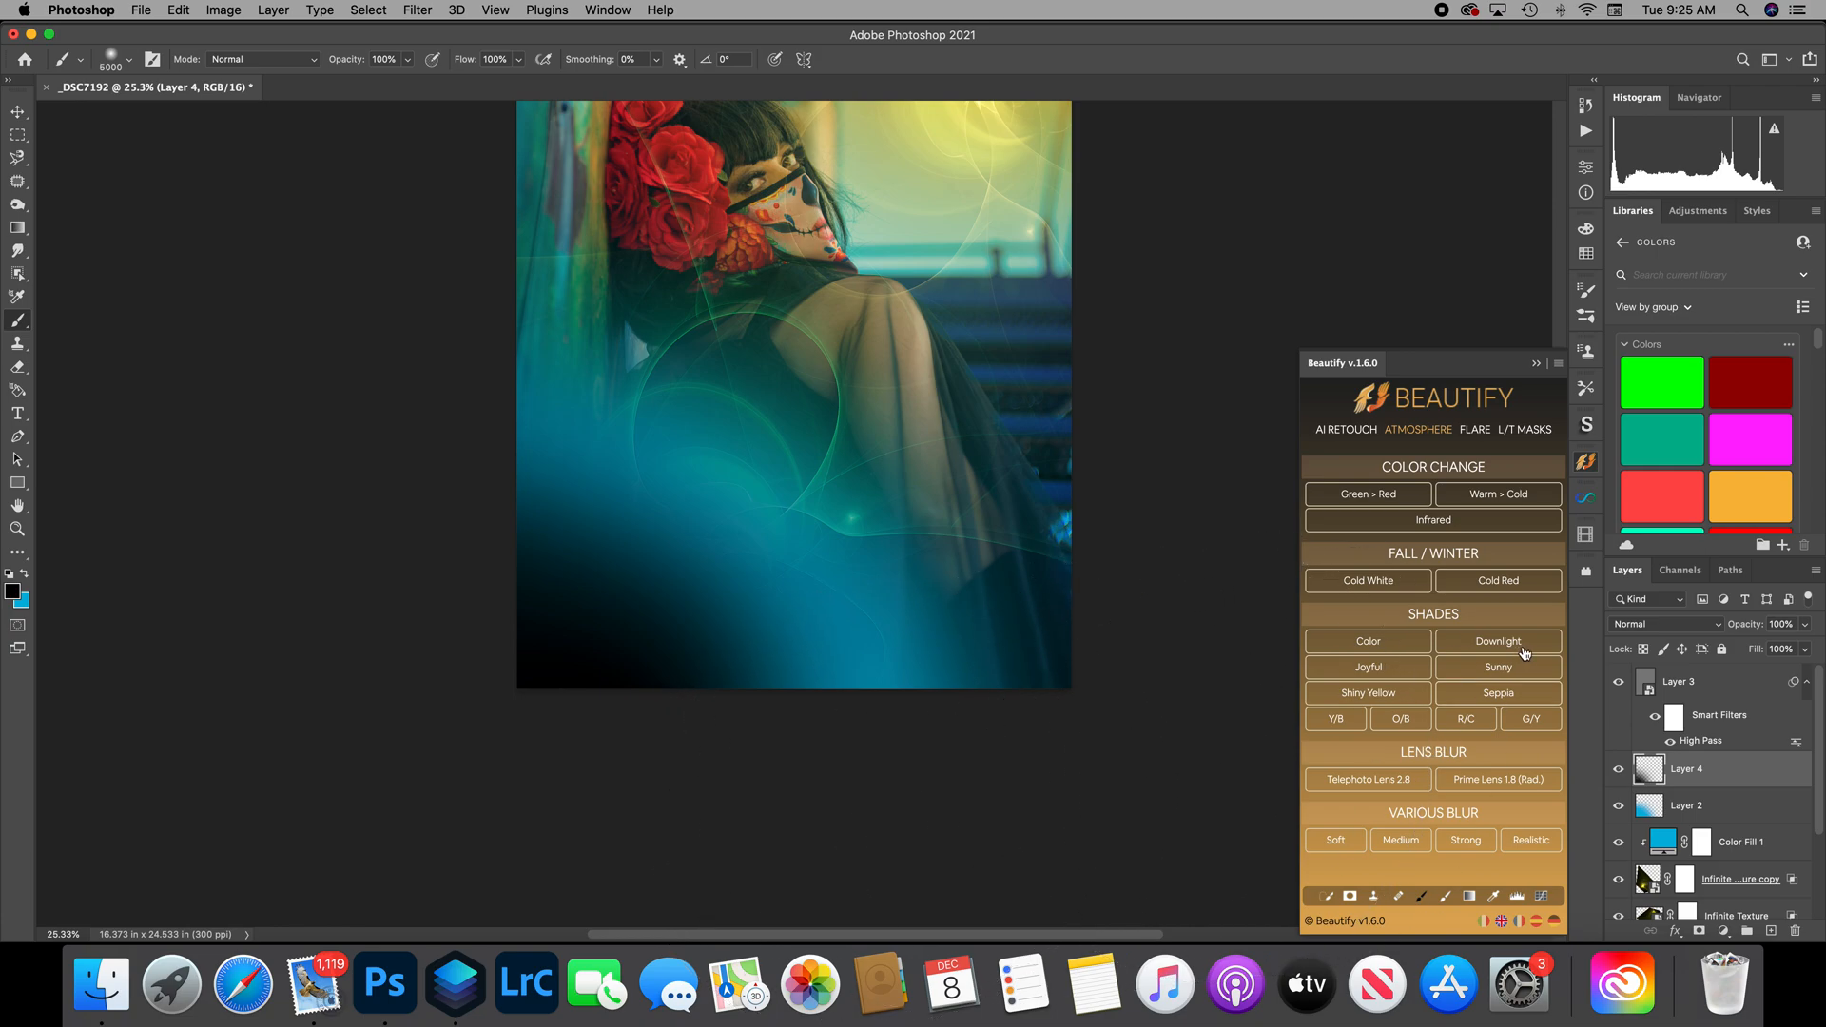
Stamp all visible layers into a merged layer above Layer 3 and try Beautify's Downlight shade on it.
{"action": "left_click", "coordinate": [1735, 685]}
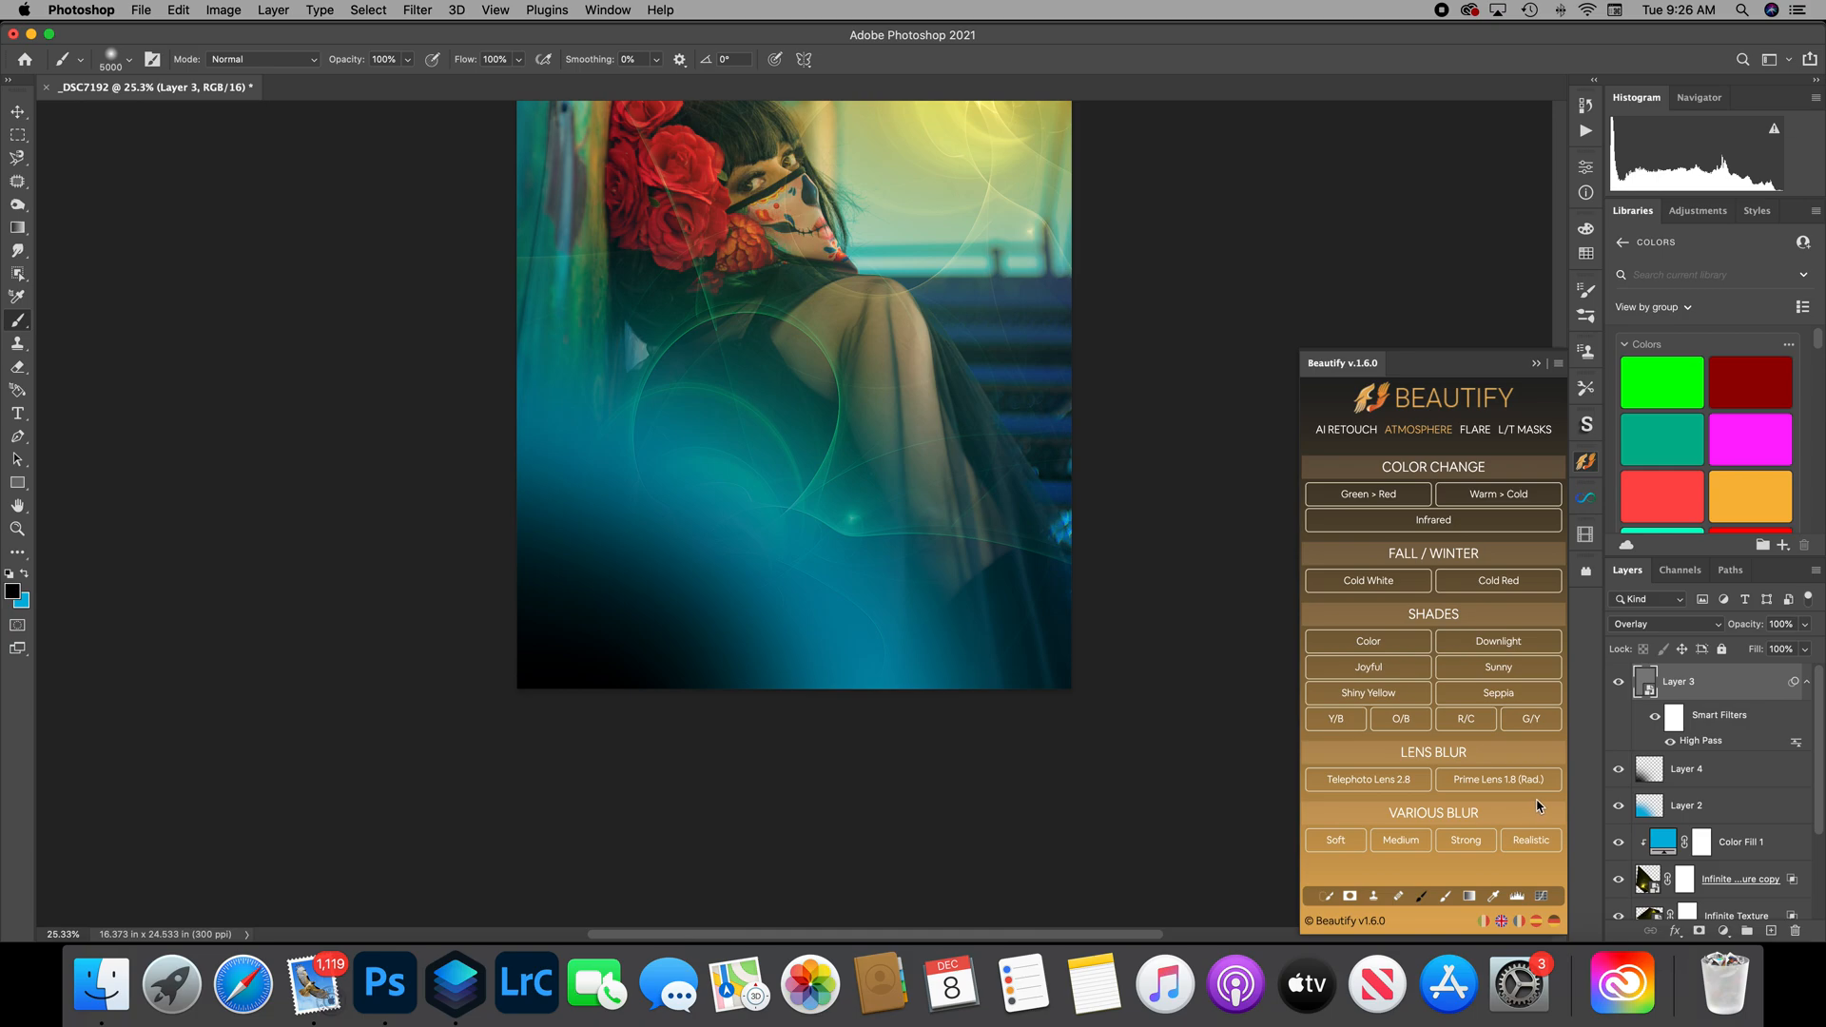
{"action": "key", "text": "super"}
{"action": "key", "text": "alt"}
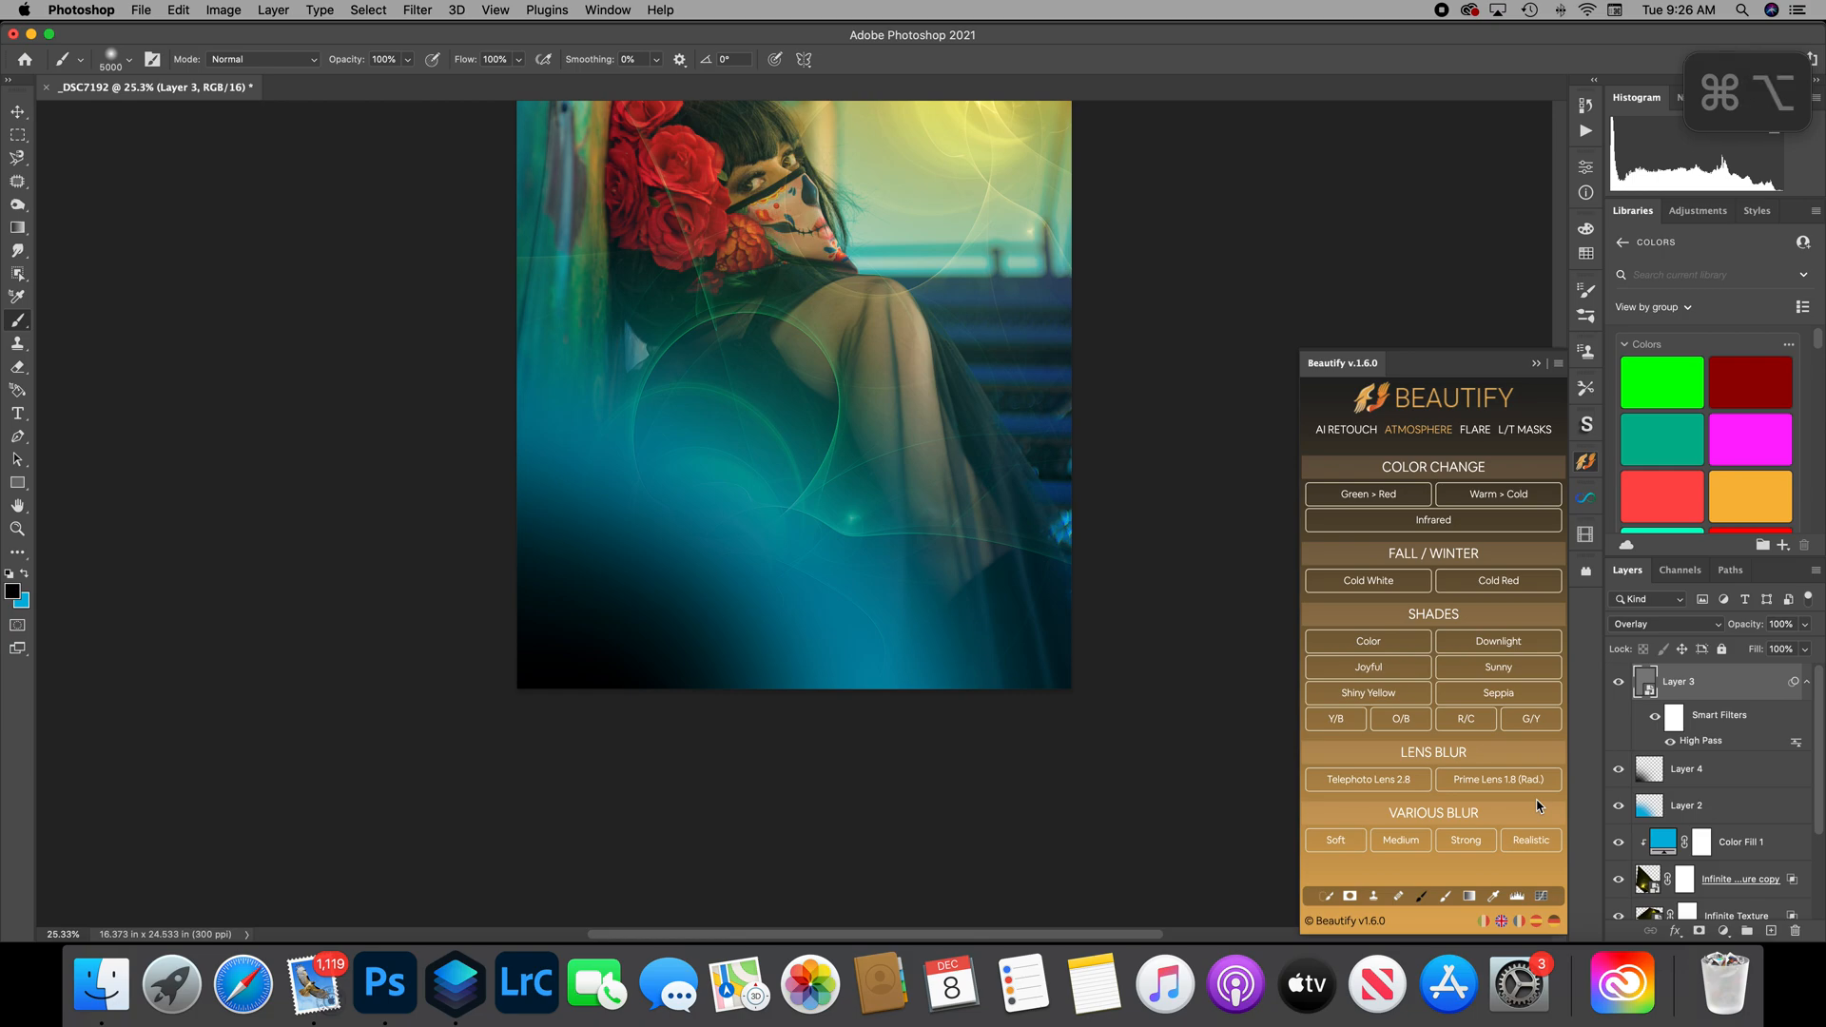
{"action": "key", "text": "shift"}
{"action": "key", "text": "super+alt+shift+e"}
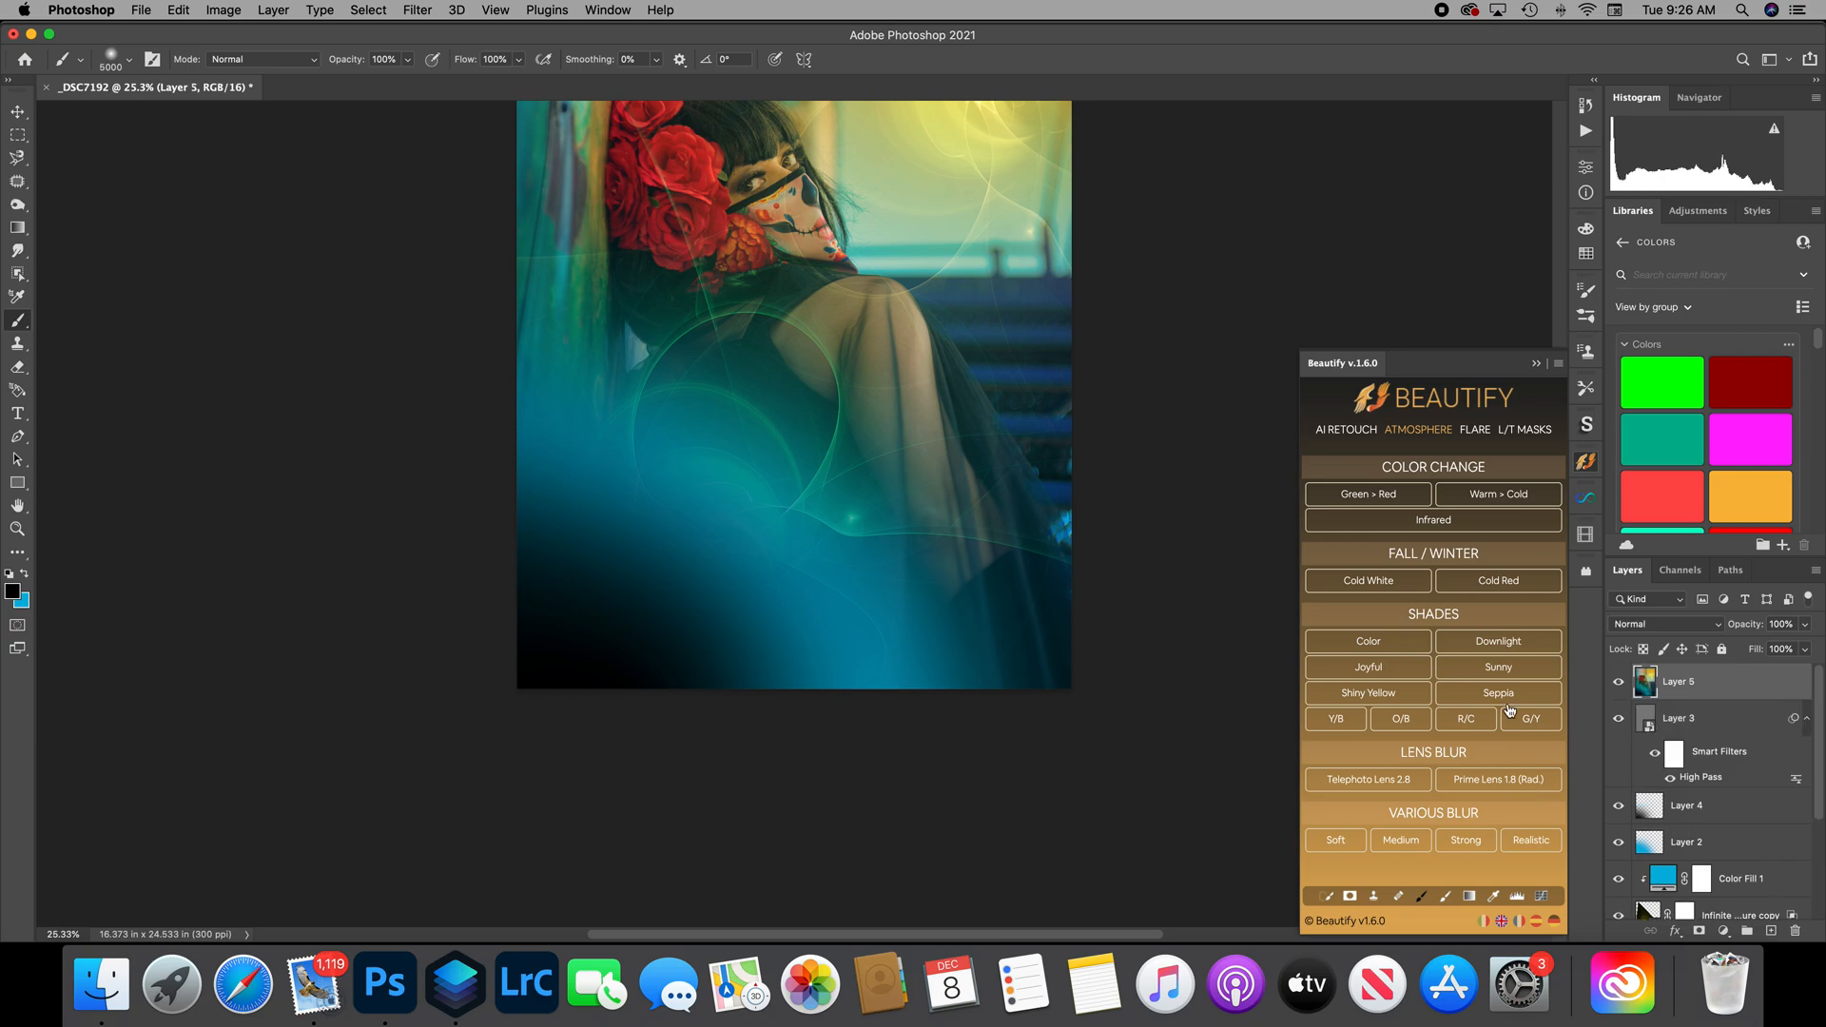
{"action": "left_click", "coordinate": [1484, 642]}
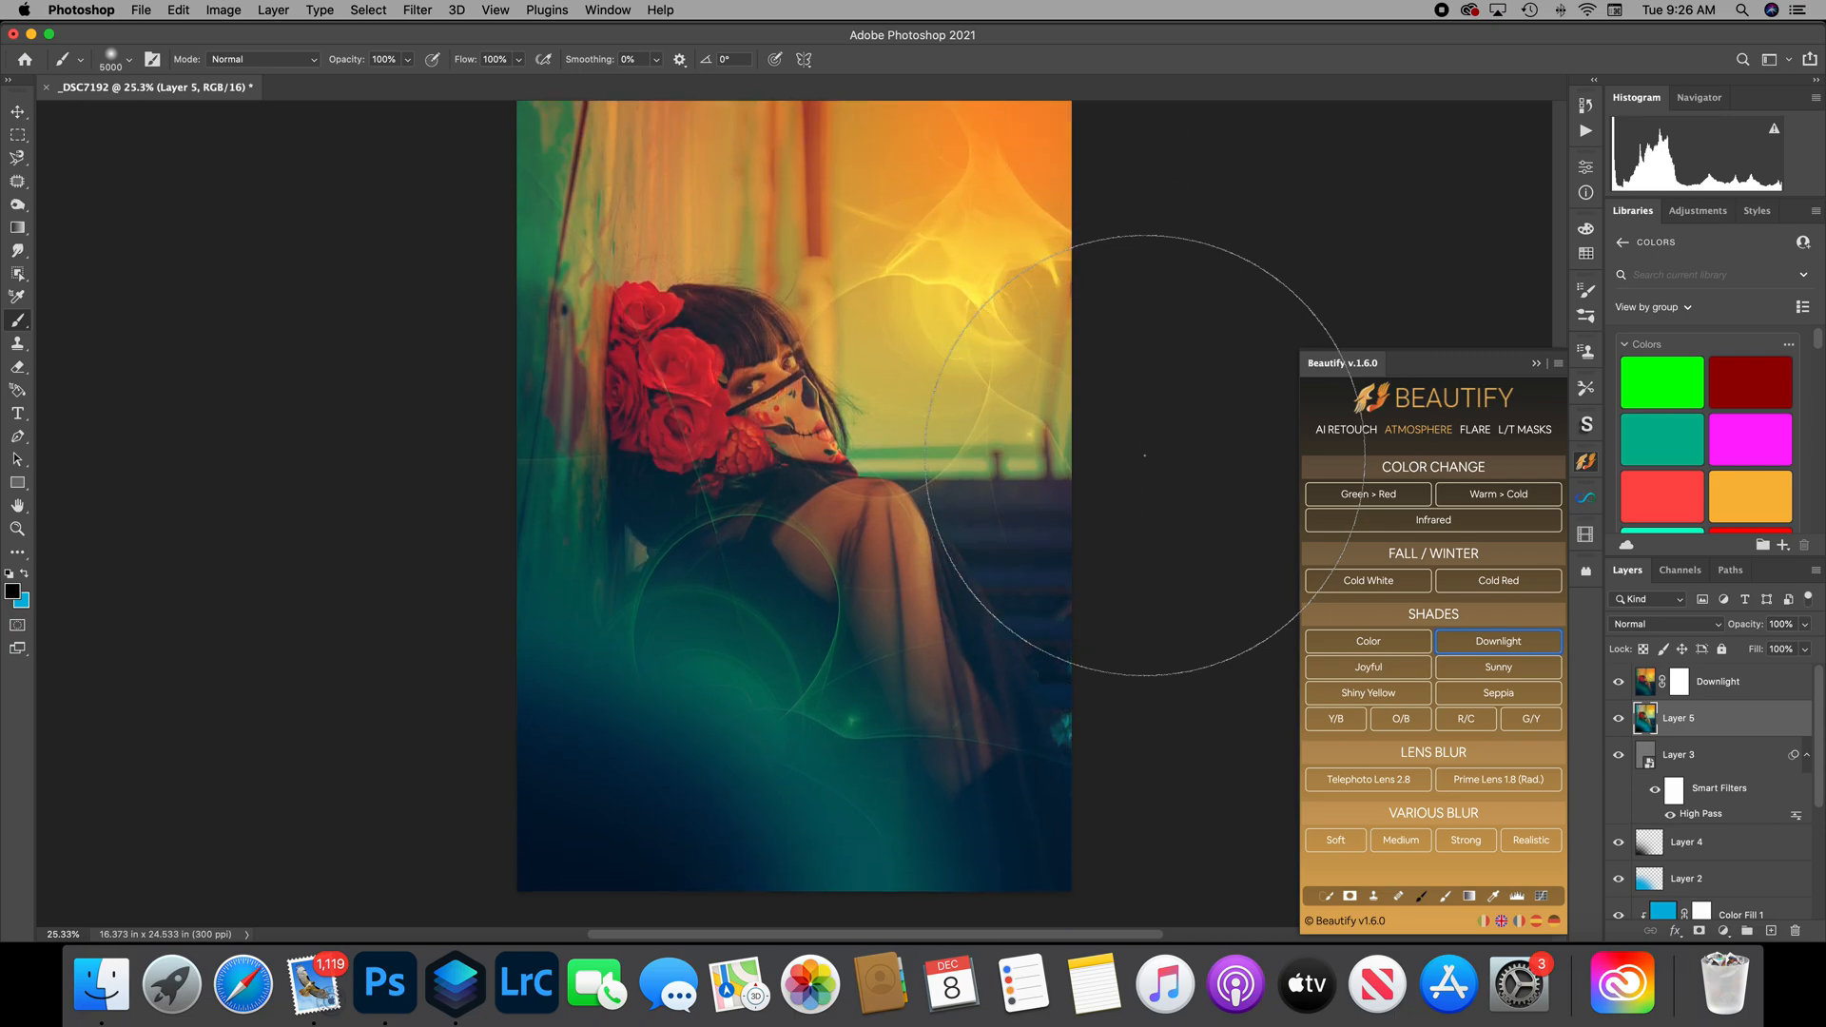
Undo the Downlight shade and the merged layer, going back to the black-painted Layer 4.
{"action": "key", "text": "super"}
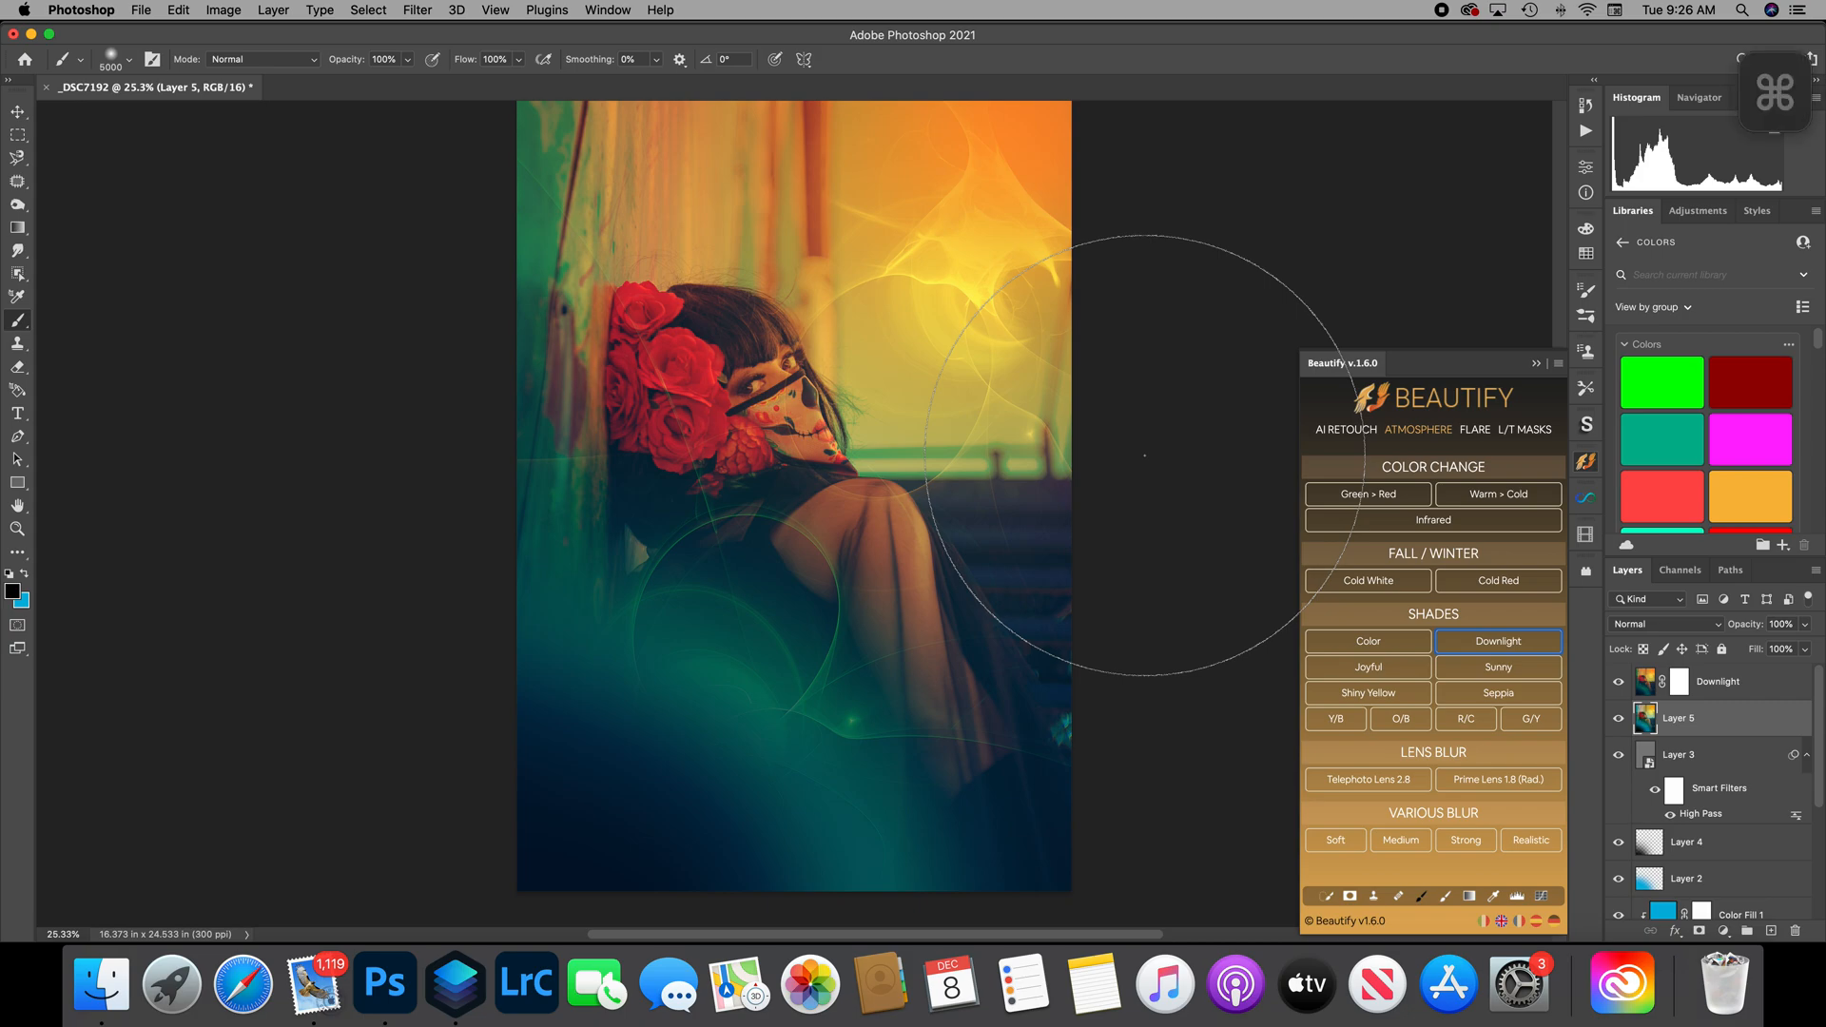
{"action": "key", "text": "super+z"}
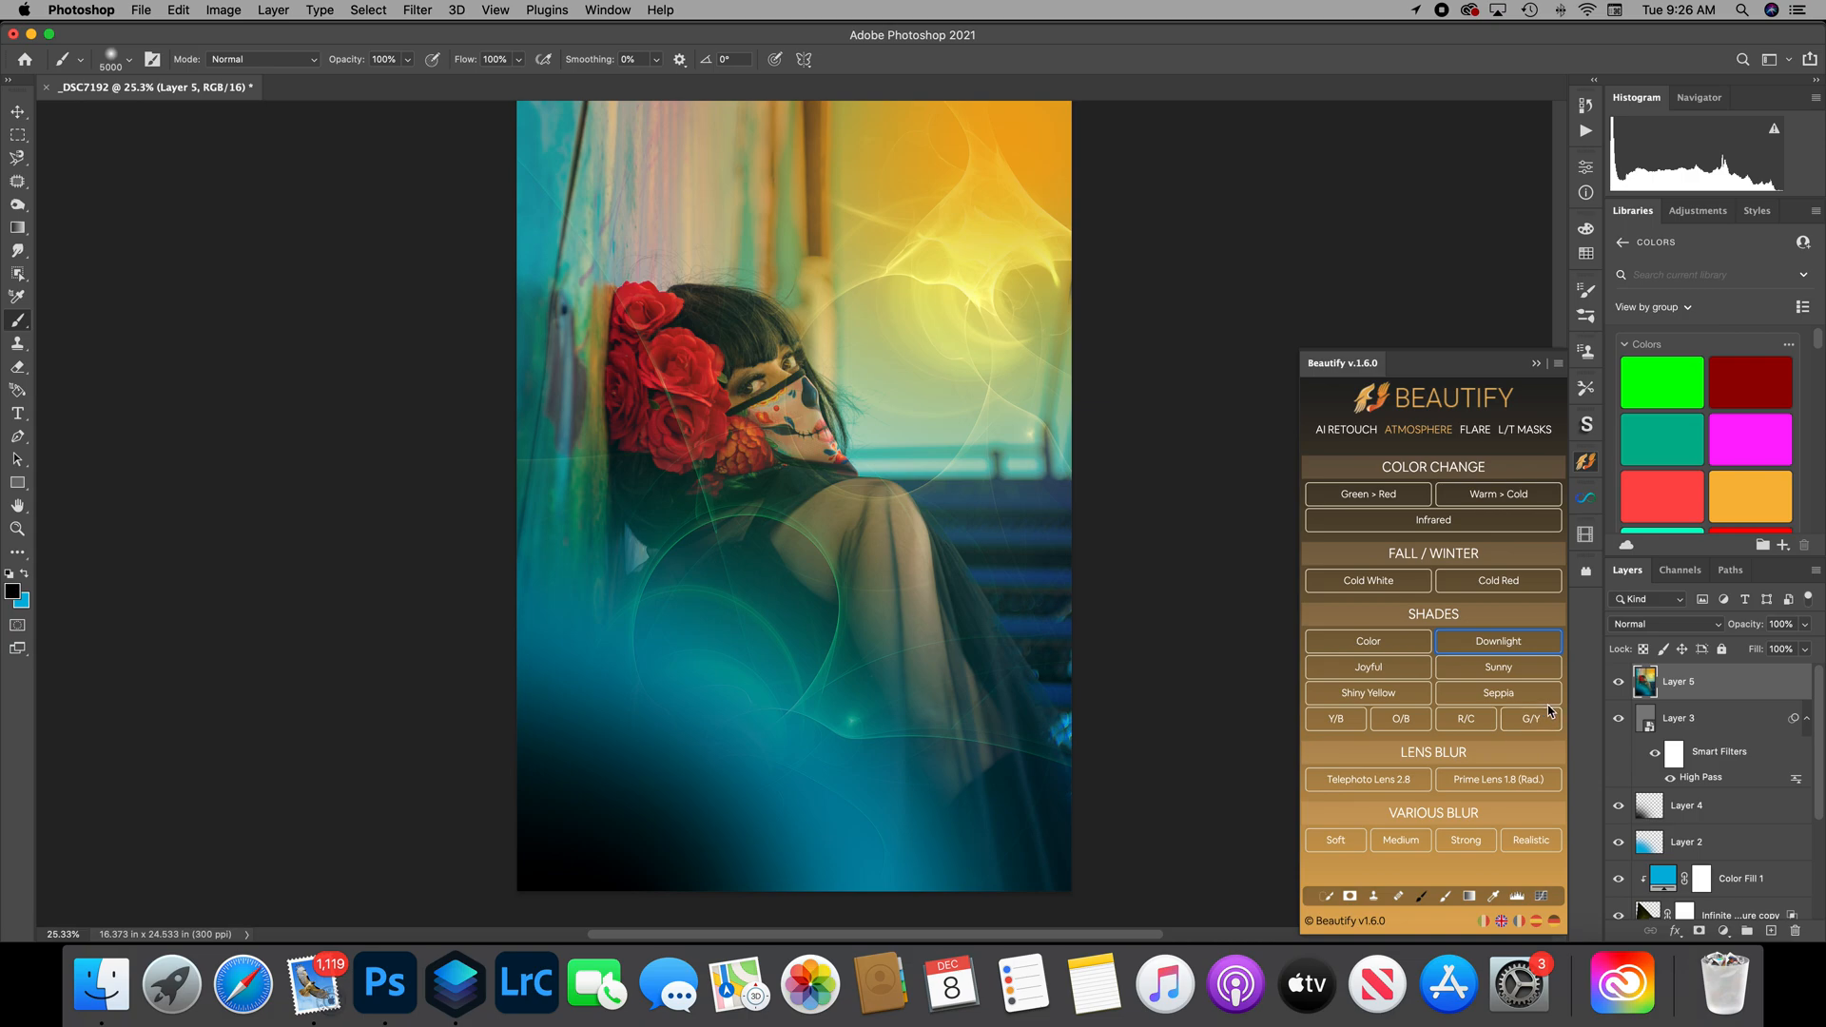
{"action": "key", "text": "super+z"}
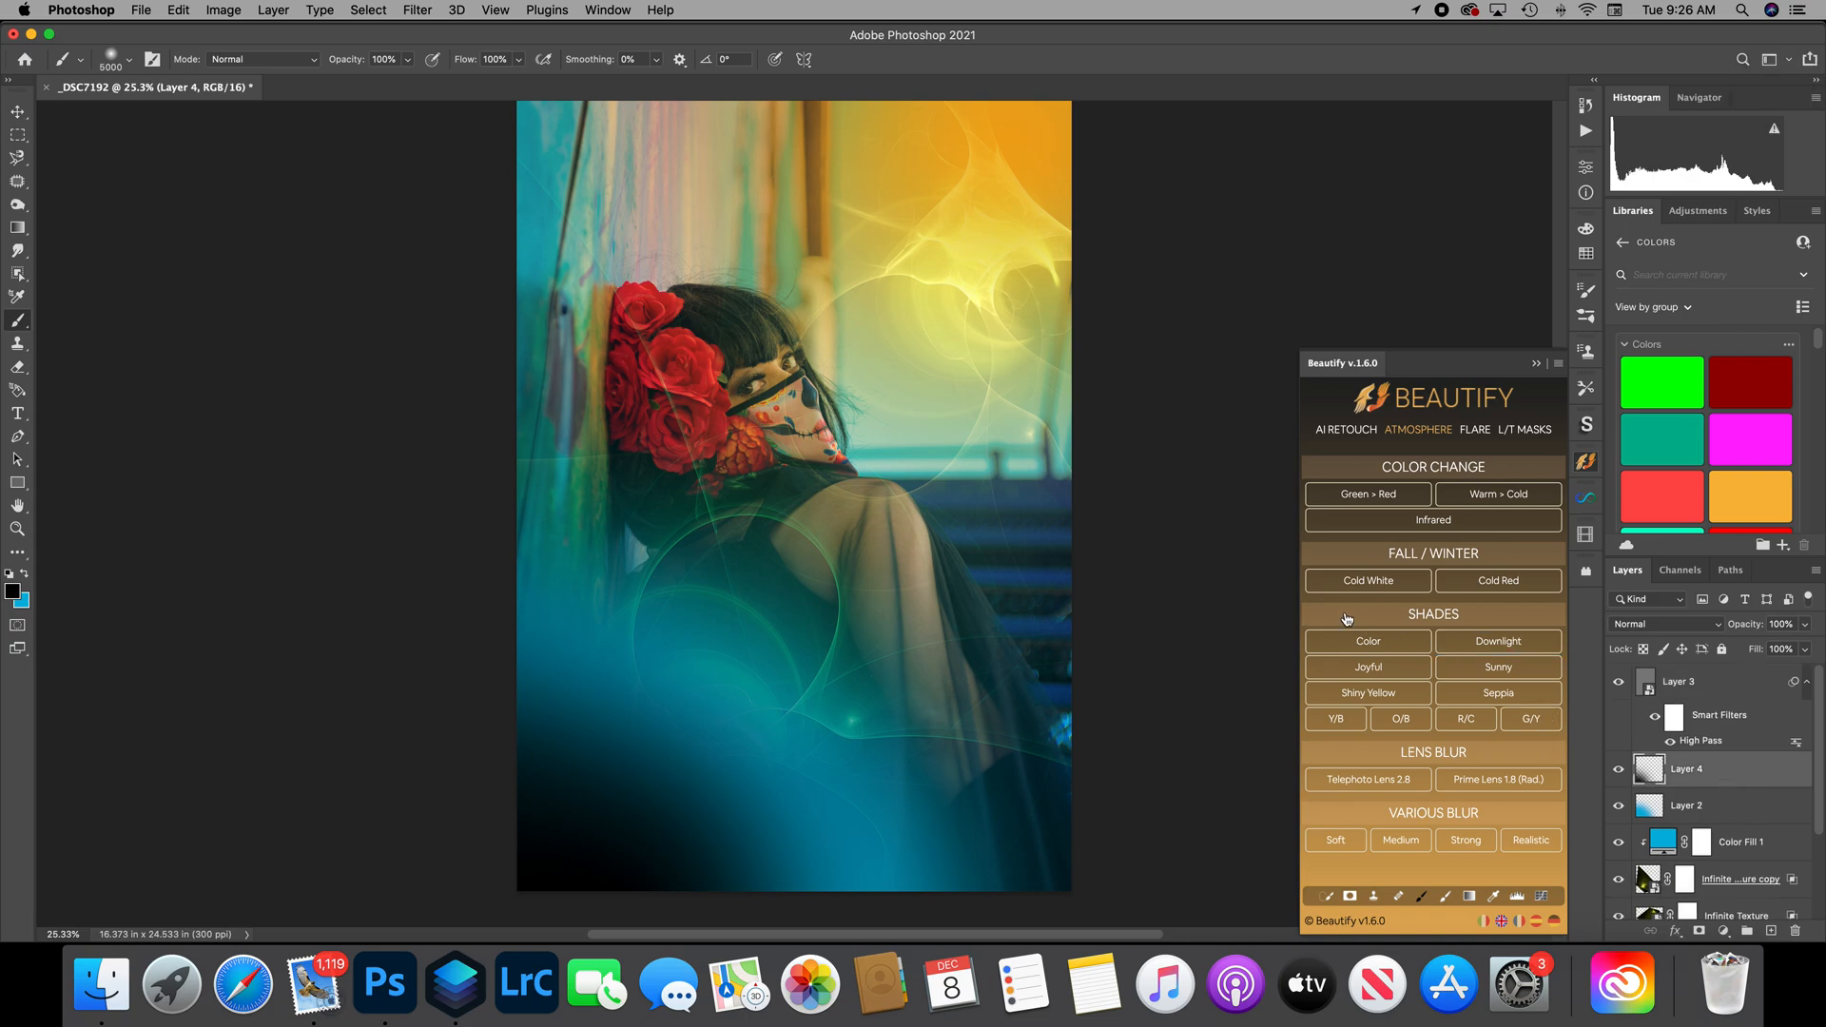
Convert Layer 4 into a smart object for re-editable smart filters.
{"action": "left_click", "coordinate": [420, 11]}
{"action": "left_click", "coordinate": [465, 58]}
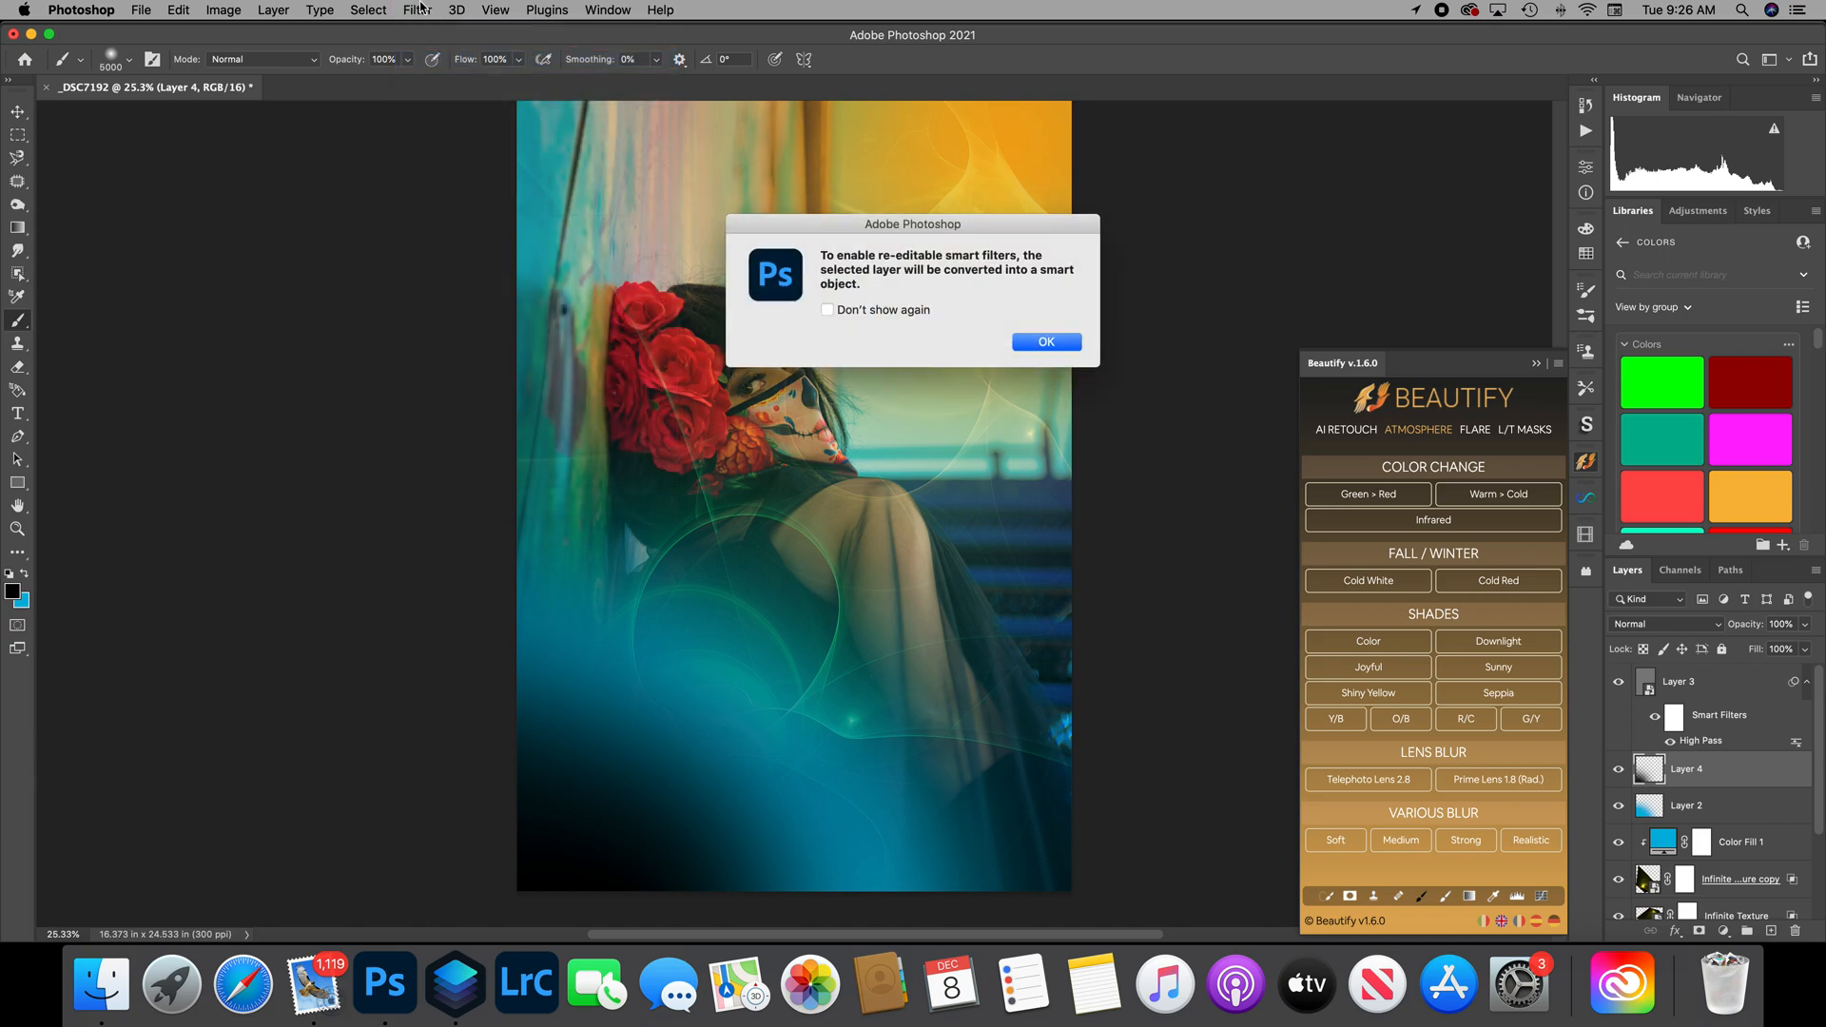
{"action": "left_click", "coordinate": [1044, 343]}
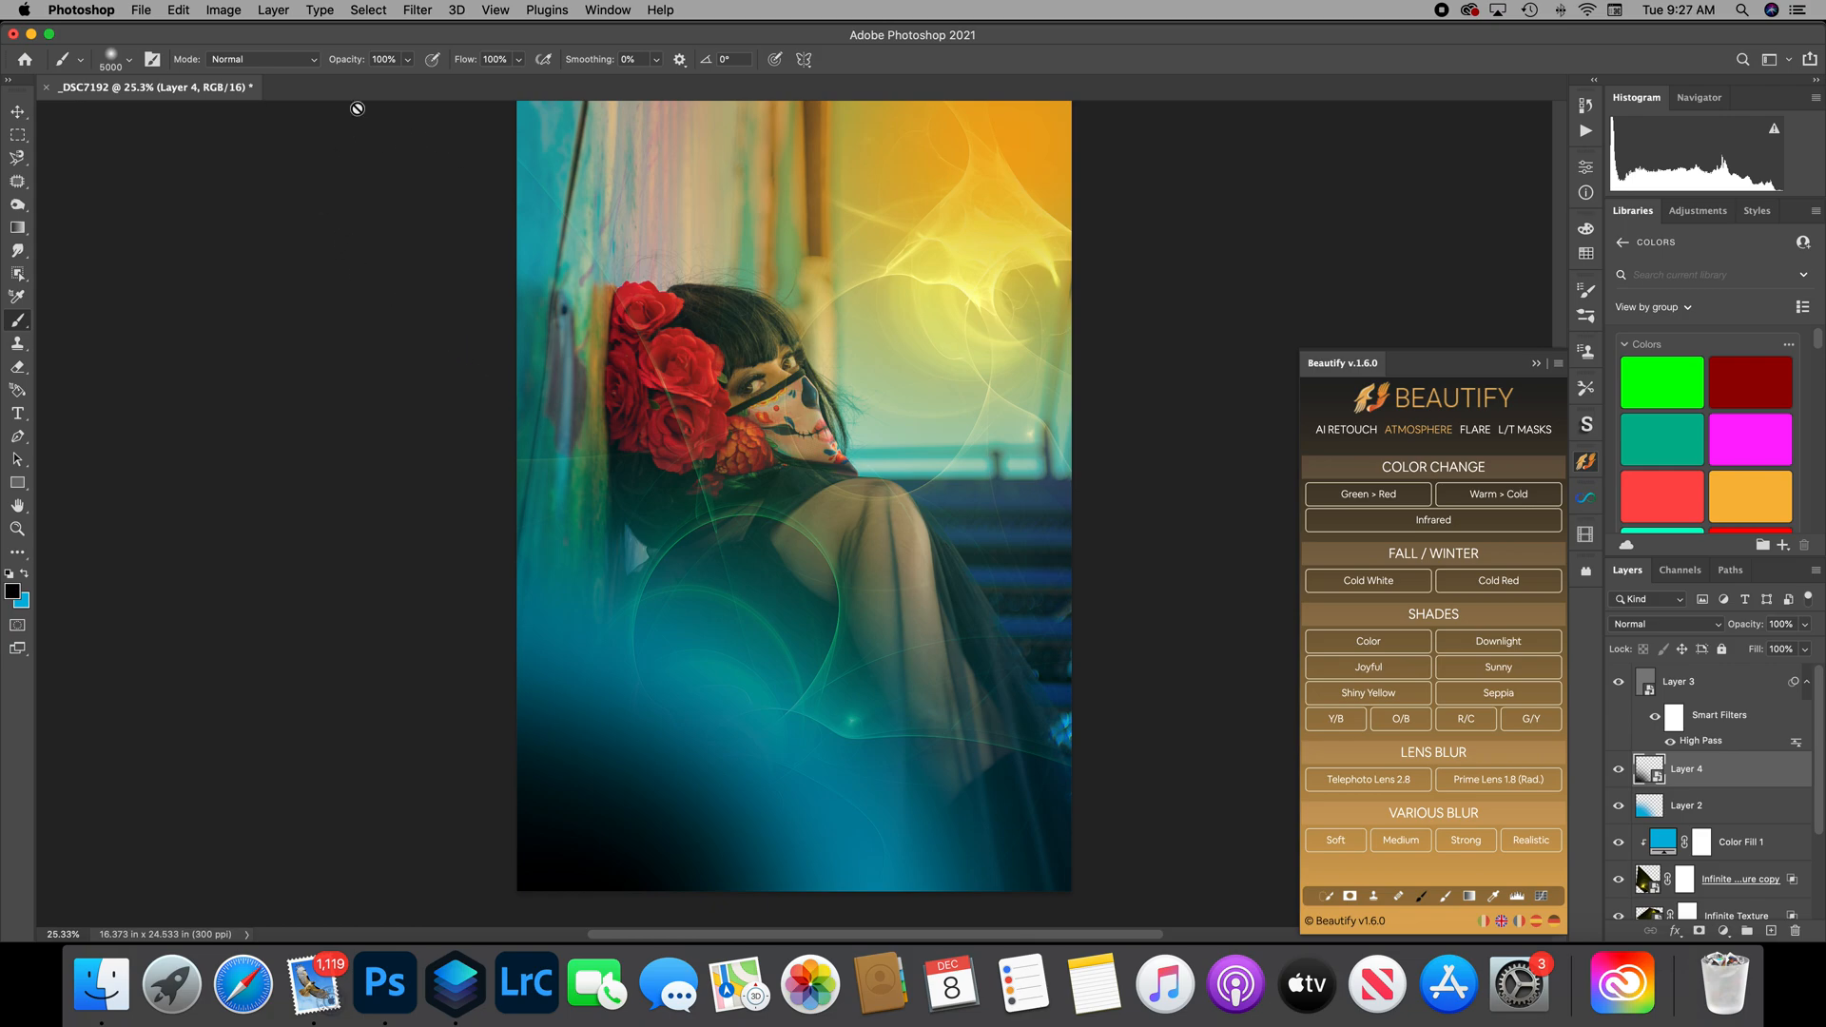
Apply a strong Gaussian Blur to Layer 4 to soften the painted black area, and return to the Brush tool.
{"action": "left_click", "coordinate": [417, 11]}
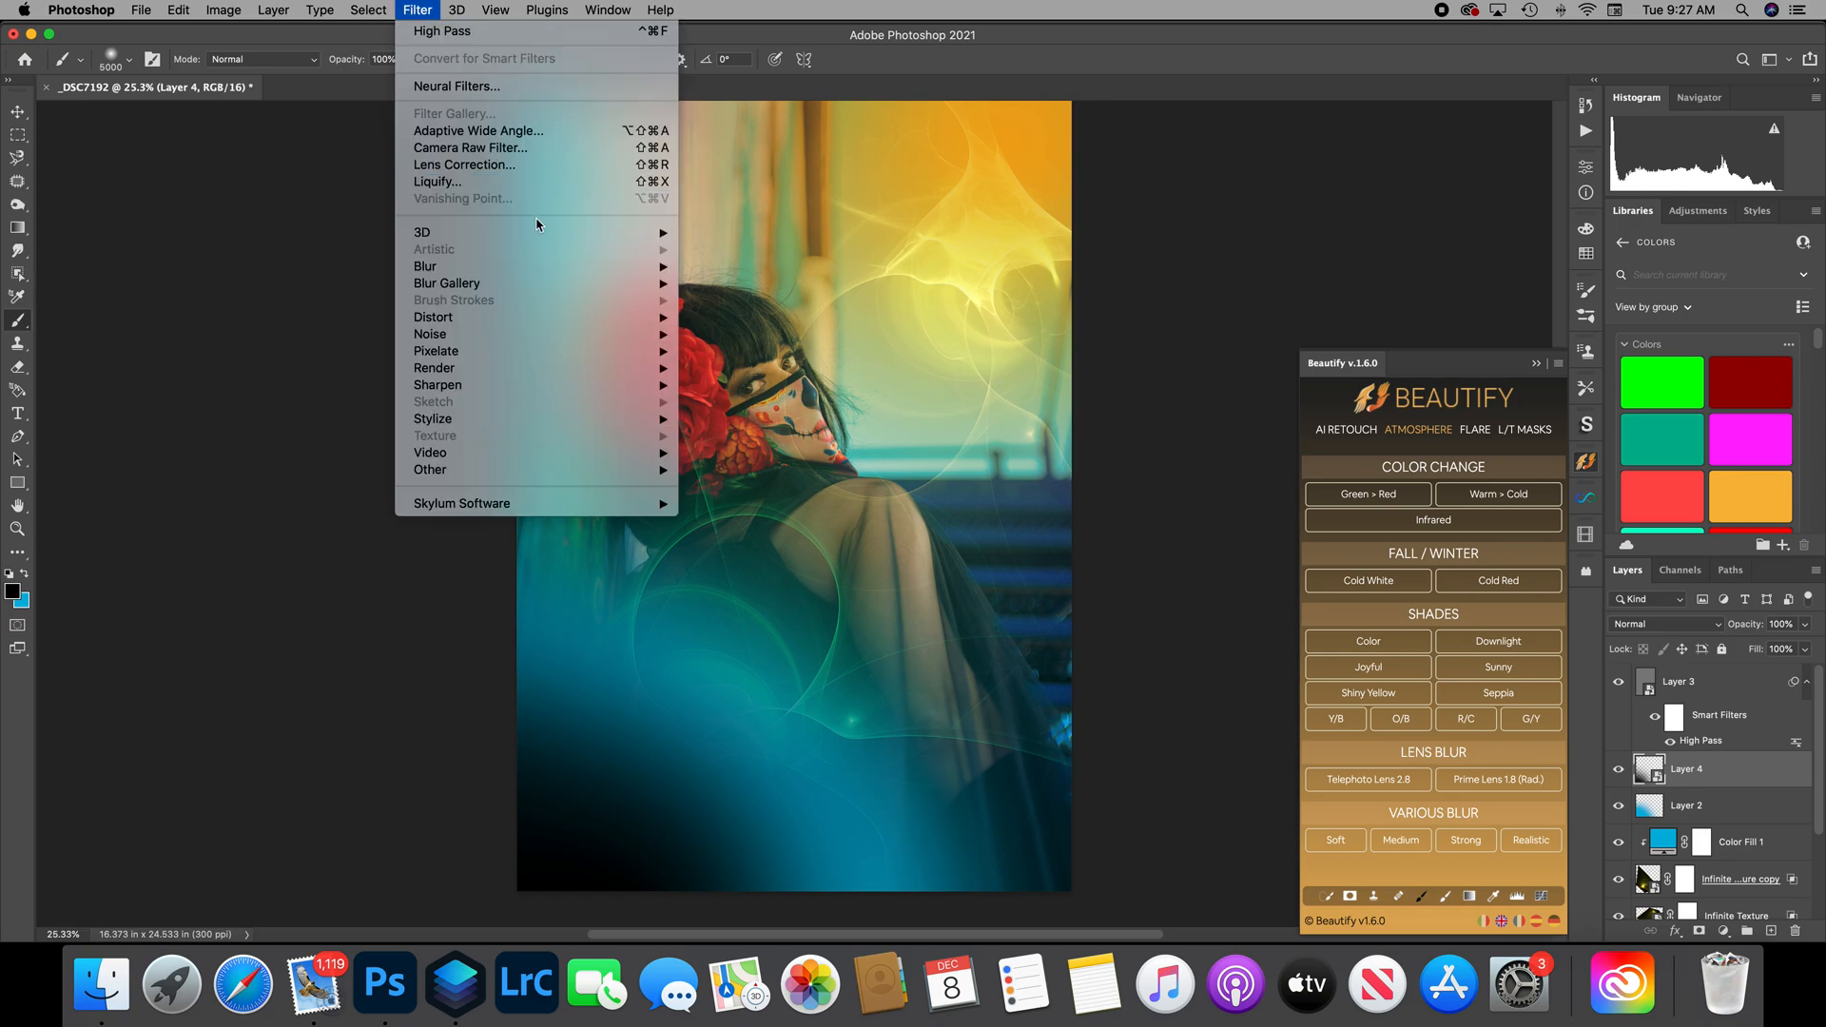
{"action": "mouse_move", "coordinate": [557, 267]}
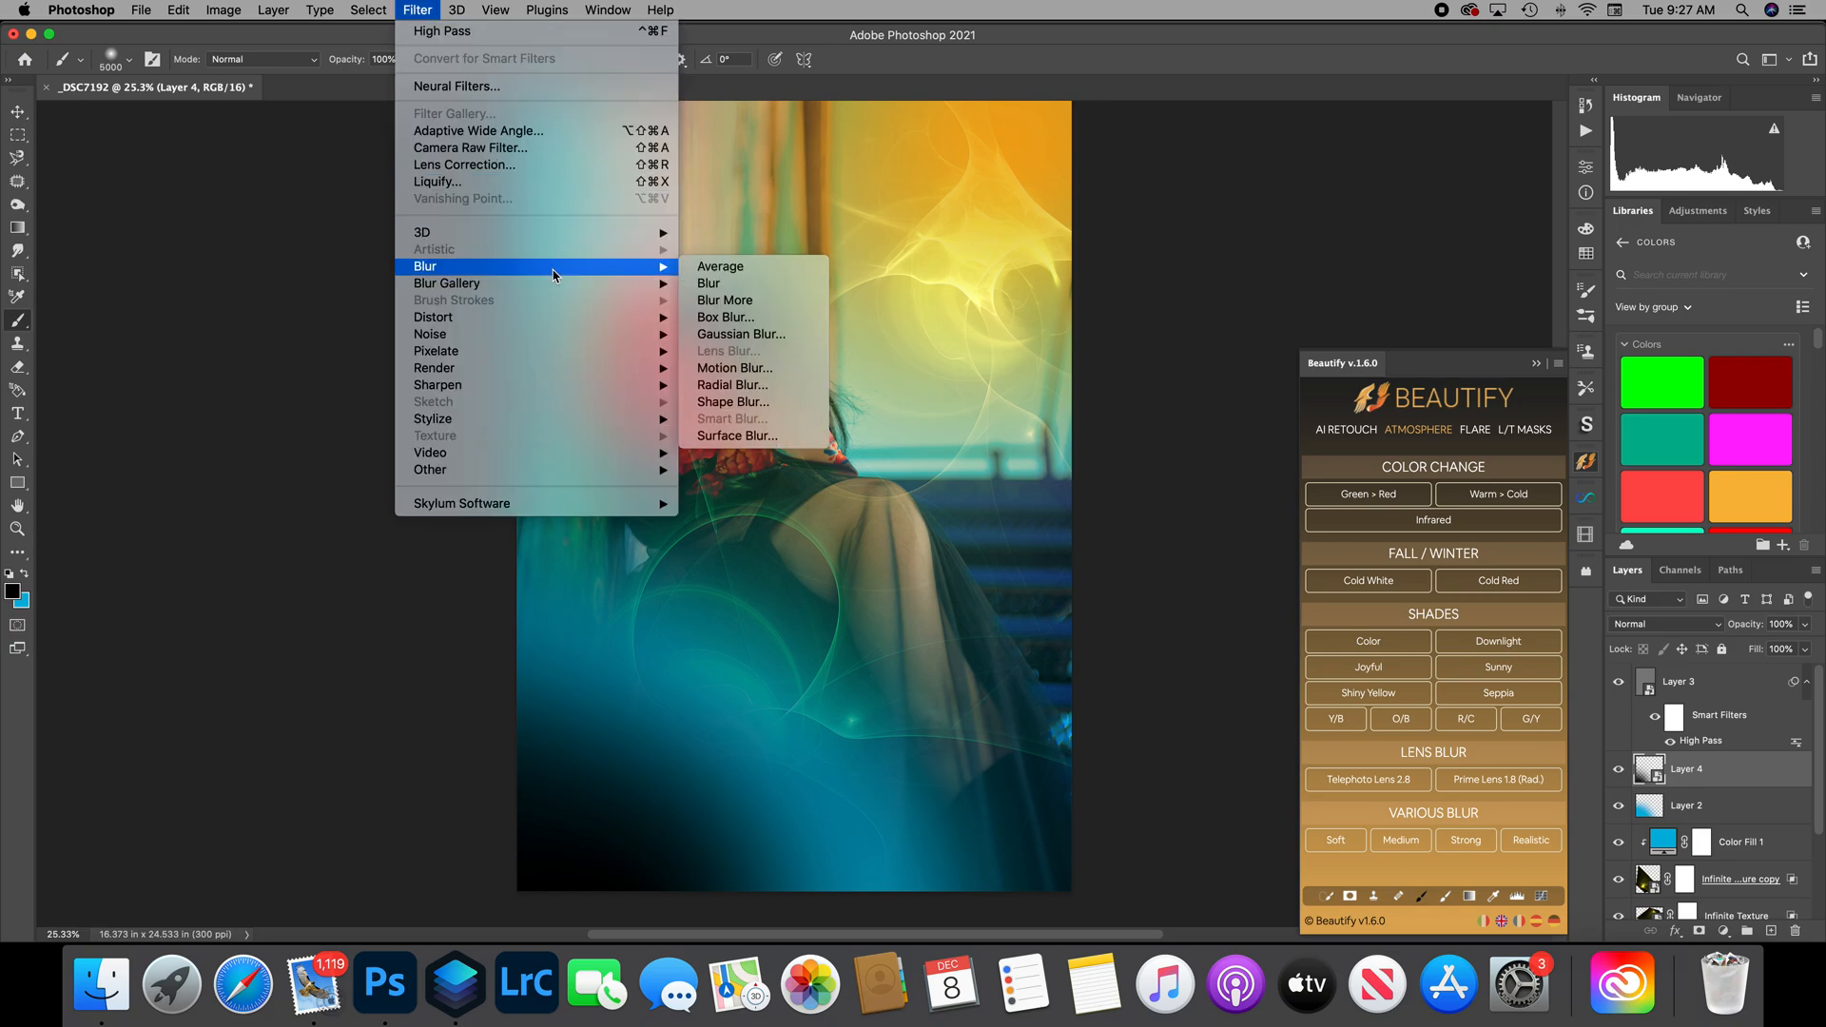
{"action": "left_click", "coordinate": [742, 335]}
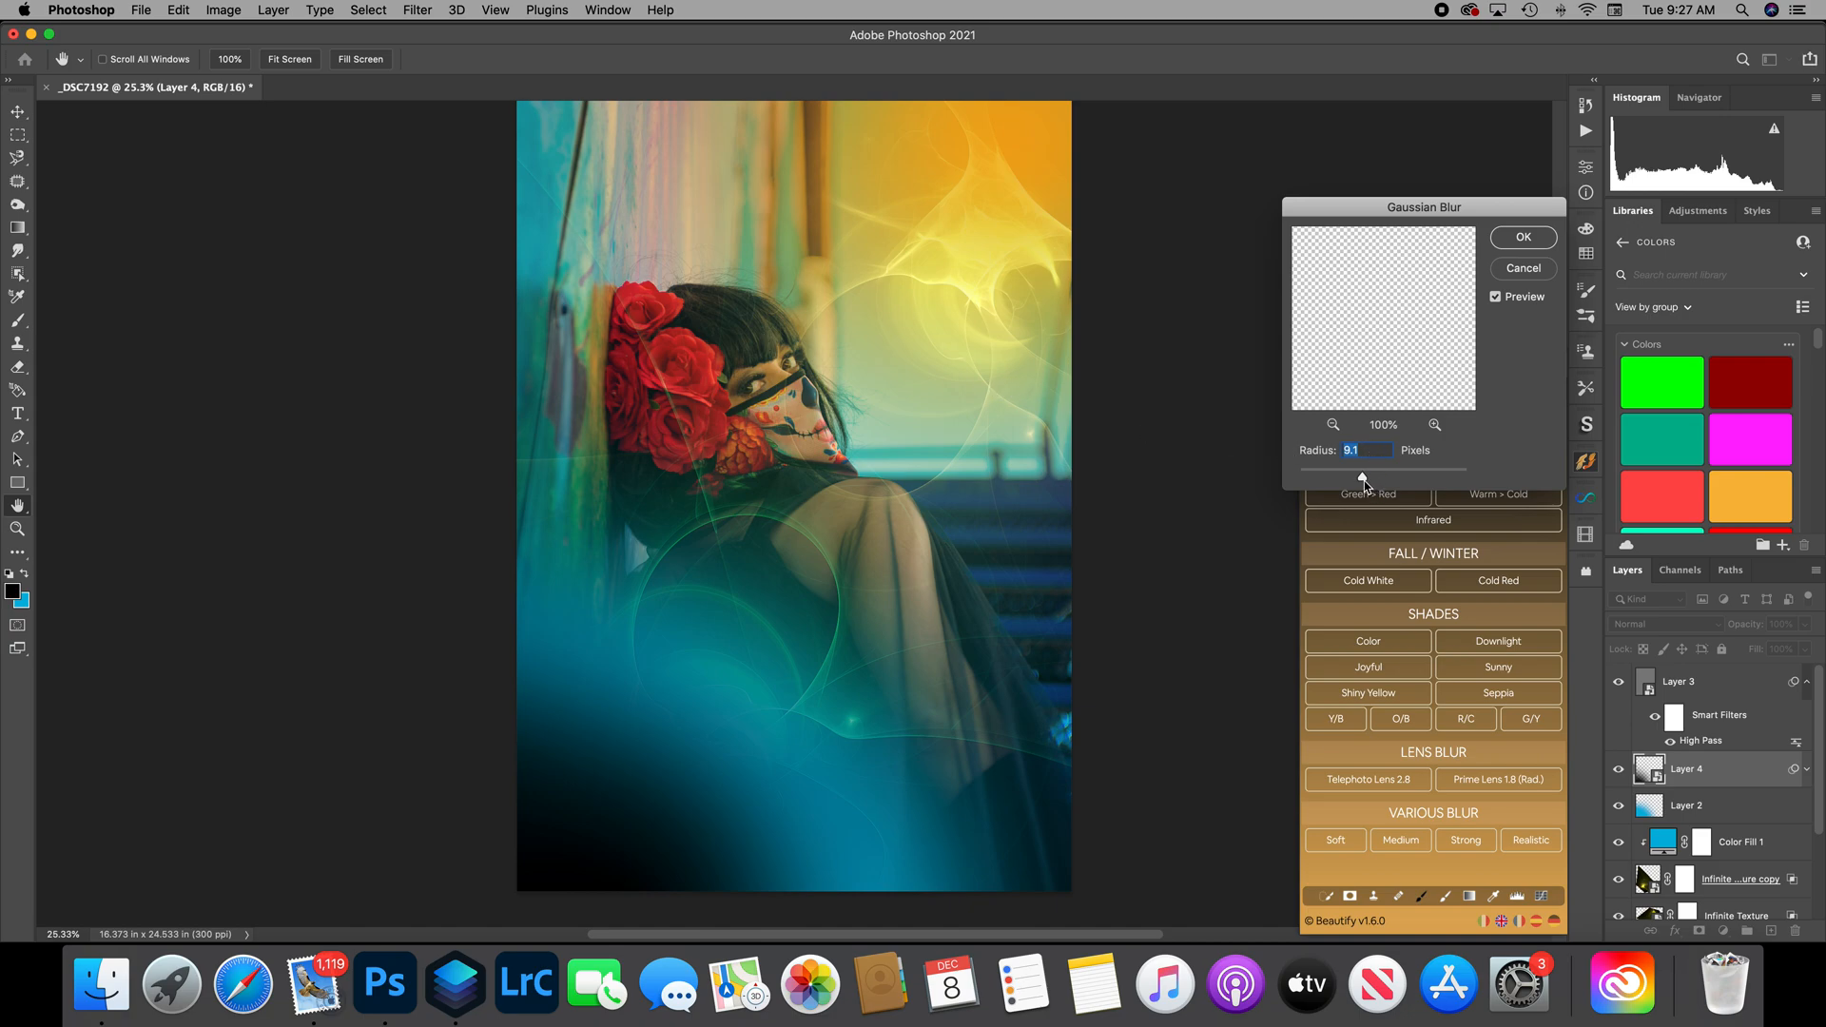
{"action": "left_click_drag", "start_coordinate": [1364, 480], "coordinate": [1385, 483]}
{"action": "left_click", "coordinate": [1332, 426]}
{"action": "left_click", "coordinate": [1333, 426]}
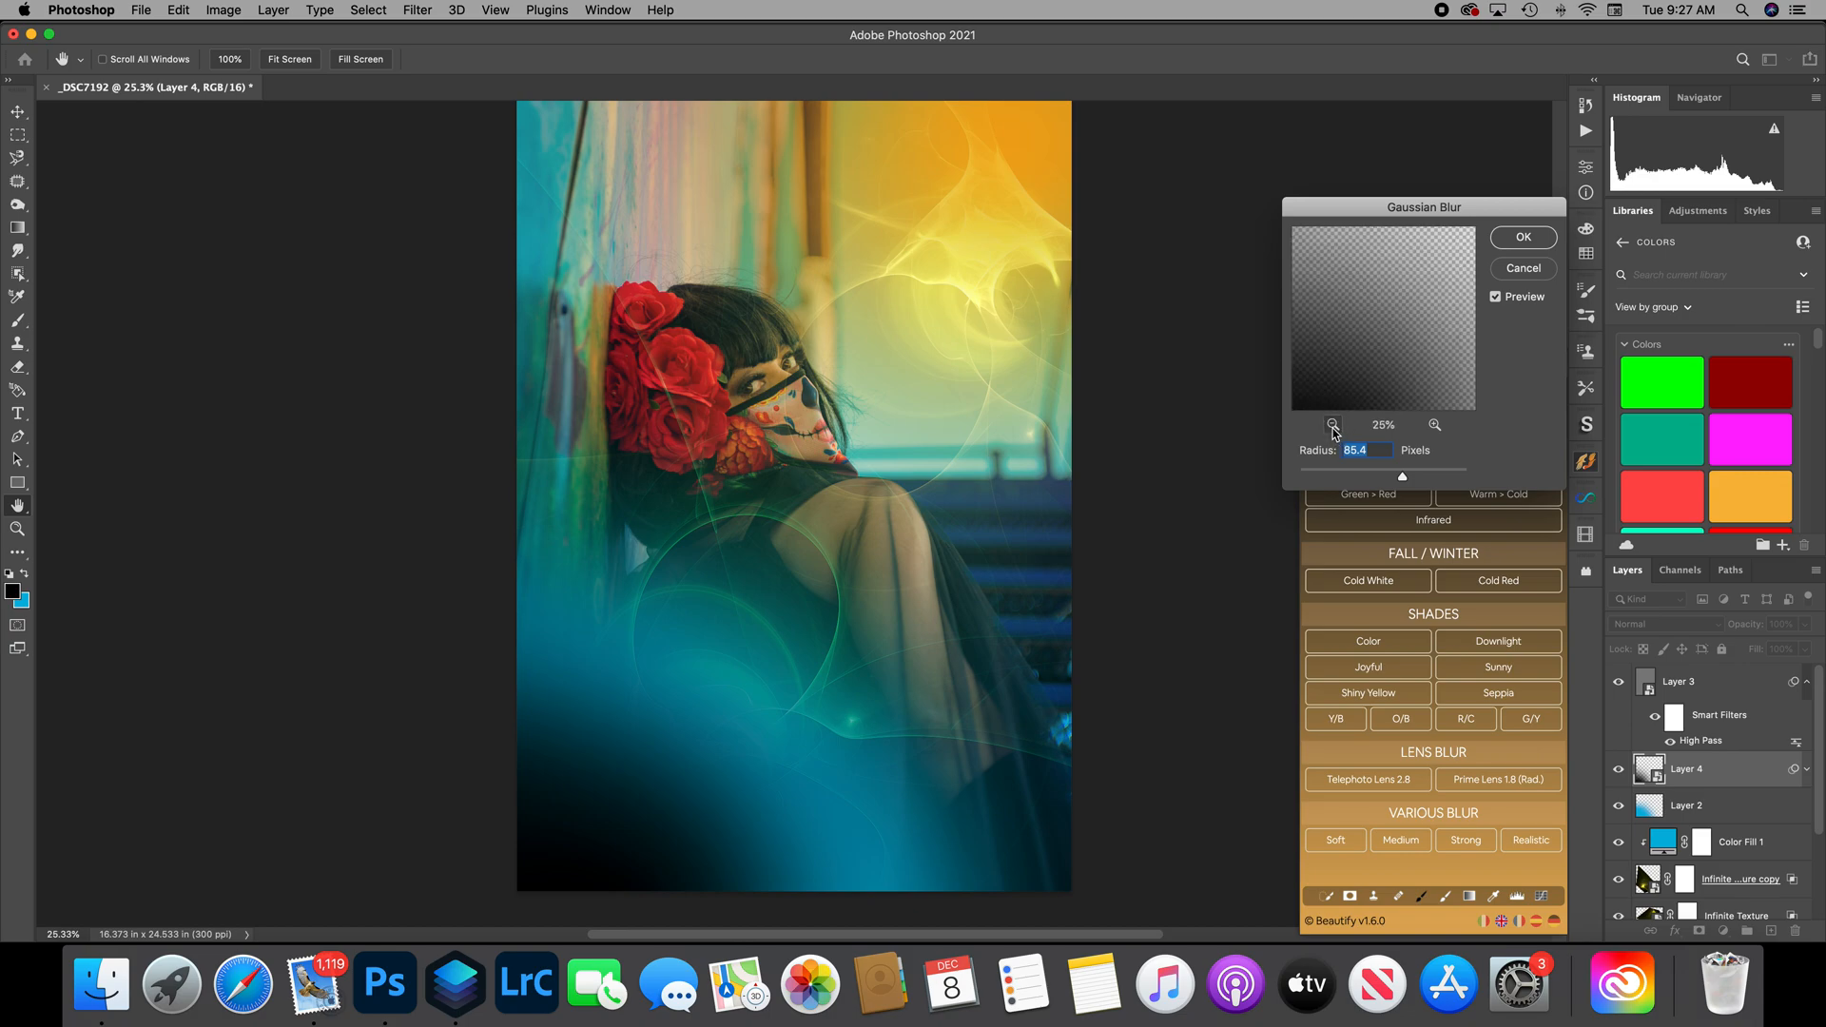
{"action": "left_click", "coordinate": [1332, 426]}
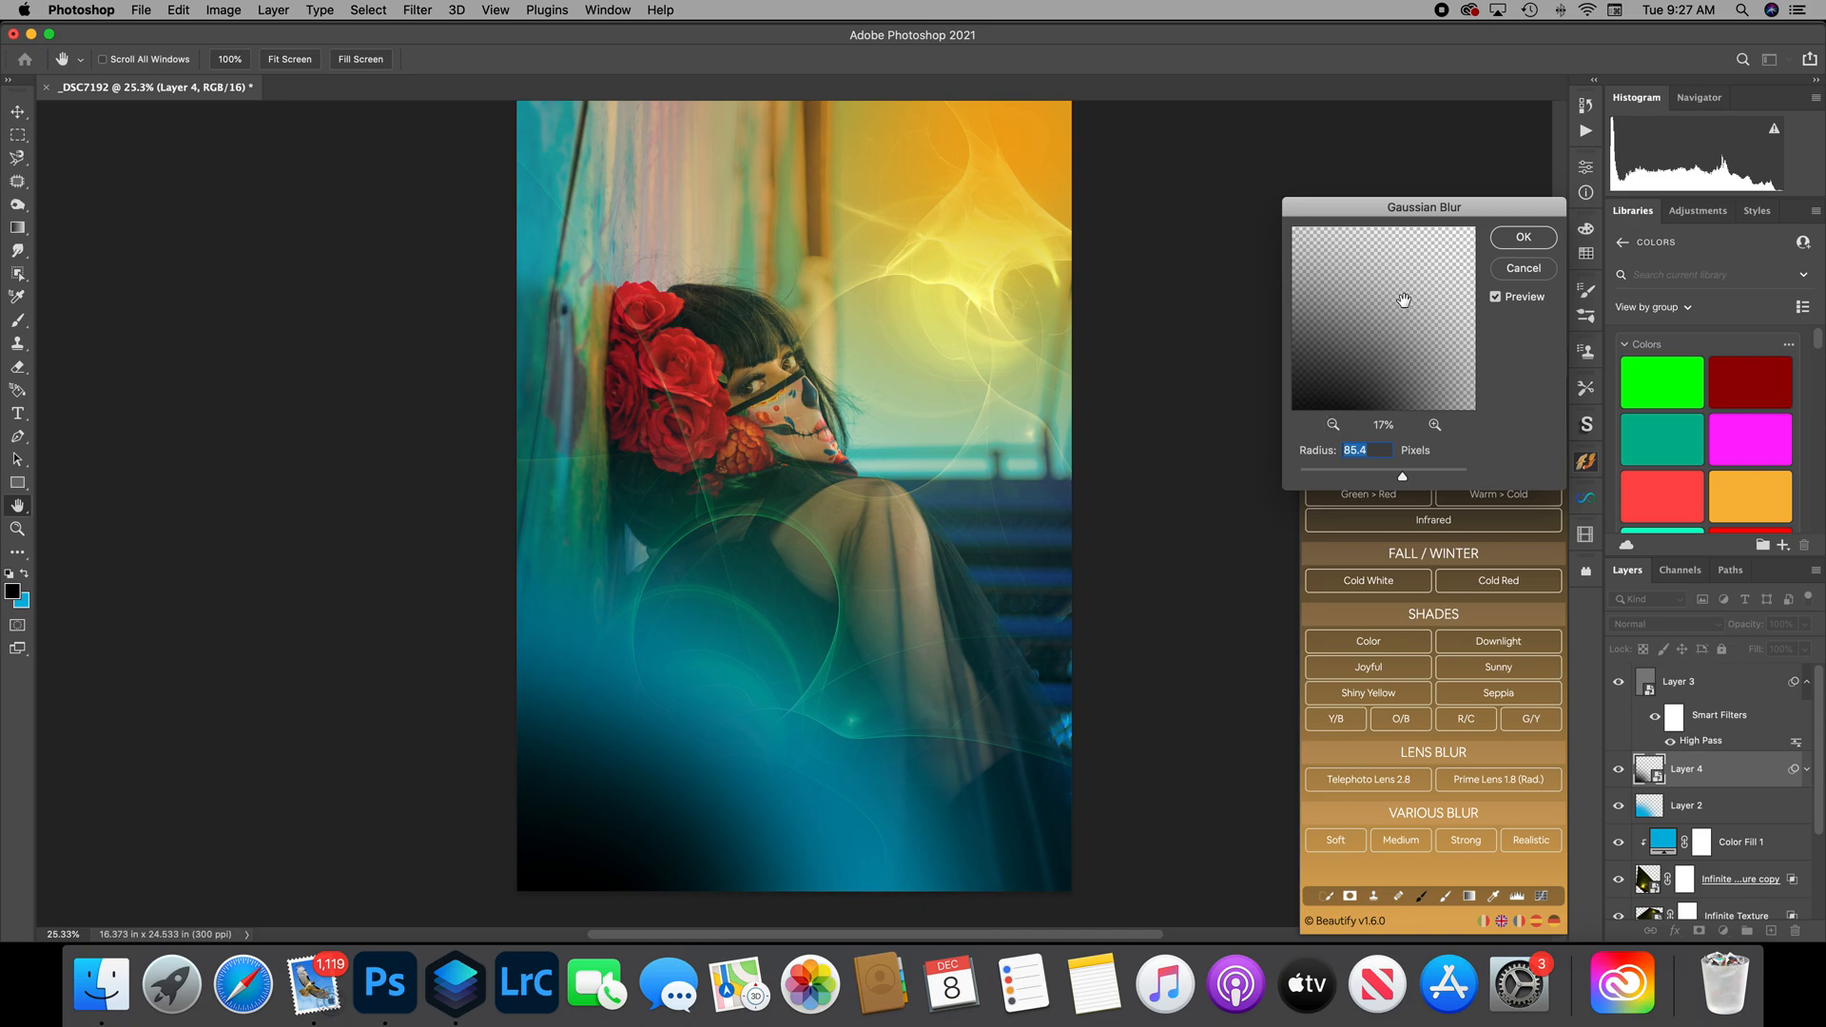
{"action": "left_click_drag", "start_coordinate": [1407, 486], "coordinate": [1407, 481]}
{"action": "left_click_drag", "start_coordinate": [1413, 481], "coordinate": [1423, 481]}
{"action": "key", "text": "Return"}
{"action": "key", "text": "b"}
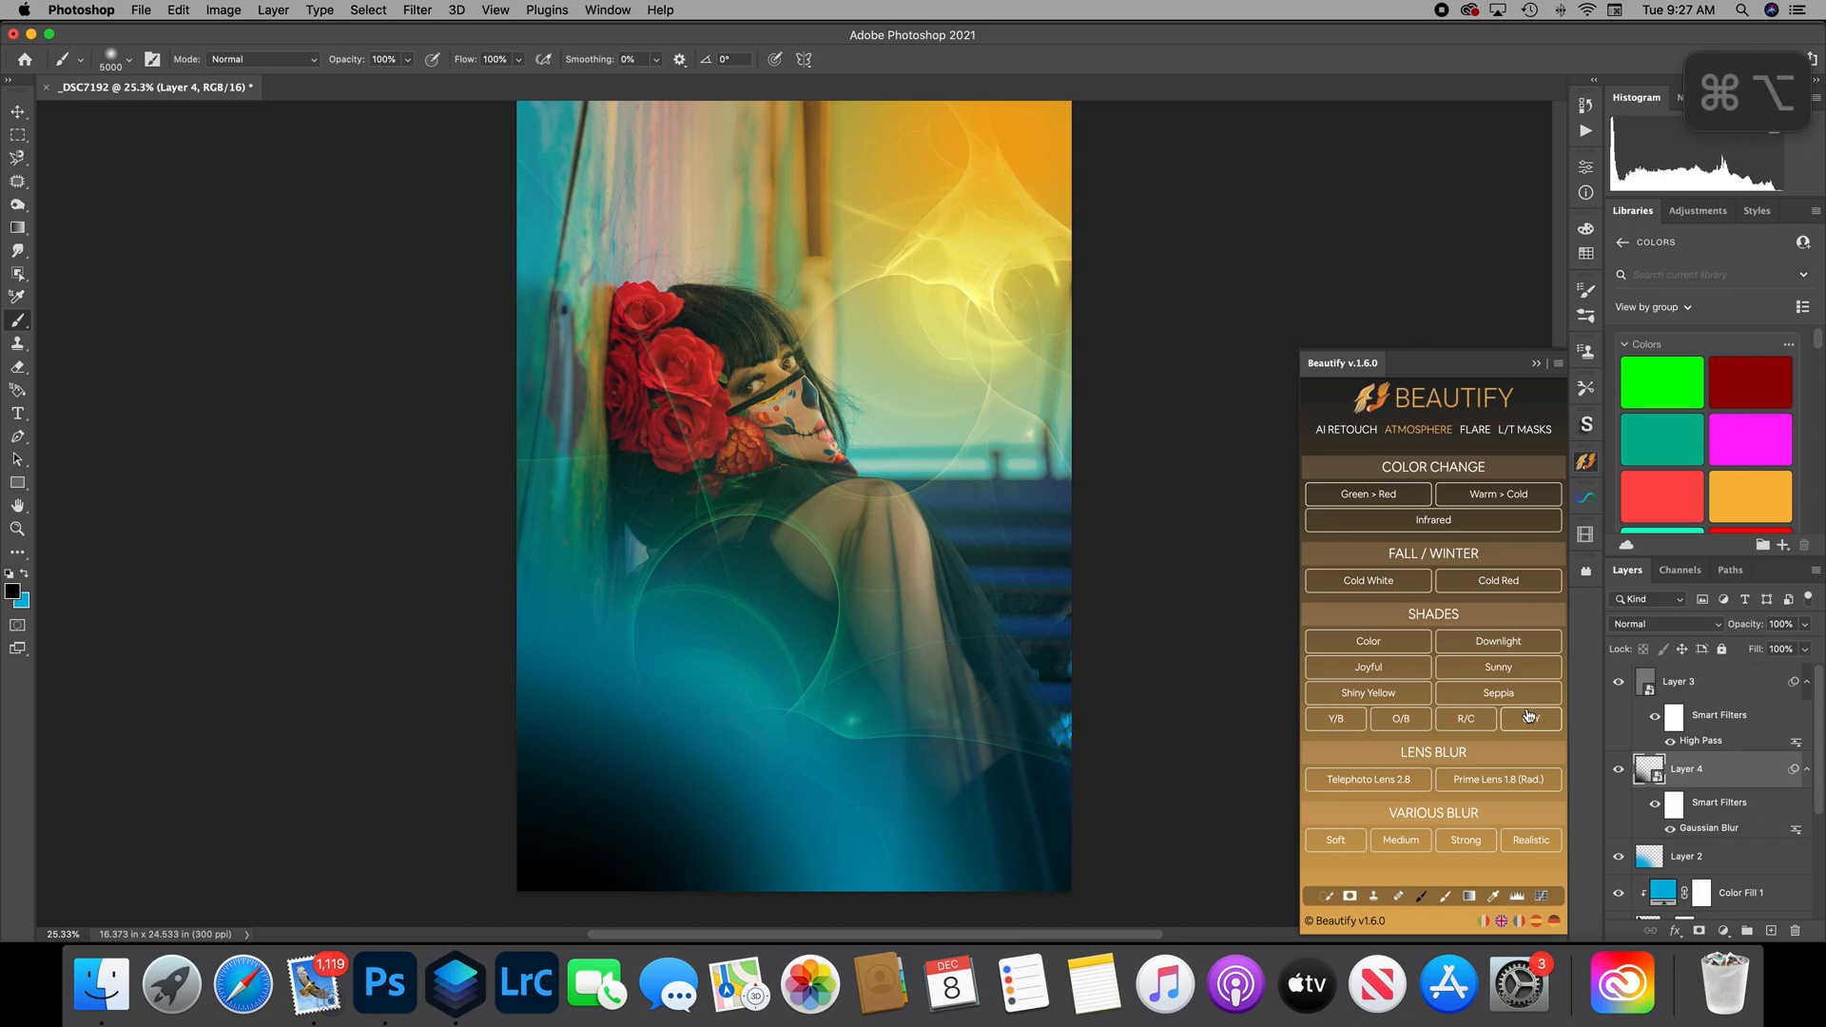
Stamp all visible layers into a merged layer above Layer 3 and apply Beautify's Downlight shade to it.
{"action": "key", "text": "alt+shift+super+e"}
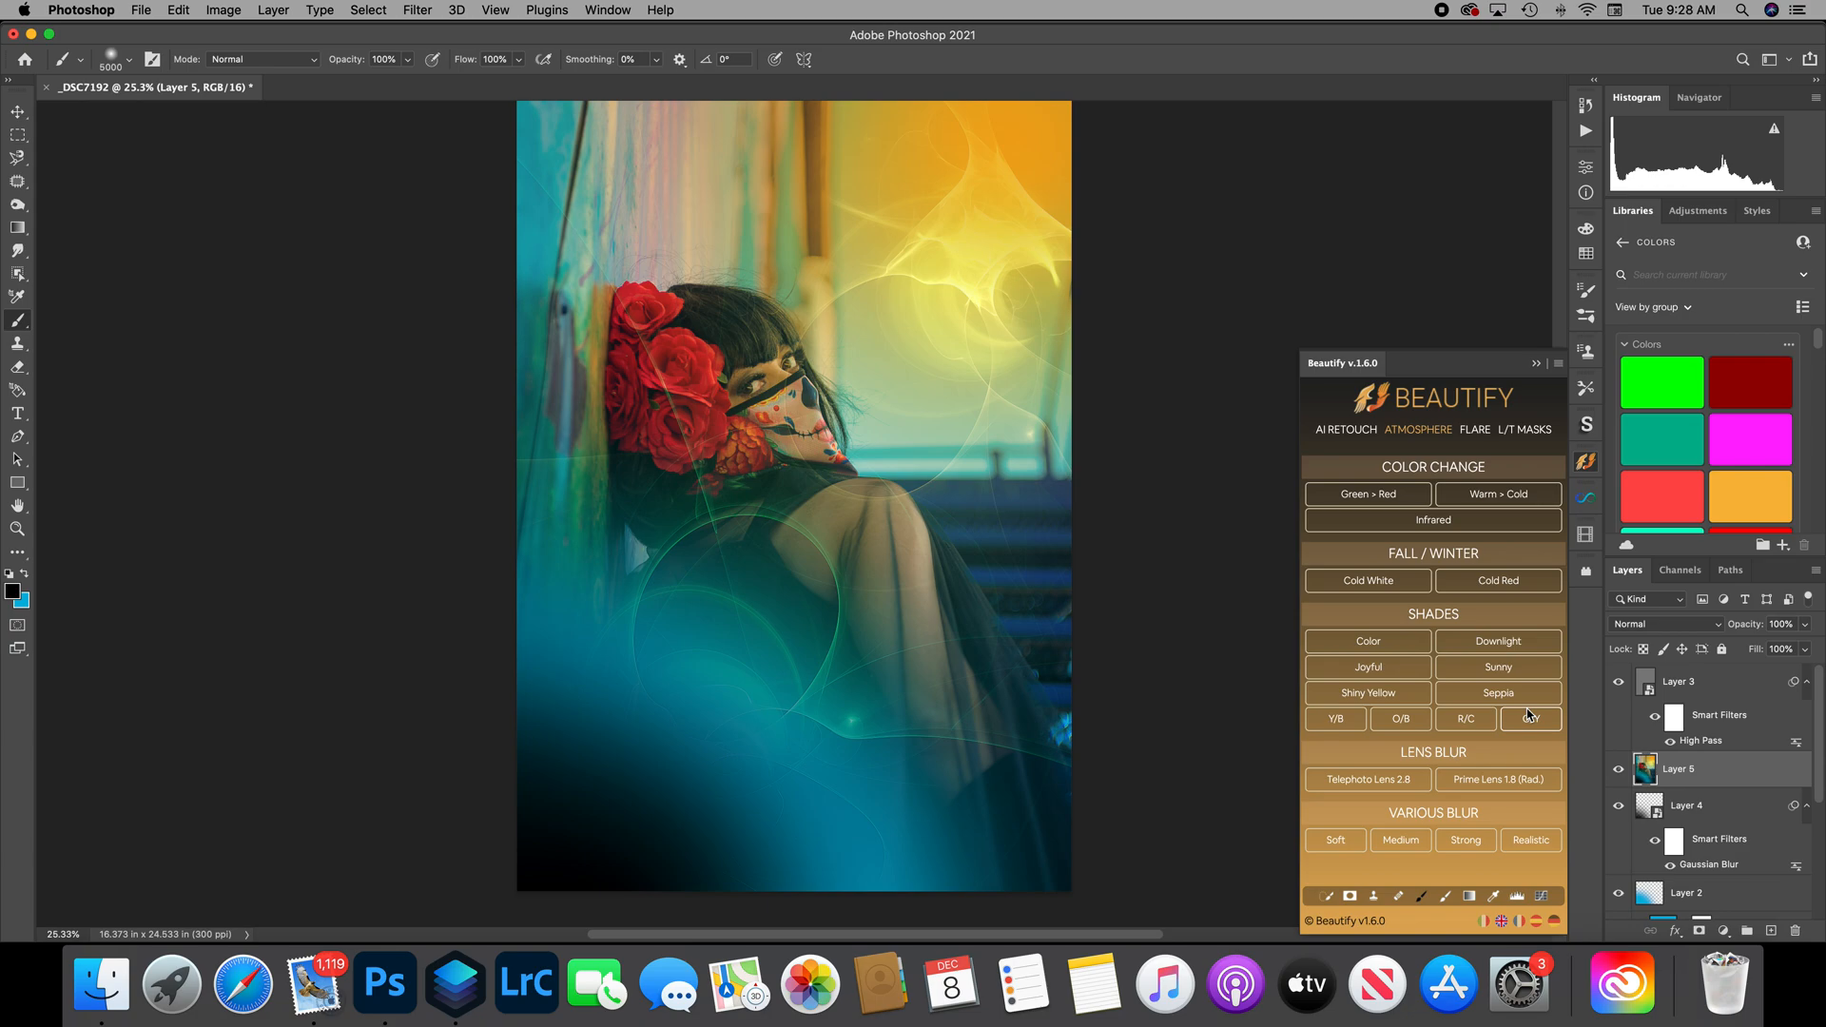
{"action": "key", "text": "super+z"}
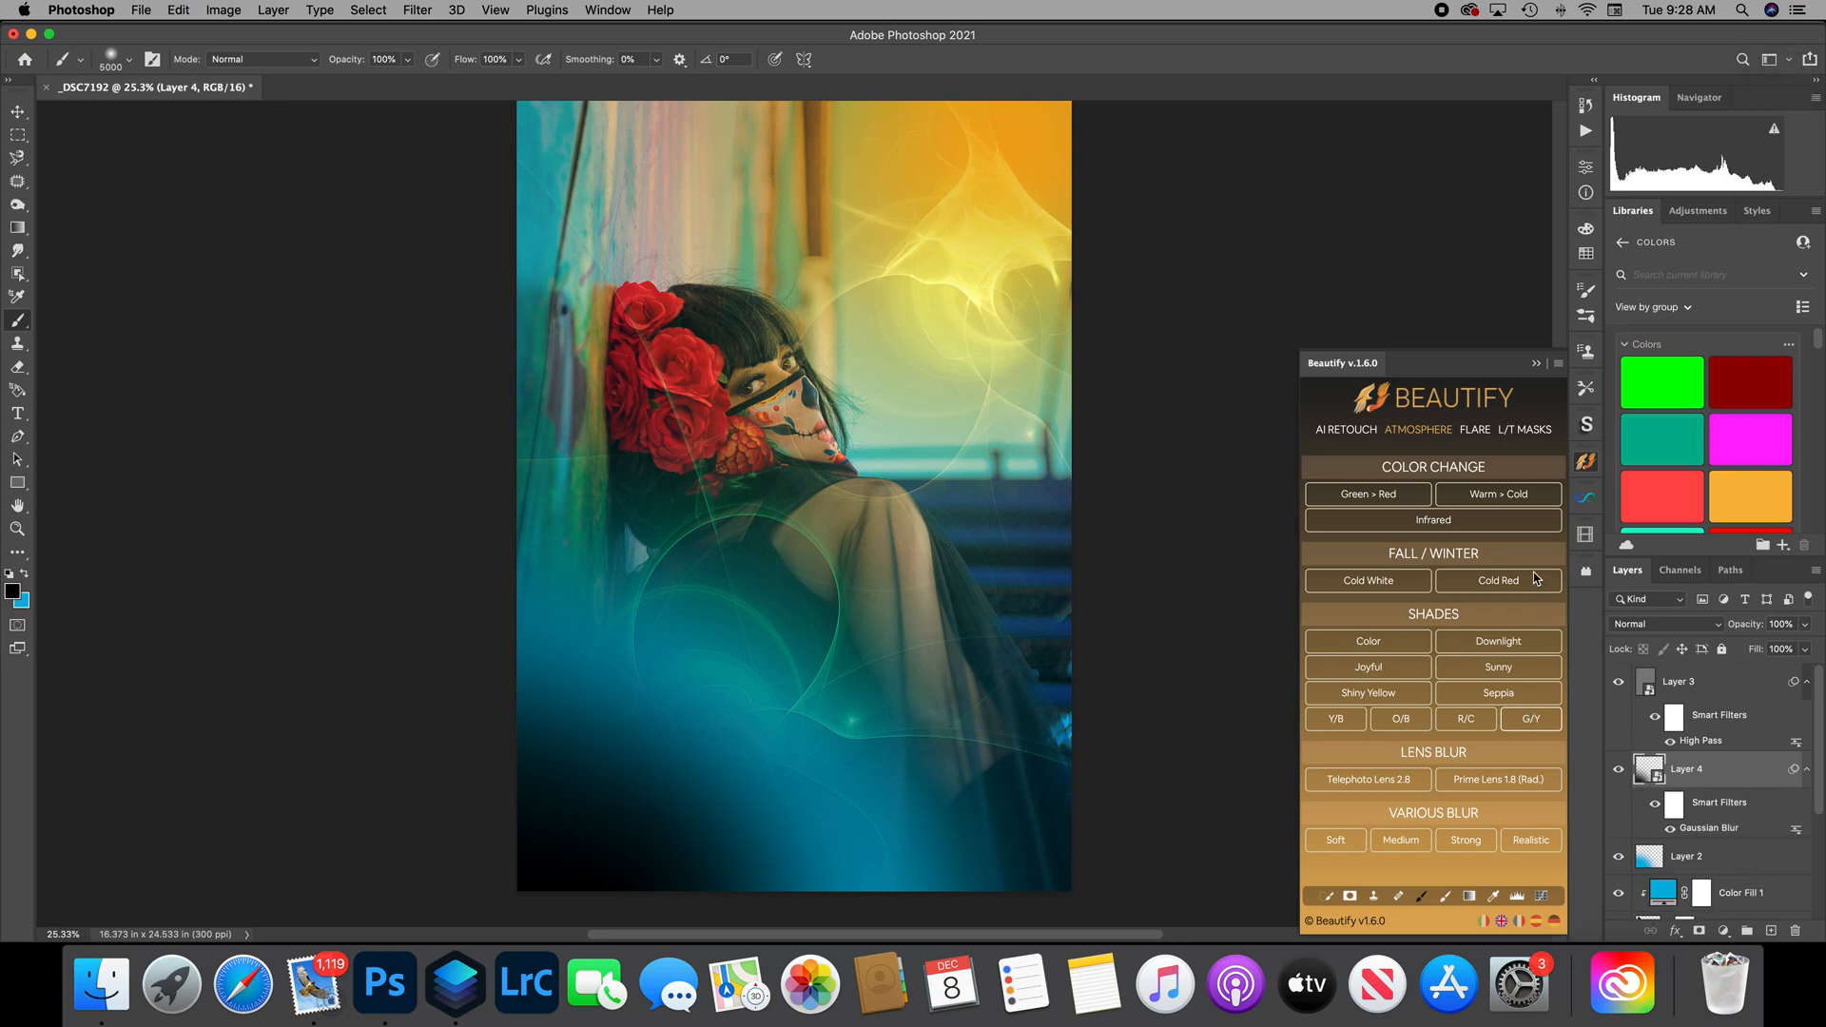
{"action": "left_click", "coordinate": [1699, 692]}
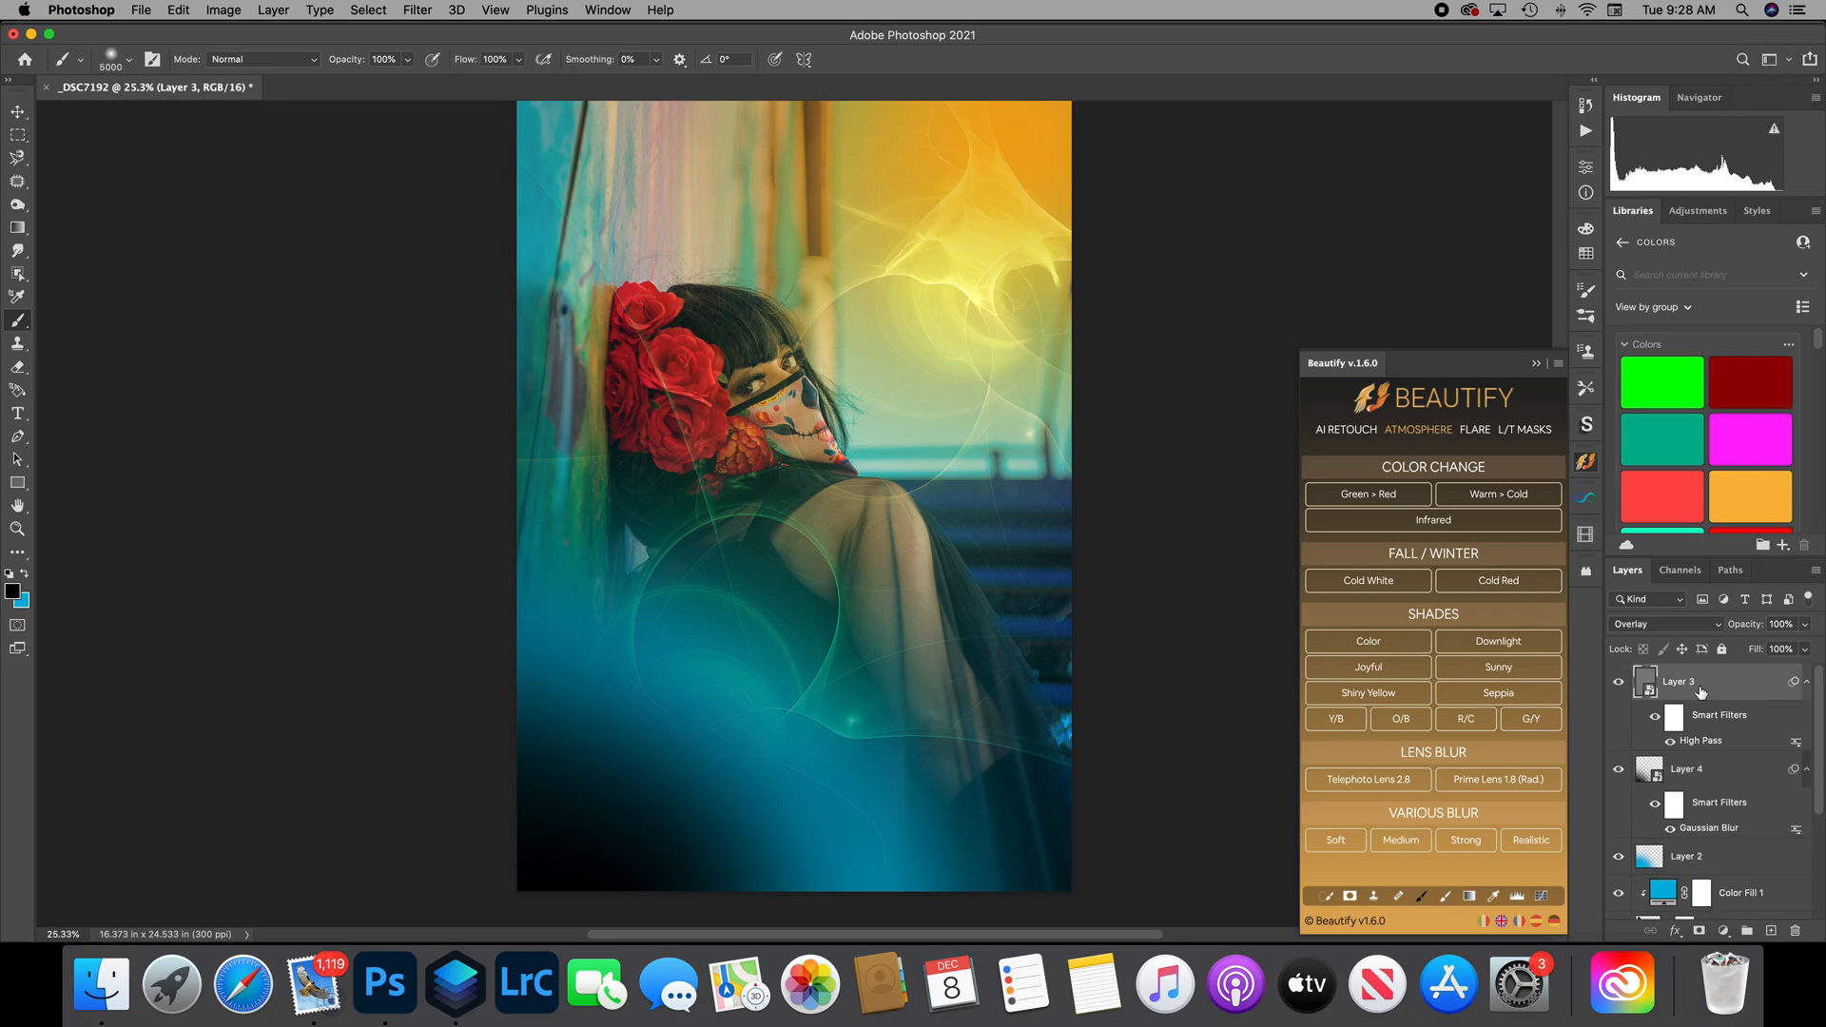
{"action": "left_click", "coordinate": [1520, 776], "text": "alt+shift+super"}
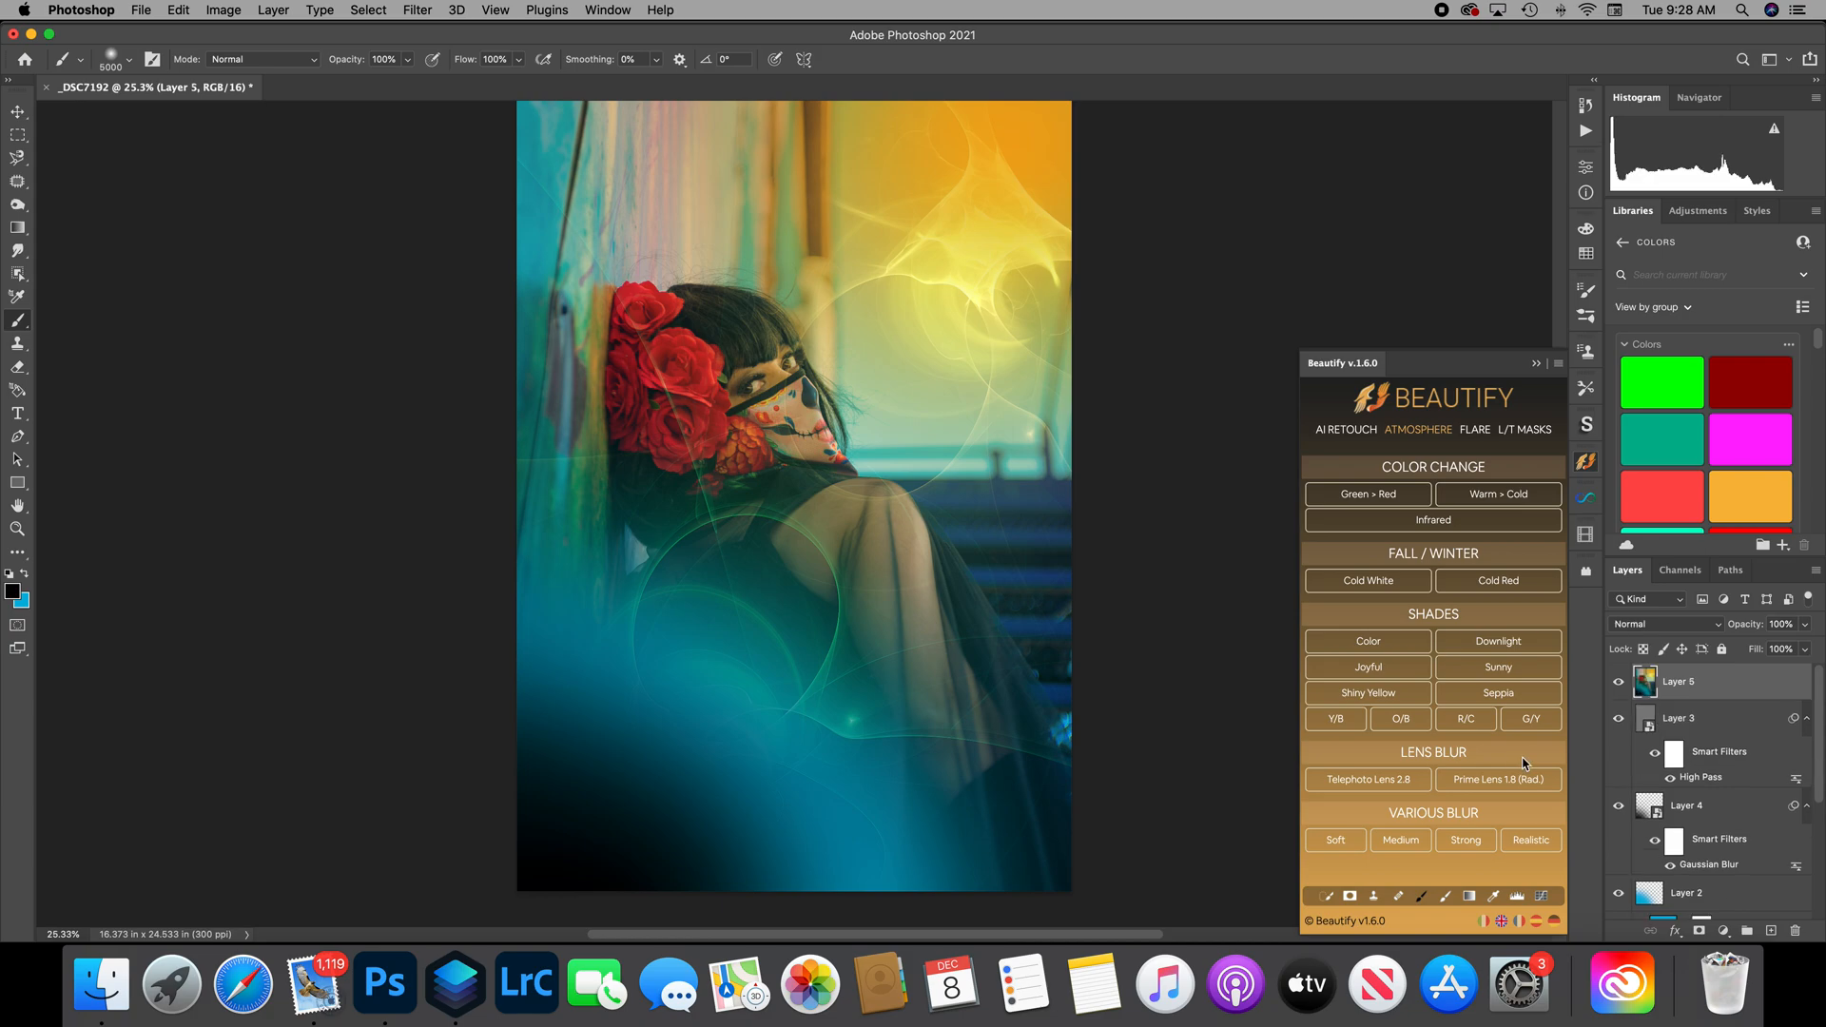
{"action": "left_click", "coordinate": [1510, 639]}
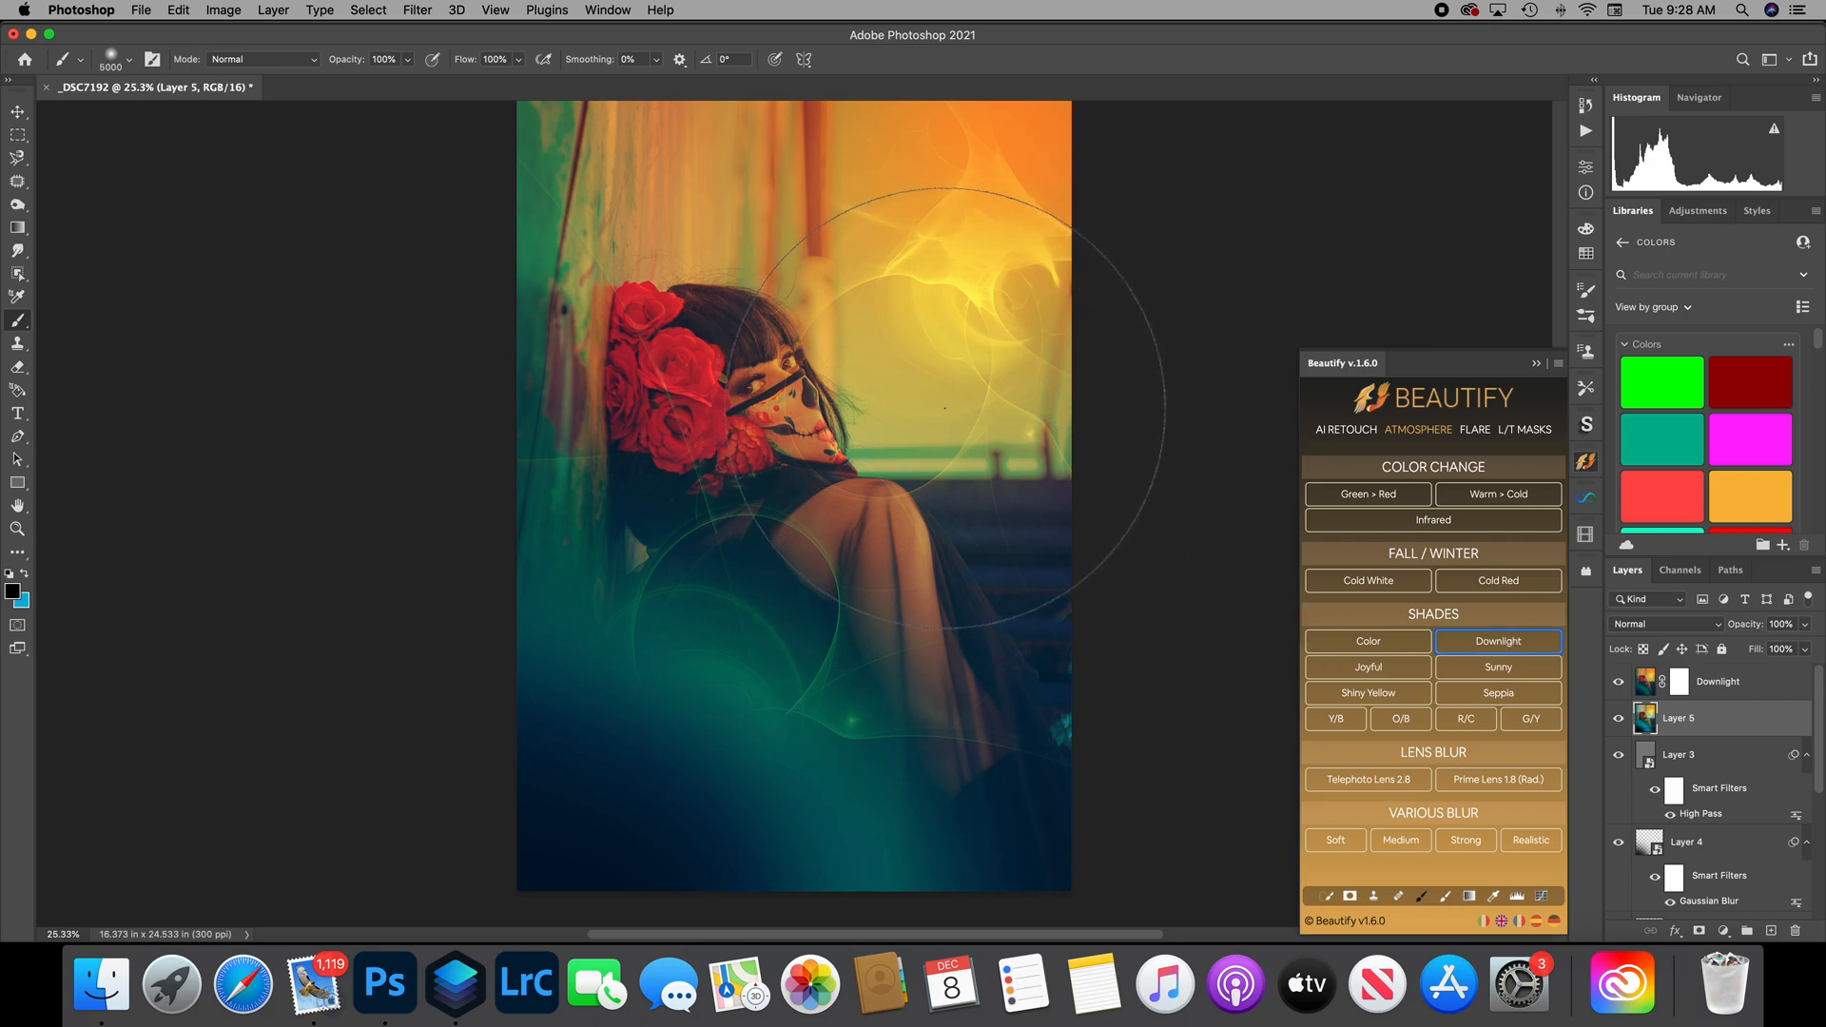
Examine the Downlight-graded portrait from top to bottom, checking the blurred black and blue areas.
{"action": "scroll", "coordinate": [945, 408], "scroll_direction": "up", "scroll_amount": 5}
{"action": "scroll", "coordinate": [945, 415], "scroll_direction": "down", "scroll_amount": 3}
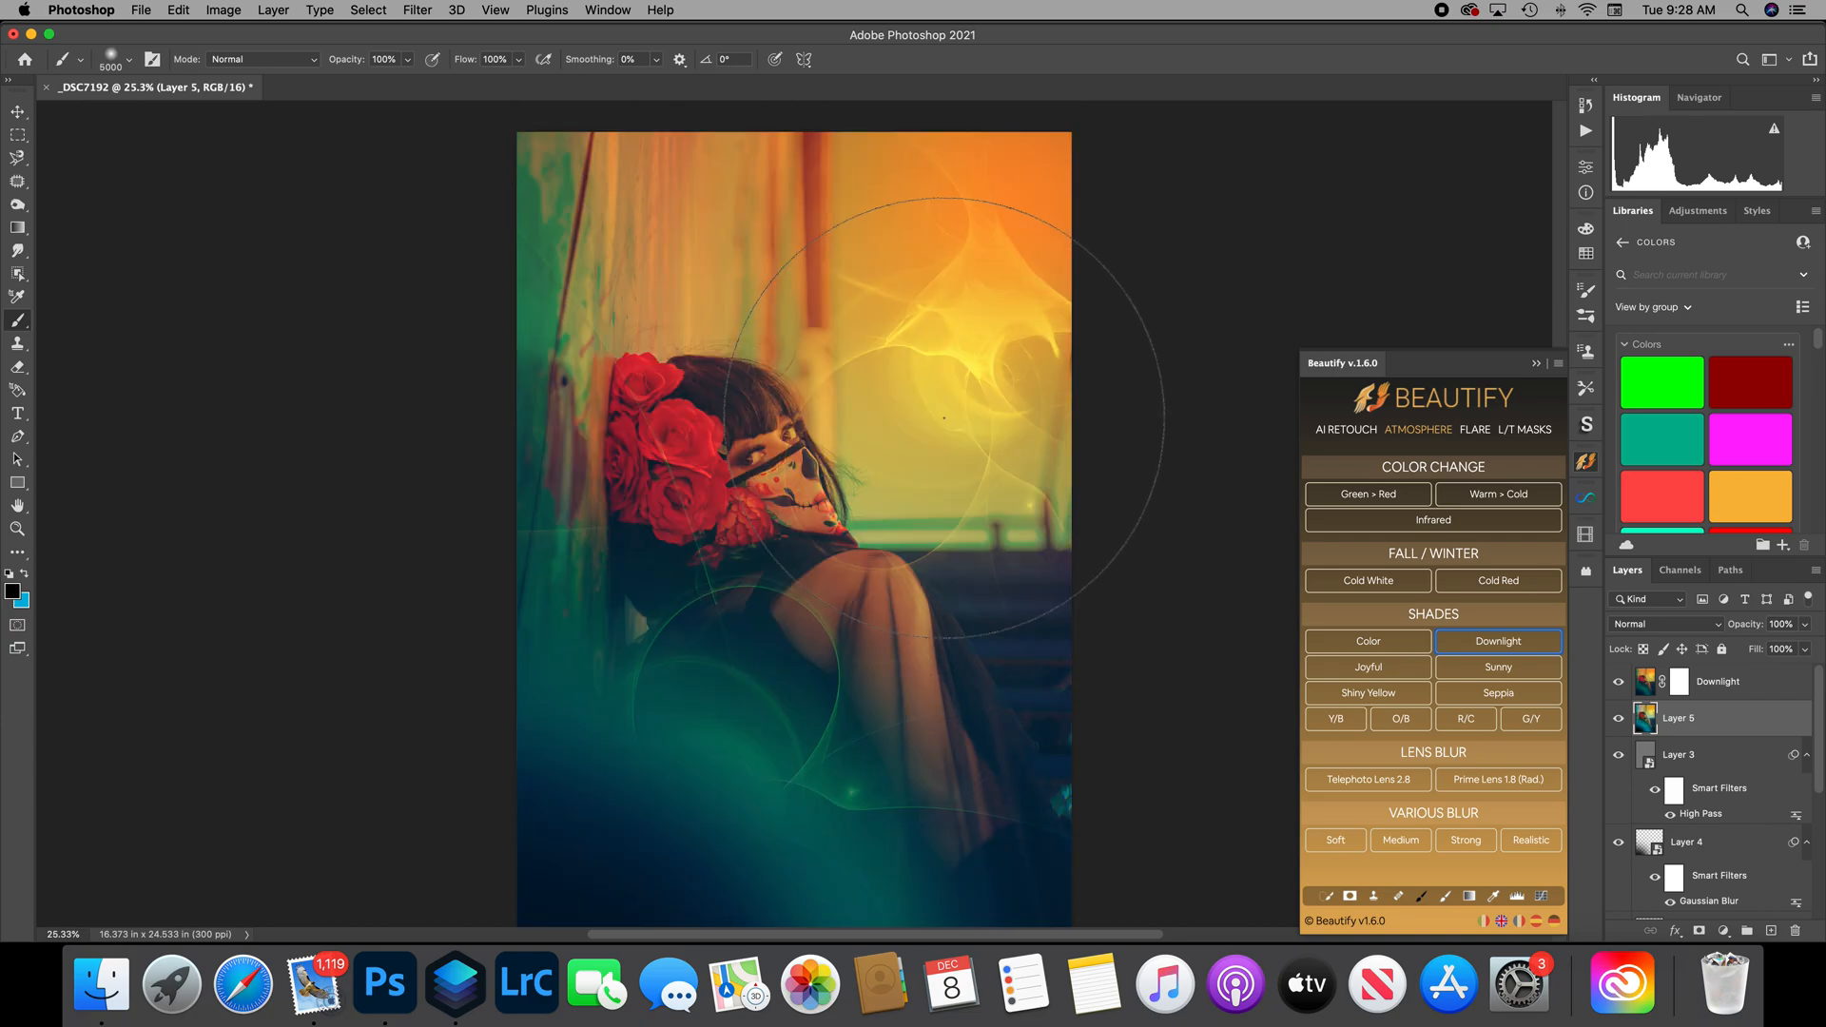
{"action": "scroll", "coordinate": [945, 420], "scroll_direction": "up", "scroll_amount": 2}
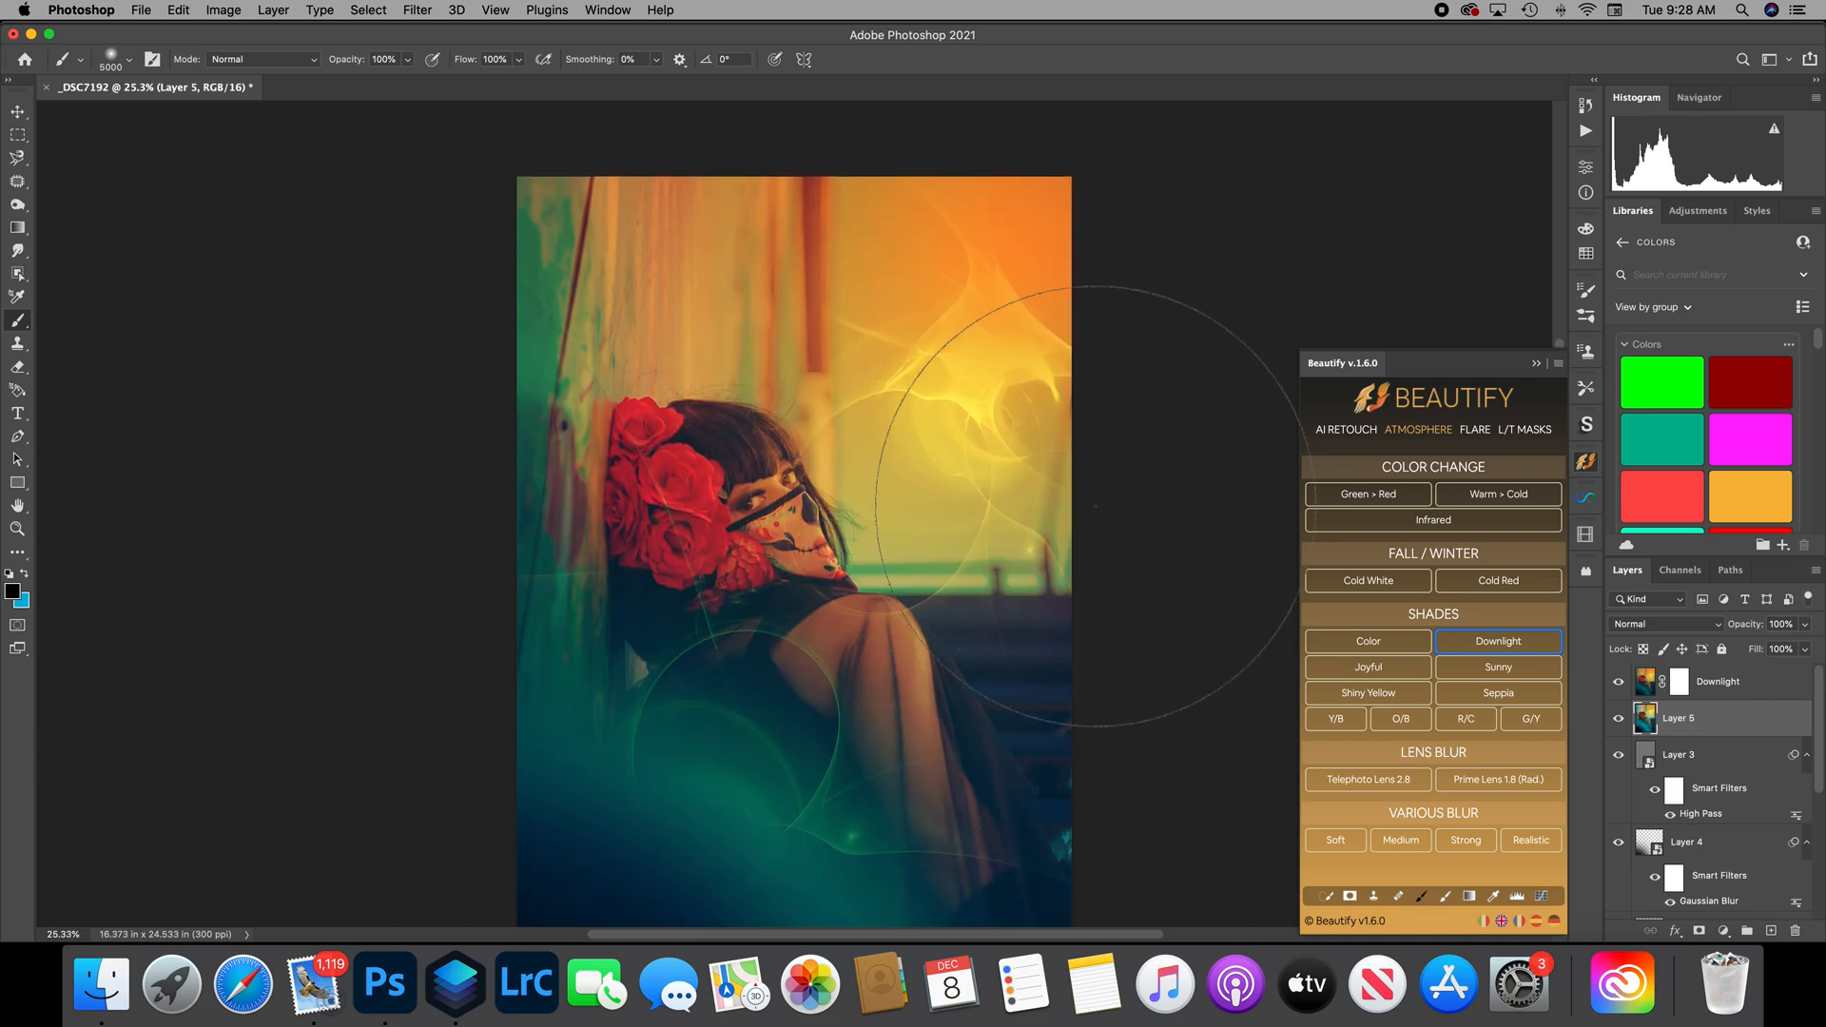
{"action": "scroll", "coordinate": [1097, 495], "scroll_direction": "down", "scroll_amount": 3}
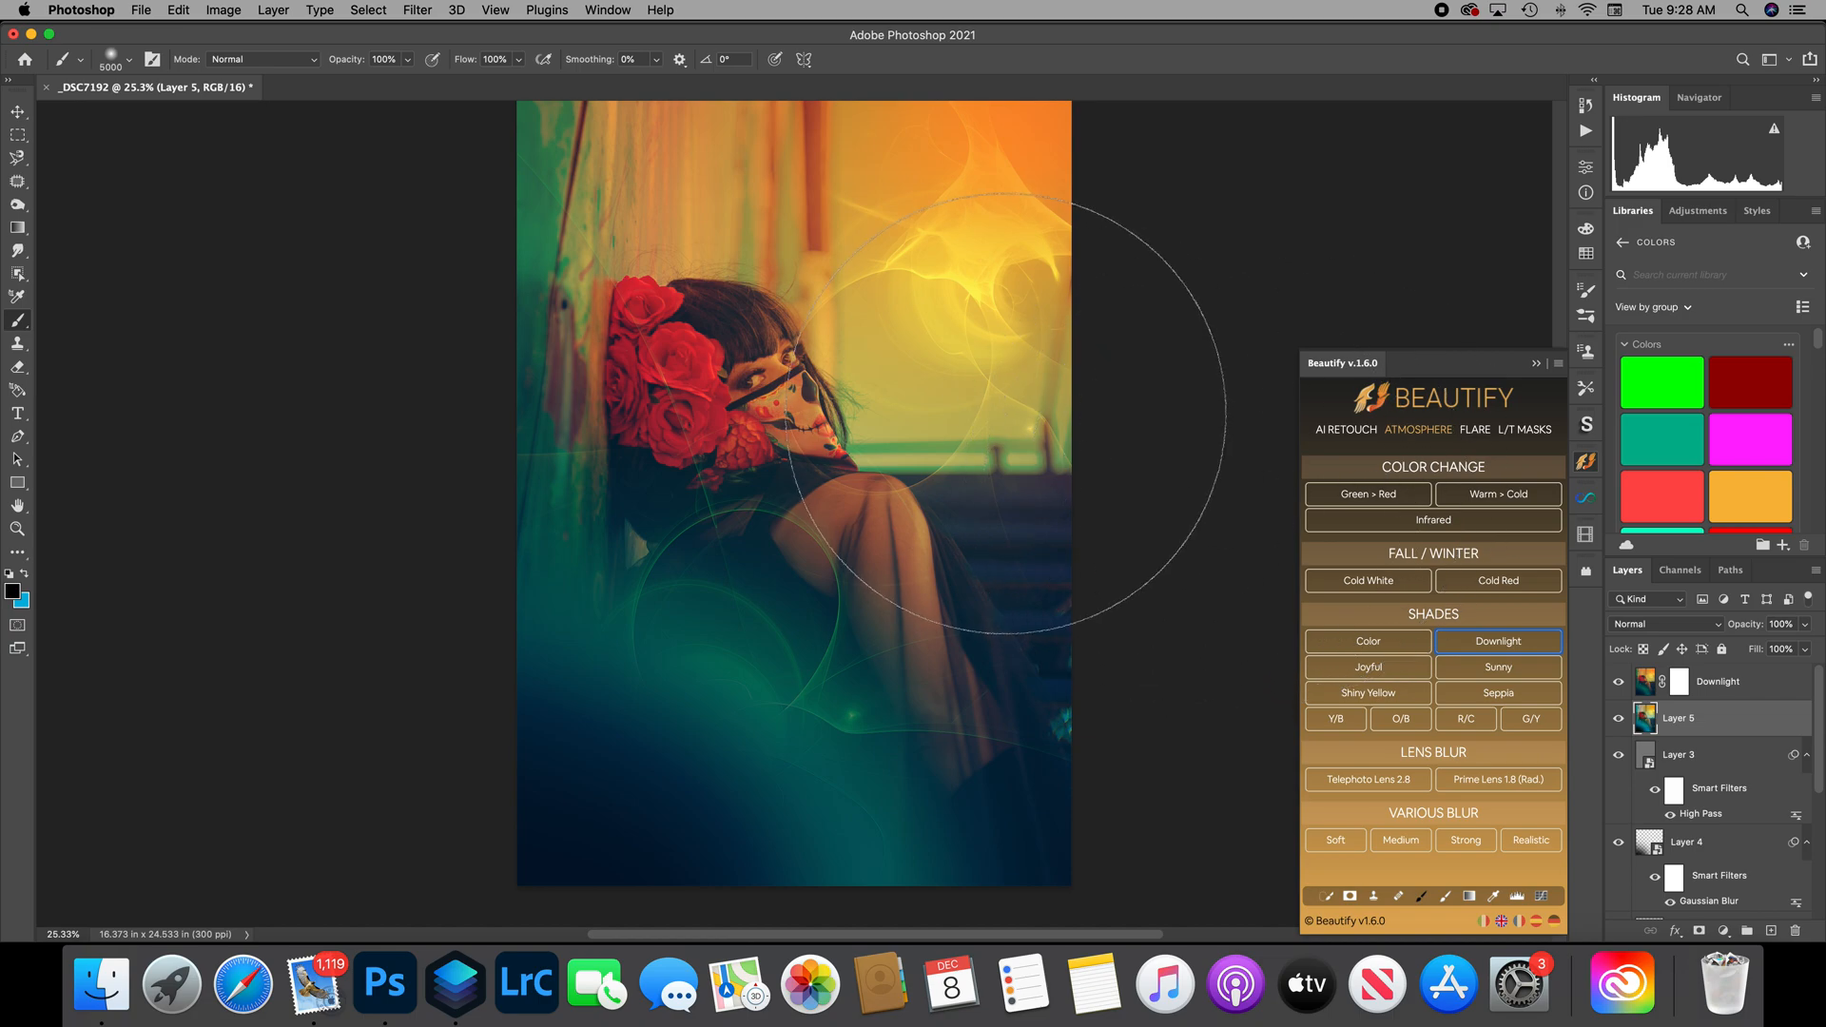
{"action": "scroll", "coordinate": [1007, 413], "scroll_direction": "up", "scroll_amount": 5}
{"action": "scroll", "coordinate": [1007, 413], "scroll_direction": "down", "scroll_amount": 3}
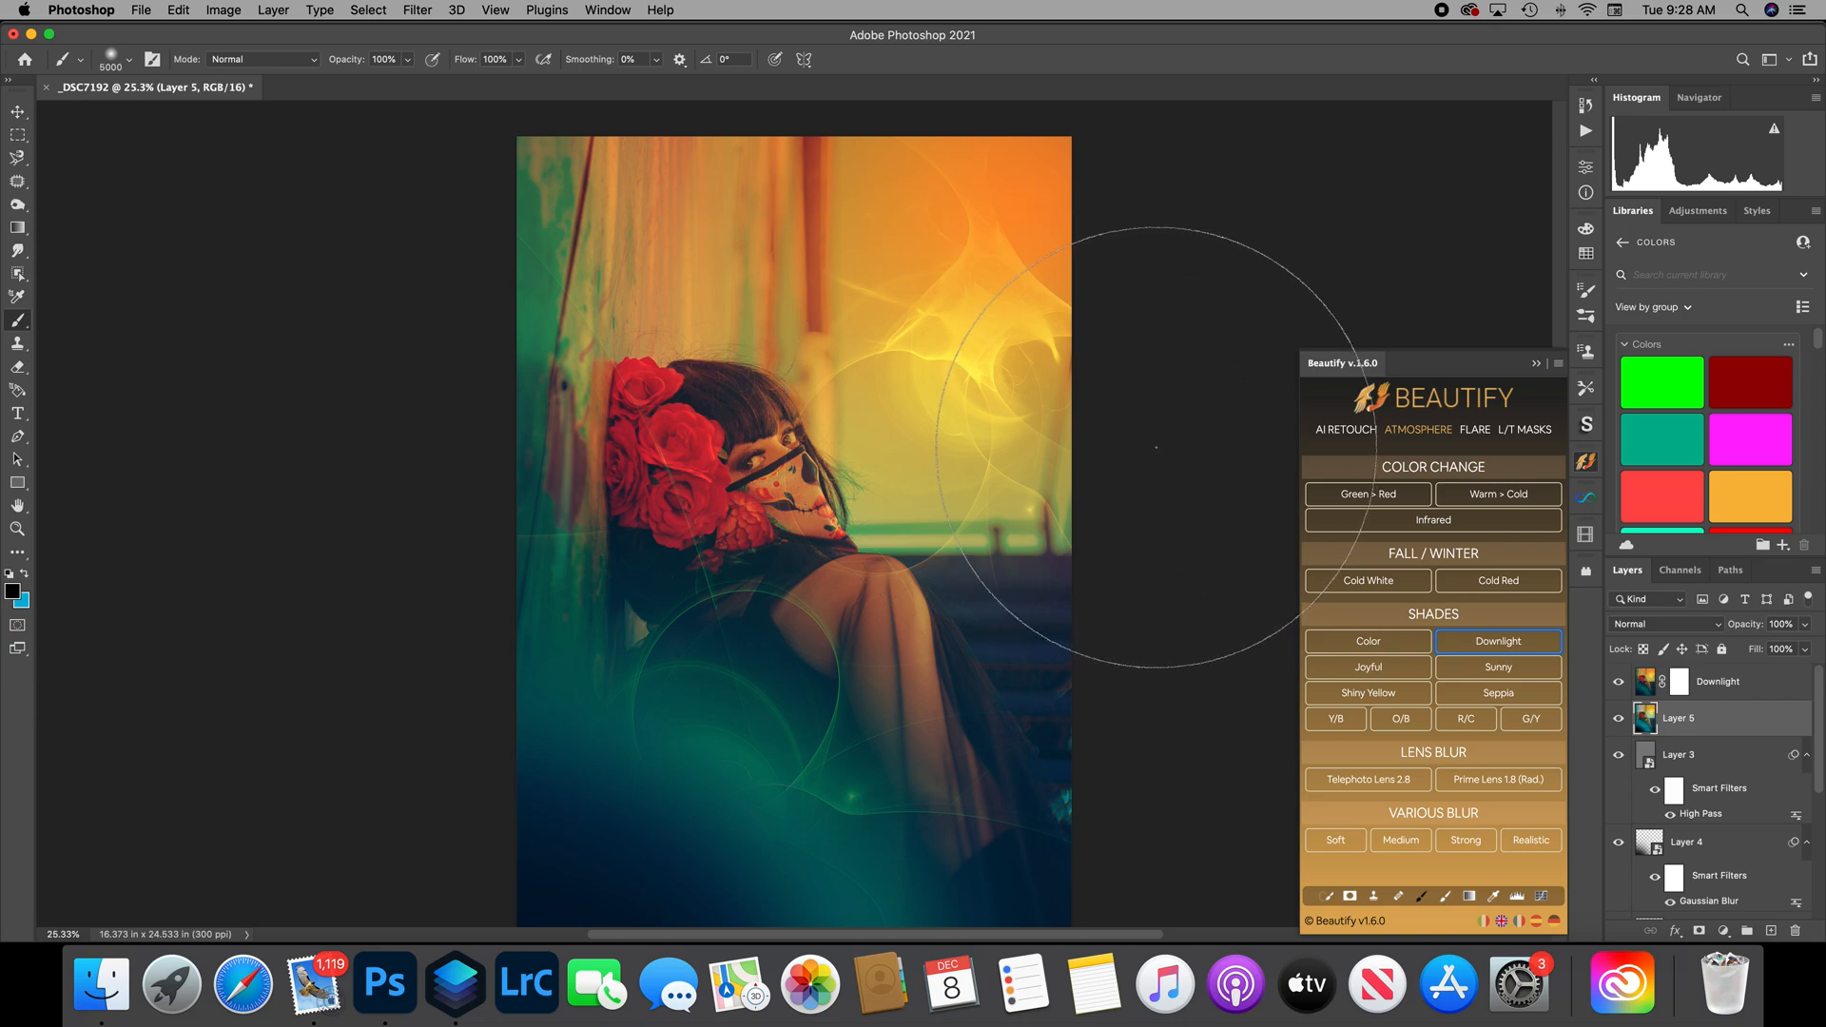
{"action": "scroll", "coordinate": [1132, 446], "scroll_direction": "down", "scroll_amount": 2}
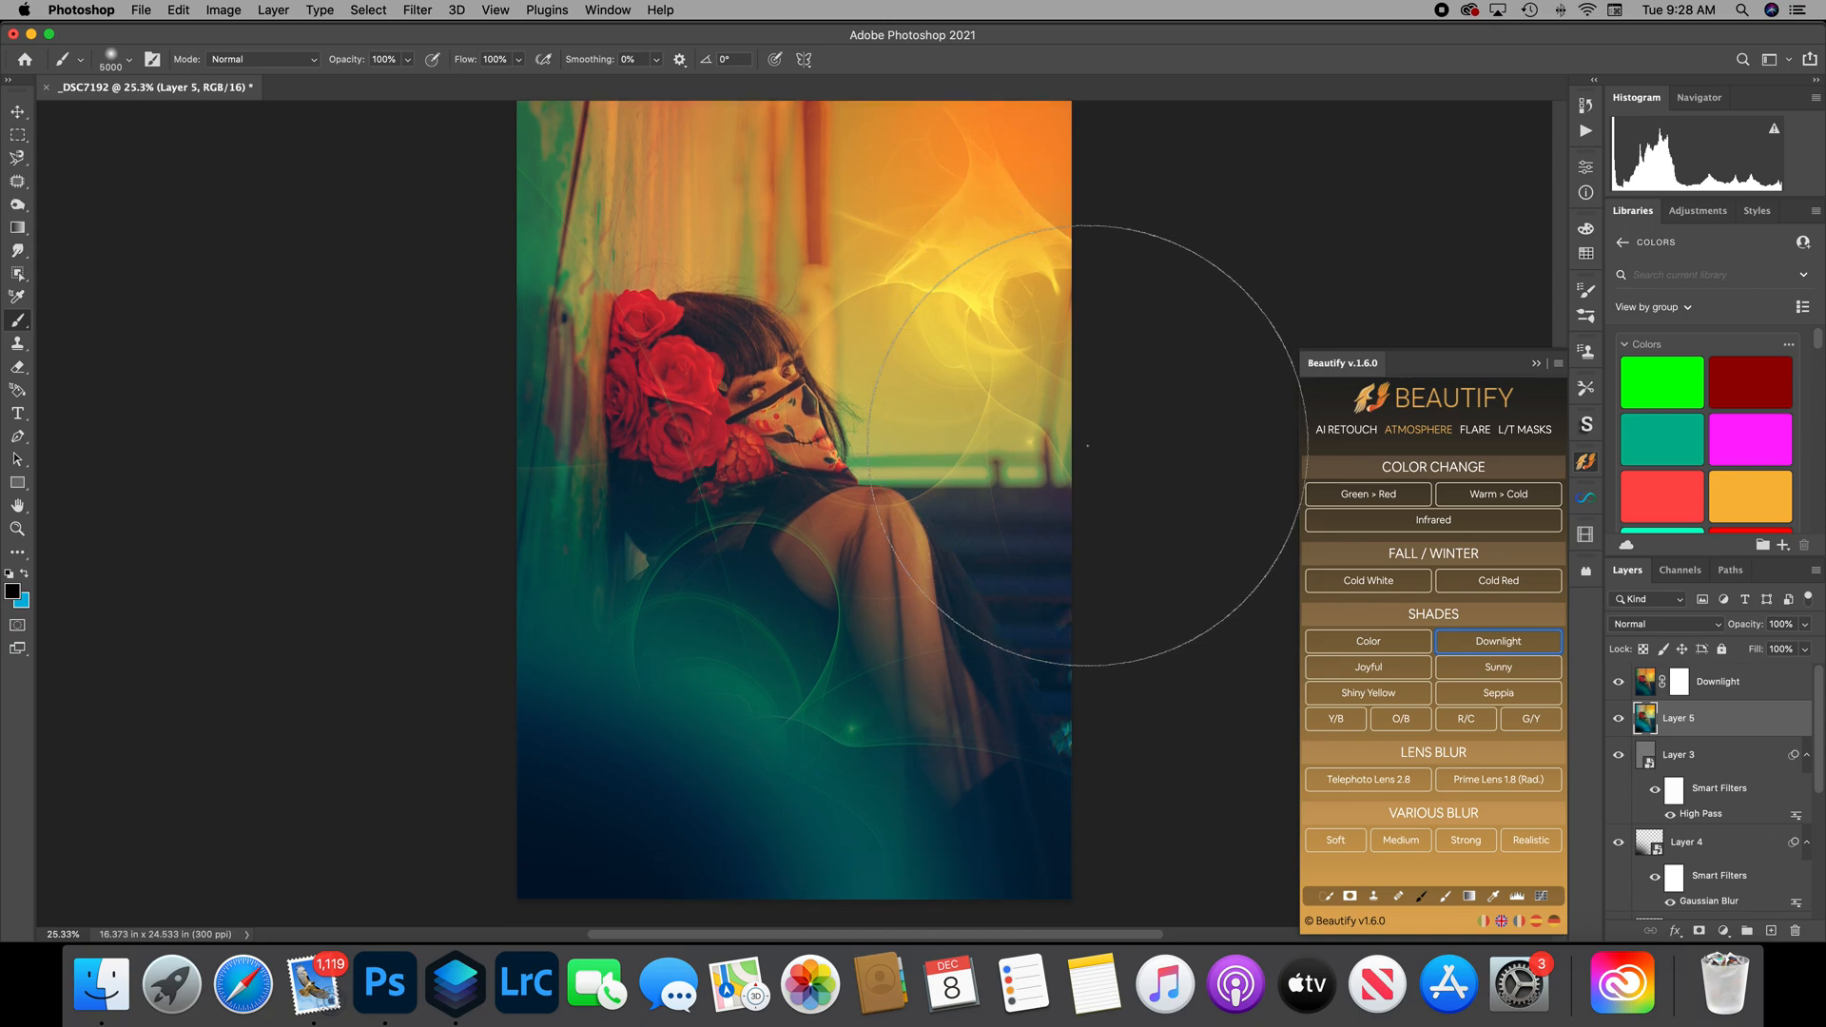
{"action": "scroll", "coordinate": [1087, 446], "scroll_direction": "up", "scroll_amount": 2}
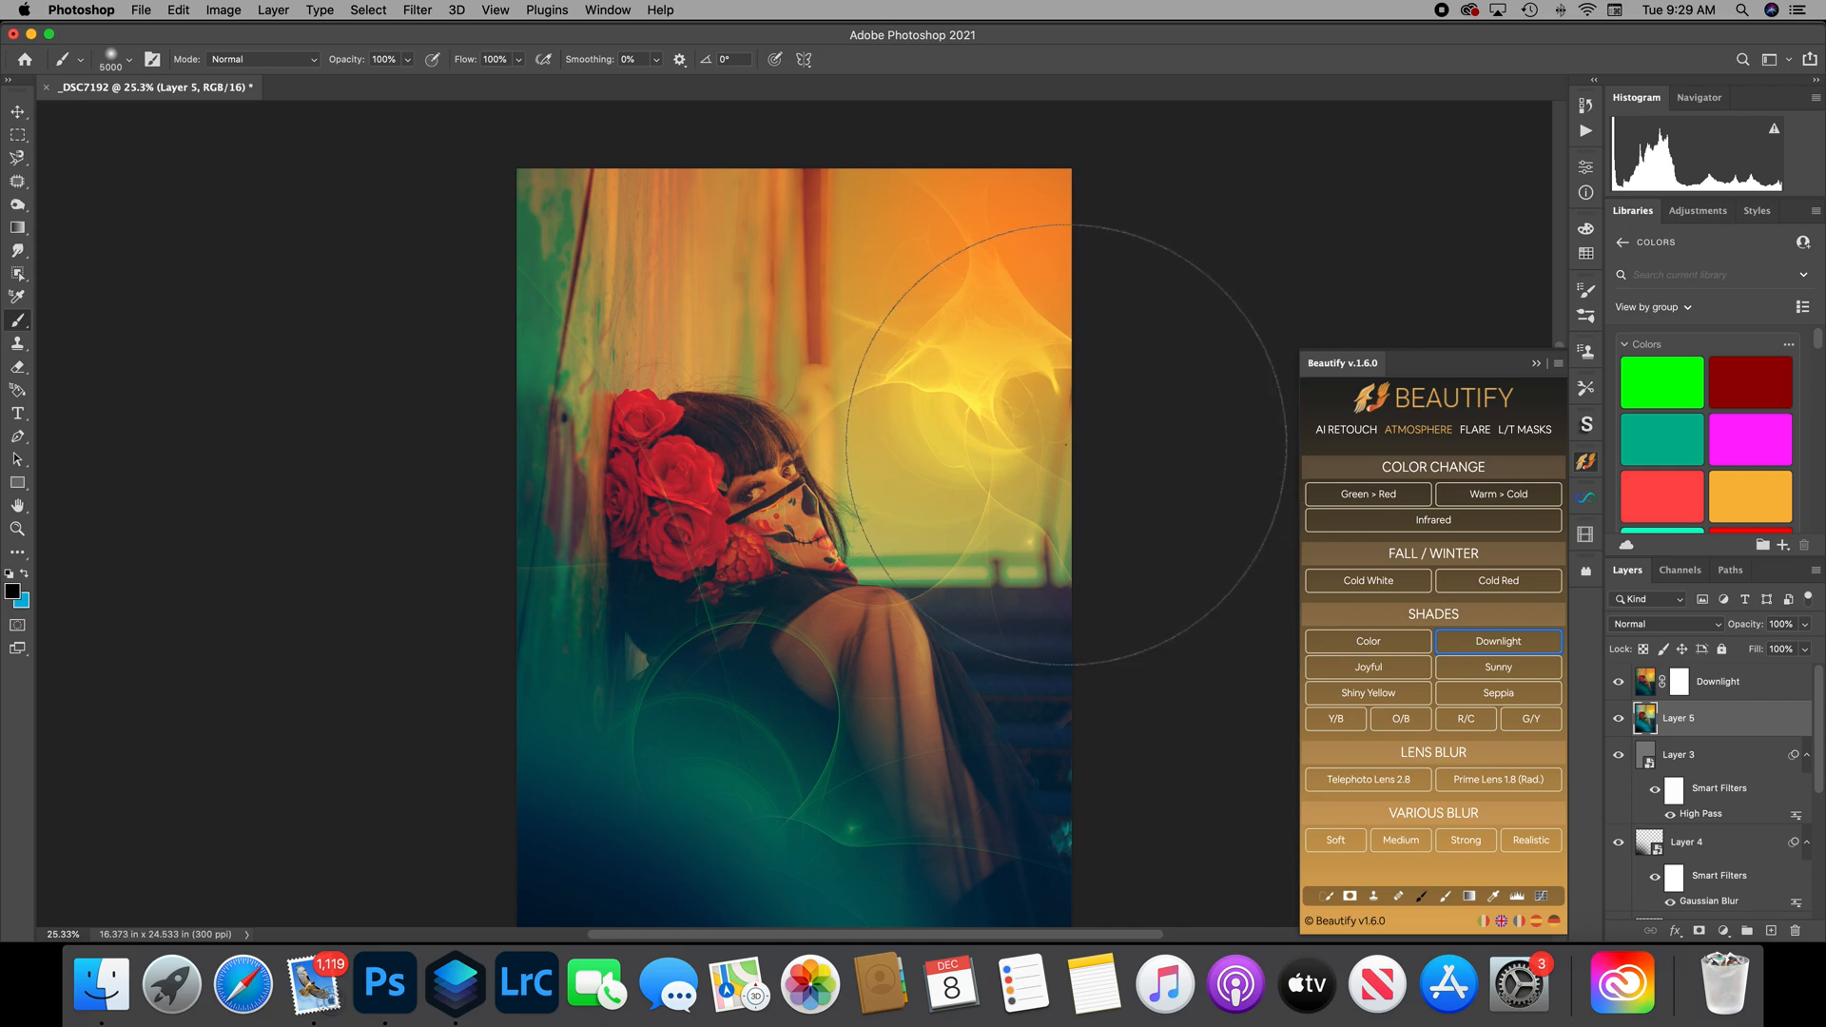
{"action": "scroll", "coordinate": [1068, 446], "scroll_direction": "down", "scroll_amount": 1}
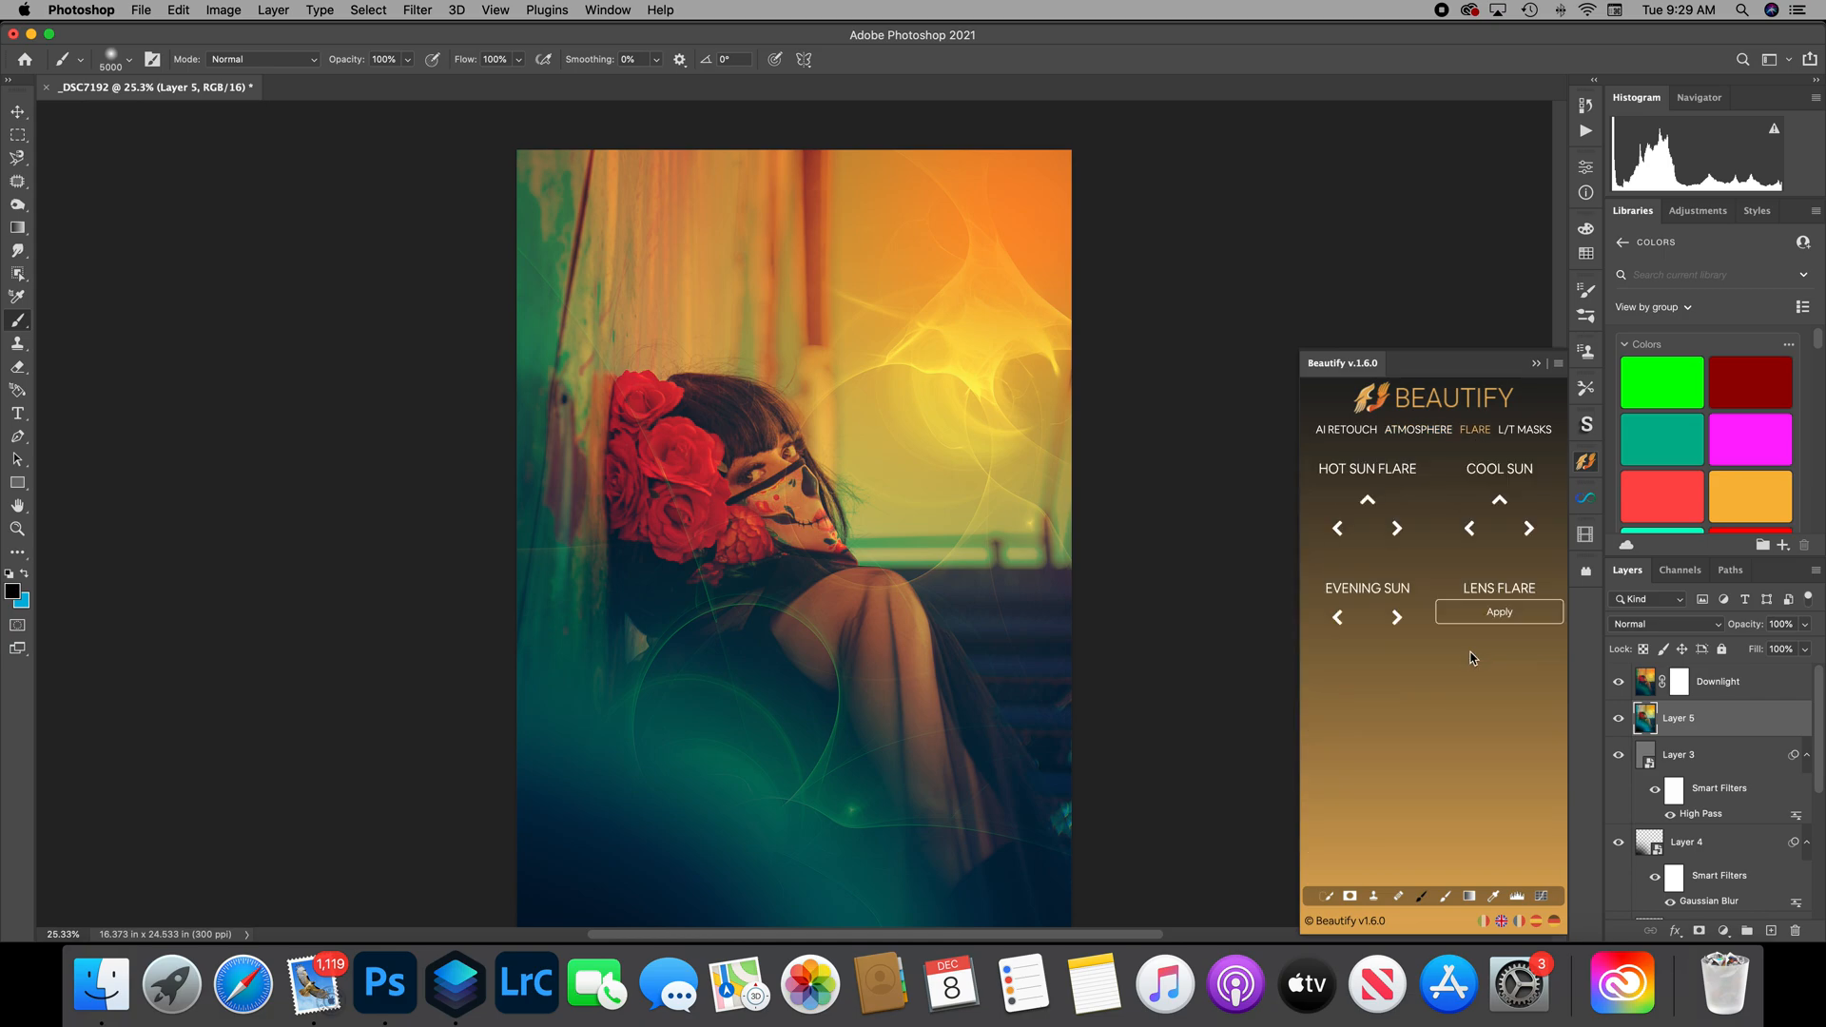
Add Beautify's right-side Evening Sun flare above the Downlight layer.
{"action": "left_click", "coordinate": [1527, 531]}
{"action": "left_click", "coordinate": [1397, 618]}
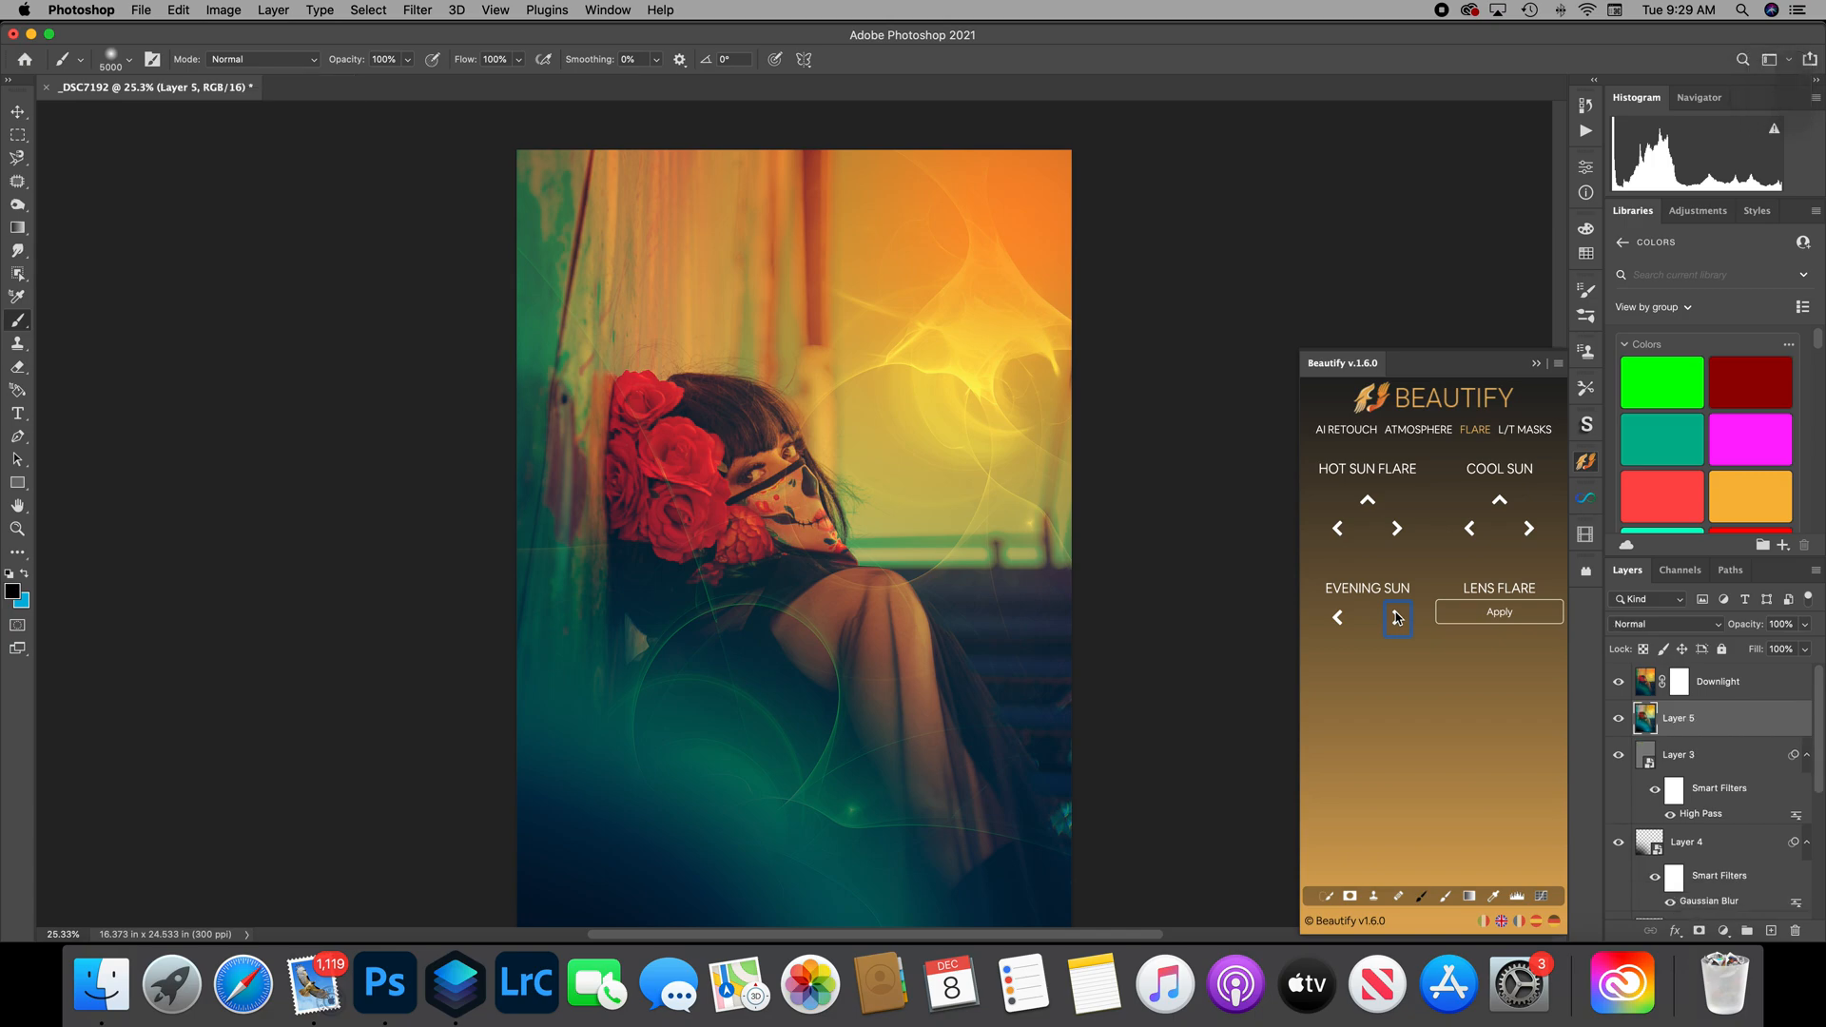
{"action": "left_click", "coordinate": [1739, 692]}
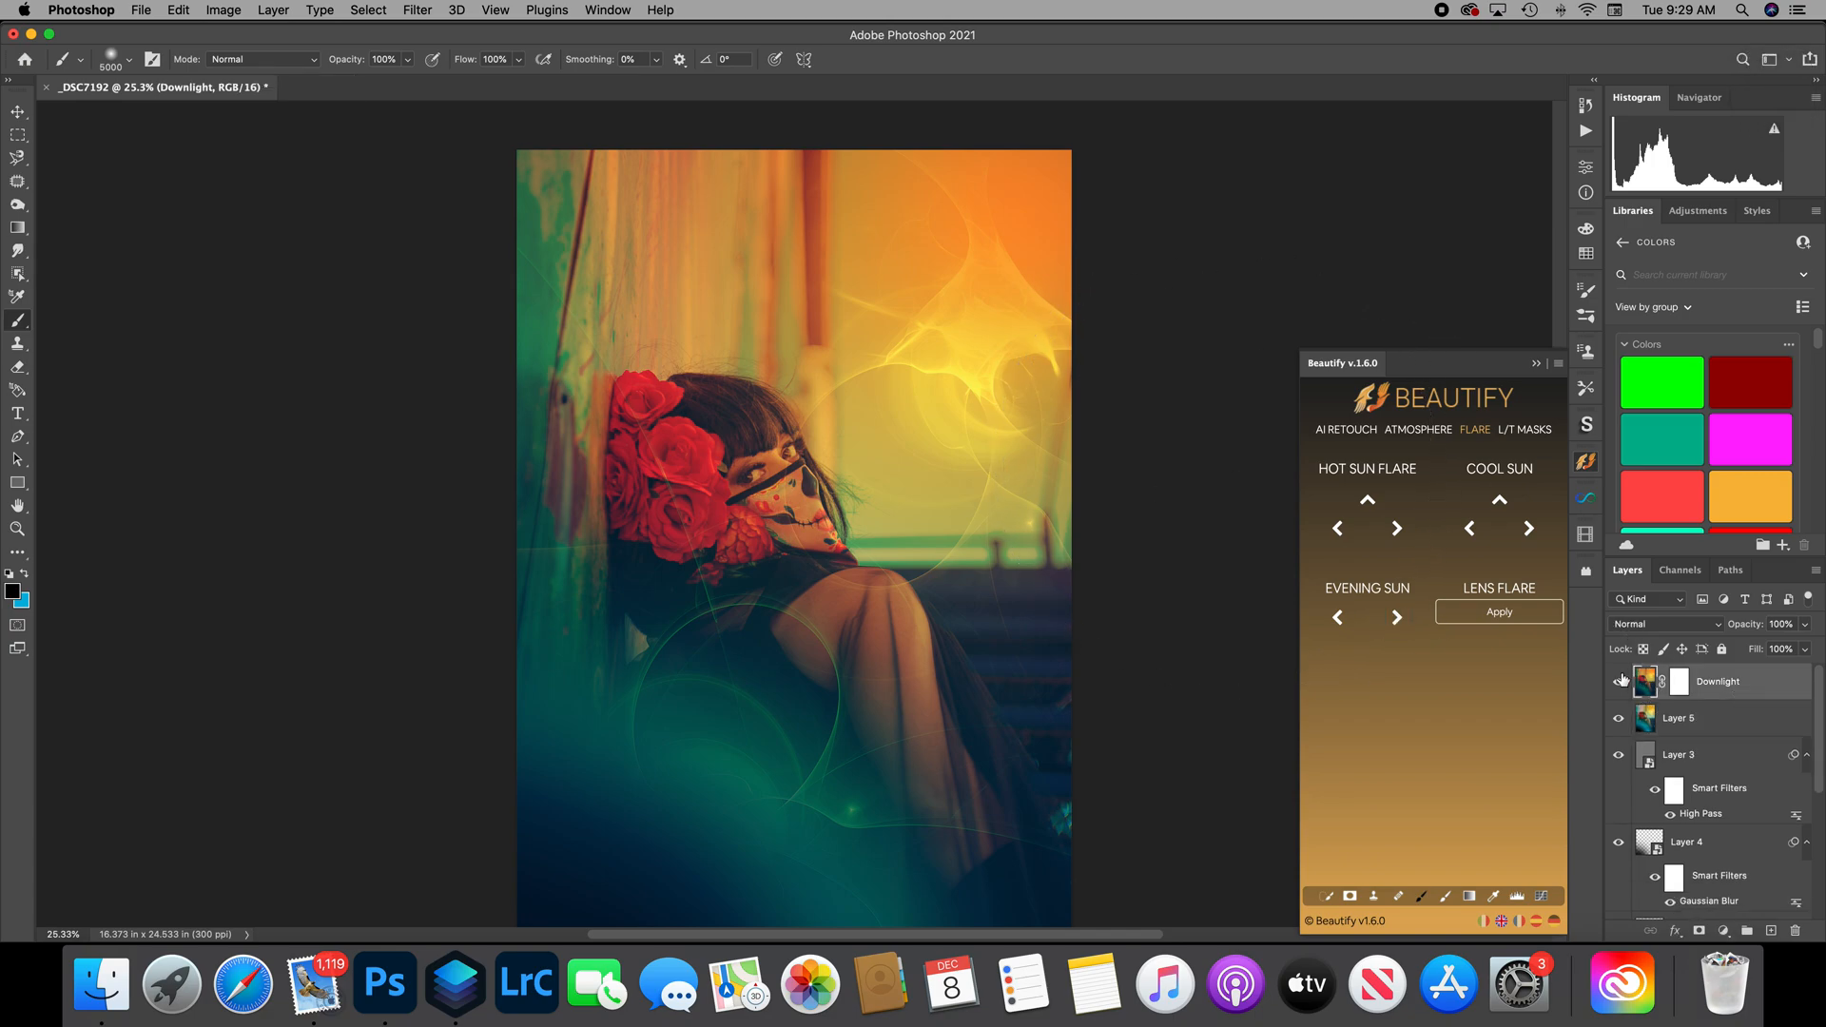
{"action": "left_click", "coordinate": [1399, 618]}
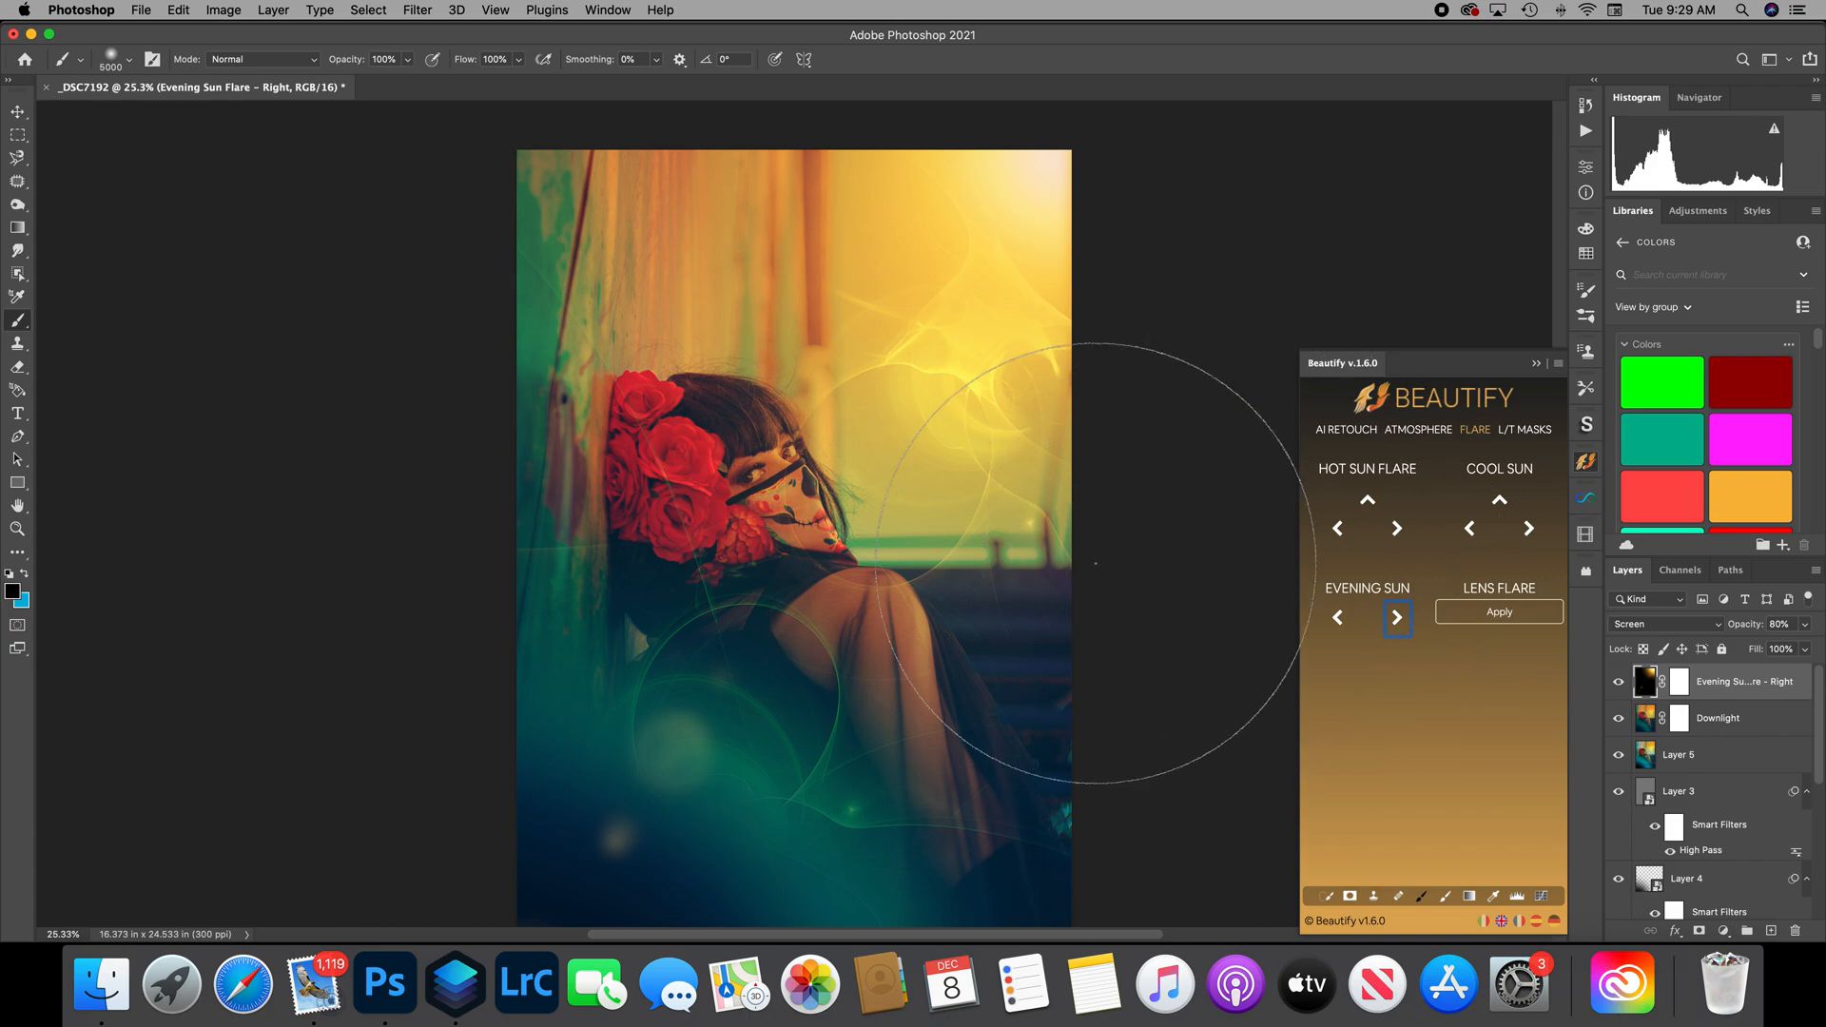
{"action": "scroll", "coordinate": [1078, 561], "scroll_direction": "down", "scroll_amount": 2}
{"action": "scroll", "coordinate": [1078, 561], "scroll_direction": "up", "scroll_amount": 2}
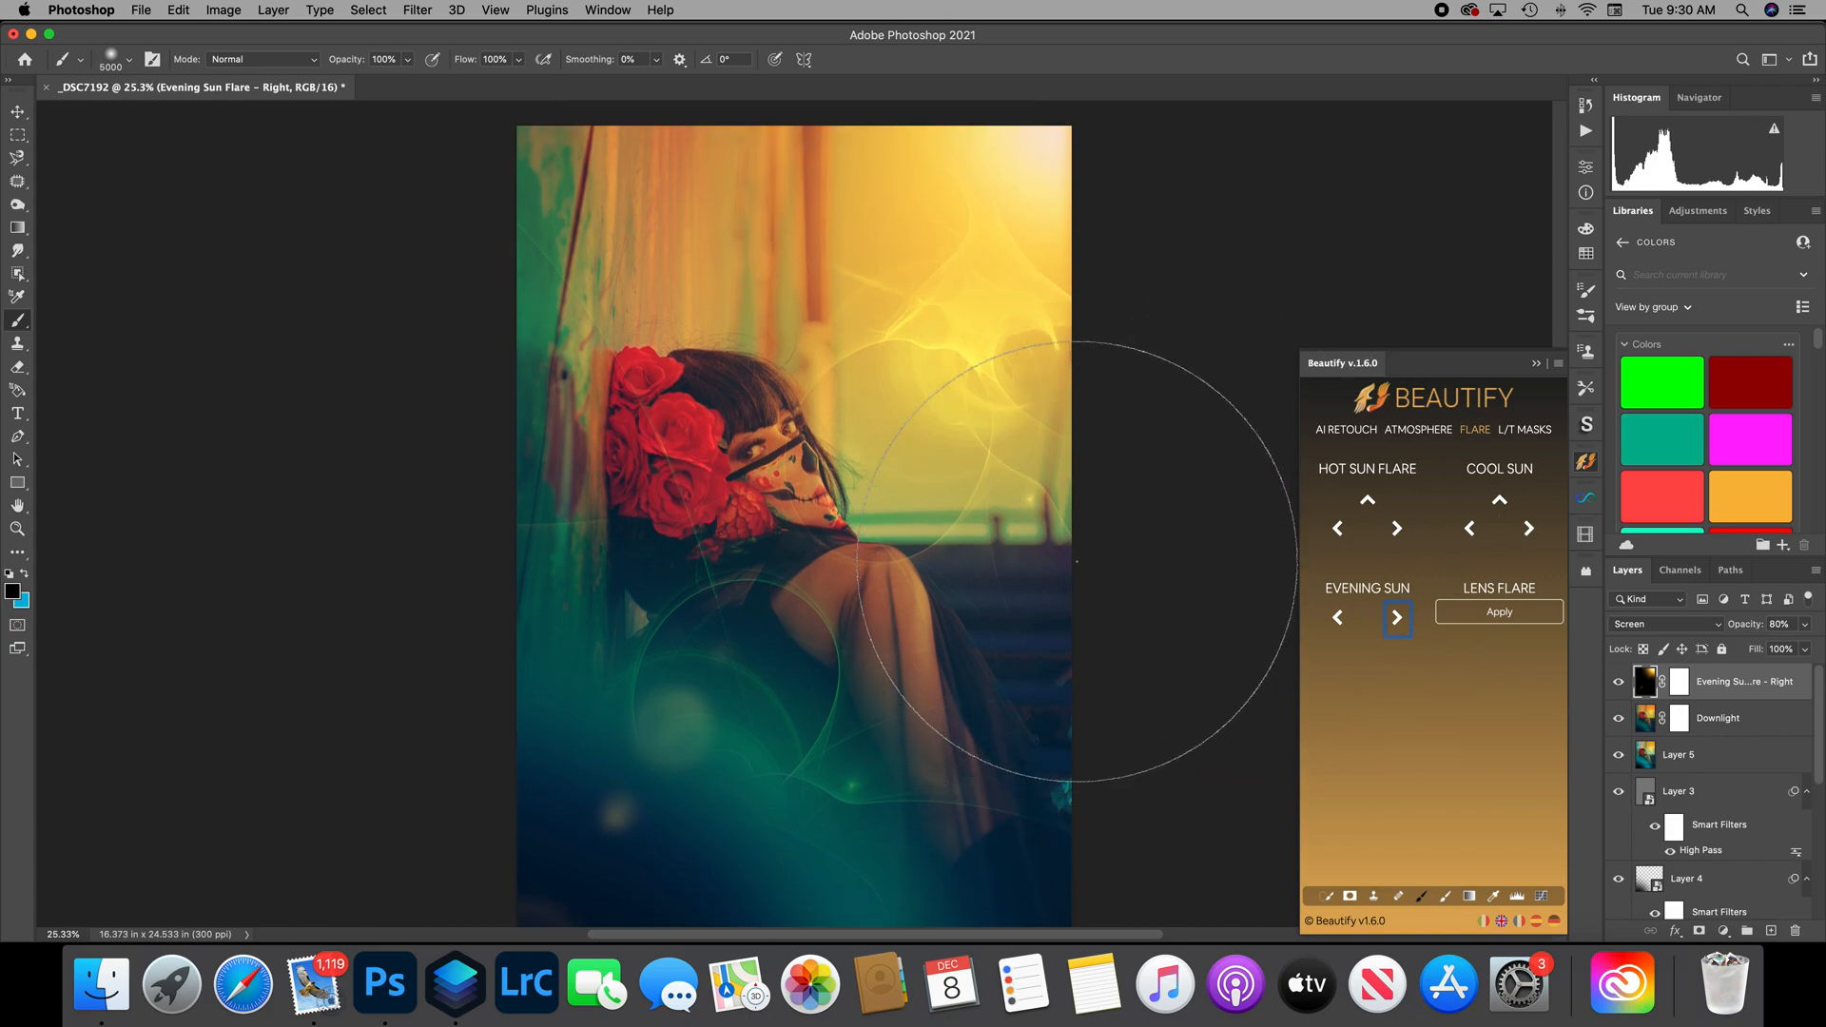
Stamp all visible layers into a new merged layer above the Evening Sun flare layer and check the composite up close and as a whole.
{"action": "scroll", "coordinate": [1078, 561], "scroll_direction": "down", "scroll_amount": 2}
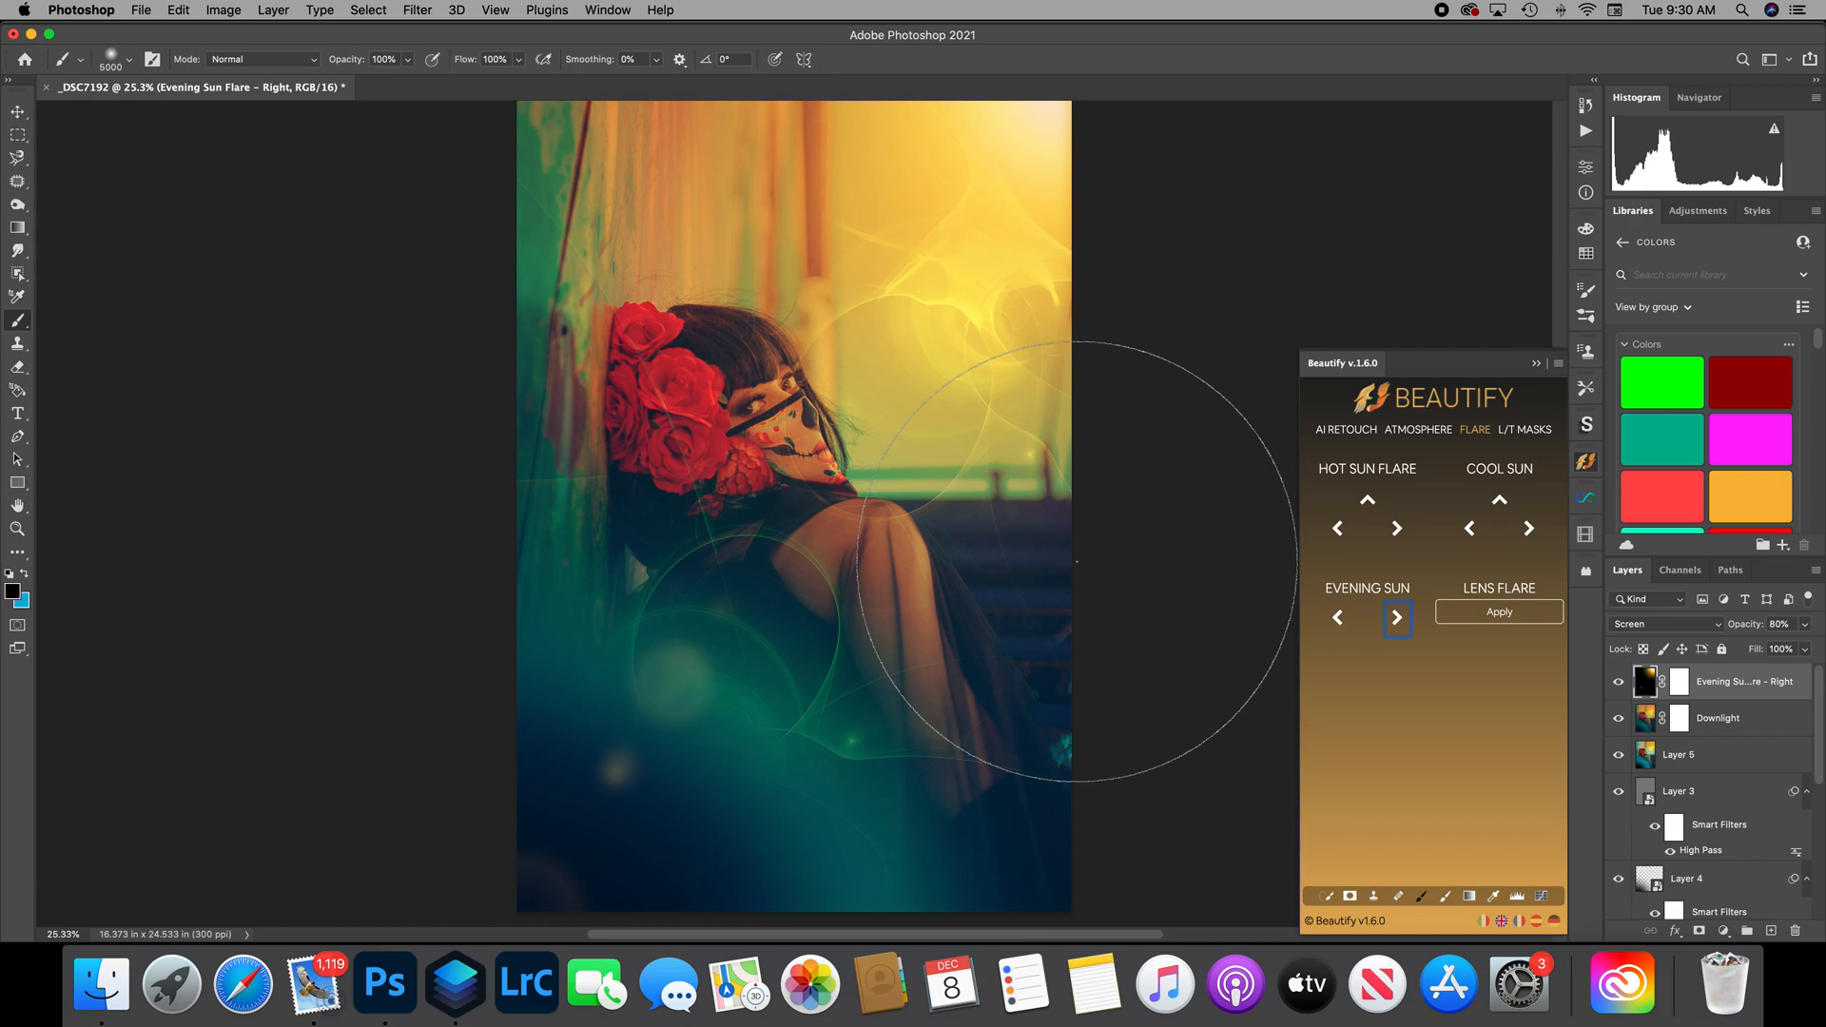
{"action": "scroll", "coordinate": [1078, 561], "scroll_direction": "down", "scroll_amount": 2}
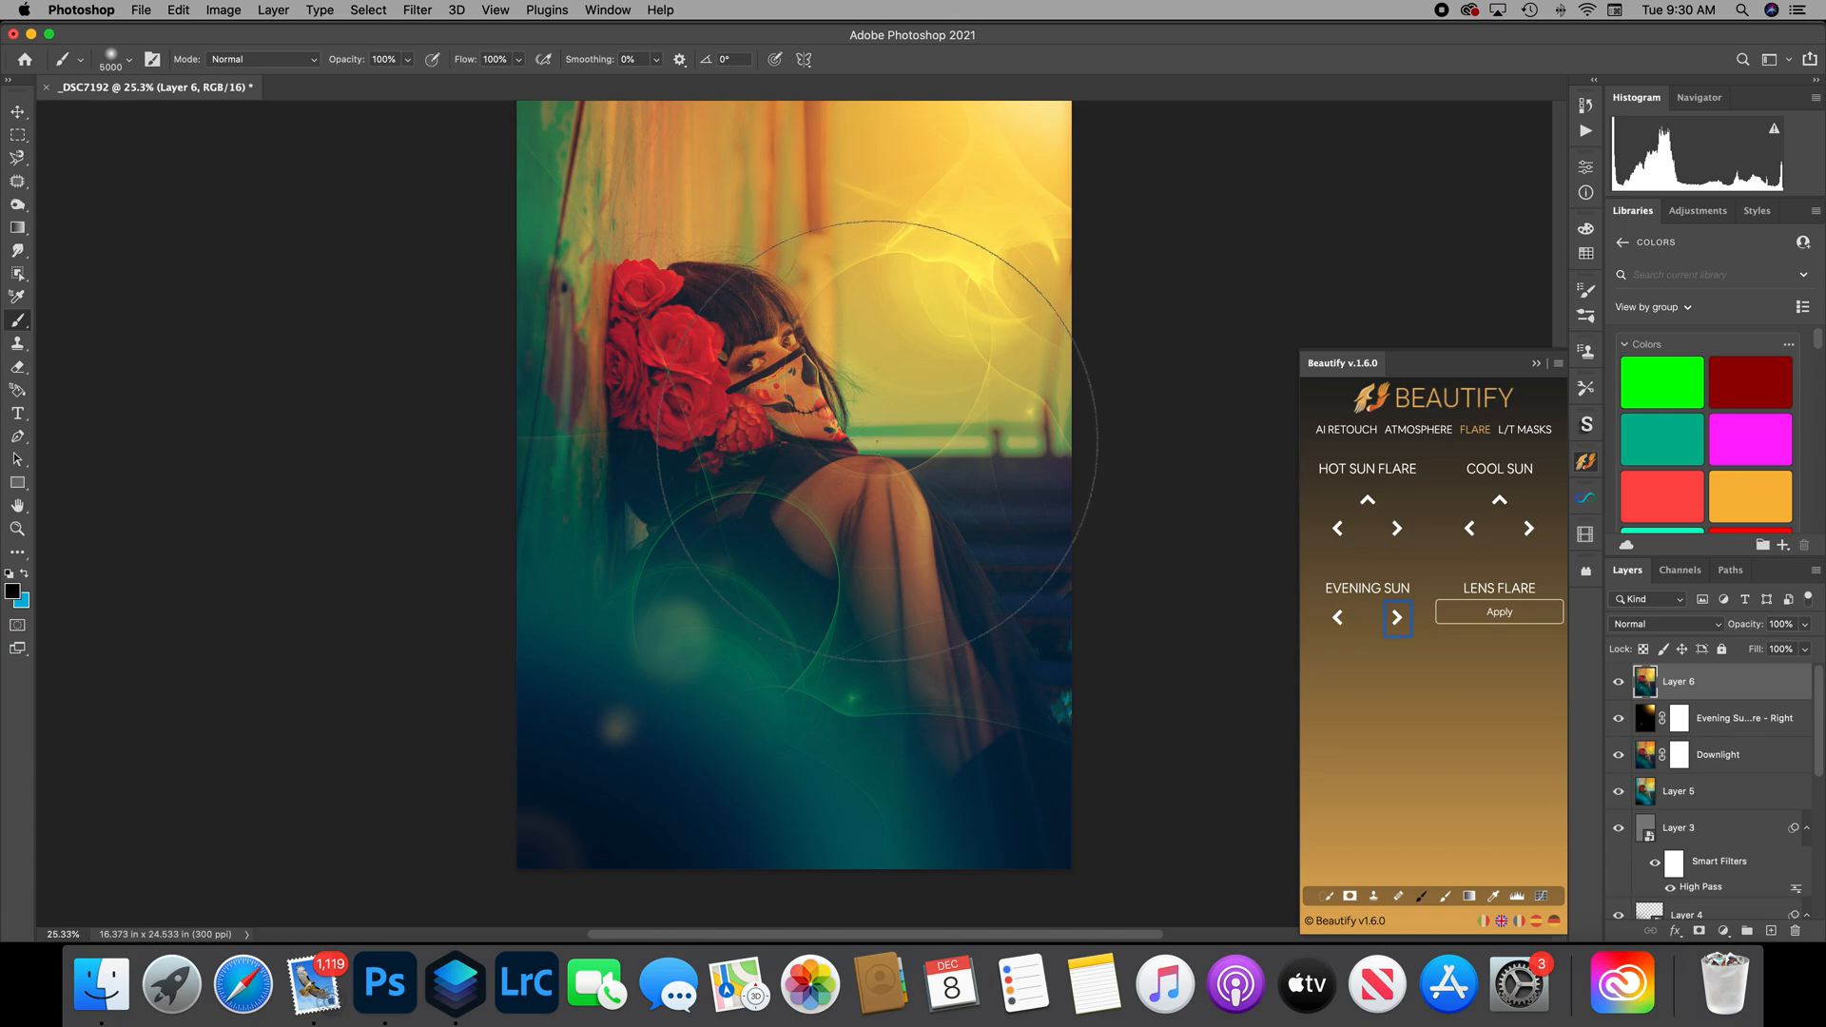
{"action": "scroll", "coordinate": [879, 411], "scroll_direction": "up", "scroll_amount": 2}
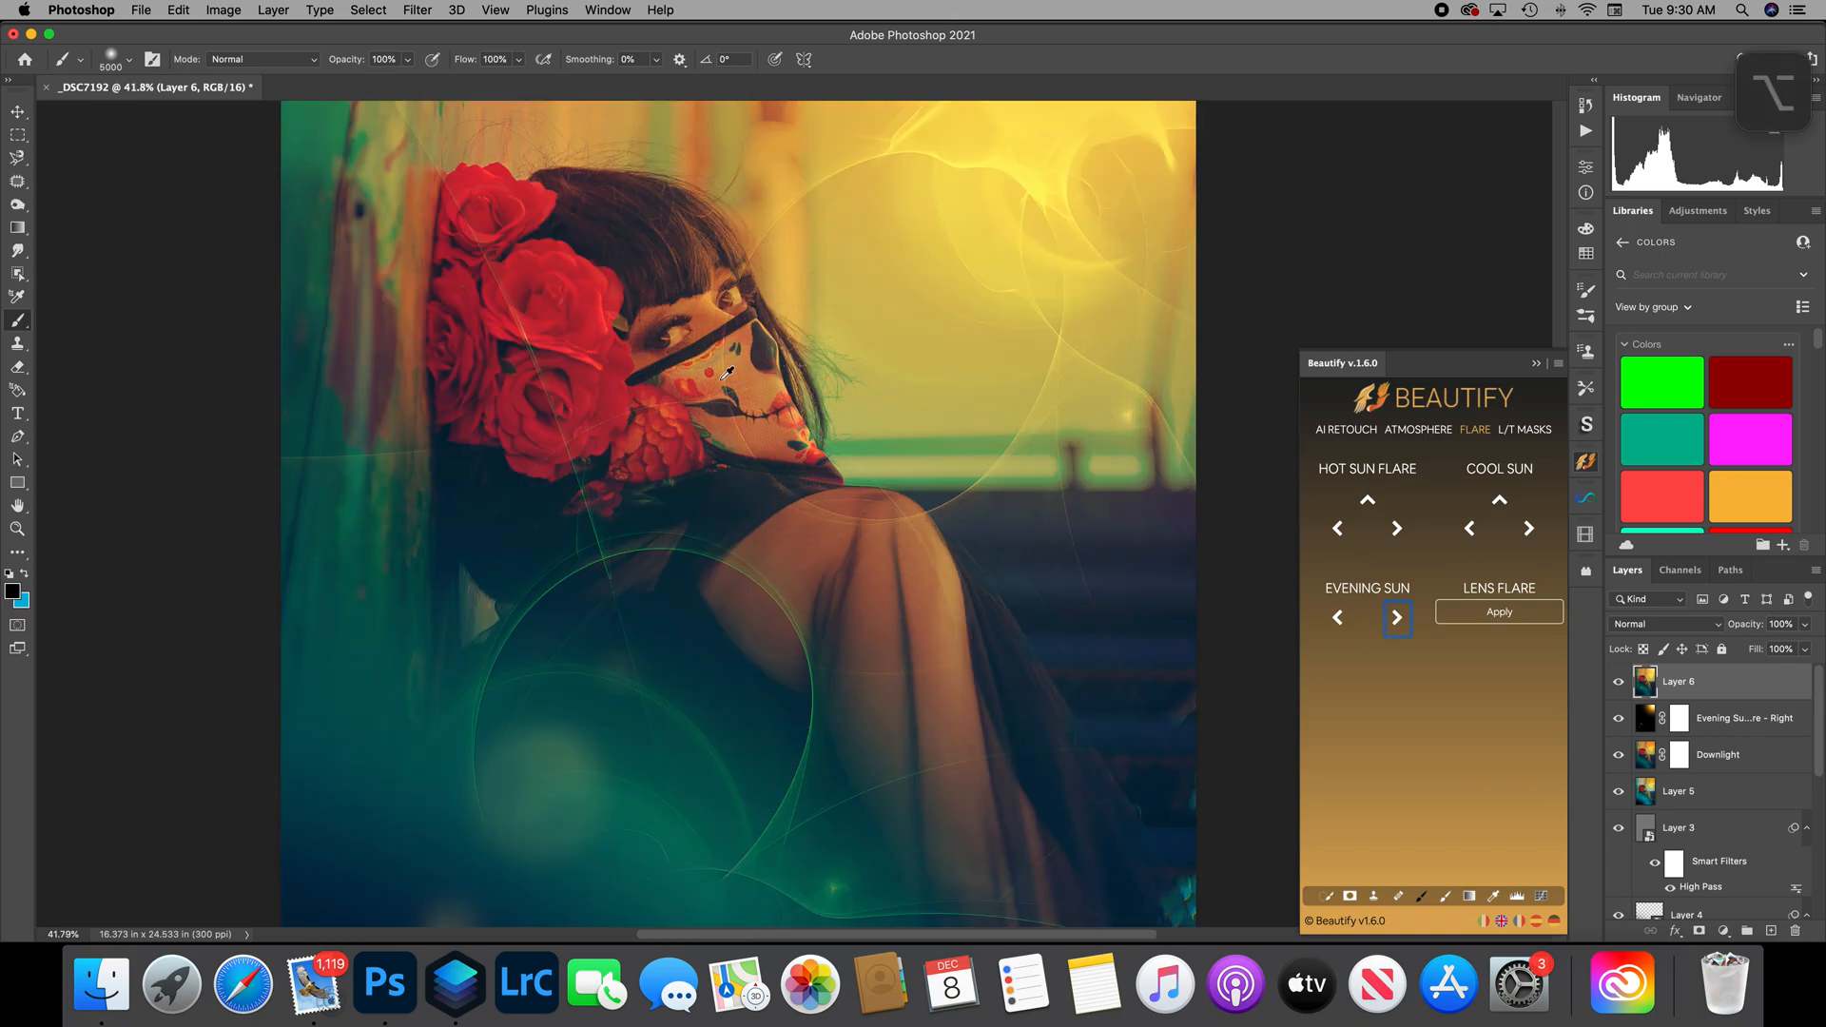
{"action": "scroll", "coordinate": [727, 372], "scroll_direction": "down", "scroll_amount": 4}
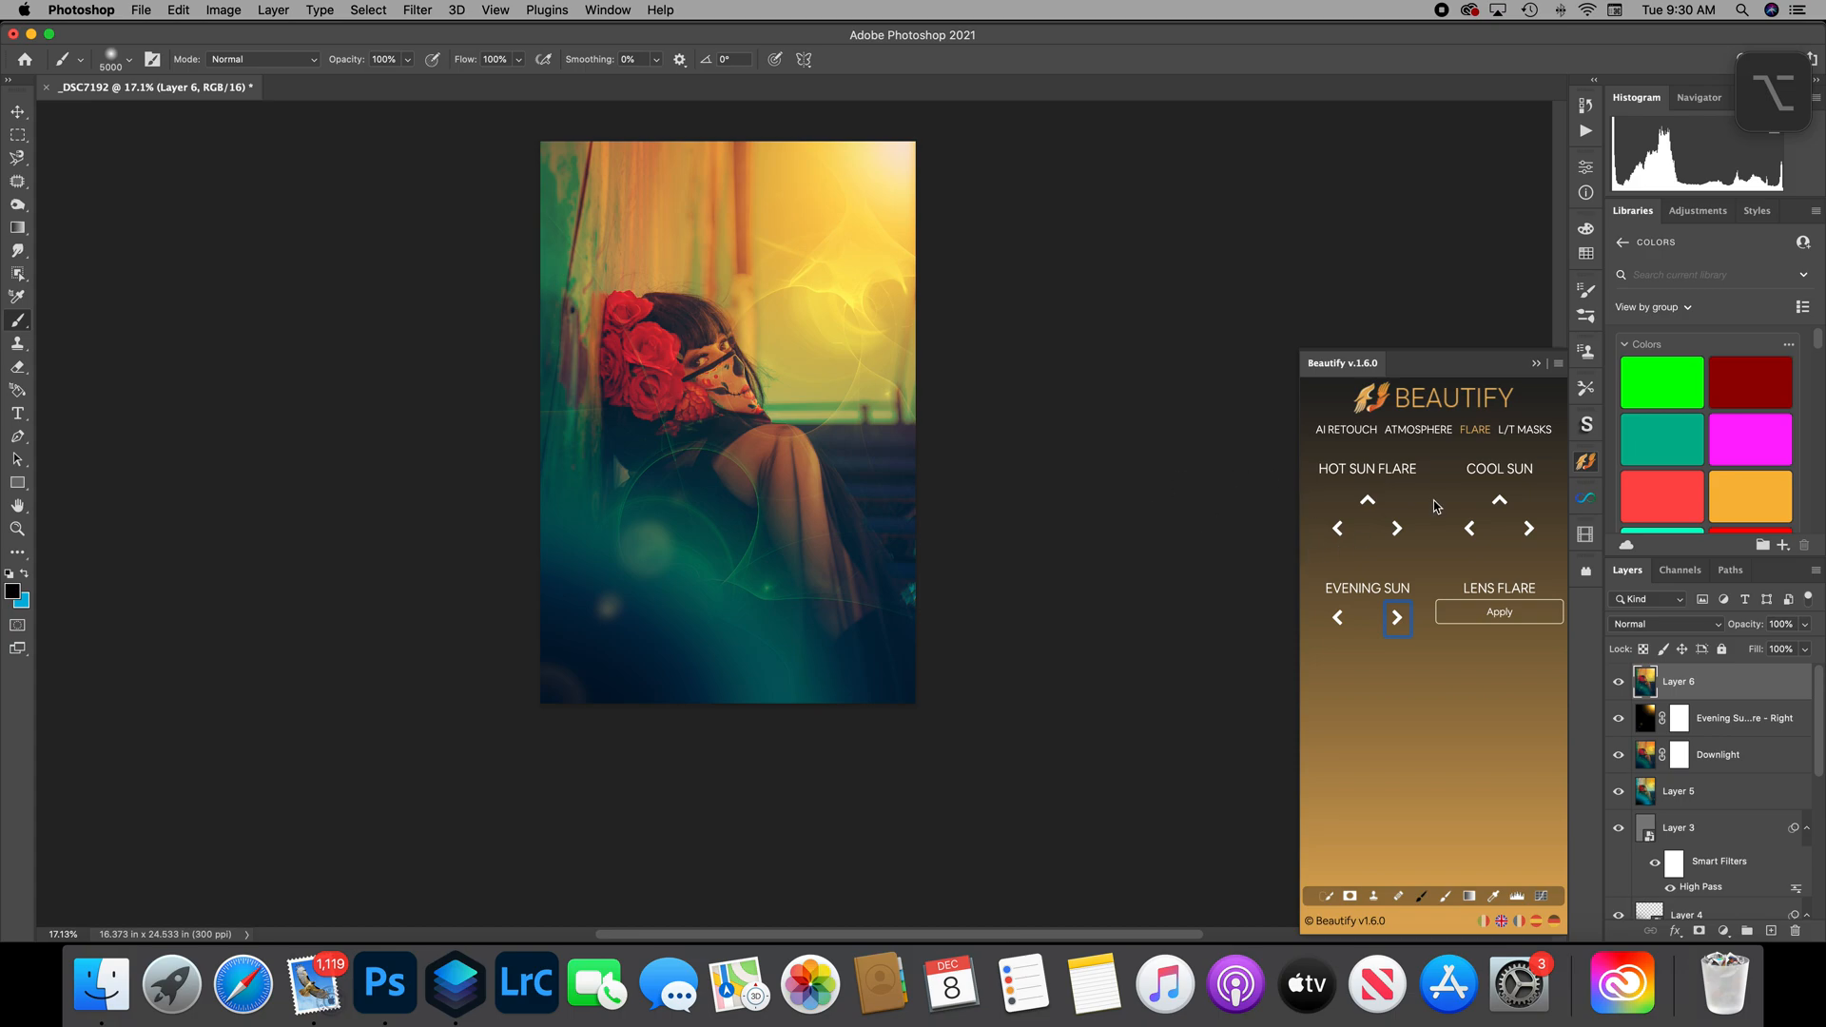
Look over Beautify's luminosity and tonality mask options and collapse the plugin.
{"action": "left_click", "coordinate": [1522, 433]}
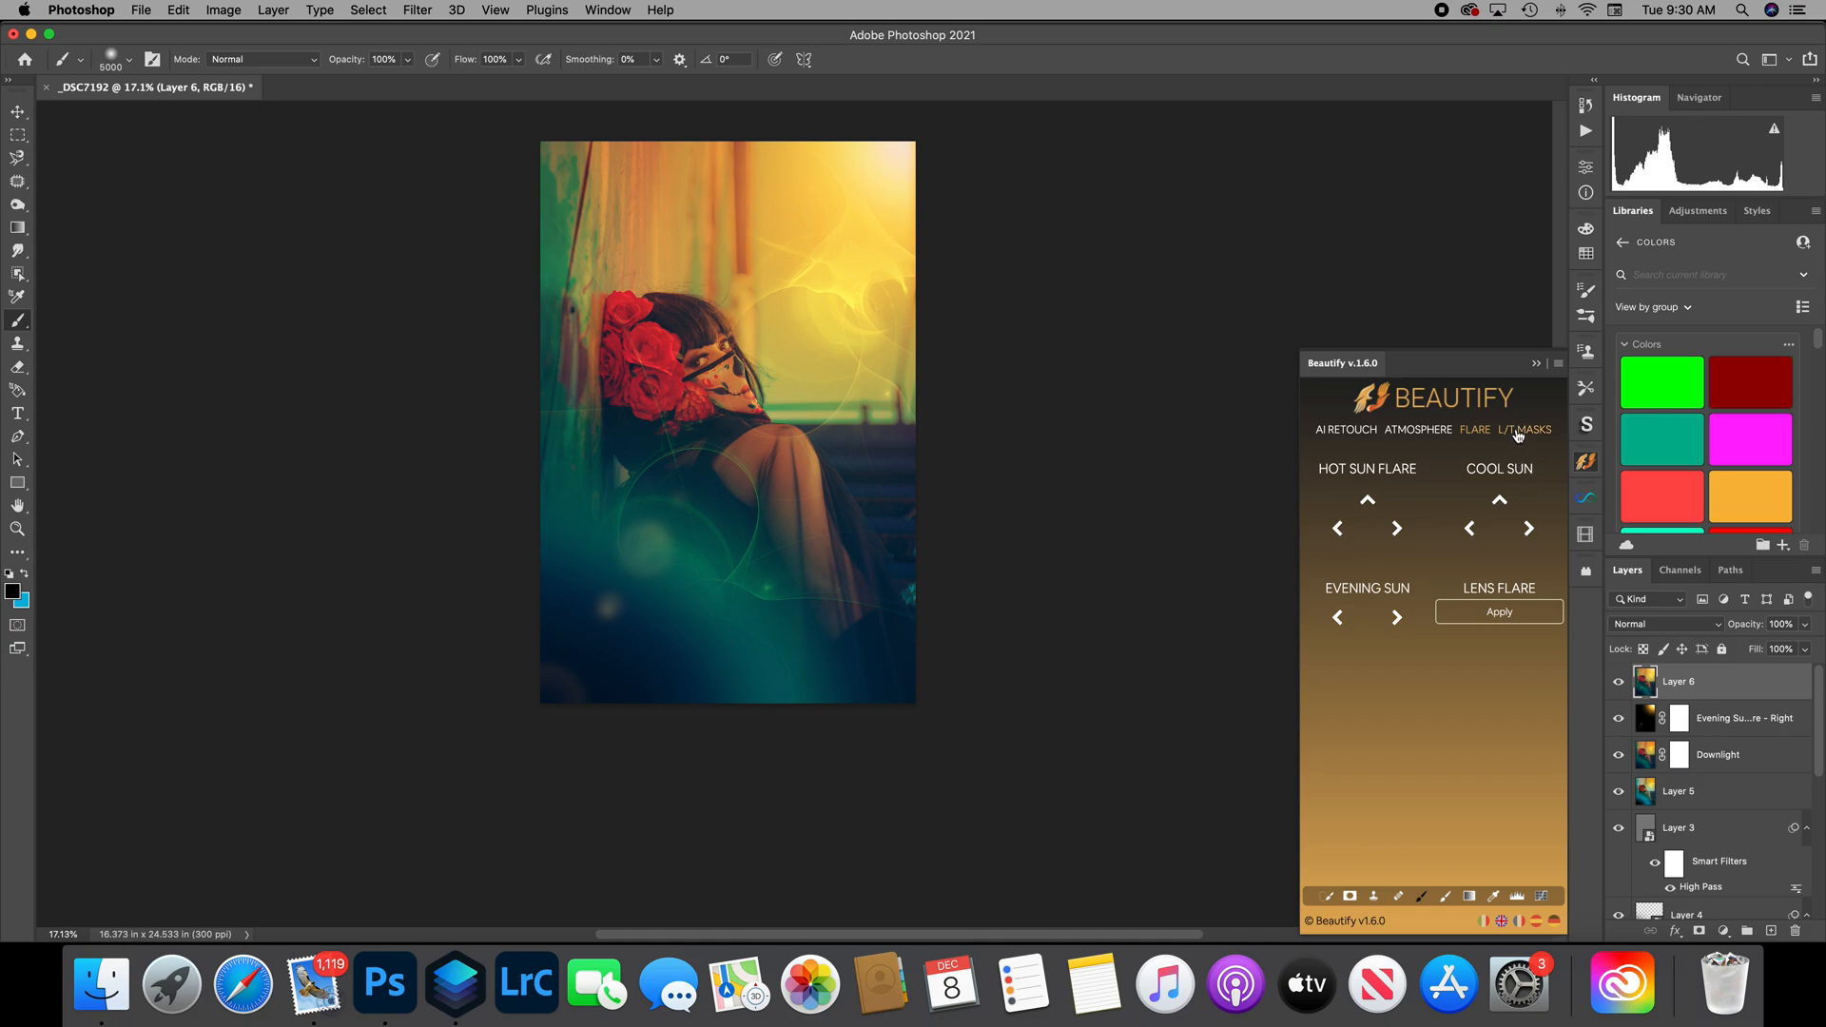
{"action": "left_click", "coordinate": [1519, 433]}
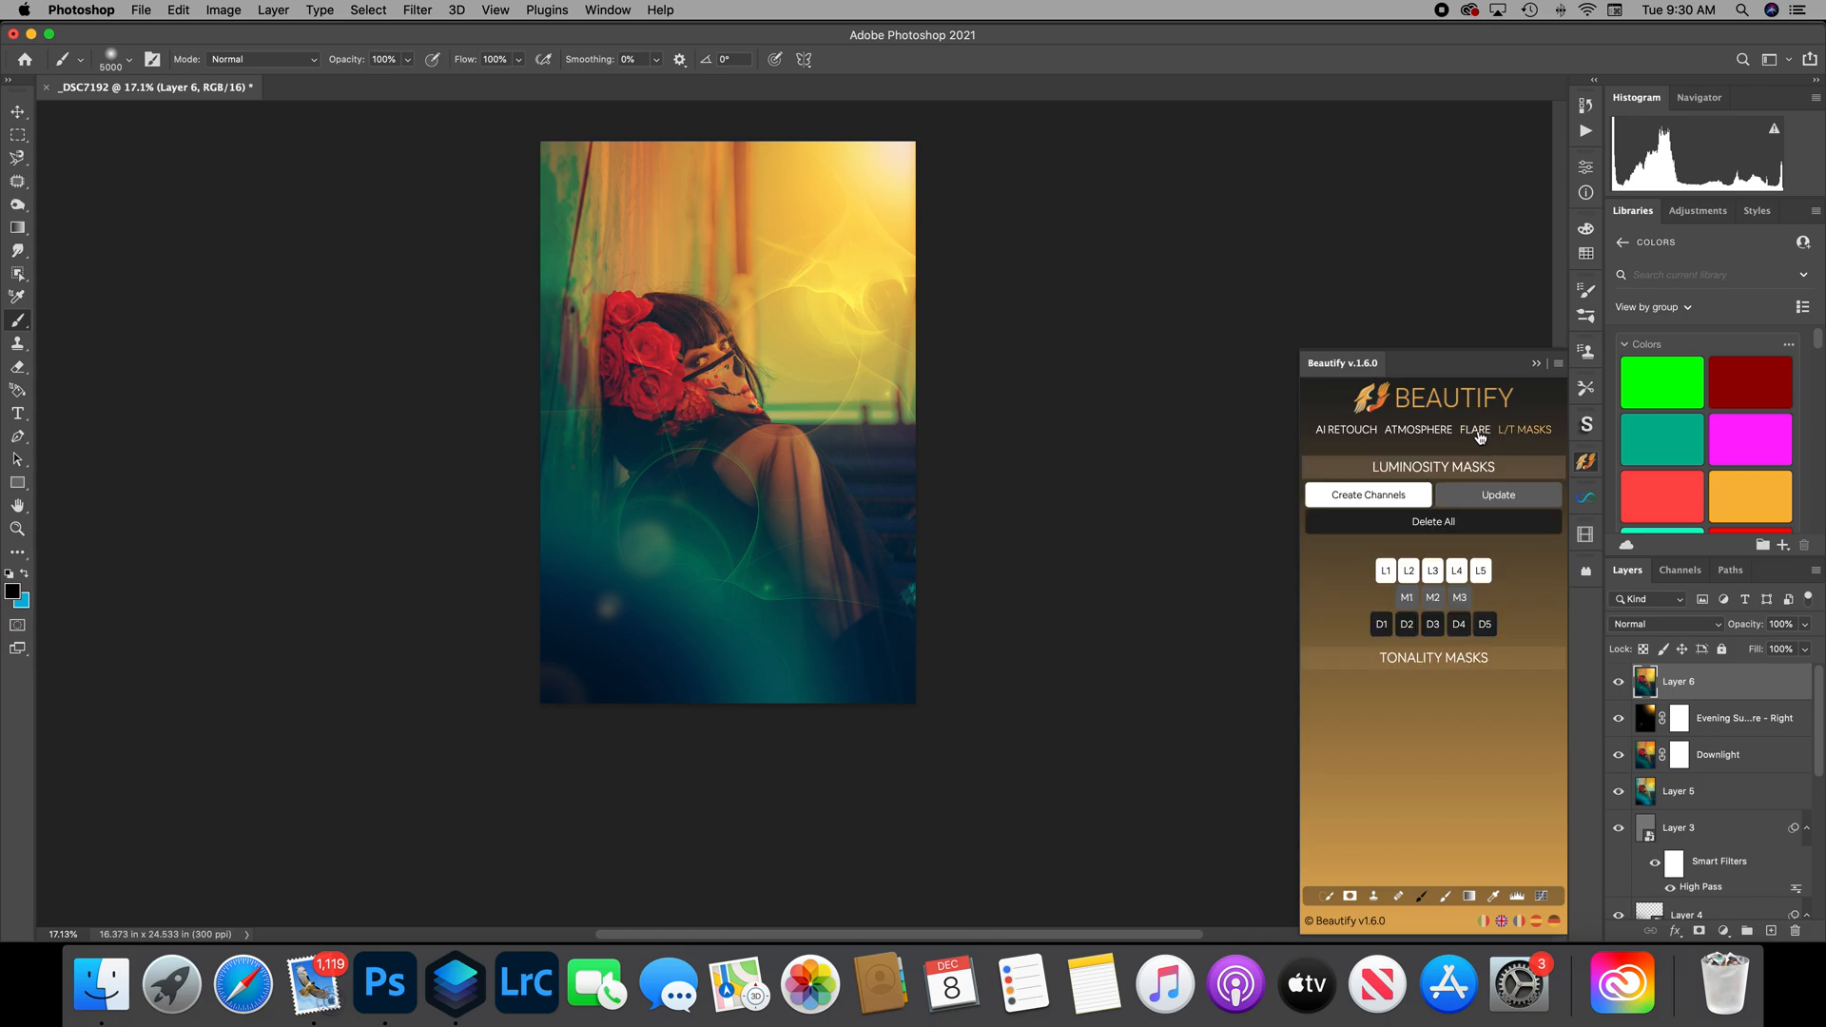
{"action": "left_click", "coordinate": [1536, 363]}
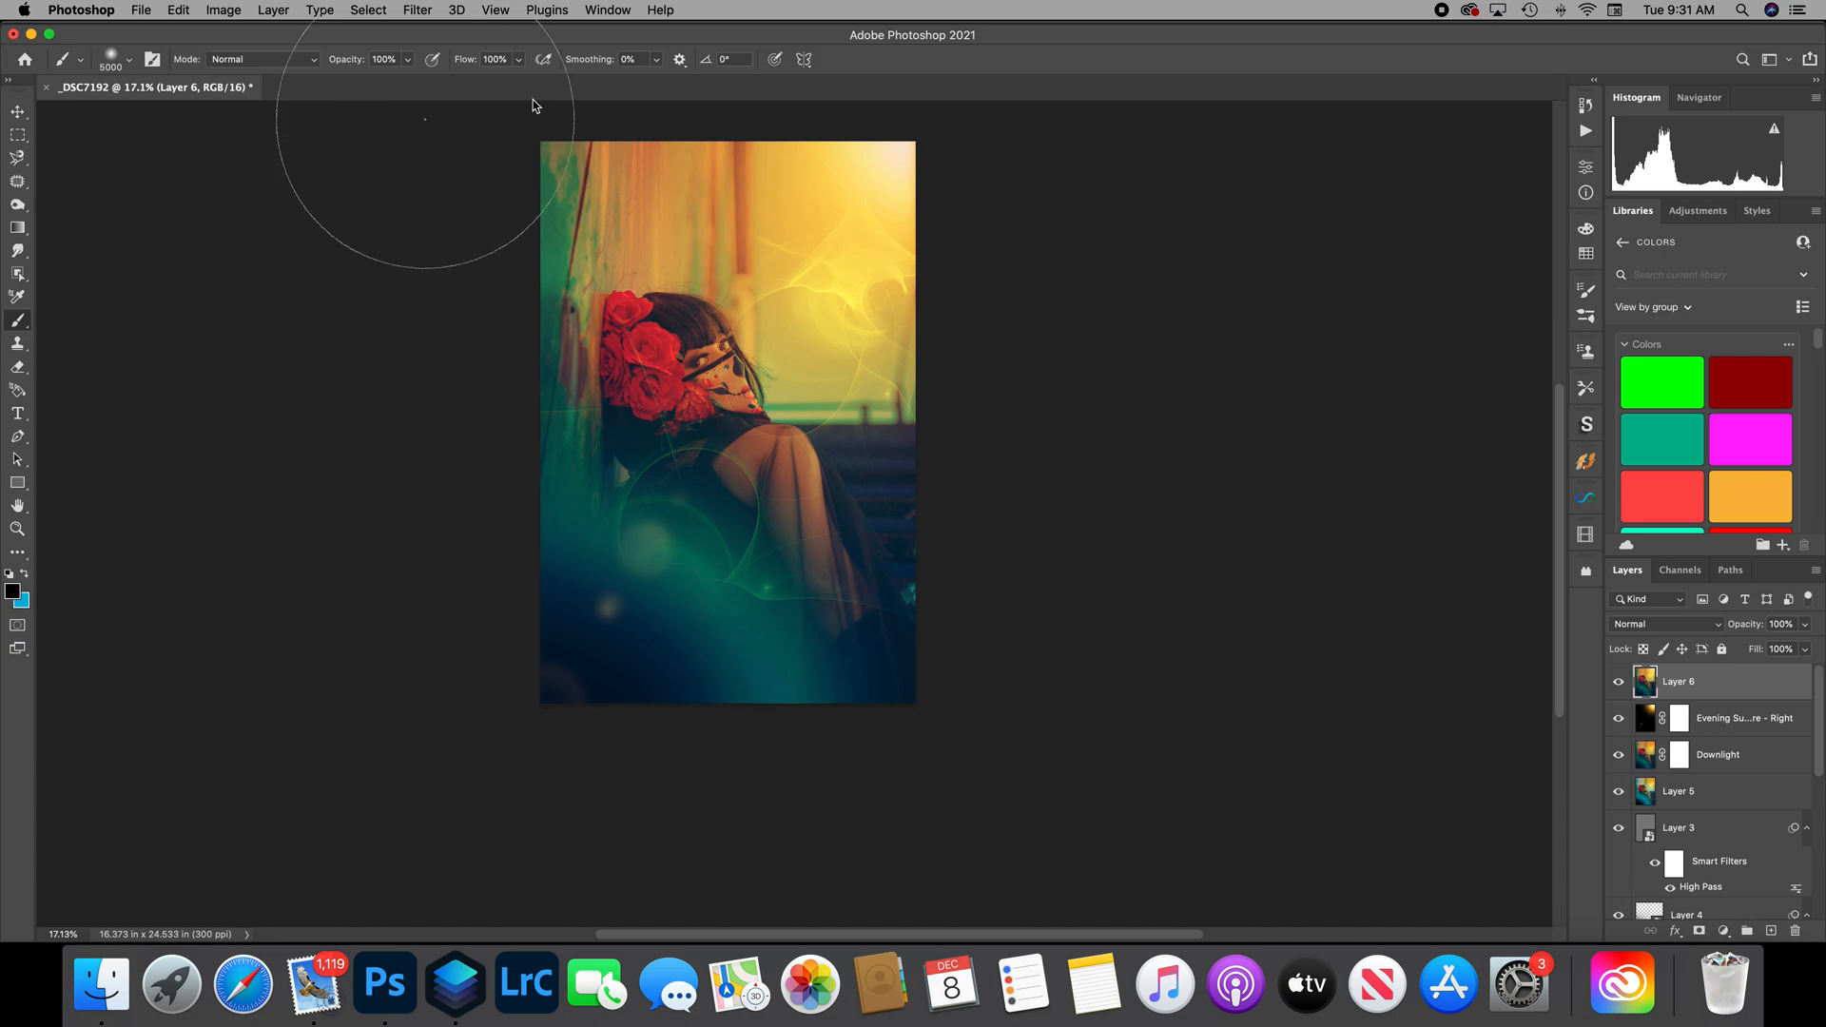
{"action": "left_click", "coordinate": [1588, 169]}
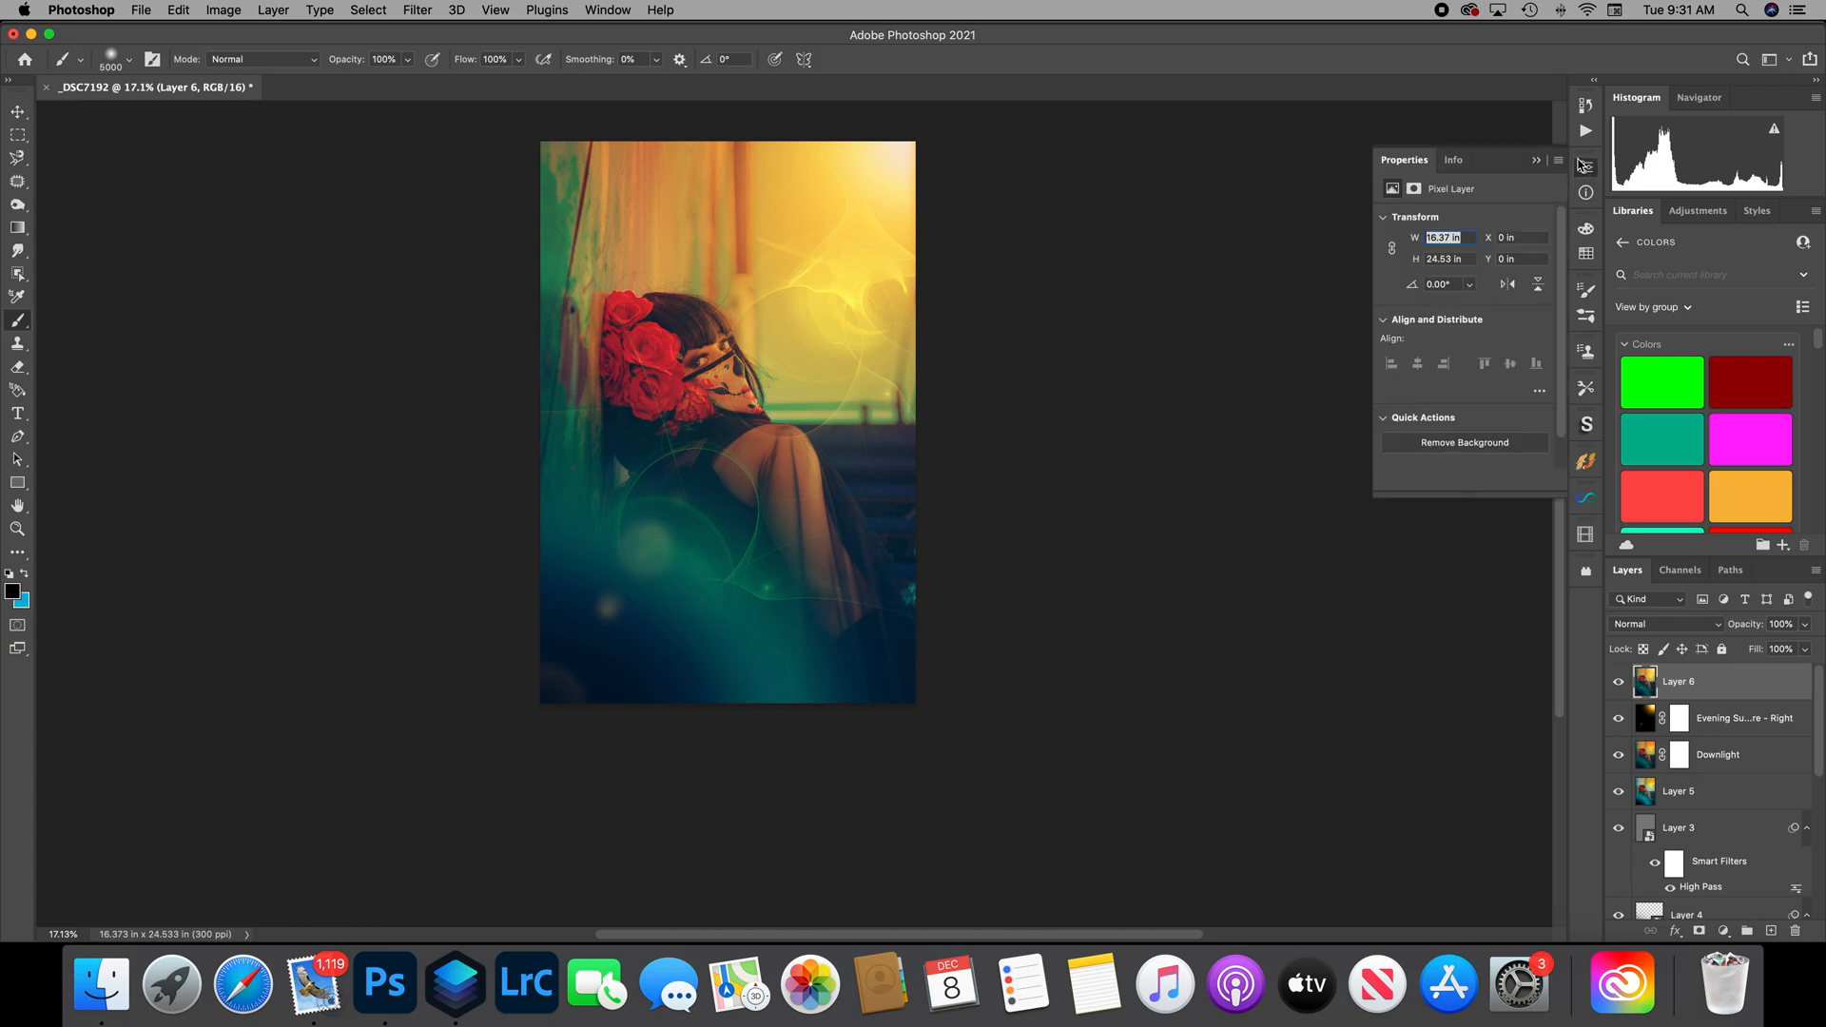
{"action": "left_click", "coordinate": [1587, 130]}
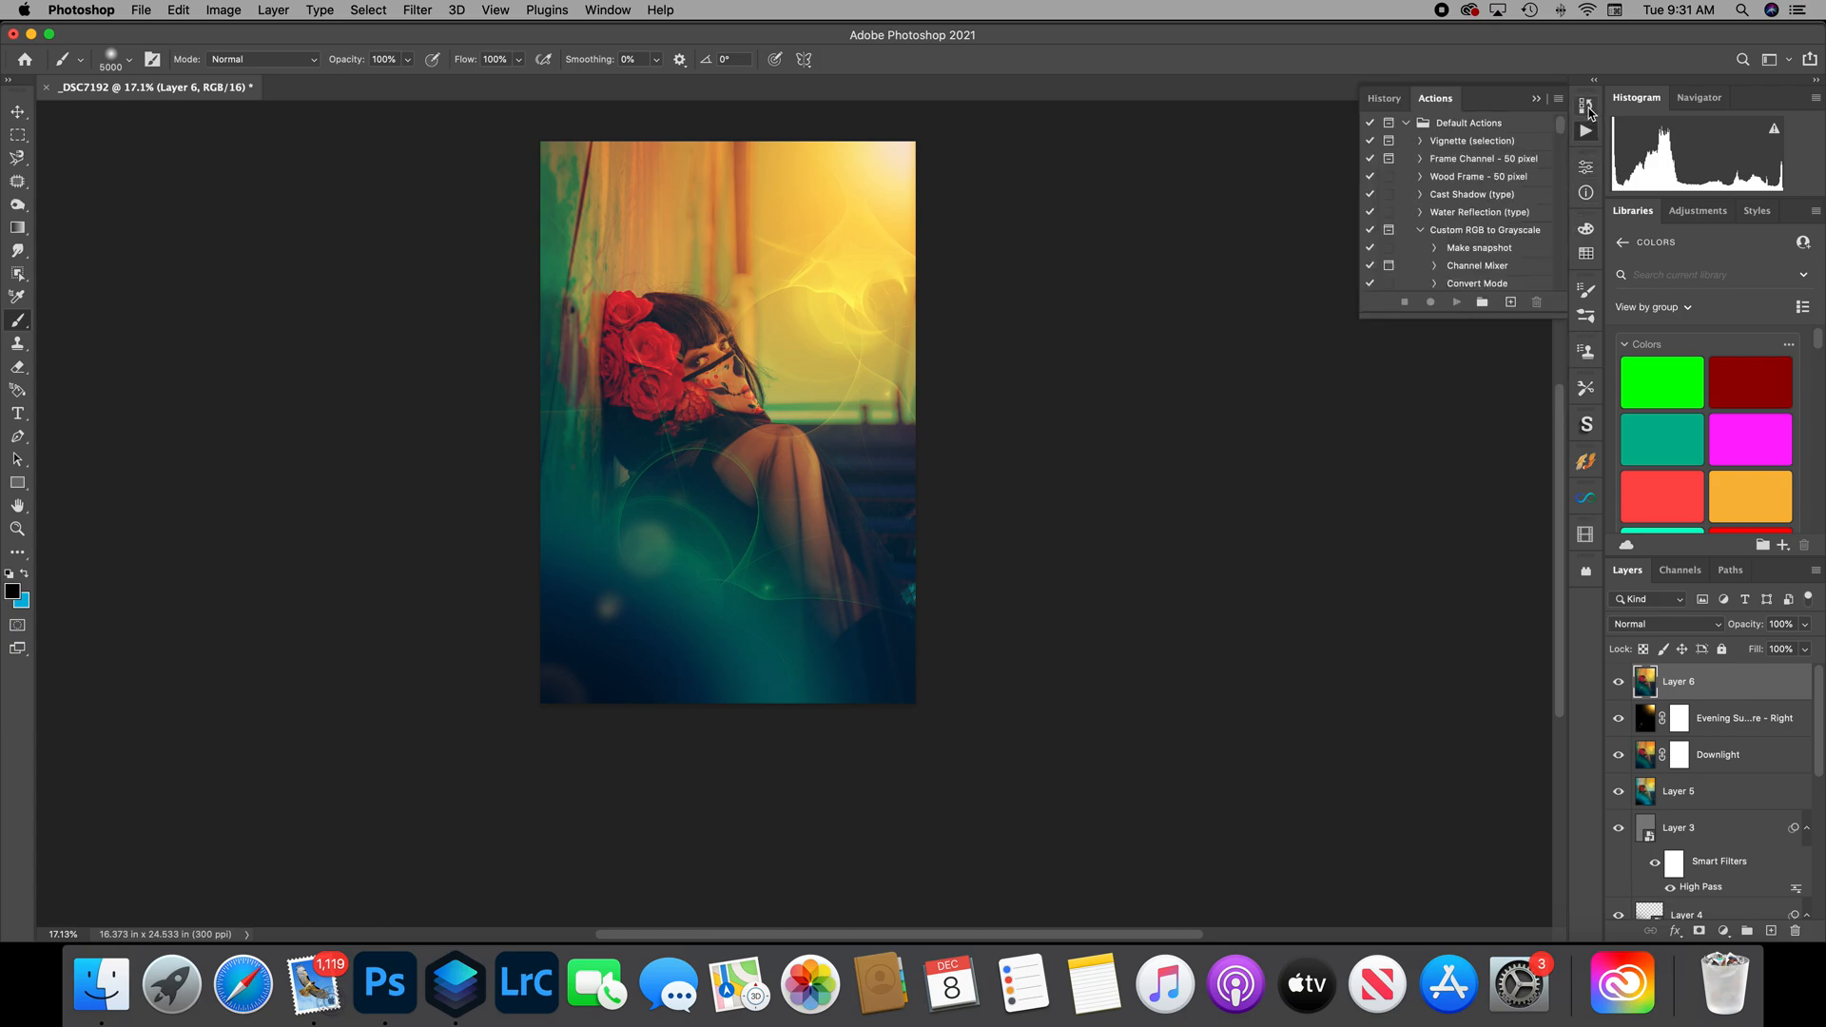
{"action": "left_click", "coordinate": [1587, 107]}
{"action": "left_click", "coordinate": [1588, 173]}
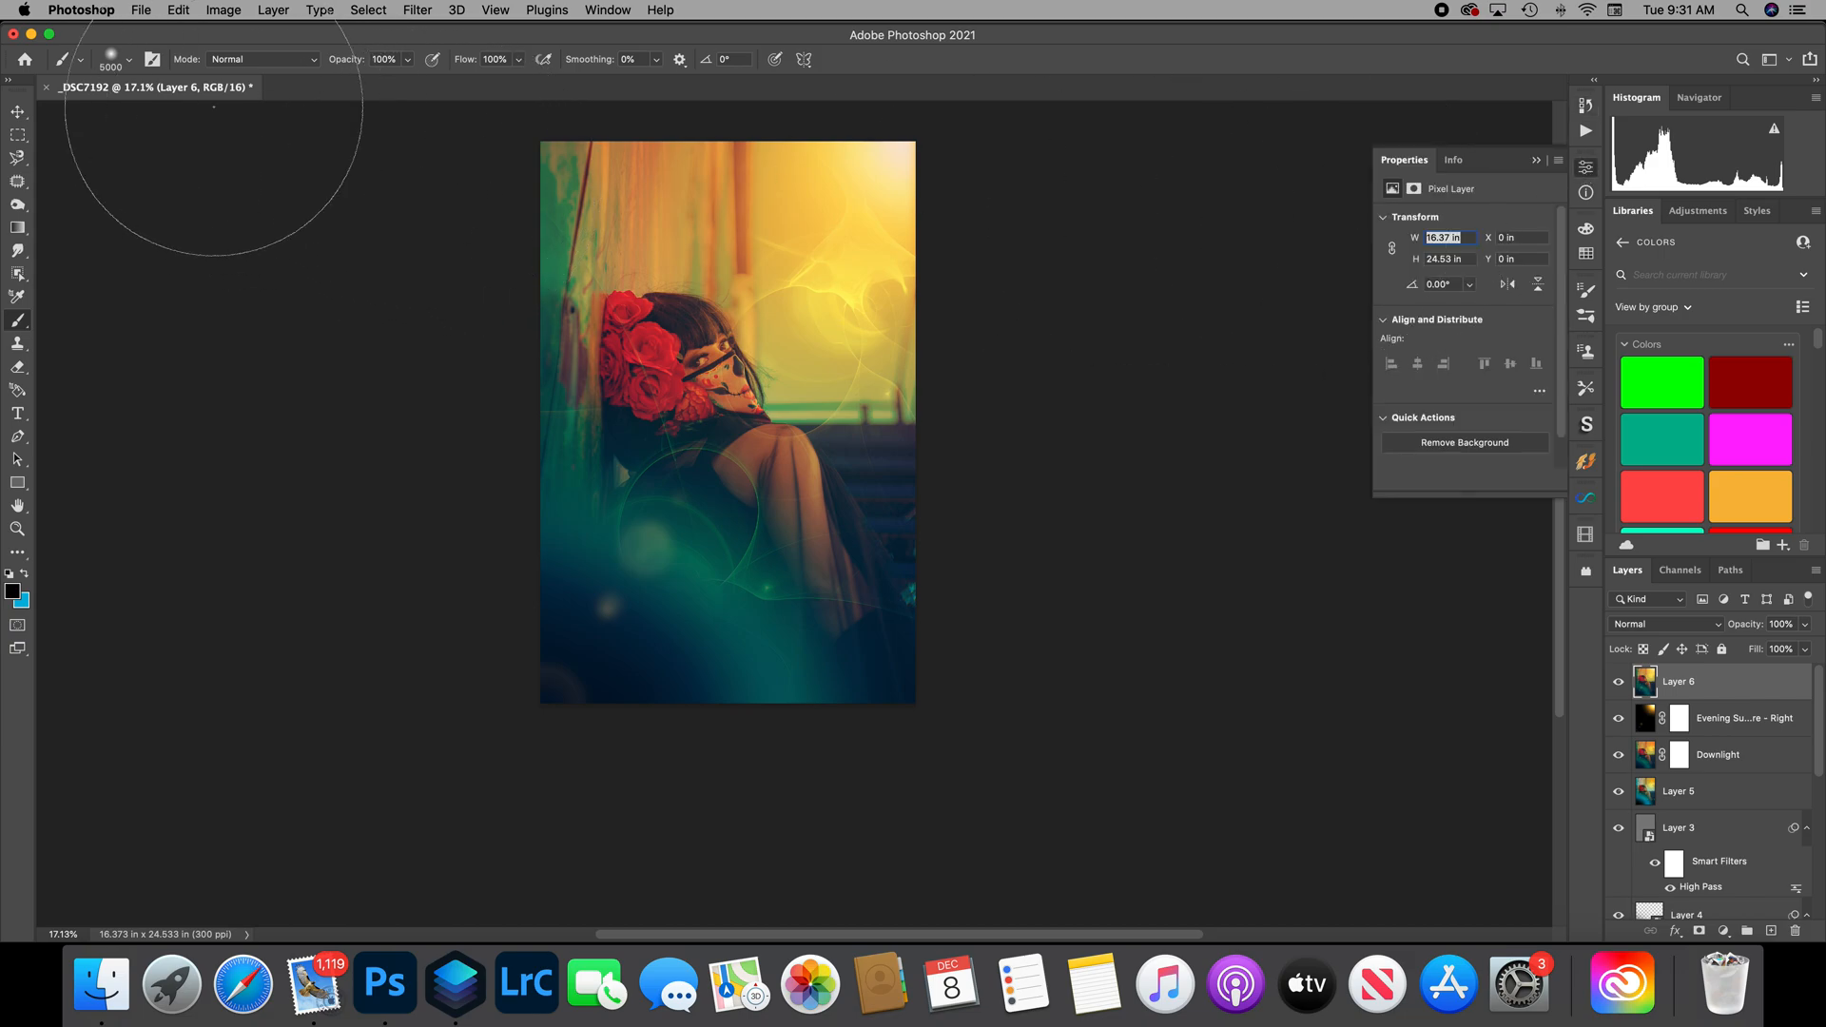
Convert the document's color depth to 8 Bits/Channel.
{"action": "left_click", "coordinate": [177, 13]}
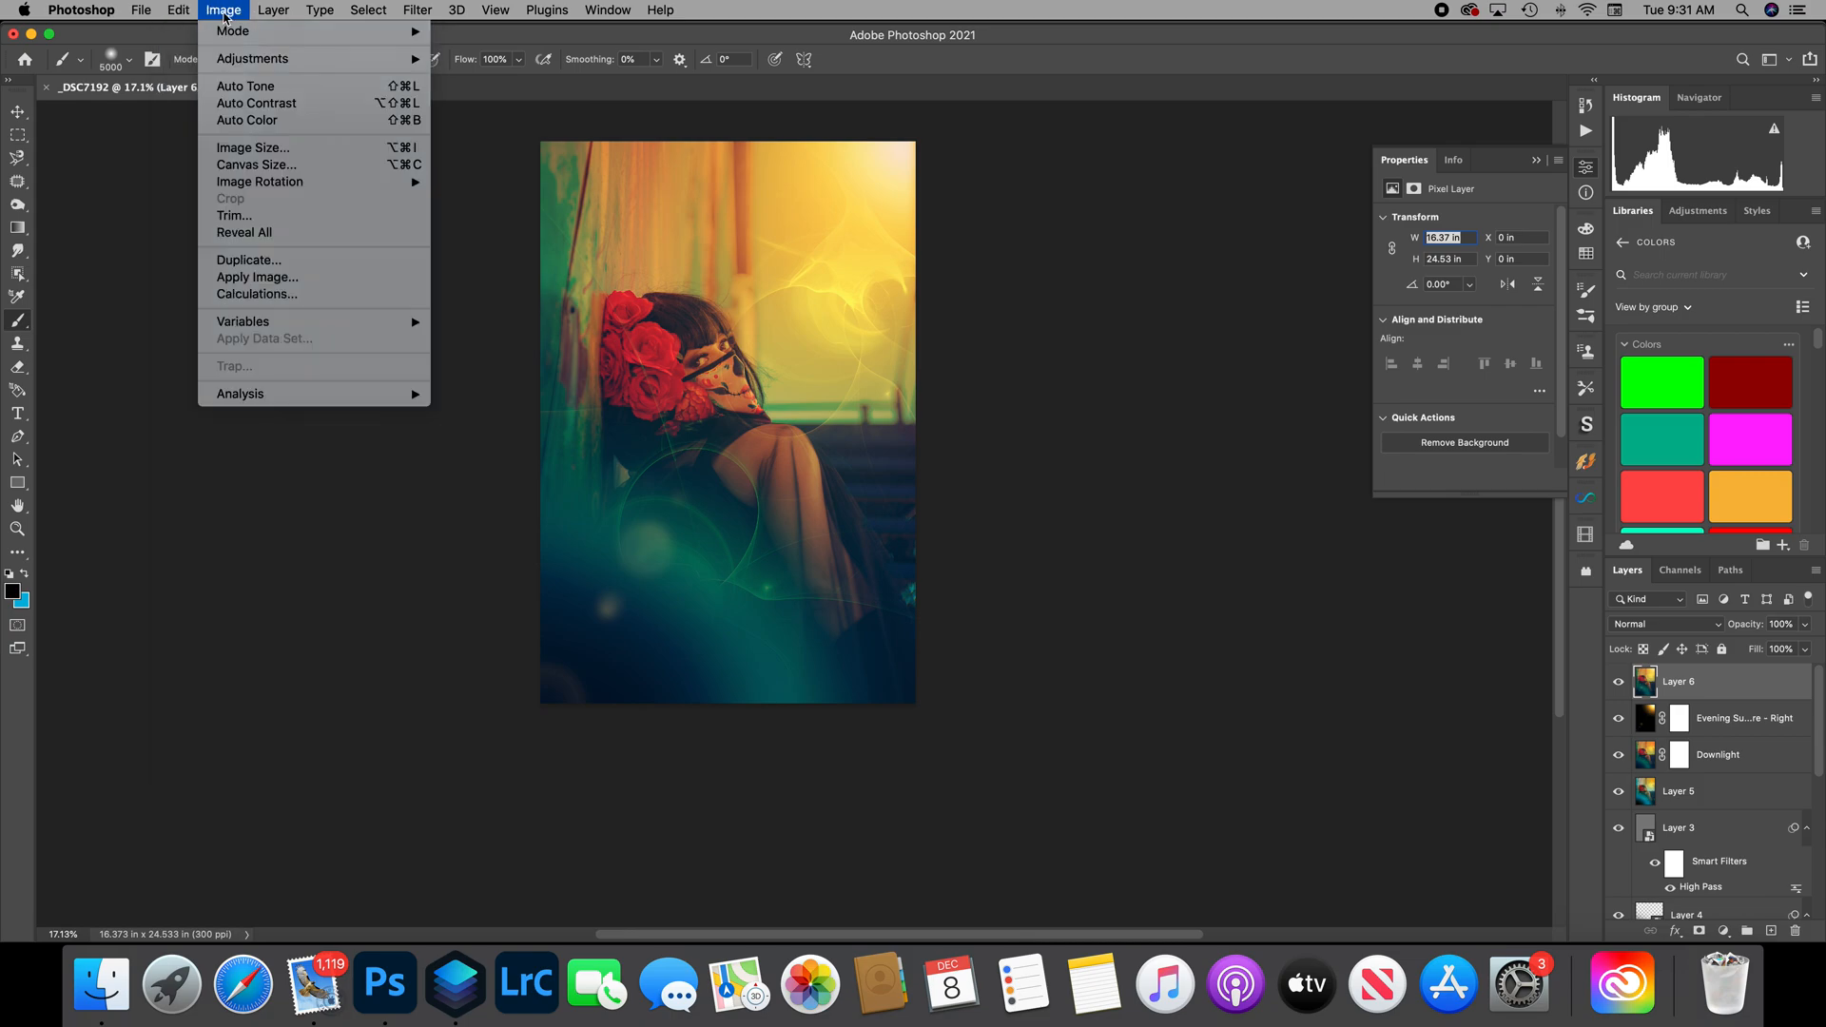
{"action": "mouse_move", "coordinate": [278, 35]}
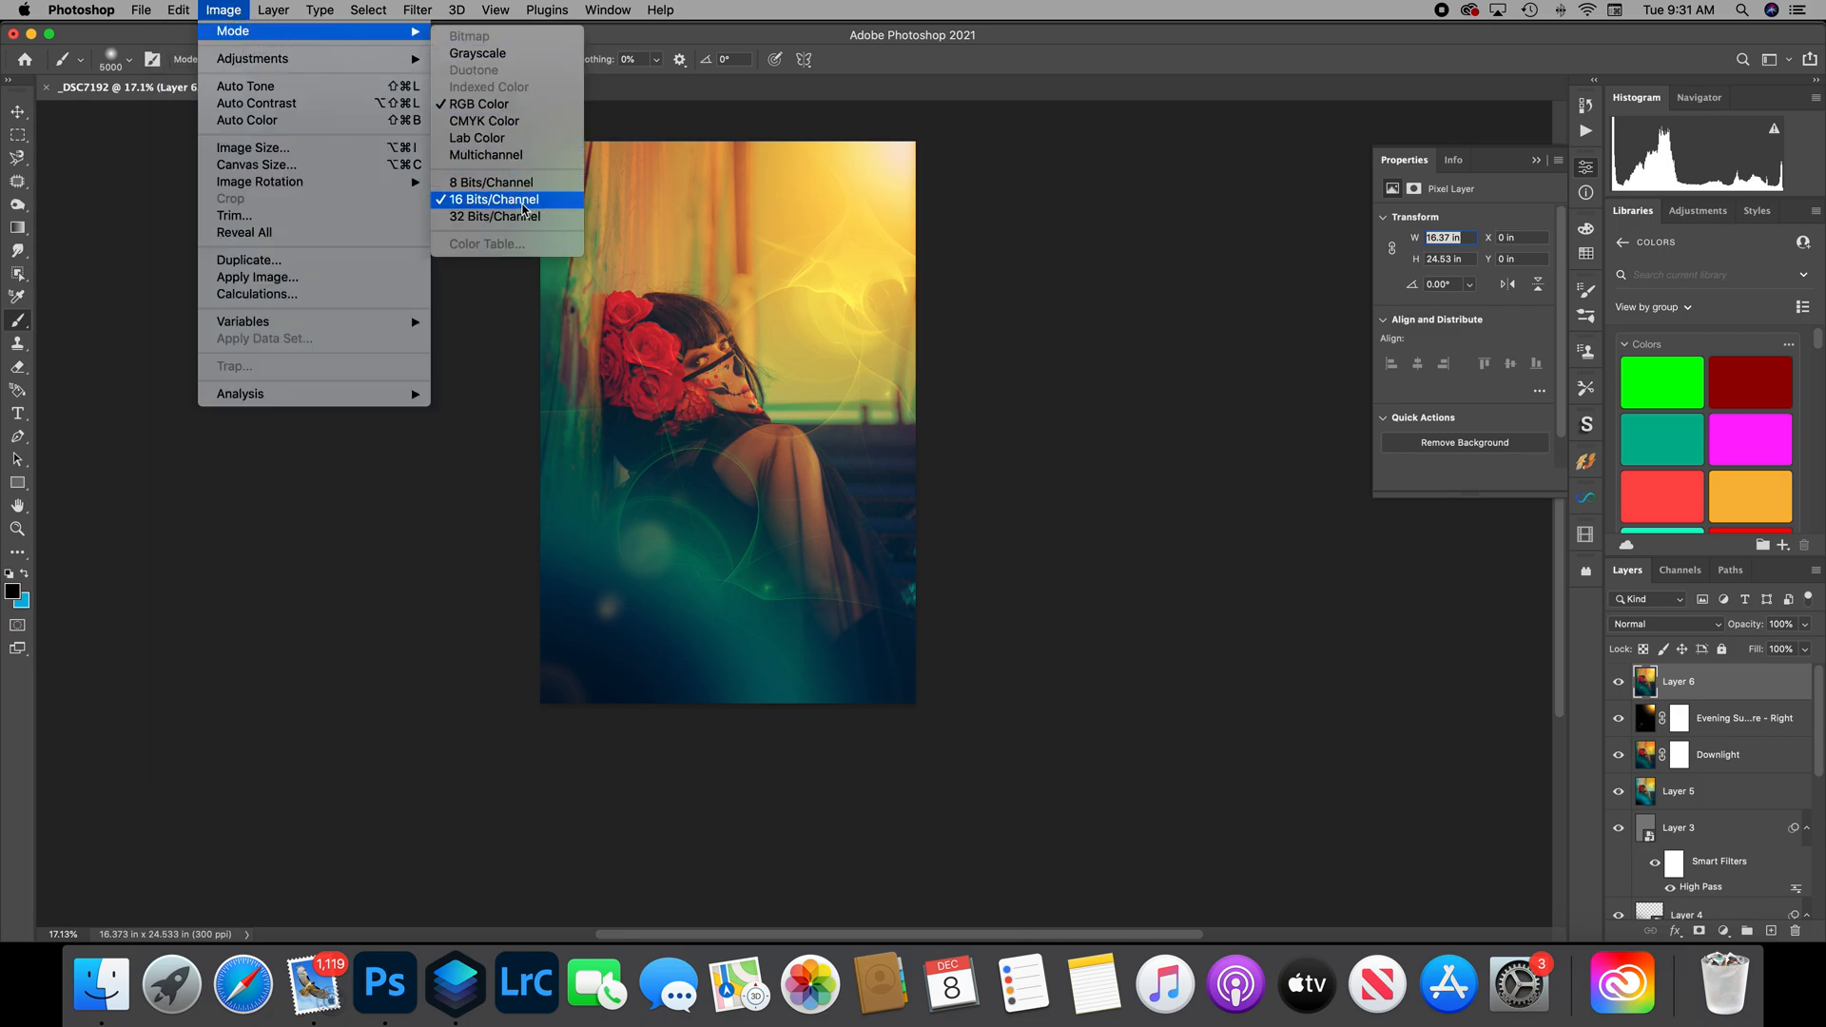
{"action": "left_click", "coordinate": [501, 190]}
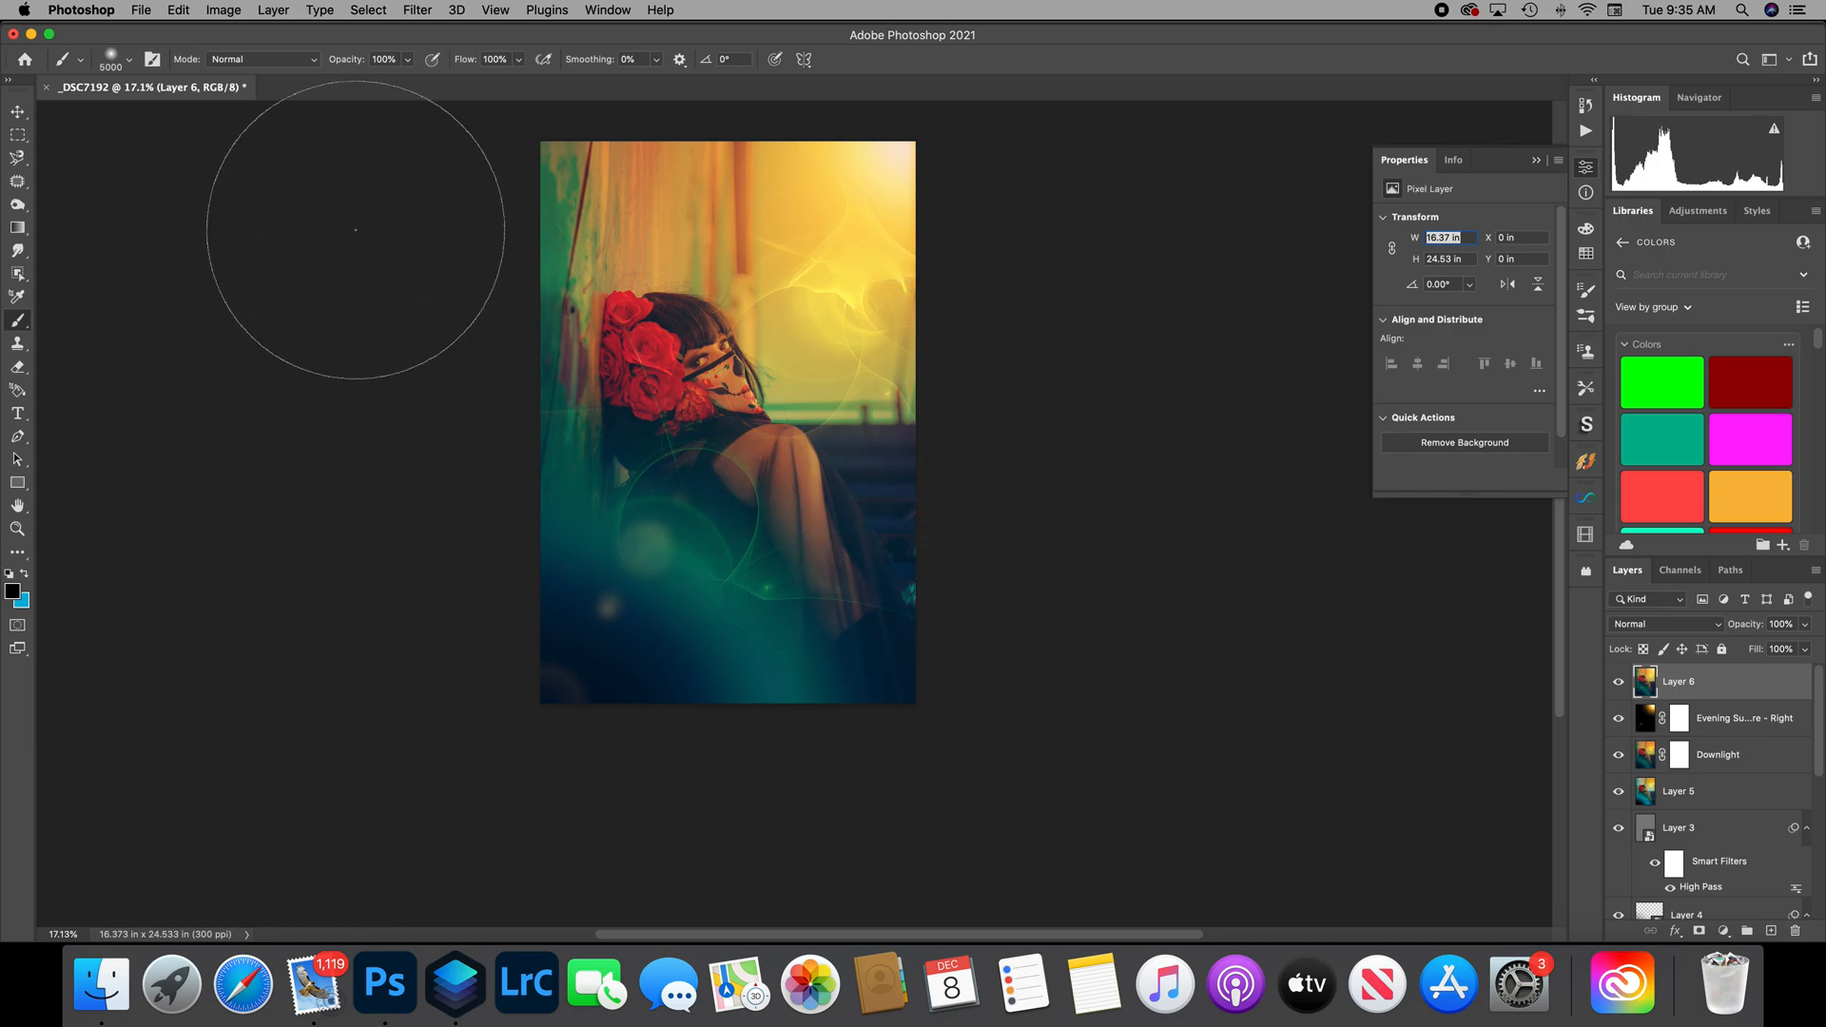
Set up an Export As of the portrait with copyright and contact info metadata and an embedded color profile.
{"action": "left_click", "coordinate": [142, 11]}
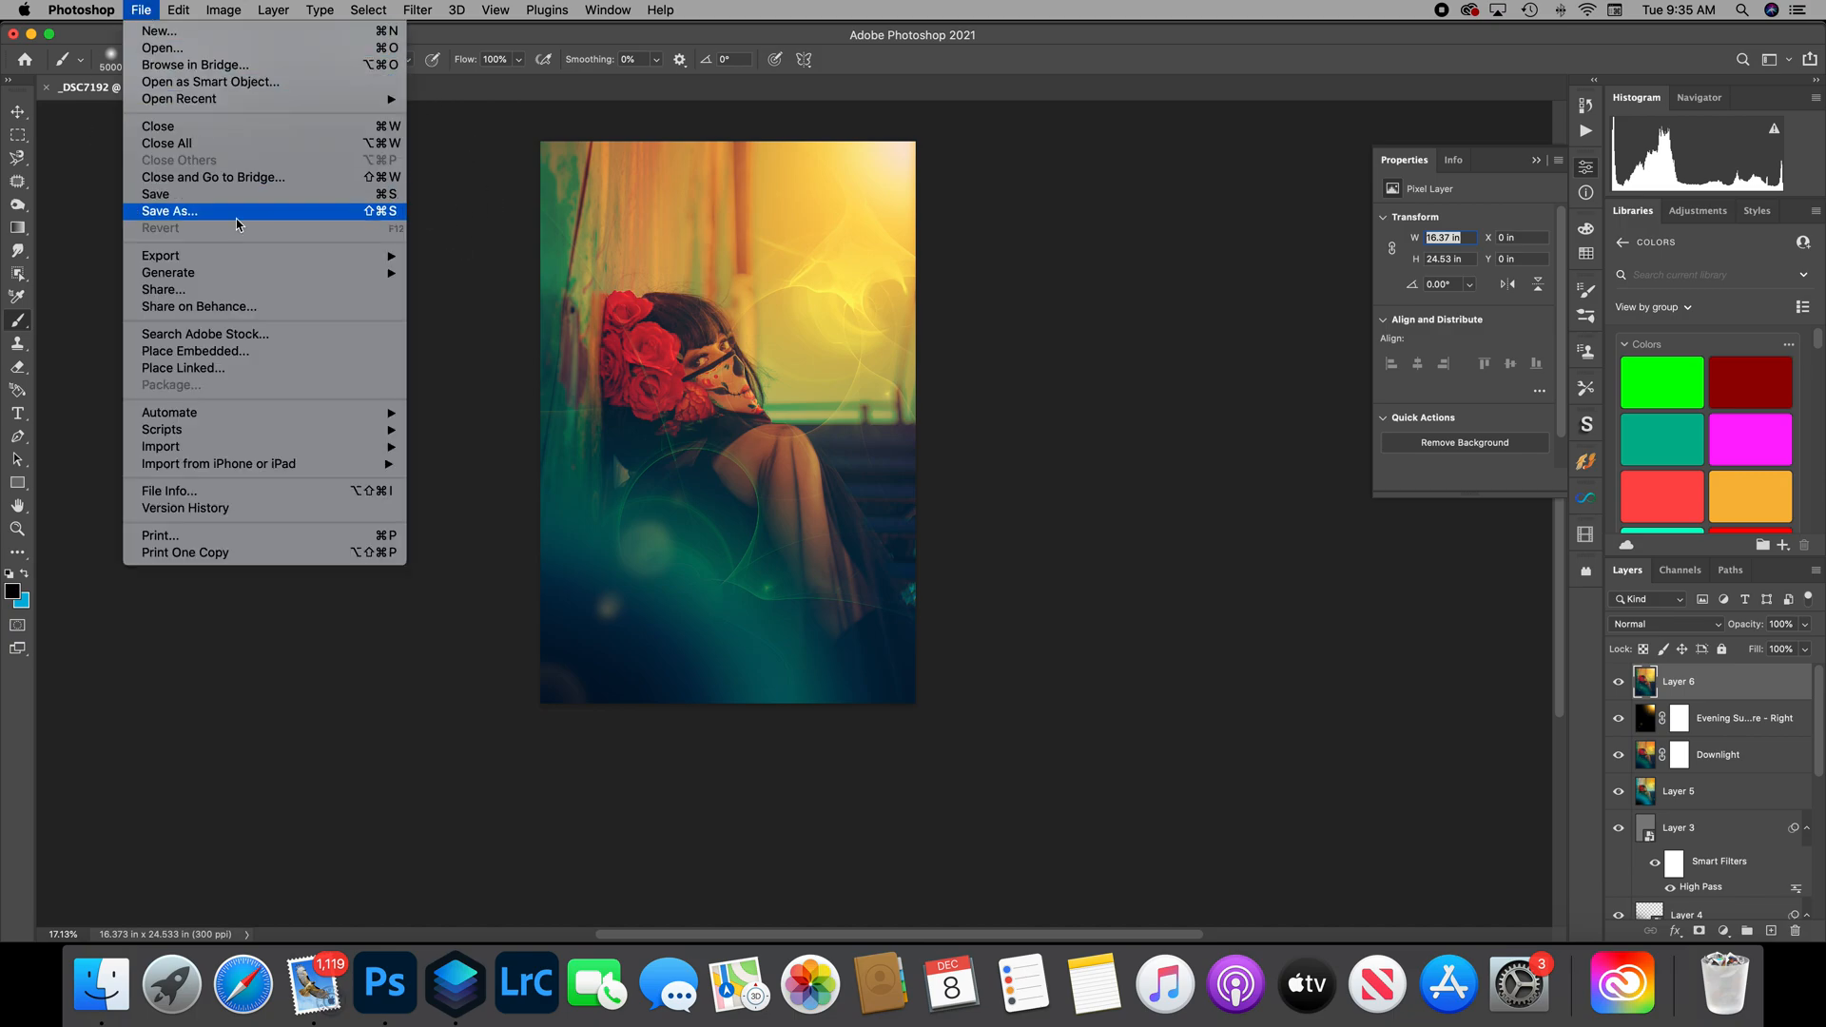
{"action": "mouse_move", "coordinate": [261, 258]}
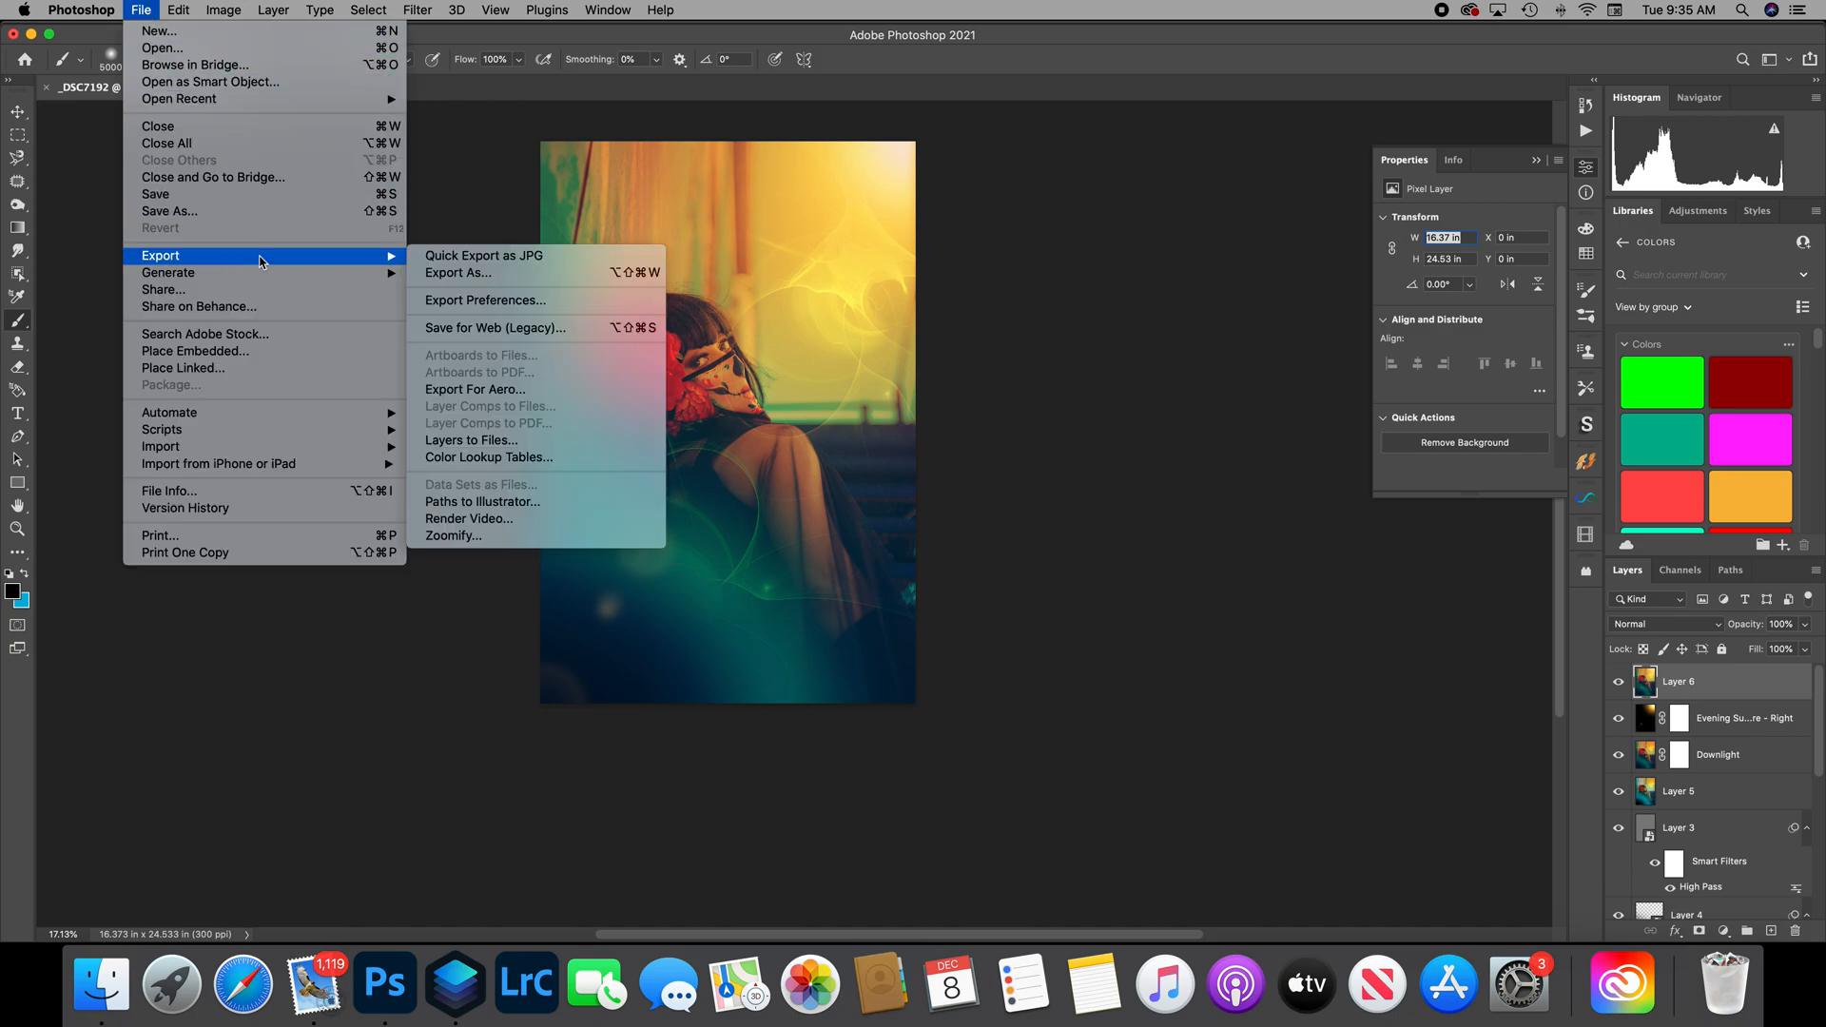
{"action": "left_click", "coordinate": [513, 274]}
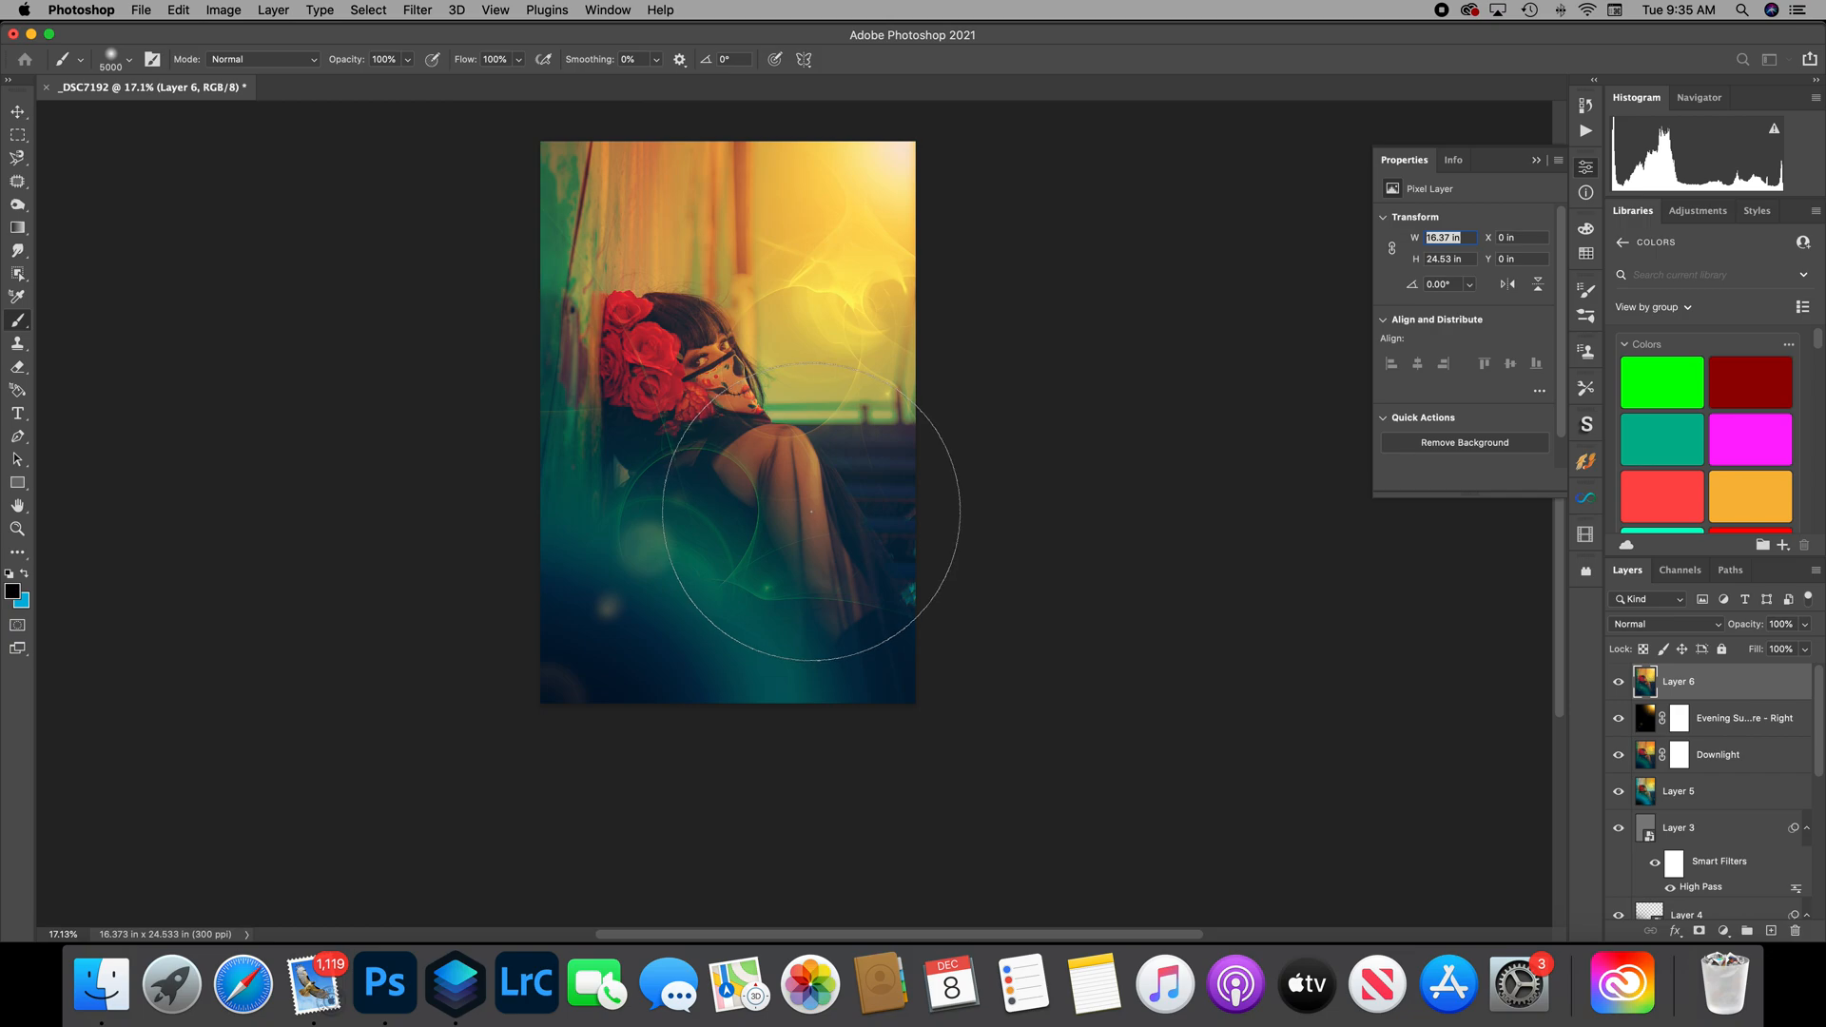
{"action": "key", "text": "super+alt+shift+w"}
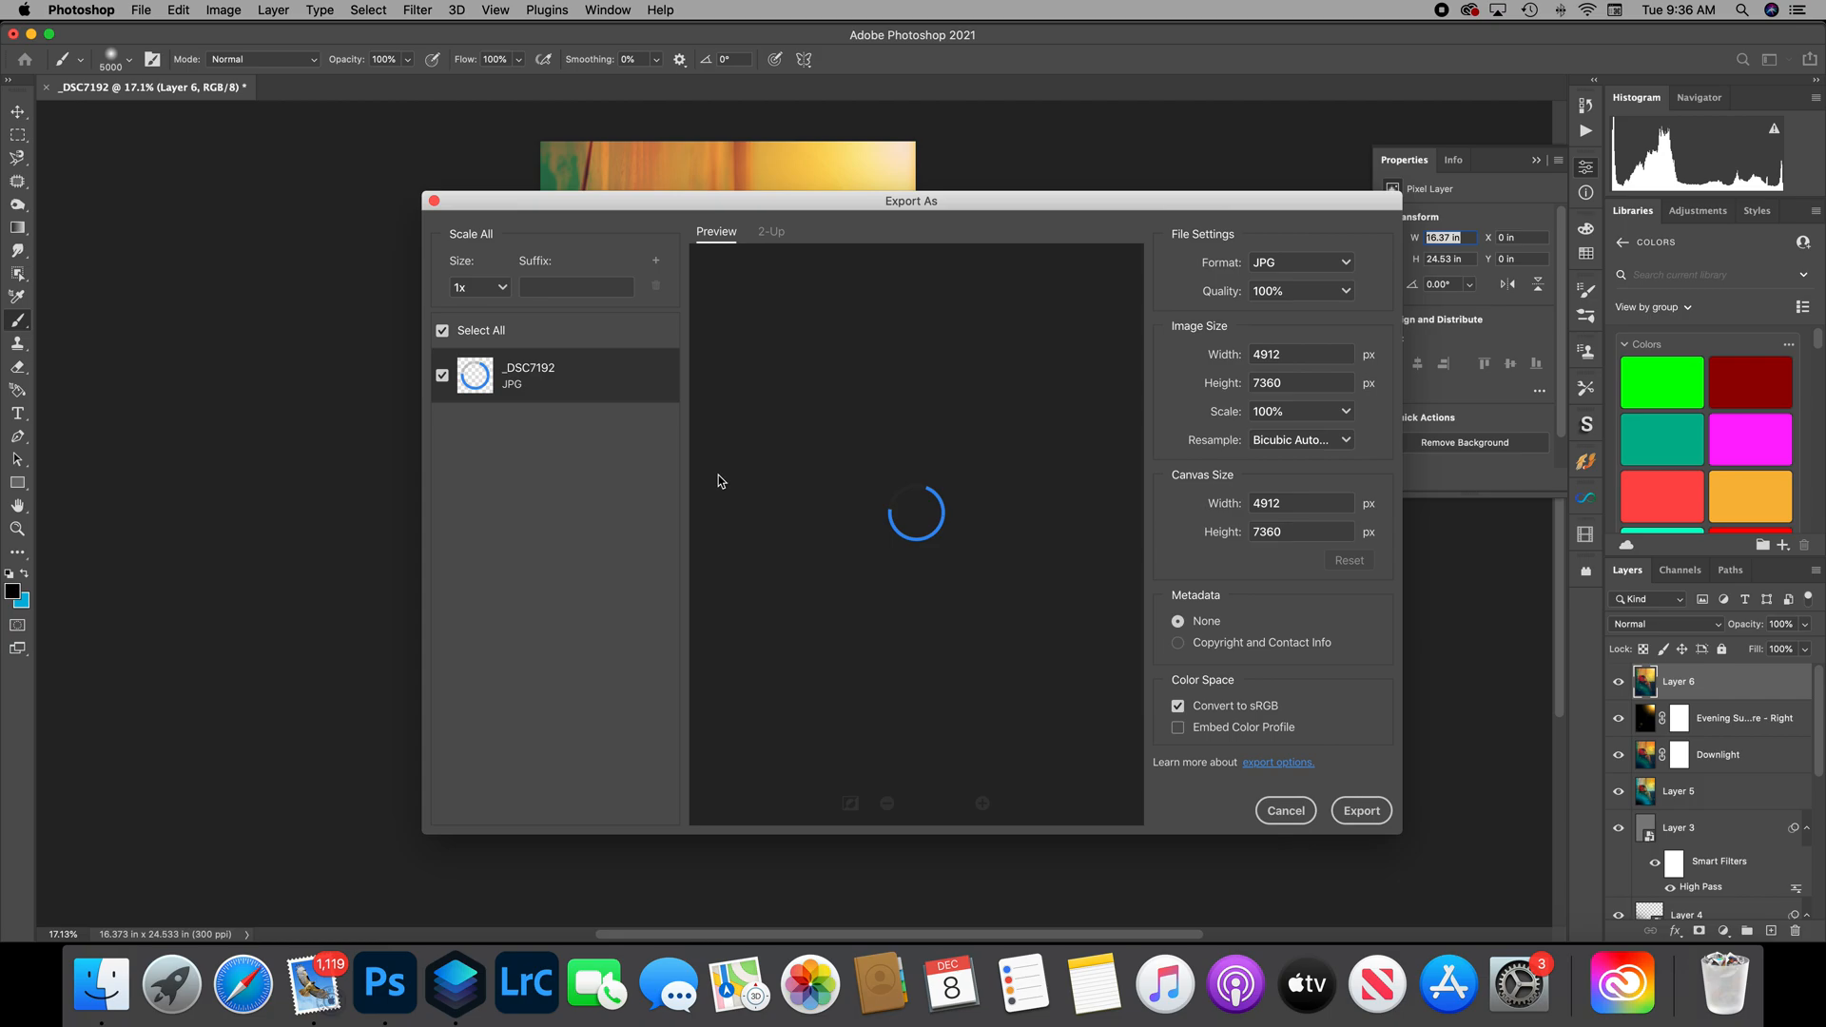
{"action": "left_click", "coordinate": [1179, 643]}
{"action": "left_click", "coordinate": [1179, 729]}
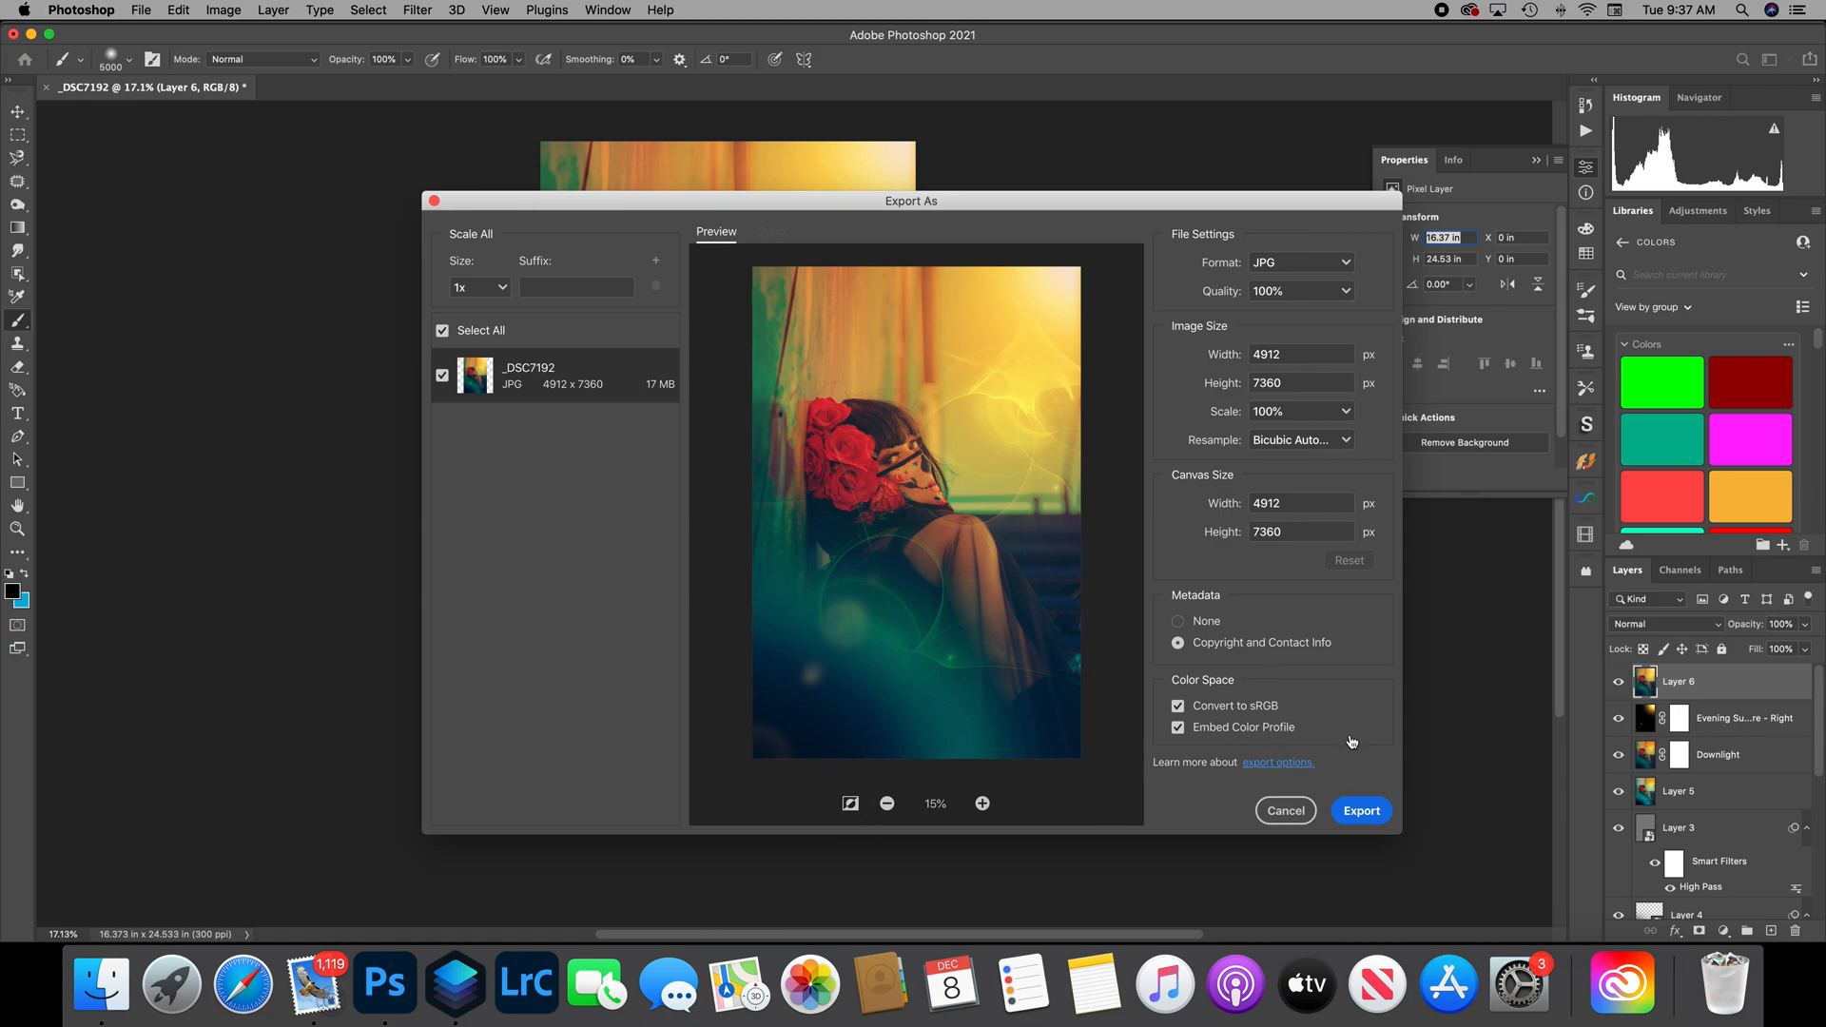
{"action": "left_click", "coordinate": [1365, 818]}
{"action": "left_click", "coordinate": [1363, 813]}
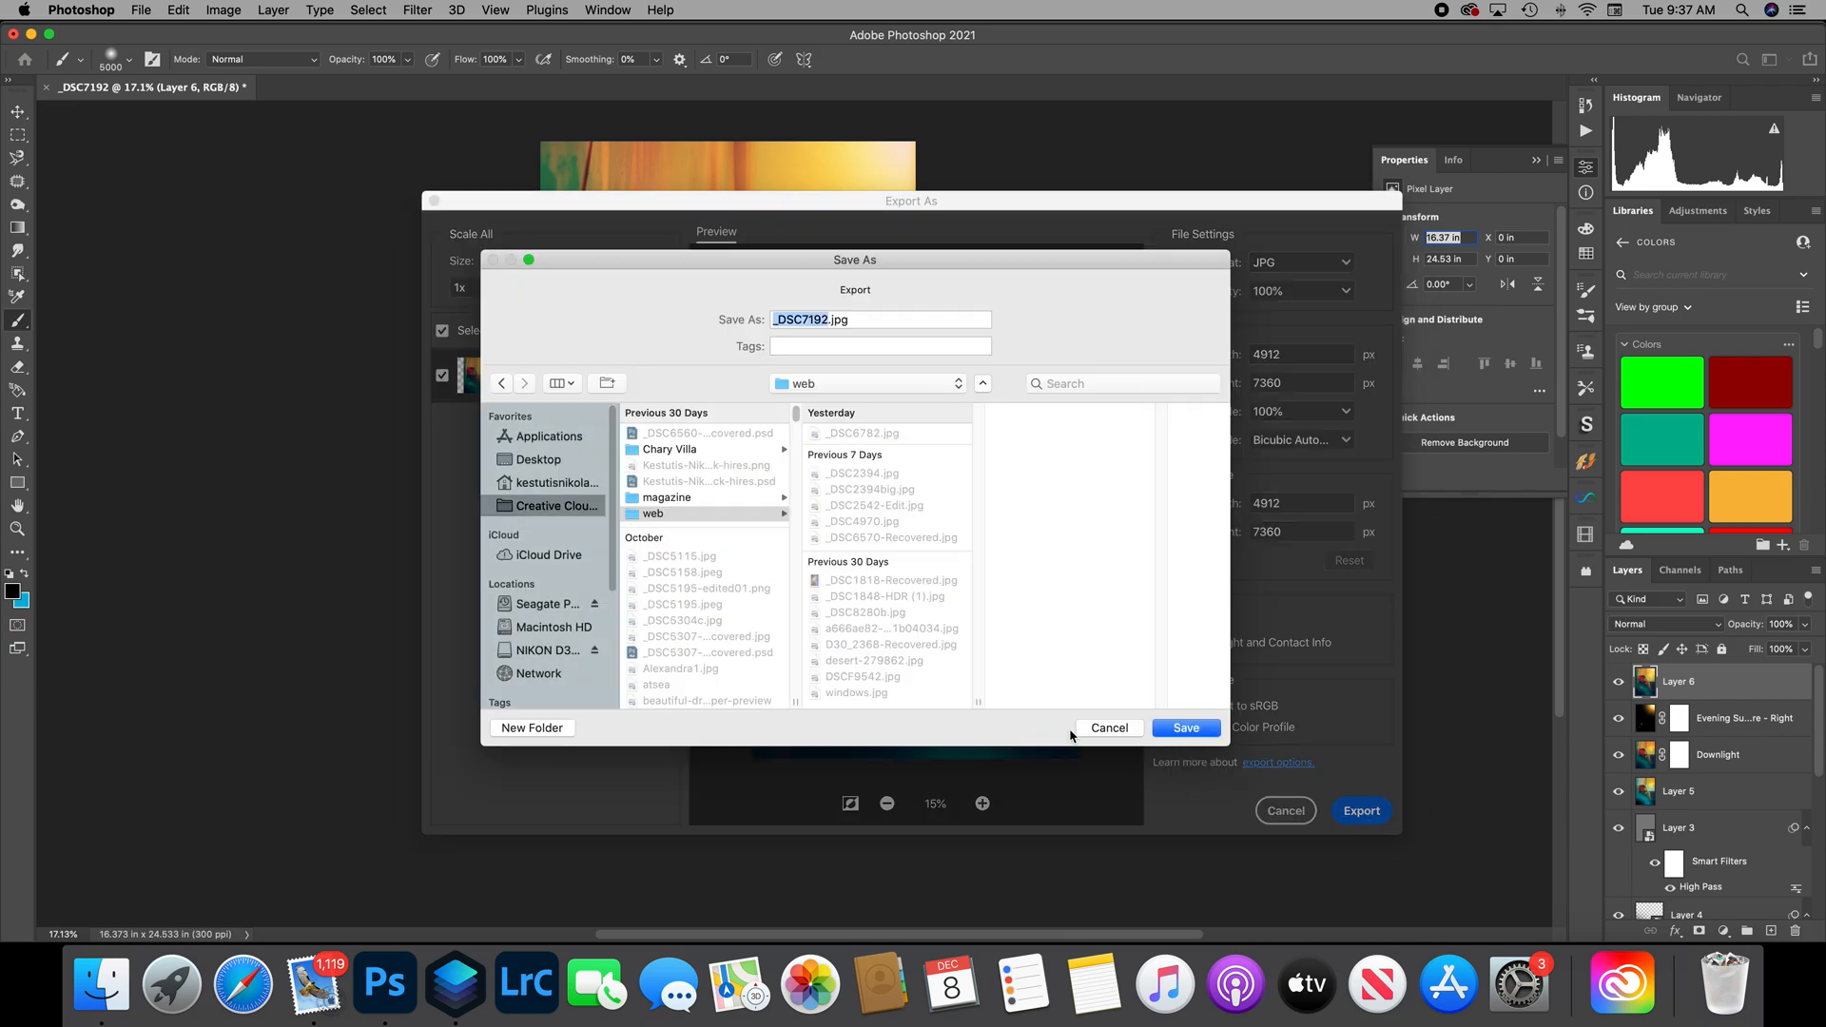
{"action": "left_click", "coordinate": [686, 451]}
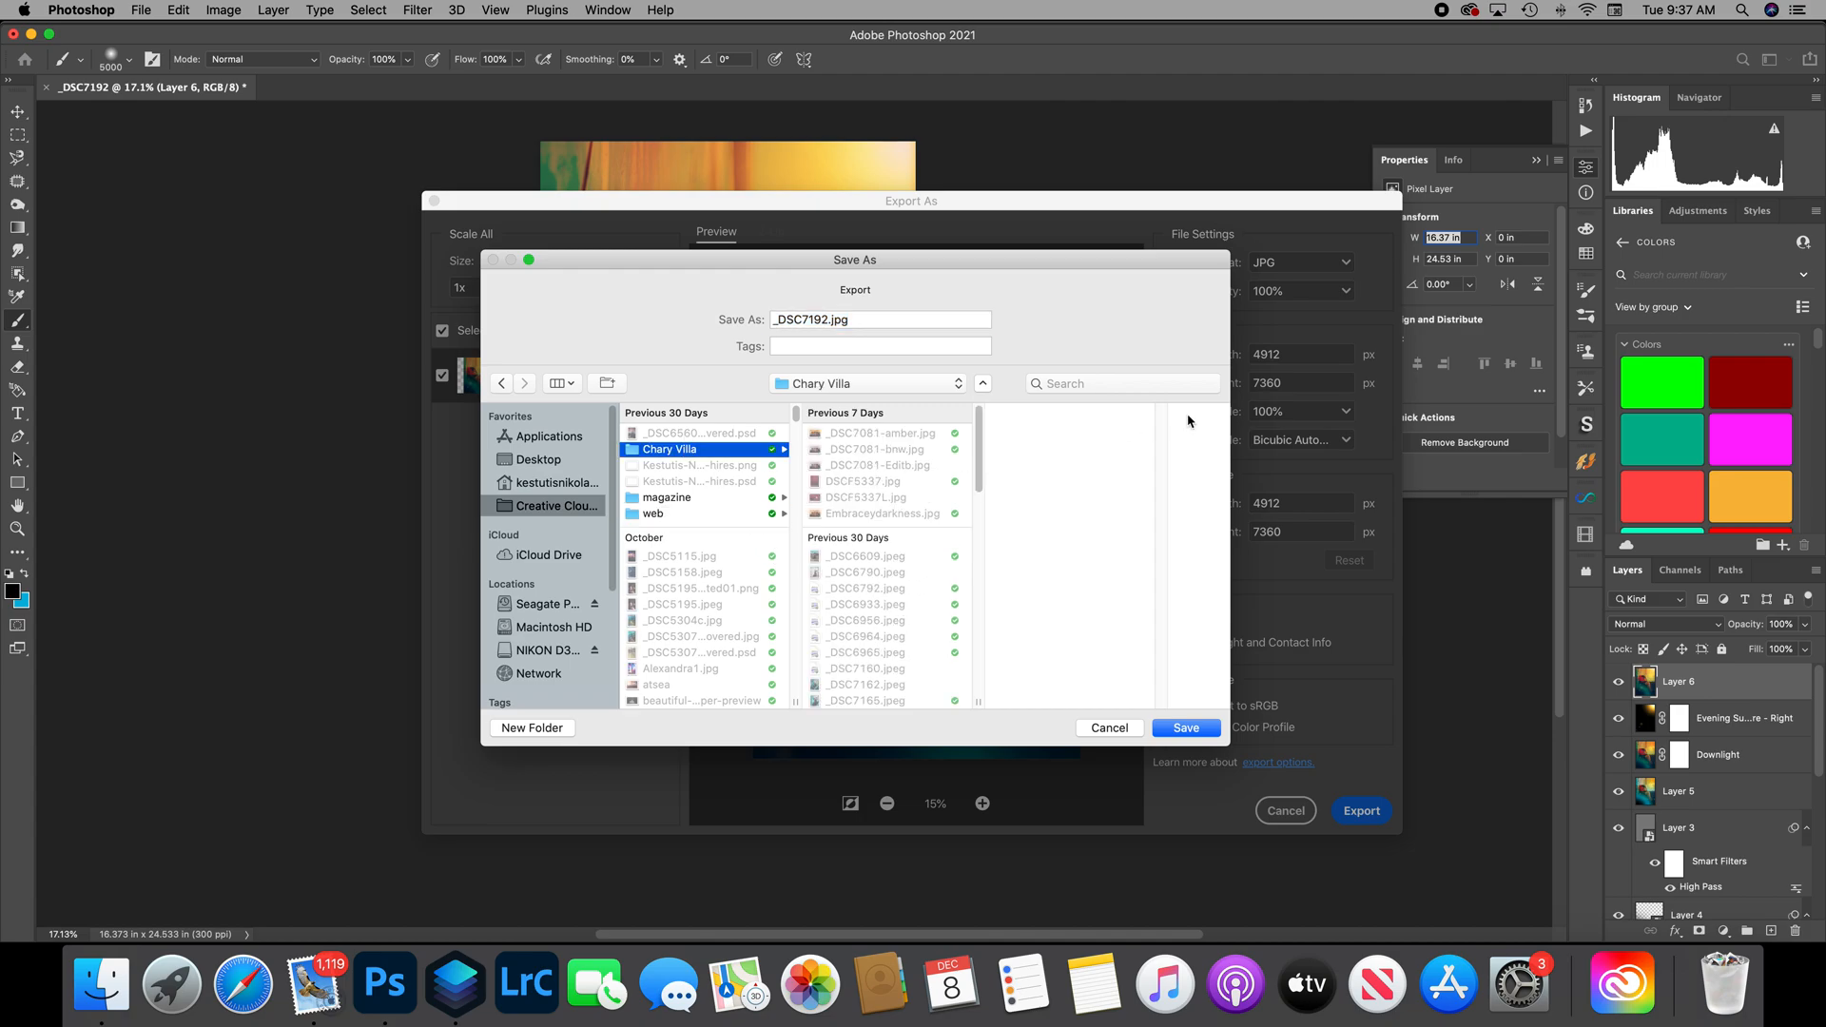
{"action": "left_click", "coordinate": [1196, 735]}
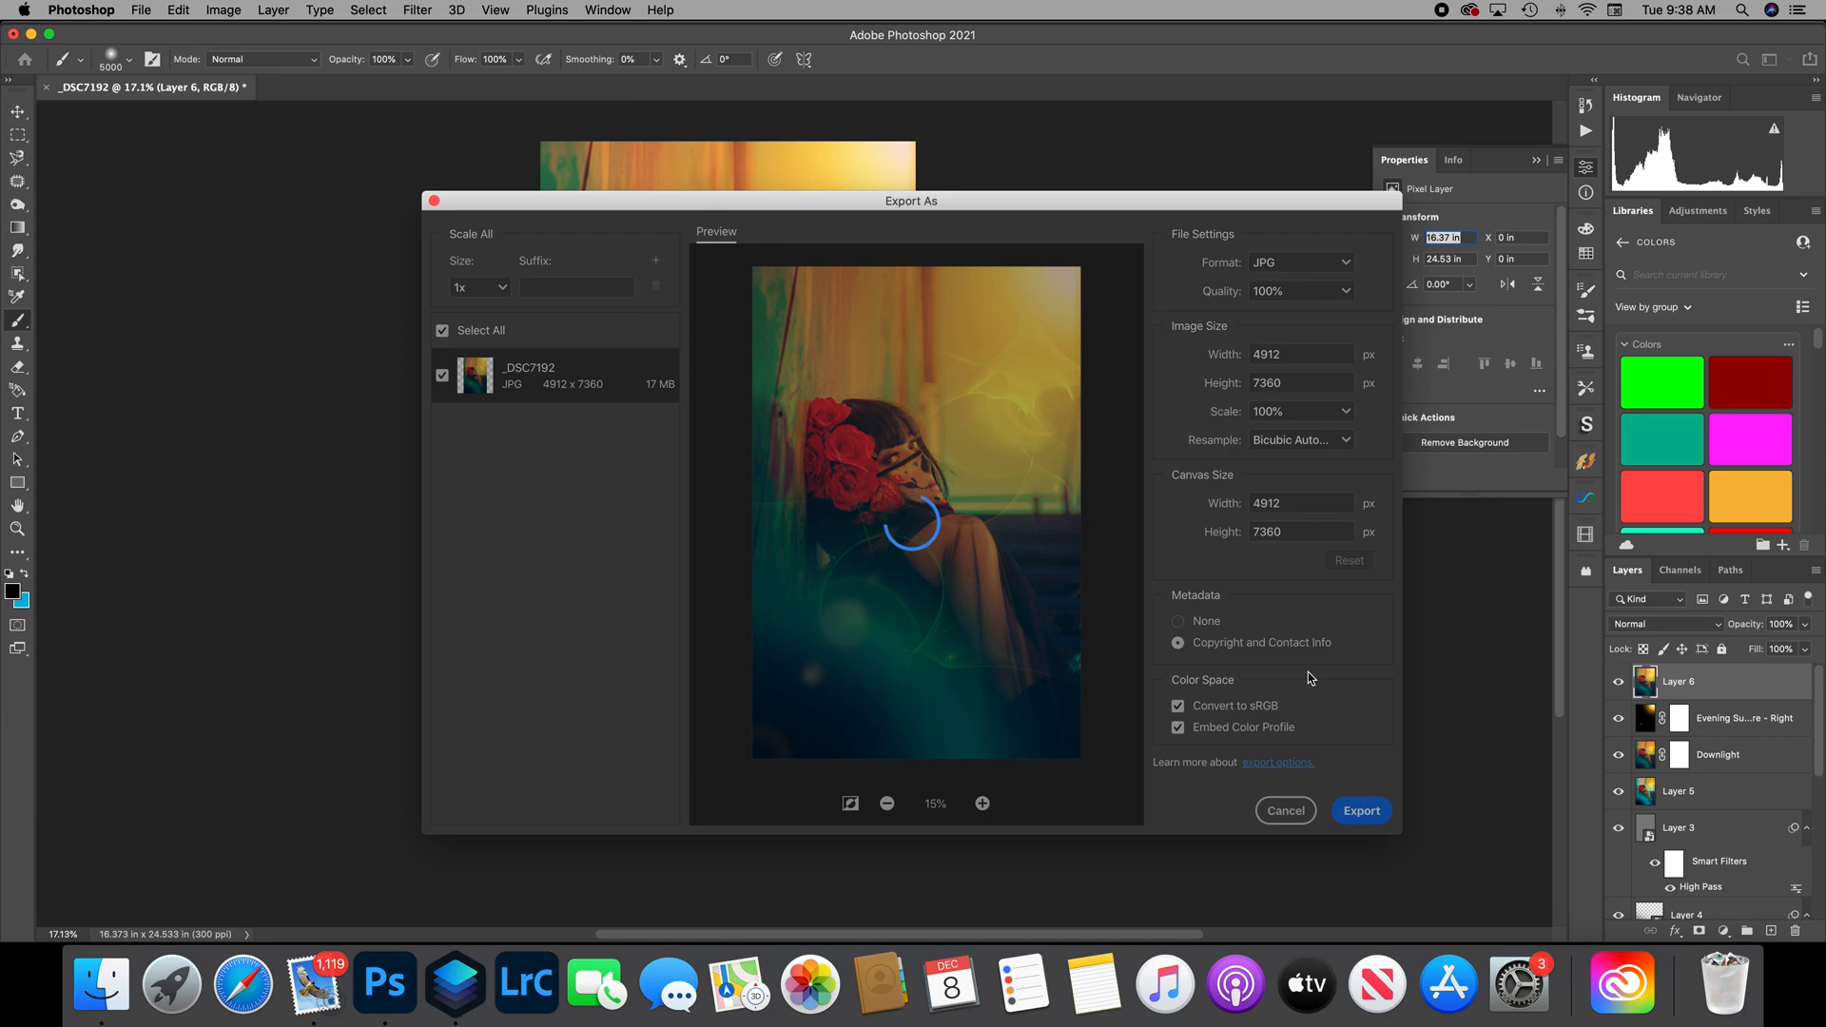
{"action": "key", "text": "Escape"}
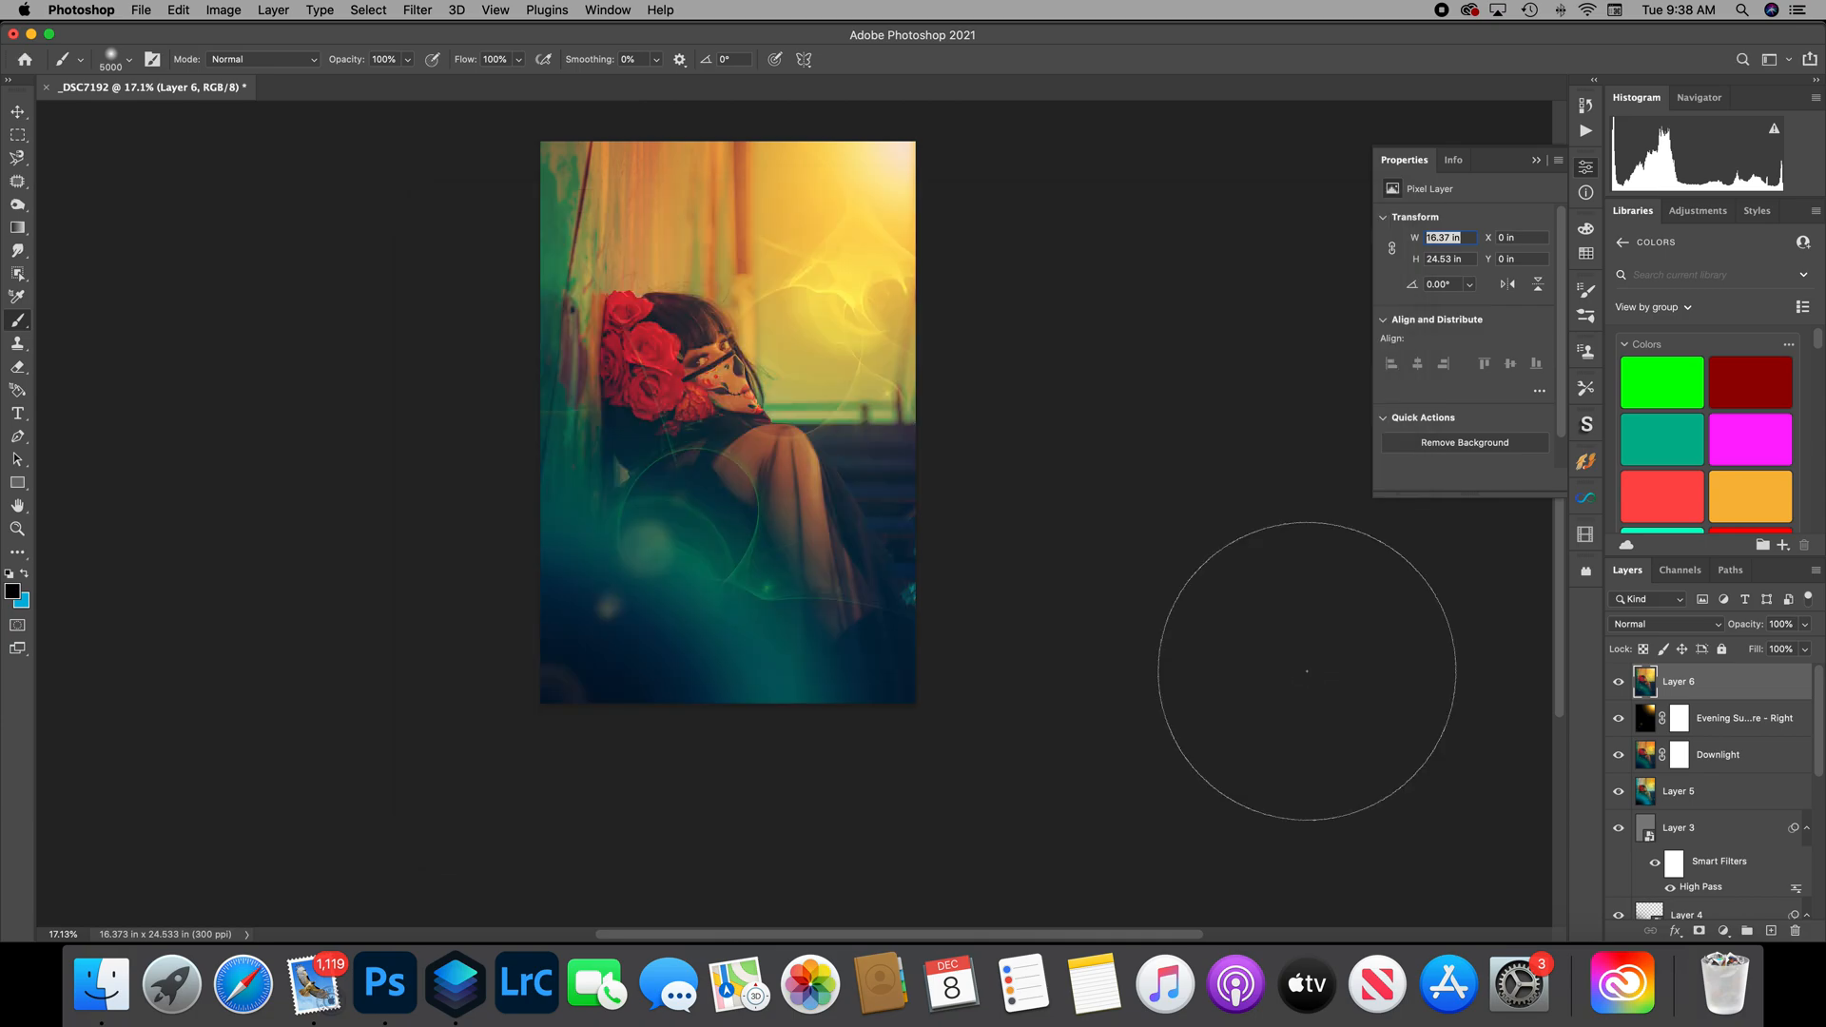